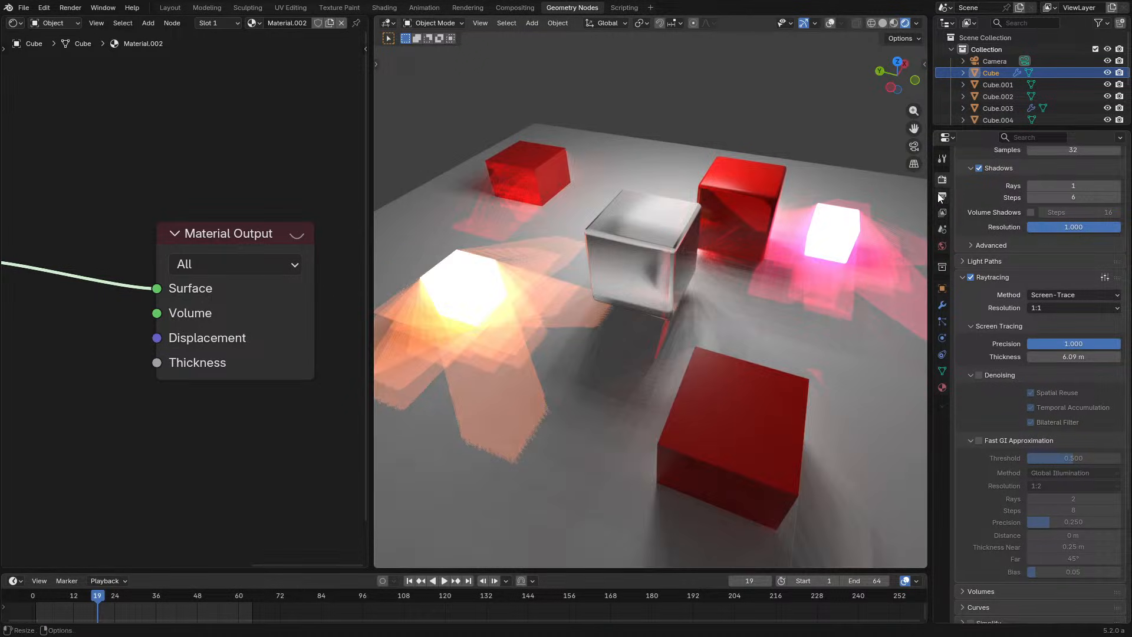
# Examine the emissive cubes' light on the floor from several angles, along with the output and EEVEE render settings.
pyautogui.click(942, 196)
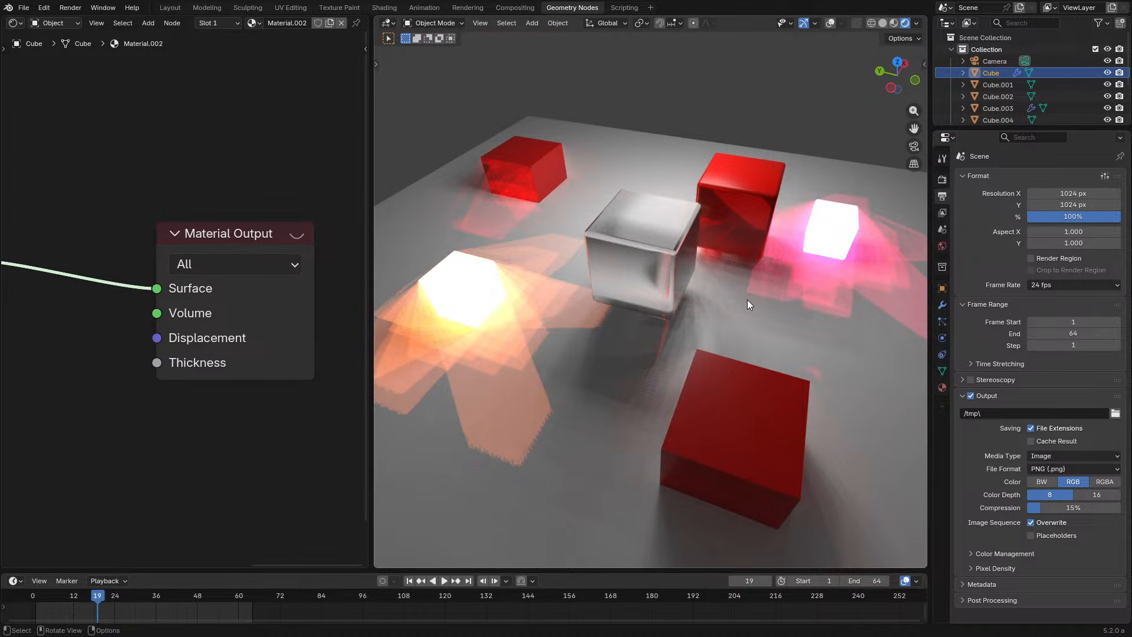
pyautogui.moveTo(624, 312); pyautogui.dragTo(706, 355, button='middle')
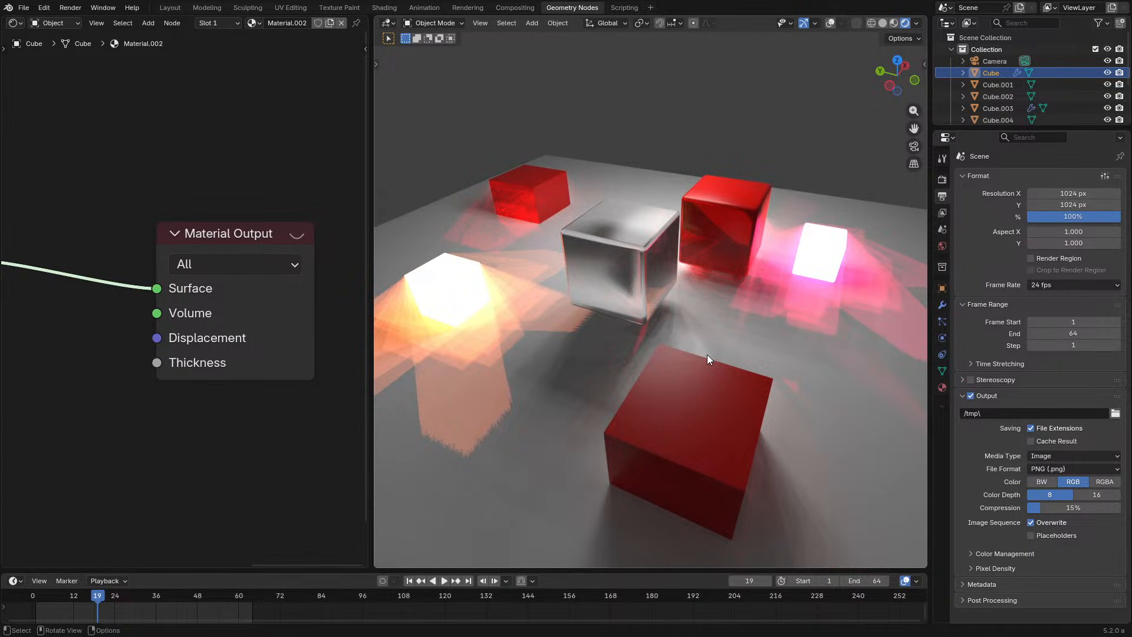
pyautogui.moveTo(706, 355); pyautogui.dragTo(653, 362, button='middle')
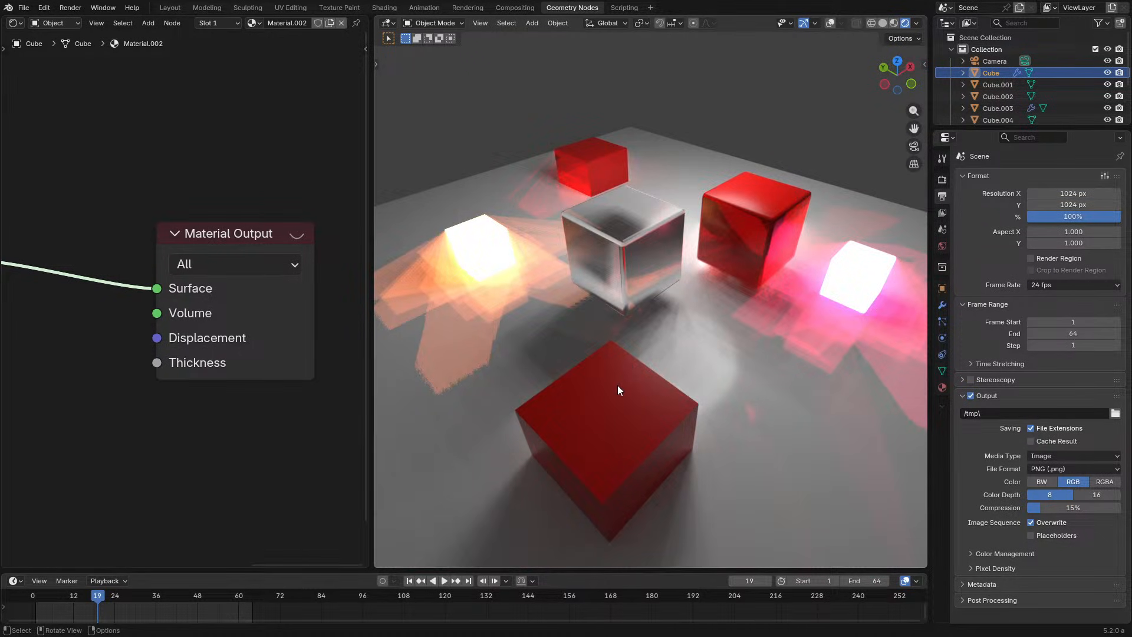
pyautogui.moveTo(646, 332); pyautogui.dragTo(656, 331, button='middle')
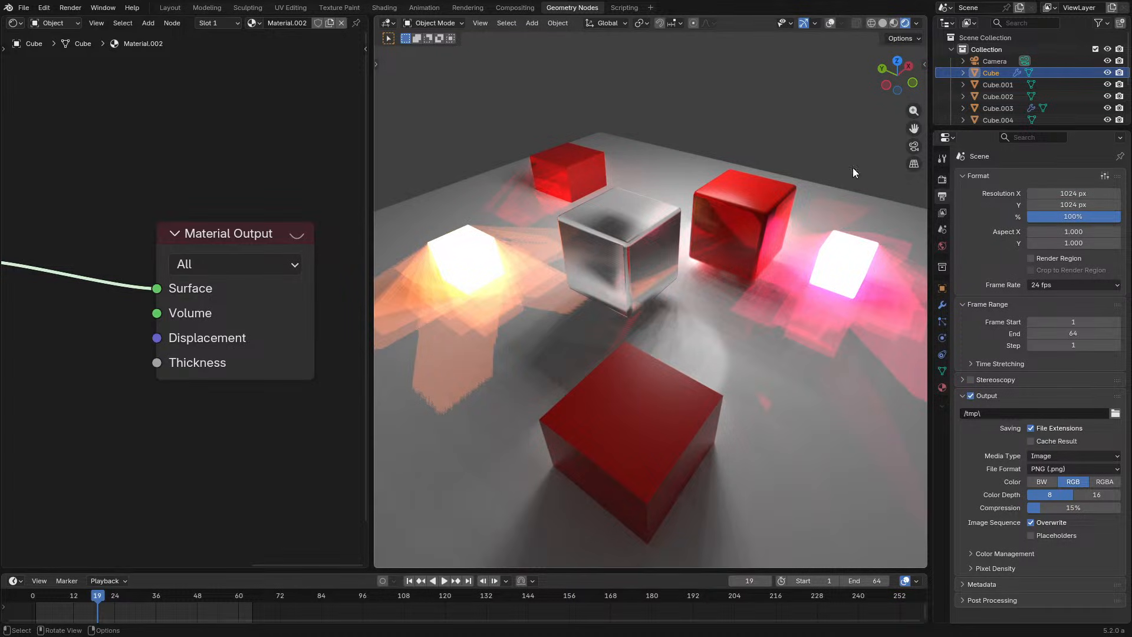
pyautogui.click(942, 178)
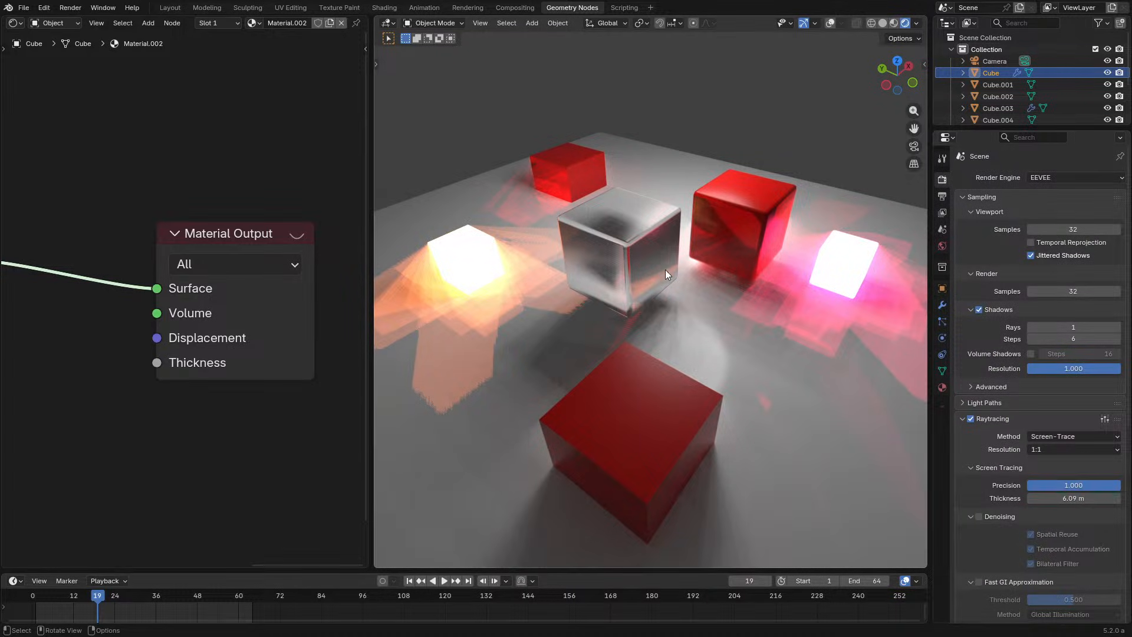
pyautogui.moveTo(665, 270); pyautogui.dragTo(678, 273, button='middle')
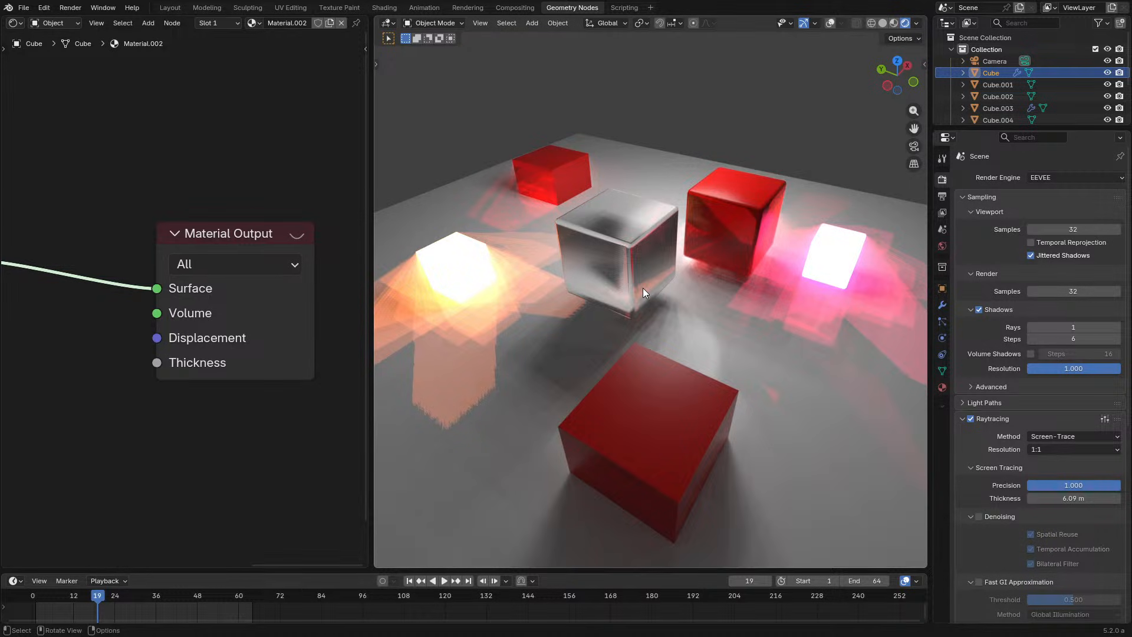
pyautogui.moveTo(643, 288); pyautogui.dragTo(630, 337, button='middle')
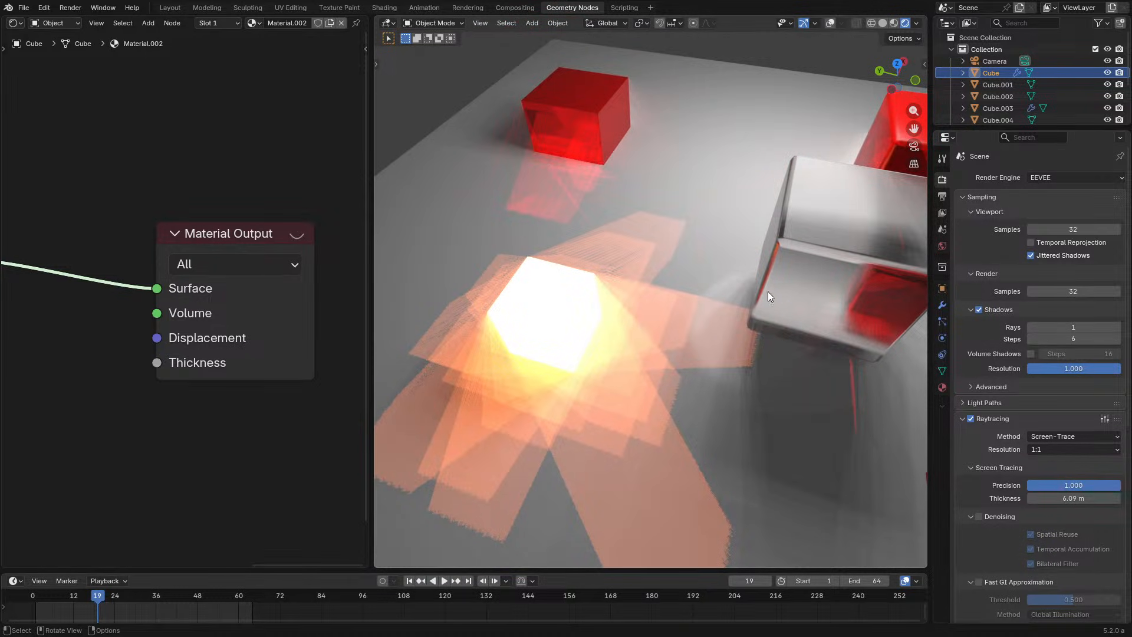
pyautogui.moveTo(793, 287); pyautogui.dragTo(631, 351, button='middle')
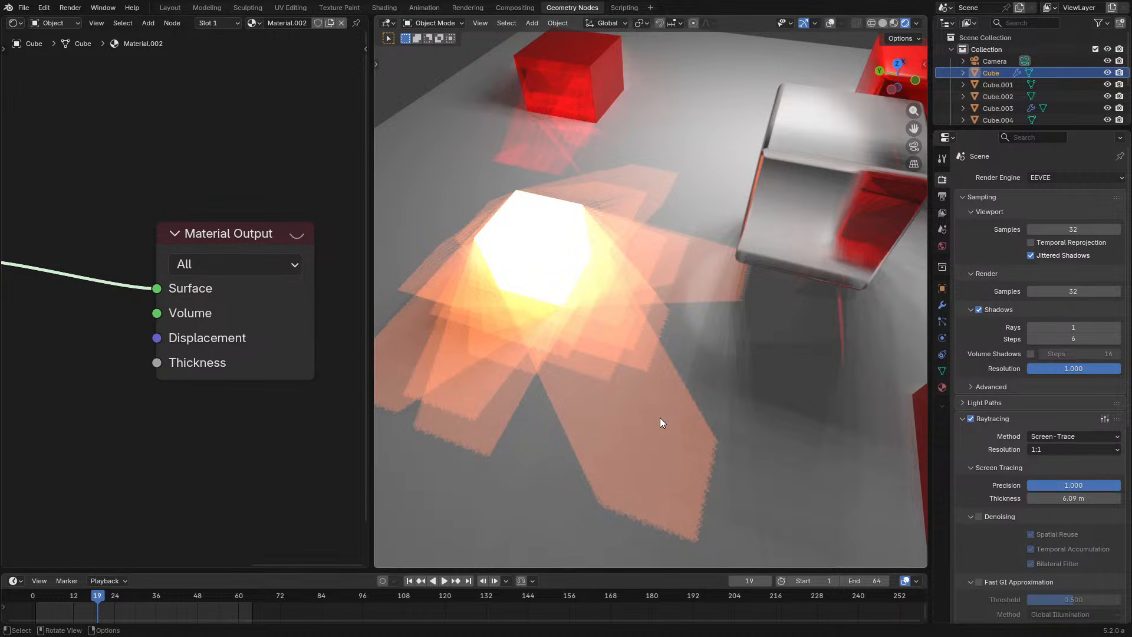
pyautogui.moveTo(660, 418); pyautogui.dragTo(944, 242, button='middle')
# Set both the viewport and the render sampling to 64 samples.
pyautogui.click(1073, 229)
pyautogui.write('64')
pyautogui.press('Return')
pyautogui.hotkey('ctrl', 'c')
pyautogui.hotkey('ctrl', 'v')
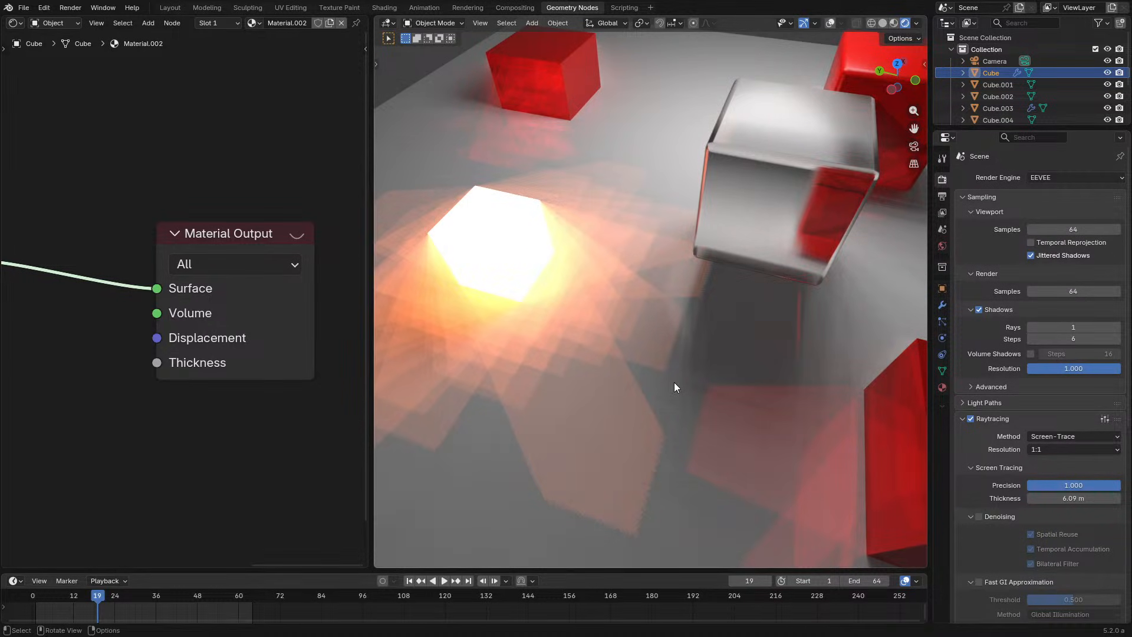
# Examine the light patches around the orange emissive cube in a maximized viewport.
pyautogui.scroll(-3, 674, 382)
pyautogui.moveTo(674, 382)
pyautogui.mouseDown(button='middle')
pyautogui.moveTo(649, 370)
pyautogui.moveTo(664, 363)
pyautogui.mouseUp(button='middle')
pyautogui.hotkey('ctrl', 'space')
pyautogui.moveTo(761, 377); pyautogui.dragTo(732, 355, button='middle')
pyautogui.scroll(-3, 691, 377)
pyautogui.scroll(2, 732, 355)
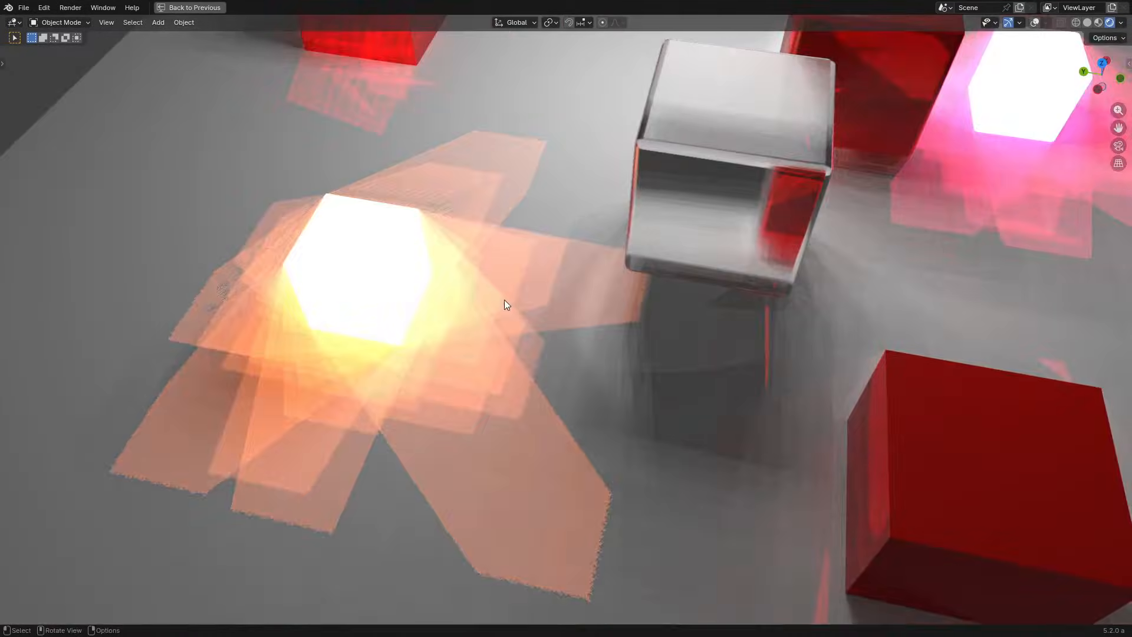
pyautogui.moveTo(505, 303); pyautogui.dragTo(645, 329, button='middle')
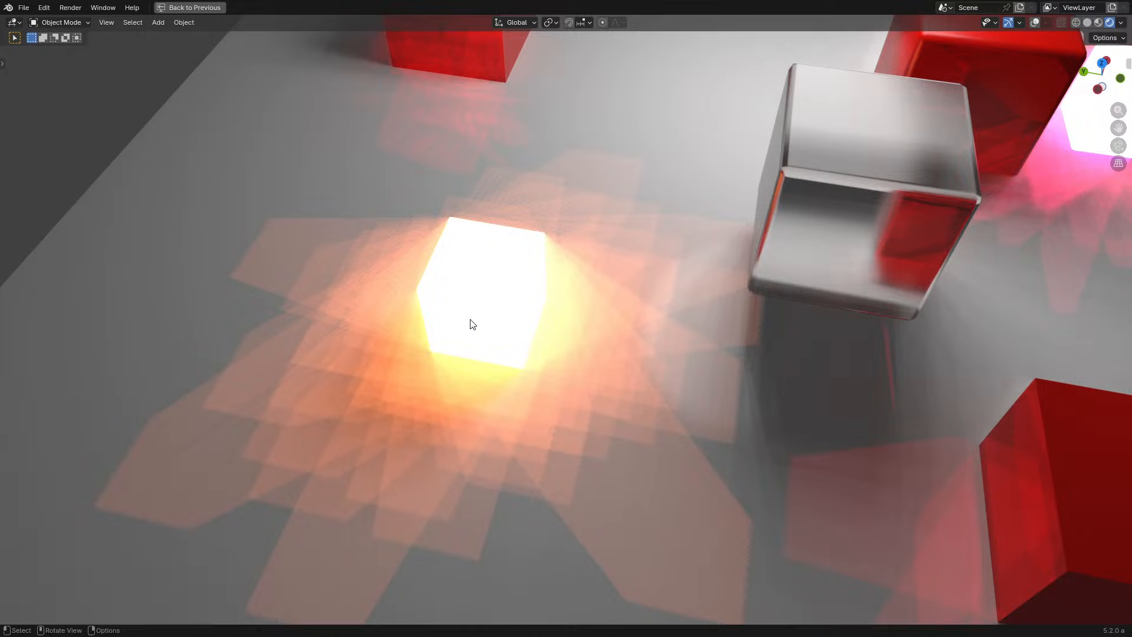
pyautogui.hotkey('ctrl', 'space')
# Try Fast GI Approximation on the whole cube scene, then turn it off again.
pyautogui.scroll(-5, 1057, 504)
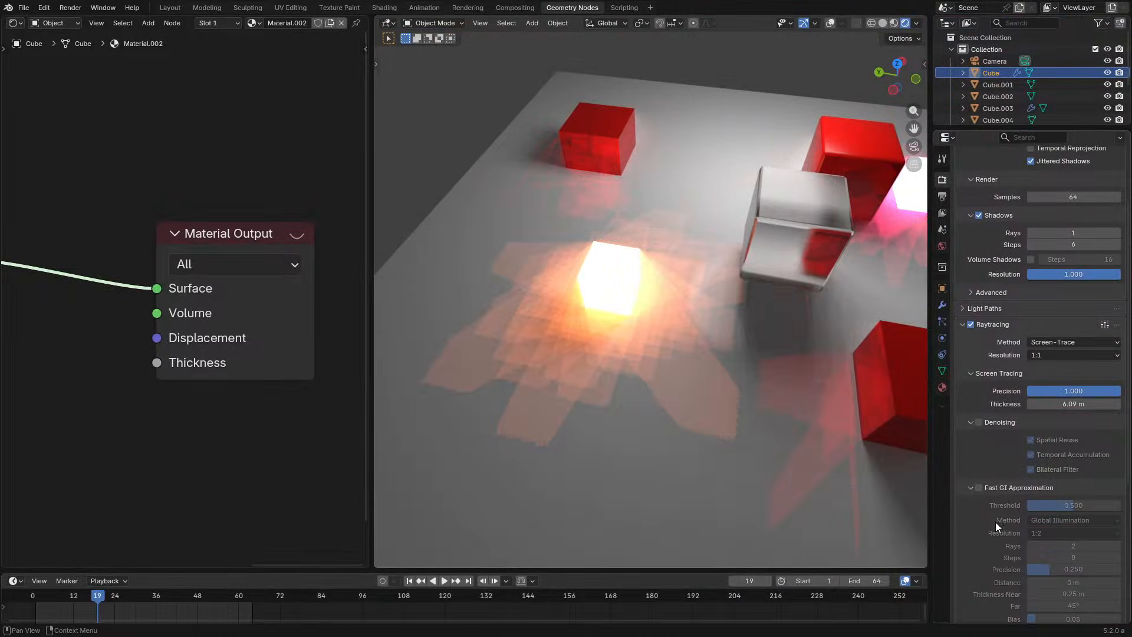
pyautogui.click(980, 489)
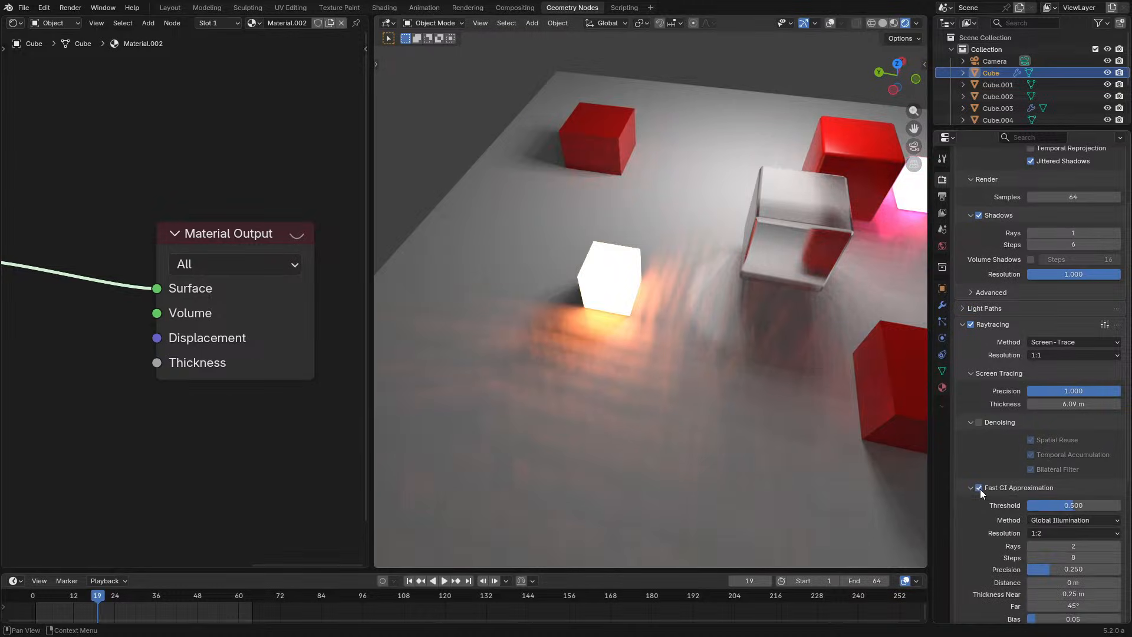
pyautogui.hotkey('ctrl', 'space')
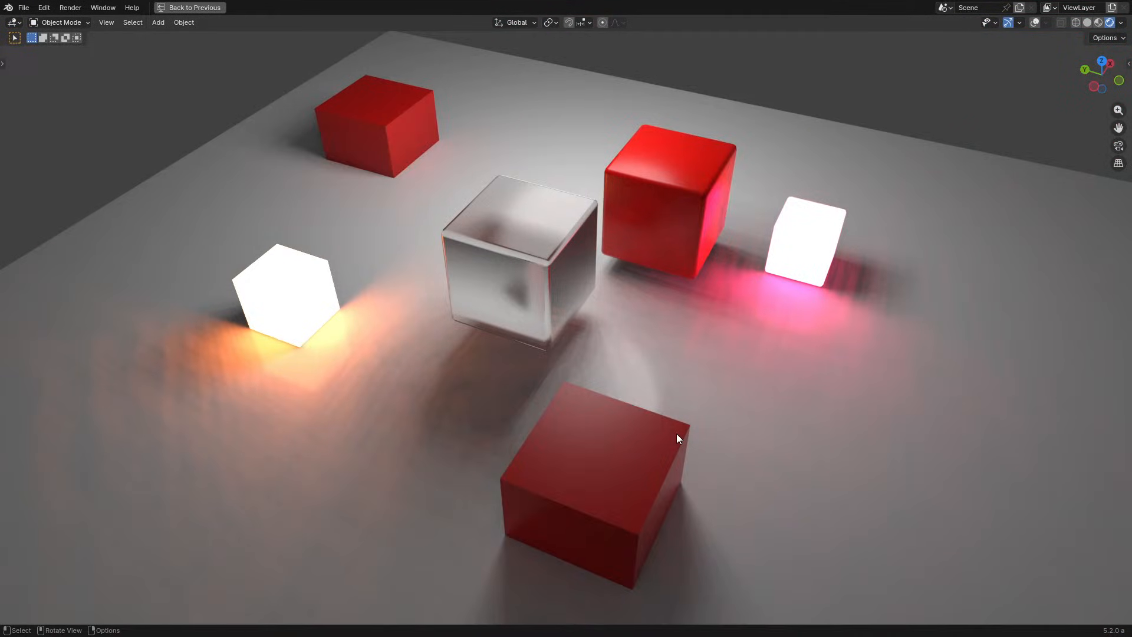
pyautogui.hotkey('ctrl', 'space')
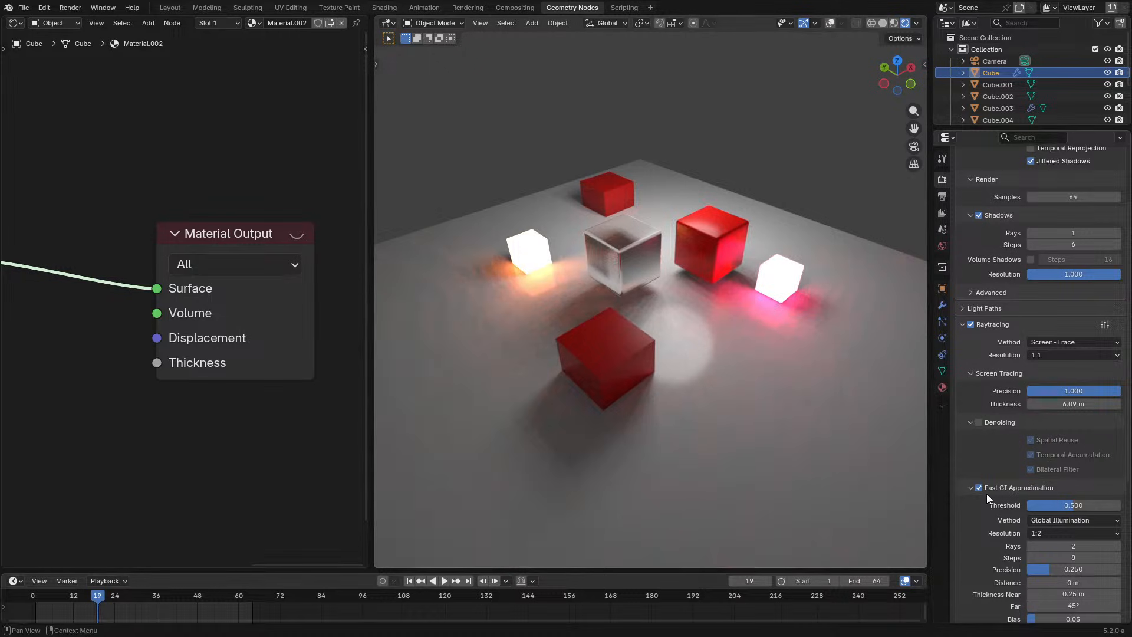
pyautogui.click(980, 488)
# Hide the pink and the orange emissive cubes.
pyautogui.moveTo(585, 228); pyautogui.dragTo(607, 338, button='middle')
pyautogui.hotkey('ctrl', 'space')
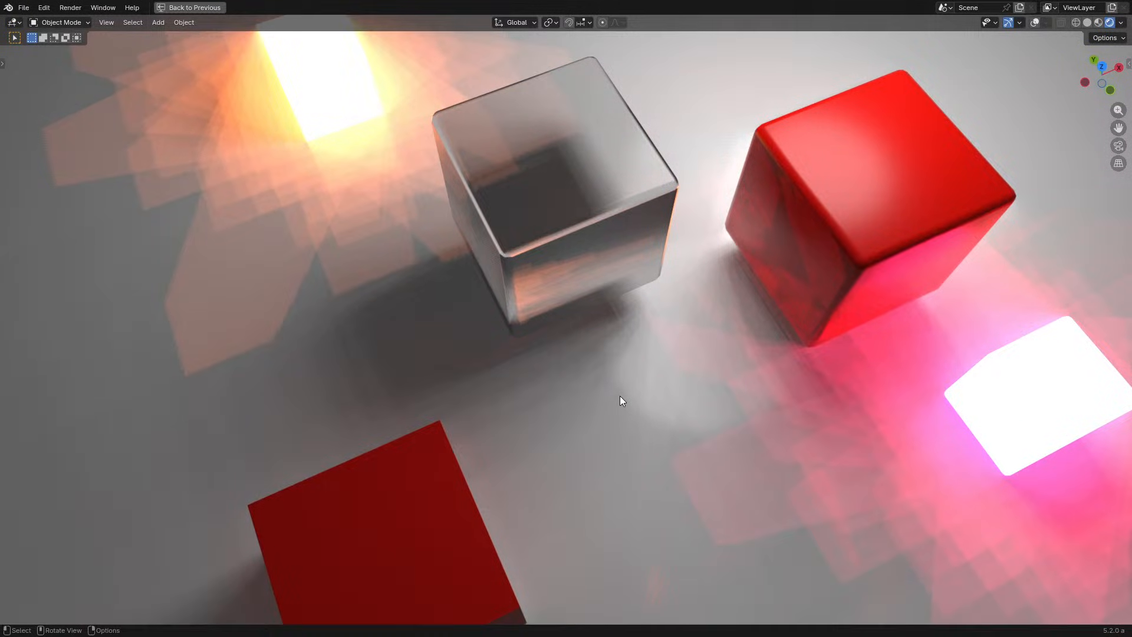
pyautogui.click(1053, 376)
pyautogui.press('h')
pyautogui.click(327, 88)
pyautogui.press('h')
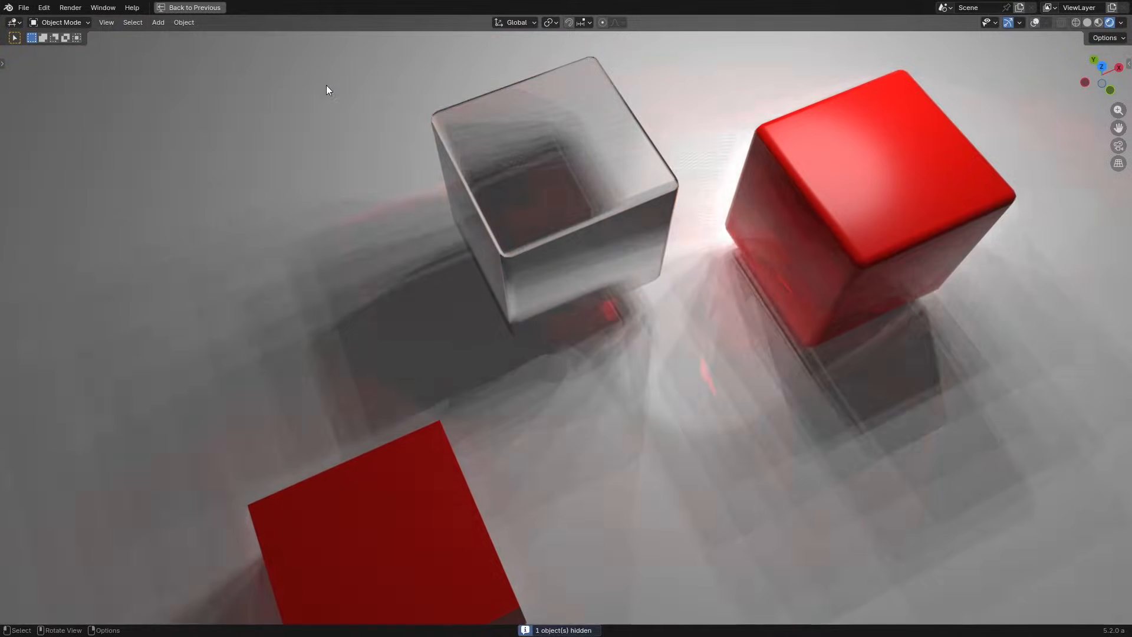
pyautogui.hotkey('ctrl', 'space')
# Select the point light and turn off jitter for its shadow.
pyautogui.moveTo(663, 291); pyautogui.dragTo(700, 275, button='middle')
pyautogui.scroll(-3, 976, 65)
pyautogui.click(980, 100)
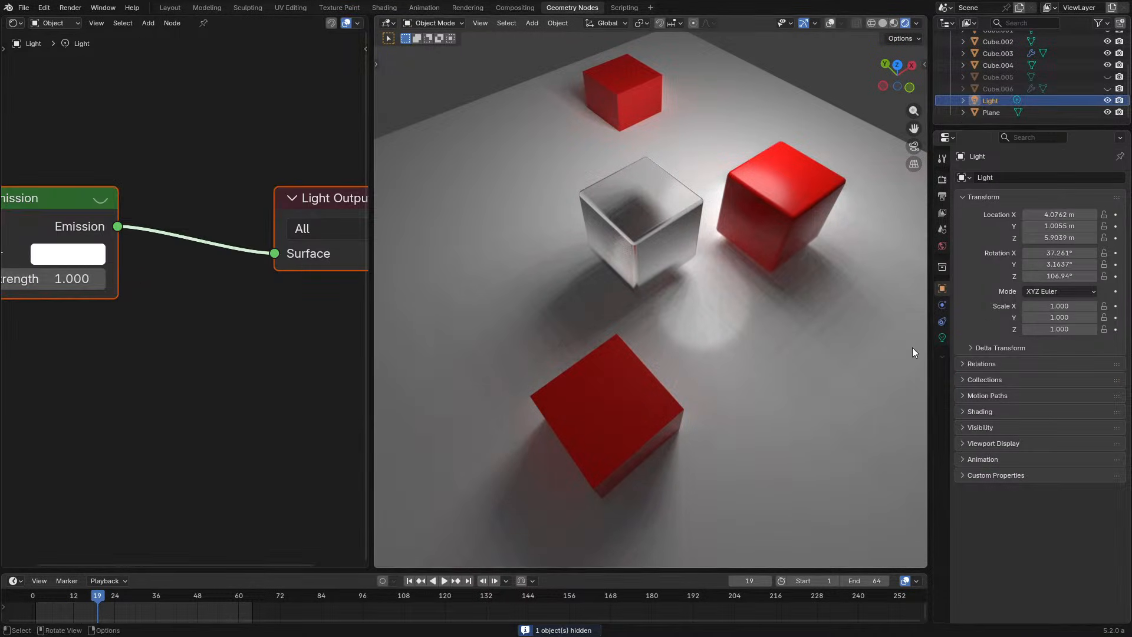
pyautogui.click(942, 337)
pyautogui.moveTo(784, 175); pyautogui.dragTo(808, 186, button='middle')
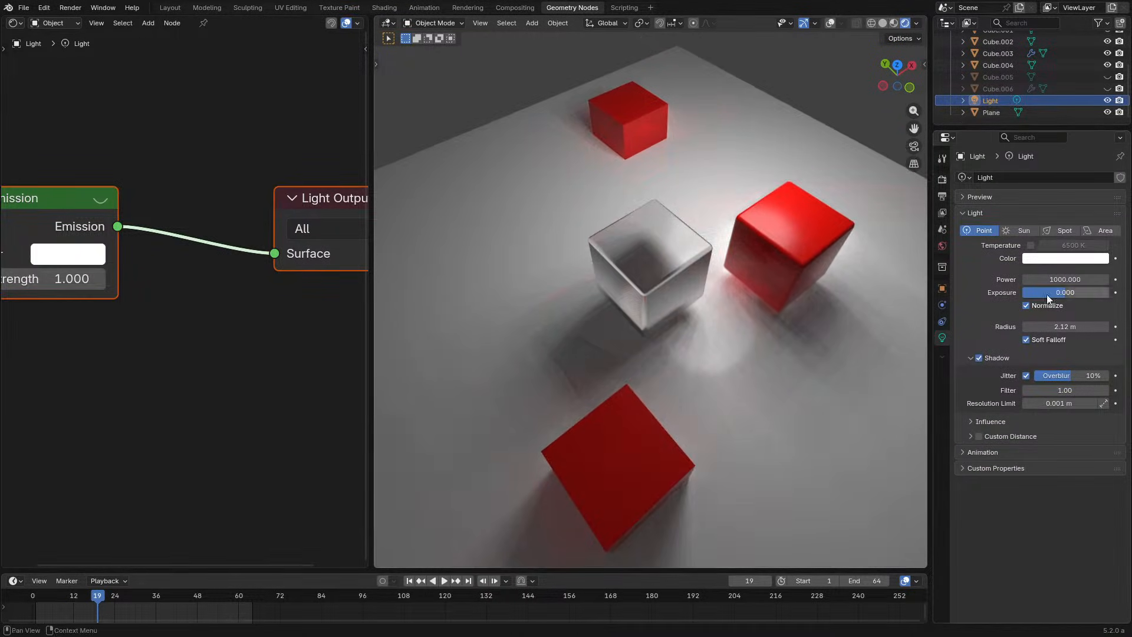
pyautogui.click(1026, 375)
# Inspect the glass cube's shadow from several angles and turn the point light's shadow jitter back on.
pyautogui.scroll(2, 687, 335)
pyautogui.moveTo(687, 335); pyautogui.dragTo(721, 315, button='middle')
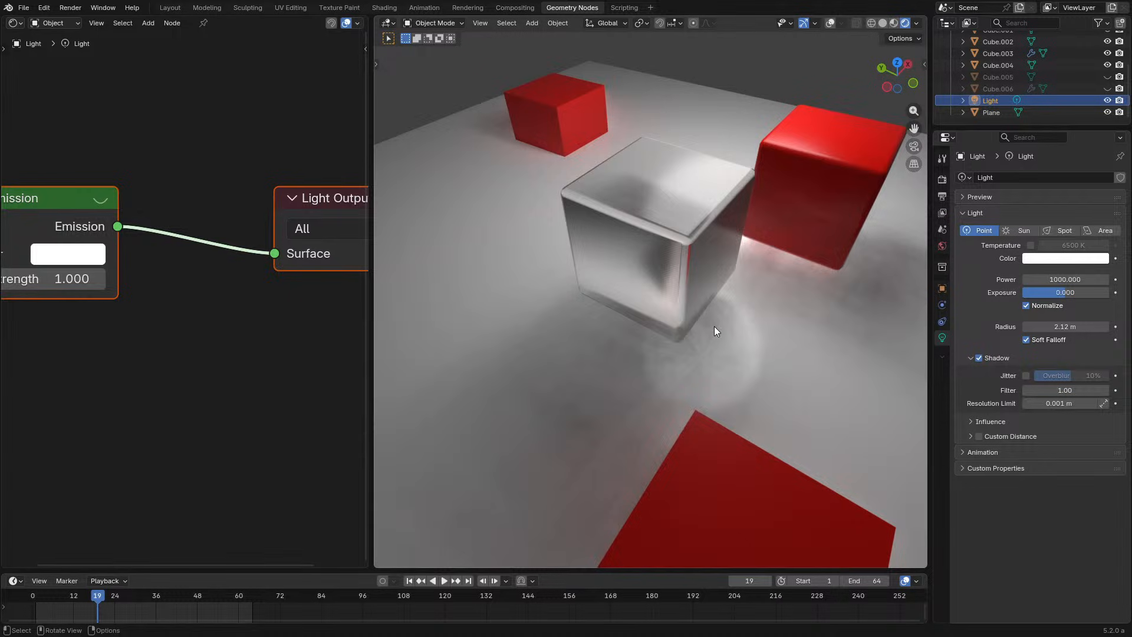
pyautogui.moveTo(714, 327); pyautogui.dragTo(788, 316, button='middle')
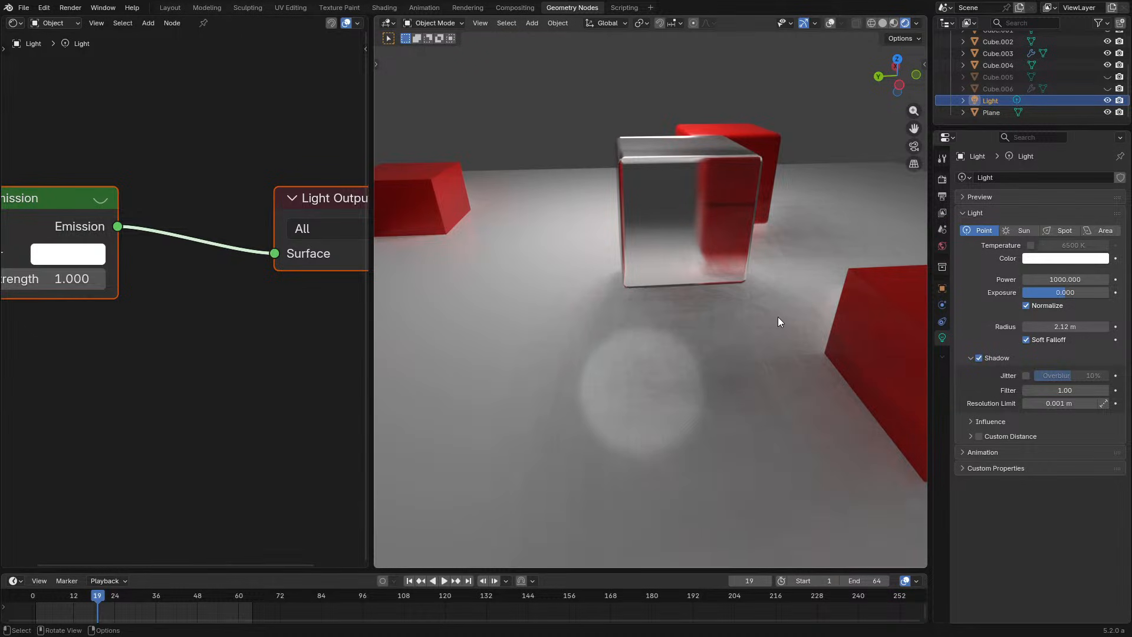
pyautogui.moveTo(727, 346); pyautogui.dragTo(756, 336, button='middle')
pyautogui.keyDown('shift'); pyautogui.moveTo(816, 268); pyautogui.dragTo(785, 299, button='middle'); pyautogui.keyUp('shift')
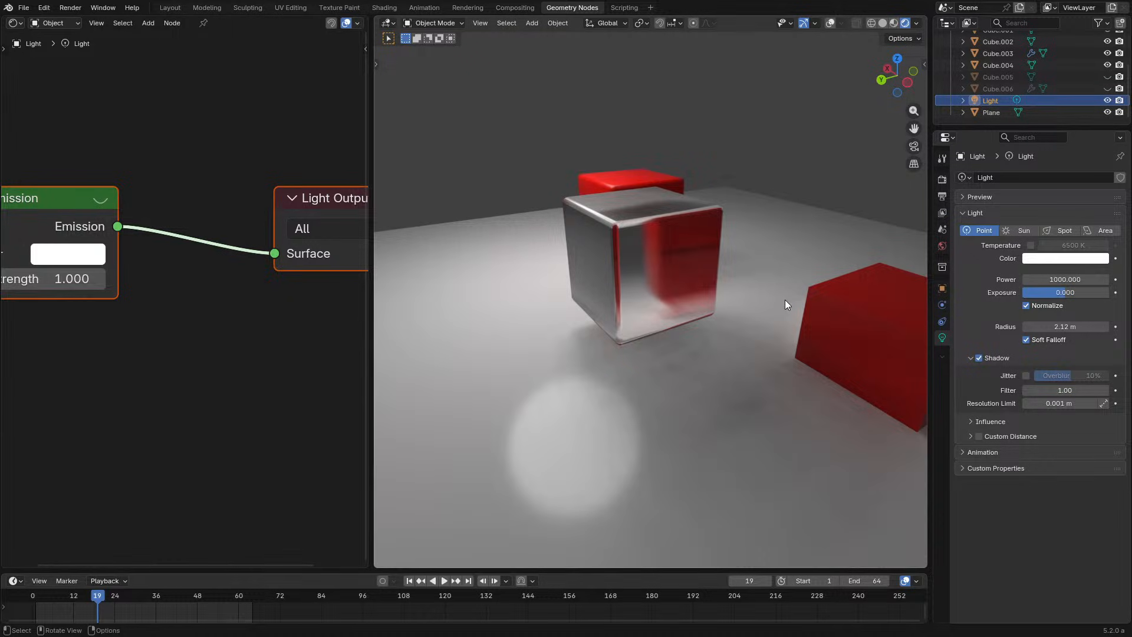
pyautogui.moveTo(769, 296); pyautogui.dragTo(797, 262, button='middle')
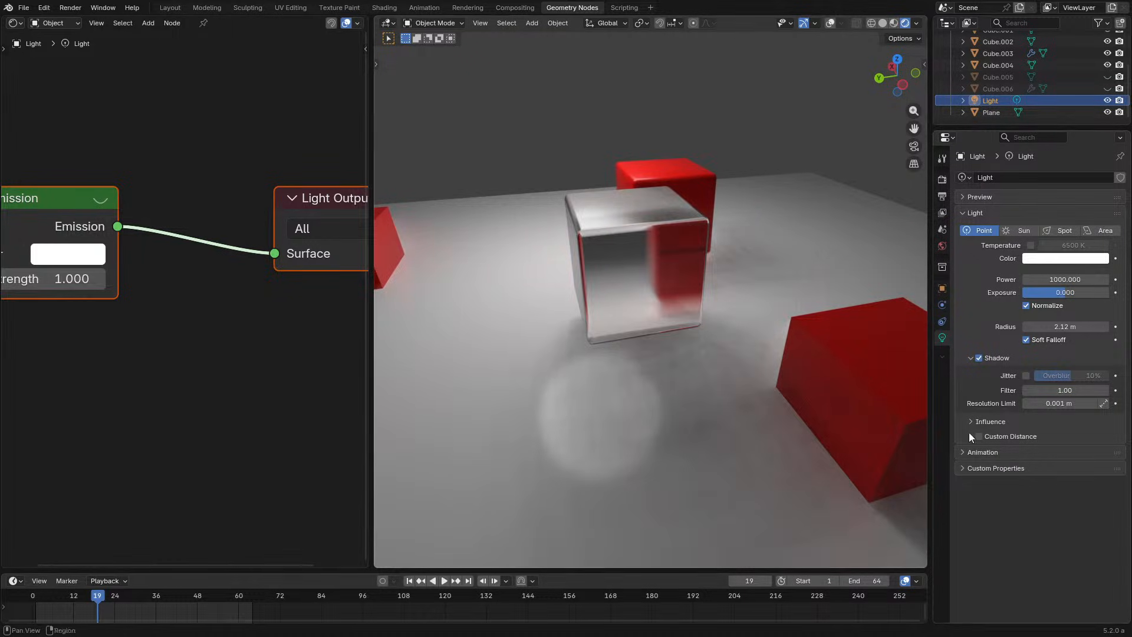
pyautogui.click(1028, 378)
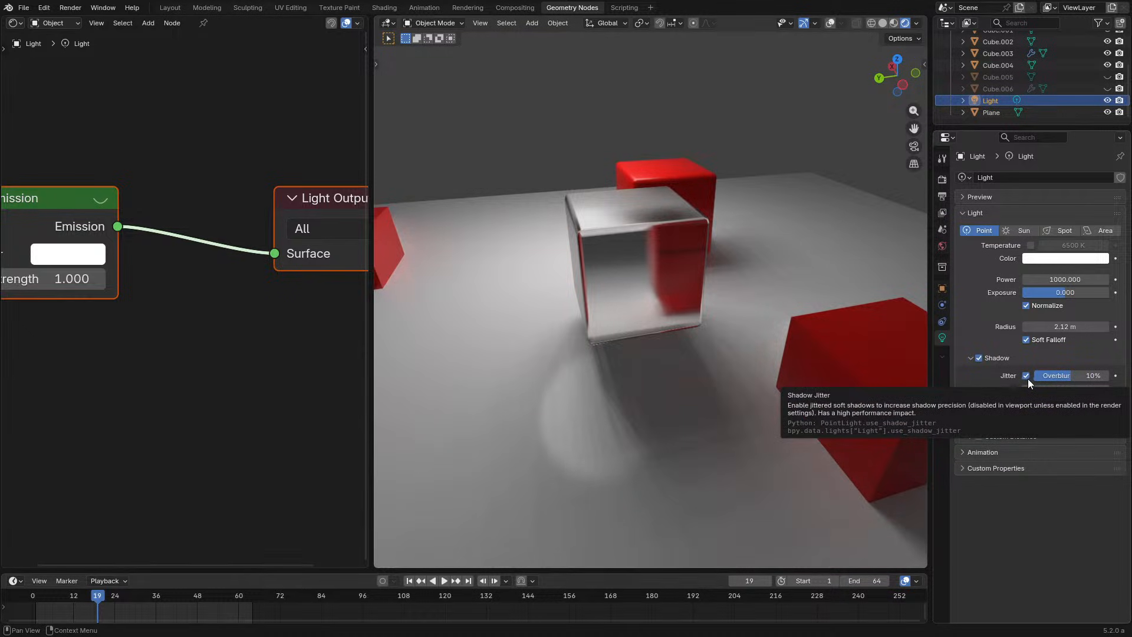
# Try a lower shadow resolution in the EEVEE render settings.
pyautogui.moveTo(708, 430); pyautogui.dragTo(614, 450, button='middle')
pyautogui.moveTo(636, 334); pyautogui.dragTo(681, 337, button='middle')
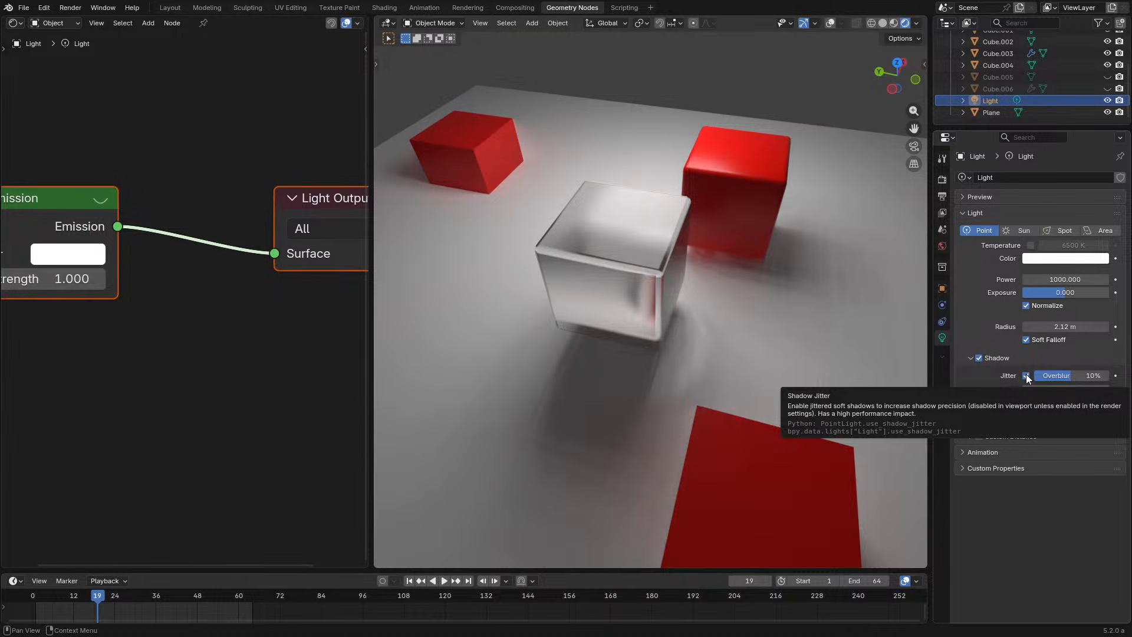
pyautogui.click(941, 180)
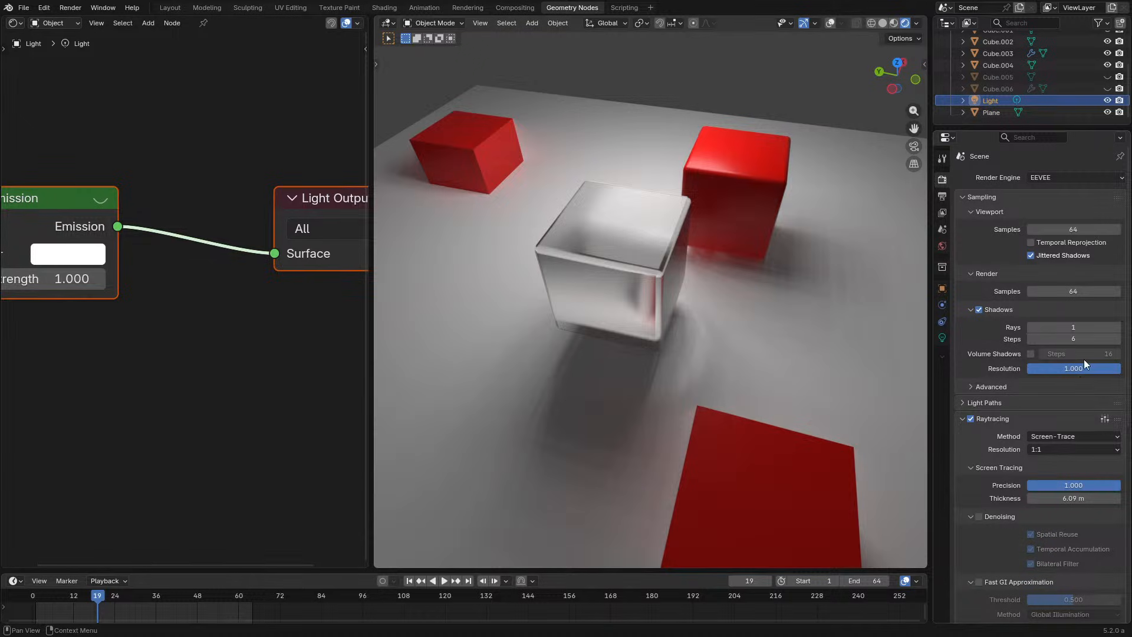
pyautogui.moveTo(1095, 369); pyautogui.dragTo(1033, 370)
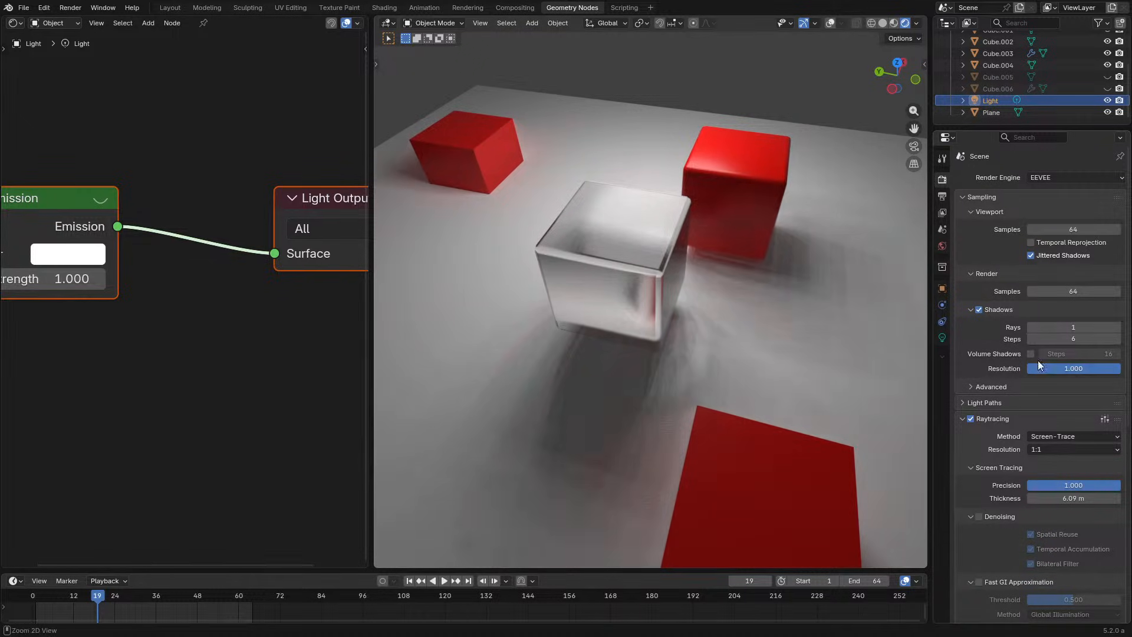
# Disable the point light's shadow jitter and compare the shadow under the glass cube from different angles.
pyautogui.click(939, 338)
pyautogui.moveTo(715, 333); pyautogui.dragTo(768, 321, button='middle')
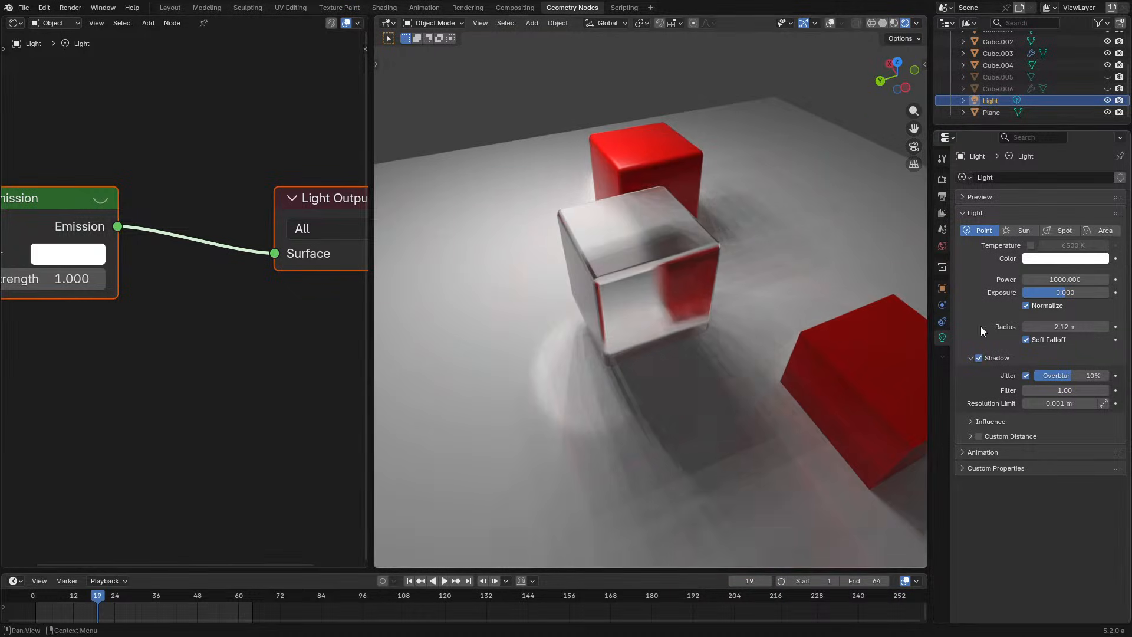
pyautogui.click(1026, 376)
pyautogui.moveTo(924, 400); pyautogui.dragTo(726, 330, button='middle')
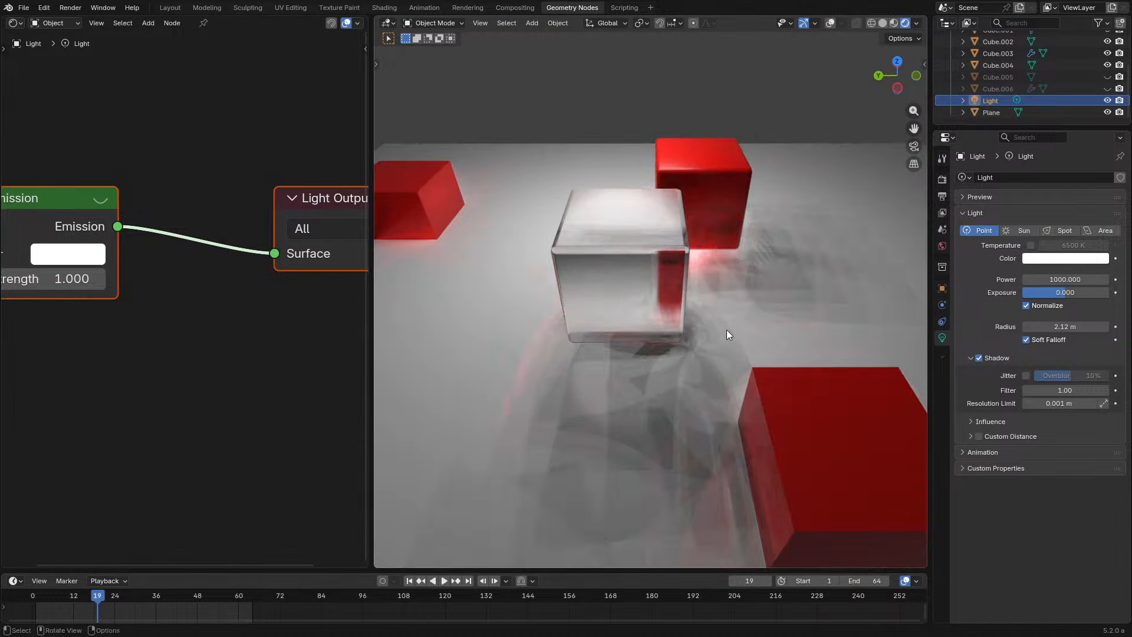
pyautogui.moveTo(543, 297); pyautogui.dragTo(497, 312, button='middle')
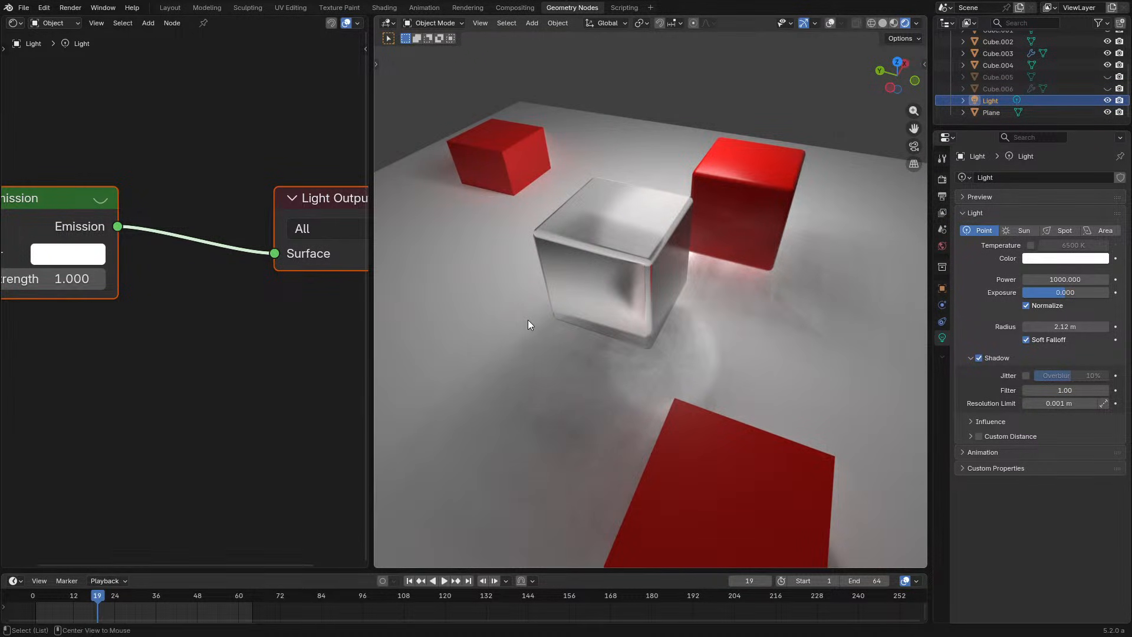
# Reveal the hidden emissive cubes and examine the orange cube's light patches up close in a maximized viewport.
pyautogui.hotkey('alt', 'h')
pyautogui.moveTo(667, 243); pyautogui.dragTo(702, 289, button='middle')
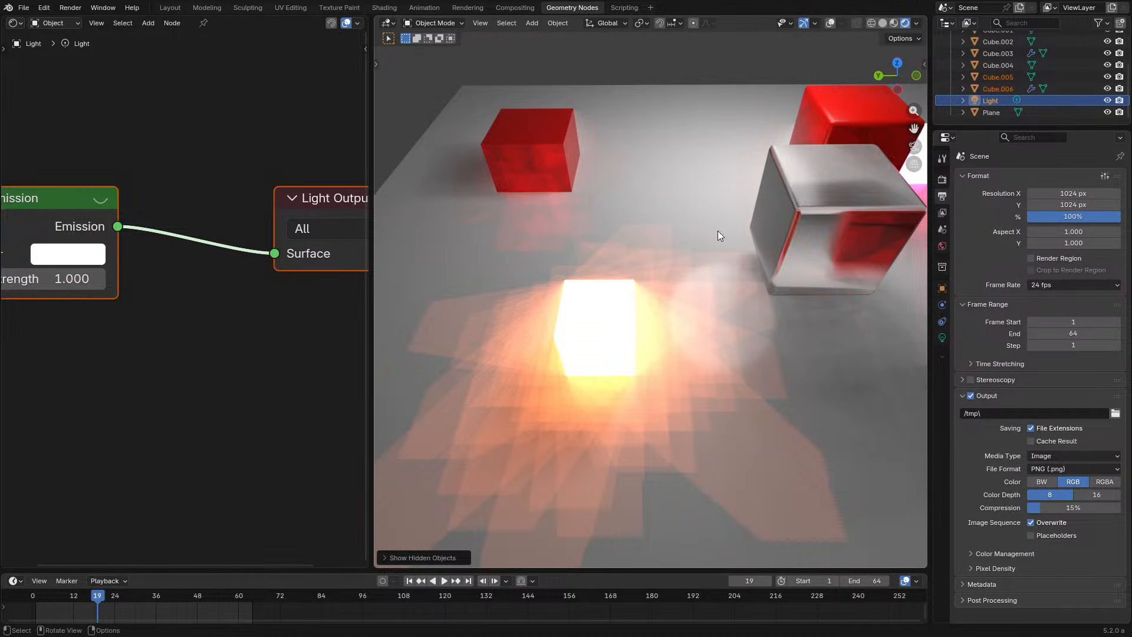
pyautogui.moveTo(755, 233); pyautogui.dragTo(745, 259, button='middle')
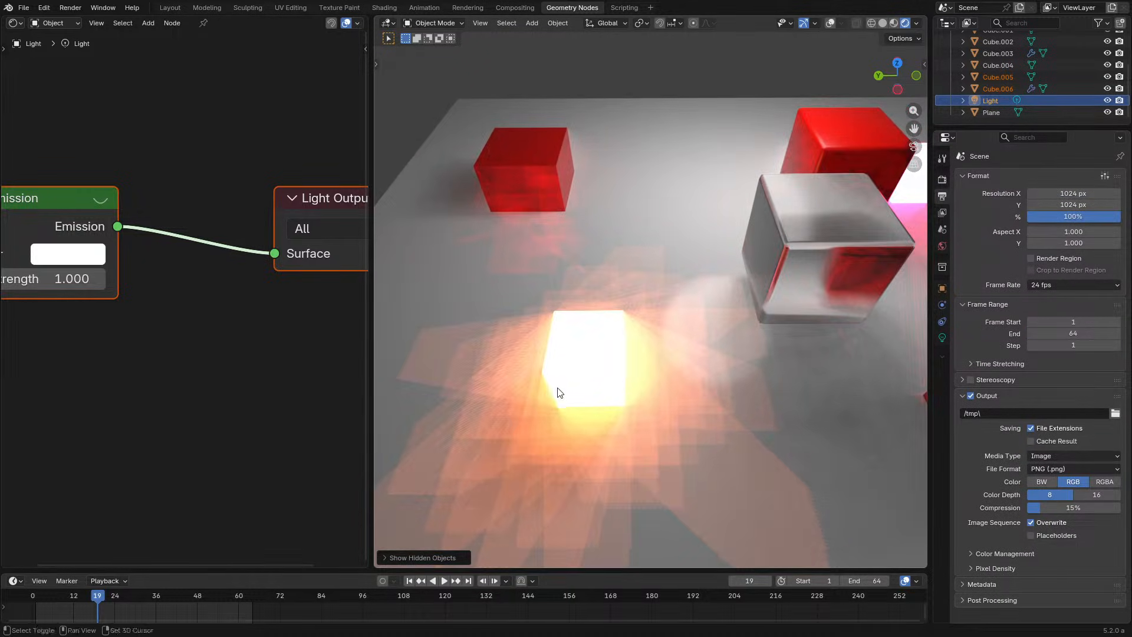
pyautogui.keyDown('shift'); pyautogui.moveTo(558, 390); pyautogui.dragTo(646, 332, button='middle'); pyautogui.keyUp('shift')
pyautogui.hotkey('ctrl', 'space')
pyautogui.moveTo(605, 422); pyautogui.dragTo(621, 352, button='middle')
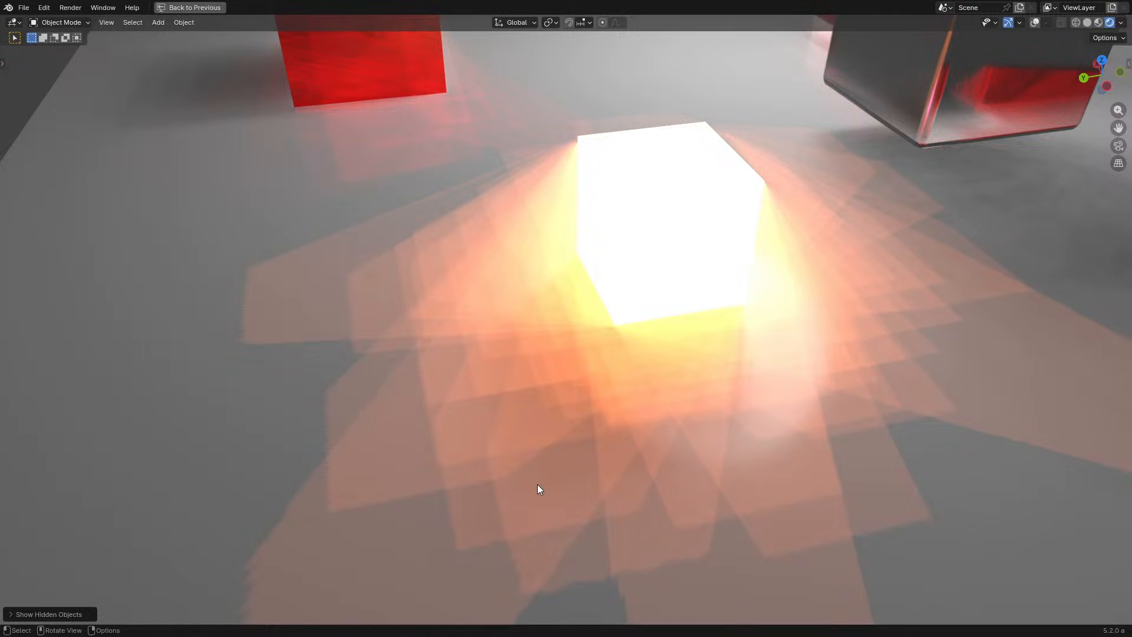
pyautogui.keyDown('shift'); pyautogui.moveTo(606, 496); pyautogui.dragTo(612, 425, button='middle'); pyautogui.keyUp('shift')
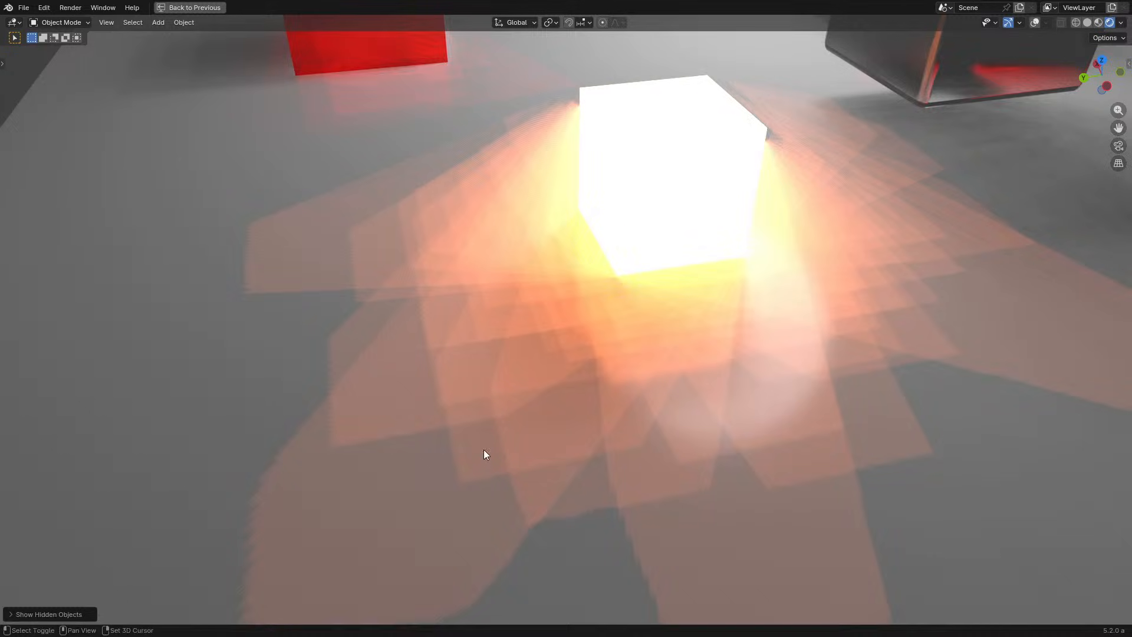
pyautogui.keyDown('shift'); pyautogui.moveTo(483, 450); pyautogui.dragTo(440, 395, button='middle'); pyautogui.keyUp('shift')
pyautogui.moveTo(637, 449); pyautogui.dragTo(545, 389, button='middle')
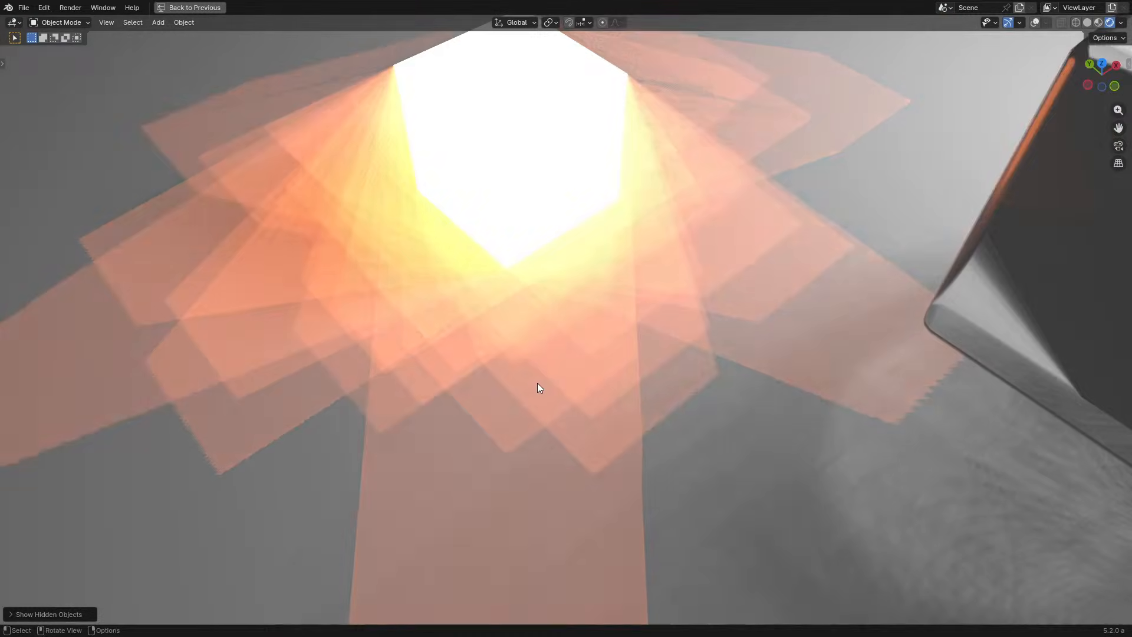
# Lower the screen-tracing precision to 0, examine the orange cube's light patches, and restore the precision to 1.
pyautogui.scroll(-5, 545, 383)
pyautogui.scroll(2, 552, 381)
pyautogui.hotkey('ctrl', 'space')
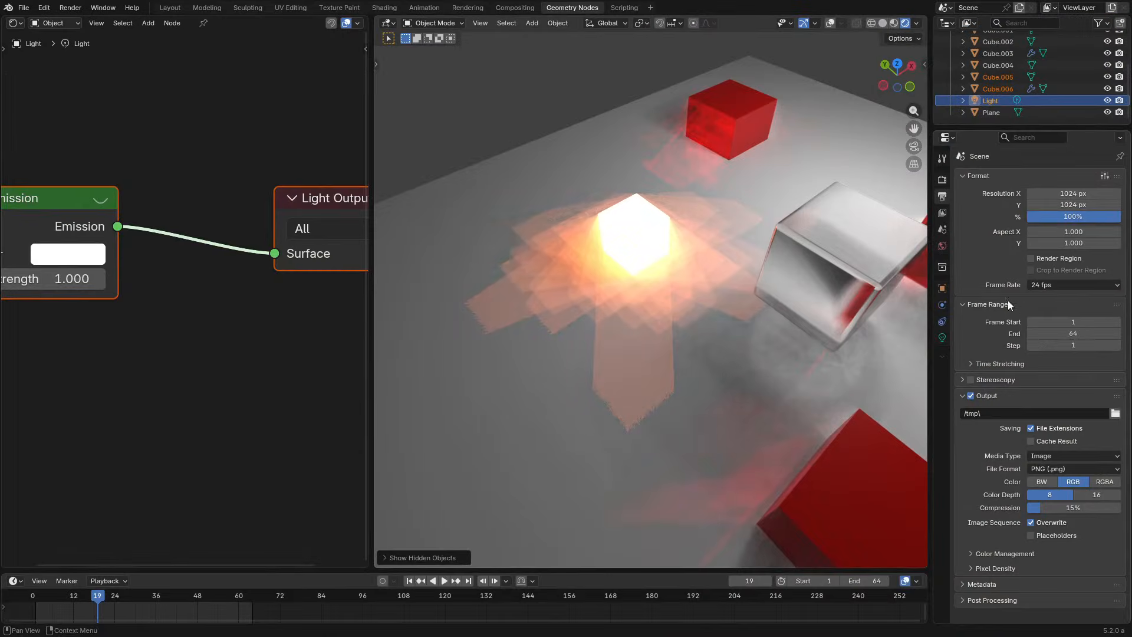
pyautogui.scroll(3, 1056, 420)
pyautogui.scroll(-2, 1051, 449)
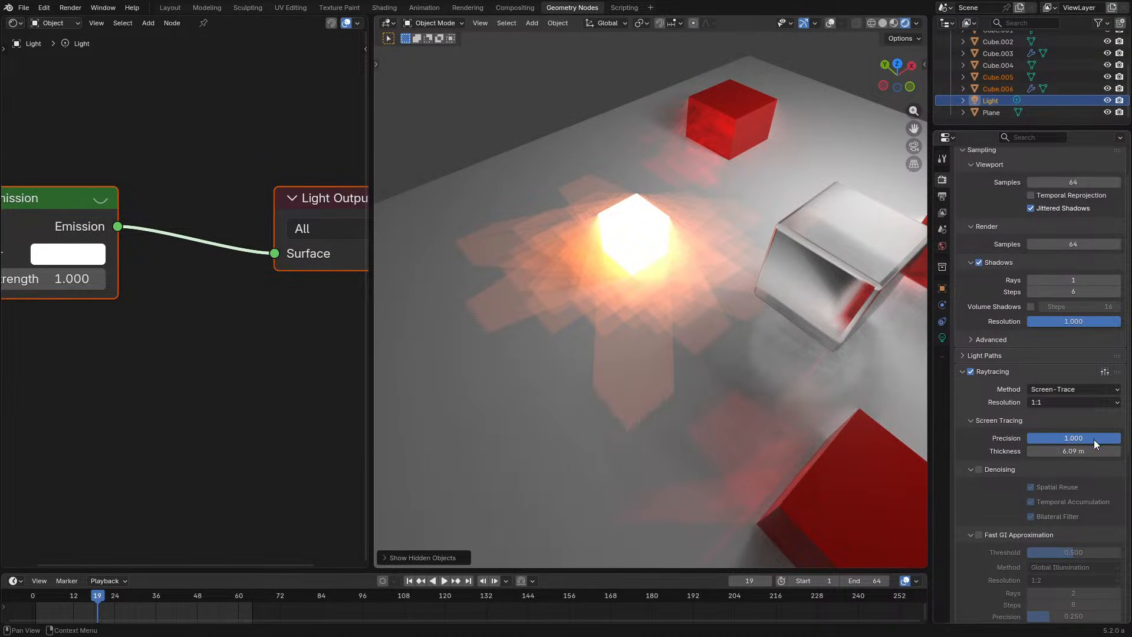
pyautogui.moveTo(1060, 438); pyautogui.dragTo(1027, 438)
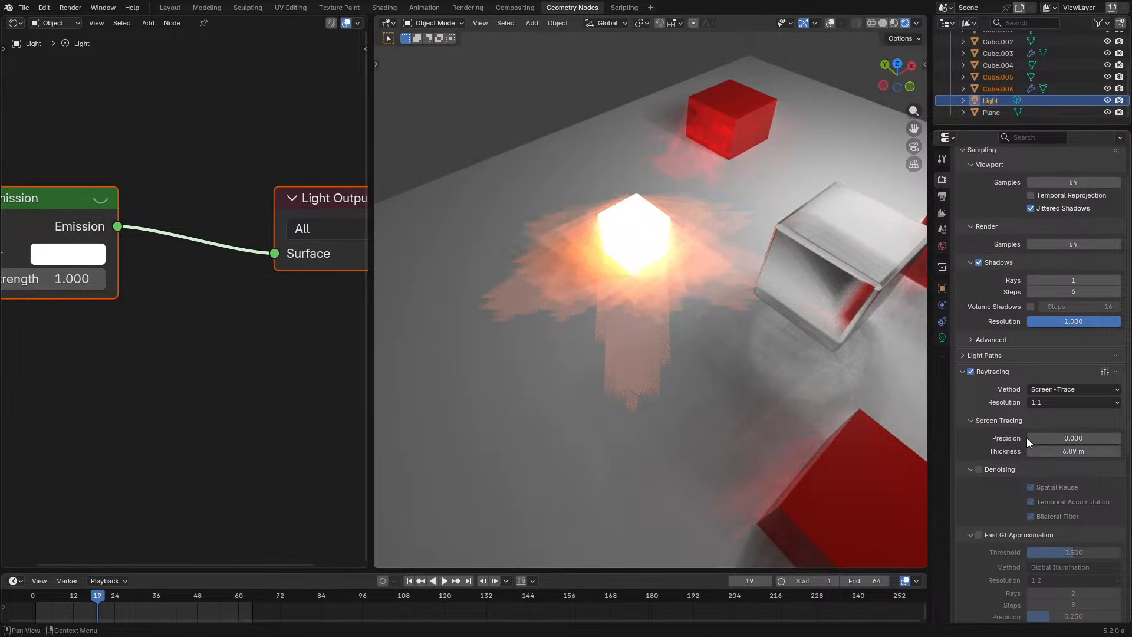
pyautogui.scroll(3, 668, 310)
pyautogui.moveTo(668, 307); pyautogui.dragTo(718, 309, button='middle')
pyautogui.moveTo(1047, 439); pyautogui.dragTo(1094, 424)
# Set the raytracing resolution to 1:16 and examine the reflections and glow on all cubes in a maximized viewport.
pyautogui.click(1095, 403)
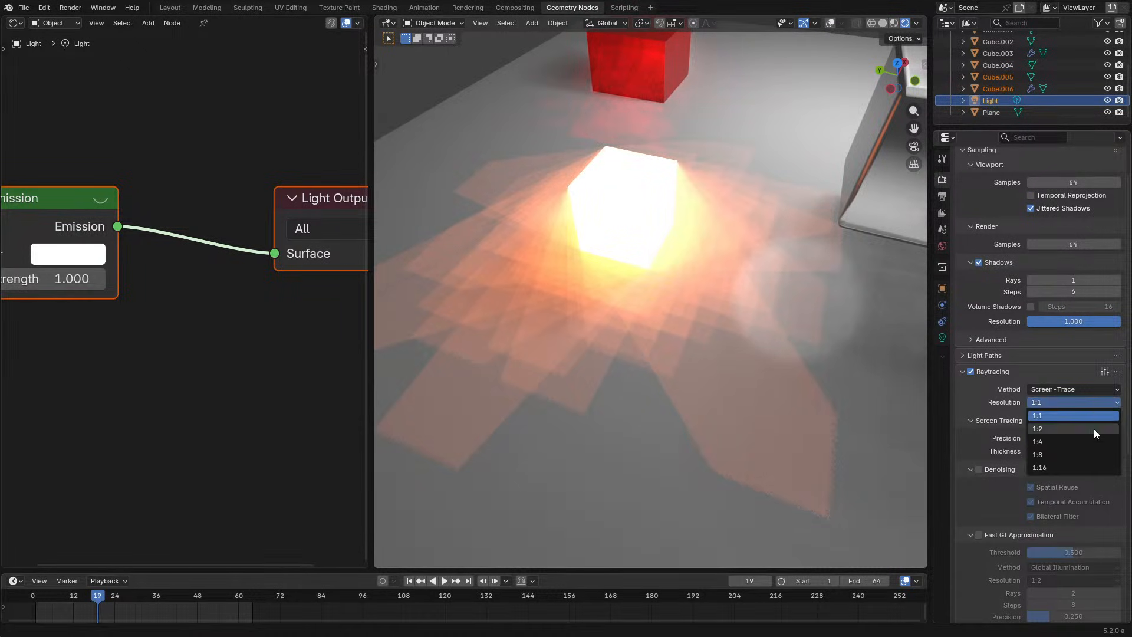
pyautogui.click(1078, 468)
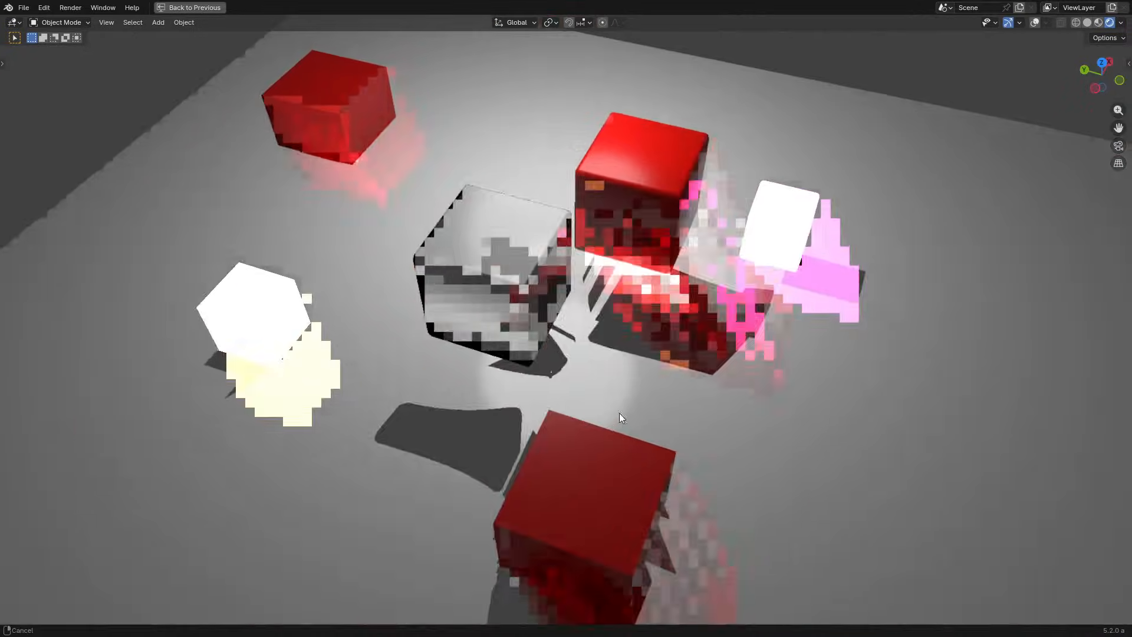
pyautogui.moveTo(625, 421); pyautogui.dragTo(639, 365, button='middle')
pyautogui.scroll(2, 639, 365)
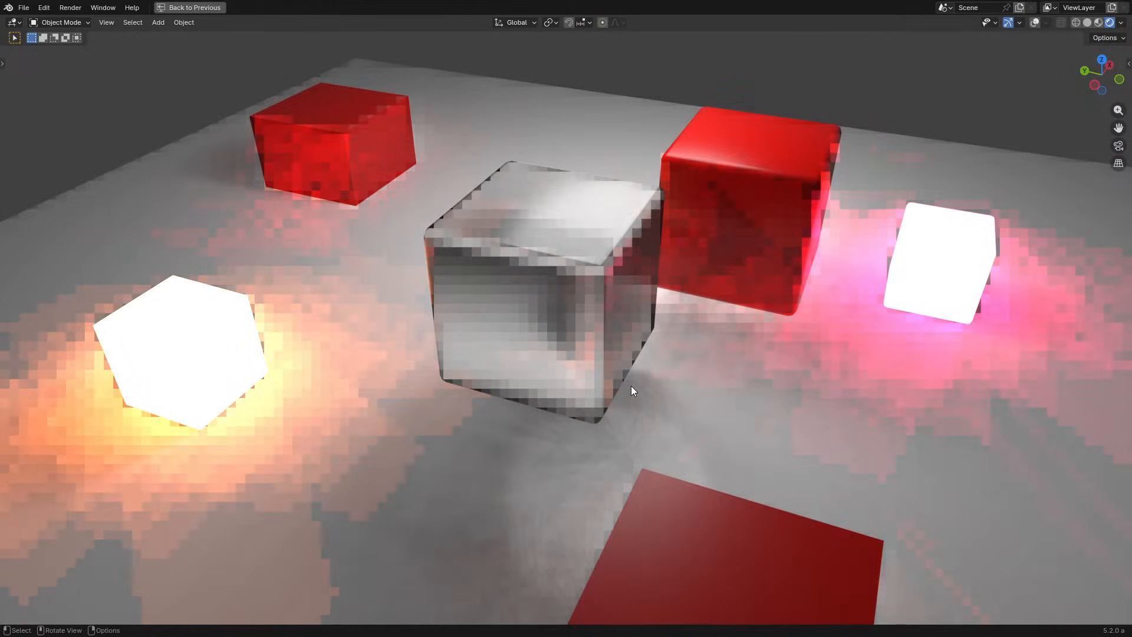
pyautogui.hotkey('ctrl', 'alt', 'space')
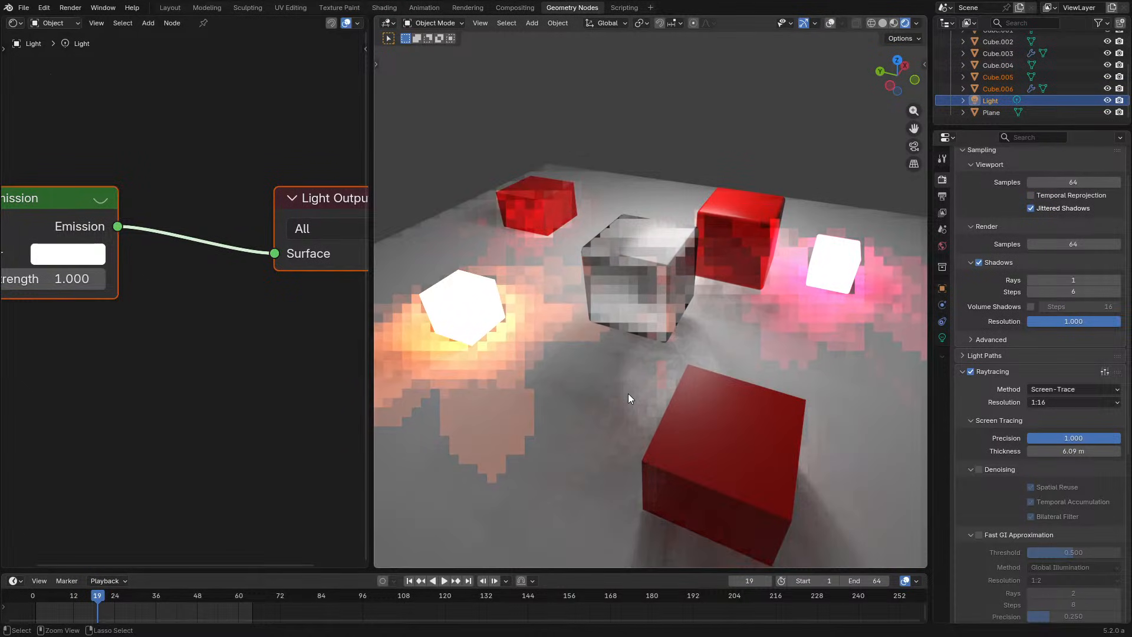
# Enable raytracing denoising and inspect the orange cube's glow on the floor in a maximized viewport.
pyautogui.click(980, 468)
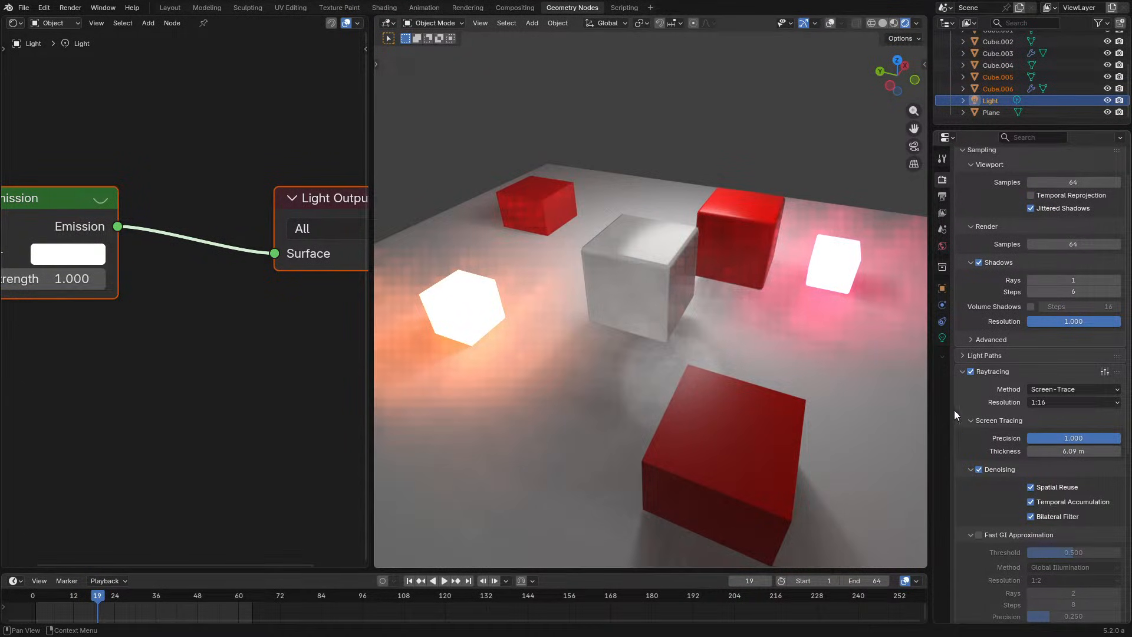
pyautogui.moveTo(547, 331); pyautogui.dragTo(666, 338, button='middle')
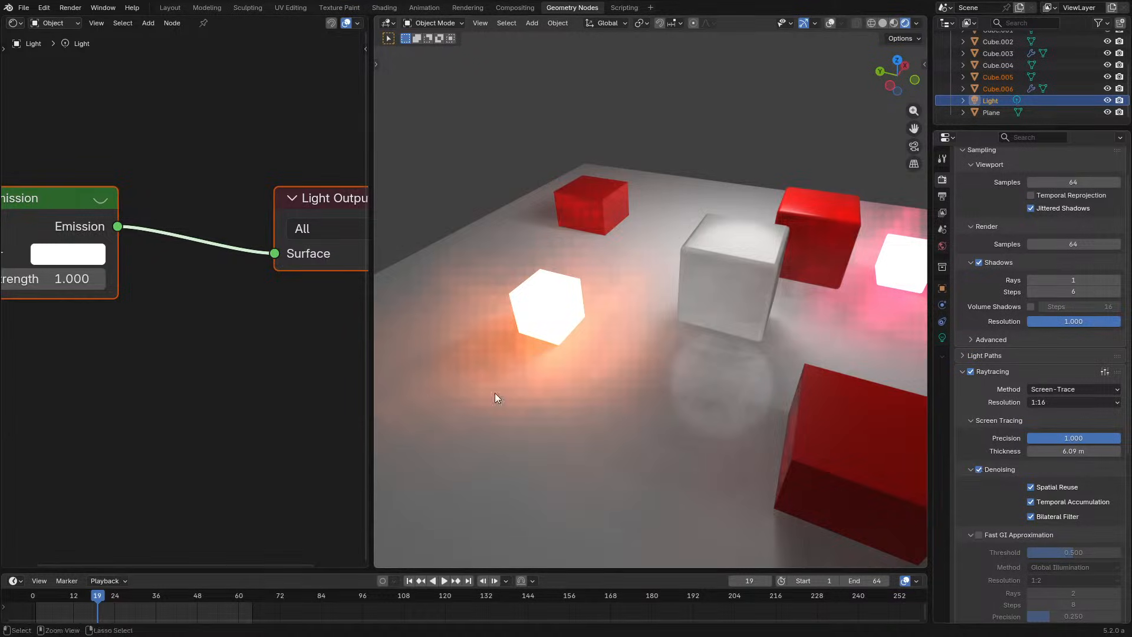
pyautogui.hotkey('ctrl', 'alt', 'space')
pyautogui.moveTo(483, 384); pyautogui.dragTo(534, 335, button='middle')
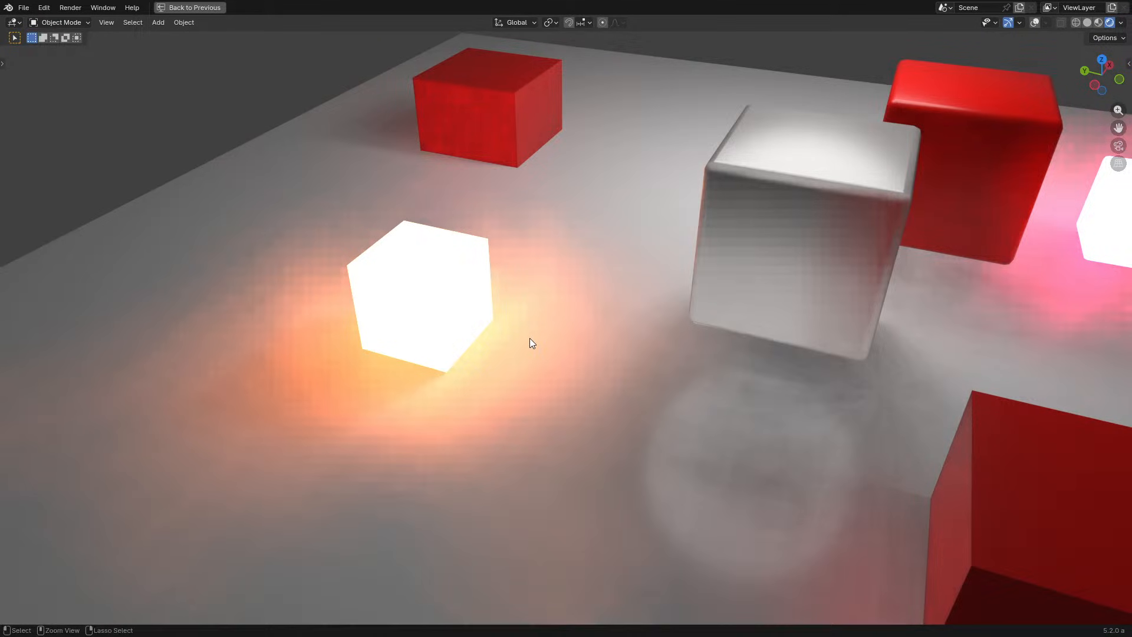
pyautogui.hotkey('ctrl', 'alt', 'space')
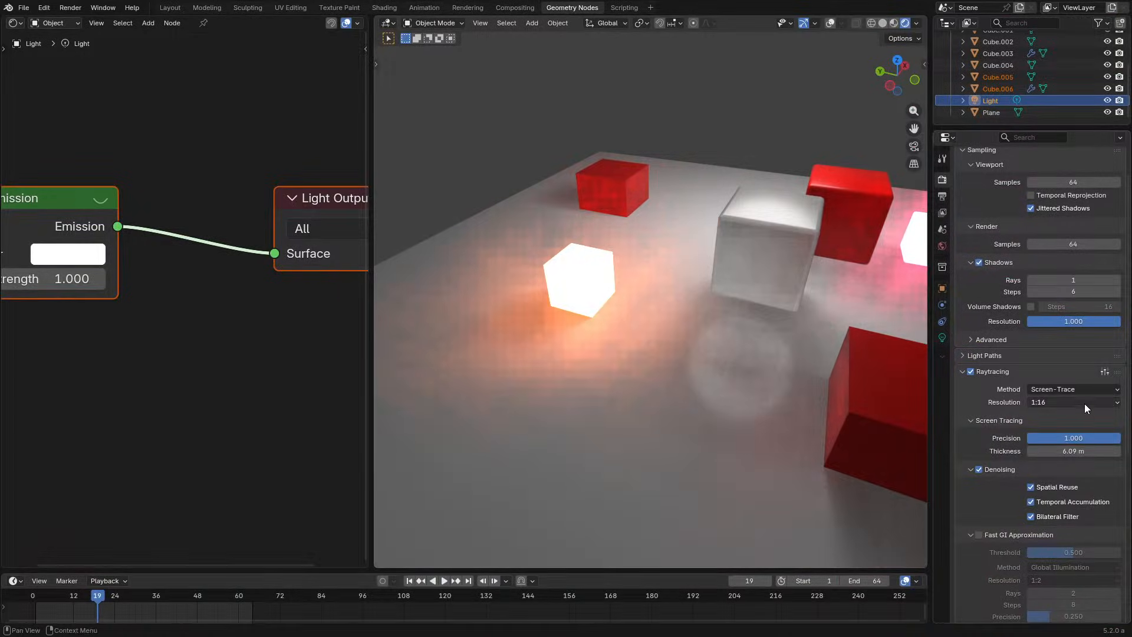
pyautogui.hotkey('ctrl', 'alt', 'space')
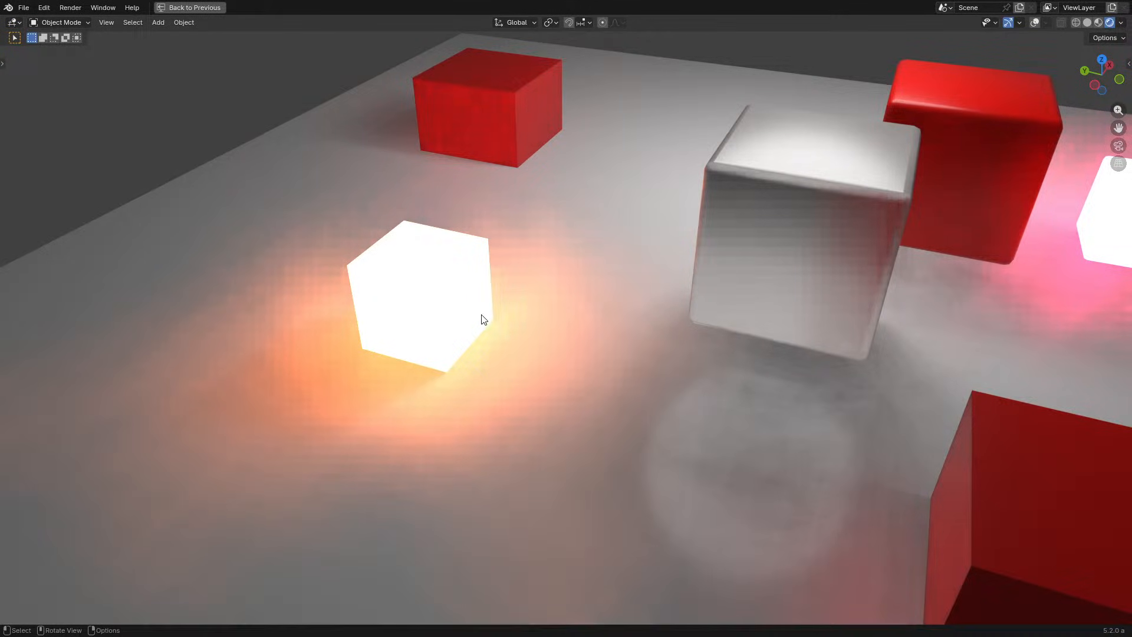
pyautogui.keyDown('shift'); pyautogui.moveTo(522, 307); pyautogui.dragTo(559, 293, button='middle'); pyautogui.keyUp('shift')
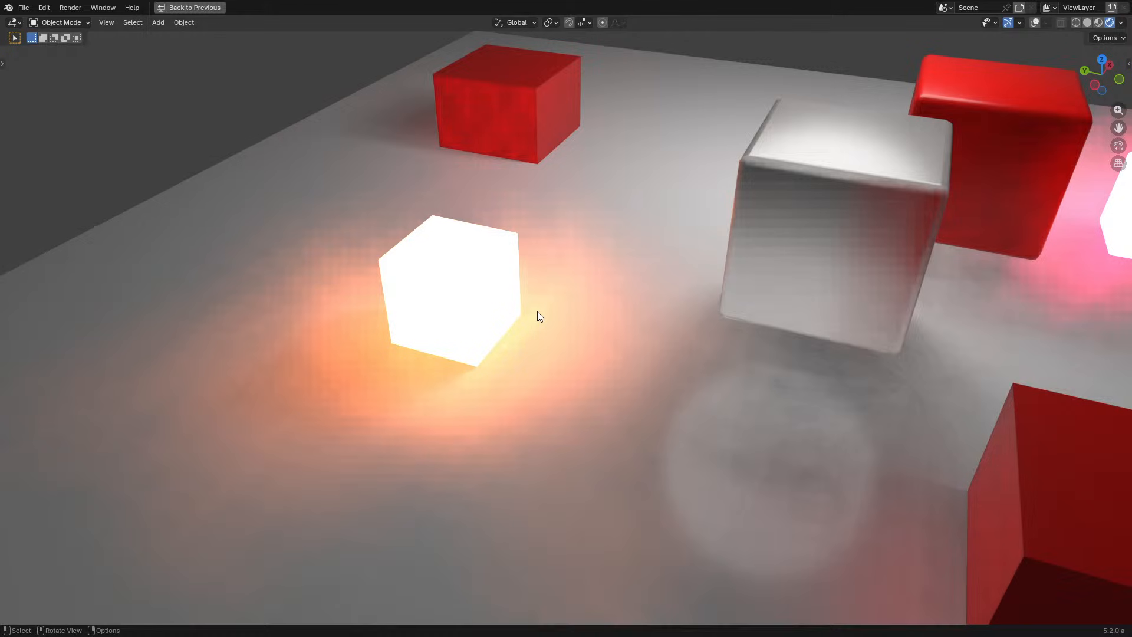
# Set the raytracing resolution back to 1:1 and view the orange cube's denoised light patches up close.
pyautogui.hotkey('ctrl', 'alt', 'space')
pyautogui.click(1054, 401)
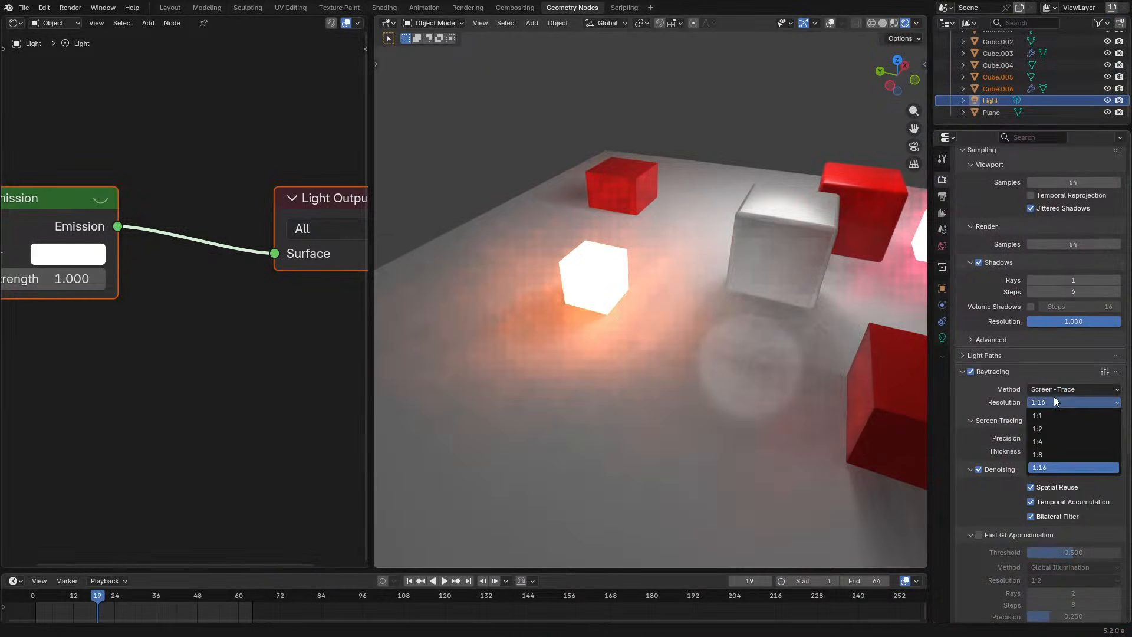
pyautogui.click(1060, 415)
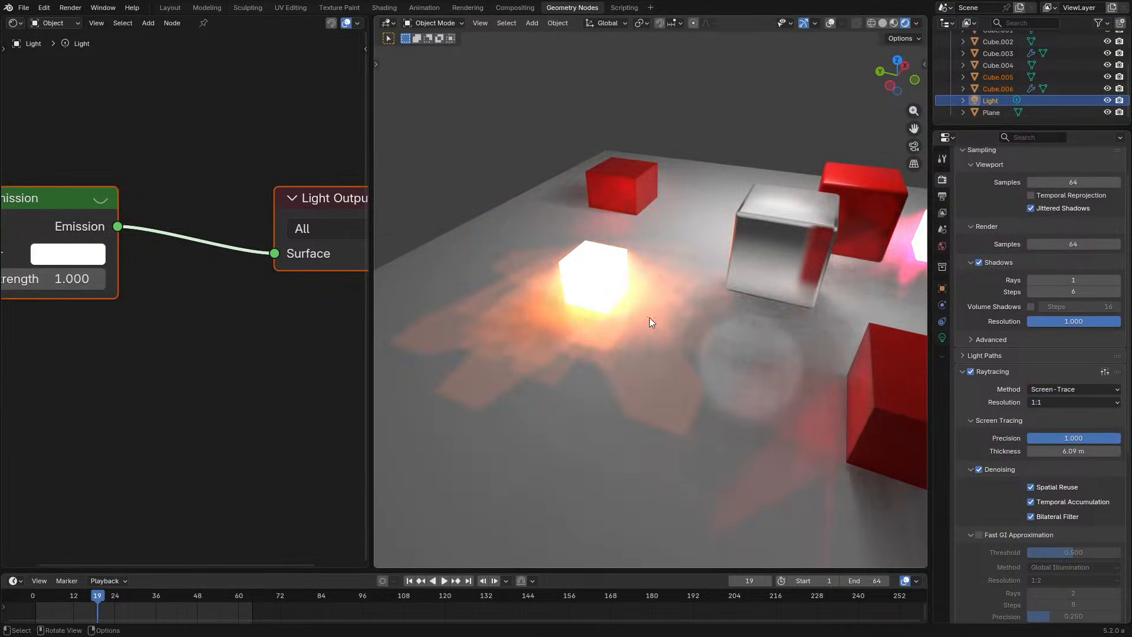
pyautogui.scroll(2, 661, 323)
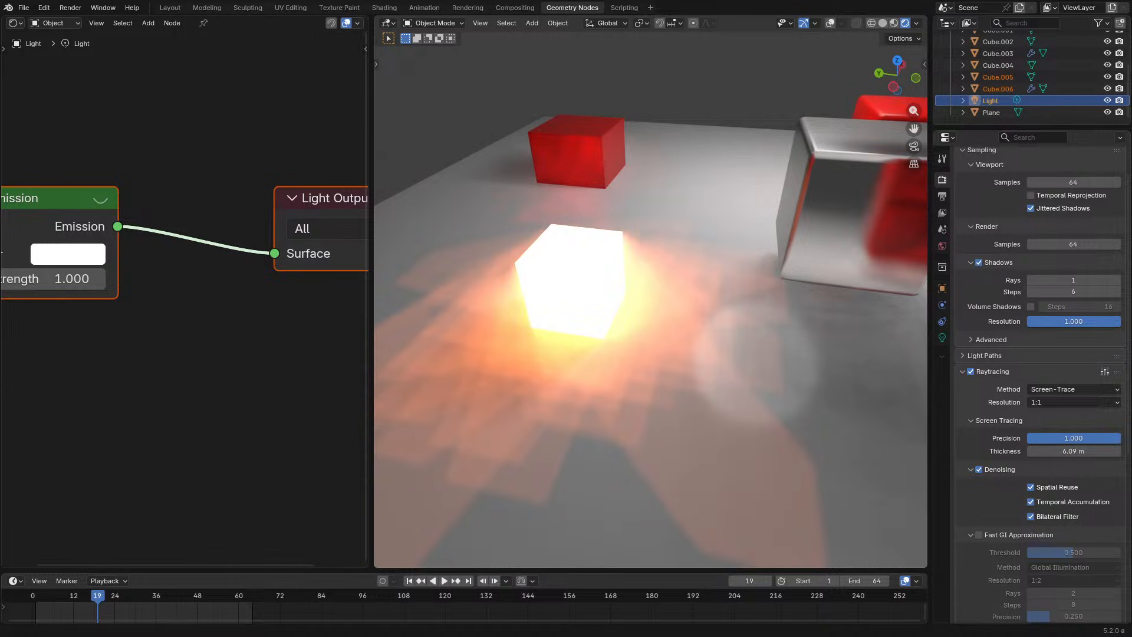
# Switch to the other Blender window with the same scene and examine the orange cube's glow and the glass cube's shadow.
pyautogui.click(103, 7)
pyautogui.click(130, 47)
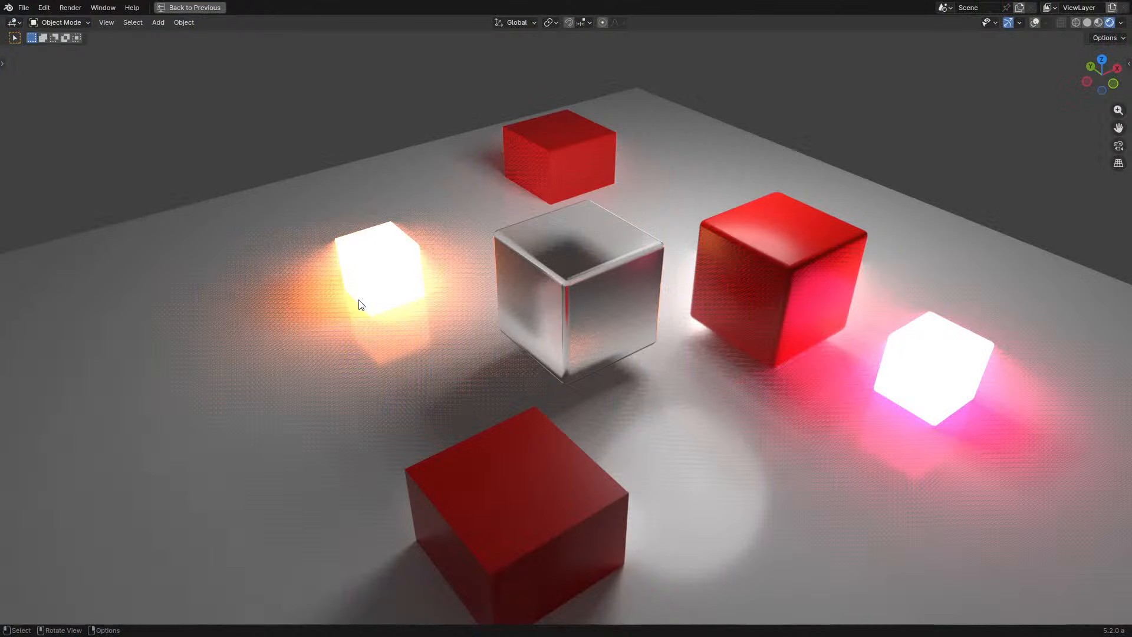
pyautogui.moveTo(359, 303); pyautogui.dragTo(428, 323, button='middle')
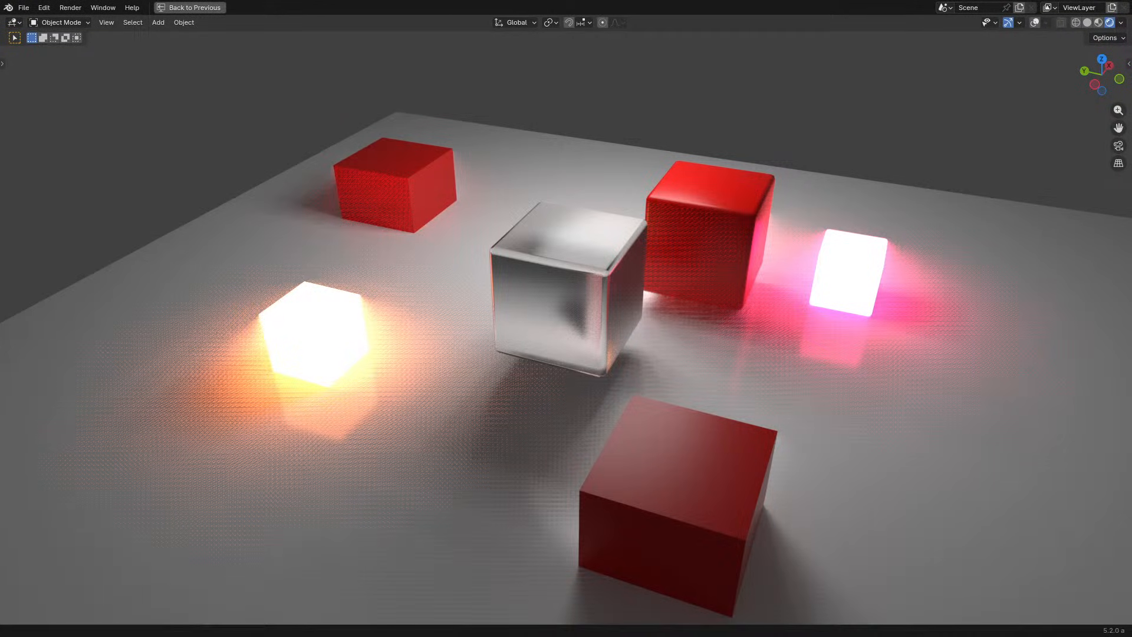
pyautogui.moveTo(687, 229); pyautogui.dragTo(705, 232, button='middle')
pyautogui.keyDown('shift'); pyautogui.moveTo(521, 315); pyautogui.dragTo(814, 212, button='middle'); pyautogui.keyUp('shift')
pyautogui.scroll(2, 606, 322)
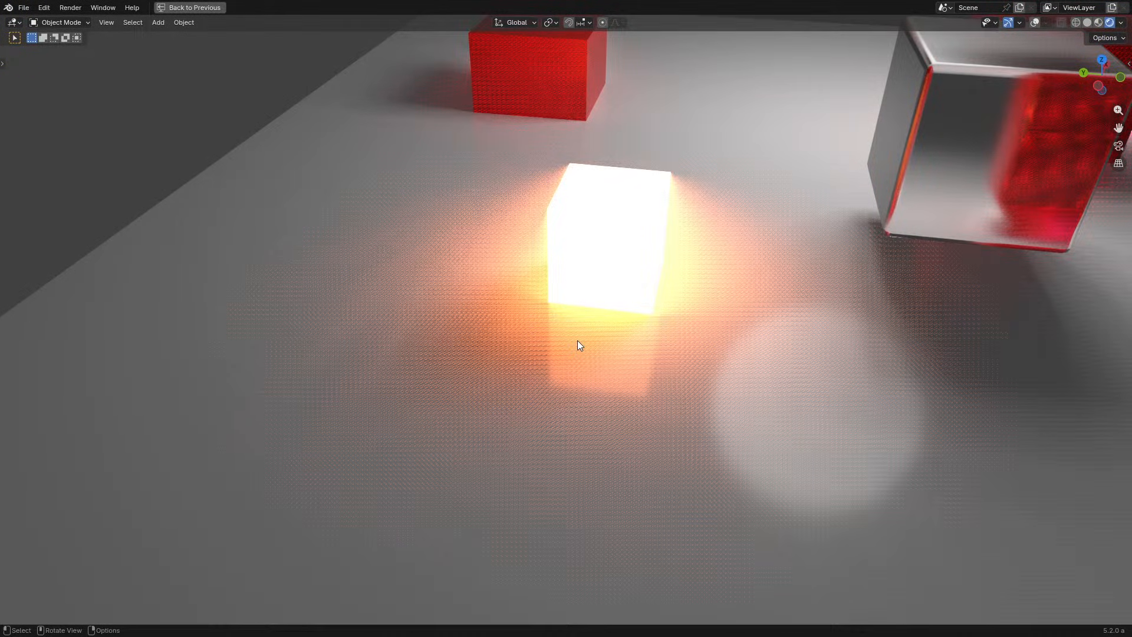
pyautogui.moveTo(649, 324); pyautogui.dragTo(614, 344, button='middle')
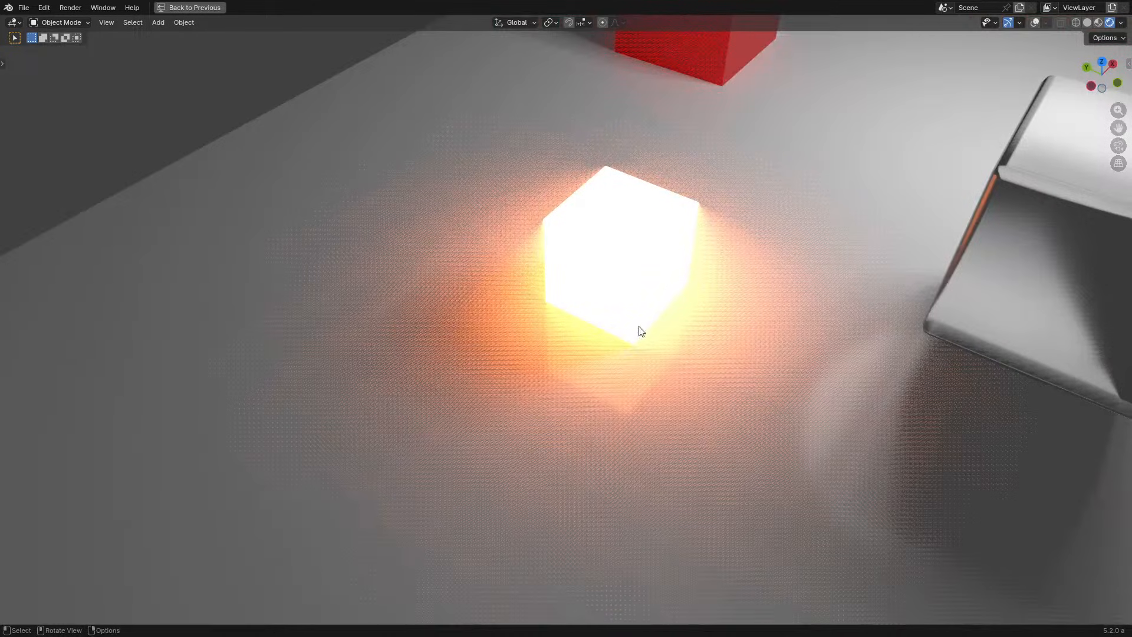
pyautogui.keyDown('shift'); pyautogui.moveTo(711, 273); pyautogui.dragTo(783, 283, button='middle'); pyautogui.keyUp('shift')
pyautogui.scroll(-2, 741, 324)
pyautogui.moveTo(724, 347); pyautogui.dragTo(758, 331, button='middle')
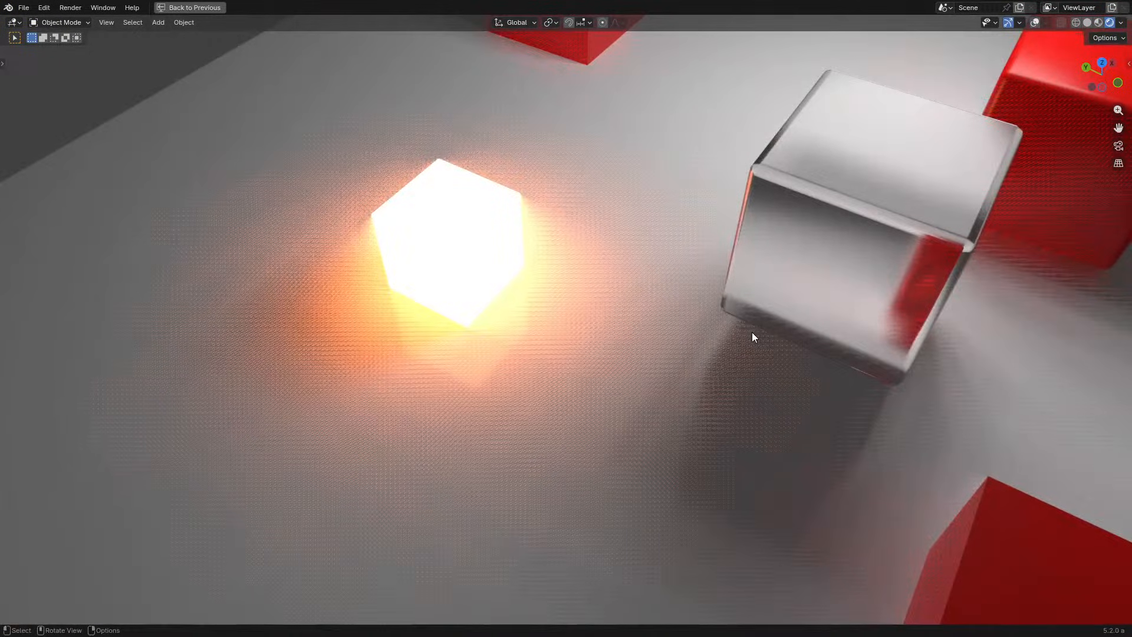
# Compare the orange cube's glow with raytracing denoising turned on and then off again.
pyautogui.hotkey('ctrl', 'space')
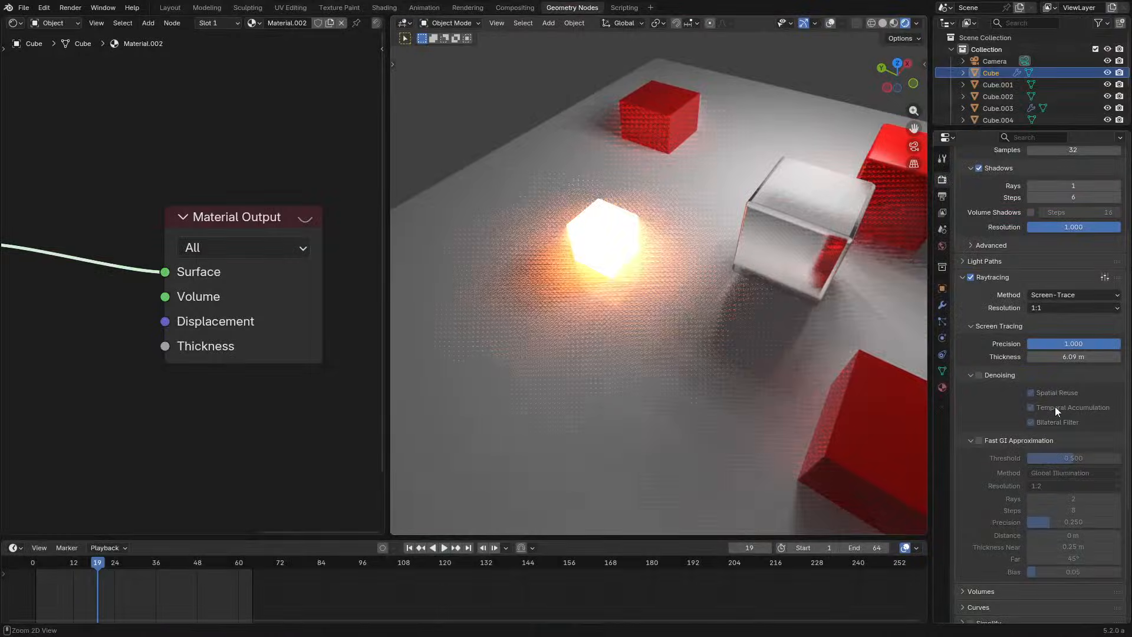
pyautogui.click(979, 376)
pyautogui.scroll(3, 586, 277)
pyautogui.hotkey('ctrl', 'space')
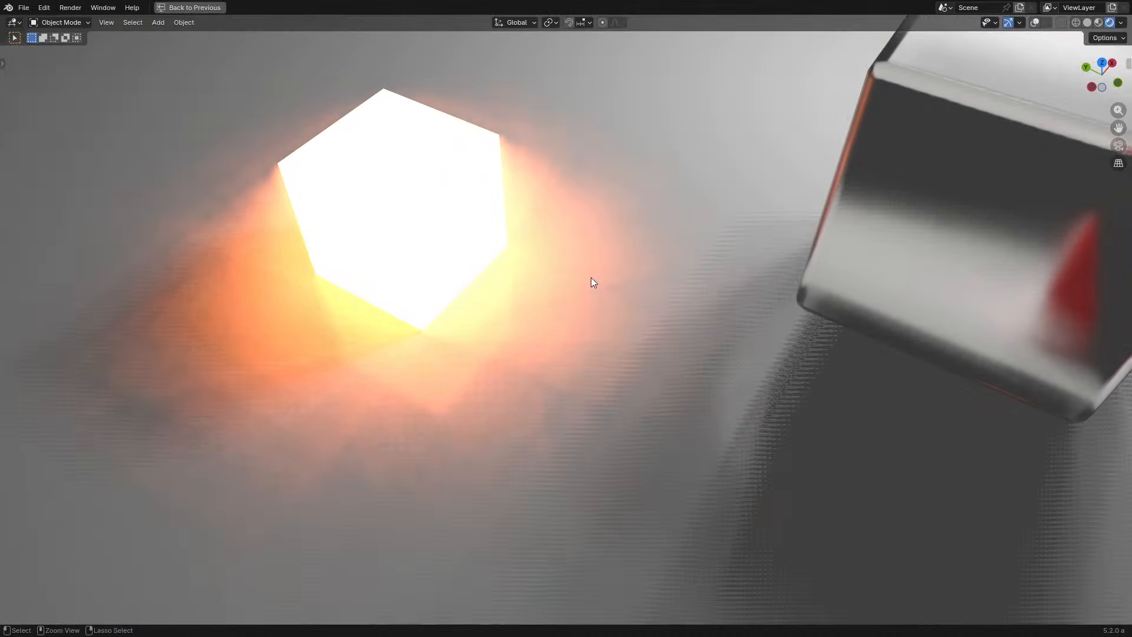
pyautogui.hotkey('ctrl', 'space')
pyautogui.click(979, 375)
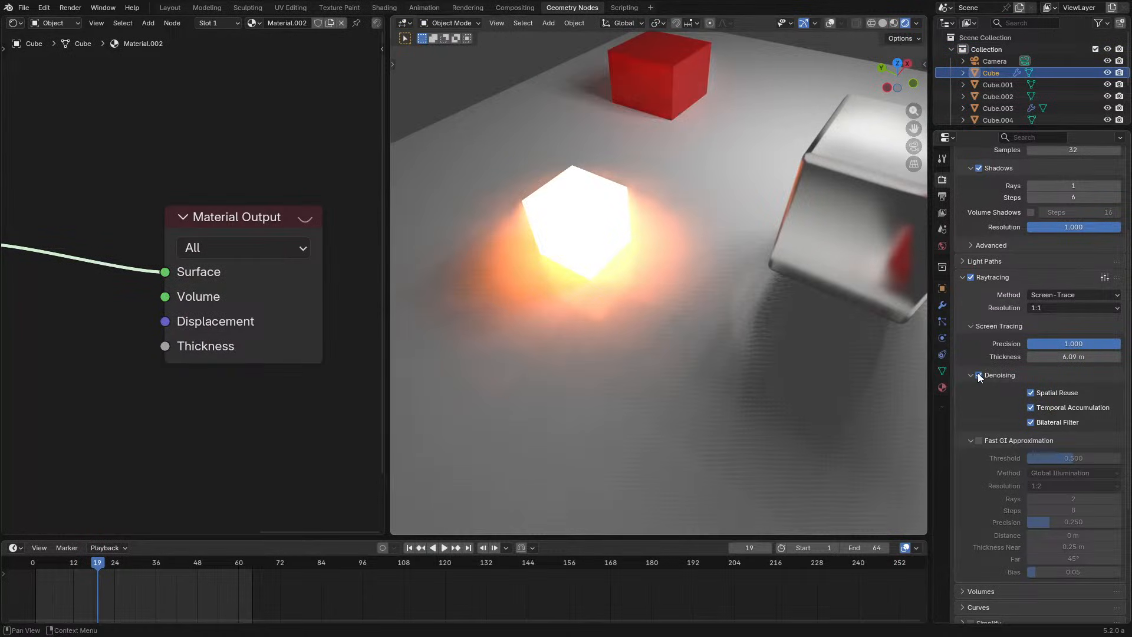
pyautogui.hotkey('ctrl', 'space')
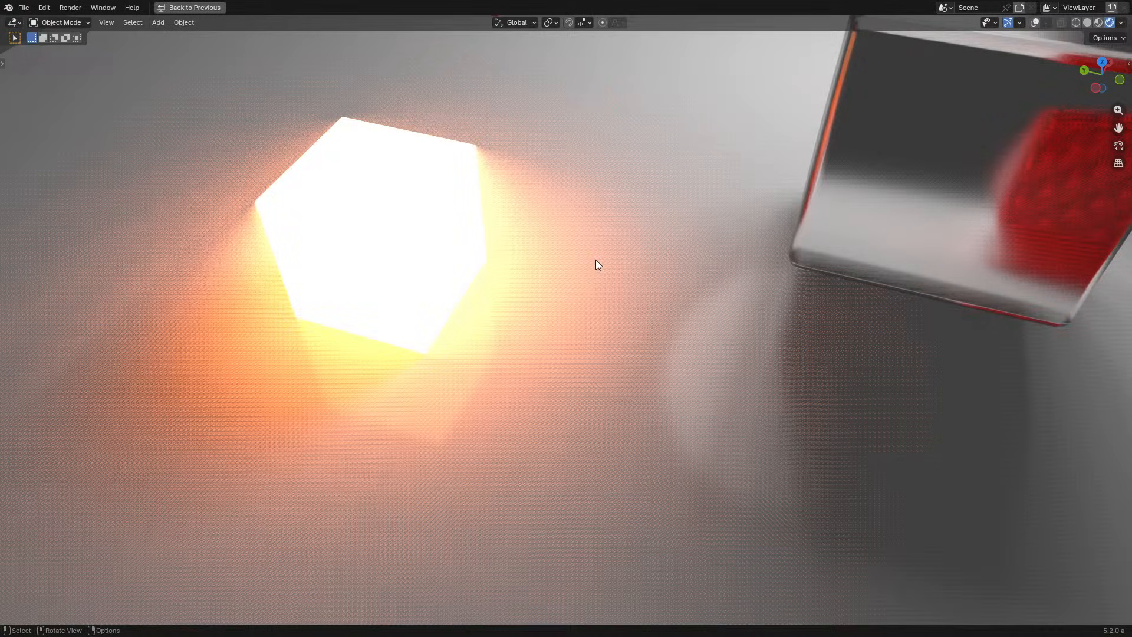
pyautogui.hotkey('ctrl', 'space')
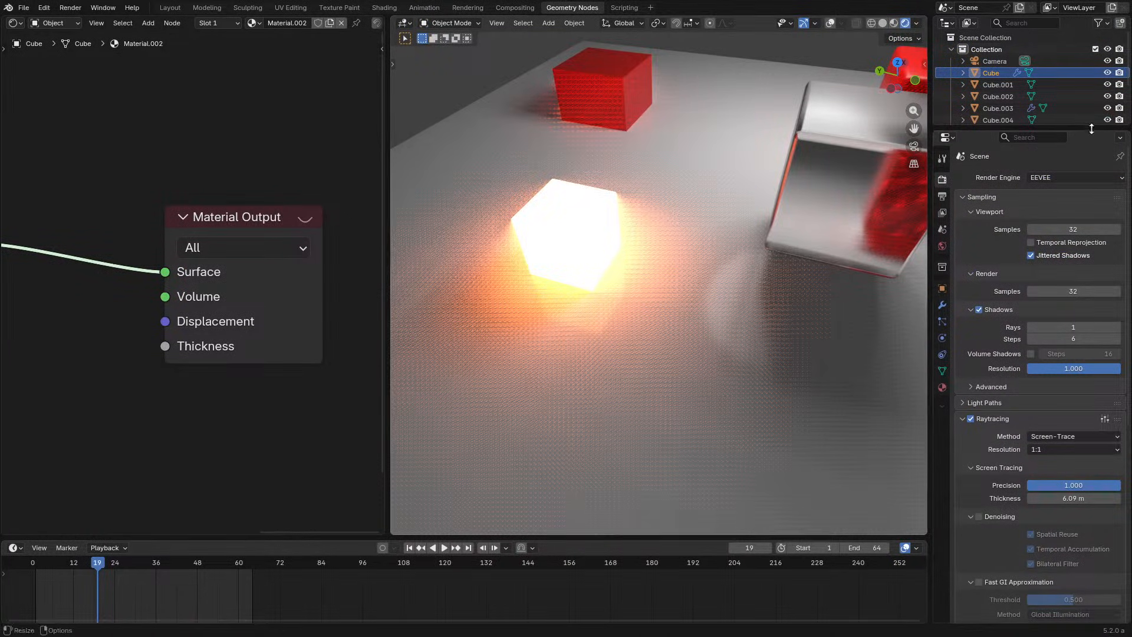
# Open the Blender preferences.
pyautogui.click(70, 7)
pyautogui.click(71, 7)
pyautogui.moveTo(42, 8)
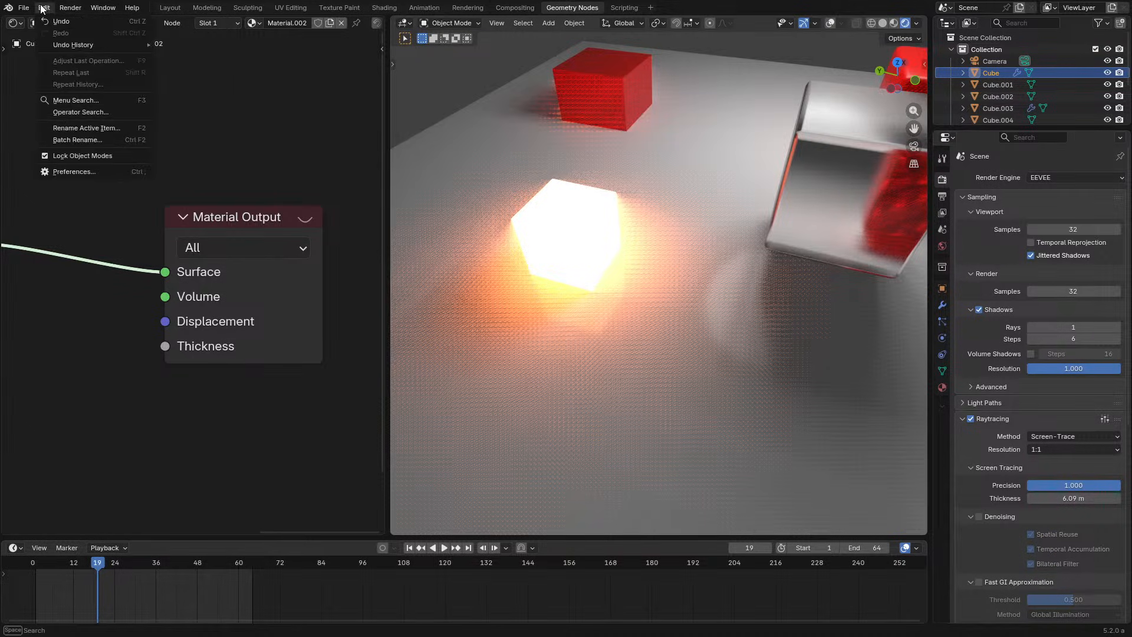
pyautogui.click(116, 172)
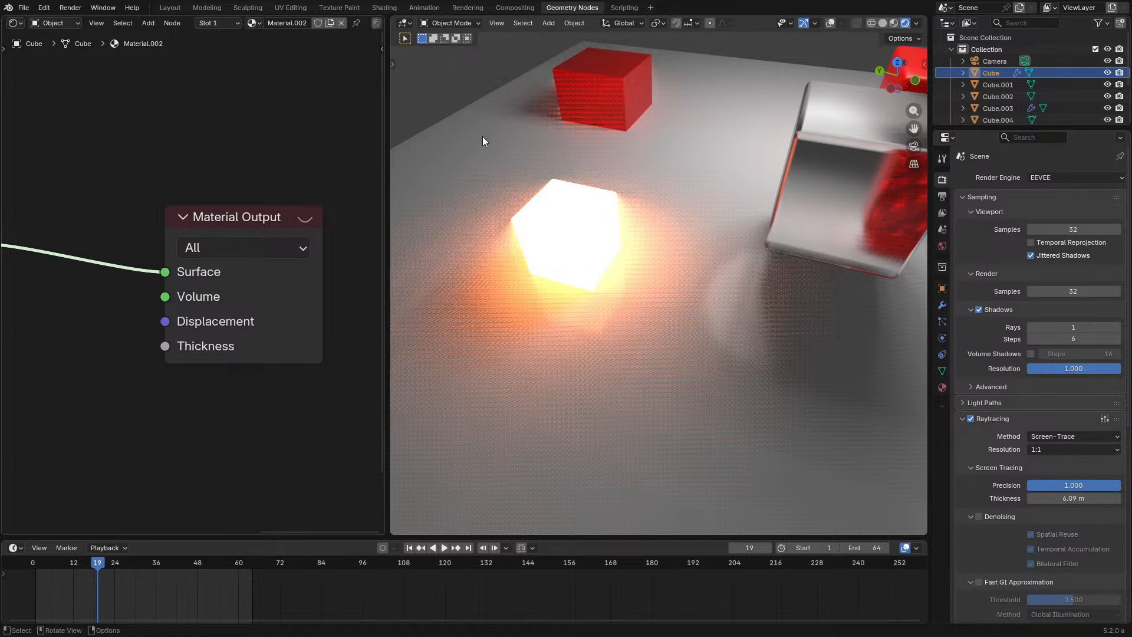
# Switch the render engine from EEVEE to Cycles.
pyautogui.click(1062, 178)
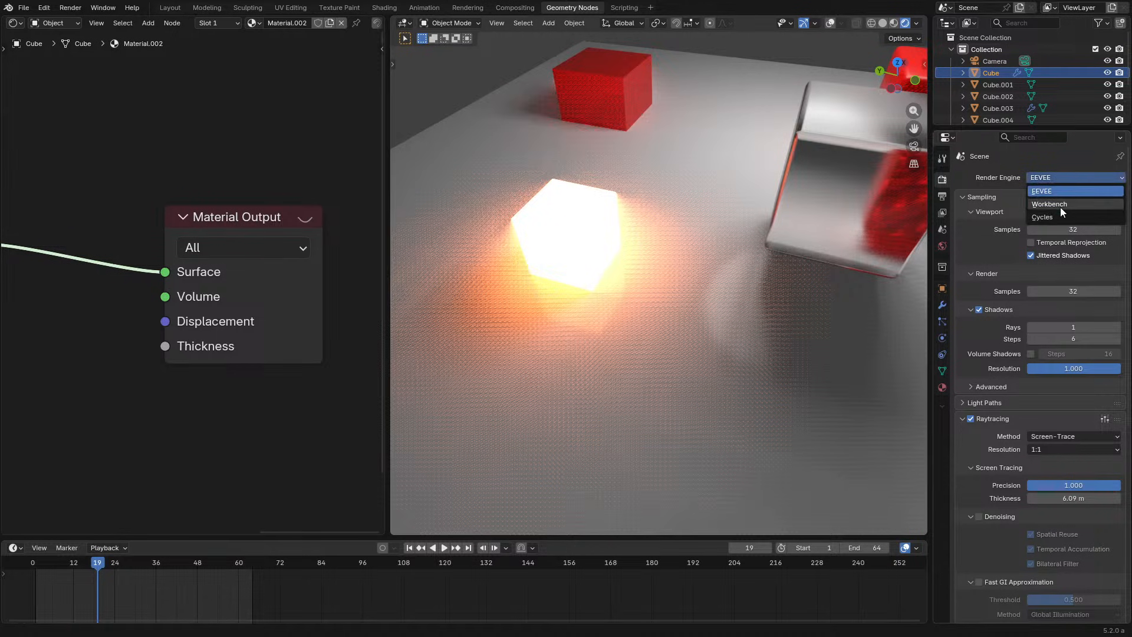
pyautogui.click(1056, 207)
pyautogui.click(1062, 192)
pyautogui.click(1050, 217)
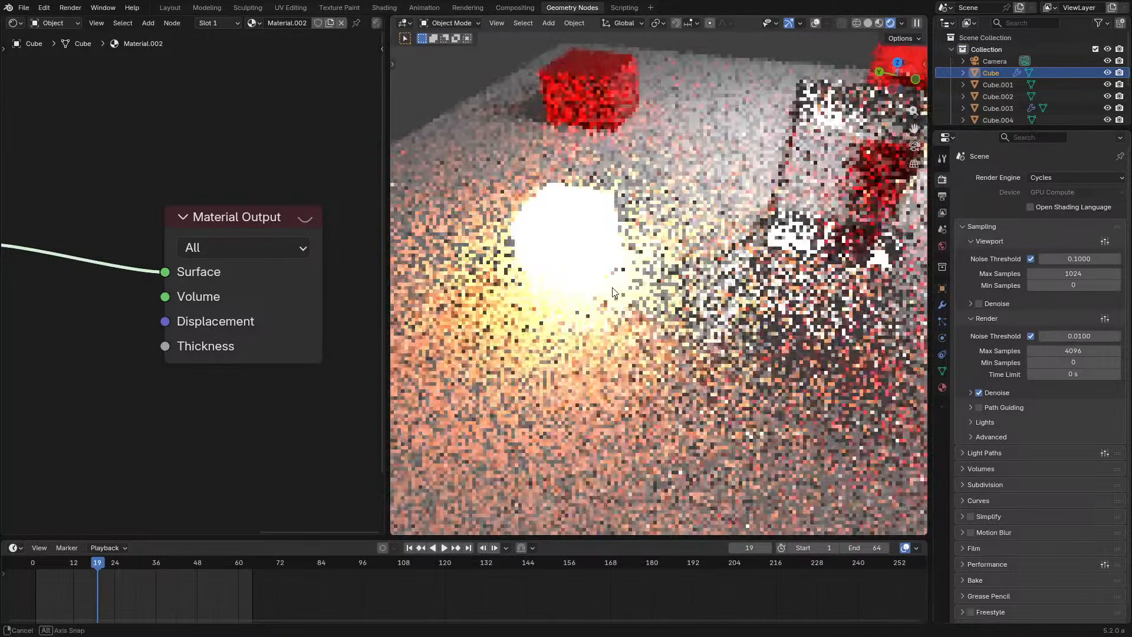
# Expand the advanced Cycles sampling settings and try the Blue-Noise sampling pattern.
pyautogui.scroll(-1, 1031, 211)
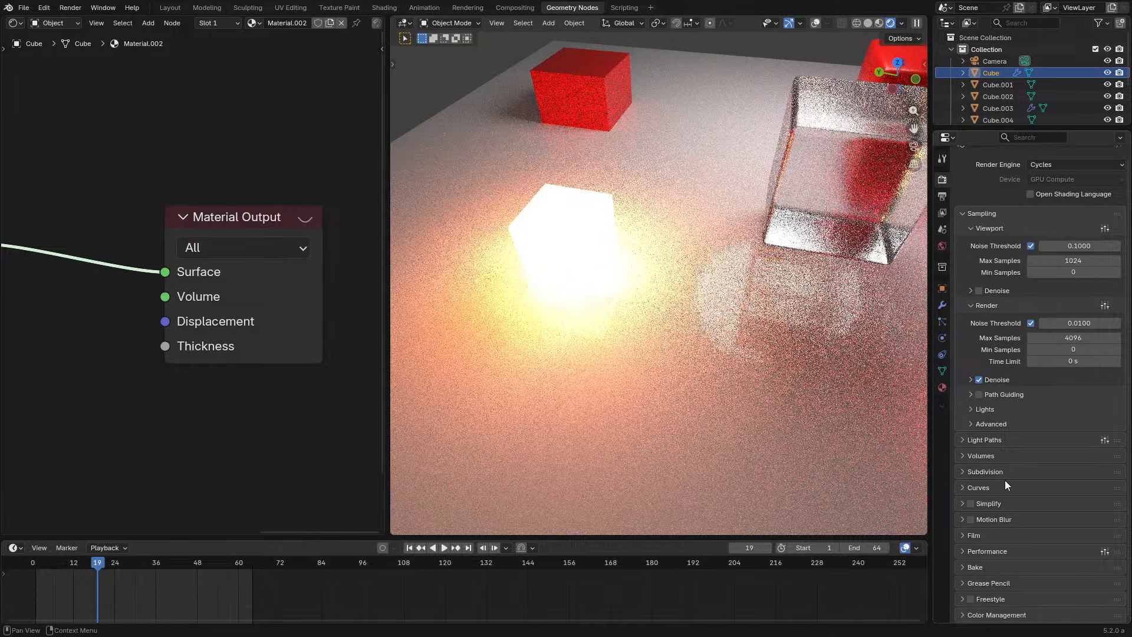
pyautogui.click(994, 424)
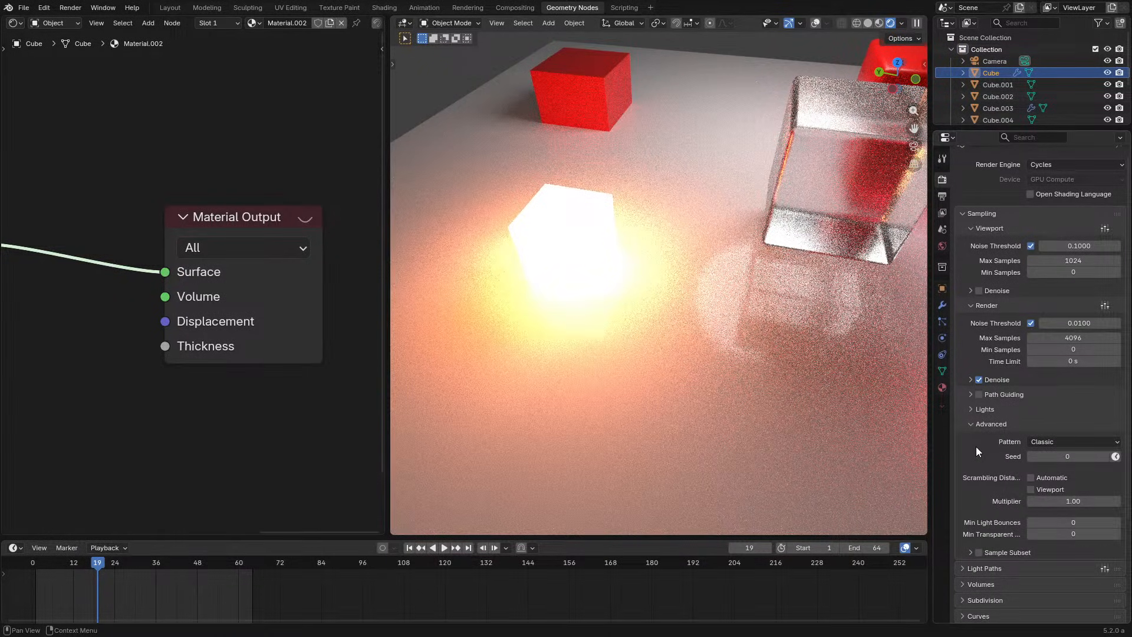
pyautogui.click(1056, 442)
pyautogui.click(1053, 481)
pyautogui.click(1057, 441)
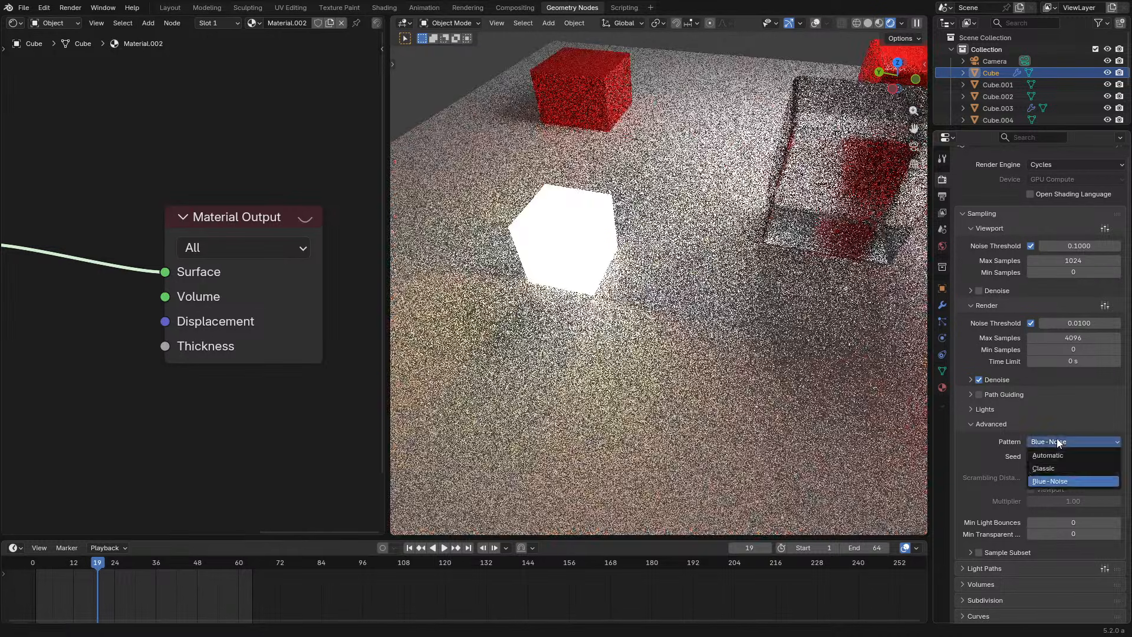
pyautogui.click(1068, 481)
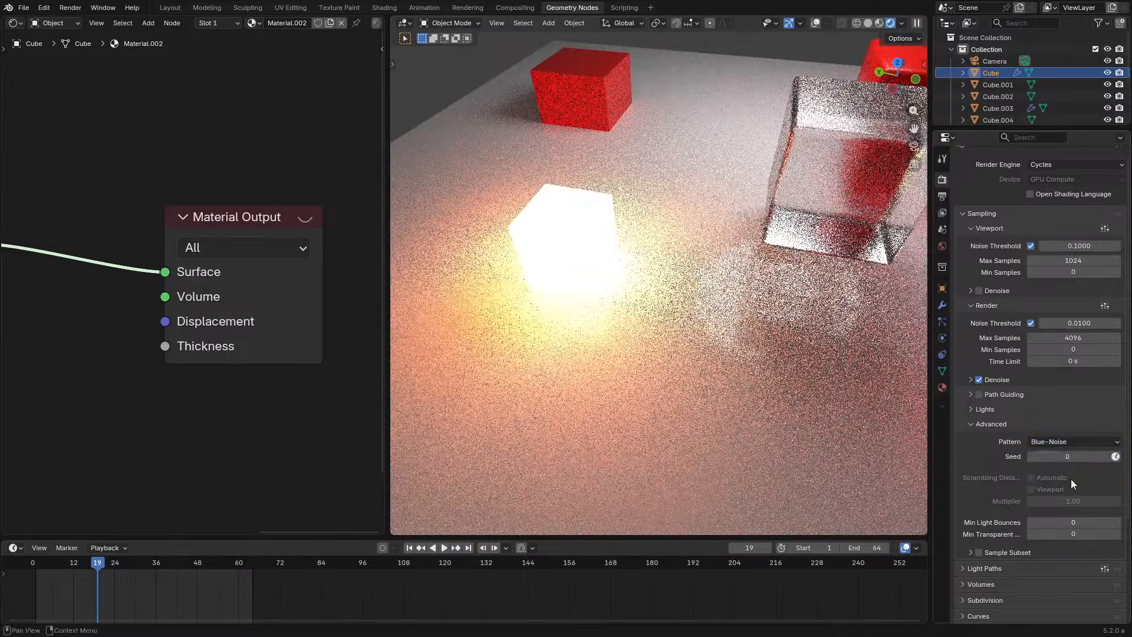
# Set the sampling pattern to Classic and lower the scrambling distance multiplier to 0.00.
pyautogui.click(1075, 443)
pyautogui.click(1053, 468)
pyautogui.moveTo(1071, 501)
pyautogui.mouseDown()
pyautogui.moveTo(1084, 499)
pyautogui.moveTo(1058, 489)
pyautogui.mouseUp()
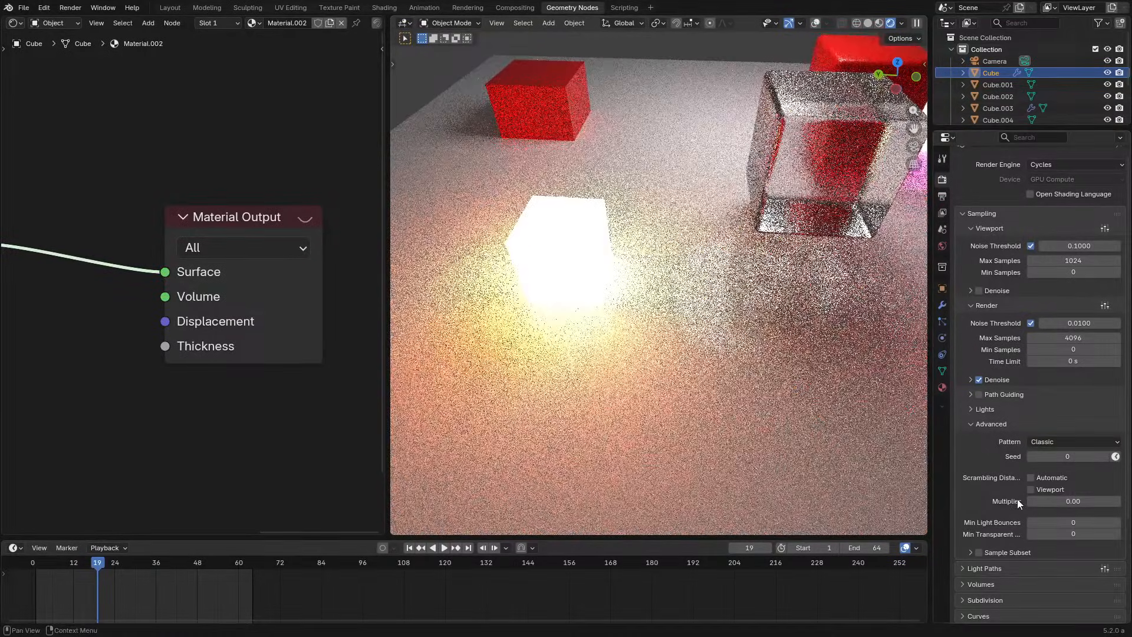
# Enable scrambling distance for the viewport and switch the render engine from Cycles to EEVEE.
pyautogui.click(1032, 490)
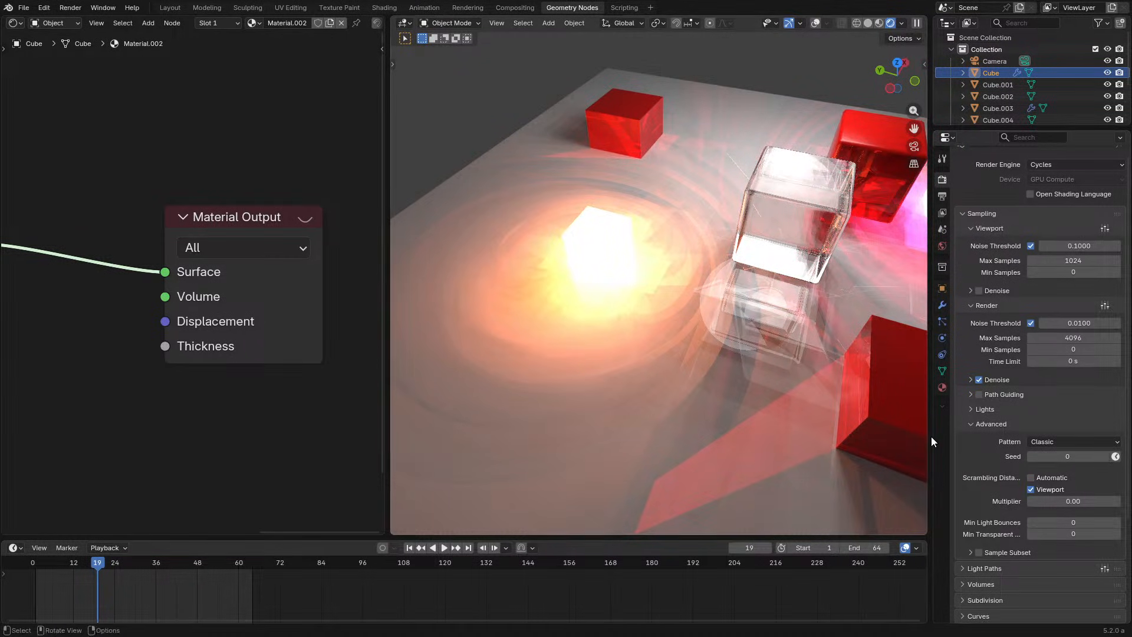
pyautogui.moveTo(767, 316); pyautogui.dragTo(781, 313, button='middle')
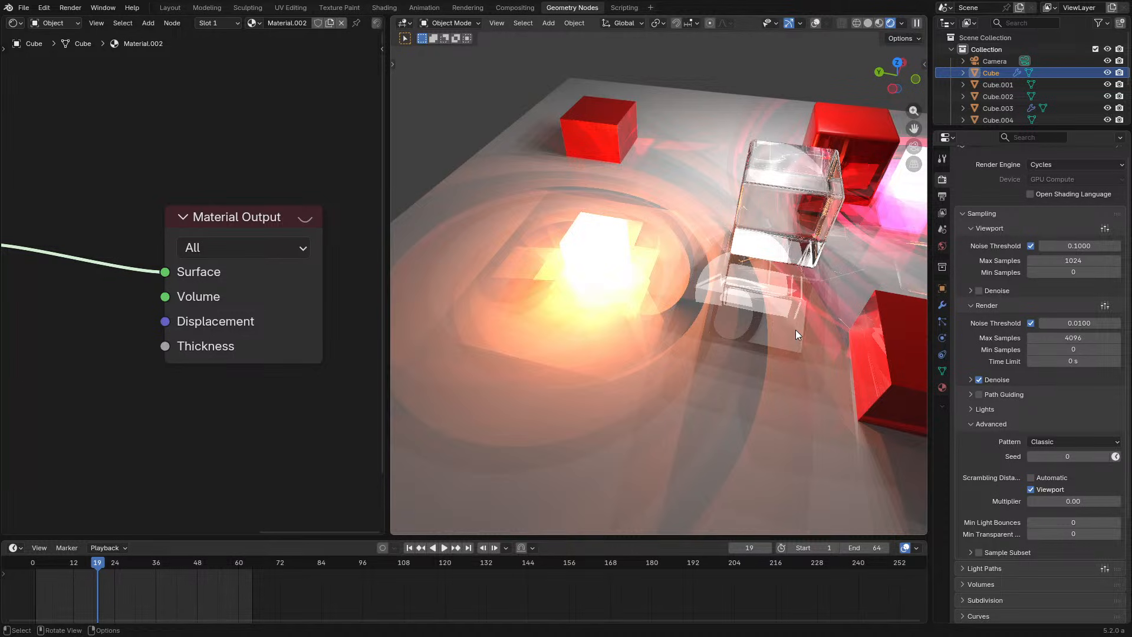
pyautogui.click(1062, 165)
pyautogui.click(1059, 175)
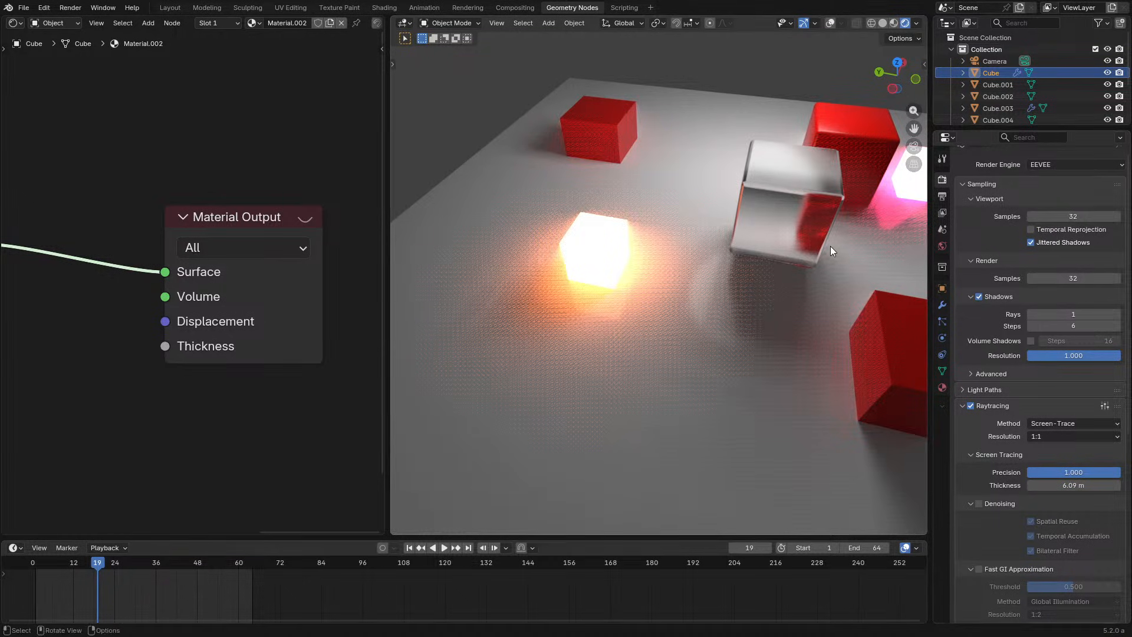
pyautogui.scroll(2, 763, 250)
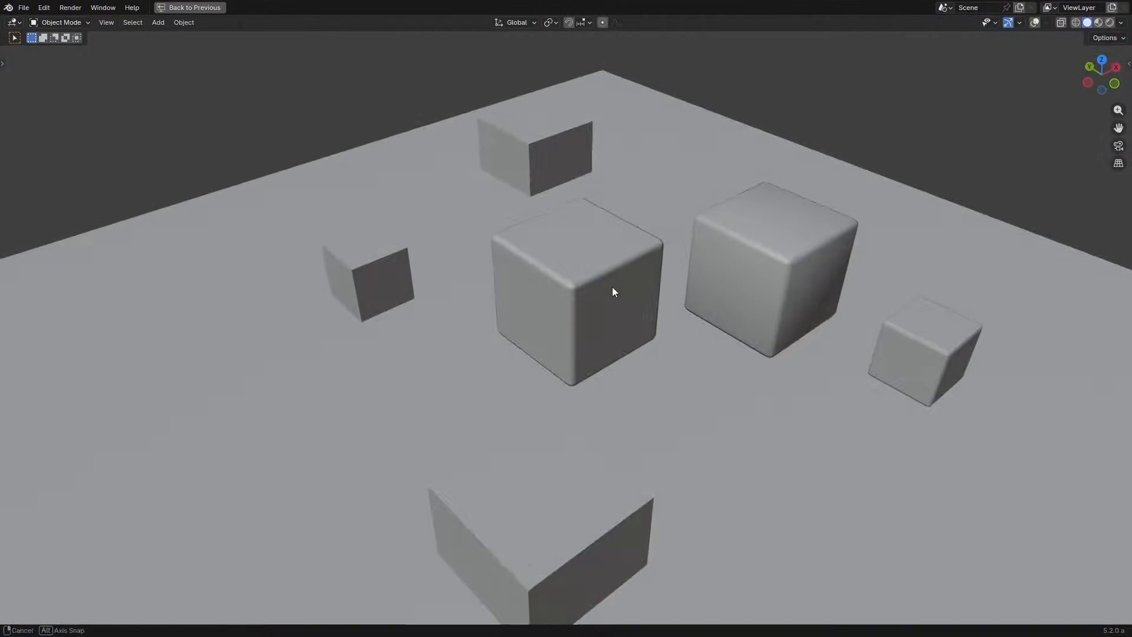
# Switch the maximized 3D viewport to rendered shading and restore the full multi-editor layout.
pyautogui.moveTo(612, 287); pyautogui.dragTo(622, 288, button='middle')
pyautogui.press('z')
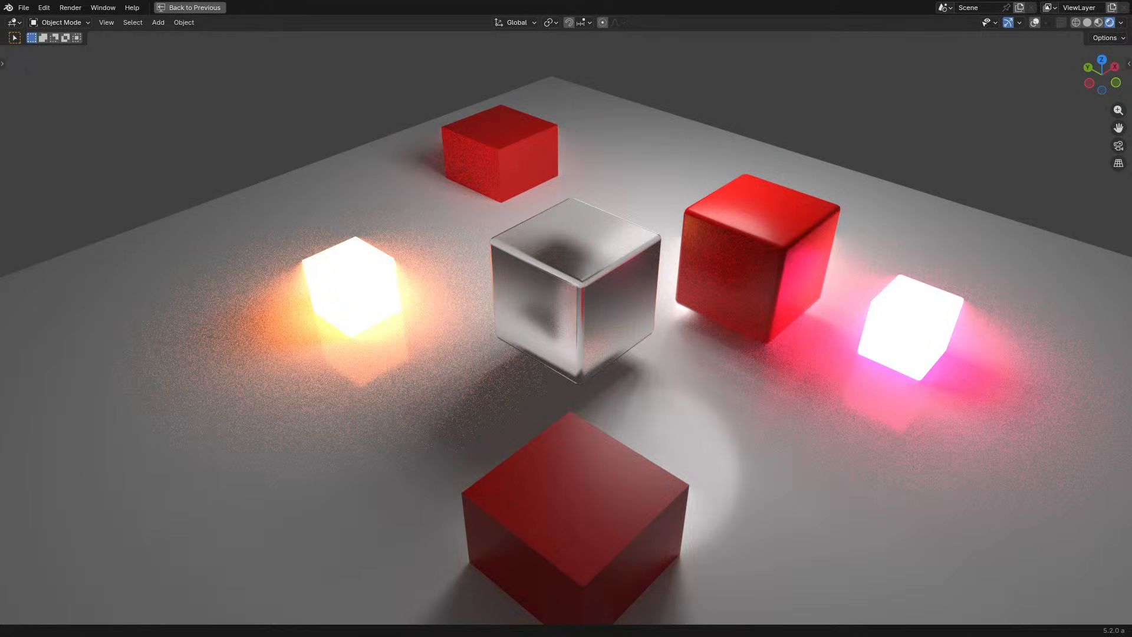
pyautogui.moveTo(681, 271); pyautogui.dragTo(702, 274, button='middle')
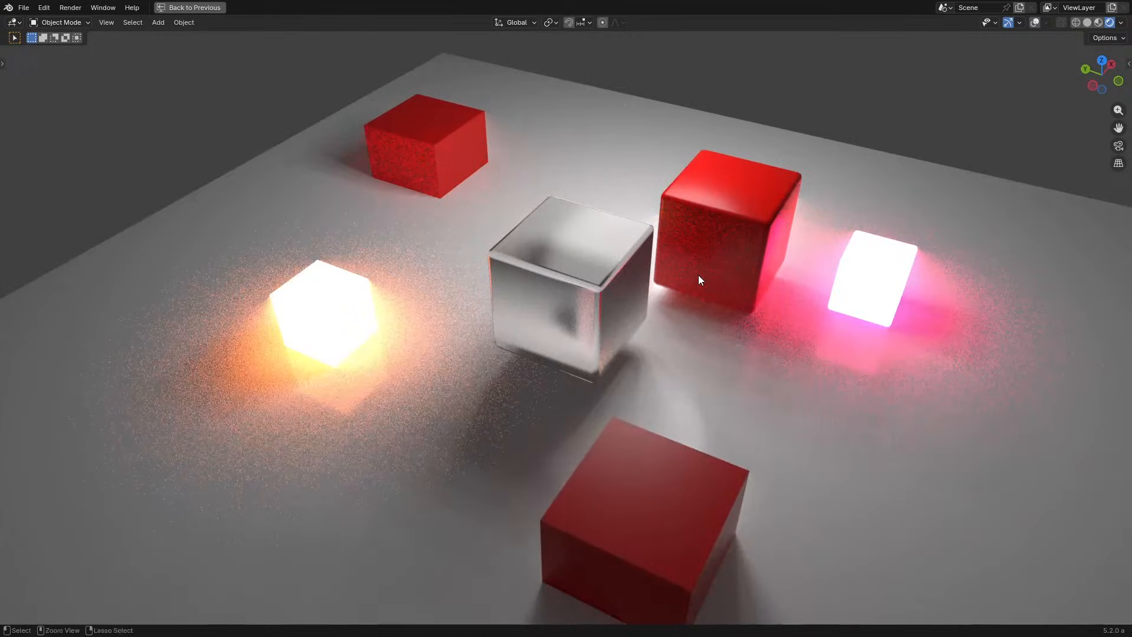
pyautogui.hotkey('ctrl', 'space')
pyautogui.scroll(2, 752, 269)
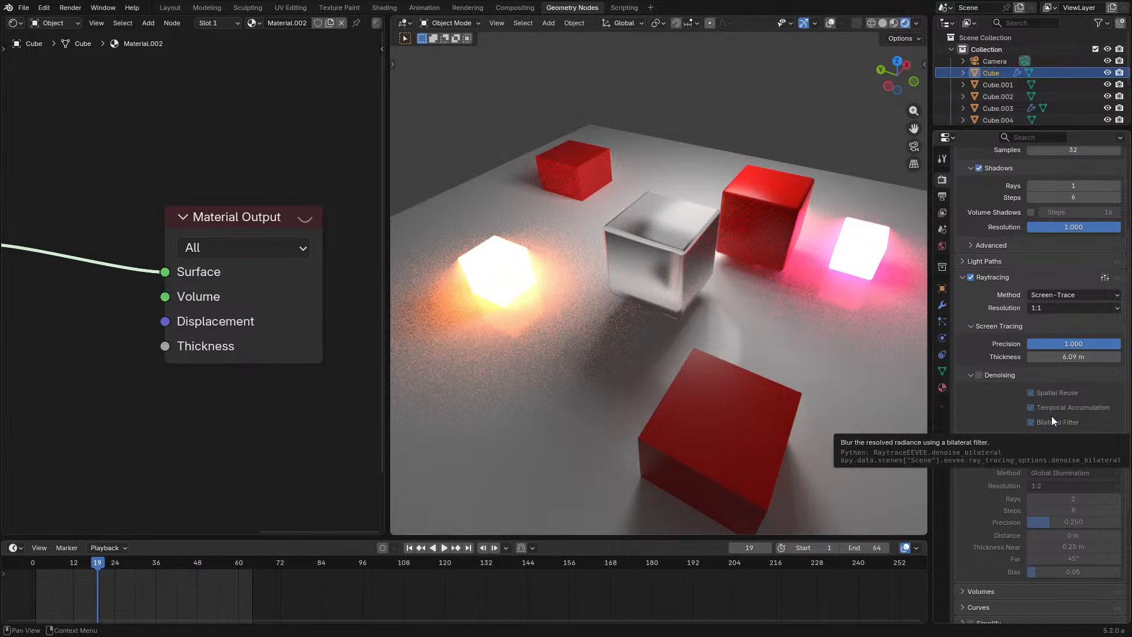
# Switch the render engine to Cycles and set its device to GPU Compute.
pyautogui.scroll(6, 1080, 185)
pyautogui.click(1074, 177)
pyautogui.click(1053, 217)
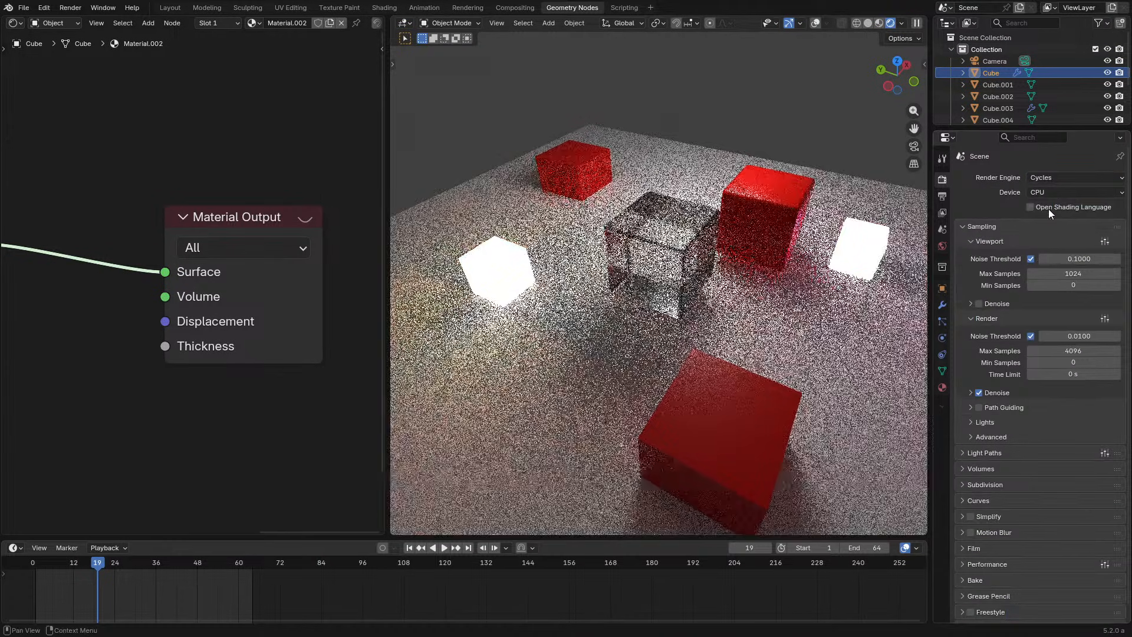
pyautogui.click(1070, 193)
pyautogui.click(1055, 220)
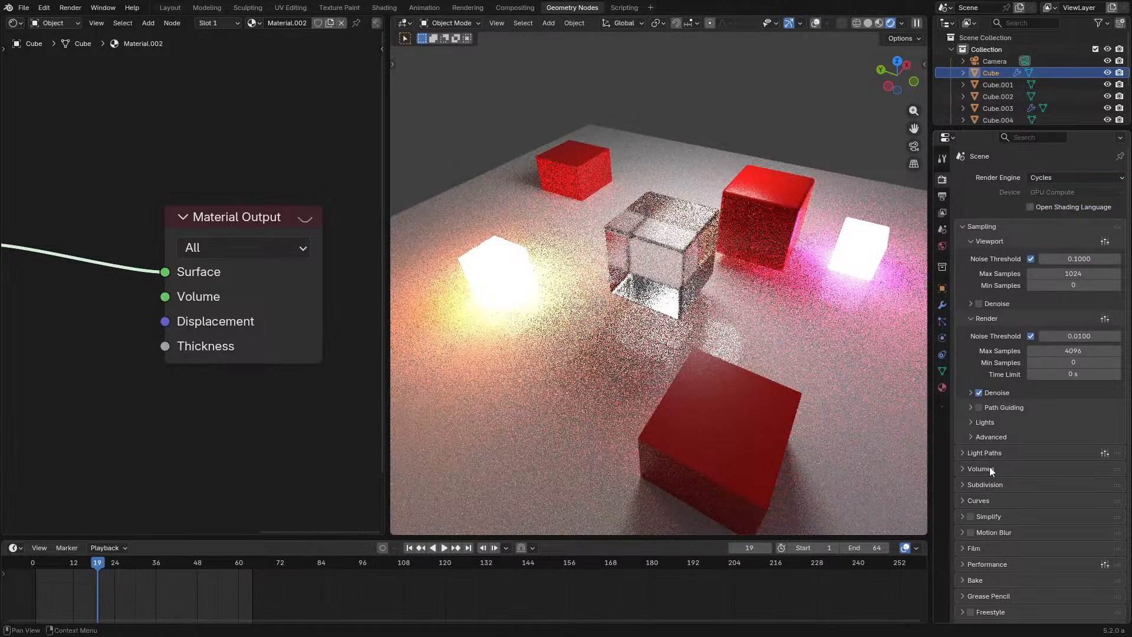
# Expand the advanced Cycles sampling settings and set the sampling pattern to Blue-Noise.
pyautogui.click(992, 437)
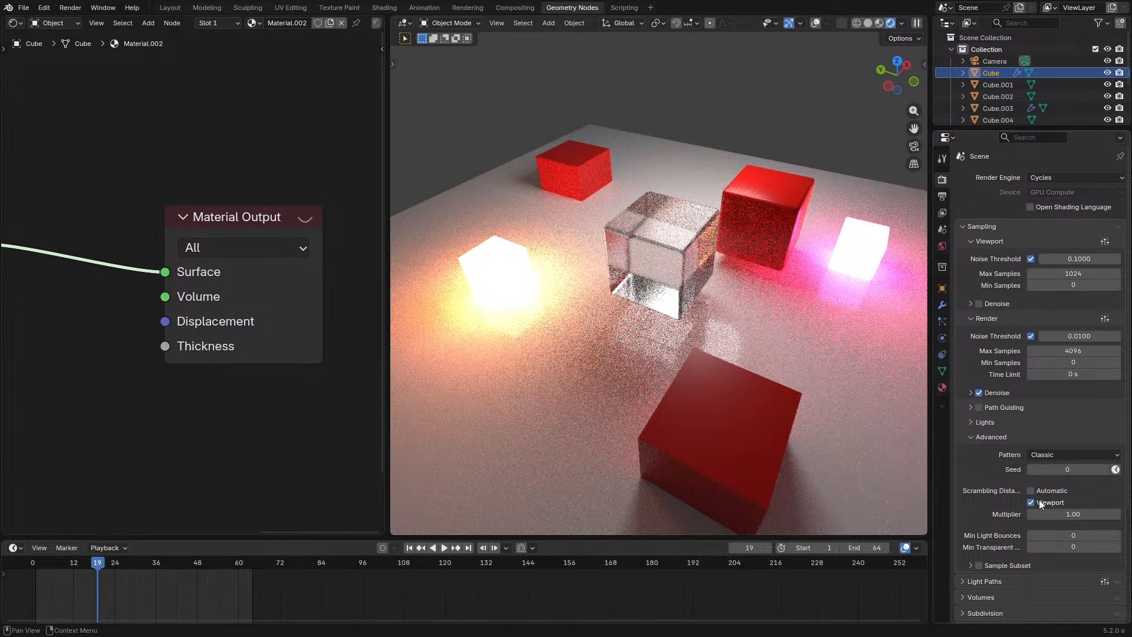
pyautogui.click(1056, 454)
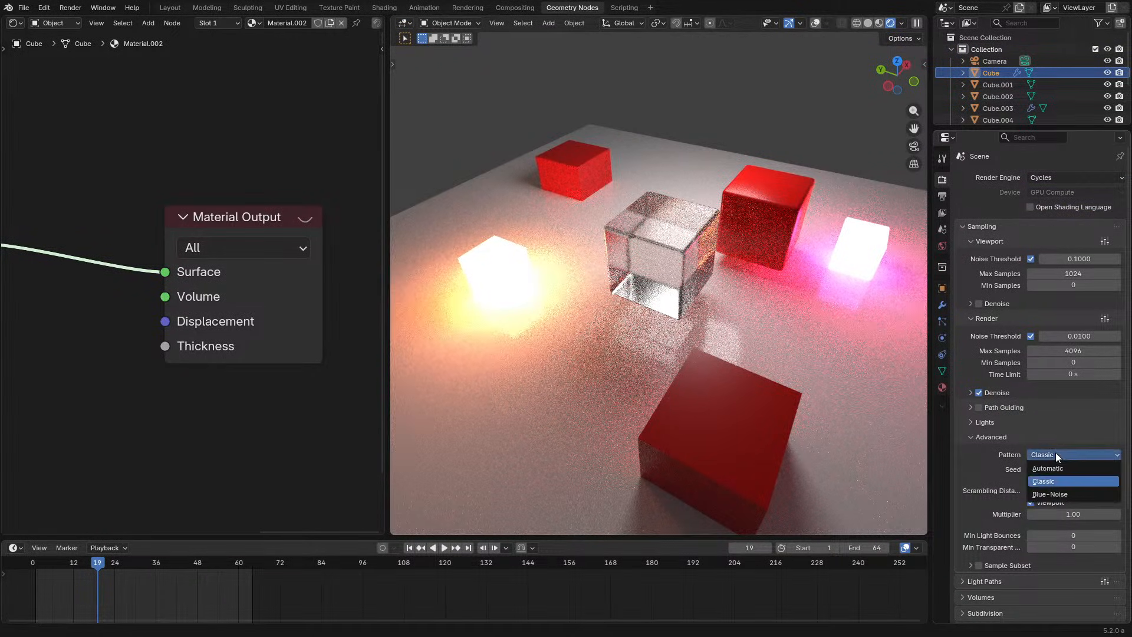
pyautogui.click(1052, 494)
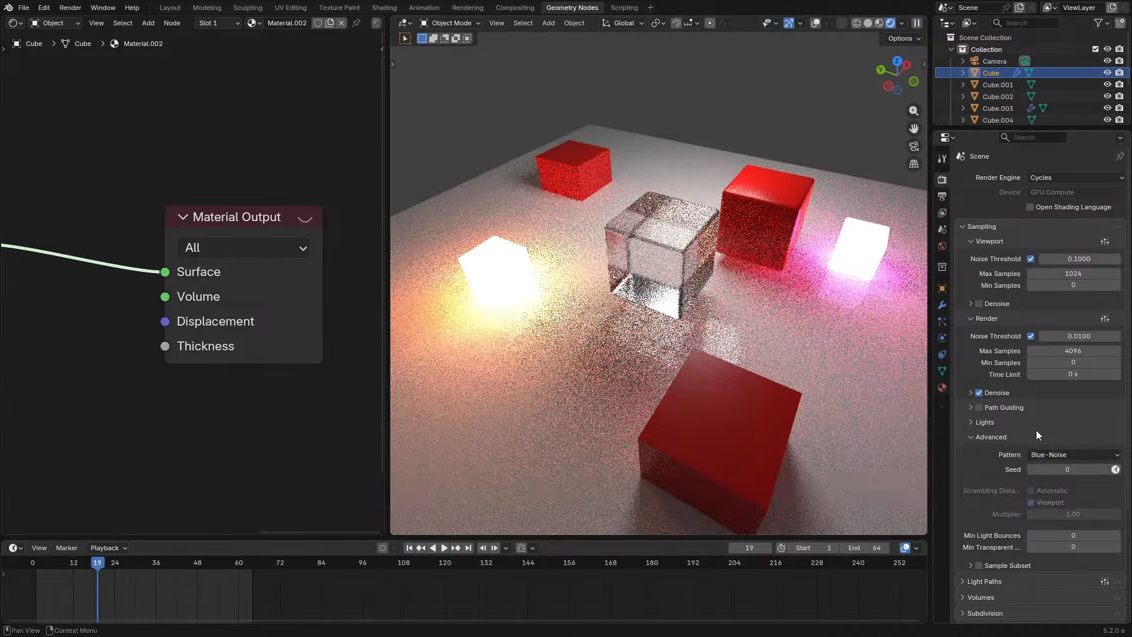
pyautogui.click(45, 8)
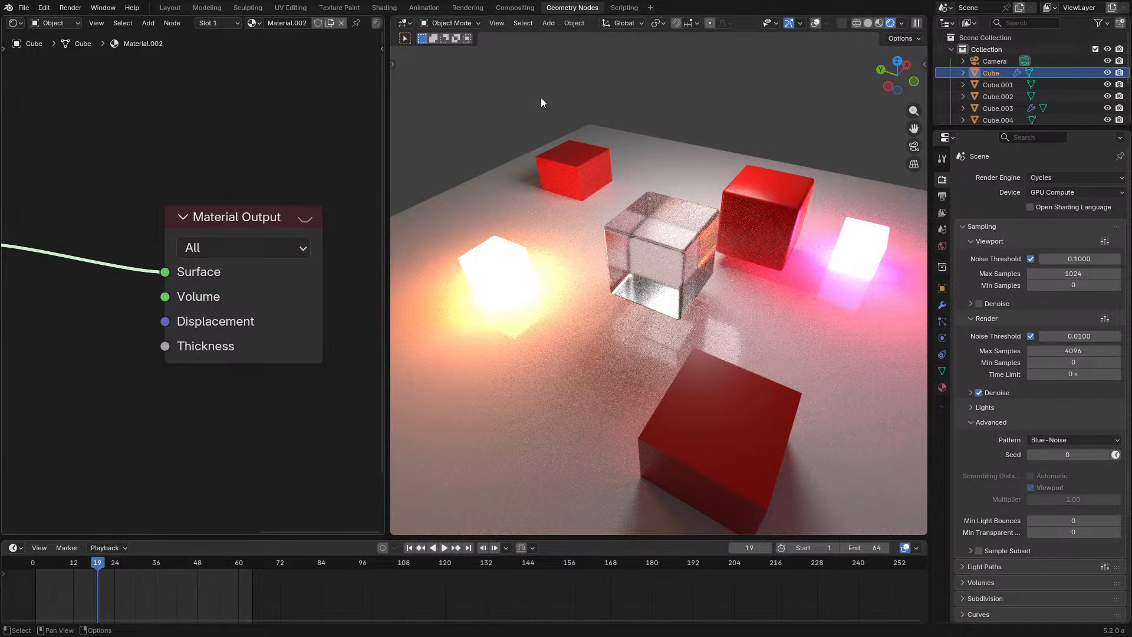
# Try the Classic sampling pattern and switch back to Blue-Noise to compare the noise around the cubes.
pyautogui.moveTo(672, 258); pyautogui.dragTo(601, 313, button='middle')
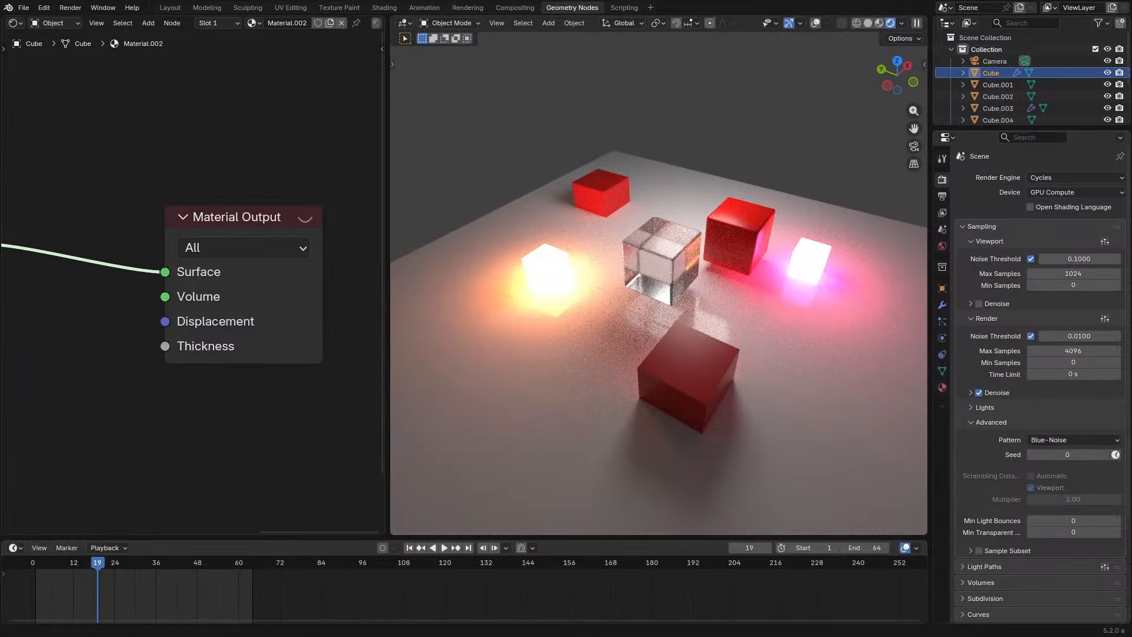
pyautogui.scroll(2, 864, 273)
pyautogui.moveTo(864, 273)
pyautogui.mouseDown(button='middle')
pyautogui.moveTo(876, 273)
pyautogui.moveTo(864, 276)
pyautogui.mouseUp(button='middle')
pyautogui.scroll(-2, 877, 273)
pyautogui.scroll(2, 855, 274)
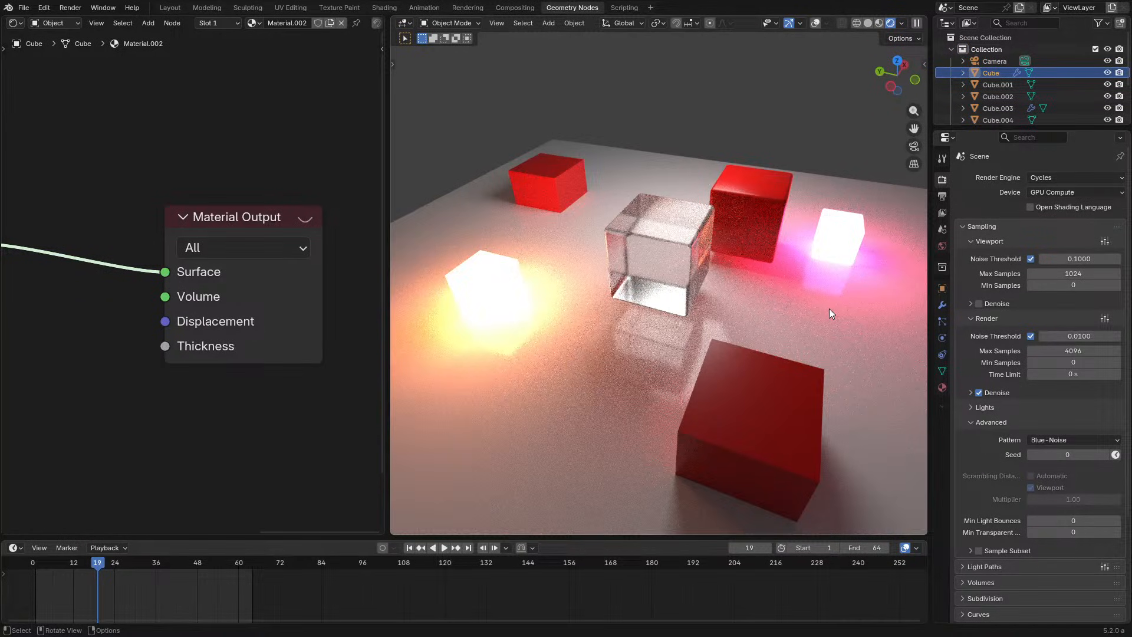
pyautogui.moveTo(829, 313); pyautogui.dragTo(817, 314, button='middle')
pyautogui.click(1086, 440)
pyautogui.click(1068, 466)
pyautogui.click(1068, 441)
pyautogui.click(1068, 479)
# Set the sampling pattern to Classic and lower the scrambling distance multiplier to 0.00 to inspect the artifacts.
pyautogui.click(1074, 442)
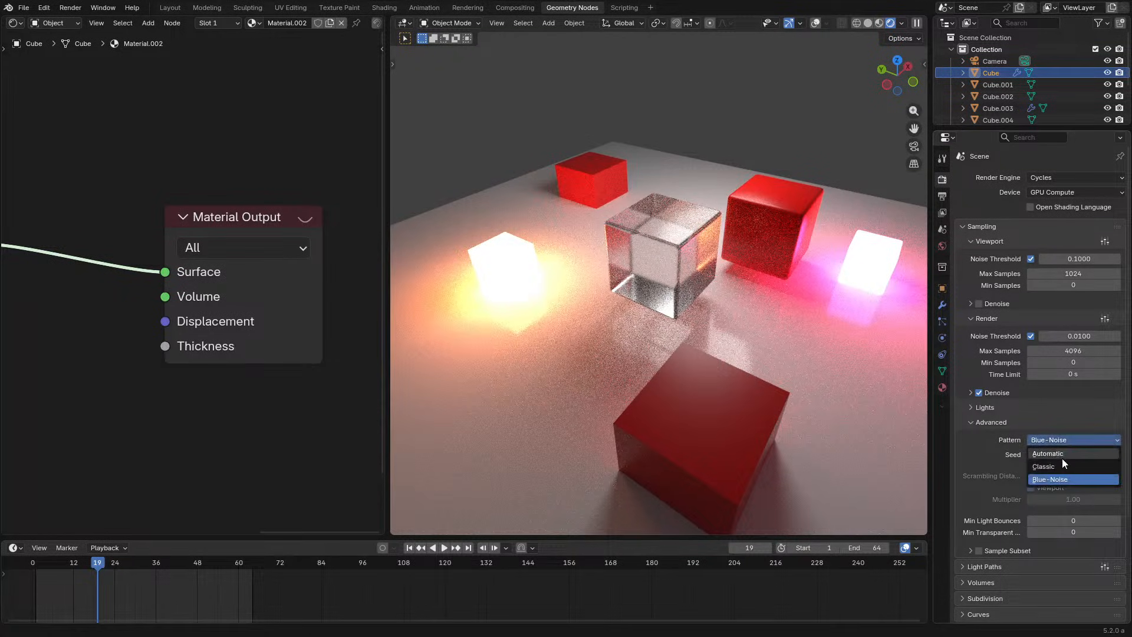
pyautogui.click(1046, 466)
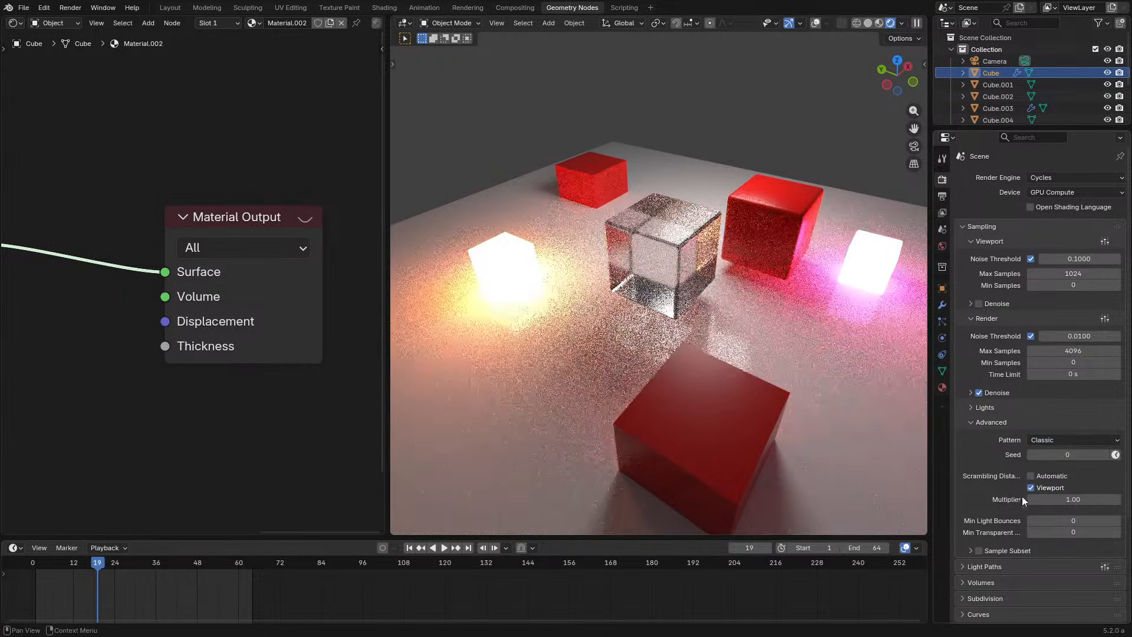
pyautogui.moveTo(1032, 500); pyautogui.dragTo(956, 500)
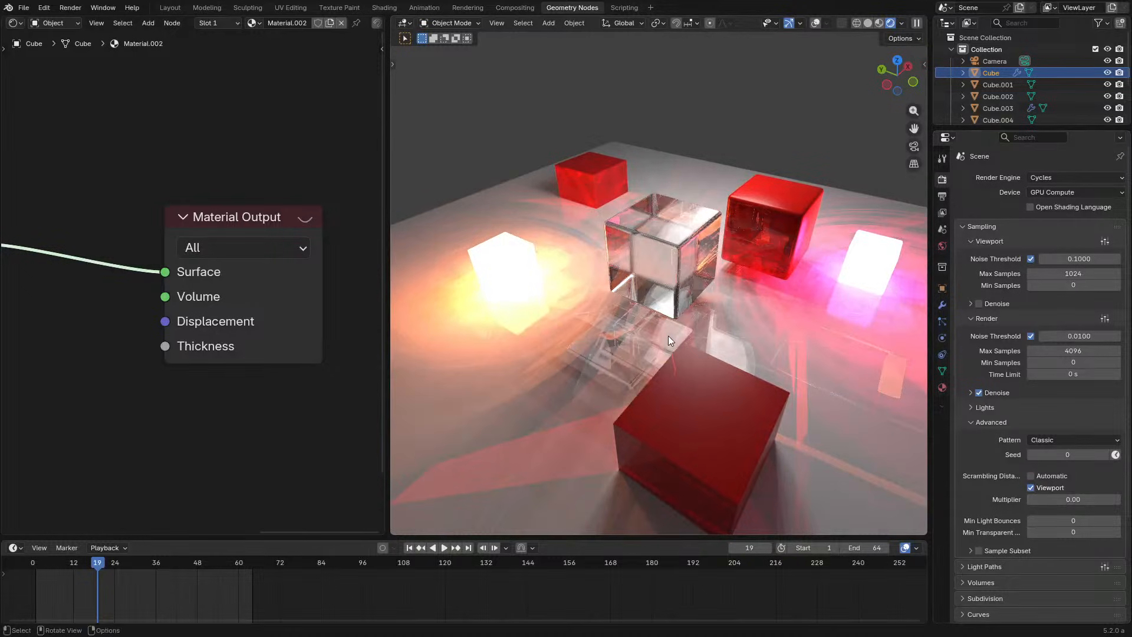
pyautogui.moveTo(670, 334); pyautogui.dragTo(776, 324, button='middle')
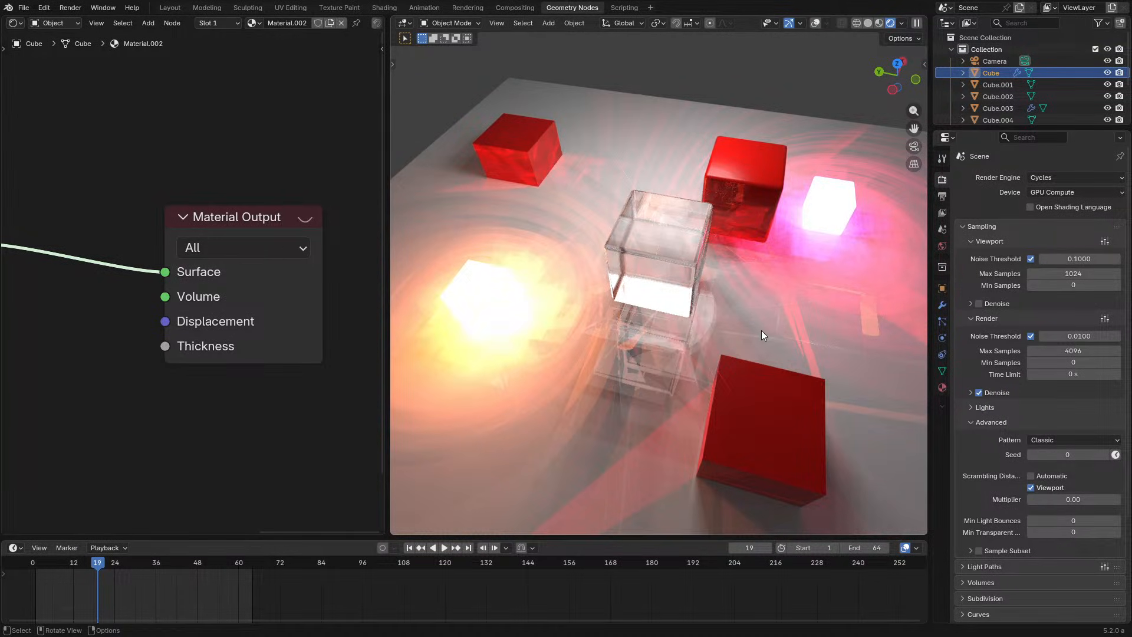
pyautogui.moveTo(762, 330); pyautogui.dragTo(821, 309, button='middle')
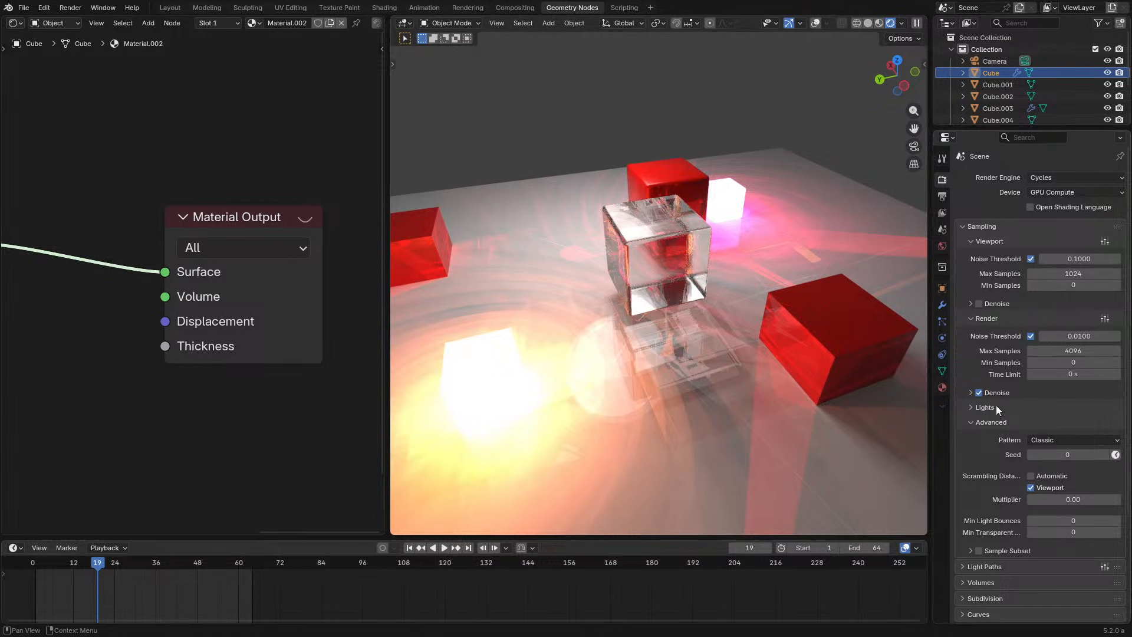
# Turn off Cycles render denoising and the viewport noise threshold, and inspect the cubes from several angles.
pyautogui.click(970, 393)
pyautogui.click(979, 393)
pyautogui.click(964, 396)
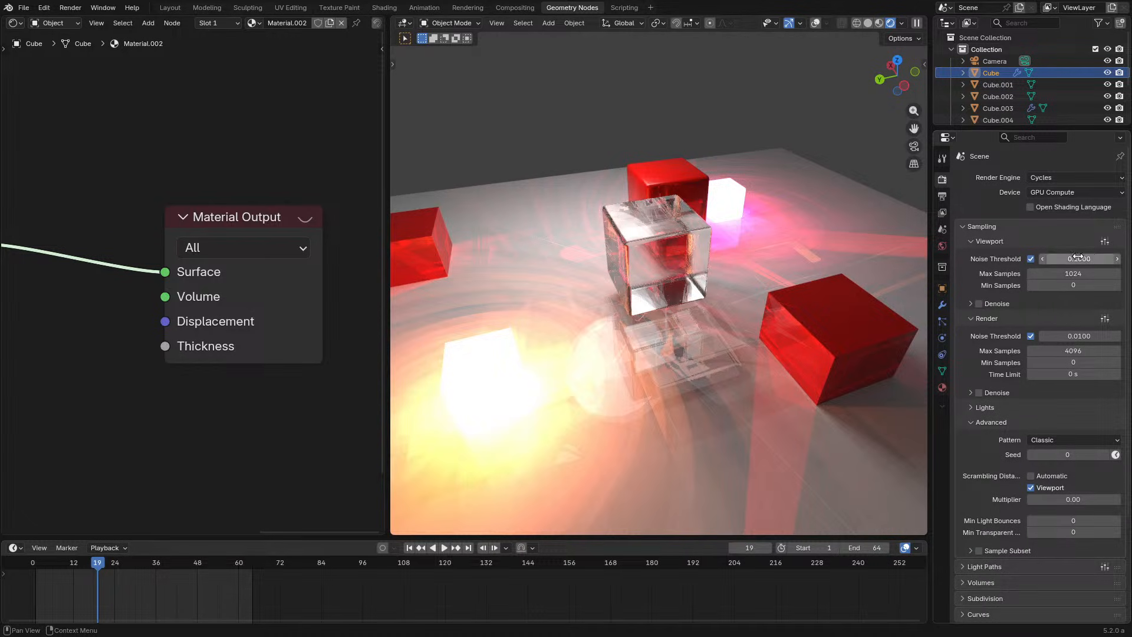
pyautogui.click(1032, 260)
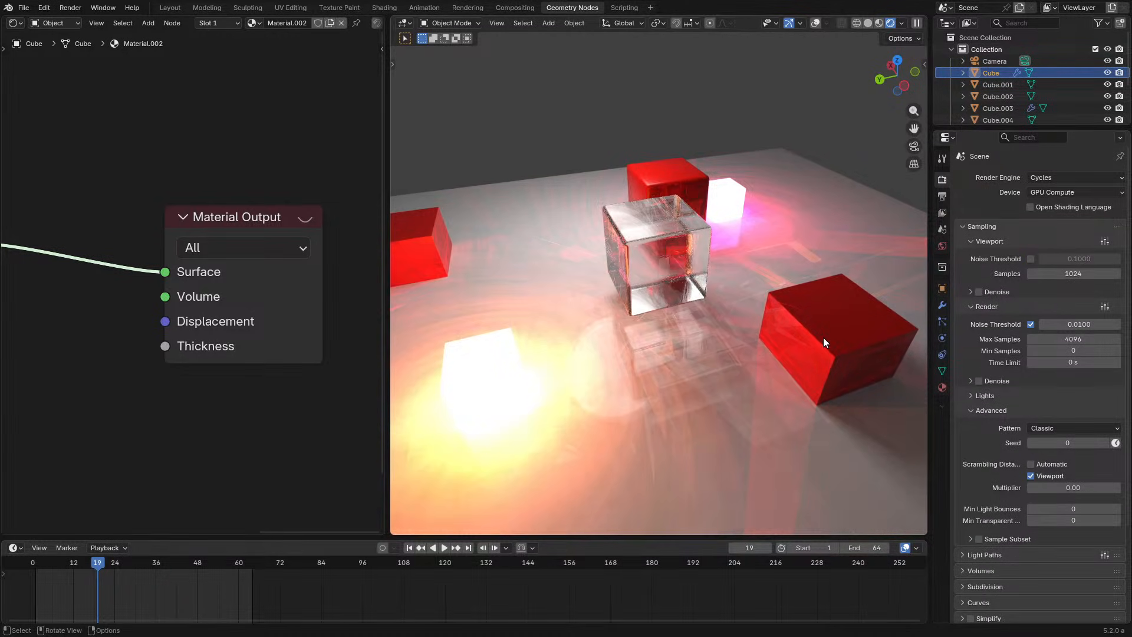
pyautogui.moveTo(823, 338)
pyautogui.mouseDown(button='middle')
pyautogui.moveTo(834, 327)
pyautogui.moveTo(826, 332)
pyautogui.mouseUp(button='middle')
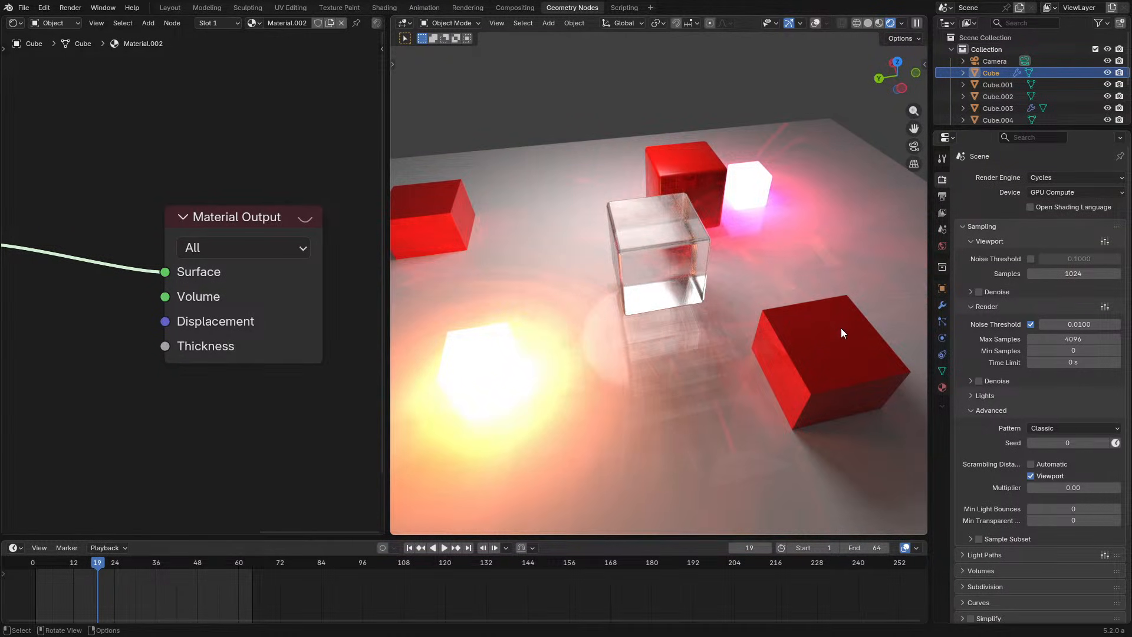
pyautogui.moveTo(874, 293); pyautogui.dragTo(850, 295, button='middle')
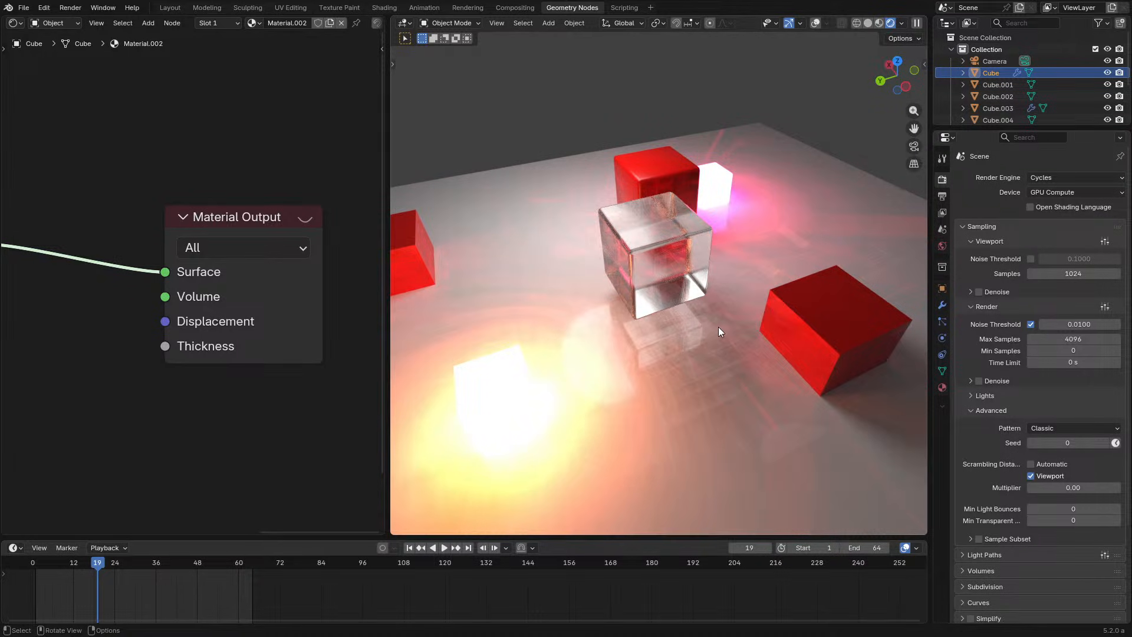
pyautogui.moveTo(745, 310)
pyautogui.mouseDown(button='middle')
pyautogui.moveTo(680, 318)
pyautogui.moveTo(751, 305)
pyautogui.moveTo(732, 310)
pyautogui.mouseUp(button='middle')
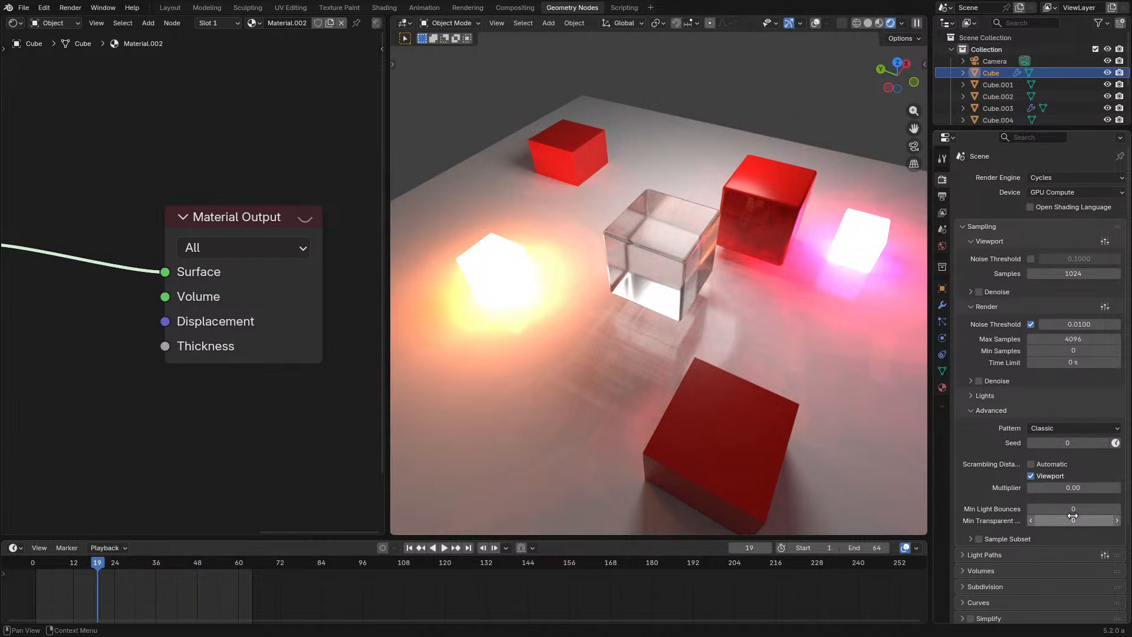
pyautogui.moveTo(696, 402); pyautogui.dragTo(743, 345, button='middle')
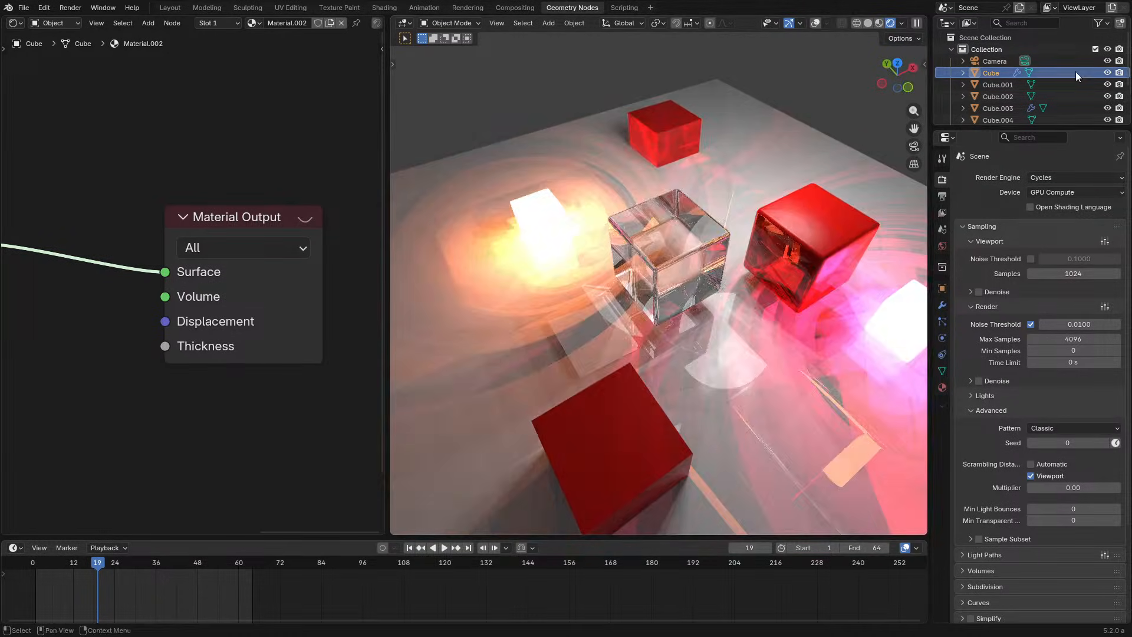
# Switch the render engine to EEVEE, collapse its Viewport, Render and Shadows sampling sections, and expand the advanced sampling settings.
pyautogui.click(1053, 178)
pyautogui.click(1067, 191)
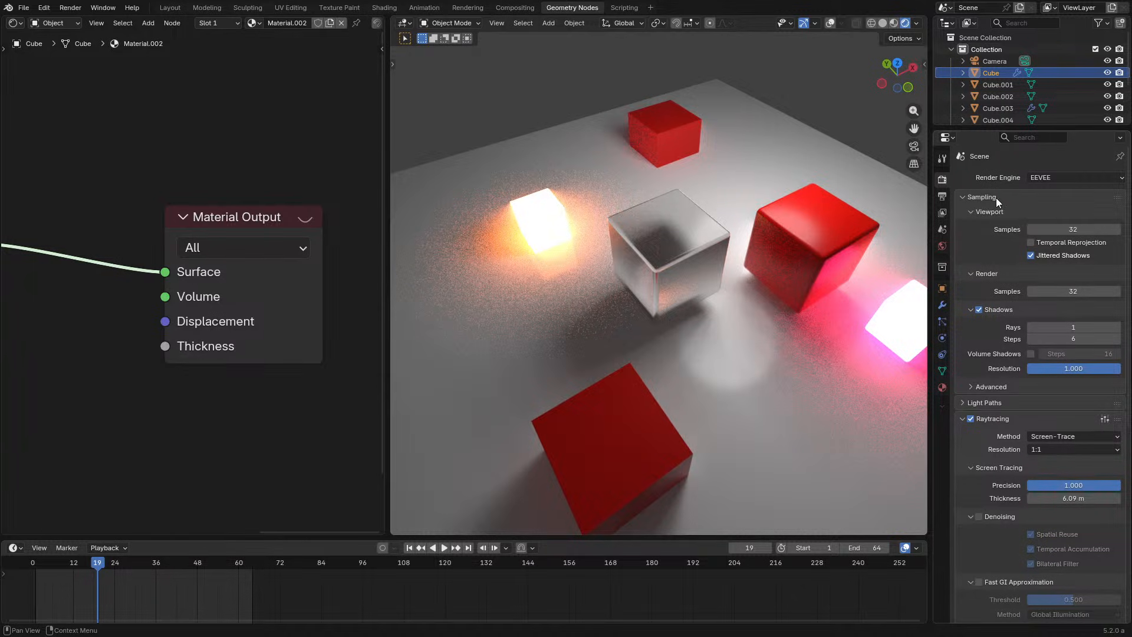
pyautogui.moveTo(974, 213); pyautogui.dragTo(967, 247)
pyautogui.click(972, 256)
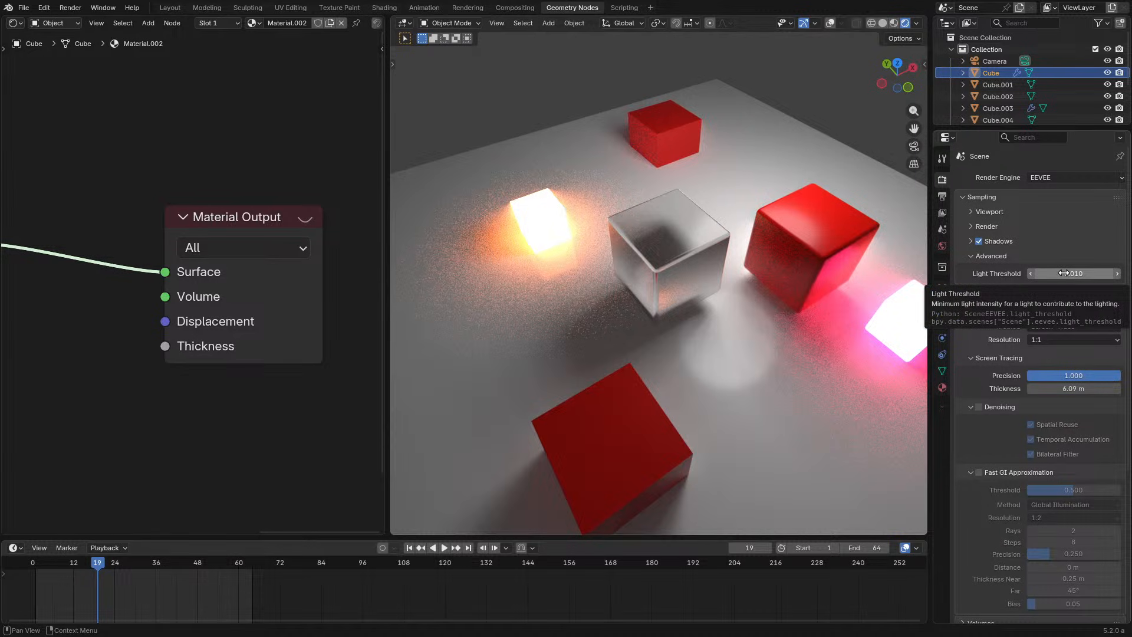
# Inspect the undenoised EEVEE raytracing around the cubes and enable raytracing denoising for comparison.
pyautogui.moveTo(540, 334); pyautogui.dragTo(592, 337, button='middle')
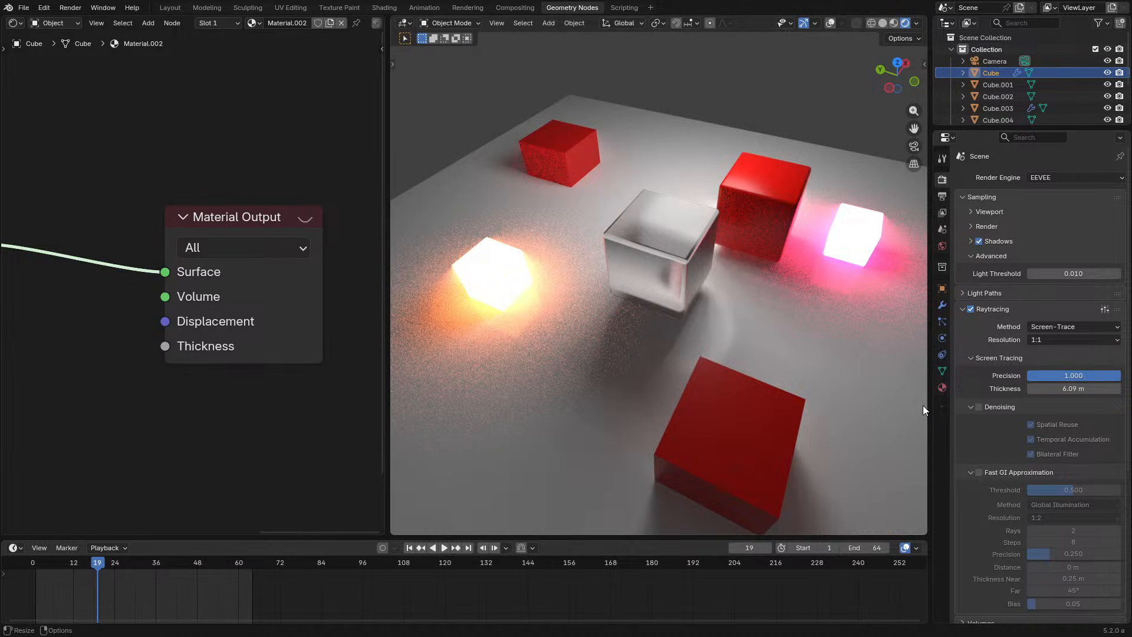
pyautogui.moveTo(764, 378); pyautogui.dragTo(737, 373, button='middle')
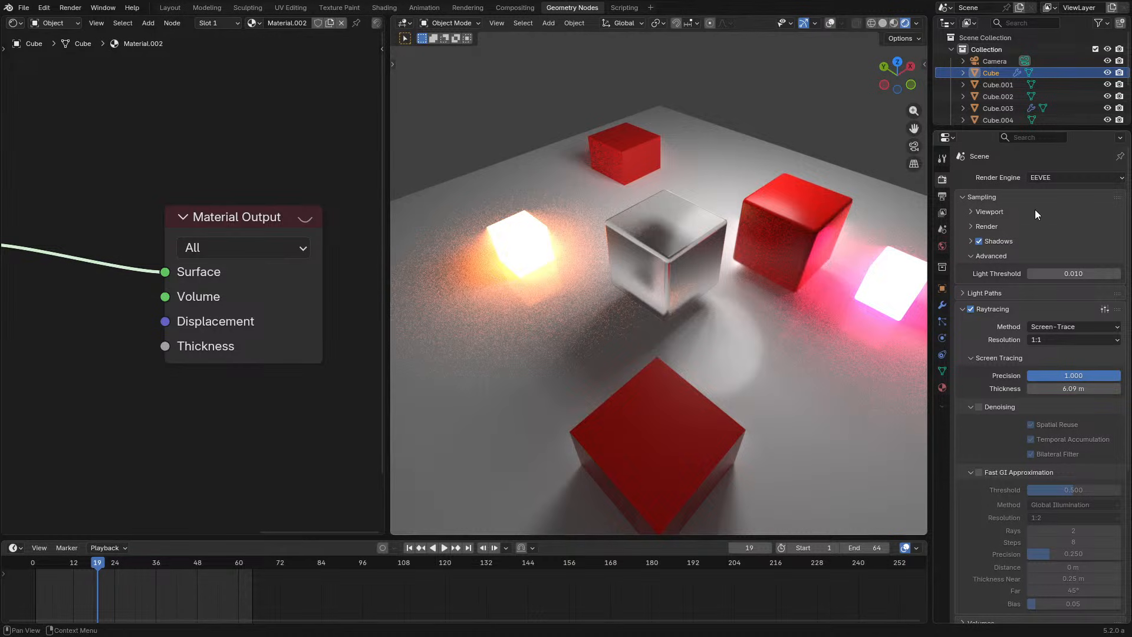
pyautogui.moveTo(769, 303); pyautogui.dragTo(704, 310, button='middle')
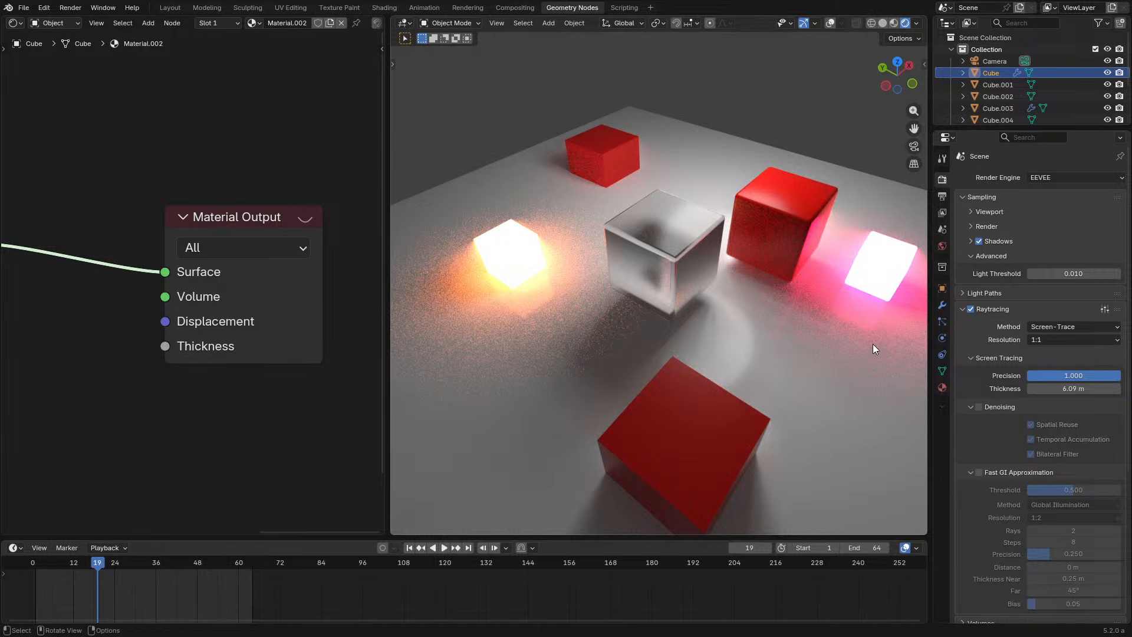
pyautogui.moveTo(589, 402); pyautogui.dragTo(649, 382, button='middle')
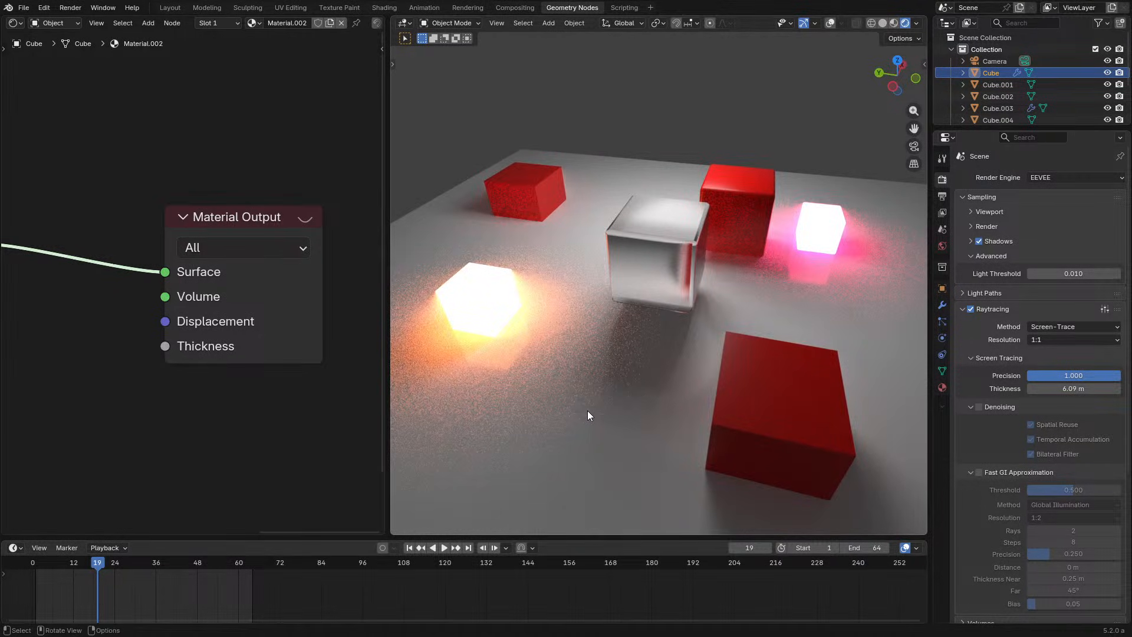
pyautogui.click(980, 406)
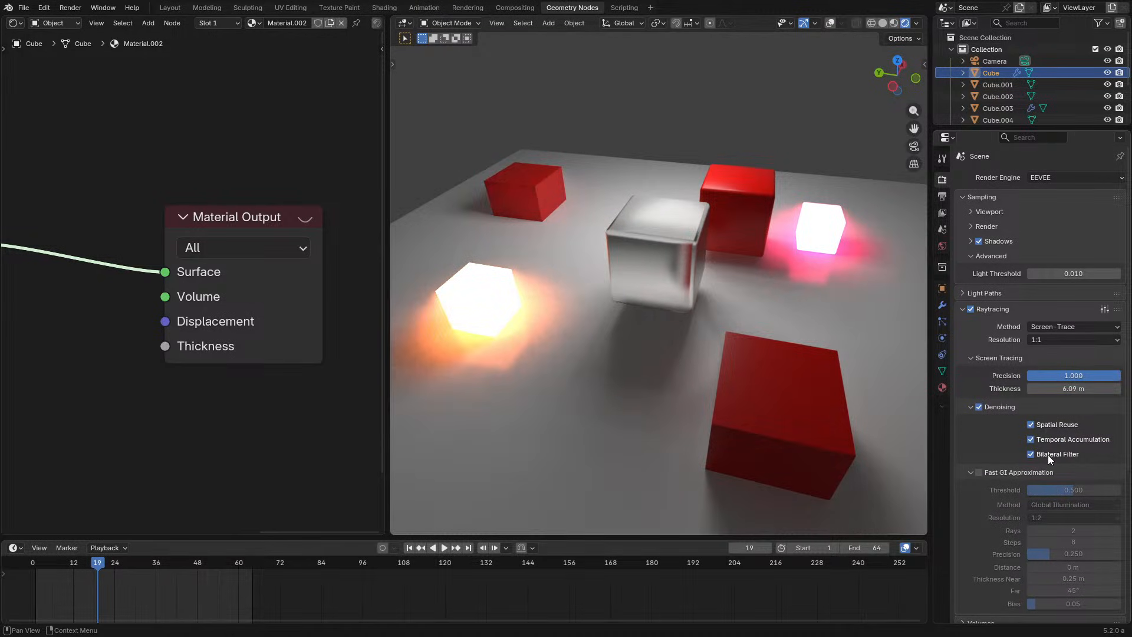
pyautogui.moveTo(672, 324); pyautogui.dragTo(672, 348, button='middle')
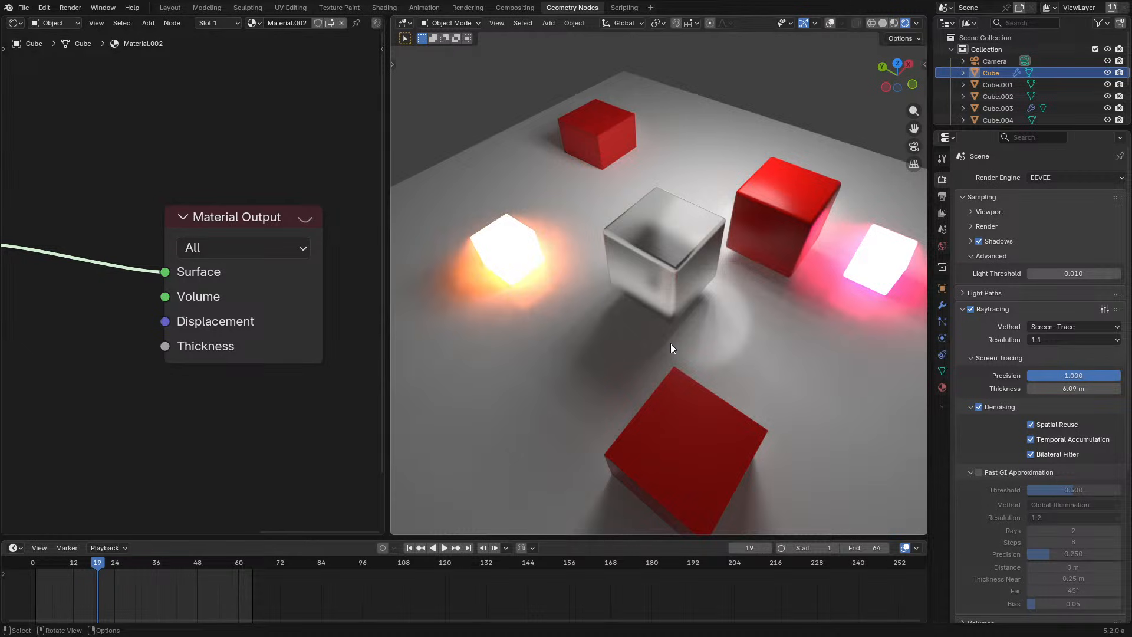
pyautogui.scroll(2, 670, 344)
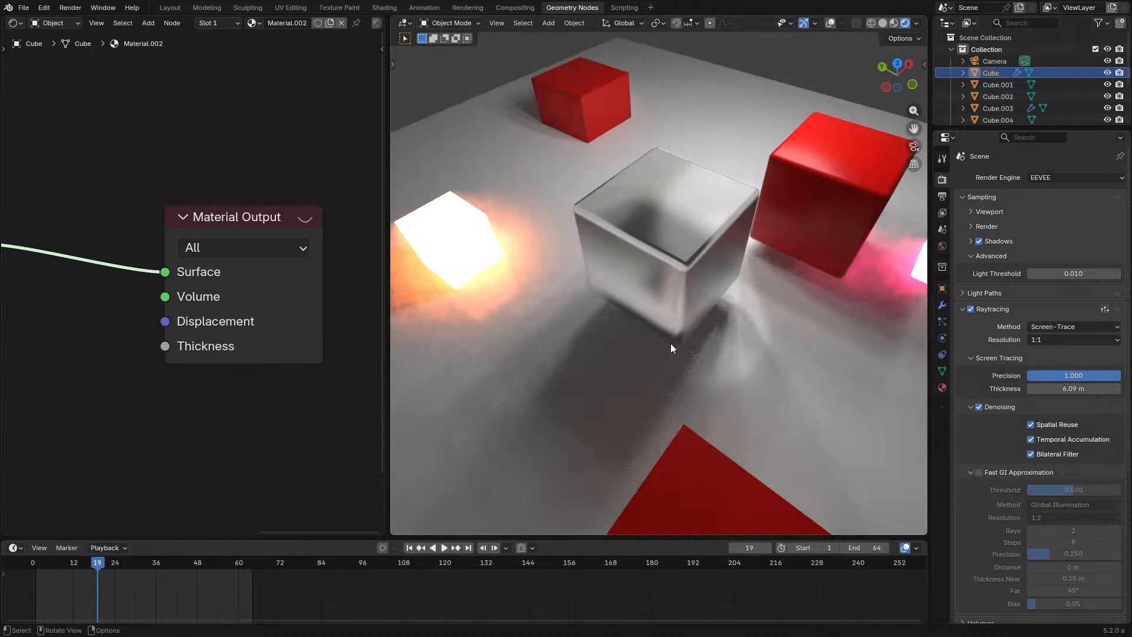
# Open the recent file xpbd_assets.blend.
pyautogui.moveTo(685, 319); pyautogui.dragTo(730, 312, button='middle')
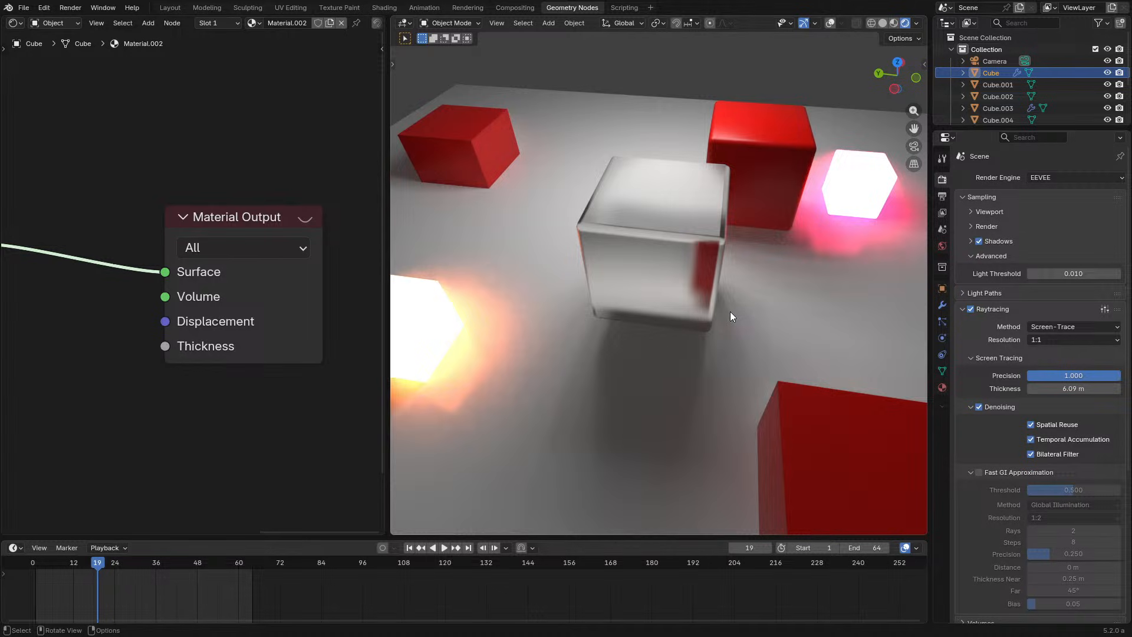
pyautogui.moveTo(718, 299); pyautogui.dragTo(667, 274, button='middle')
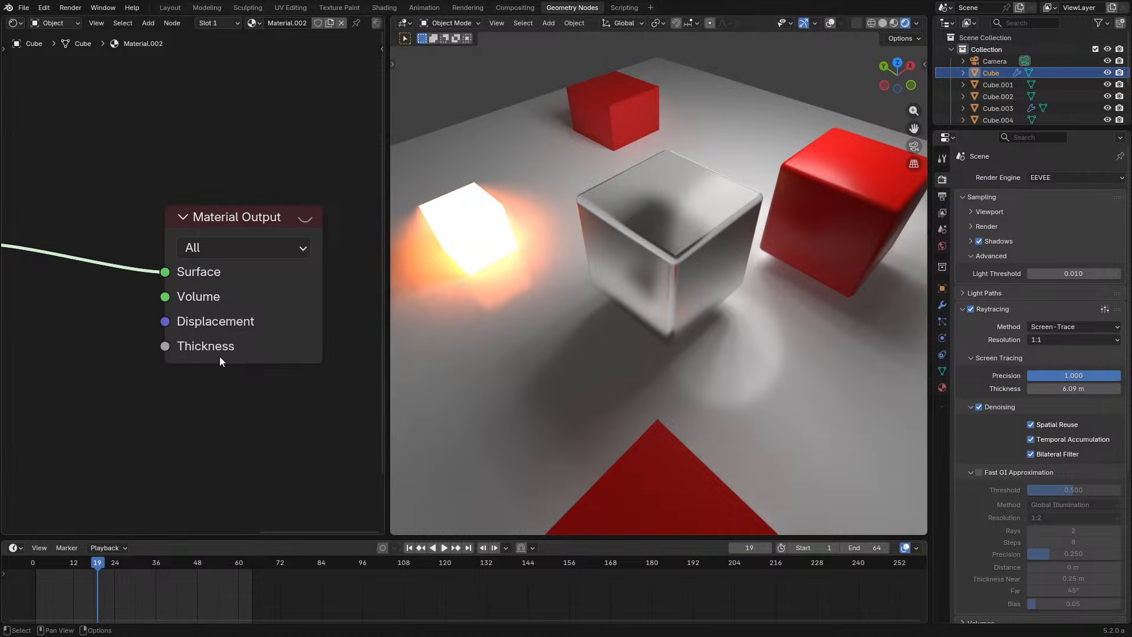
pyautogui.click(21, 8)
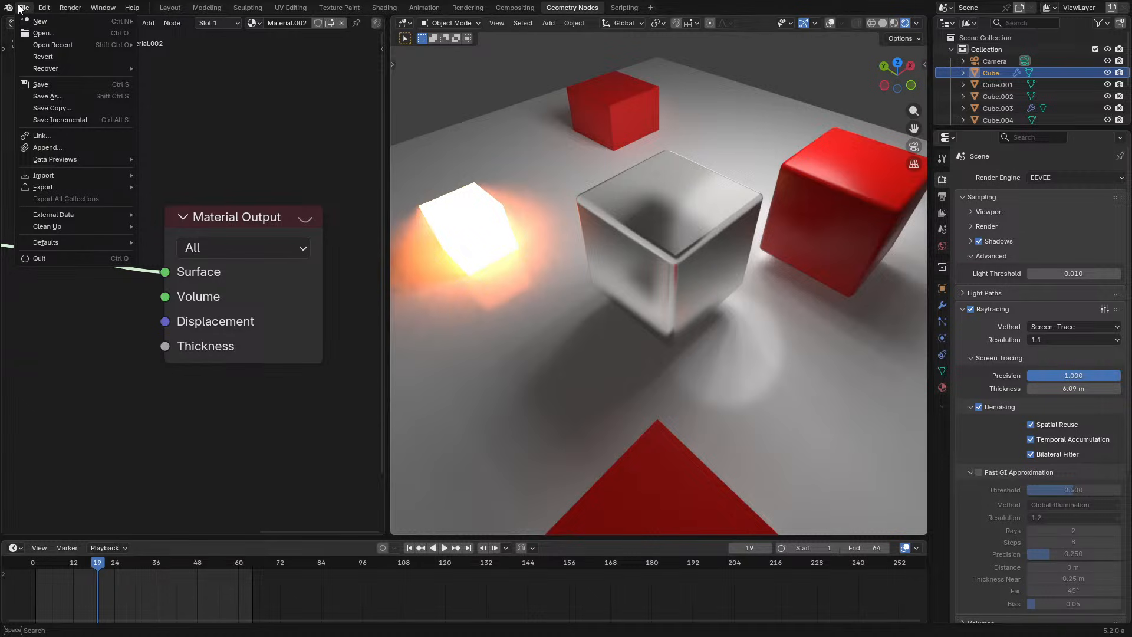
pyautogui.moveTo(38, 47)
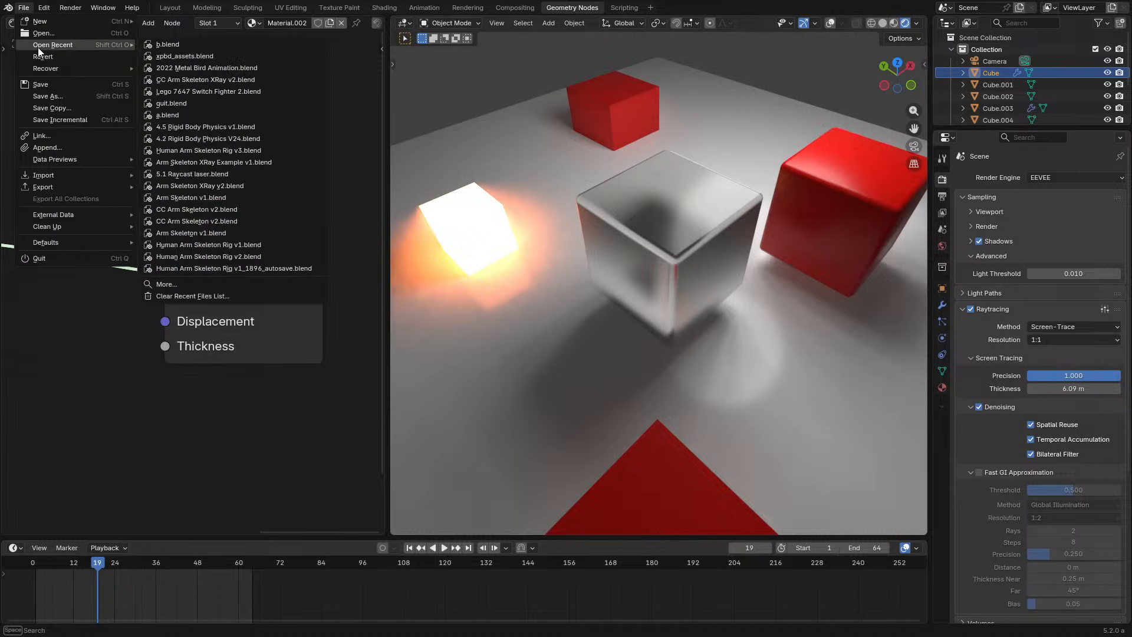
pyautogui.click(172, 55)
pyautogui.click(582, 335)
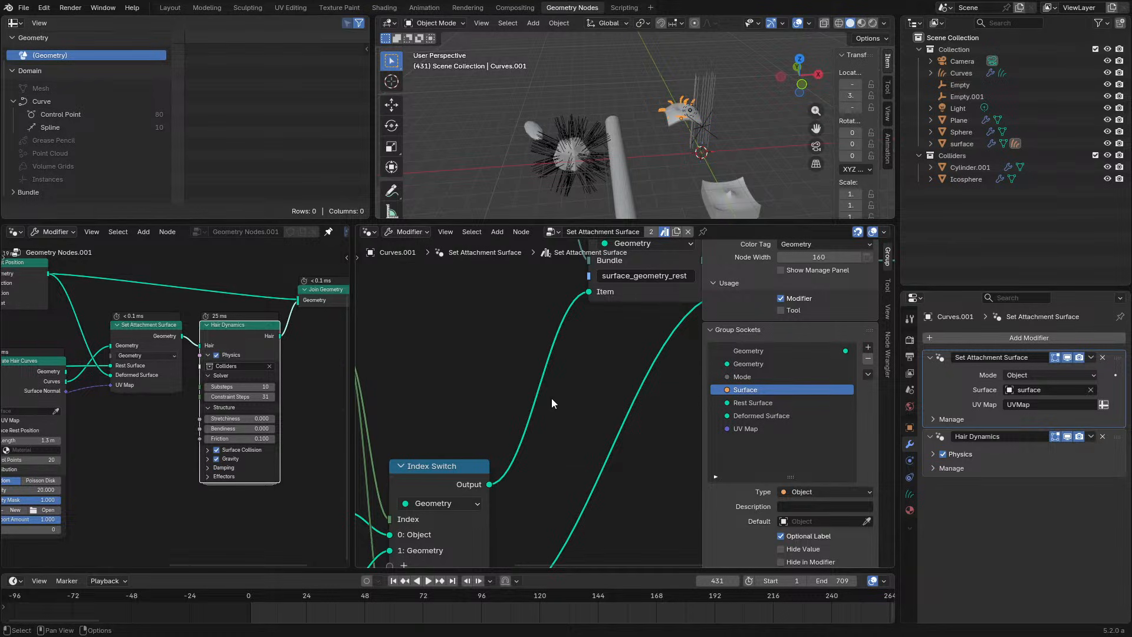
# Play the hair simulation in a maximized viewport and select the hair-covered sphere.
pyautogui.press('space')
pyautogui.hotkey('ctrl', 'space')
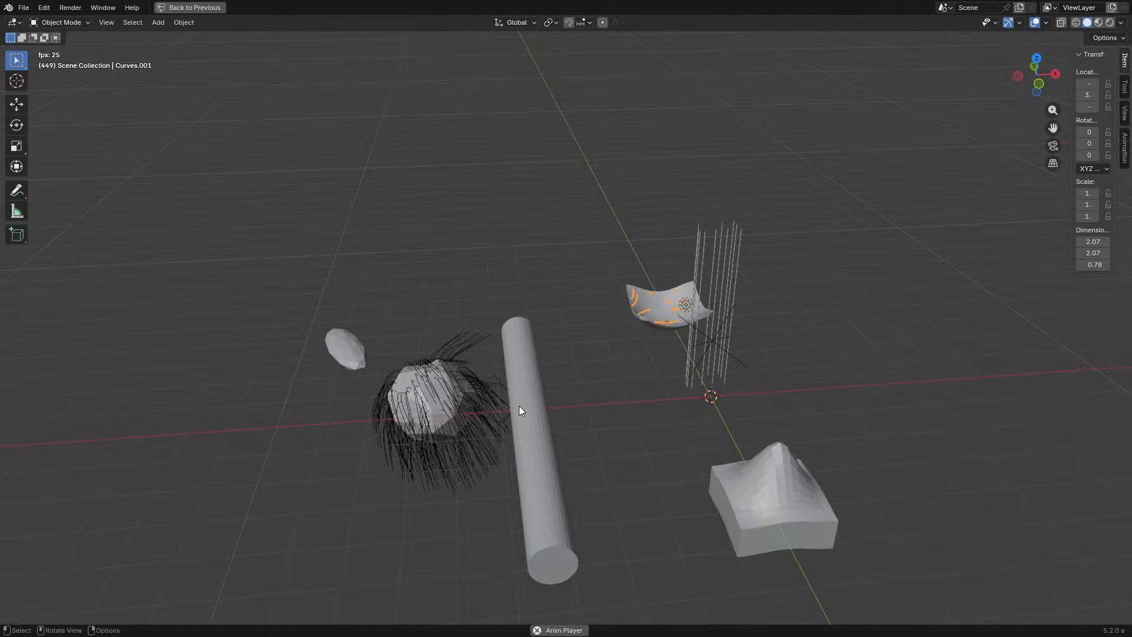
pyautogui.moveTo(495, 424); pyautogui.dragTo(522, 462, button='middle')
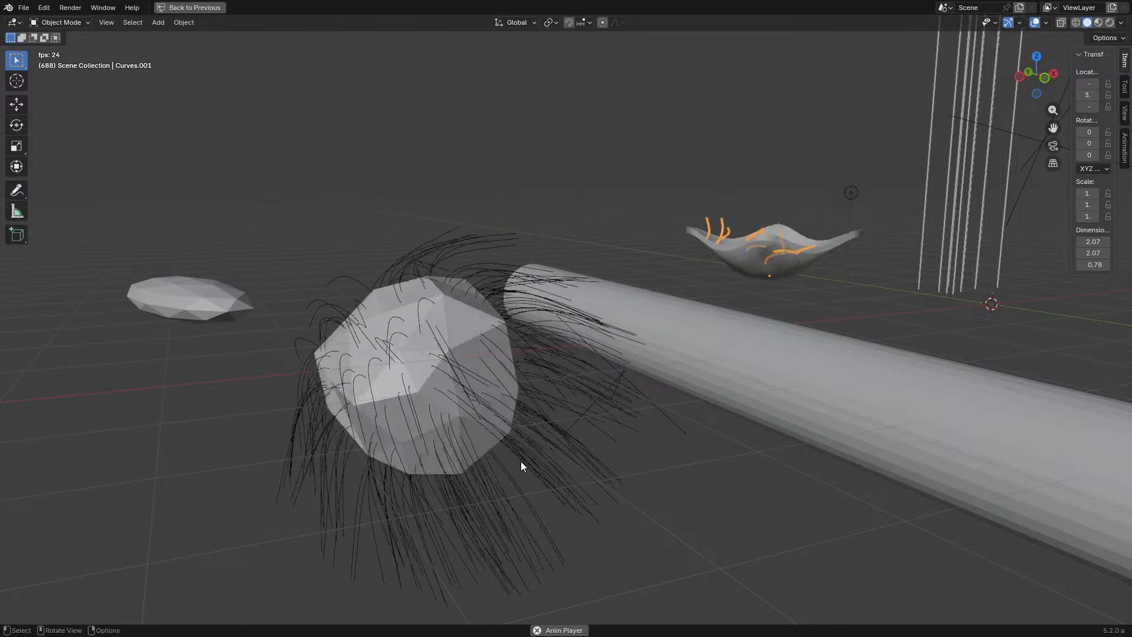
pyautogui.click(521, 462)
pyautogui.moveTo(596, 499); pyautogui.dragTo(654, 440, button='middle')
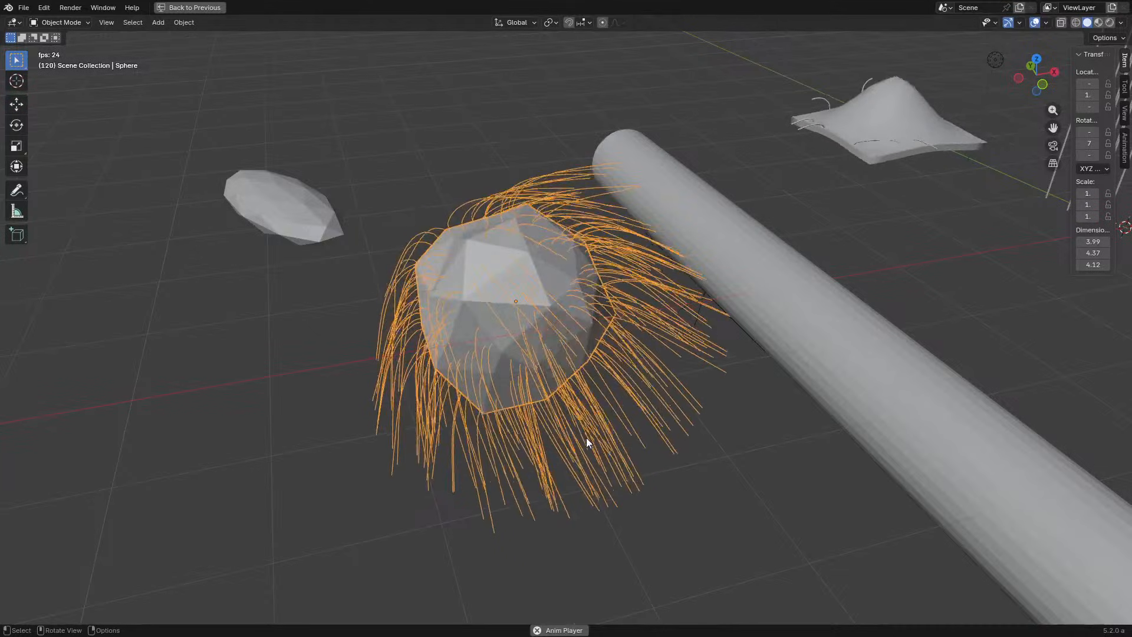
pyautogui.scroll(3, 587, 438)
pyautogui.hotkey('ctrl', 'space')
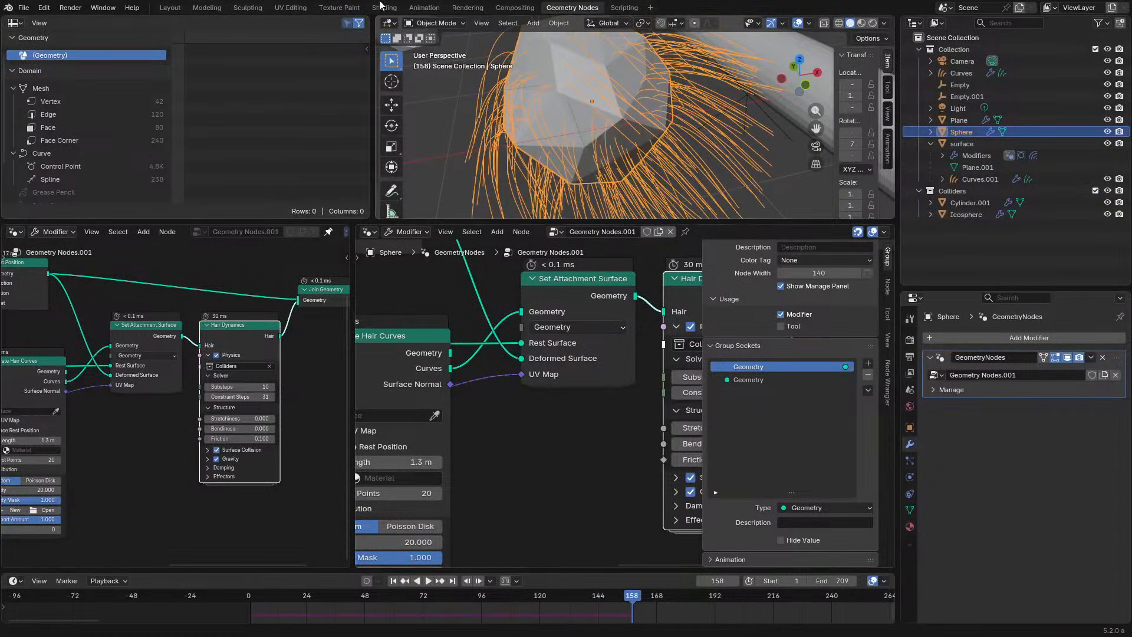
# Enlarge the node editor and 3D viewport, hide the node editor's sidebar, and bring the Hair Dynamics node fully into view.
pyautogui.moveTo(363, 227); pyautogui.dragTo(219, 441)
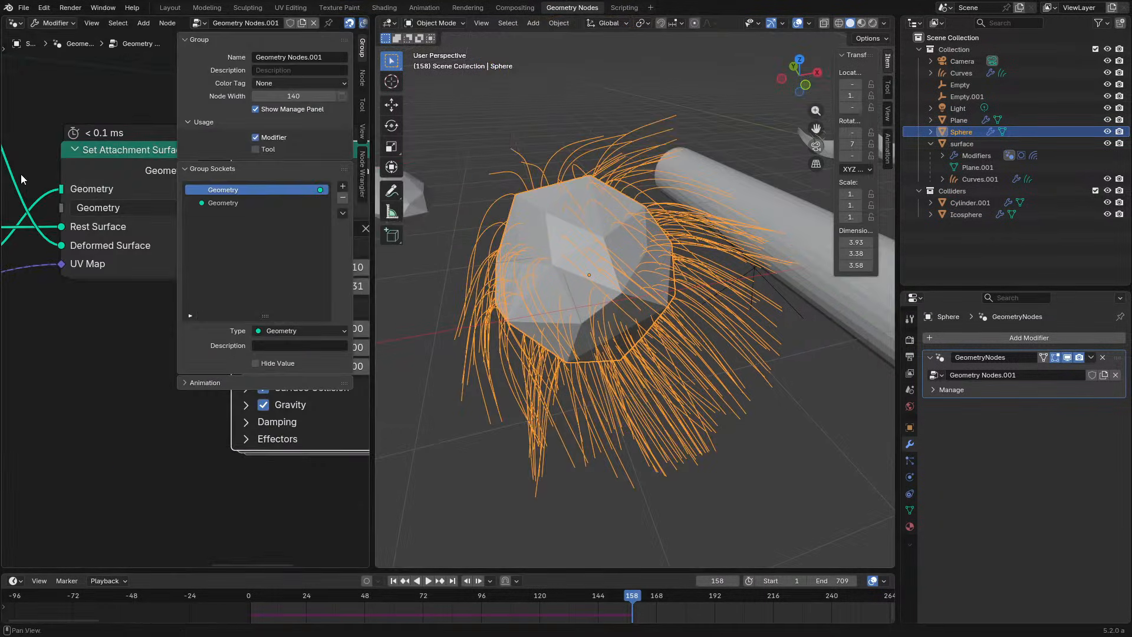
pyautogui.press('n')
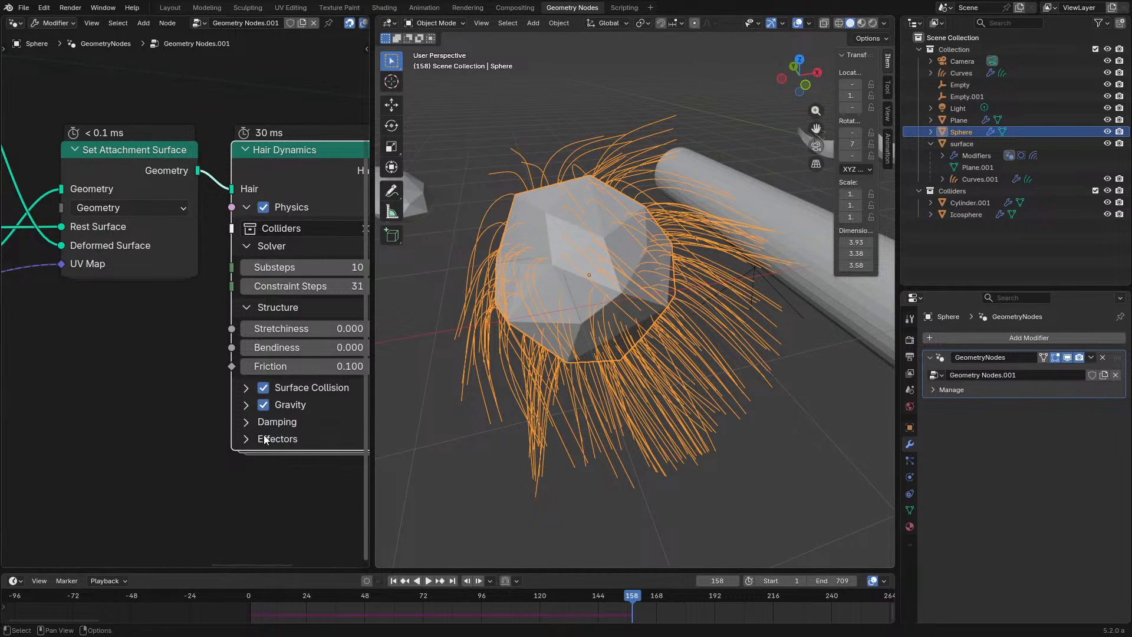
pyautogui.press('n')
pyautogui.scroll(-3, 109, 402)
pyautogui.moveTo(372, 366); pyautogui.dragTo(451, 363)
pyautogui.scroll(6, 236, 319)
pyautogui.moveTo(232, 398); pyautogui.dragTo(59, 452, button='middle')
pyautogui.scroll(3, 87, 430)
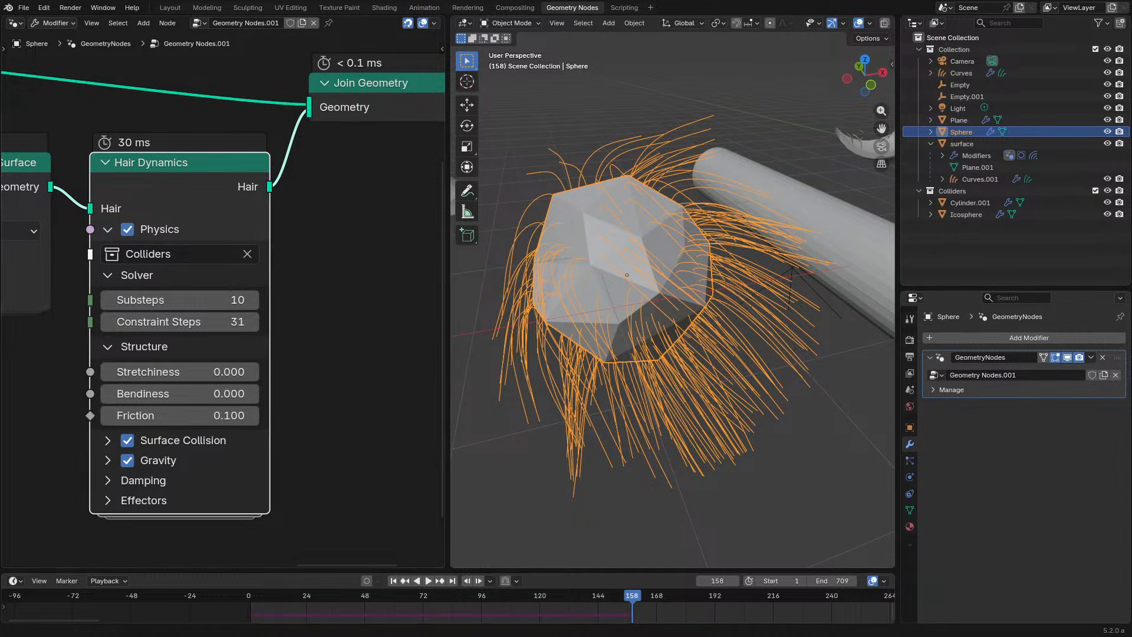
pyautogui.moveTo(82, 417); pyautogui.dragTo(217, 381, button='middle')
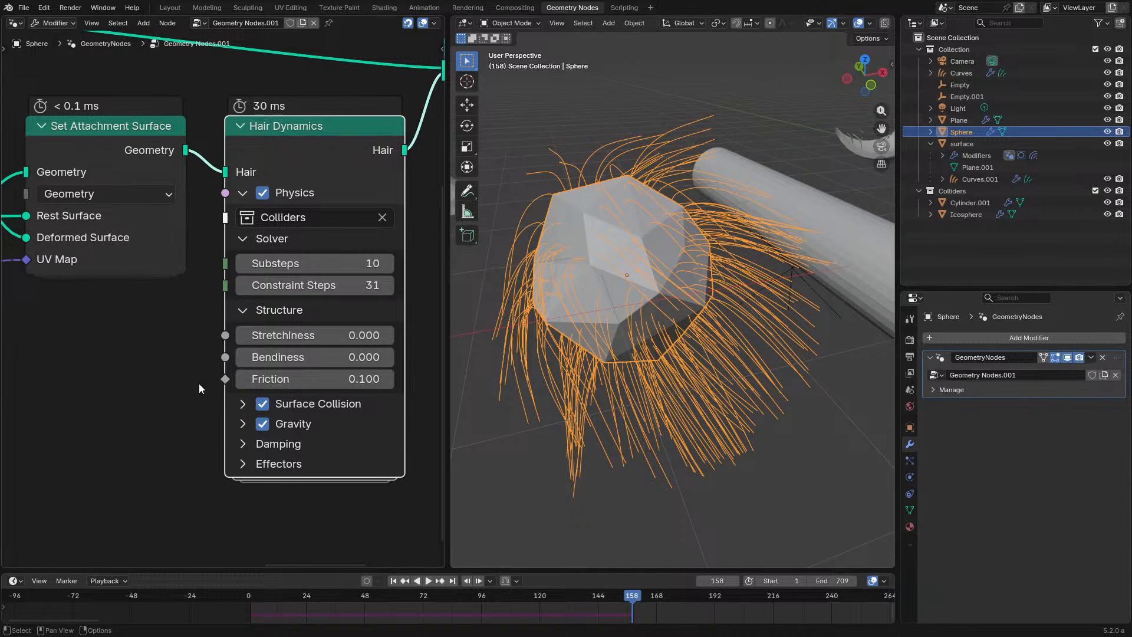
# Play the sphere's hair simulation and select the Generate Hair Curves node to inspect its setup.
pyautogui.scroll(-4, 123, 420)
pyautogui.moveTo(77, 402); pyautogui.dragTo(214, 391, button='middle')
pyautogui.press('space')
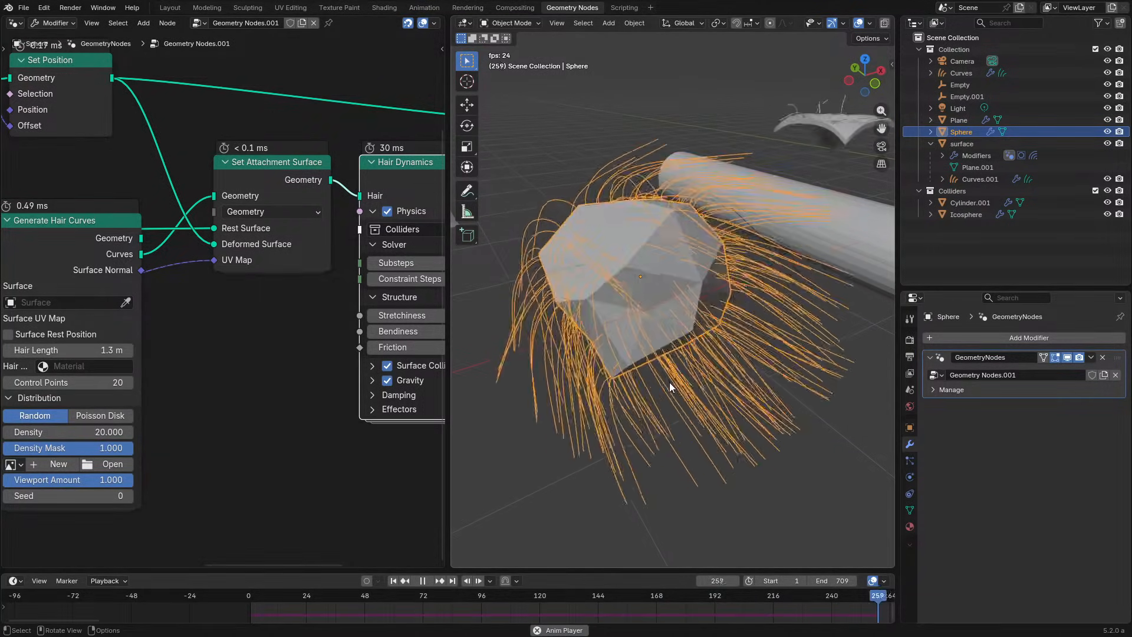
pyautogui.moveTo(77, 220); pyautogui.dragTo(112, 179)
pyautogui.rightClick(112, 178)
pyautogui.scroll(-2, 101, 277)
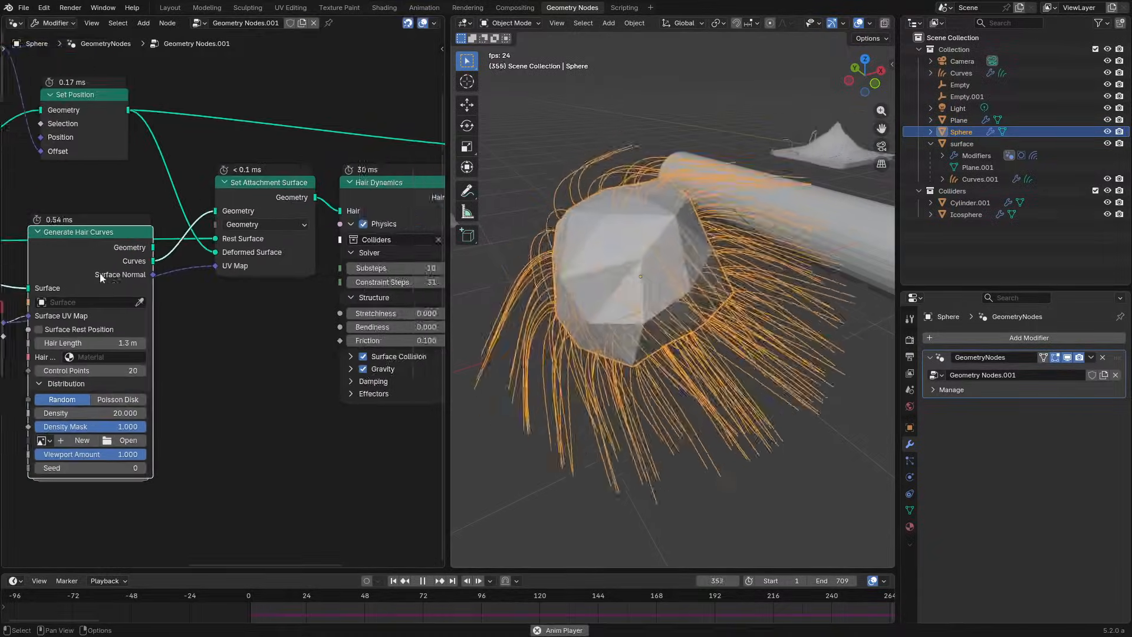
# Set the Store Named Attribute node's data type to 4D Vector and restore its link from the Ico Sphere's UV Map.
pyautogui.hotkey('ctrl', 'space')
pyautogui.moveTo(213, 455); pyautogui.dragTo(352, 520, button='middle')
pyautogui.scroll(4, 331, 171)
pyautogui.click(540, 299)
pyautogui.click(540, 298)
pyautogui.click(533, 341)
pyautogui.click(548, 306)
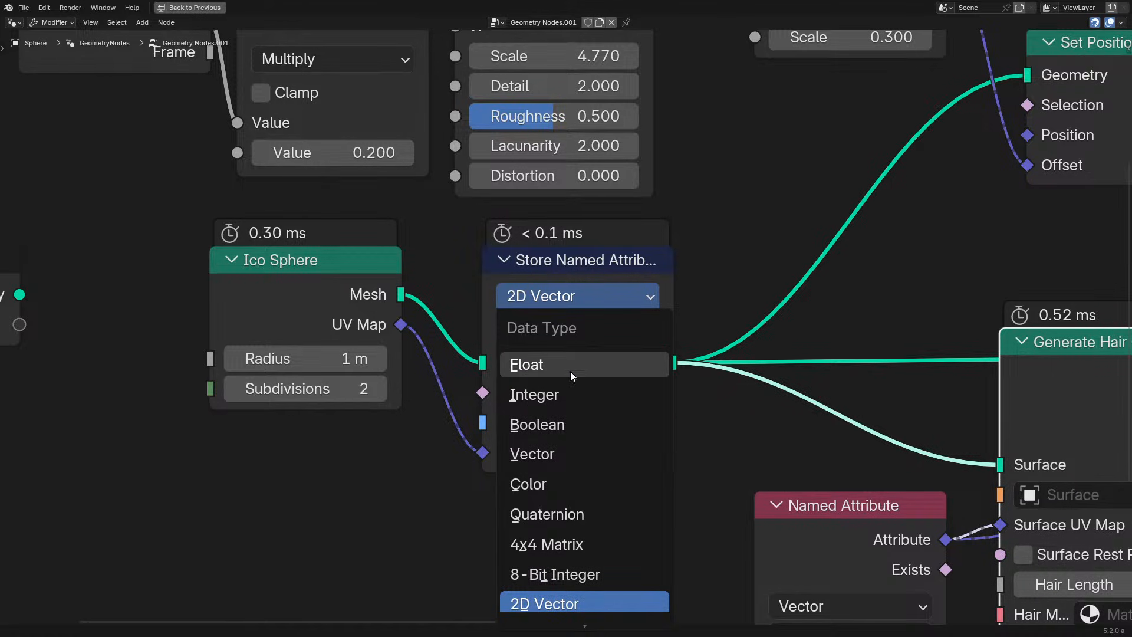
pyautogui.scroll(-2, 699, 387)
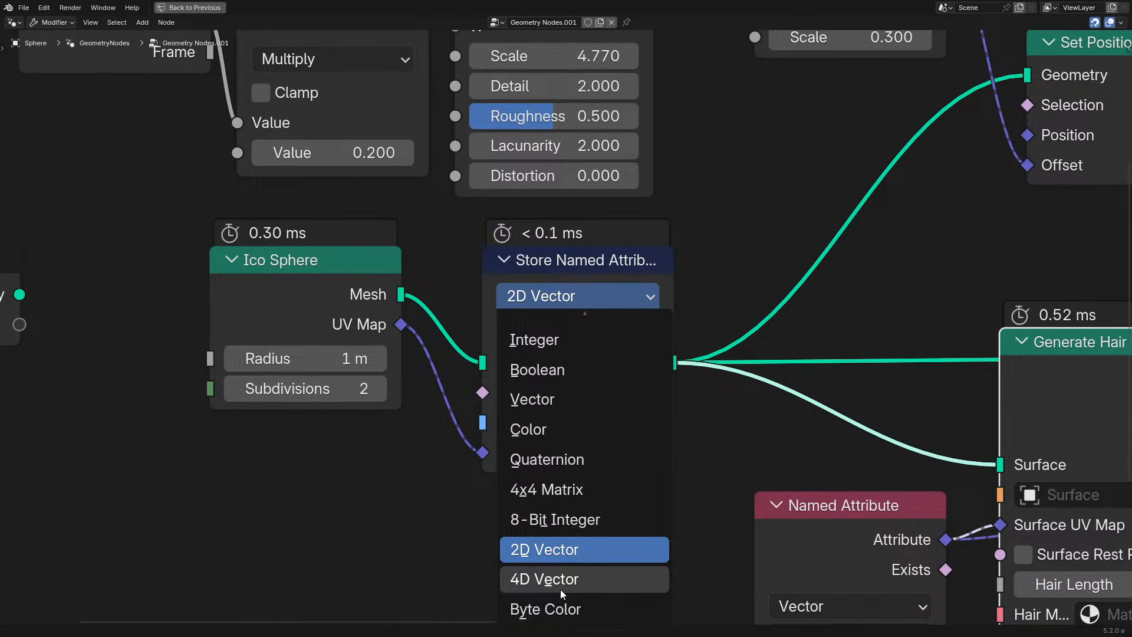
pyautogui.click(560, 584)
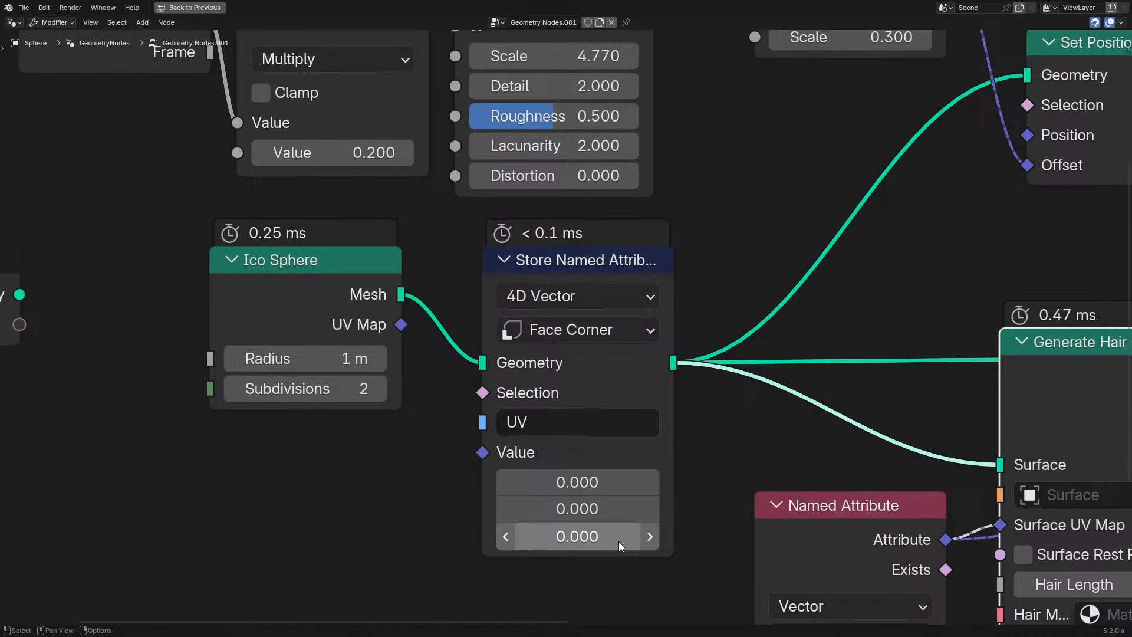
pyautogui.press('ctrl')
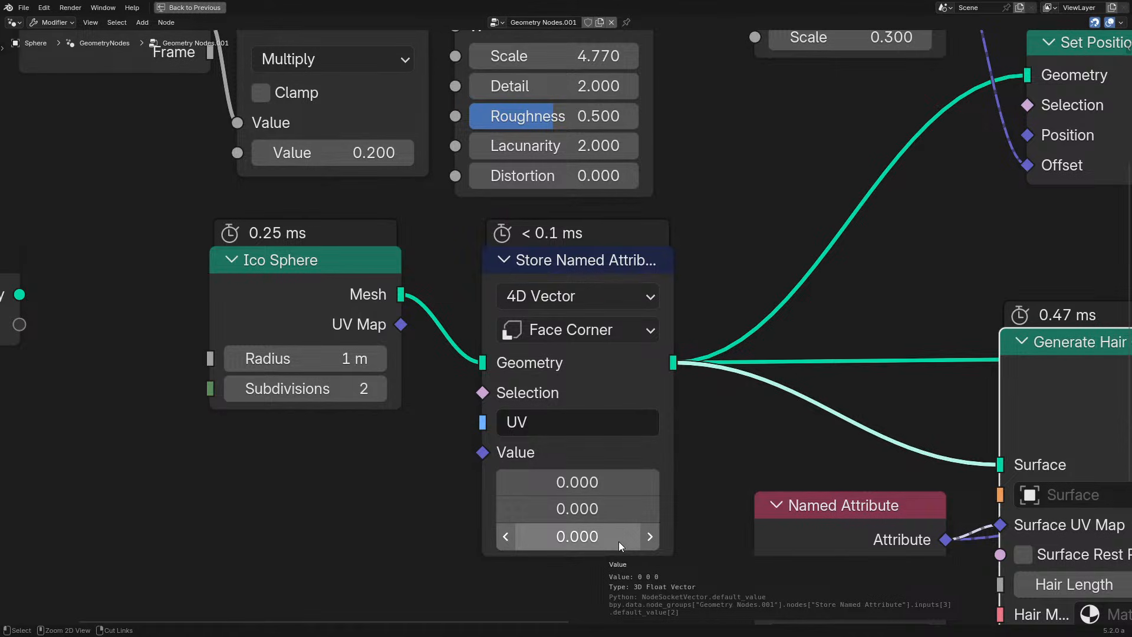
pyautogui.hotkey('ctrl', 'z')
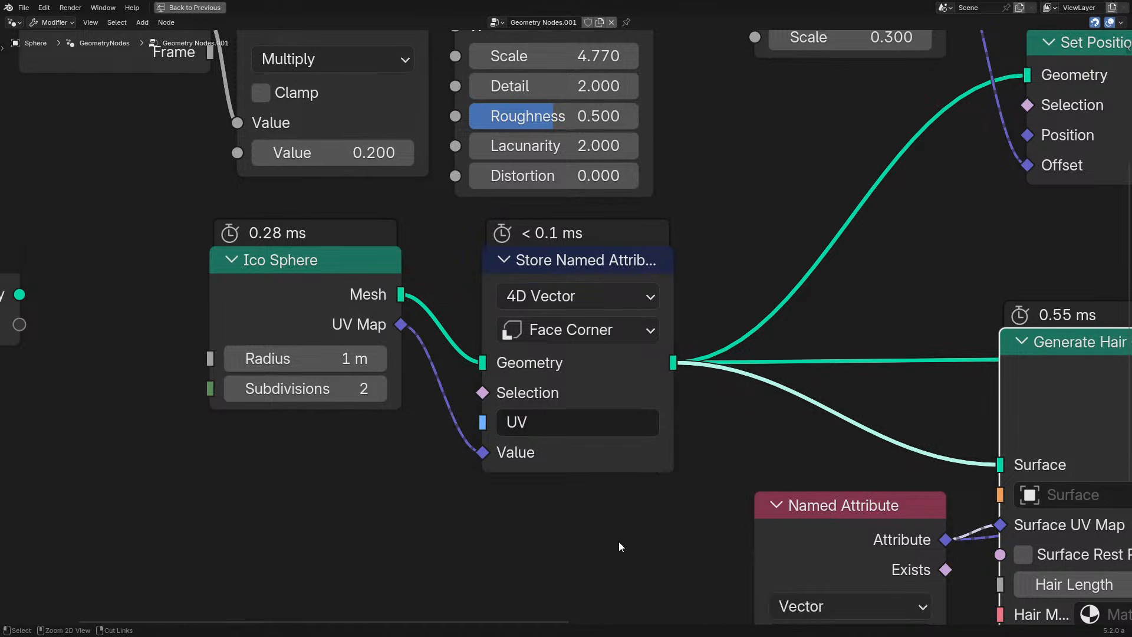
# Look through the data types available for the Store Named Attribute node.
pyautogui.click(545, 297)
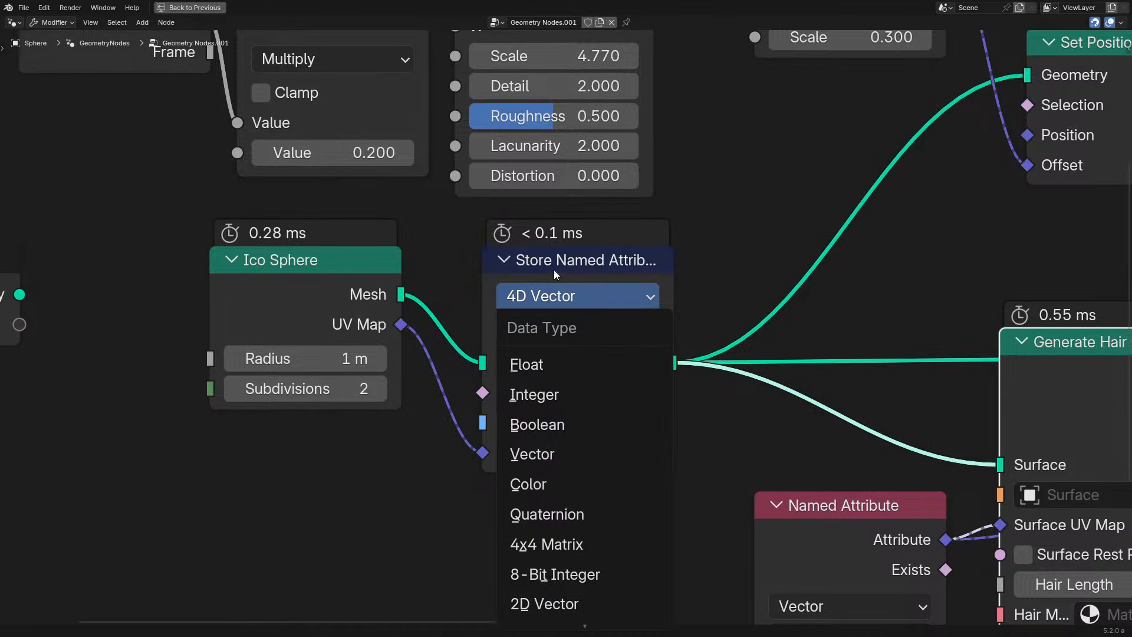
pyautogui.click(561, 295)
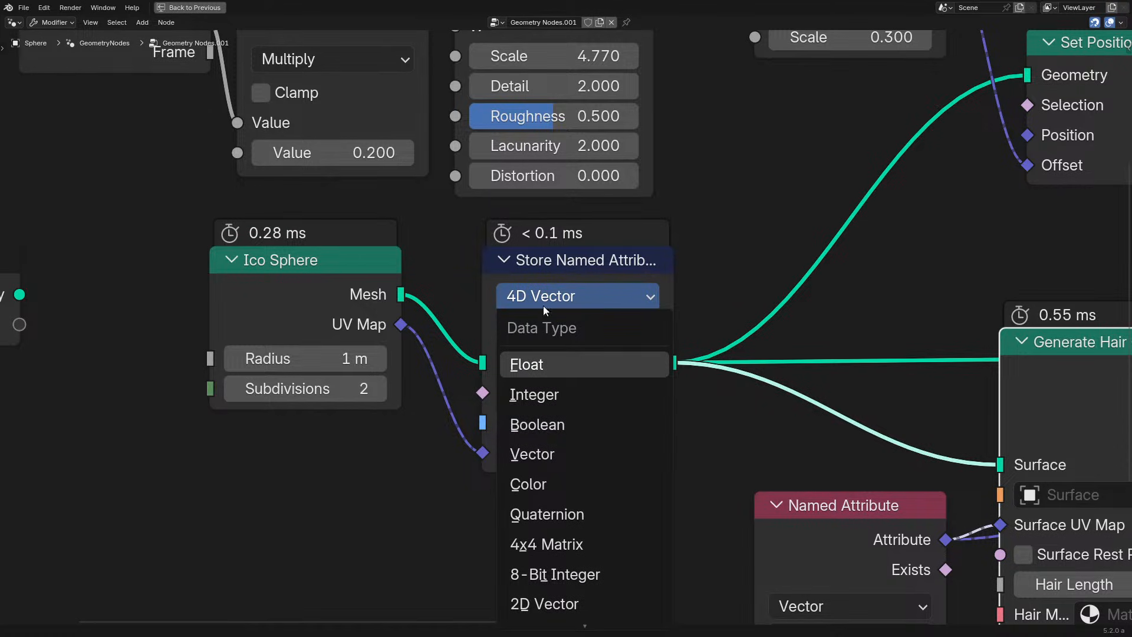
pyautogui.scroll(-4, 741, 256)
pyautogui.scroll(3, 722, 314)
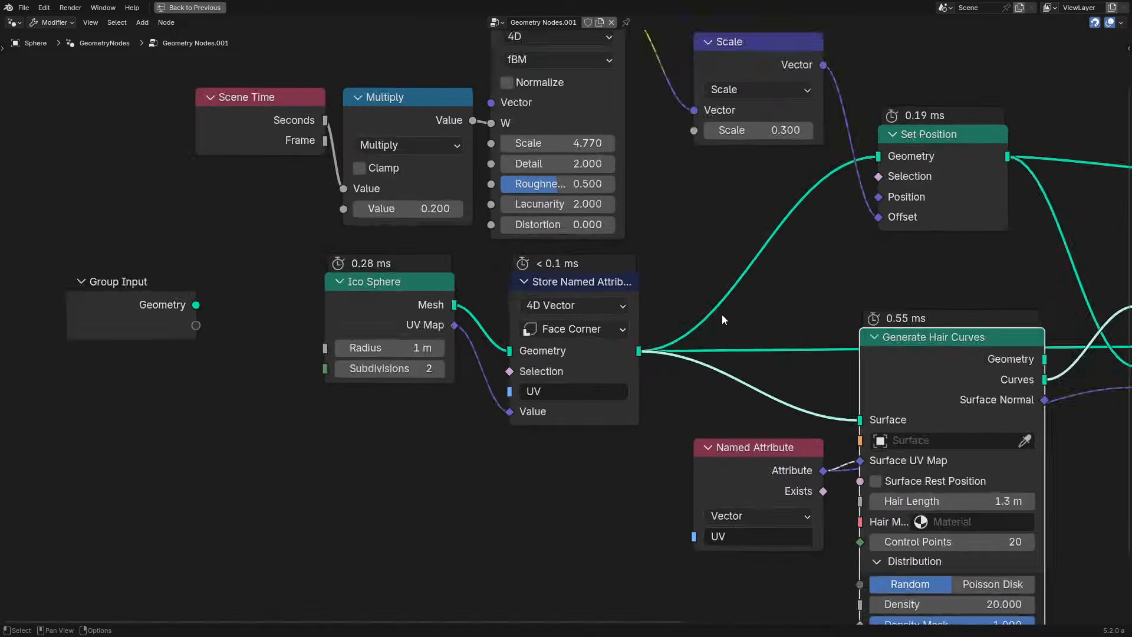
# Inspect the Set Attachment Surface node's Deformed Surface input beside the viewport and replay the hair simulation.
pyautogui.moveTo(368, 317); pyautogui.dragTo(336, 365)
pyautogui.rightClick(336, 365)
pyautogui.scroll(-2, 612, 357)
pyautogui.scroll(-2, 612, 357)
pyautogui.hotkey('ctrl', 'space')
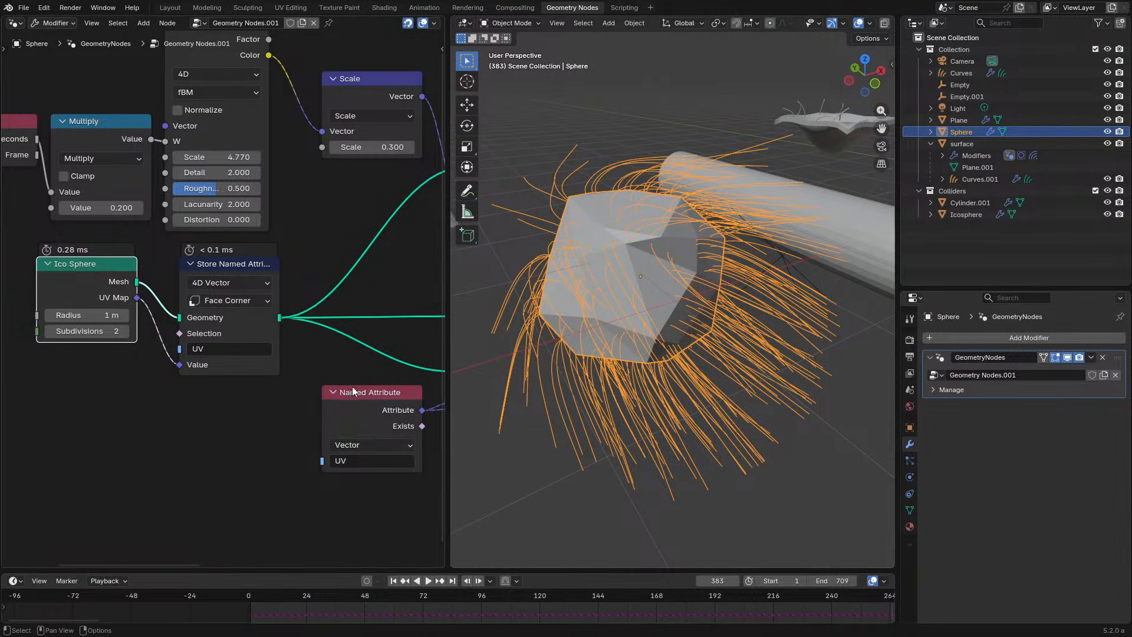
pyautogui.moveTo(350, 388); pyautogui.dragTo(17, 406, button='middle')
pyautogui.moveTo(389, 349)
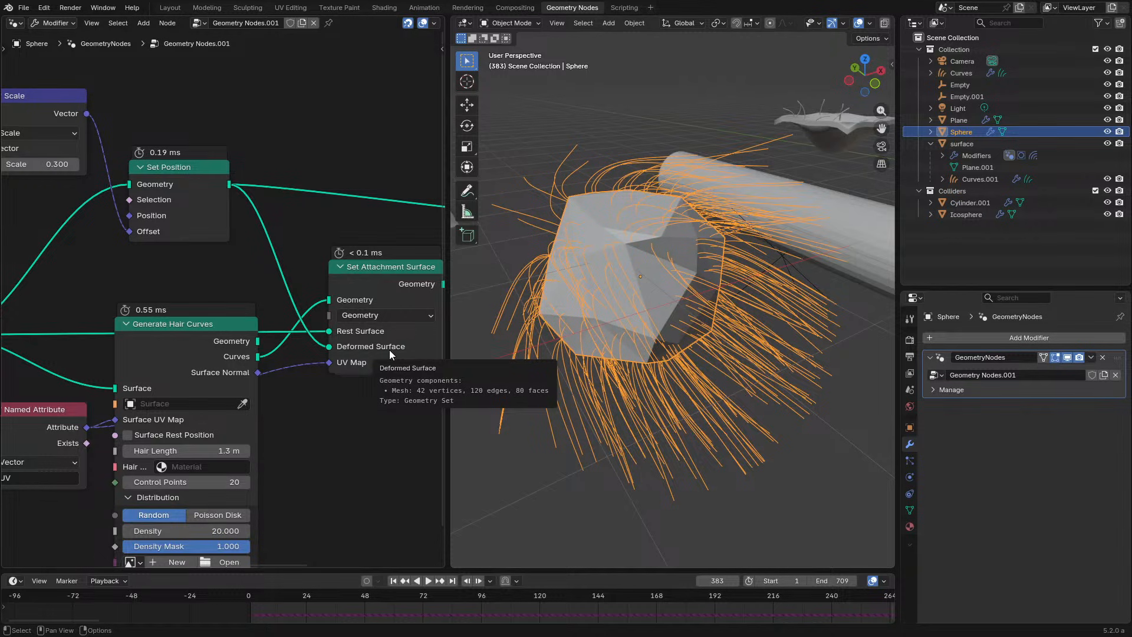
pyautogui.press('space')
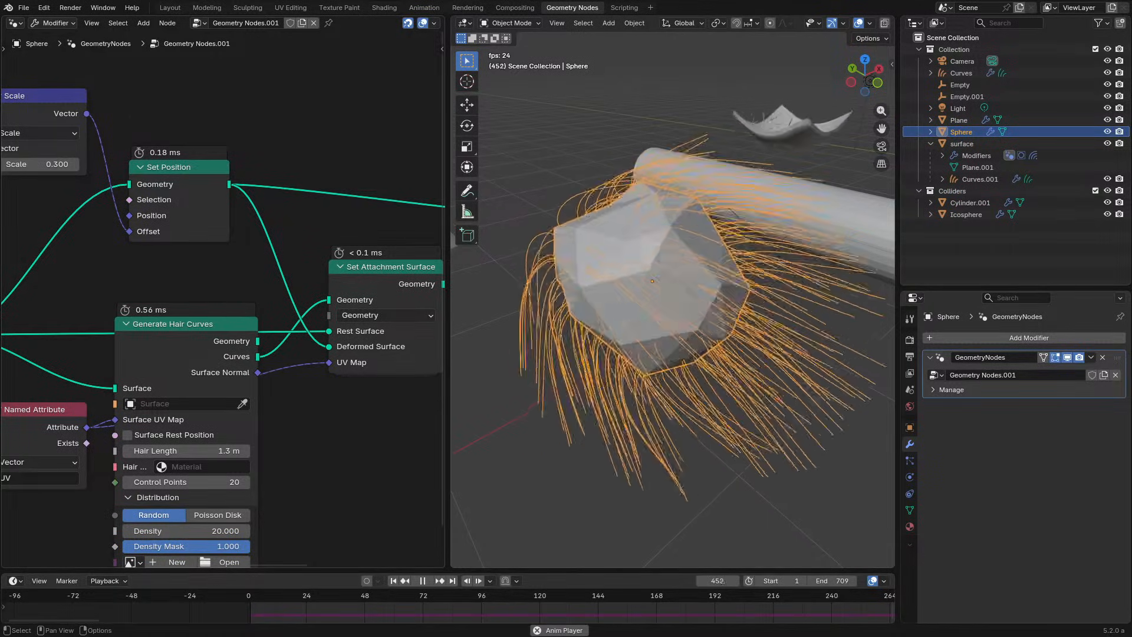
# Add the shader code comparison screenshot to the scene as an image empty, enlarge it, and stop playback in a maximized viewport.
pyautogui.moveTo(436, 485); pyautogui.dragTo(537, 485)
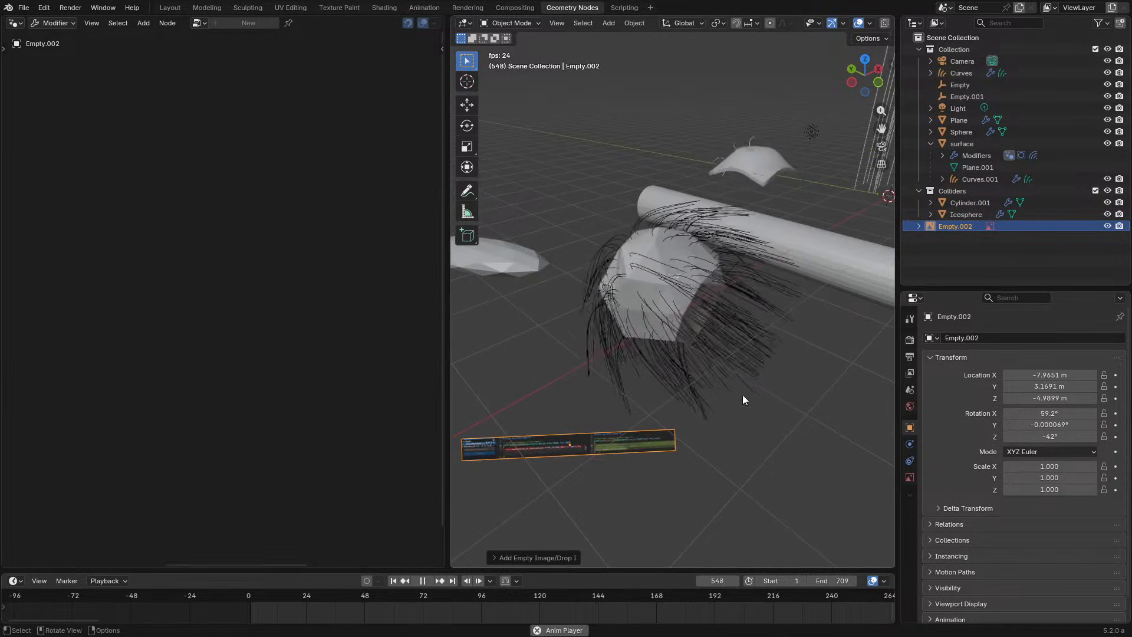
pyautogui.press('s')
pyautogui.click(647, 356)
pyautogui.hotkey('ctrl', 'space')
pyautogui.press('space')
# Move the code screenshot empty into clear space away from the hair-covered sphere.
pyautogui.scroll(-6, 653, 395)
pyautogui.keyDown('shift'); pyautogui.moveTo(652, 395); pyautogui.dragTo(1094, 242, button='middle'); pyautogui.keyUp('shift')
pyautogui.press('g')
pyautogui.click(635, 292)
# Examine the original and modified utility_tx_fetch code in the eevee_utility_tx_lib.glsl comparison image.
pyautogui.scroll(5, 636, 290)
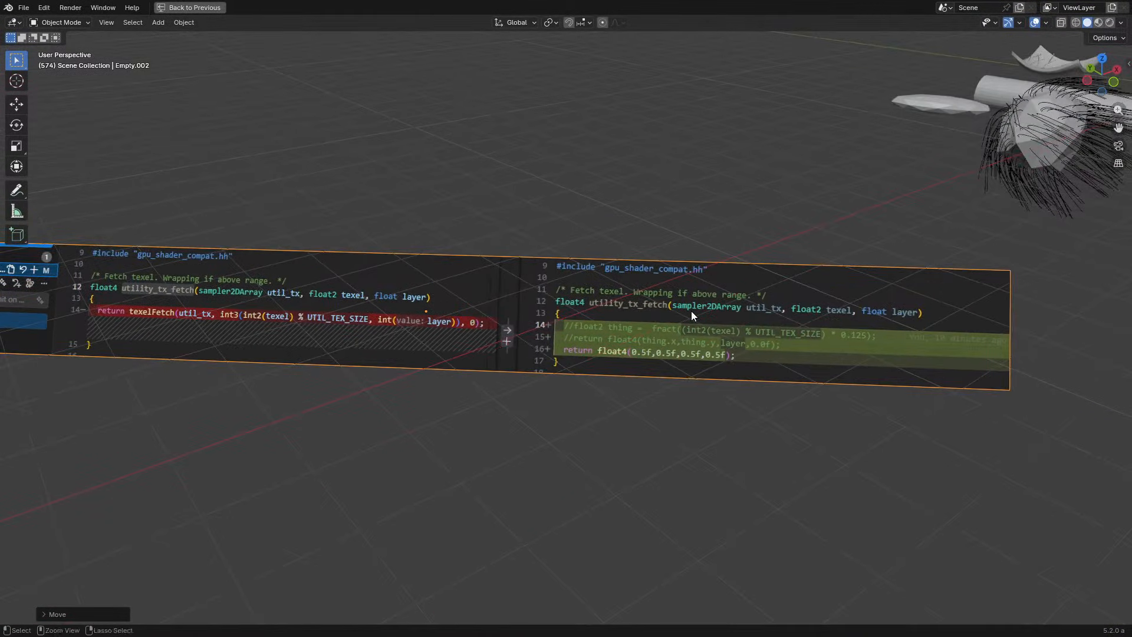
pyautogui.moveTo(784, 376); pyautogui.dragTo(98, 390, button='middle')
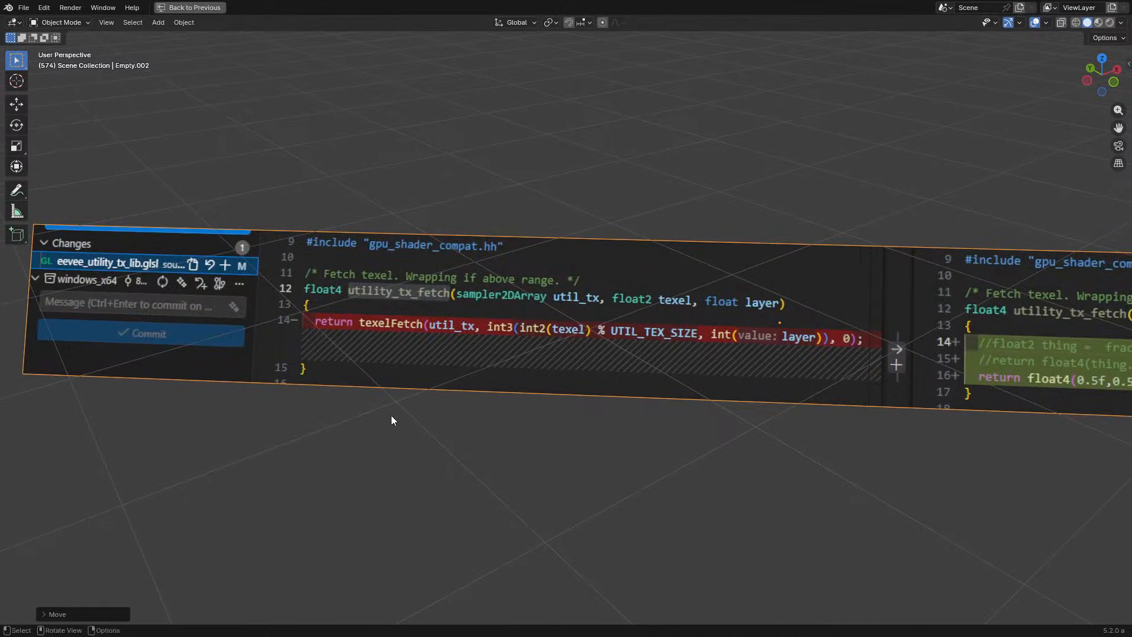
pyautogui.scroll(2, 405, 380)
pyautogui.scroll(2, 405, 380)
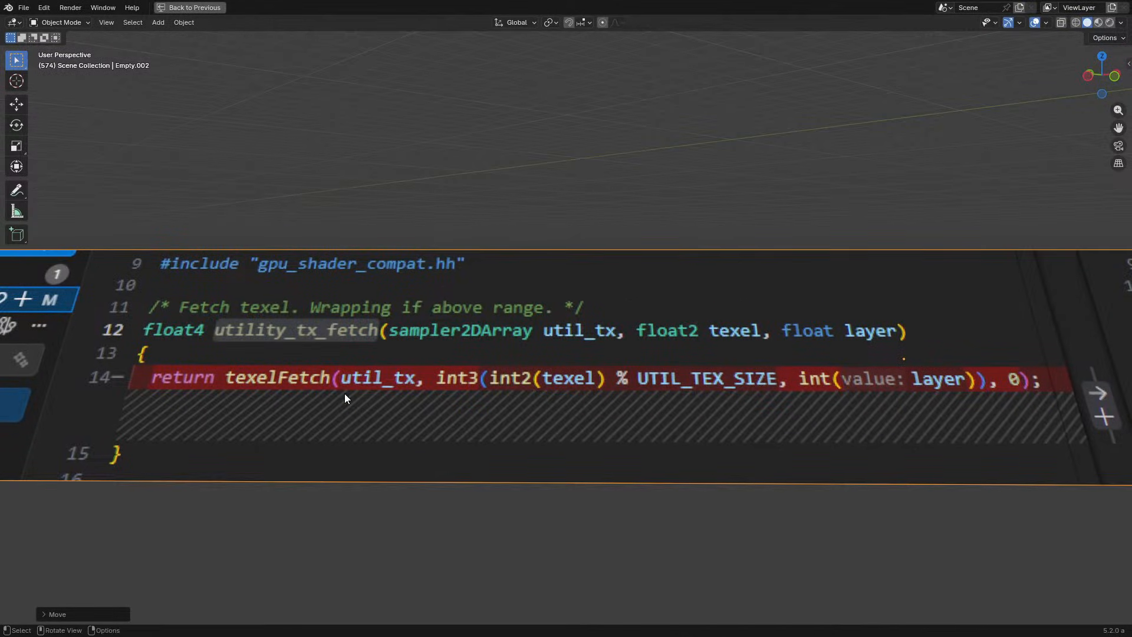
pyautogui.keyDown('shift'); pyautogui.moveTo(536, 378); pyautogui.dragTo(1054, 359, button='middle'); pyautogui.keyUp('shift')
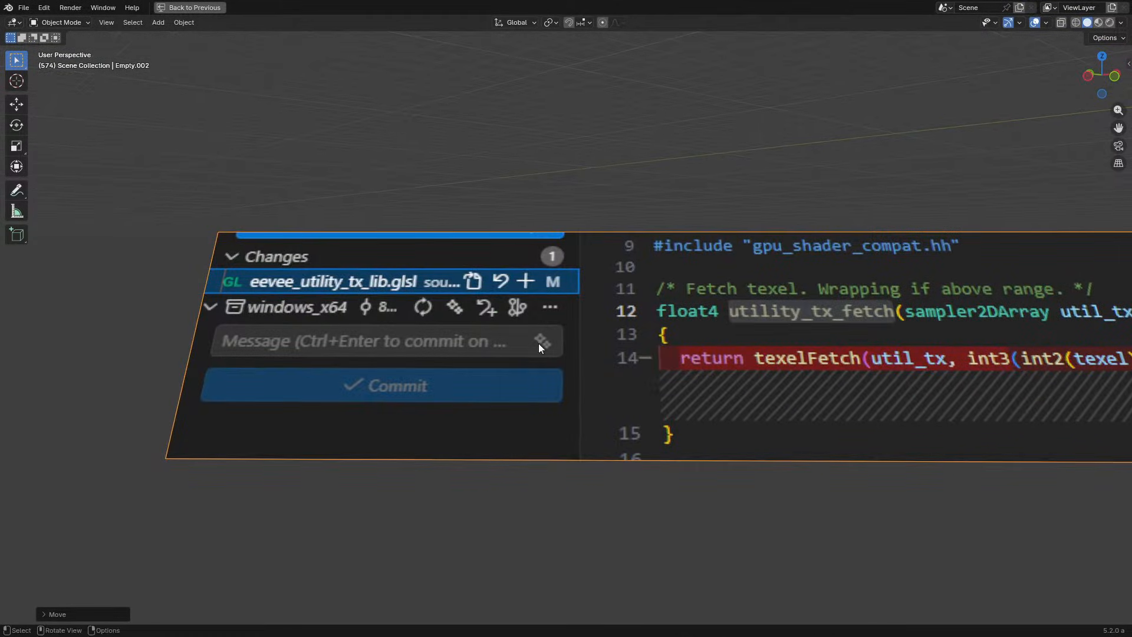
pyautogui.keyDown('shift'); pyautogui.moveTo(723, 330); pyautogui.dragTo(1038, 340, button='middle'); pyautogui.keyUp('shift')
pyautogui.moveTo(762, 329); pyautogui.dragTo(659, 349, button='middle')
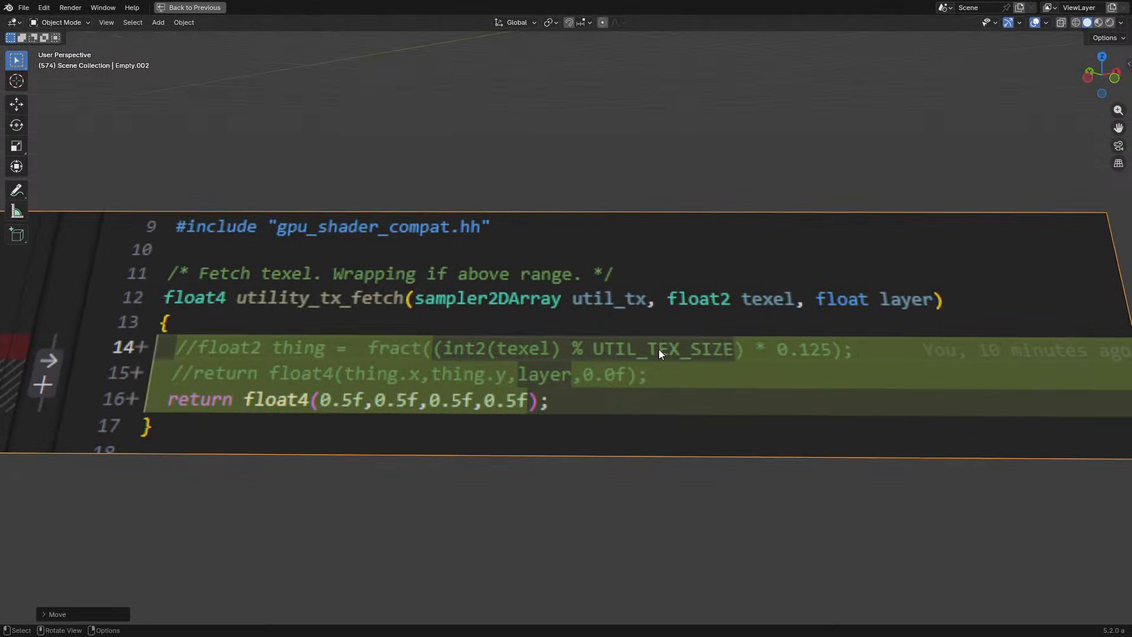
pyautogui.keyDown('shift'); pyautogui.moveTo(838, 360); pyautogui.dragTo(755, 362, button='middle'); pyautogui.keyUp('shift')
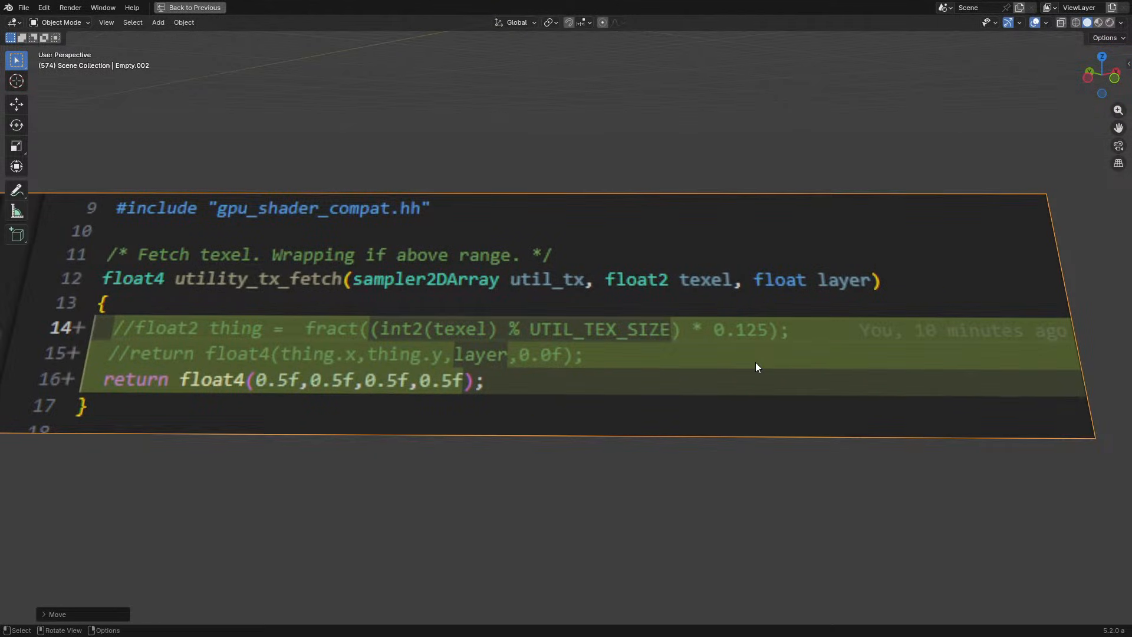
pyautogui.keyDown('shift'); pyautogui.moveTo(380, 332); pyautogui.dragTo(412, 380, button='middle'); pyautogui.keyUp('shift')
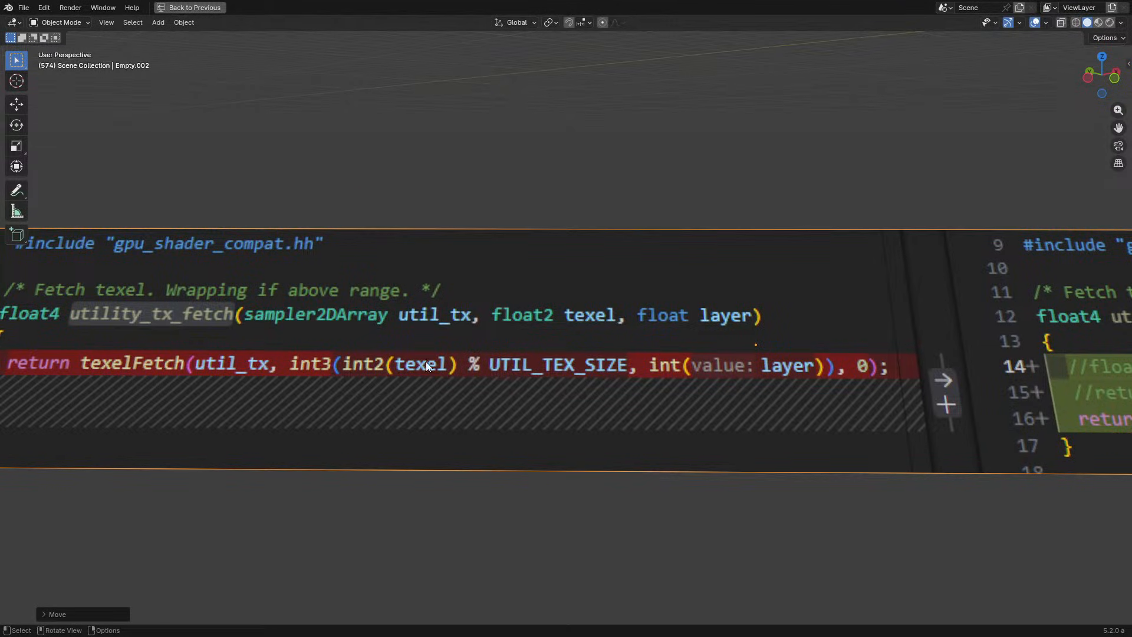
pyautogui.keyDown('shift'); pyautogui.moveTo(493, 357); pyautogui.dragTo(1028, 364, button='middle'); pyautogui.keyUp('shift')
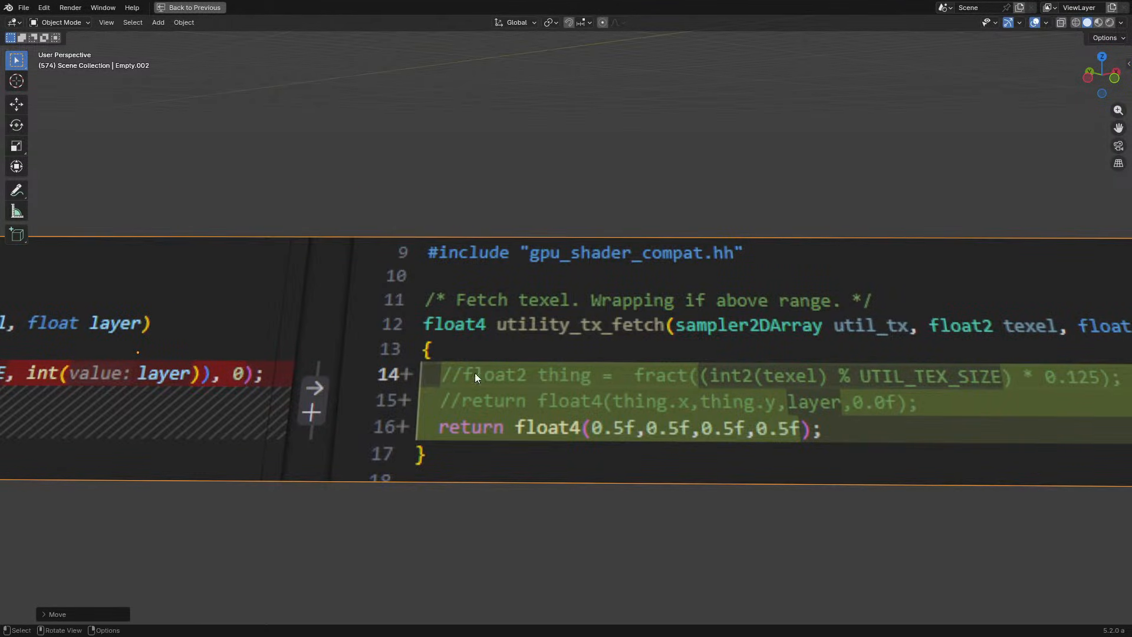
# Compare the original texelFetch return line with the replacement float4 return line in the code screenshot.
pyautogui.keyDown('shift'); pyautogui.moveTo(371, 367); pyautogui.dragTo(87, 313, button='middle'); pyautogui.keyUp('shift')
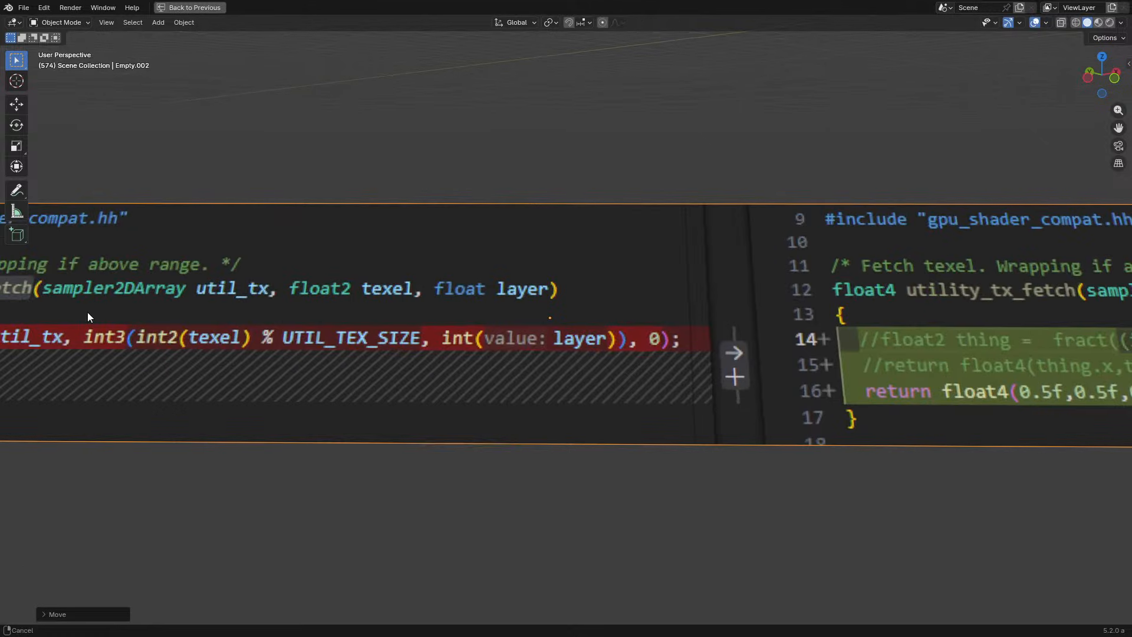
pyautogui.keyDown('shift'); pyautogui.moveTo(243, 306); pyautogui.dragTo(537, 362, button='middle'); pyautogui.keyUp('shift')
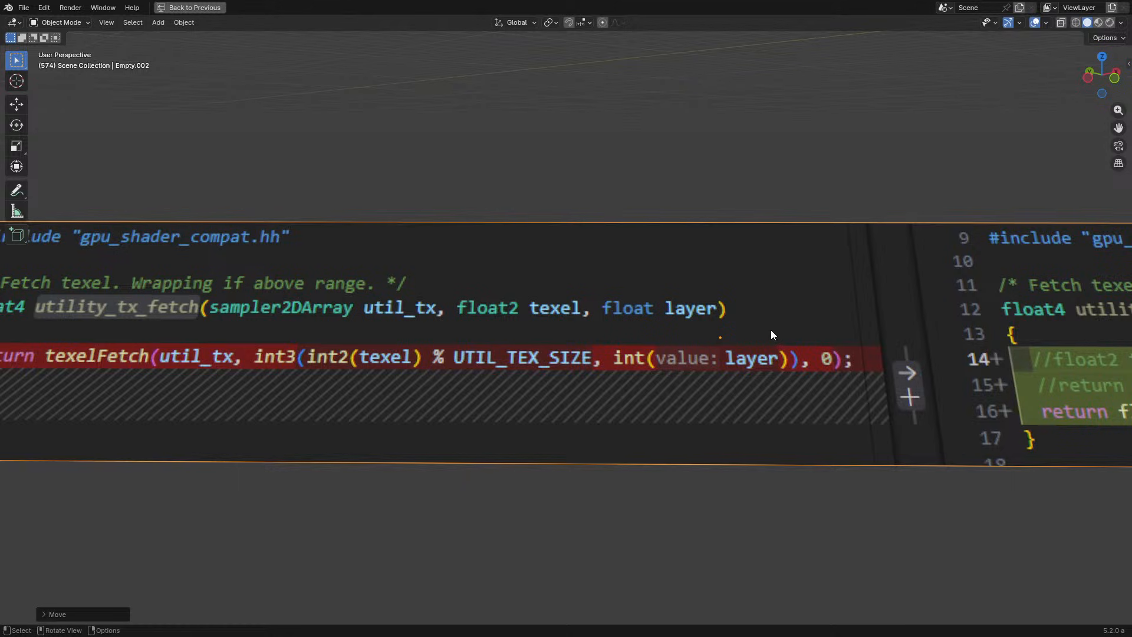
pyautogui.scroll(-2, 772, 331)
pyautogui.keyDown('shift'); pyautogui.moveTo(355, 306); pyautogui.dragTo(667, 341, button='middle'); pyautogui.keyUp('shift')
pyautogui.scroll(2, 667, 341)
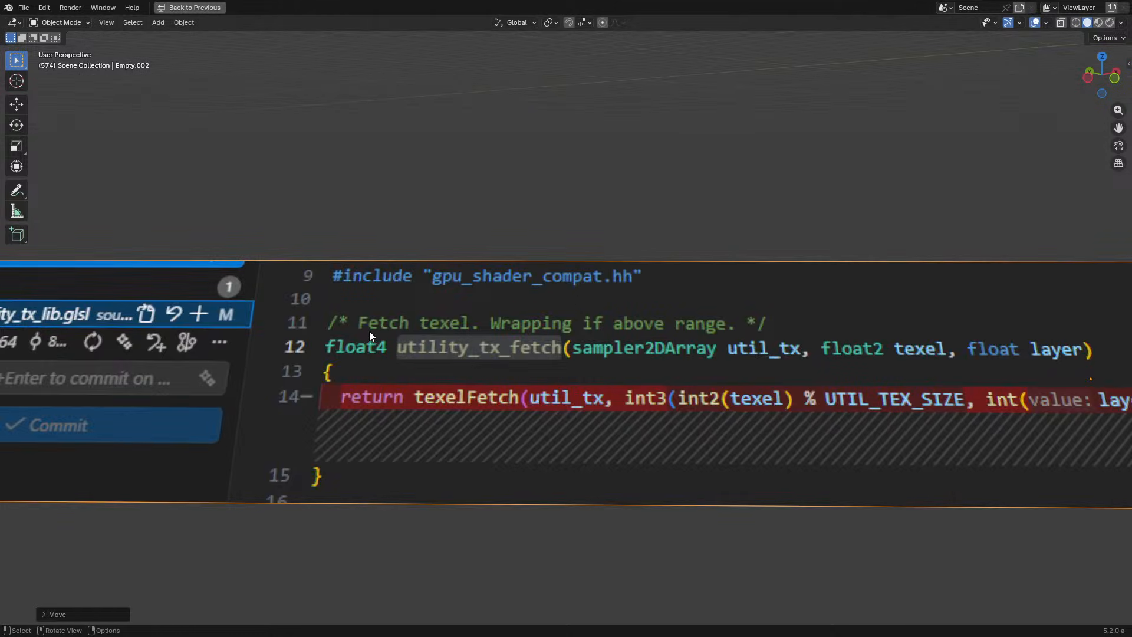
pyautogui.scroll(-3, 405, 346)
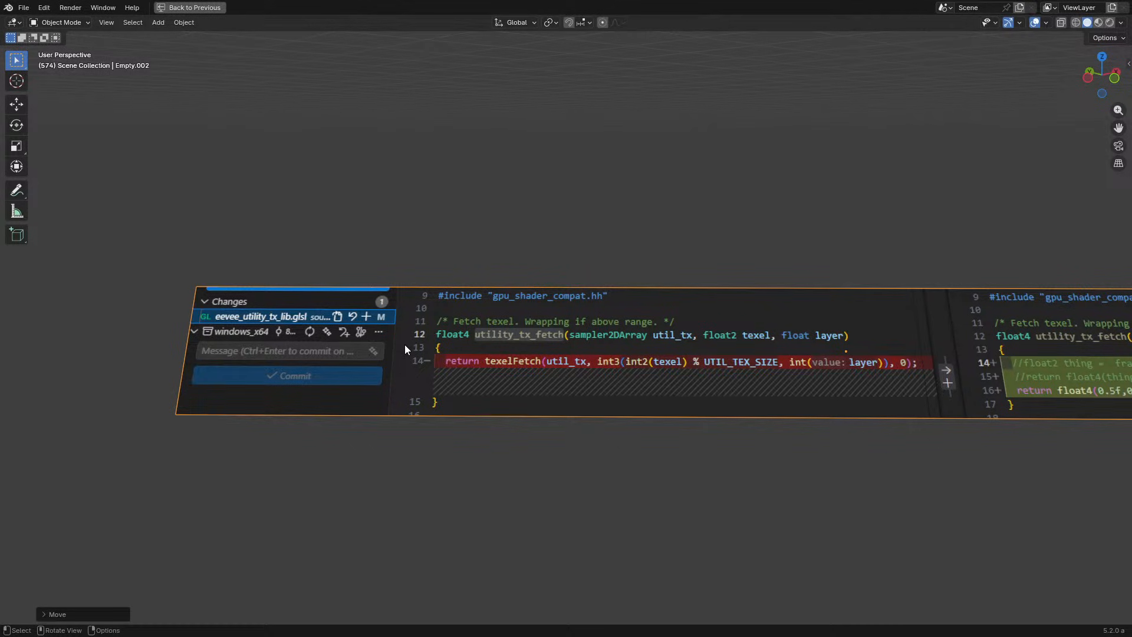
pyautogui.keyDown('shift'); pyautogui.moveTo(751, 255); pyautogui.dragTo(411, 286, button='middle'); pyautogui.keyUp('shift')
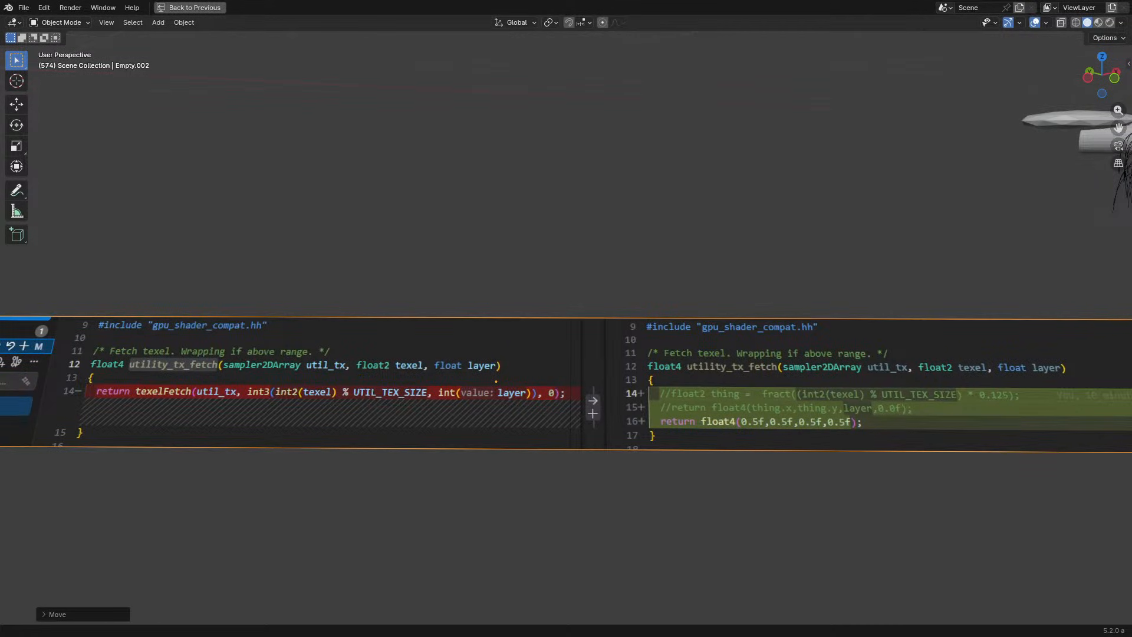
# Add another reference image to the scene as an empty, enlarge it, and move it into clear view.
pyautogui.moveTo(0, 195); pyautogui.dragTo(421, 194)
pyautogui.press('s')
pyautogui.click(827, 293)
pyautogui.scroll(-10, 827, 293)
pyautogui.scroll(4, 771, 299)
pyautogui.press('g')
pyautogui.click(397, 279)
pyautogui.keyDown('shift'); pyautogui.moveTo(397, 279); pyautogui.dragTo(726, 335, button='middle'); pyautogui.keyUp('shift')
pyautogui.scroll(2, 752, 347)
# Delete the newly added image empty and the code screenshot empty from the scene.
pyautogui.moveTo(585, 250); pyautogui.dragTo(571, 285, button='middle')
pyautogui.scroll(5, 617, 325)
pyautogui.scroll(-10, 617, 324)
pyautogui.press('Delete')
pyautogui.scroll(2, 585, 380)
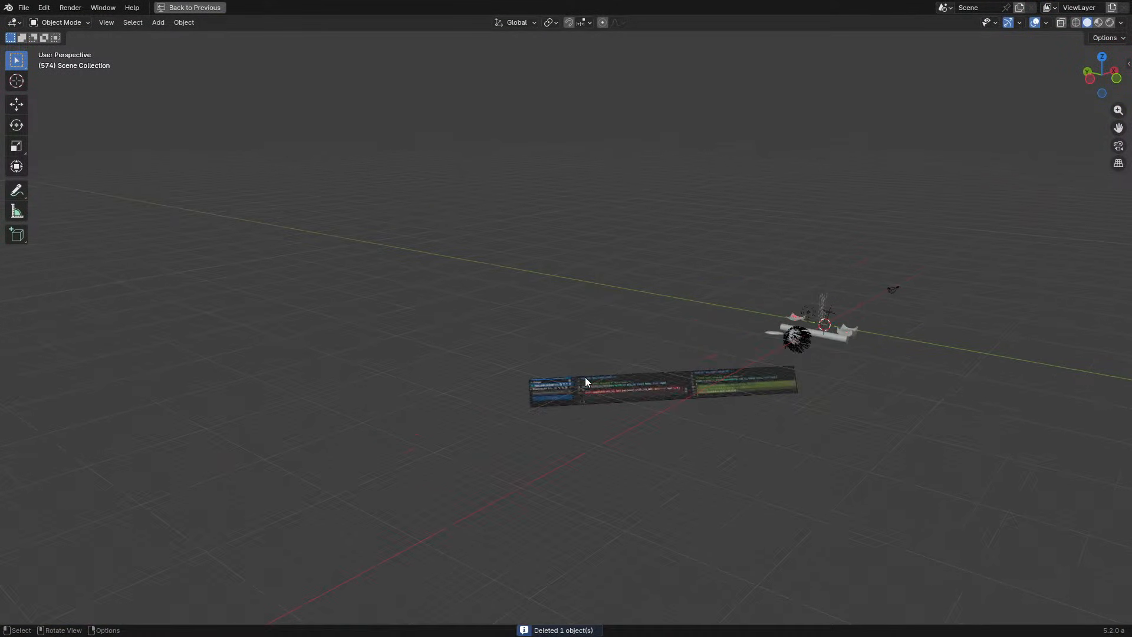
pyautogui.click(589, 389)
pyautogui.press('Delete')
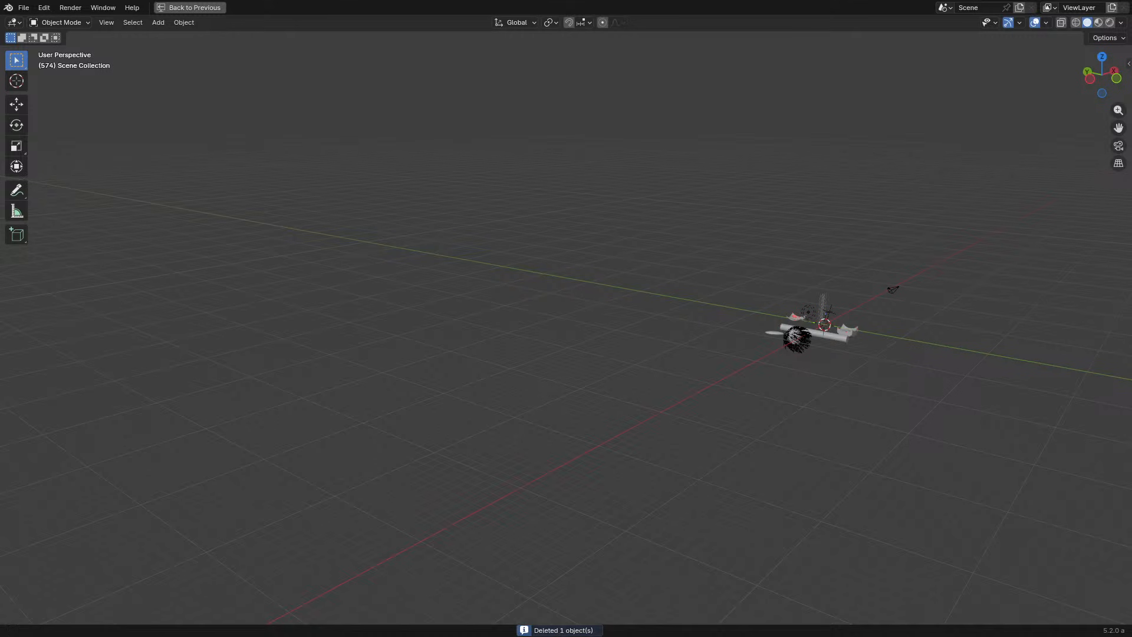
# Select and frame the hair-covered sphere, and show its whole Geometry Nodes.001 tree in a maximized node editor.
pyautogui.keyDown('shift'); pyautogui.moveTo(817, 388); pyautogui.dragTo(571, 345, button='middle'); pyautogui.keyUp('shift')
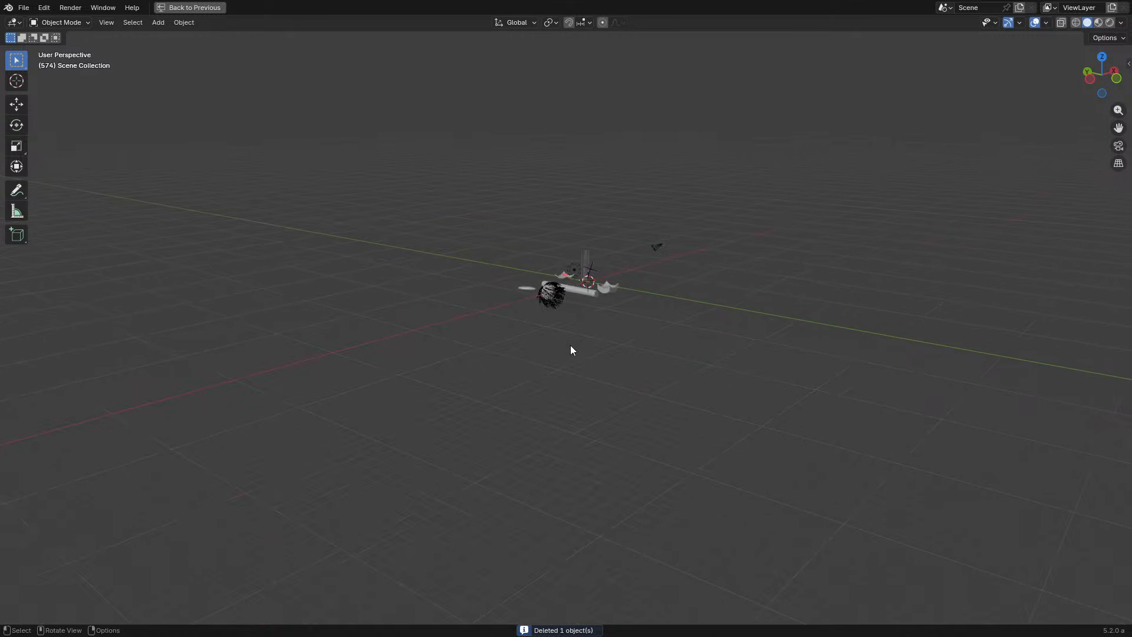
pyautogui.scroll(7, 571, 346)
pyautogui.click(473, 260)
pyautogui.press('KP_Decimal')
pyautogui.hotkey('ctrl', 'space')
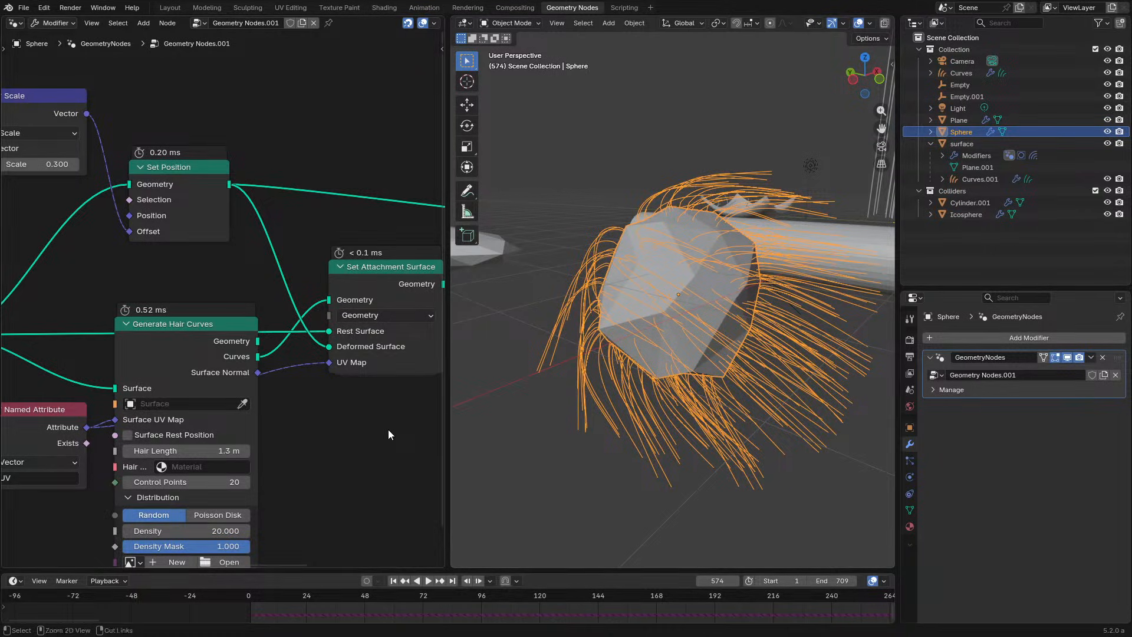
pyautogui.hotkey('ctrl', 'space')
pyautogui.scroll(-4, 370, 415)
pyautogui.moveTo(311, 379); pyautogui.dragTo(327, 380, button='middle')
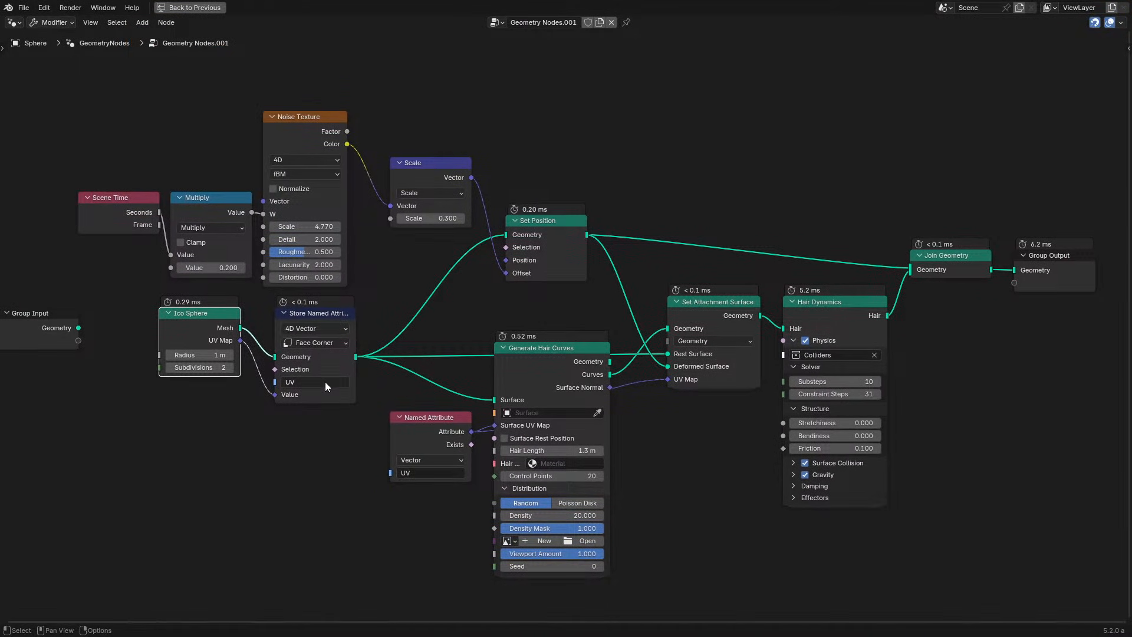
# Move the noise-driven displacement nodes, including Set Position, further up from the hair generation nodes.
pyautogui.moveTo(156, 462); pyautogui.dragTo(319, 310)
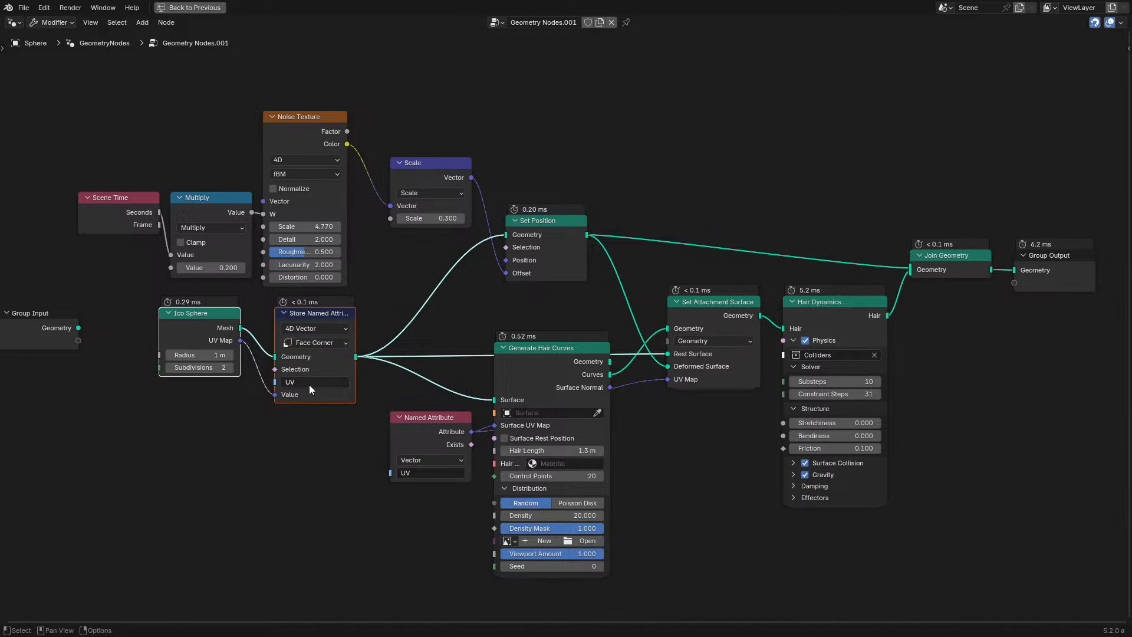
pyautogui.moveTo(87, 59); pyautogui.dragTo(542, 311)
pyautogui.press('g')
pyautogui.click(409, 149)
pyautogui.click(637, 348)
# Go through the Generate Hair Curves, Set Attachment Surface and Hair Dynamics nodes up to the Group Output.
pyautogui.moveTo(498, 354); pyautogui.dragTo(516, 325)
pyautogui.rightClick(515, 317)
pyautogui.moveTo(562, 377); pyautogui.dragTo(516, 317)
pyautogui.rightClick(516, 317)
pyautogui.moveTo(723, 320); pyautogui.dragTo(730, 339)
pyautogui.rightClick(730, 339)
pyautogui.click(853, 310)
pyautogui.moveTo(853, 312); pyautogui.dragTo(741, 311)
pyautogui.rightClick(741, 311)
pyautogui.moveTo(890, 308); pyautogui.dragTo(586, 326, button='middle')
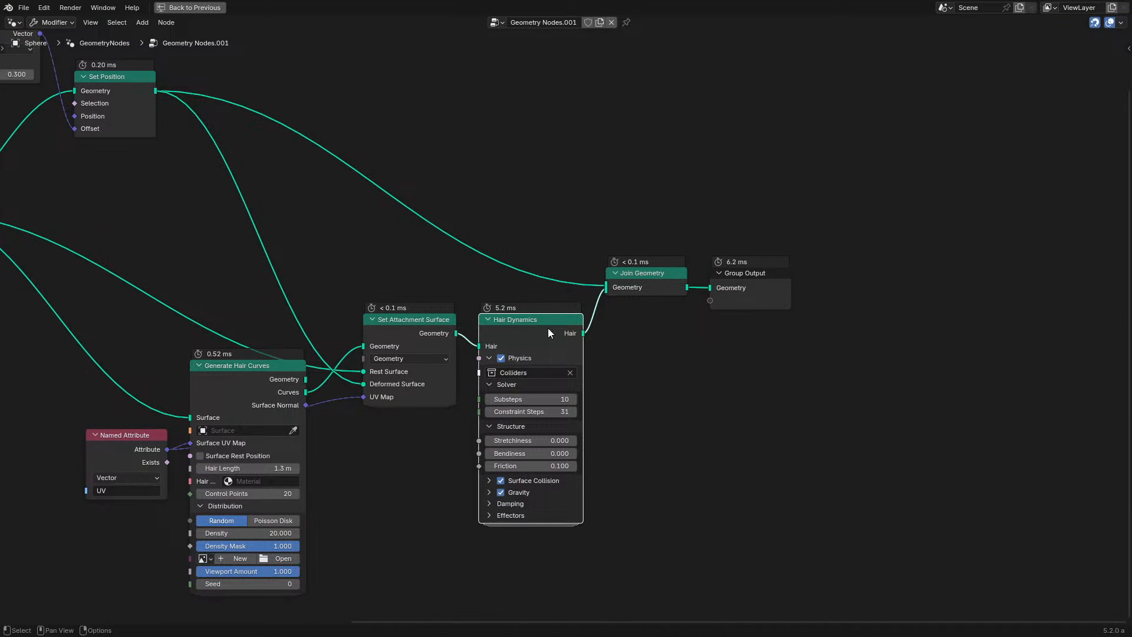
# Try moving the hair-covered sphere from several view angles to test how its simulated hair behaves.
pyautogui.hotkey('ctrl', 'space')
pyautogui.scroll(-3, 708, 307)
pyautogui.moveTo(739, 303); pyautogui.dragTo(719, 324, button='middle')
pyautogui.press('g')
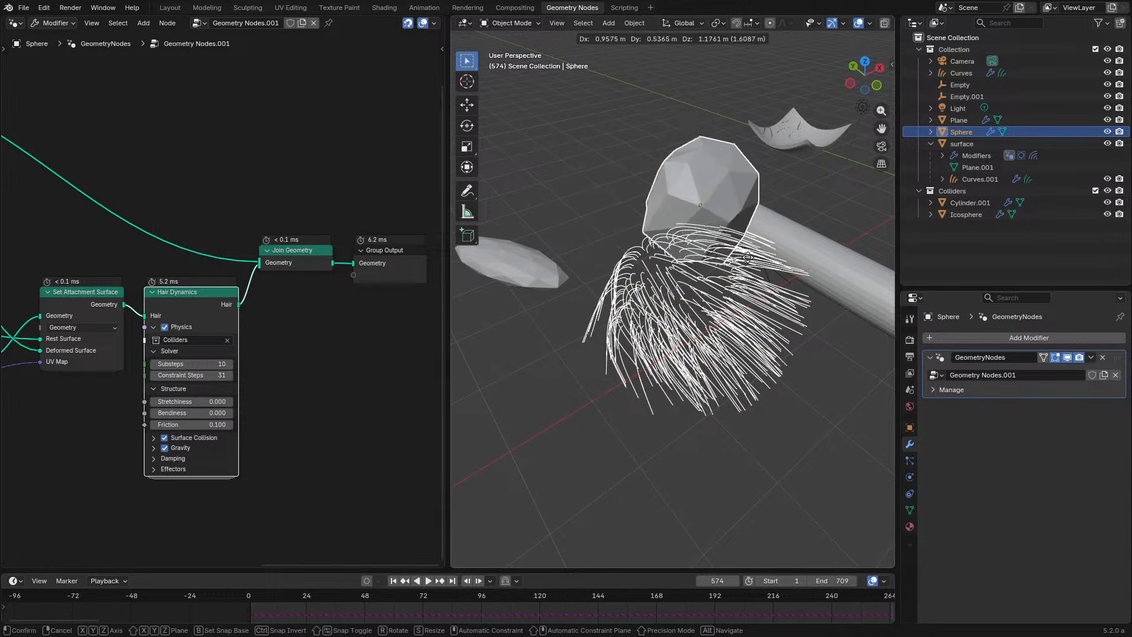
pyautogui.rightClick(743, 233)
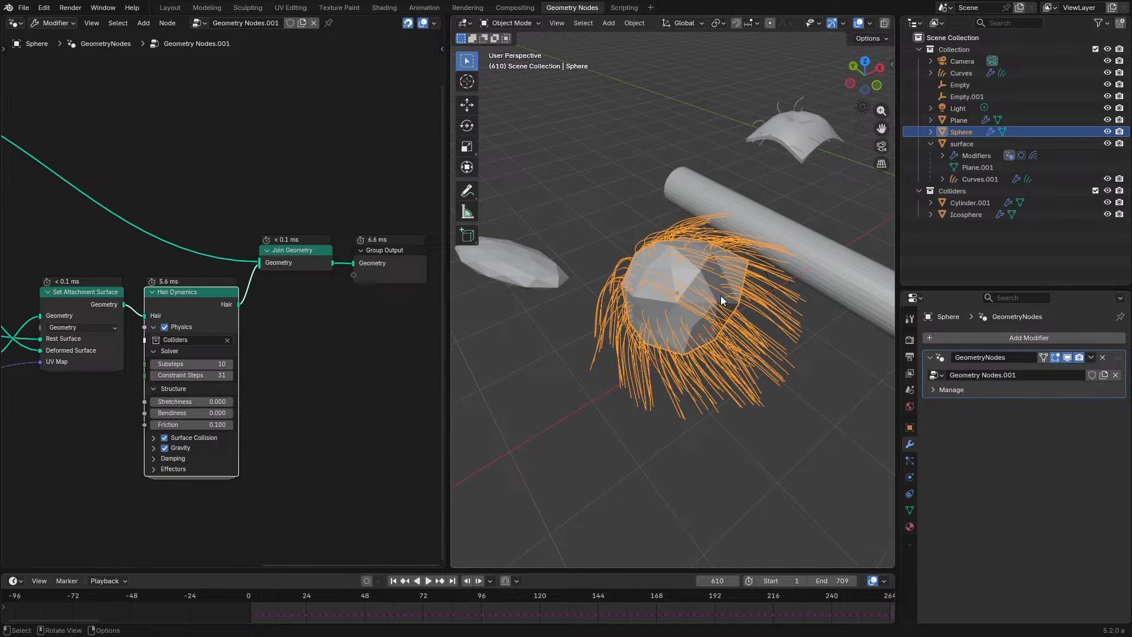
pyautogui.hotkey('ctrl', 'space')
pyautogui.moveTo(721, 296); pyautogui.dragTo(448, 265, button='middle')
pyautogui.press('g')
pyautogui.rightClick(718, 231)
pyautogui.moveTo(705, 269); pyautogui.dragTo(692, 280, button='middle')
pyautogui.hotkey('ctrl', 'space')
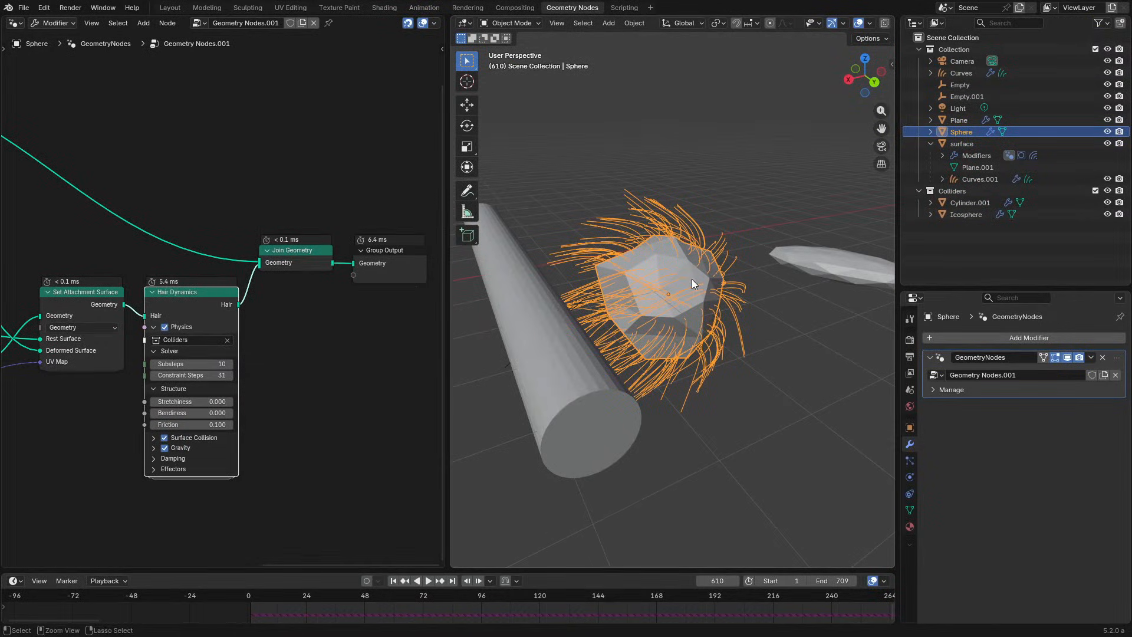
pyautogui.moveTo(800, 257); pyautogui.dragTo(756, 282, button='middle')
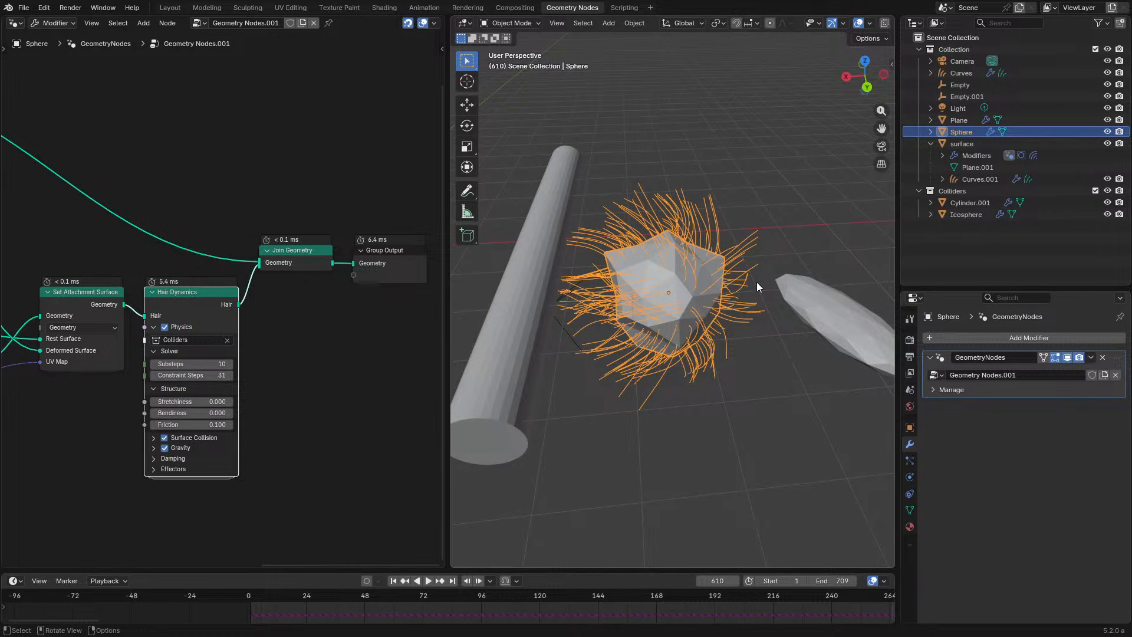
# Select the Curves.001 hair on the wavy surface, frame it, and view it together with its modifiers.
pyautogui.click(981, 180)
pyautogui.hotkey('ctrl', 'space')
pyautogui.press('KP_Decimal')
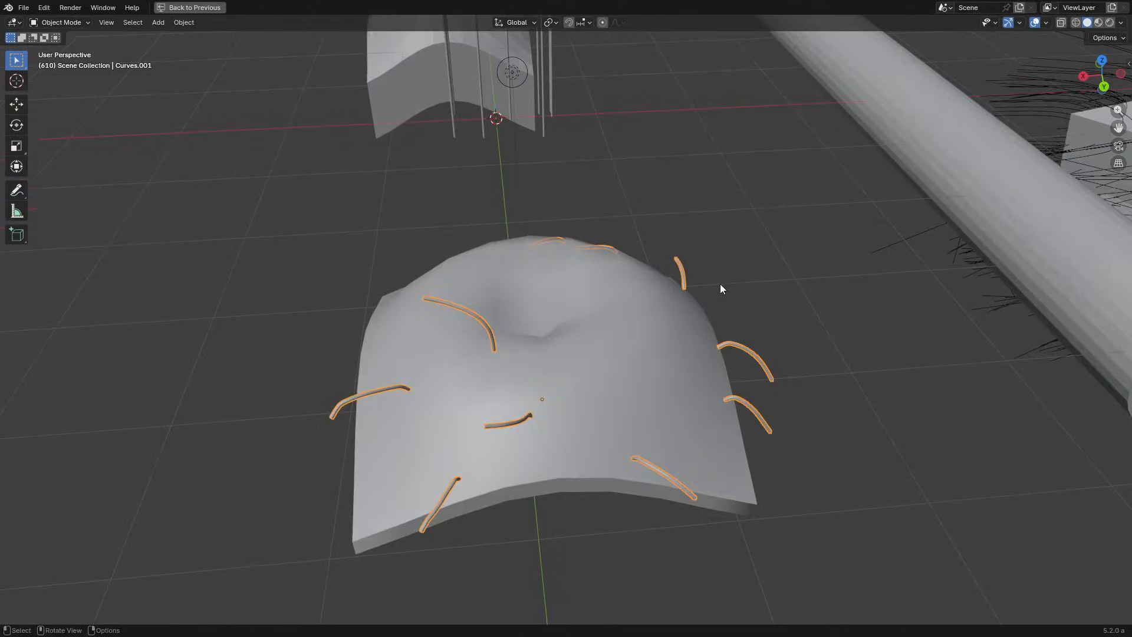
pyautogui.scroll(-3, 604, 331)
pyautogui.hotkey('ctrl', 'space')
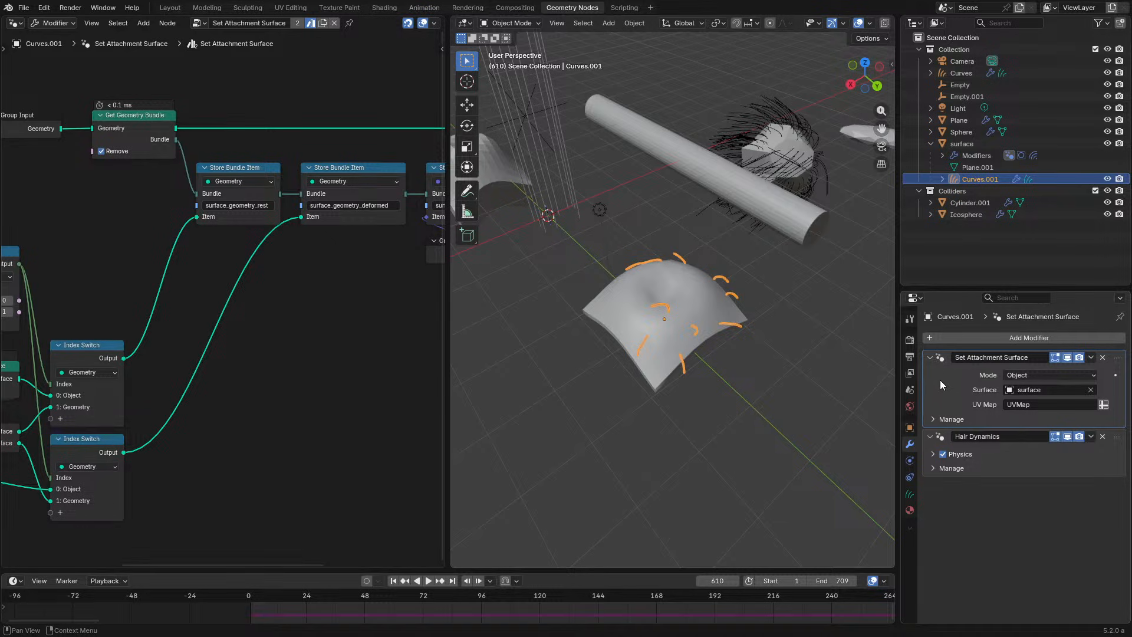
pyautogui.press('Tab')
pyautogui.press('Tab')
# Go back to frame 0 and turn off the viewport display of the surface object's Wave modifier.
pyautogui.moveTo(268, 593); pyautogui.dragTo(247, 596)
pyautogui.click(645, 282)
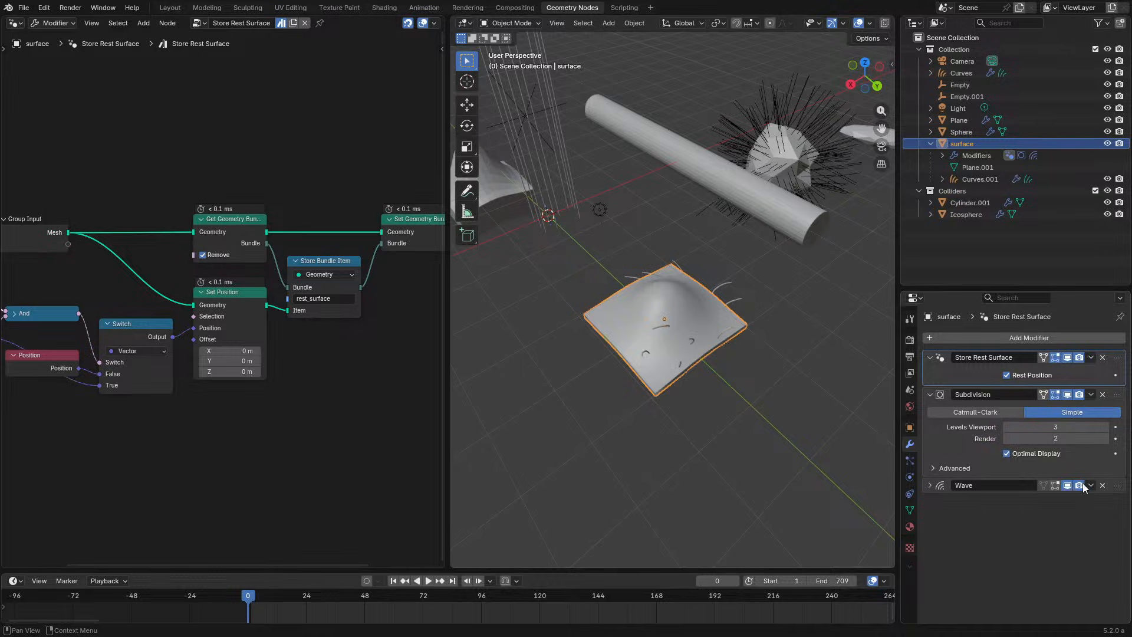
pyautogui.click(1067, 485)
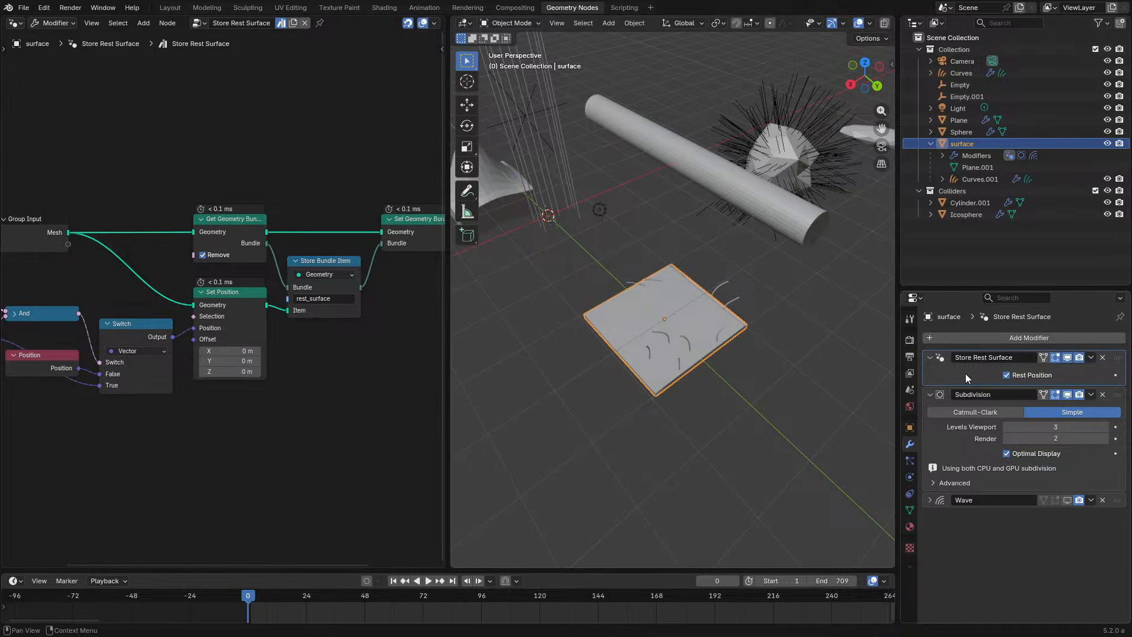
# Trace the Store Rest Surface node tree from its inputs to Set Geometry Bundle, moving the rest_surface Store Bundle Item node slightly up.
pyautogui.hotkey('ctrl', 'space')
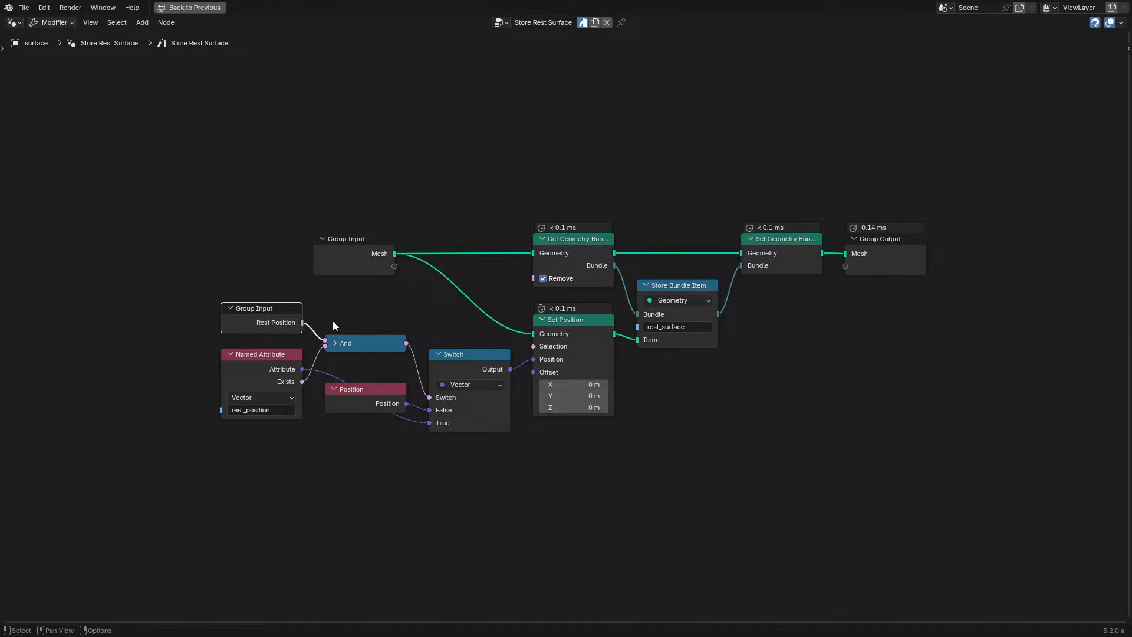
pyautogui.scroll(1, 332, 321)
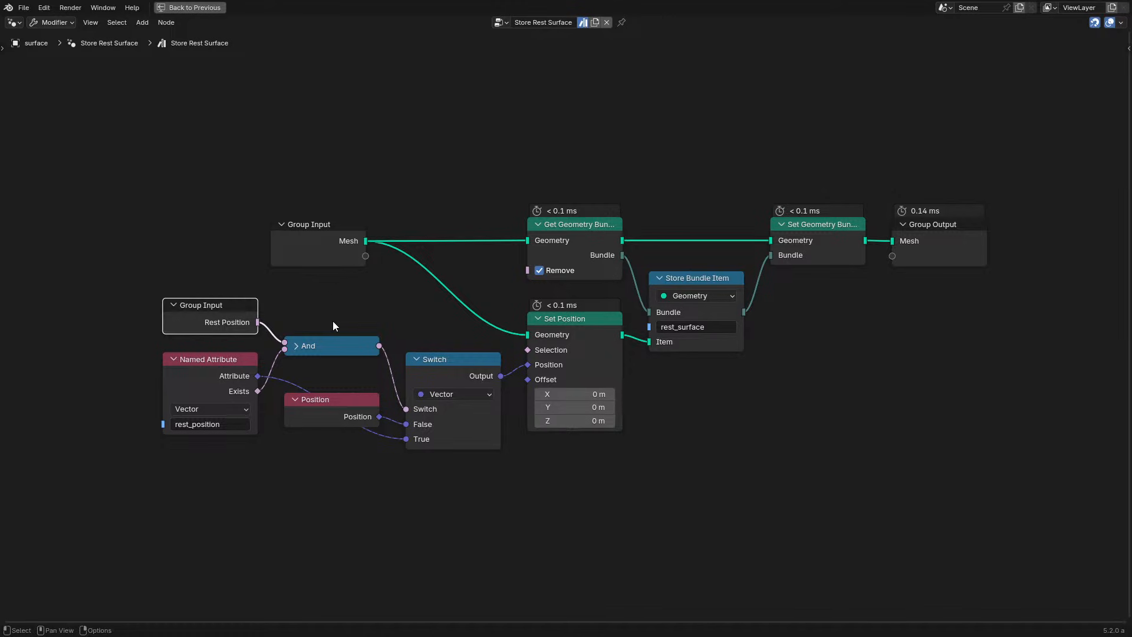
pyautogui.scroll(1, 188, 353)
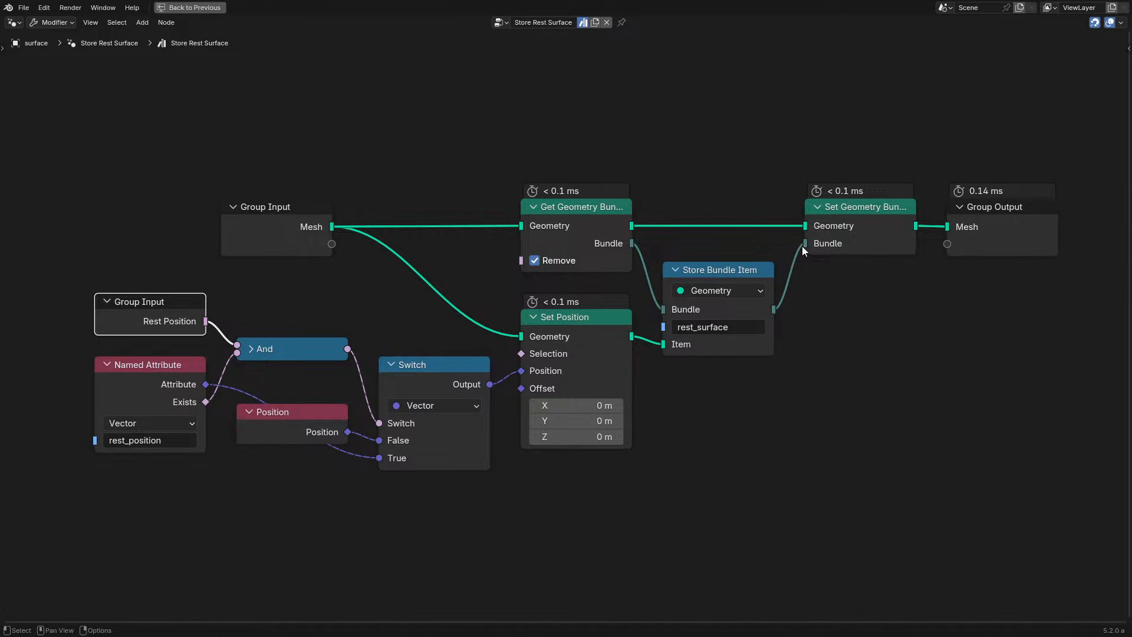
pyautogui.moveTo(72, 536); pyautogui.dragTo(616, 319)
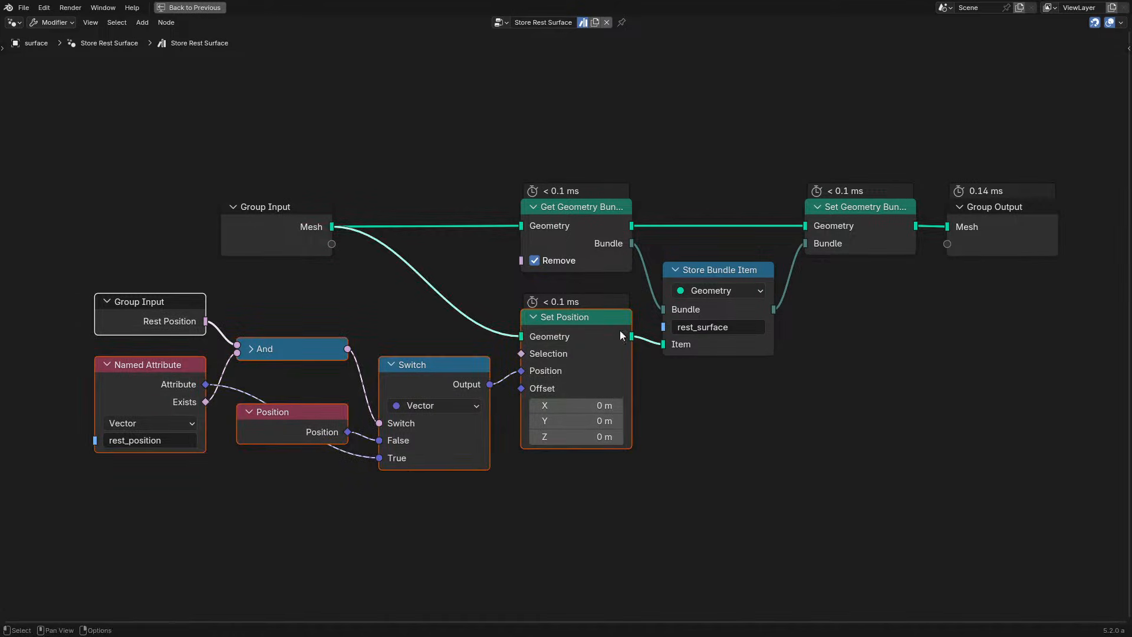
pyautogui.click(684, 434)
pyautogui.moveTo(703, 272); pyautogui.dragTo(710, 253)
pyautogui.click(702, 367)
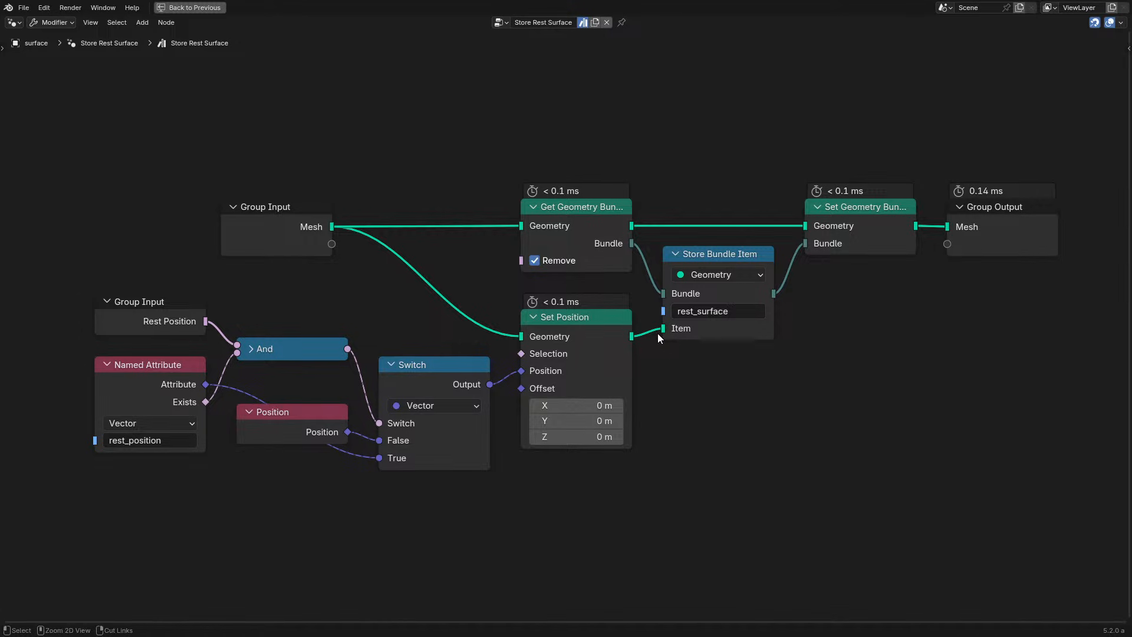
pyautogui.click(827, 238)
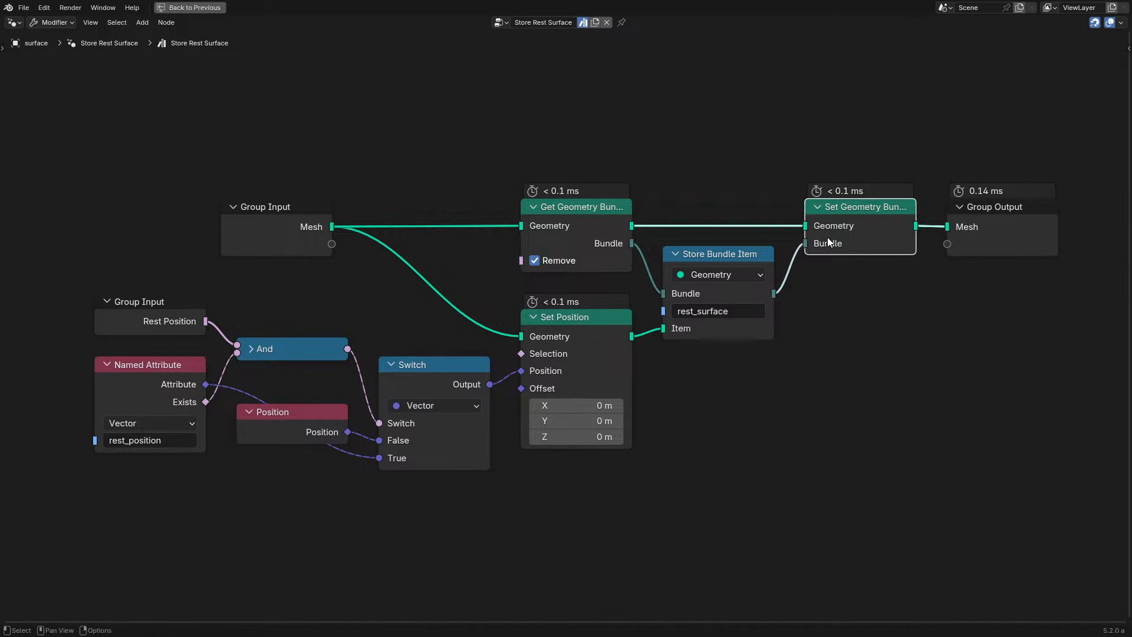
pyautogui.hotkey('ctrl', 'space')
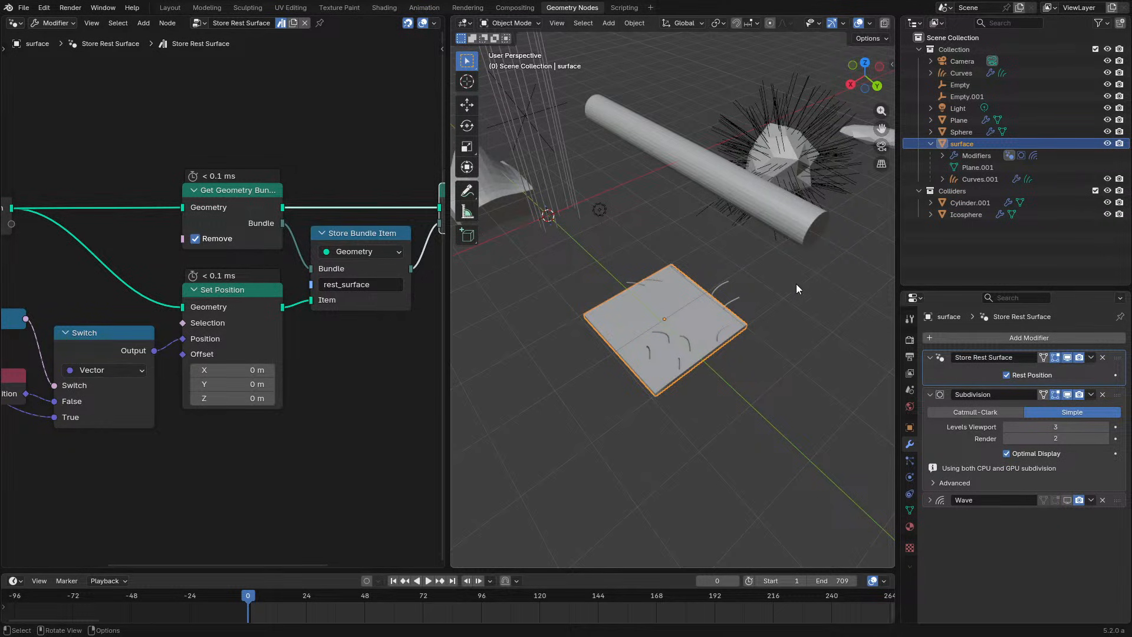
# View the Curves.001 hair in Edit Mode and check the Surface and UV Map settings in its curve data.
pyautogui.click(730, 283)
pyautogui.press('Tab')
pyautogui.scroll(3, 725, 396)
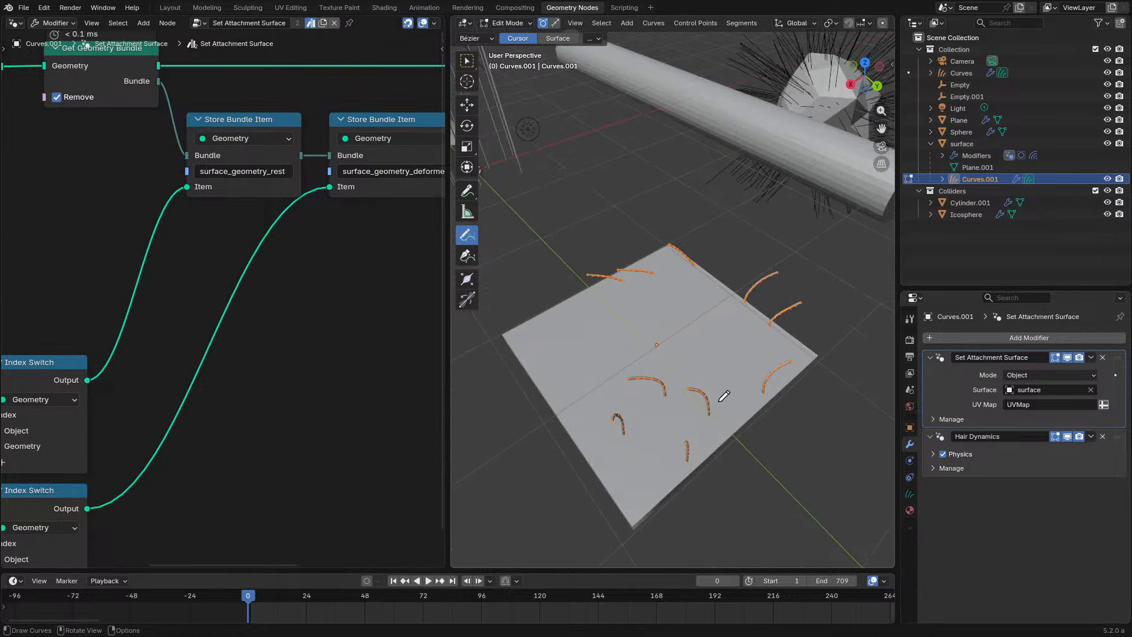
pyautogui.press('Tab')
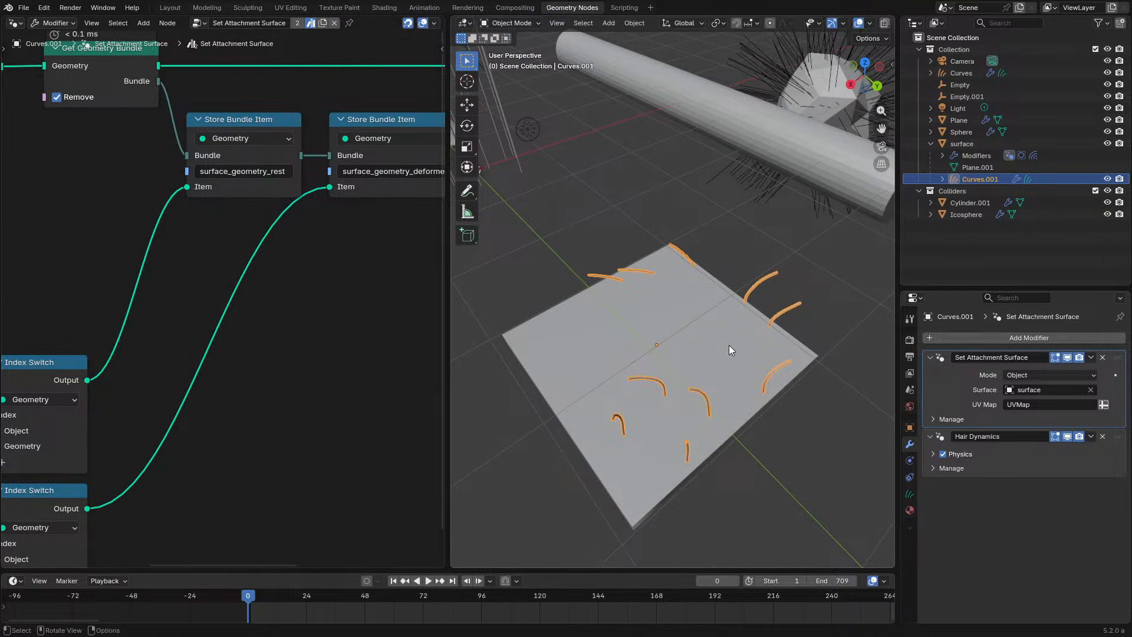
pyautogui.hotkey('ctrl', 'space')
pyautogui.hotkey('ctrl', 'space')
pyautogui.click(908, 507)
pyautogui.click(909, 494)
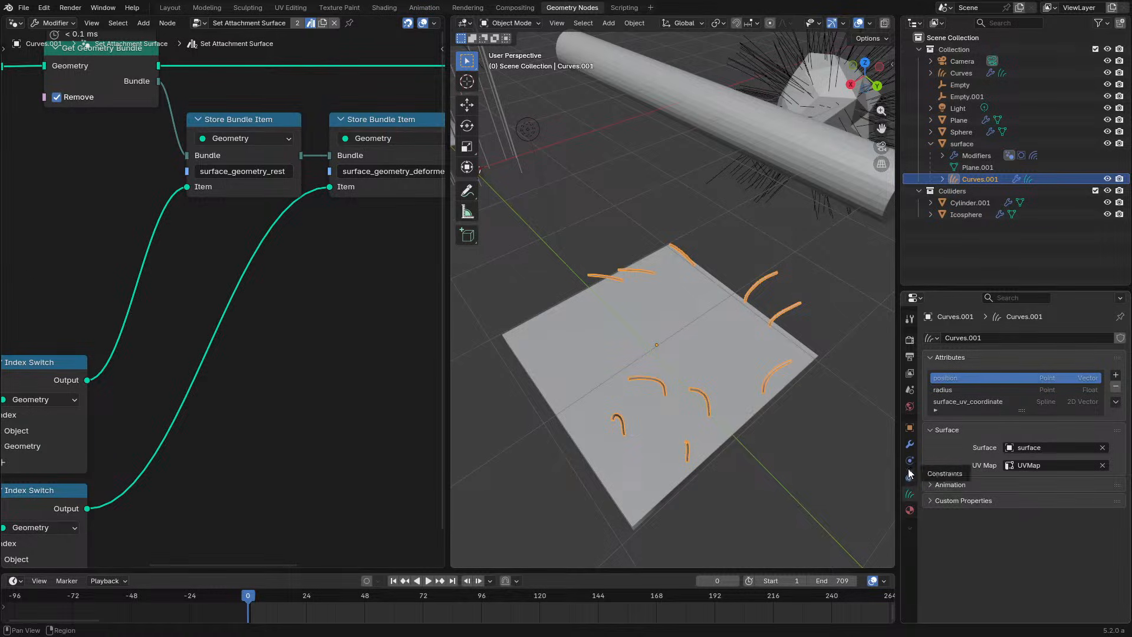
pyautogui.click(907, 441)
# Examine the whole Set Attachment Surface node group, including its UV Map input and the nested Get Rest Surface group.
pyautogui.hotkey('ctrl', 'space')
pyautogui.press('Home')
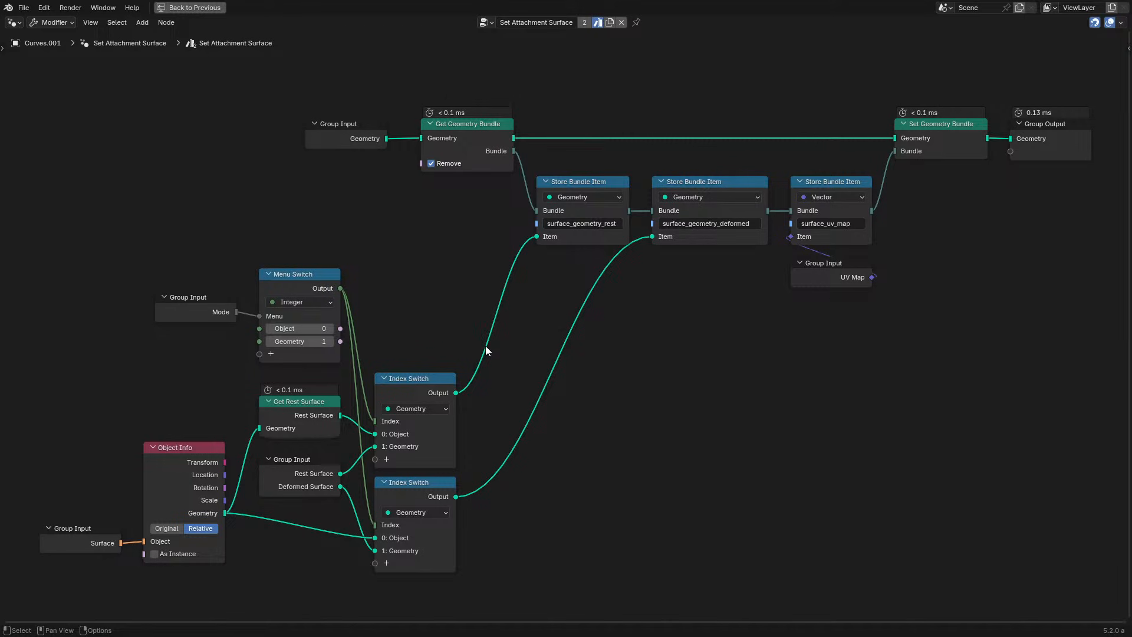
pyautogui.hotkey('ctrl', 'space')
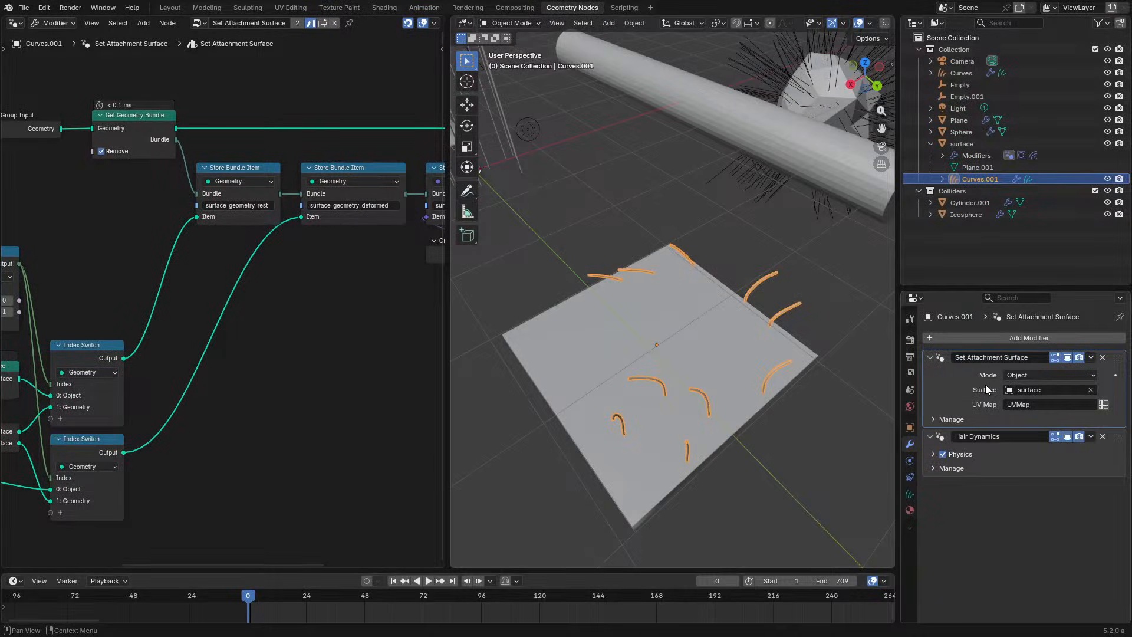
pyautogui.hotkey('ctrl', 'space')
pyautogui.moveTo(846, 266); pyautogui.dragTo(687, 316)
pyautogui.rightClick(686, 316)
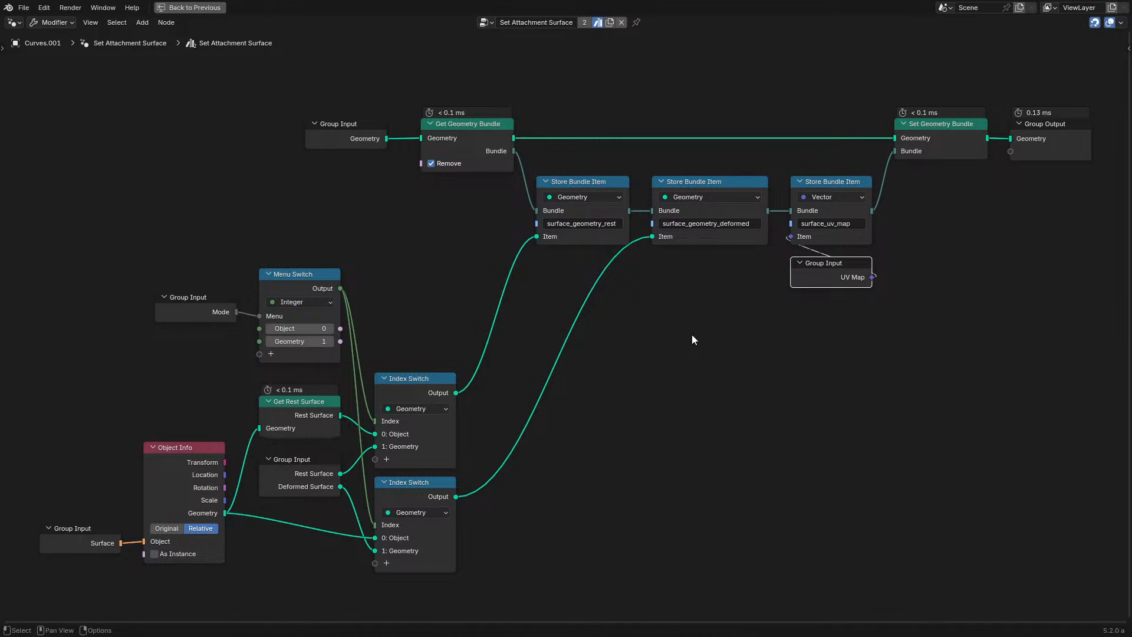
pyautogui.click(281, 423)
pyautogui.press('Tab')
pyautogui.press('Tab')
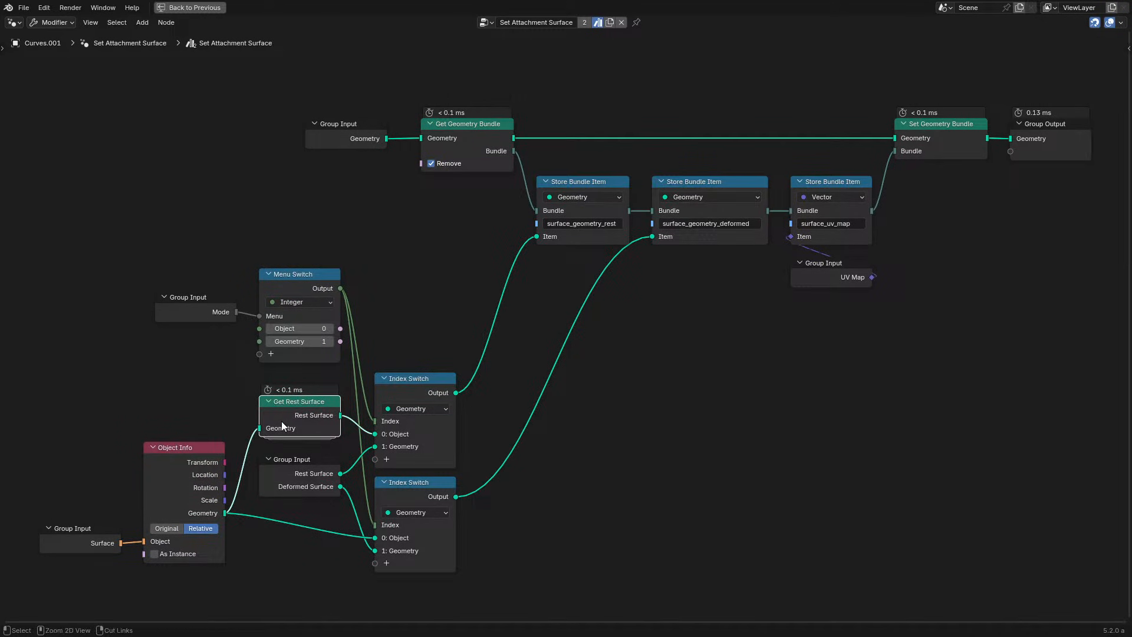
# Restore the split layout, bring the Store Bundle Item nodes into view, and play the hair animation on the flat surface.
pyautogui.hotkey('ctrl', 'space')
pyautogui.moveTo(355, 263); pyautogui.dragTo(240, 306, button='middle')
pyautogui.press('space')
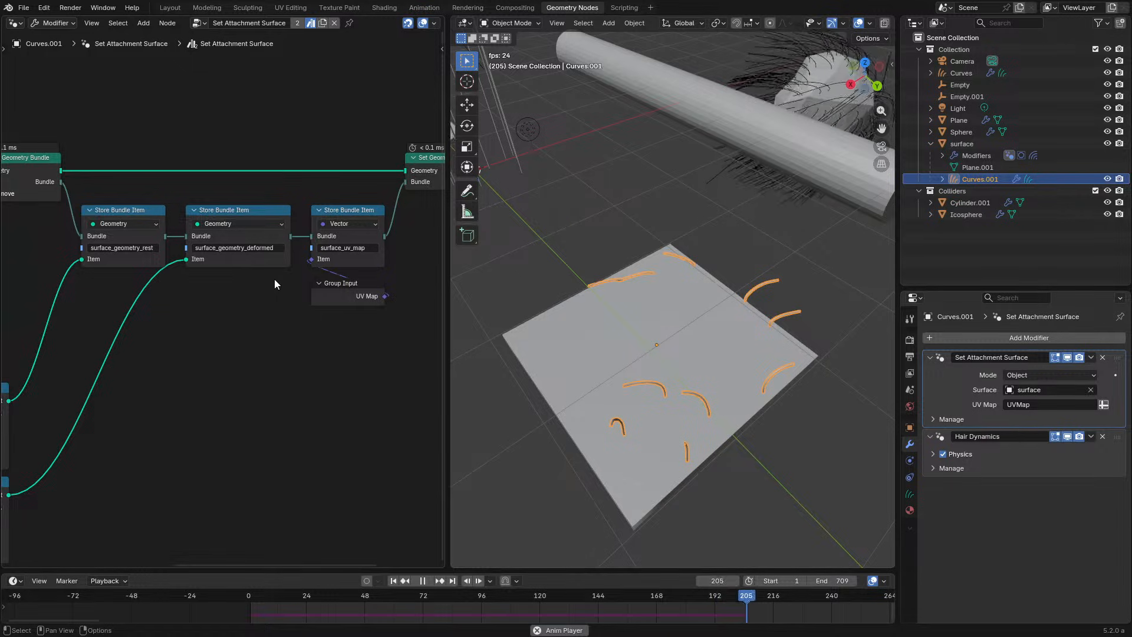
# View the playing Curves.001 hair animation on the surface from several angles, from above and close up along the strands.
pyautogui.scroll(1, 274, 278)
pyautogui.moveTo(691, 405); pyautogui.dragTo(702, 374, button='middle')
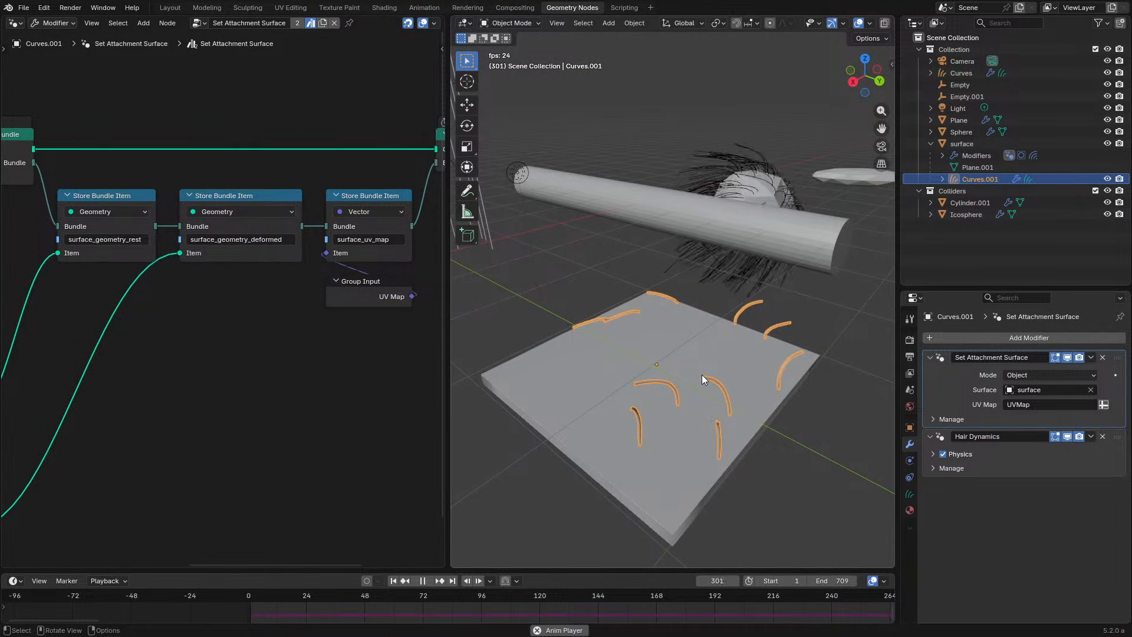
pyautogui.moveTo(702, 374); pyautogui.dragTo(759, 397, button='middle')
pyautogui.press('space')
pyautogui.moveTo(673, 430); pyautogui.dragTo(714, 348, button='middle')
pyautogui.press('space')
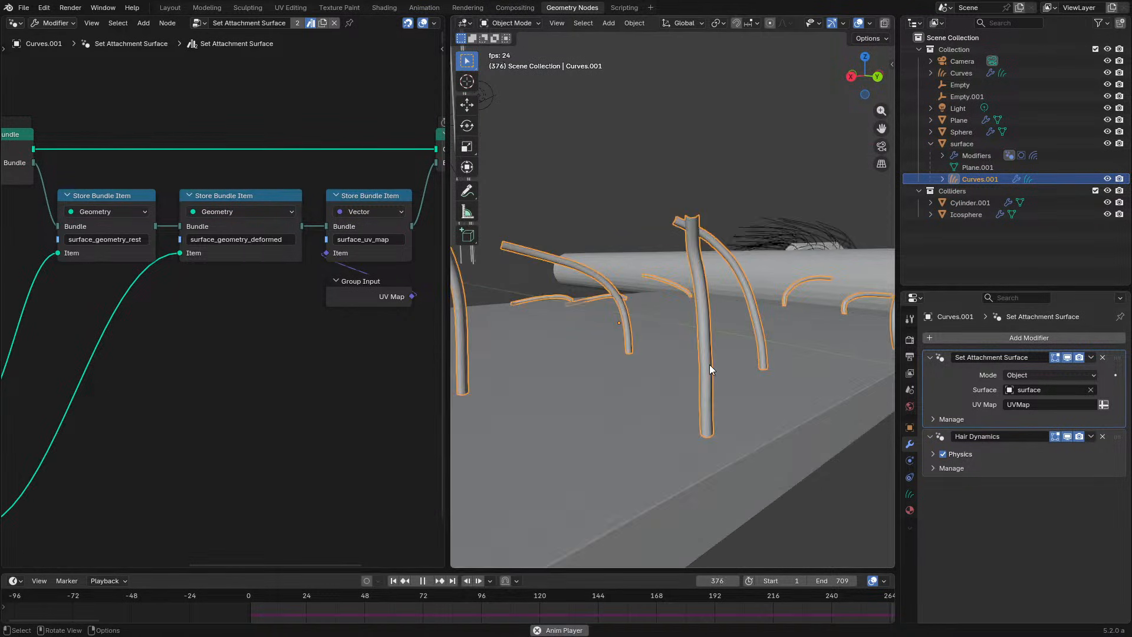
pyautogui.scroll(3, 738, 380)
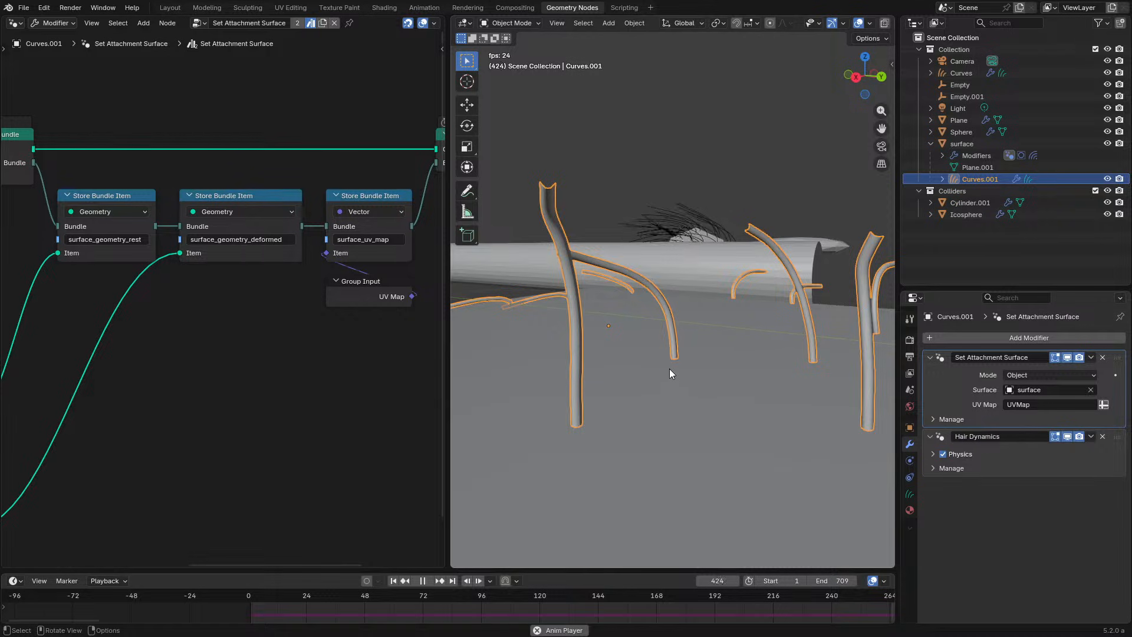
pyautogui.scroll(-4, 670, 371)
# Check the surface object's mesh data for Add Rest Position and UV Maps, and the Curves.001 hair's Surface settings and modifiers.
pyautogui.click(668, 391)
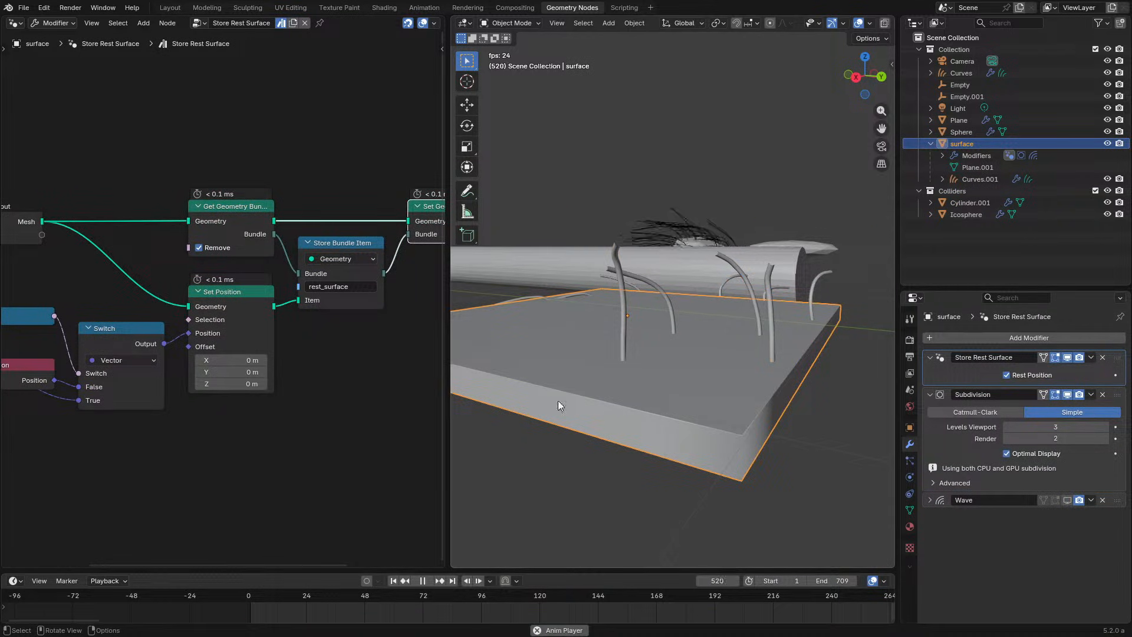
pyautogui.click(910, 511)
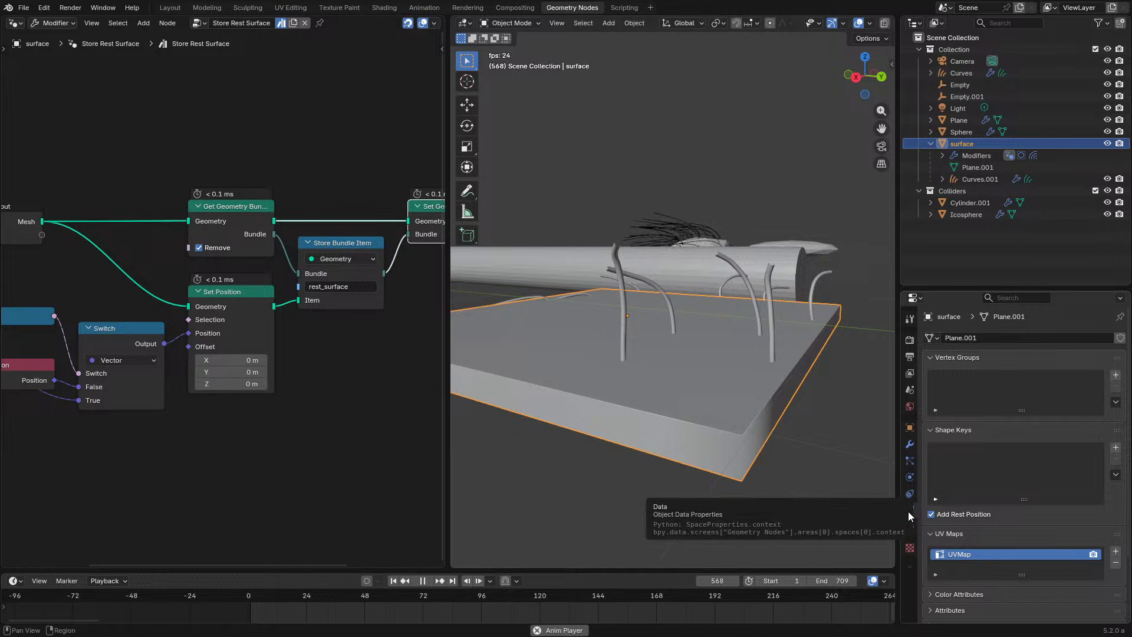
pyautogui.scroll(2, 724, 336)
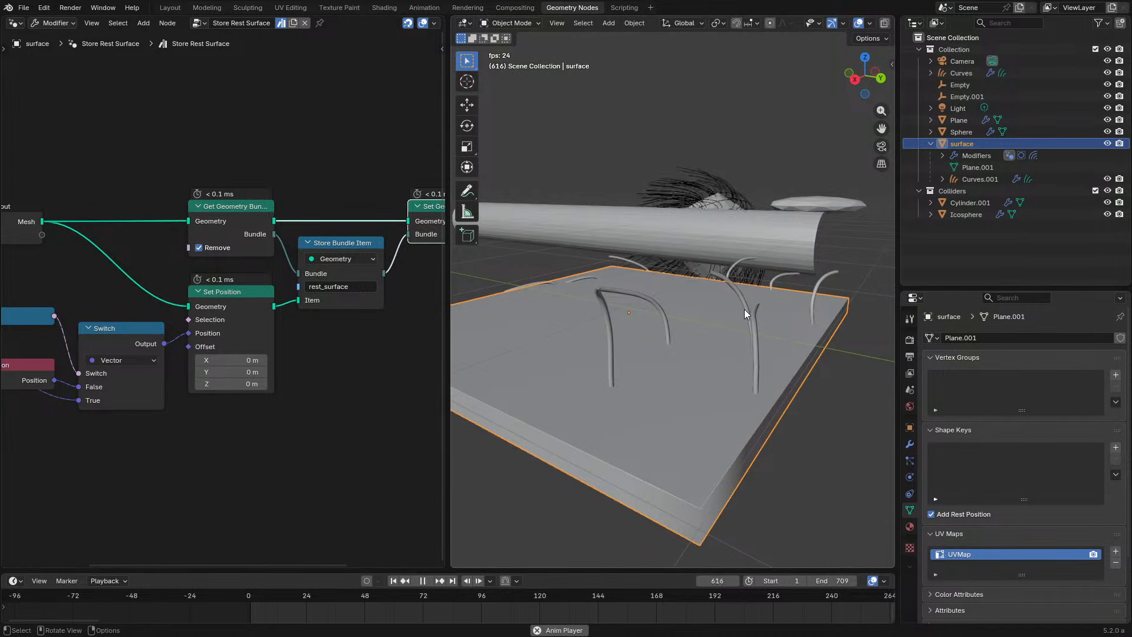
pyautogui.click(745, 310)
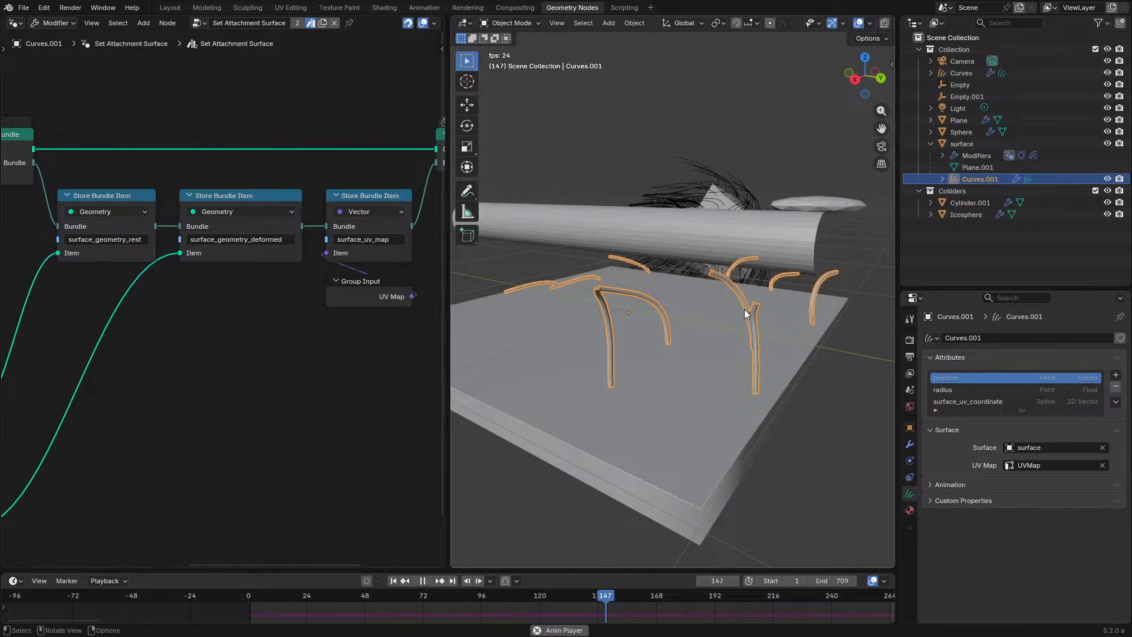
pyautogui.moveTo(744, 309); pyautogui.dragTo(718, 267, button='middle')
pyautogui.press('space')
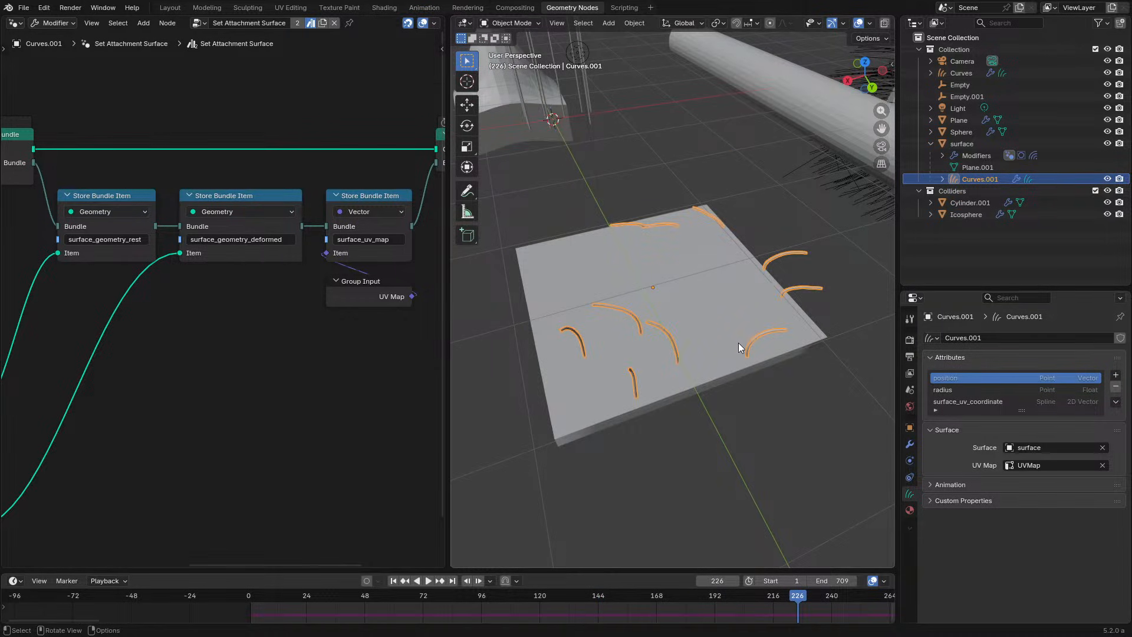
pyautogui.click(910, 444)
# Select the hairy Sphere and examine its node tree from Ico Sphere through Generate Hair Curves and Set Attachment Surface to Hair Dynamics.
pyautogui.scroll(-2, 723, 292)
pyautogui.keyDown('shift'); pyautogui.moveTo(729, 281); pyautogui.dragTo(490, 379, button='middle'); pyautogui.keyUp('shift')
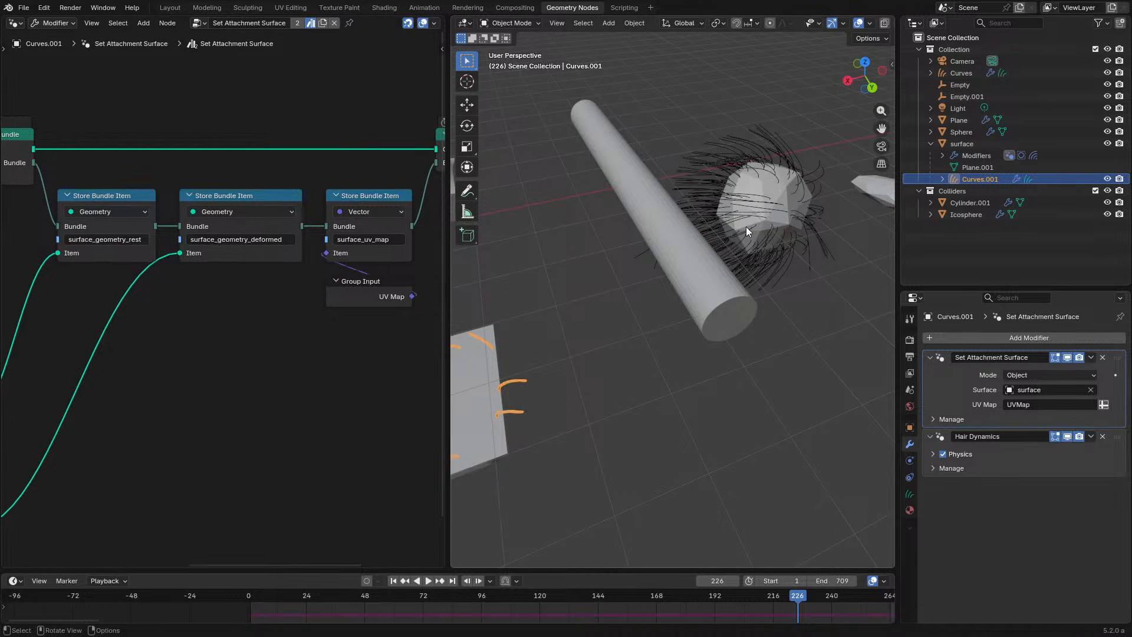
pyautogui.click(746, 229)
pyautogui.scroll(-4, 319, 391)
pyautogui.hotkey('ctrl', 'space')
pyautogui.moveTo(254, 374); pyautogui.dragTo(558, 385, button='middle')
pyautogui.scroll(2, 558, 385)
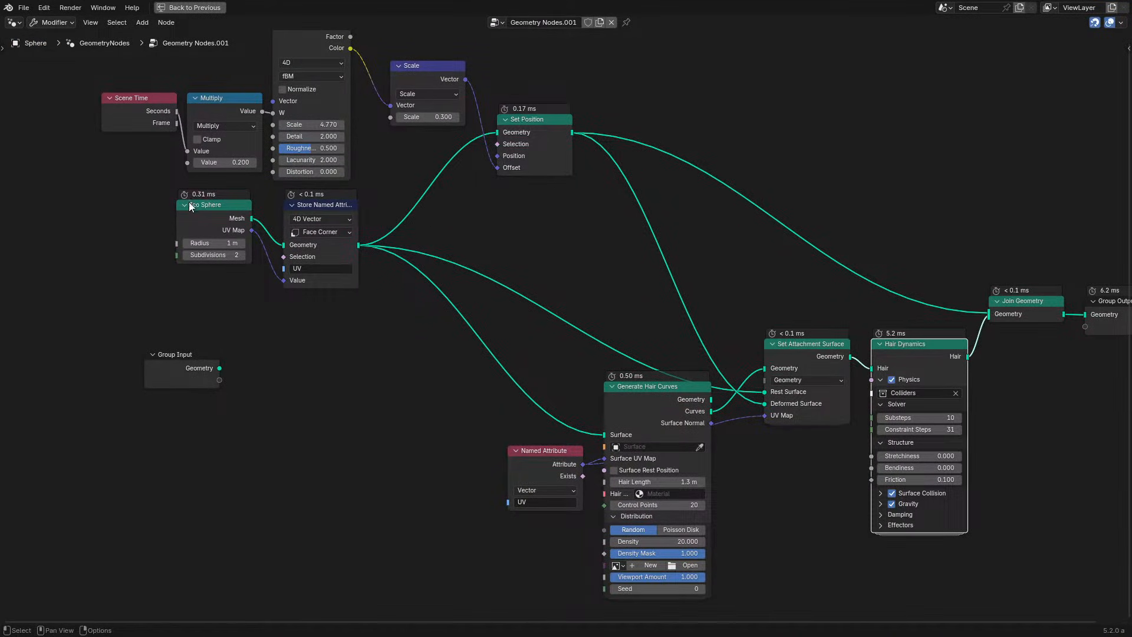
pyautogui.moveTo(436, 308); pyautogui.dragTo(953, 558)
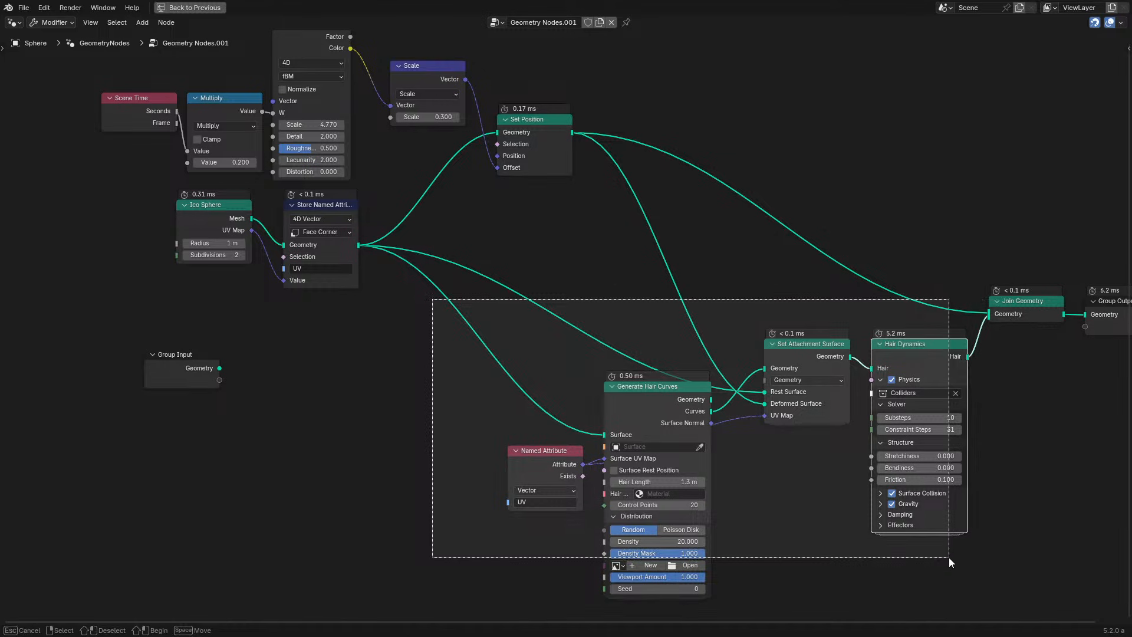
pyautogui.press('g')
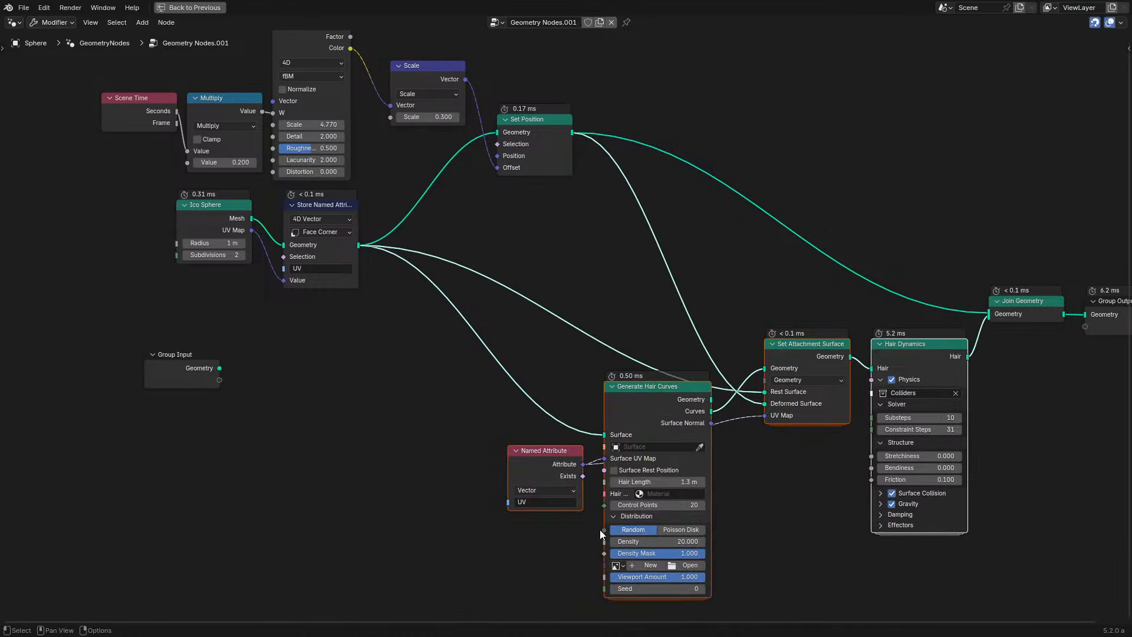
pyautogui.click(600, 530)
# Duplicate the Sphere in place and convert the duplicate to a curves object.
pyautogui.hotkey('ctrl', 'space')
pyautogui.hotkey('shift', 'd')
pyautogui.press('Escape')
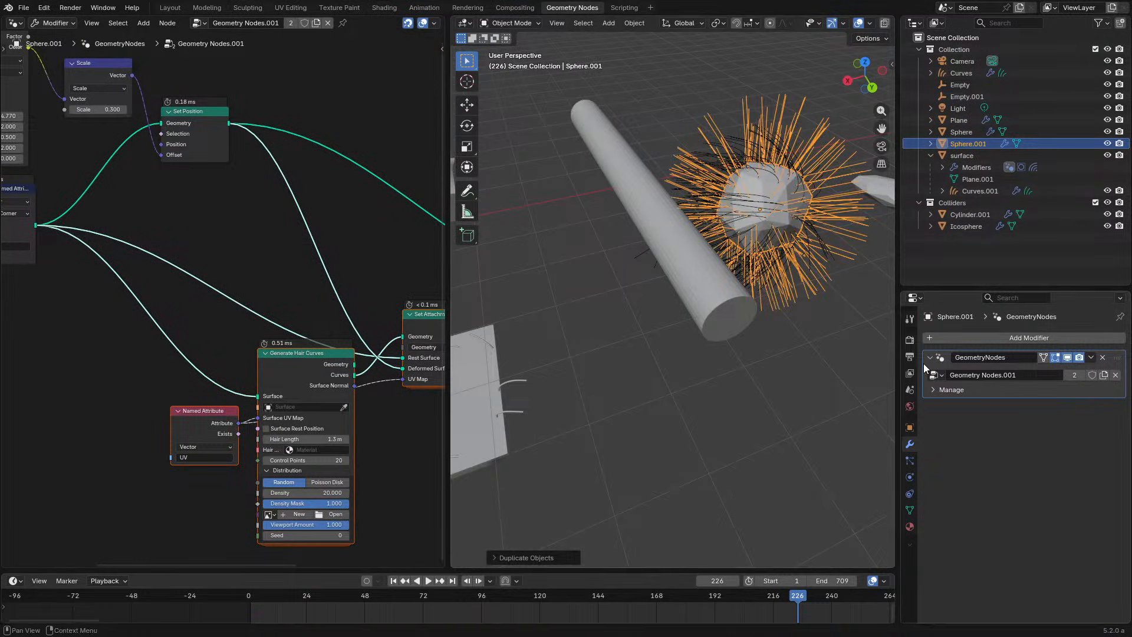
pyautogui.press('F3')
pyautogui.write('conver')
pyautogui.press('Down')
pyautogui.press('Down')
pyautogui.press('Return')
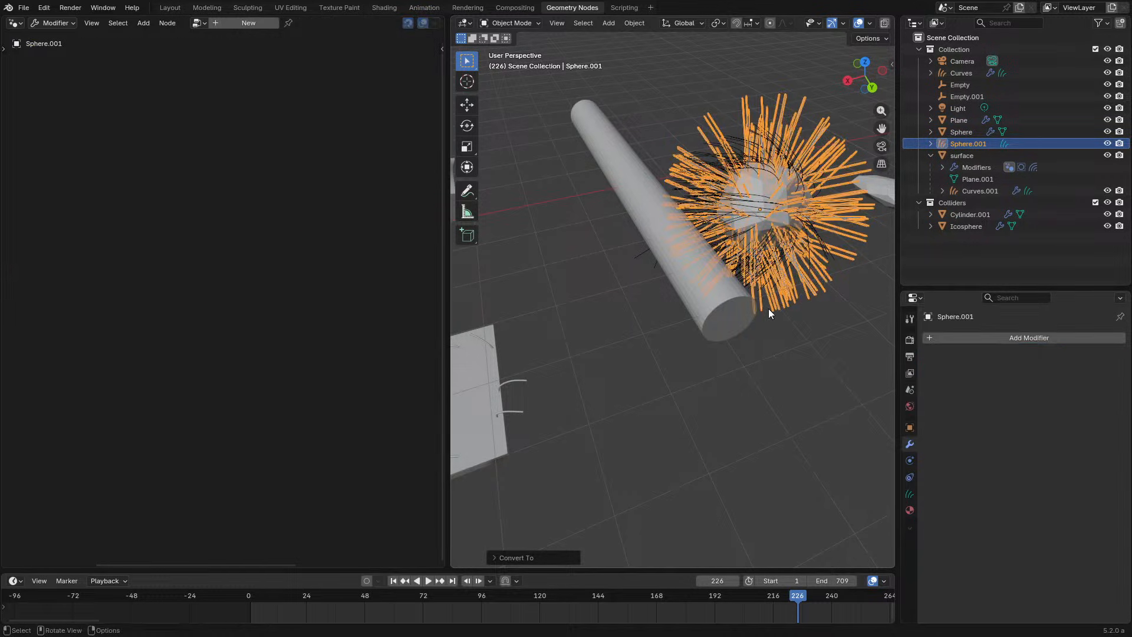
# View the converted Sphere.001 curves up close and briefly play the animation against the original hair.
pyautogui.keyDown('shift'); pyautogui.moveTo(742, 243); pyautogui.dragTo(669, 299, button='middle'); pyautogui.keyUp('shift')
pyautogui.press('g')
pyautogui.rightClick(727, 227)
pyautogui.keyDown('ctrl'); pyautogui.moveTo(727, 226); pyautogui.dragTo(726, 312, button='middle'); pyautogui.keyUp('ctrl')
pyautogui.press('space')
pyautogui.press('space')
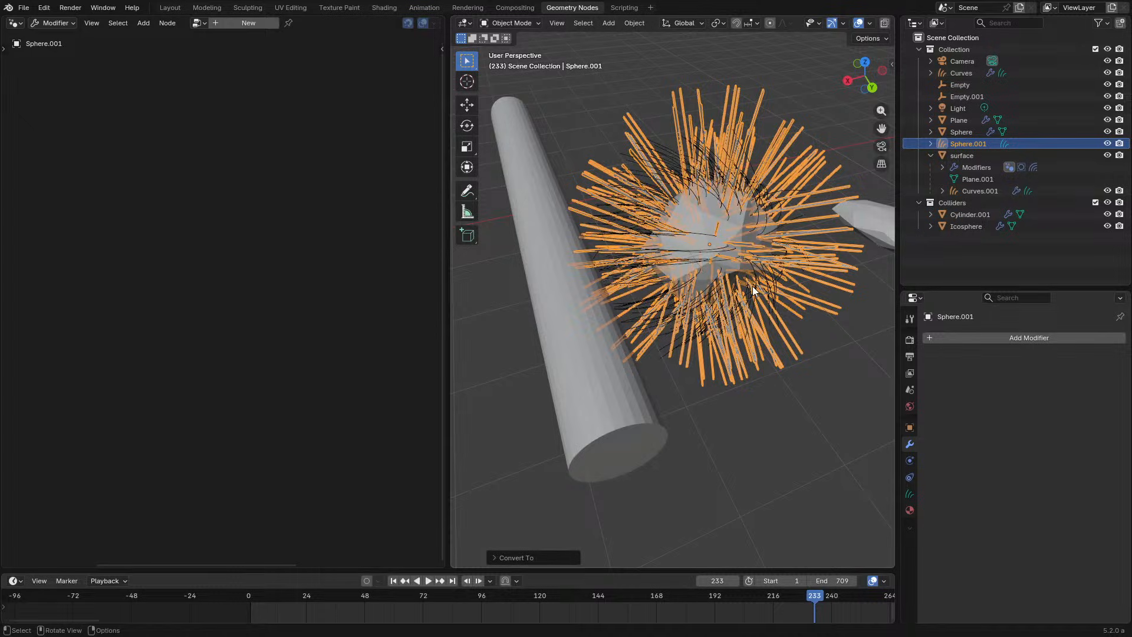
# Route the Set Position geometry of the original Sphere's node tree directly to the Group Output, bypassing the hair.
pyautogui.click(753, 286)
pyautogui.click(729, 250)
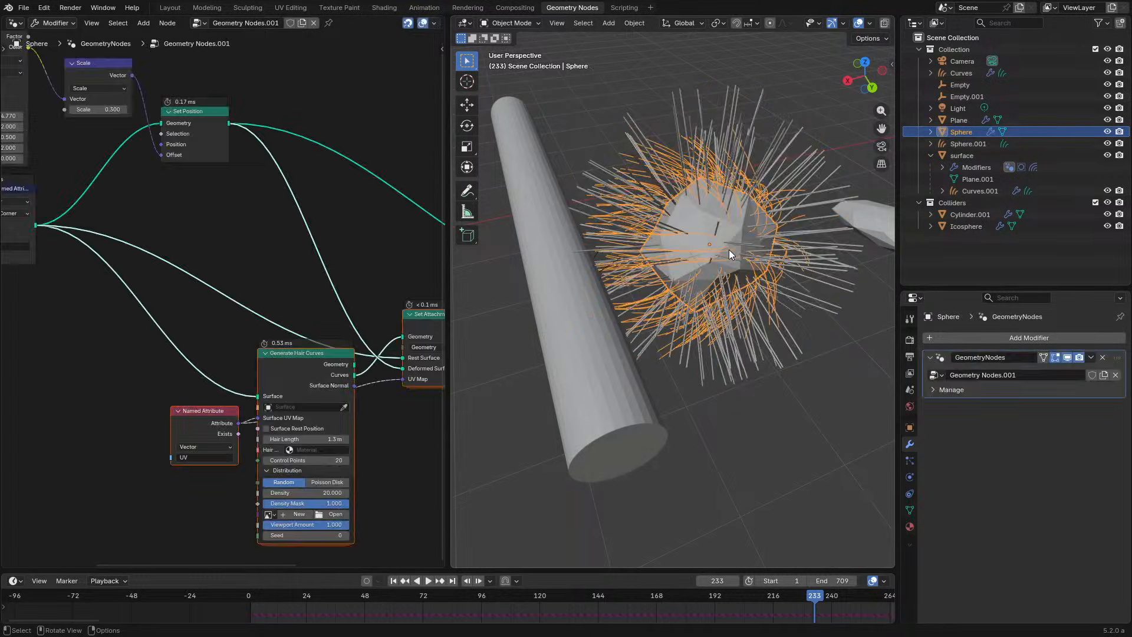
pyautogui.hotkey('ctrl', 'space')
pyautogui.press('Home')
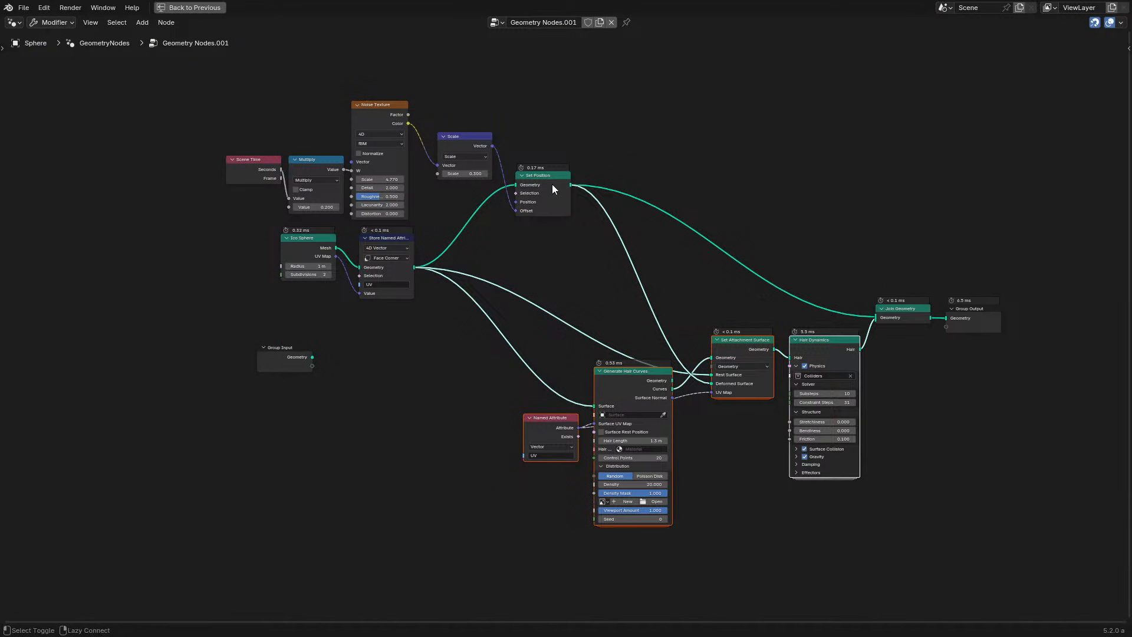
pyautogui.keyDown('alt'); pyautogui.keyDown('shift'); pyautogui.click(569, 184); pyautogui.keyUp('shift'); pyautogui.keyUp('alt')
# Copy the Set Attachment Surface, Hair Dynamics and Named Attribute nodes from the Sphere's node tree and restore the split layout.
pyautogui.moveTo(499, 327); pyautogui.dragTo(857, 530)
pyautogui.keyDown('shift'); pyautogui.click(823, 347); pyautogui.keyUp('shift')
pyautogui.scroll(6, 824, 340)
pyautogui.moveTo(837, 303); pyautogui.dragTo(558, 300, button='middle')
pyautogui.click(558, 300)
pyautogui.moveTo(558, 300); pyautogui.dragTo(742, 432)
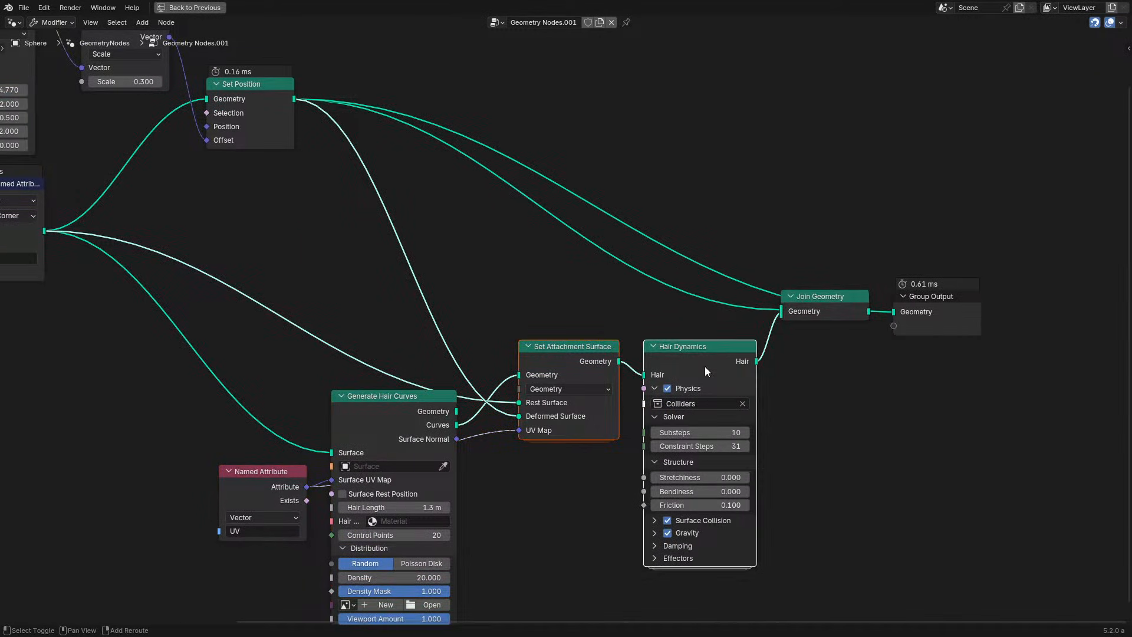
pyautogui.keyDown('shift'); pyautogui.click(285, 486); pyautogui.keyUp('shift')
pyautogui.hotkey('ctrl', 'c')
pyautogui.hotkey('ctrl', 'space')
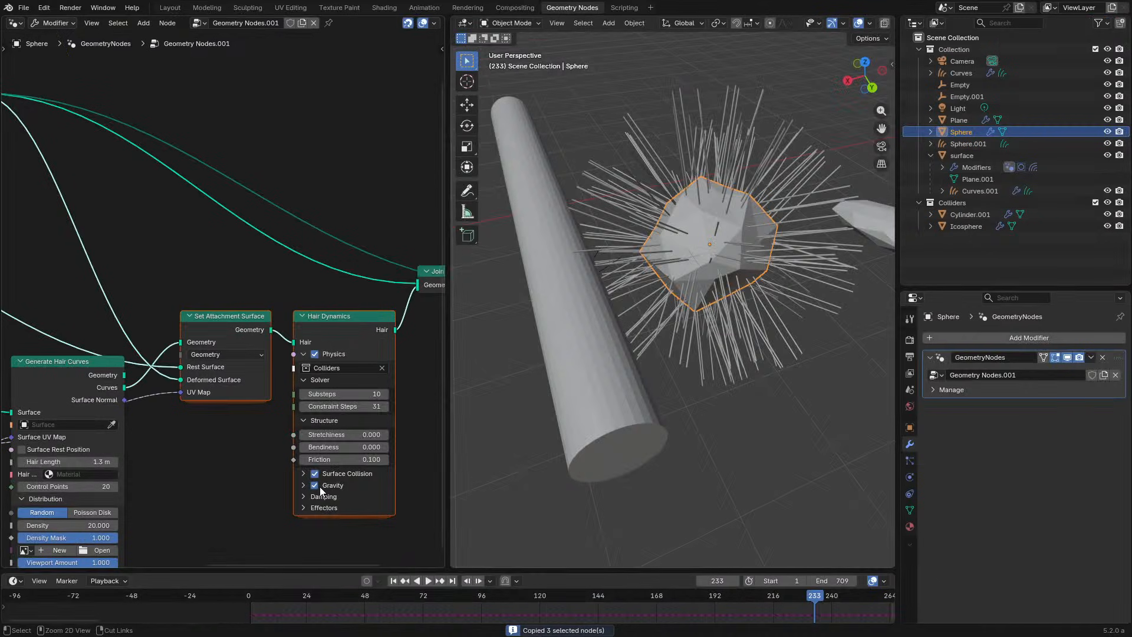
# Create a new geometry node tree on the Sphere.001 curves and paste the copied nodes into it.
pyautogui.moveTo(777, 255); pyautogui.dragTo(767, 318, button='middle')
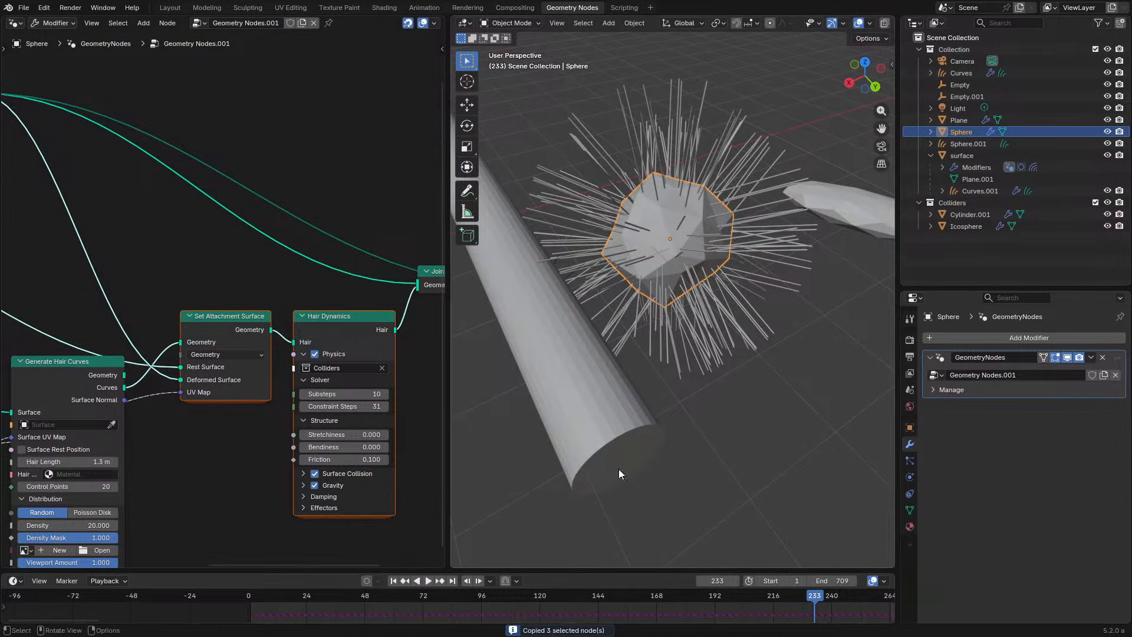
pyautogui.click(713, 330)
pyautogui.click(250, 25)
pyautogui.hotkey('ctrl', 'v')
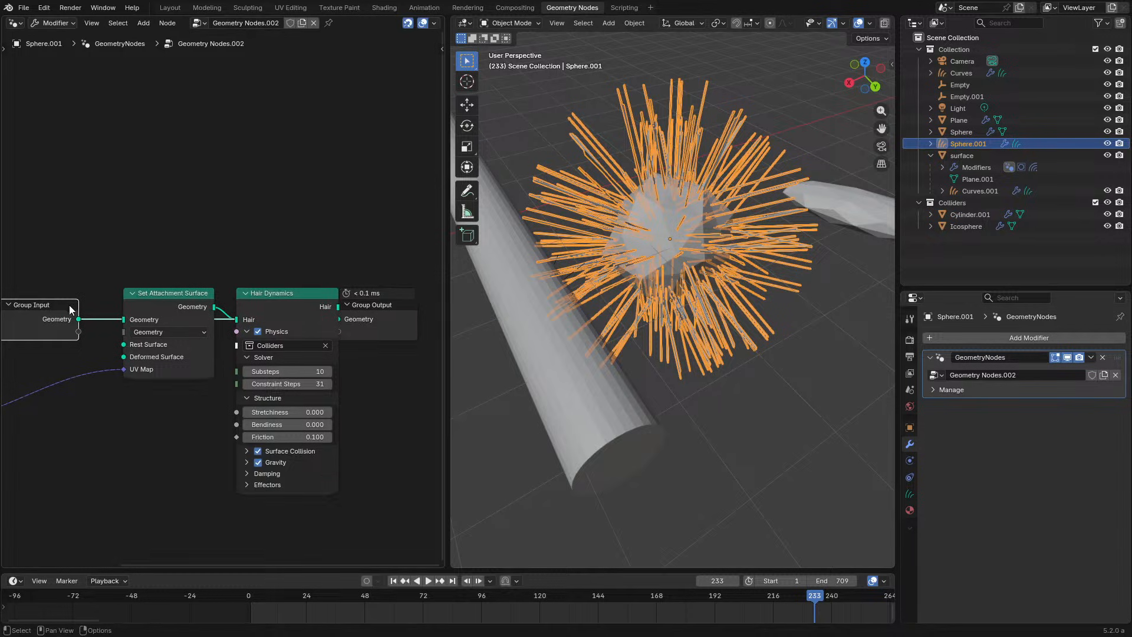
# Place Set Attachment Surface and Hair Dynamics between Group Input and Group Output, and move the UV Named Attribute node below Group Input.
pyautogui.click(79, 314)
pyautogui.moveTo(38, 232); pyautogui.dragTo(274, 416)
pyautogui.press('g')
pyautogui.click(230, 422)
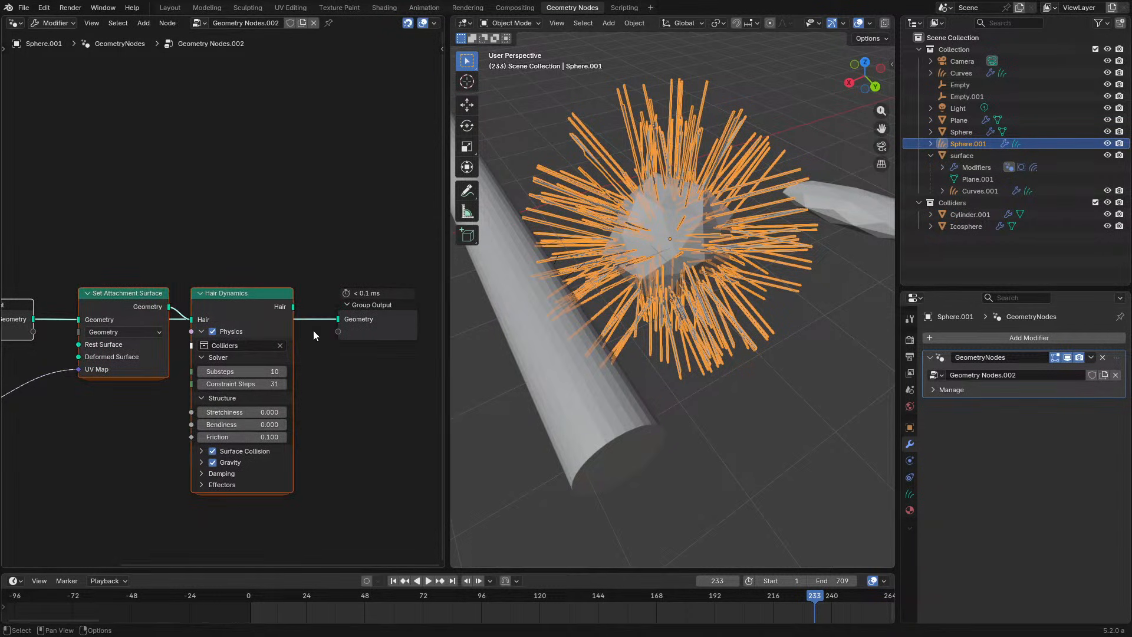
pyautogui.moveTo(128, 425); pyautogui.dragTo(345, 411, button='middle')
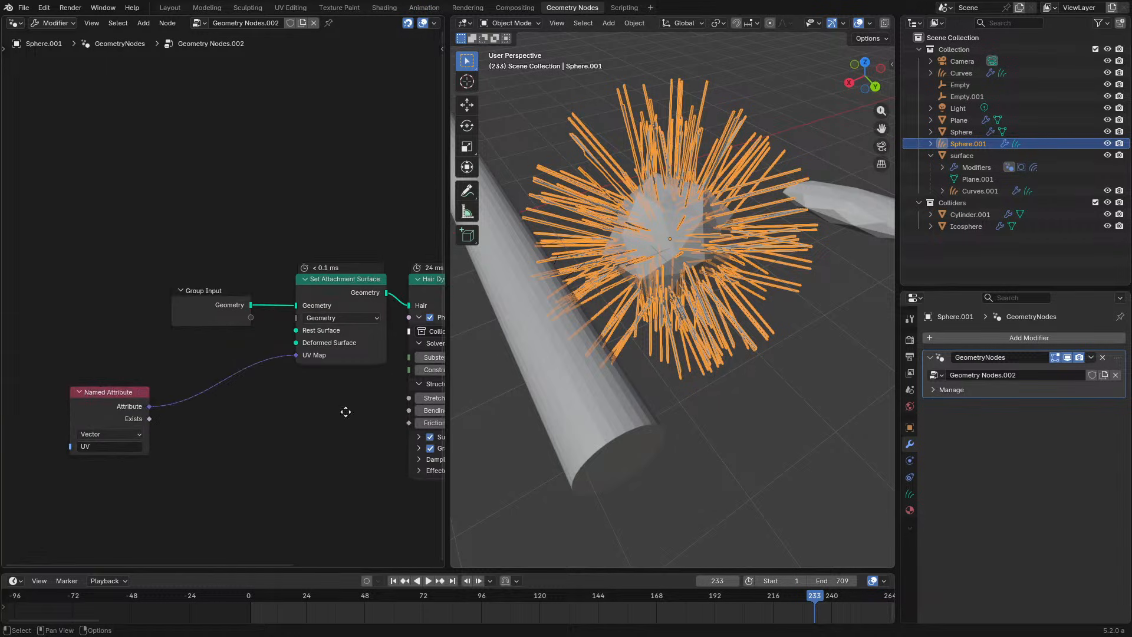
pyautogui.moveTo(114, 408); pyautogui.dragTo(193, 442)
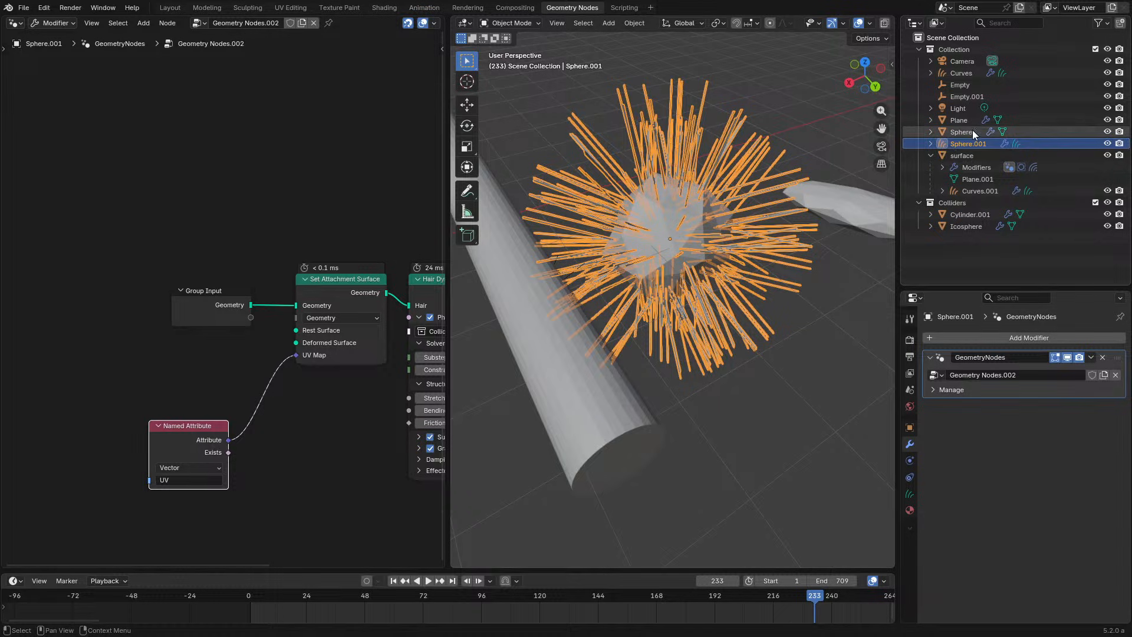
# Add an Object Info node for the Sphere, connect its geometry to Rest Surface and Deformed Surface, and briefly play the animation.
pyautogui.click(657, 243)
pyautogui.click(750, 216)
pyautogui.moveTo(967, 132); pyautogui.dragTo(34, 305)
pyautogui.moveTo(120, 388); pyautogui.dragTo(296, 343)
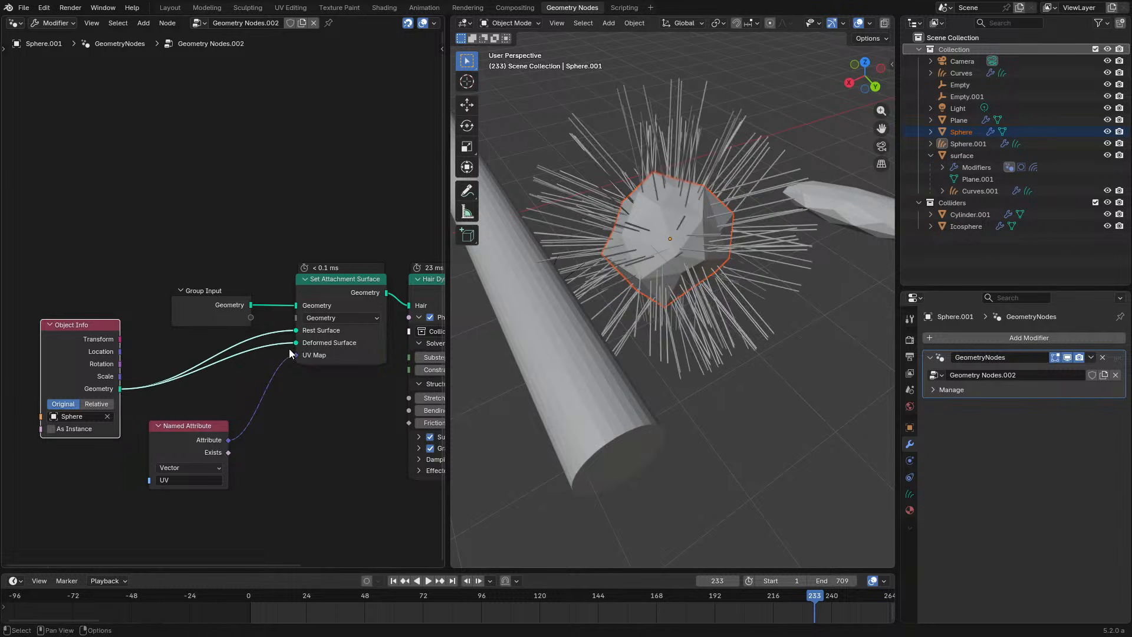
pyautogui.press('space')
pyautogui.press('space')
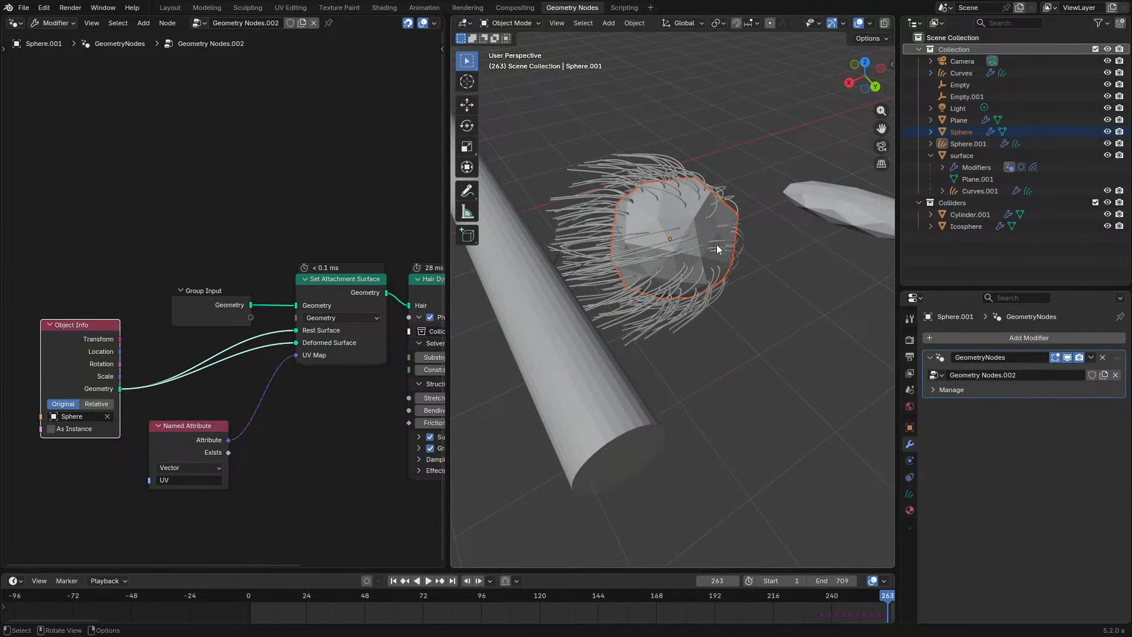
# Examine how the Sphere's node tree feeds Set Attachment Surface, and inspect that group and its nested Get Rest Surface group.
pyautogui.click(705, 291)
pyautogui.click(705, 263)
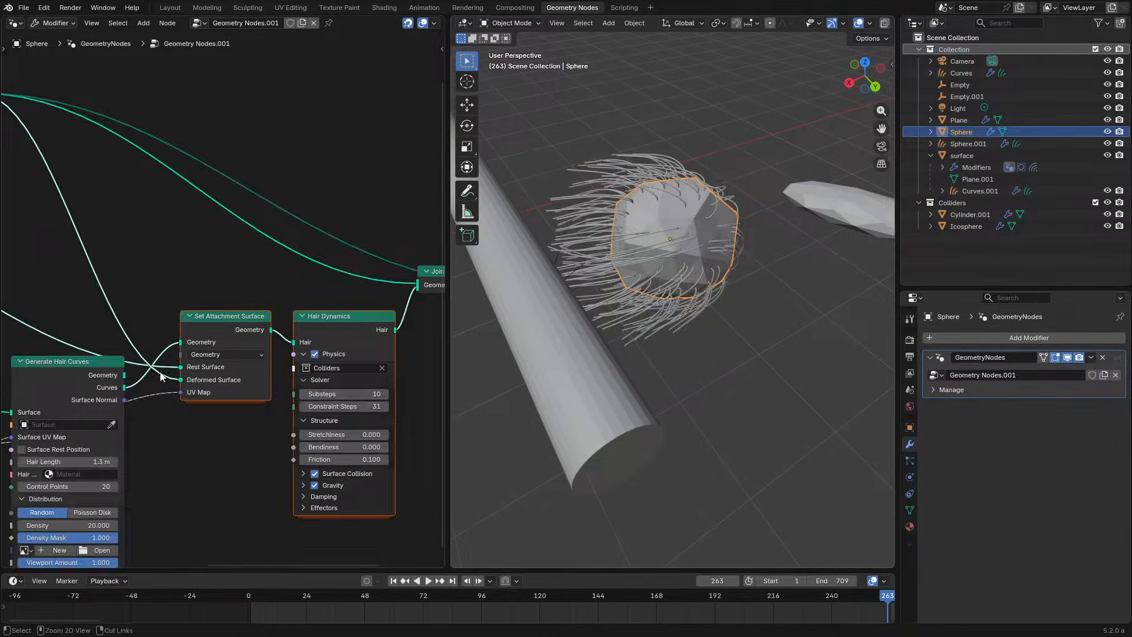
pyautogui.hotkey('ctrl', 'space')
pyautogui.moveTo(217, 365); pyautogui.dragTo(470, 389, button='middle')
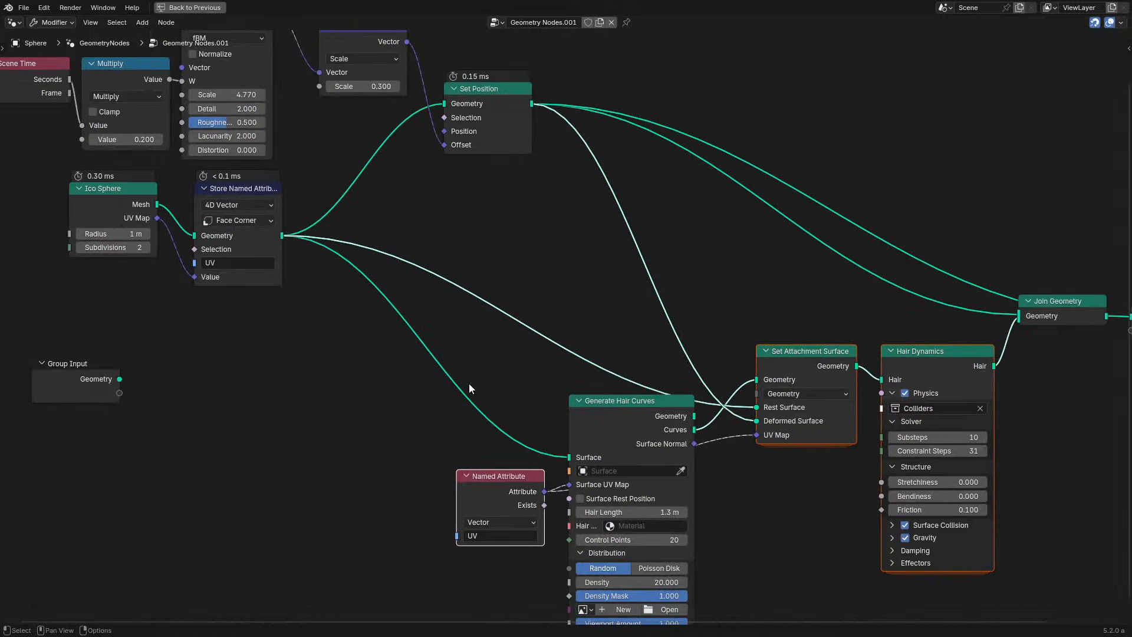
pyautogui.click(667, 413)
pyautogui.click(498, 117)
pyautogui.click(802, 376)
pyautogui.press('Tab')
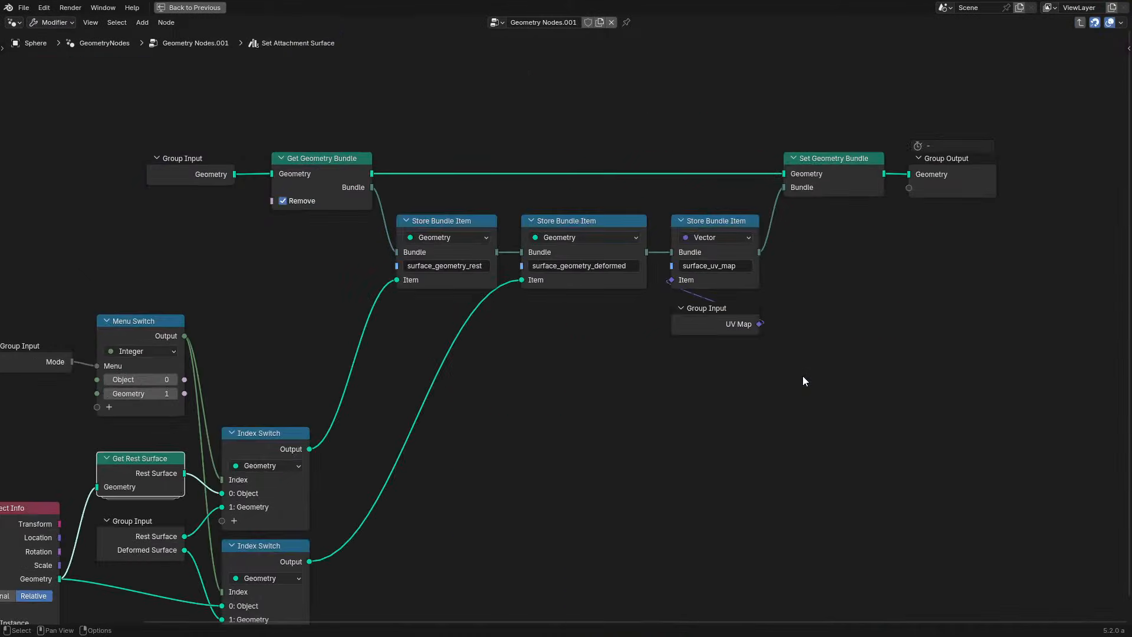
pyautogui.press('Tab')
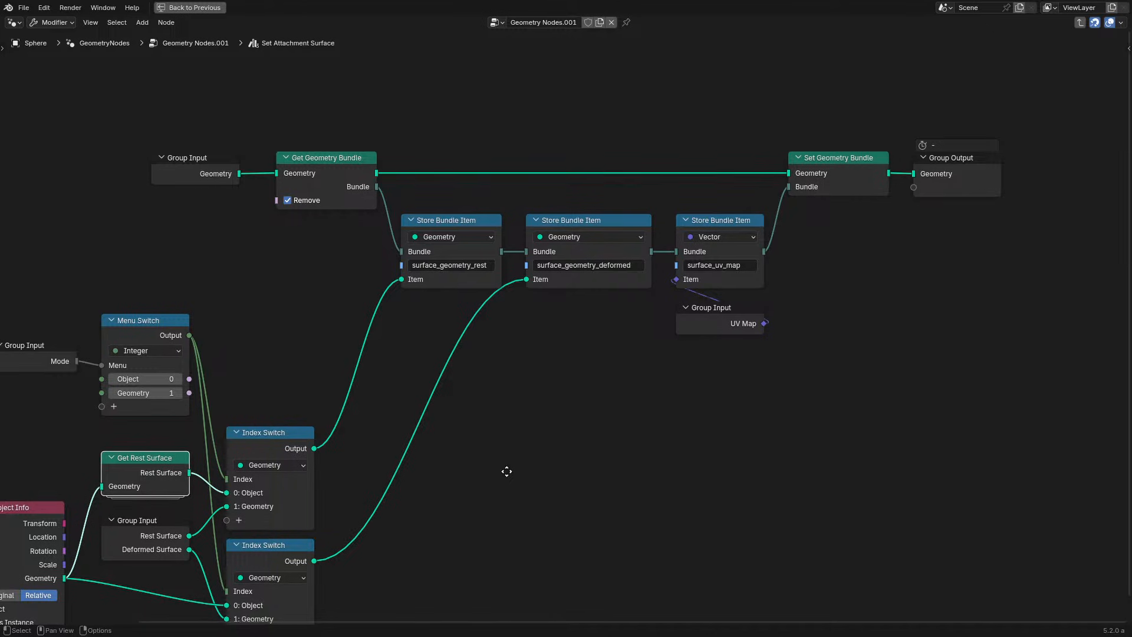
pyautogui.hotkey('ctrl', 'space')
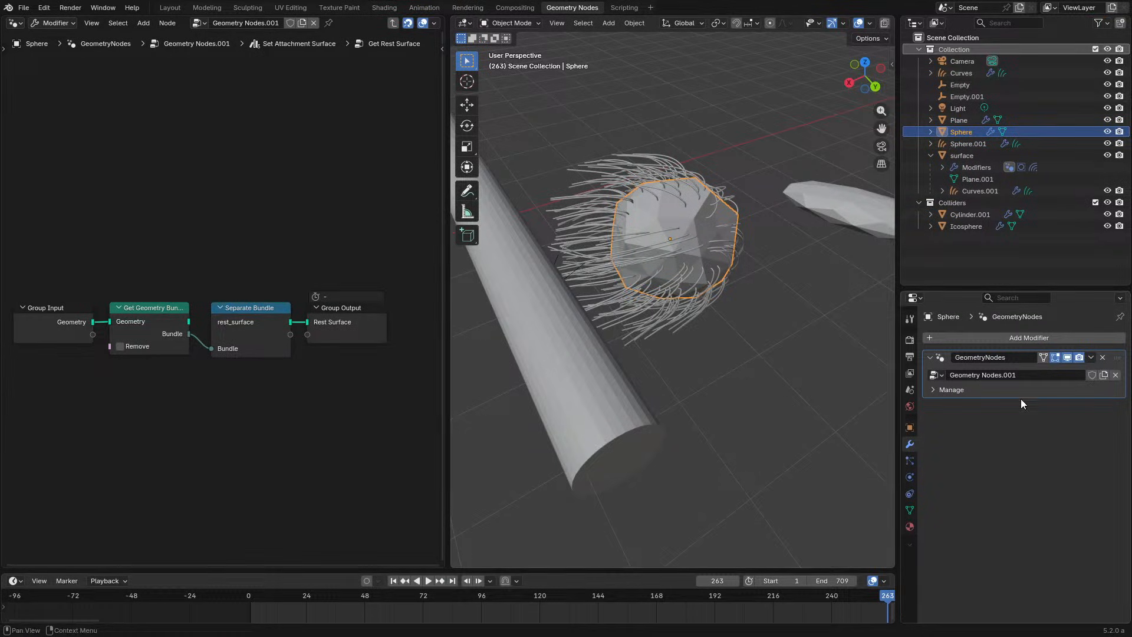
# Try to move the Sphere and return from the Get Rest Surface group to Set Attachment Surface.
pyautogui.press('g')
pyautogui.rightClick(761, 277)
pyautogui.scroll(-6, 248, 306)
pyautogui.scroll(3, 136, 350)
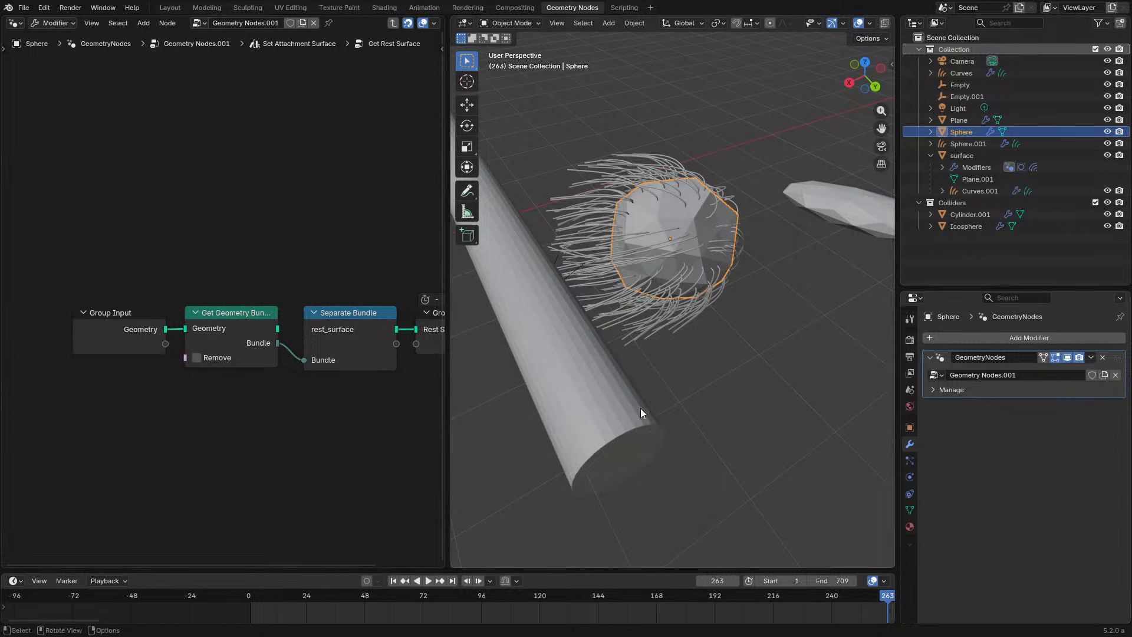
pyautogui.press('g')
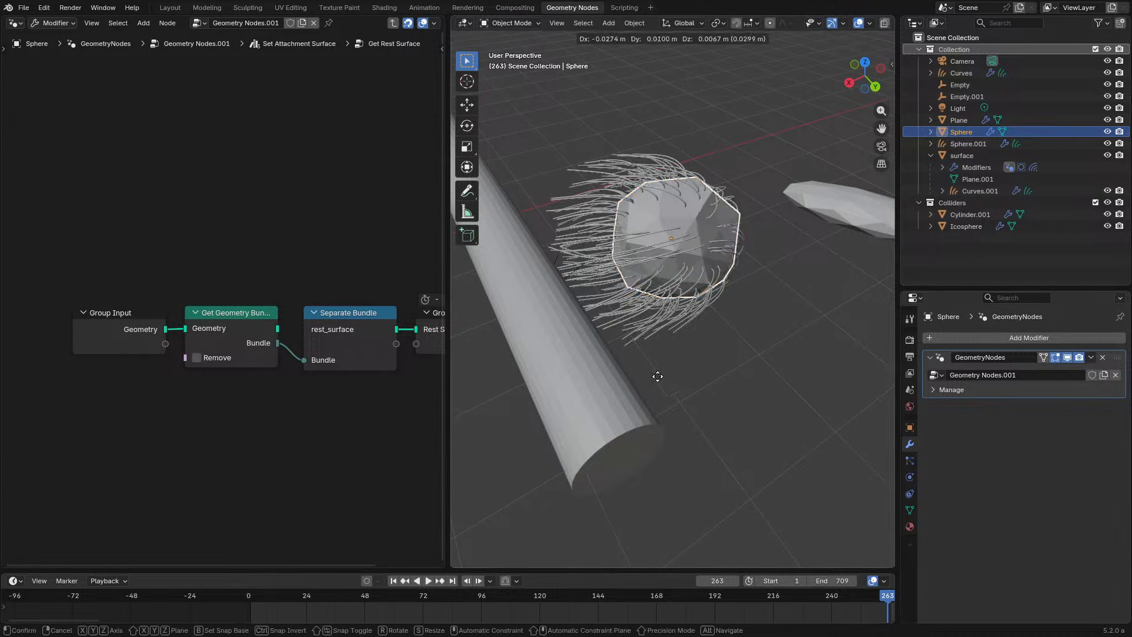
pyautogui.rightClick(870, 244)
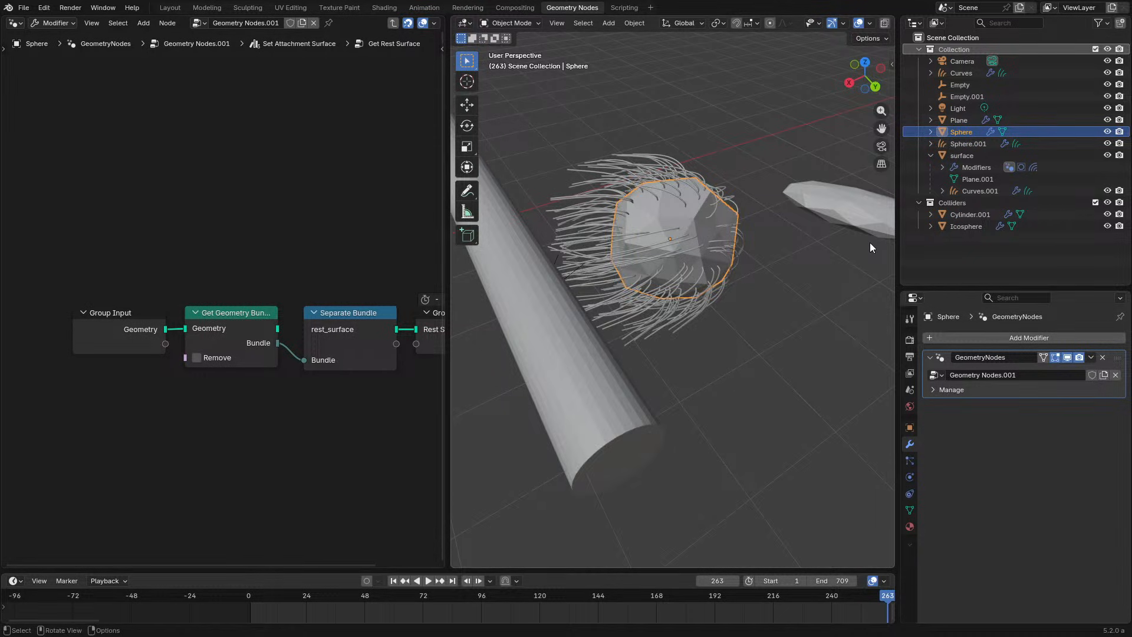
pyautogui.press('Tab')
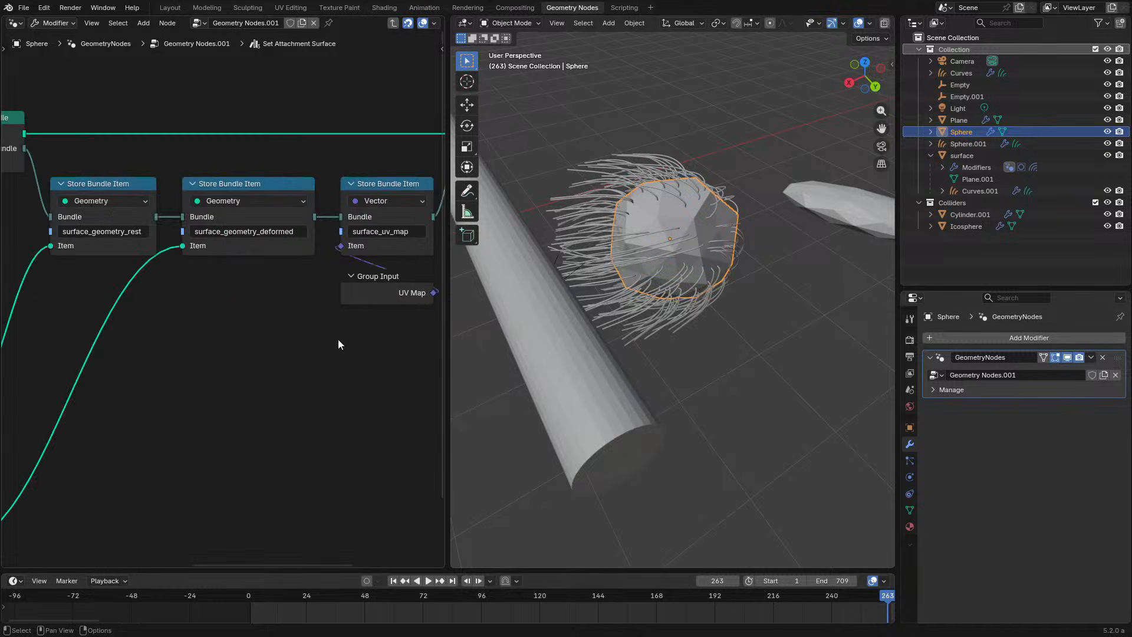
# Return to the Sphere's main node tree, and examine the modifiers and Set Attachment Surface nodes of the surface object's Curves.001 hair.
pyautogui.hotkey('ctrl', 'space')
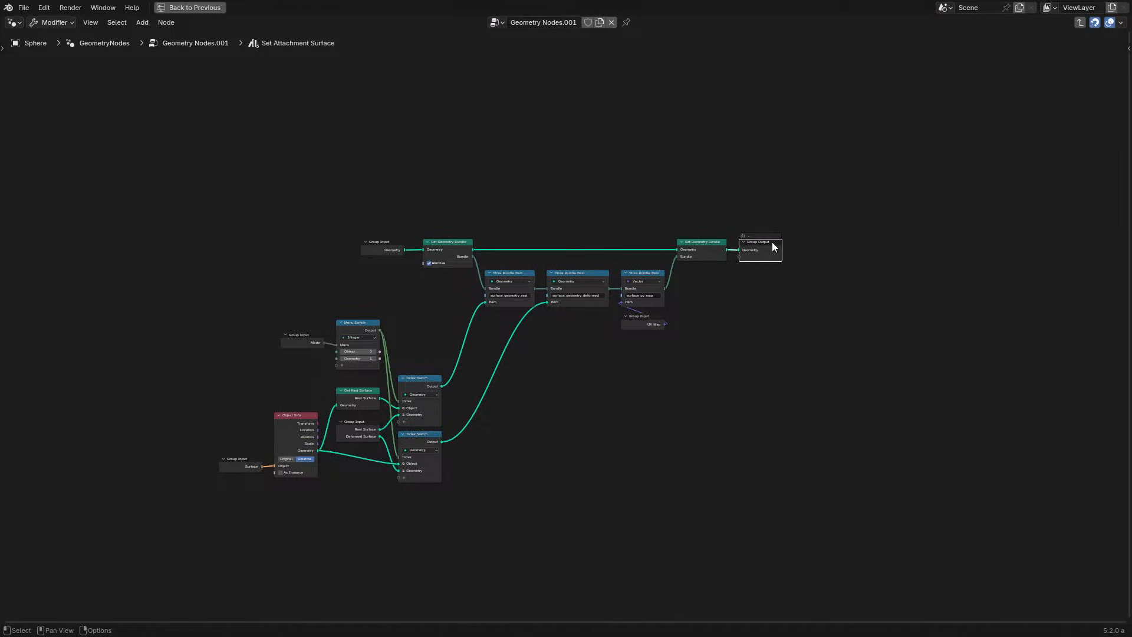
pyautogui.press('Tab')
pyautogui.scroll(3, 799, 277)
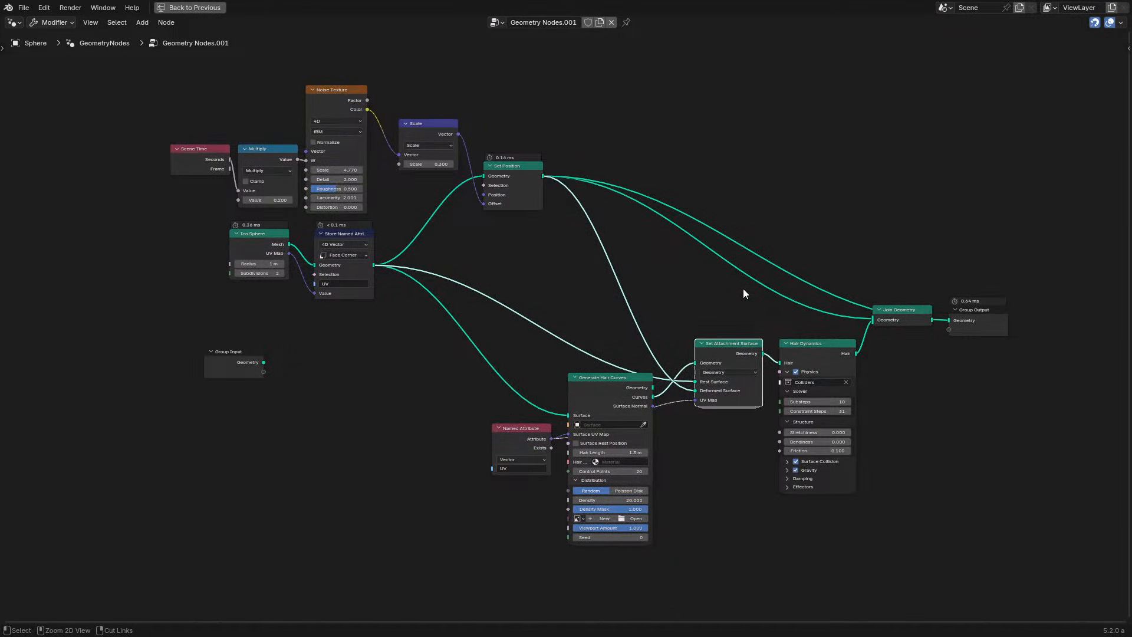
pyautogui.hotkey('ctrl', 'space')
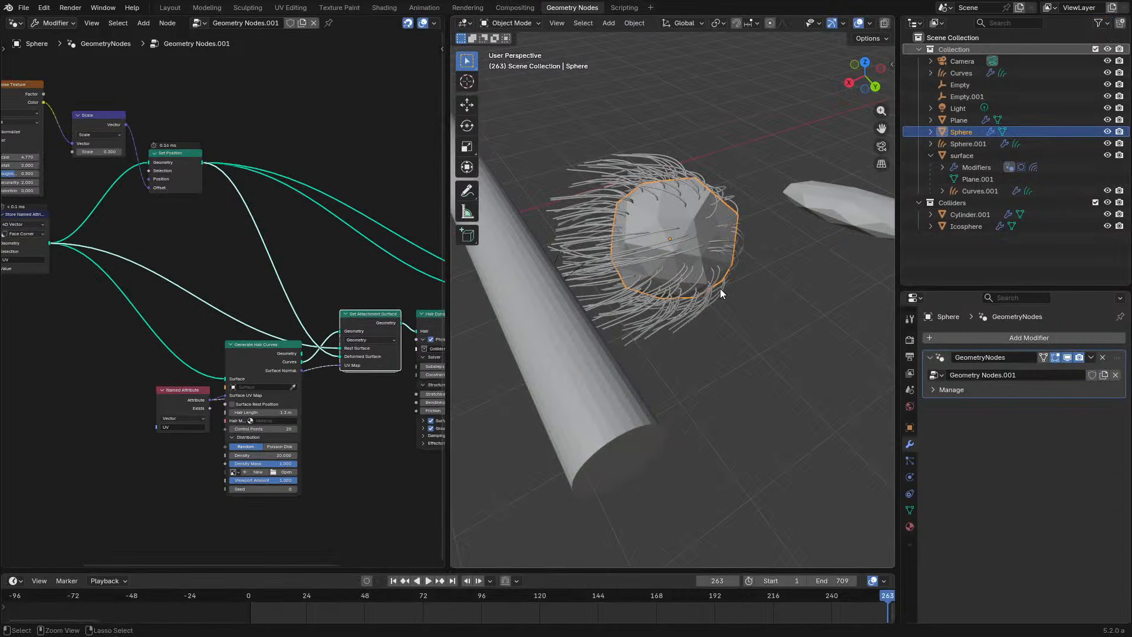
pyautogui.scroll(-3, 617, 348)
pyautogui.moveTo(595, 361); pyautogui.dragTo(518, 433, button='middle')
pyautogui.click(536, 398)
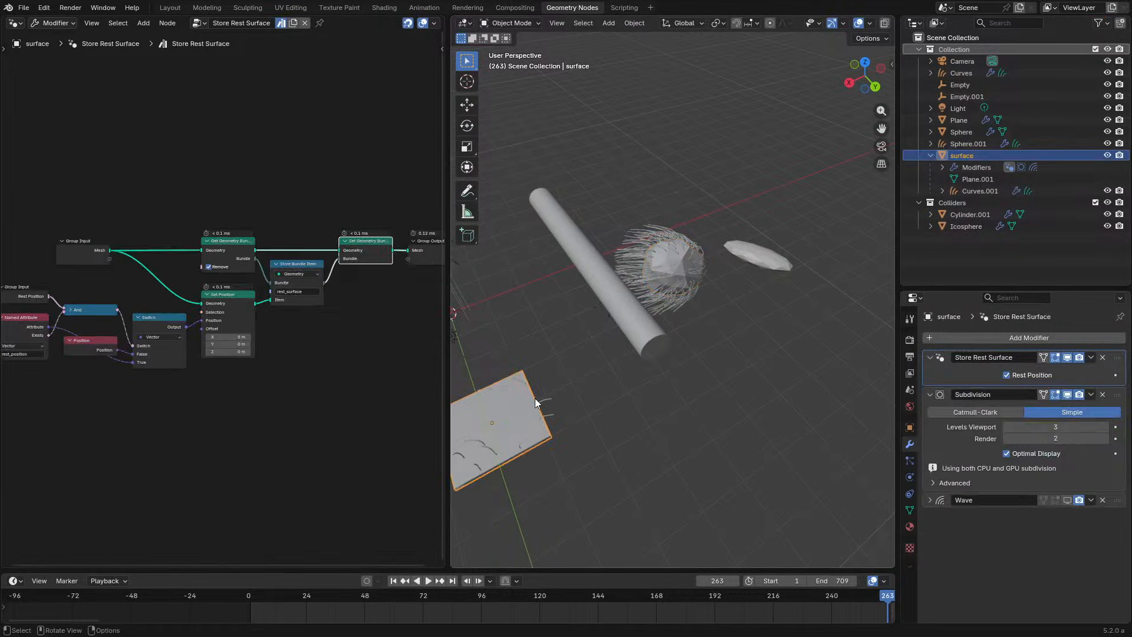
pyautogui.click(546, 400)
pyautogui.scroll(4, 613, 334)
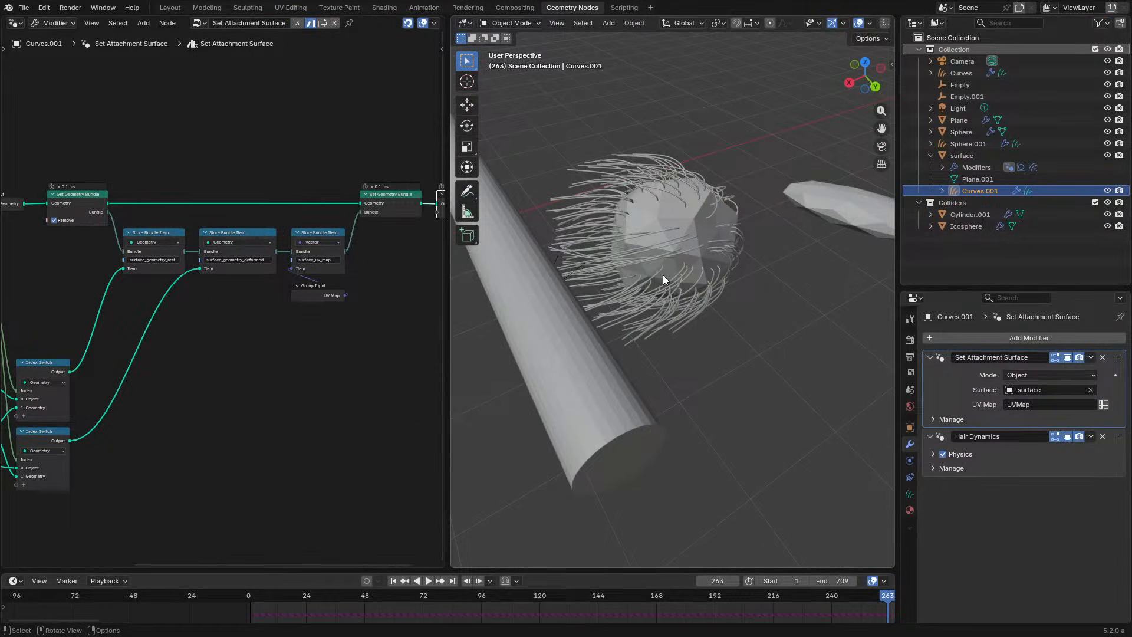
pyautogui.moveTo(258, 391); pyautogui.dragTo(347, 373, button='middle')
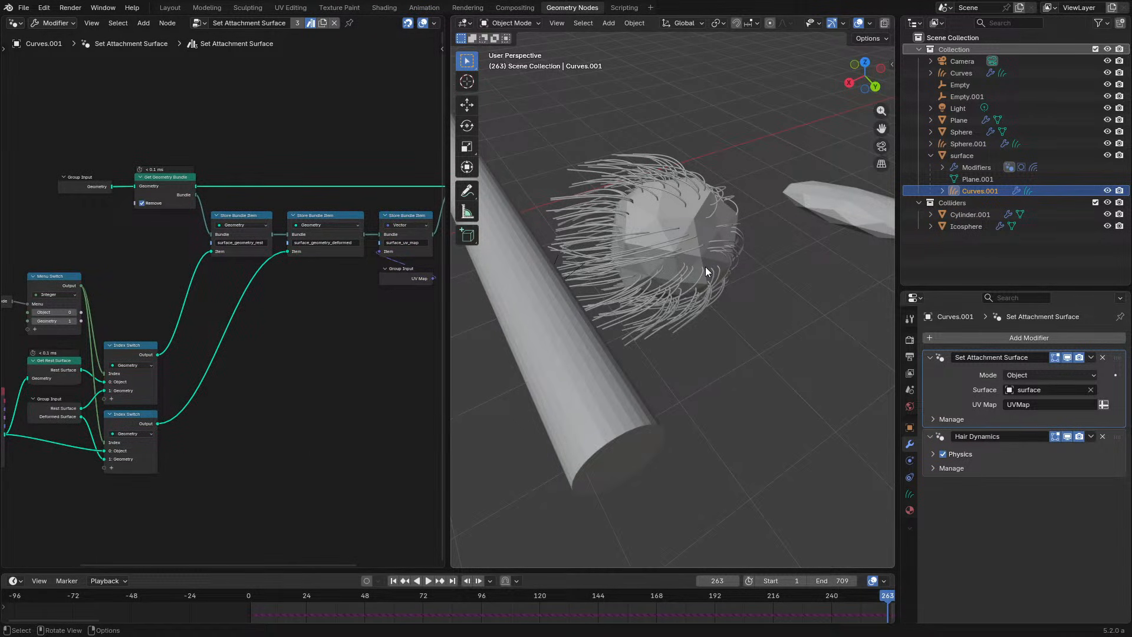
# Check the Store Rest Surface modifier on the surface object, and reselect the Sphere.
pyautogui.scroll(-4, 642, 334)
pyautogui.click(533, 408)
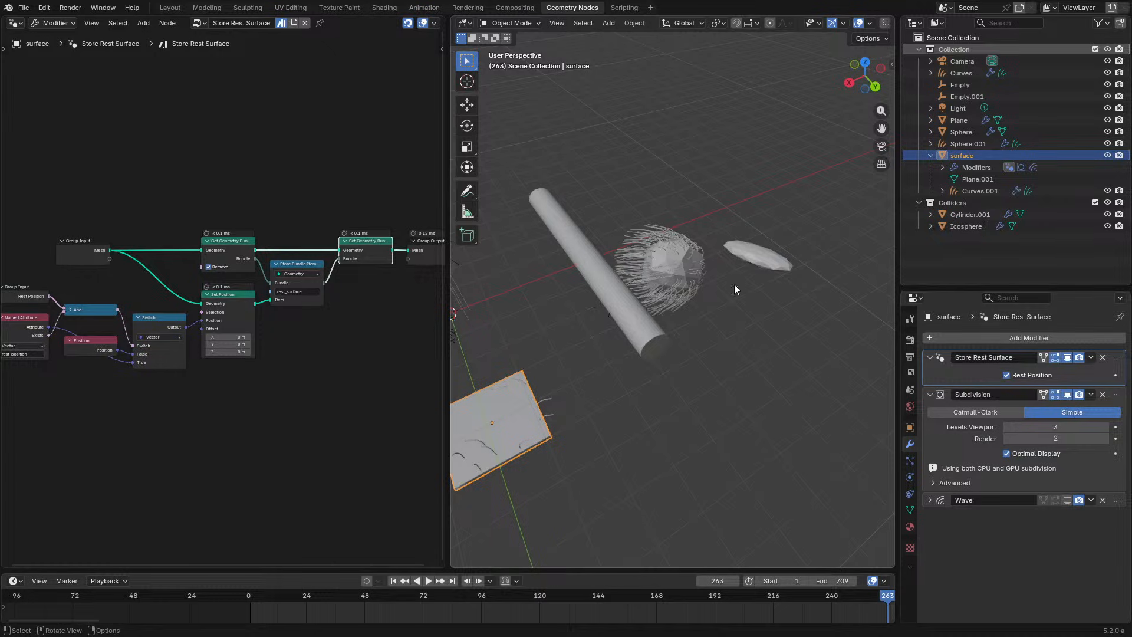
pyautogui.scroll(4, 656, 245)
pyautogui.click(714, 222)
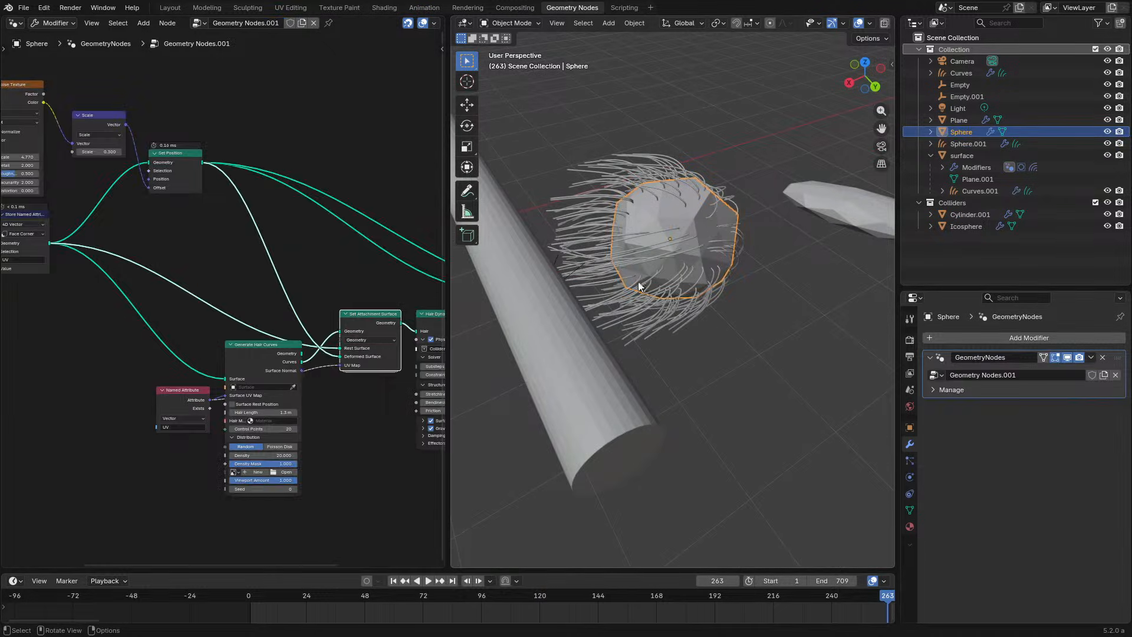
pyautogui.hotkey('ctrl', 'space')
pyautogui.hotkey('shift', 'a')
pyautogui.write('store a')
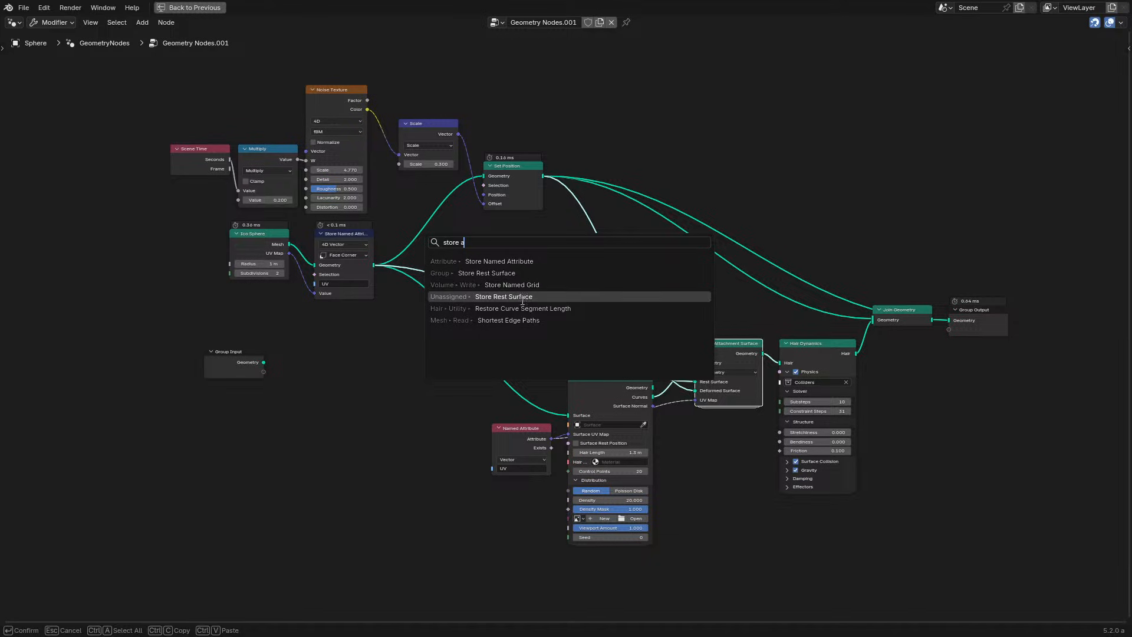
pyautogui.write('tta')
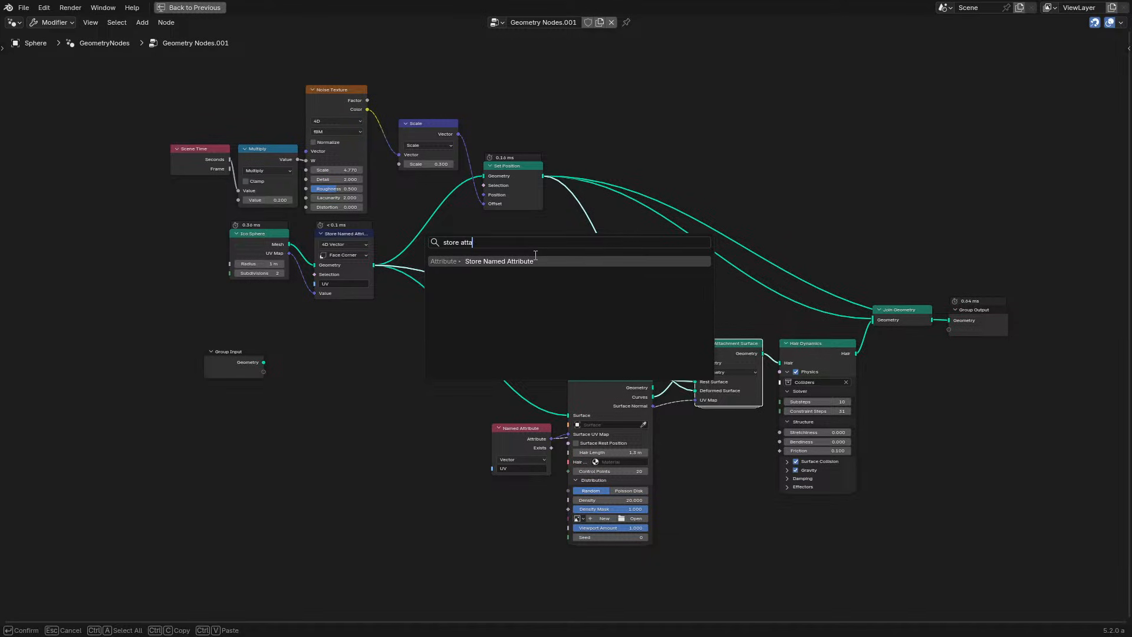
pyautogui.press('Escape')
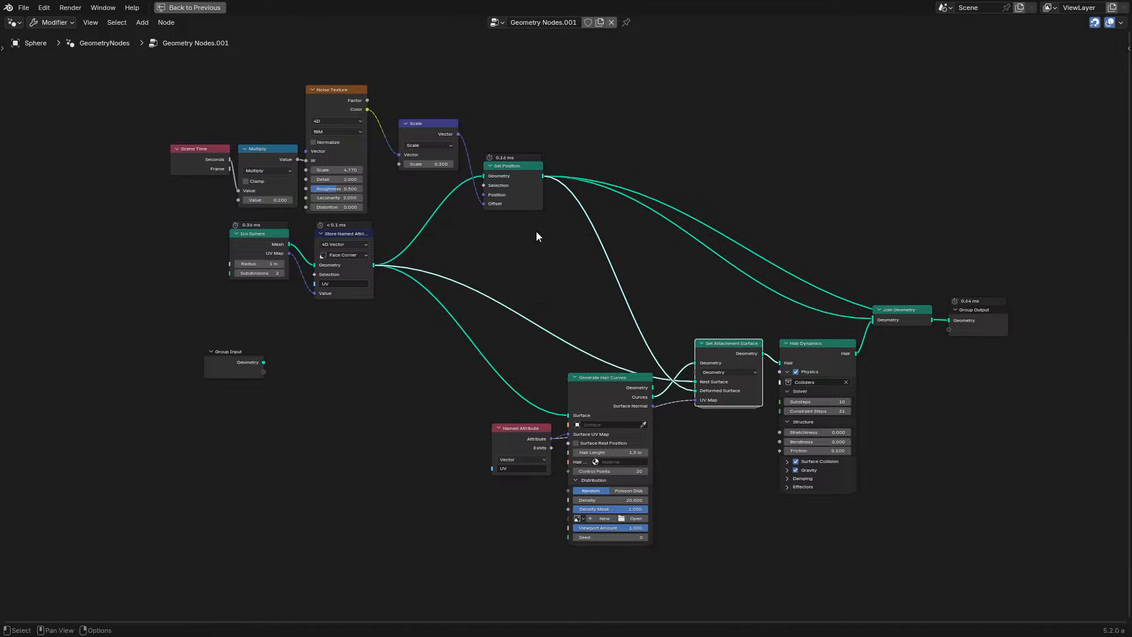
pyautogui.hotkey('ctrl', 'space')
pyautogui.click(473, 448)
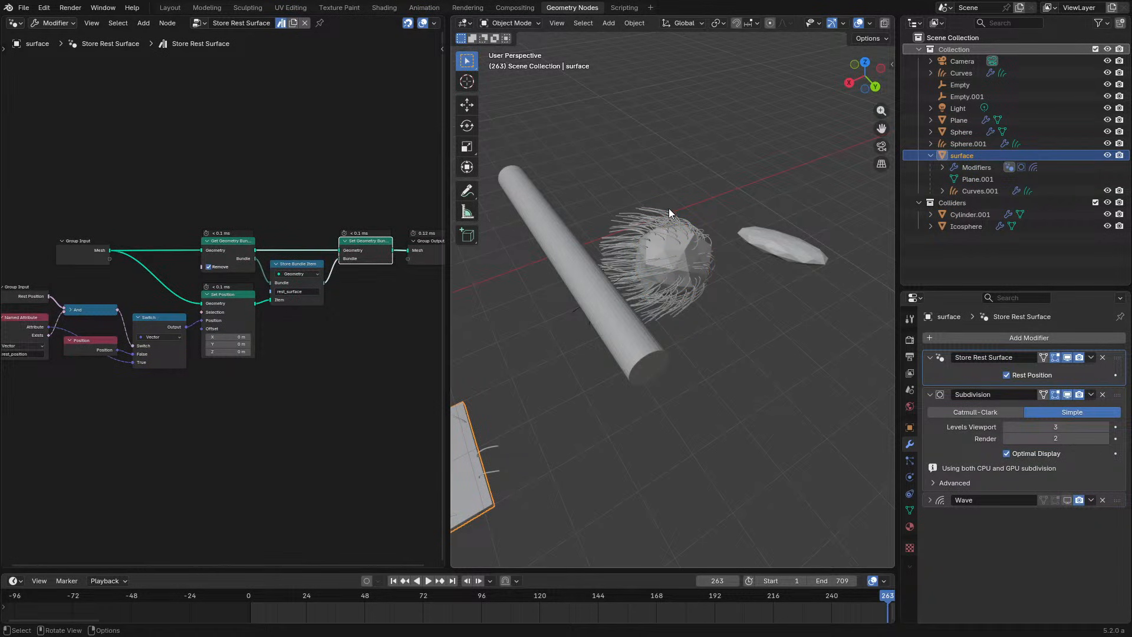
# Insert a Store Rest Surface node into the Sphere's node tree between Store Named Attribute and Set Position.
pyautogui.click(678, 243)
pyautogui.hotkey('shift', 'a')
pyautogui.write('store res')
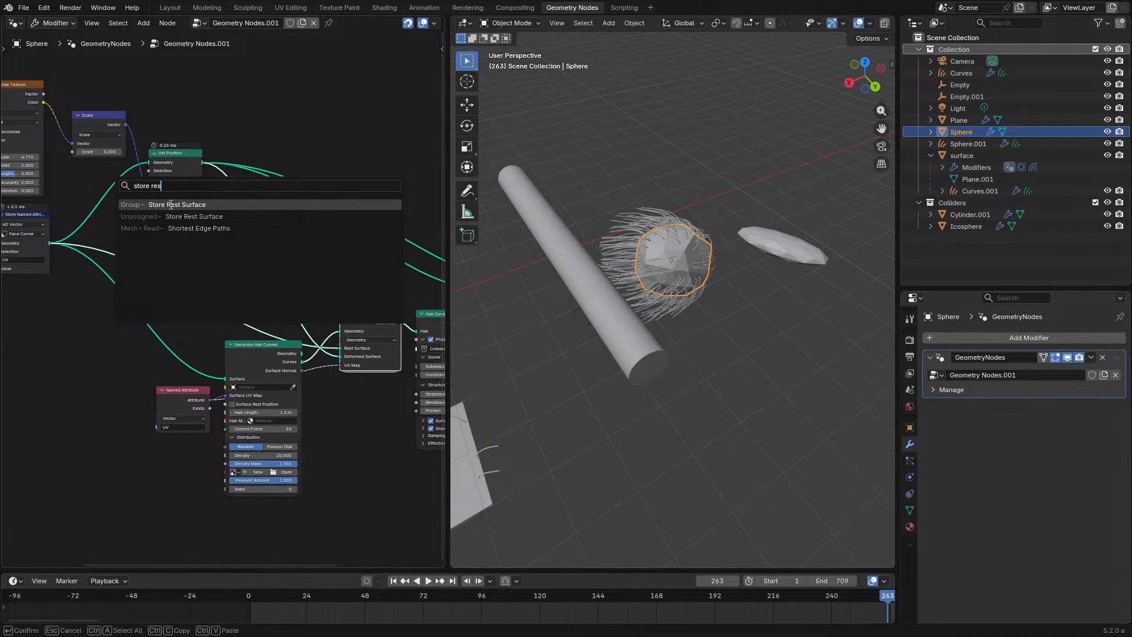
pyautogui.click(171, 205)
pyautogui.click(48, 182)
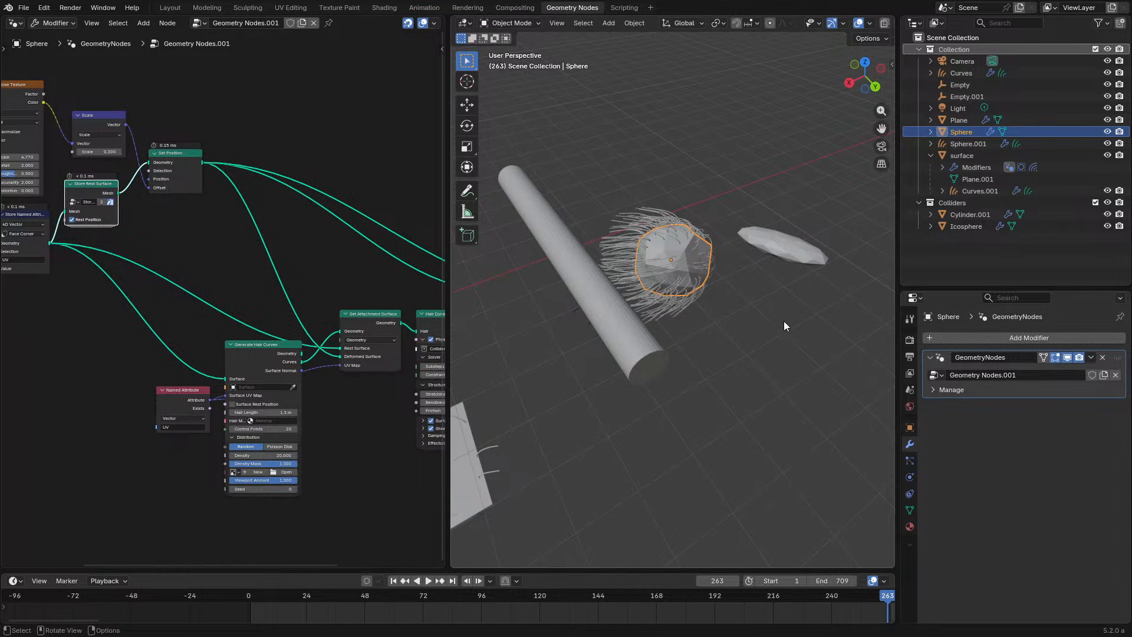
# Play the animation from the start, stop it, and inspect the Sphere's hair attachment in wireframe and solid shading.
pyautogui.press('space')
pyautogui.hotkey('shift', 'Left')
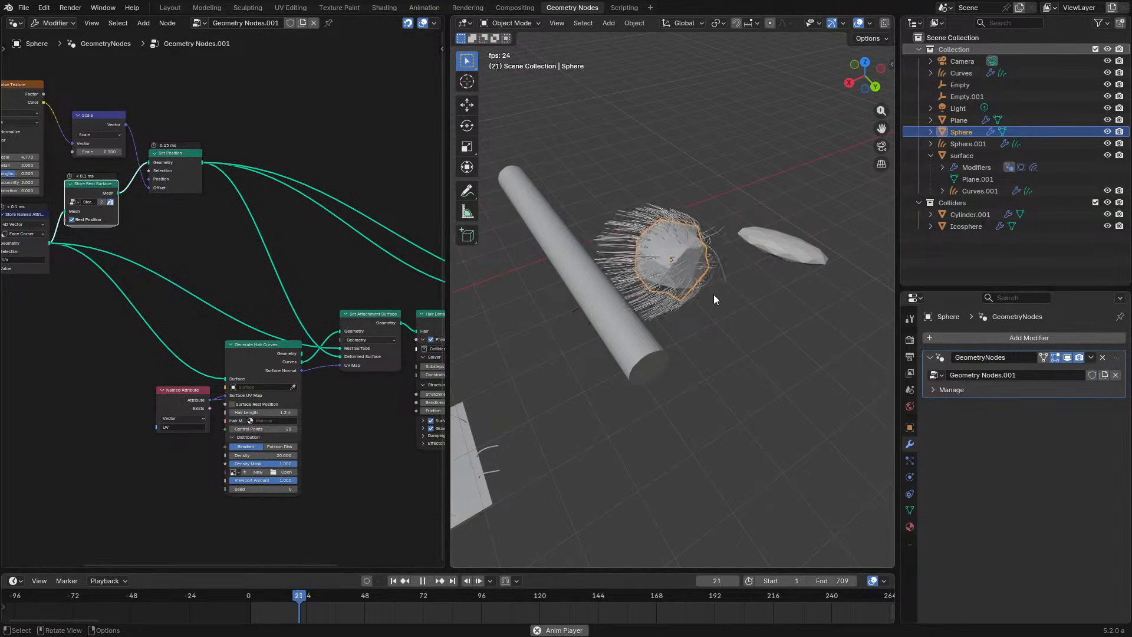
pyautogui.moveTo(715, 299); pyautogui.dragTo(618, 331, button='middle')
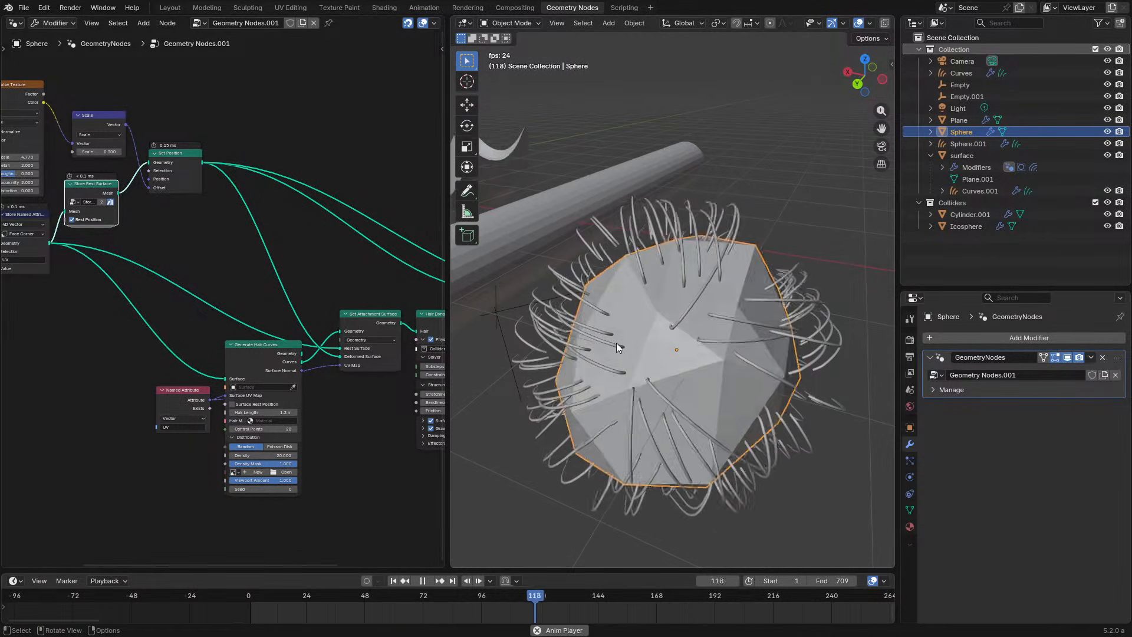
pyautogui.press('space')
pyautogui.press('z')
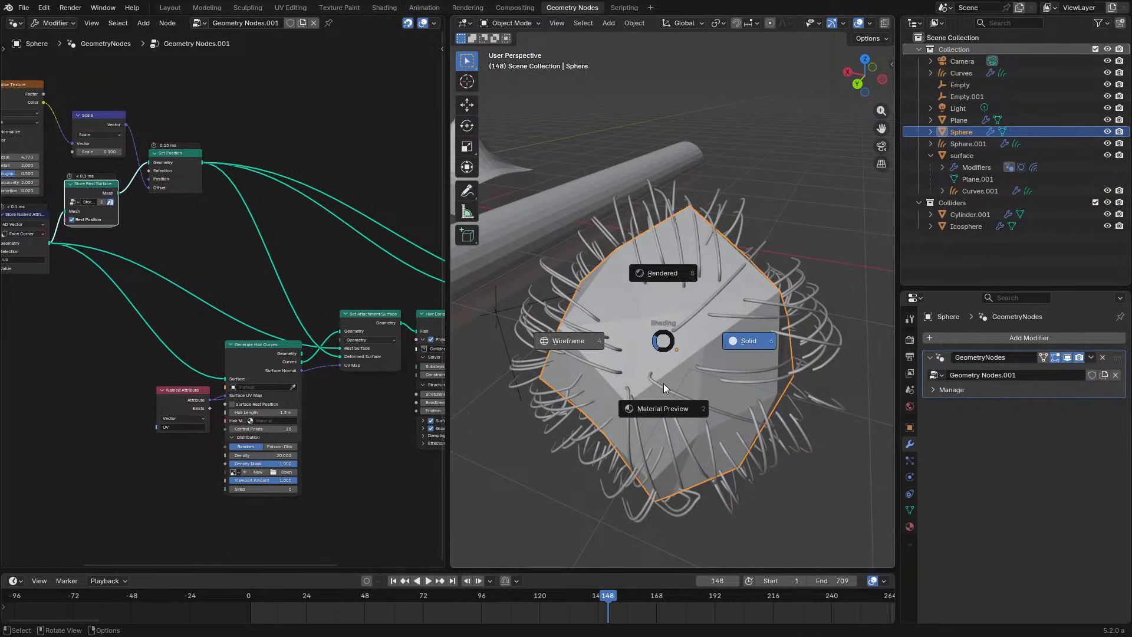
pyautogui.press('4')
pyautogui.moveTo(639, 387); pyautogui.dragTo(658, 367, button='middle')
pyautogui.scroll(-1, 571, 389)
pyautogui.keyDown('shift'); pyautogui.moveTo(571, 389); pyautogui.dragTo(725, 326, button='middle'); pyautogui.keyUp('shift')
pyautogui.press('z')
pyautogui.press('6')
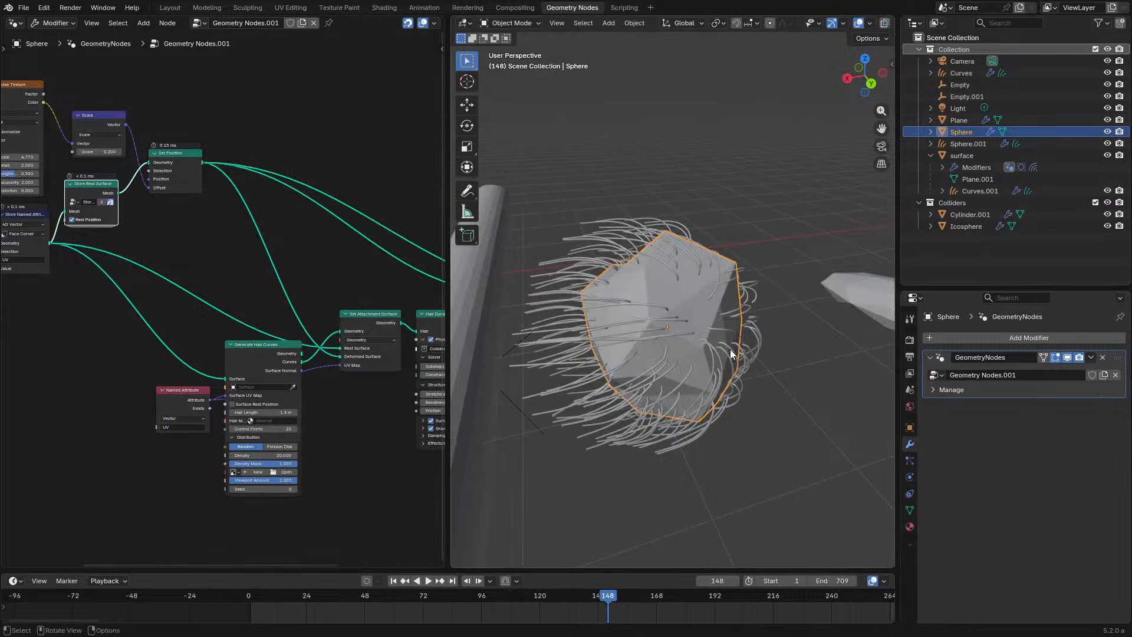
# Open the Sphere.001 hair's node tree and examine the Object Info links into Set Attachment Surface.
pyautogui.click(748, 321)
pyautogui.hotkey('ctrl', 'space')
pyautogui.scroll(9, 320, 378)
pyautogui.moveTo(324, 433); pyautogui.dragTo(348, 353)
pyautogui.click(716, 320)
pyautogui.click(356, 432)
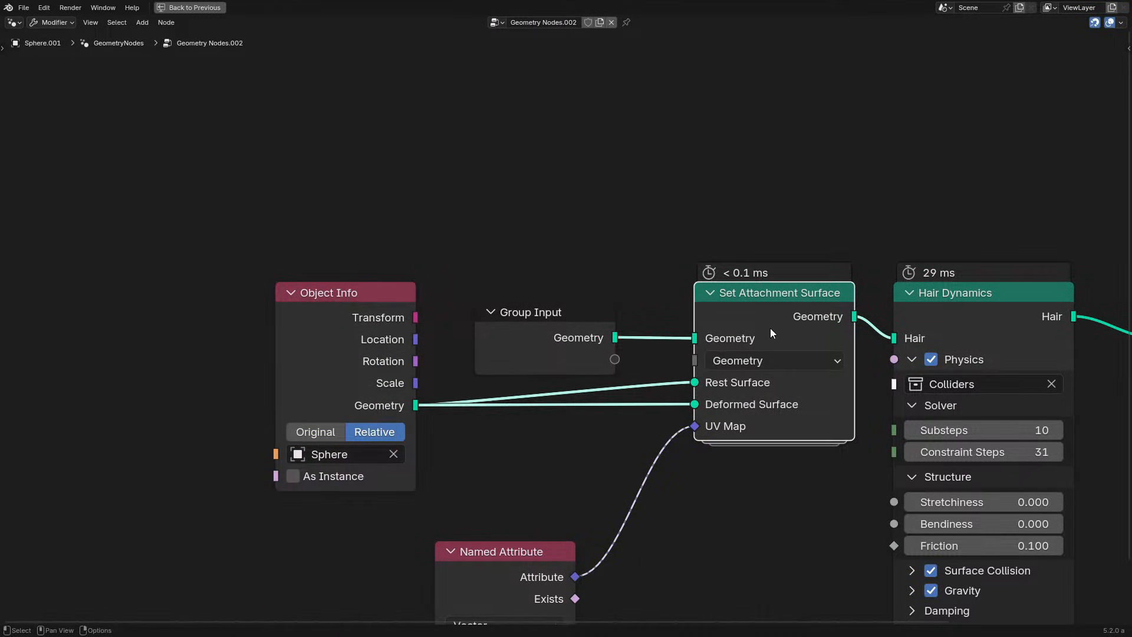
# Inspect the Set Attachment Surface group's Object and Geometry switching and its Get Rest Surface node, and return to Sphere.001's main tree.
pyautogui.press('Tab')
pyautogui.press('Home')
pyautogui.moveTo(245, 381); pyautogui.dragTo(431, 248, button='middle')
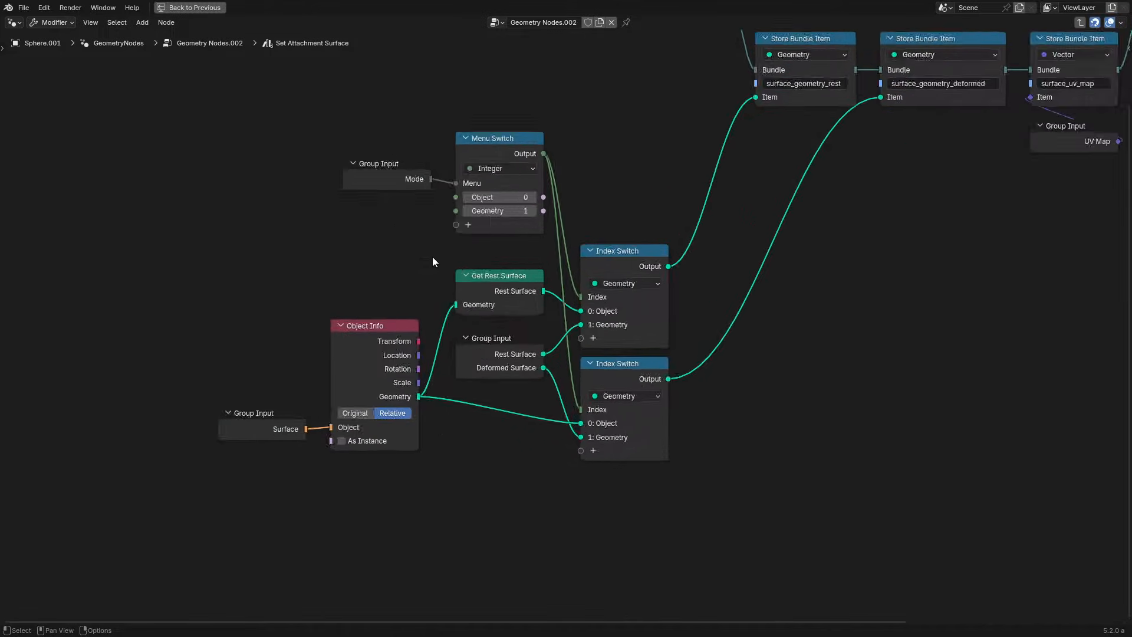
pyautogui.scroll(2, 280, 427)
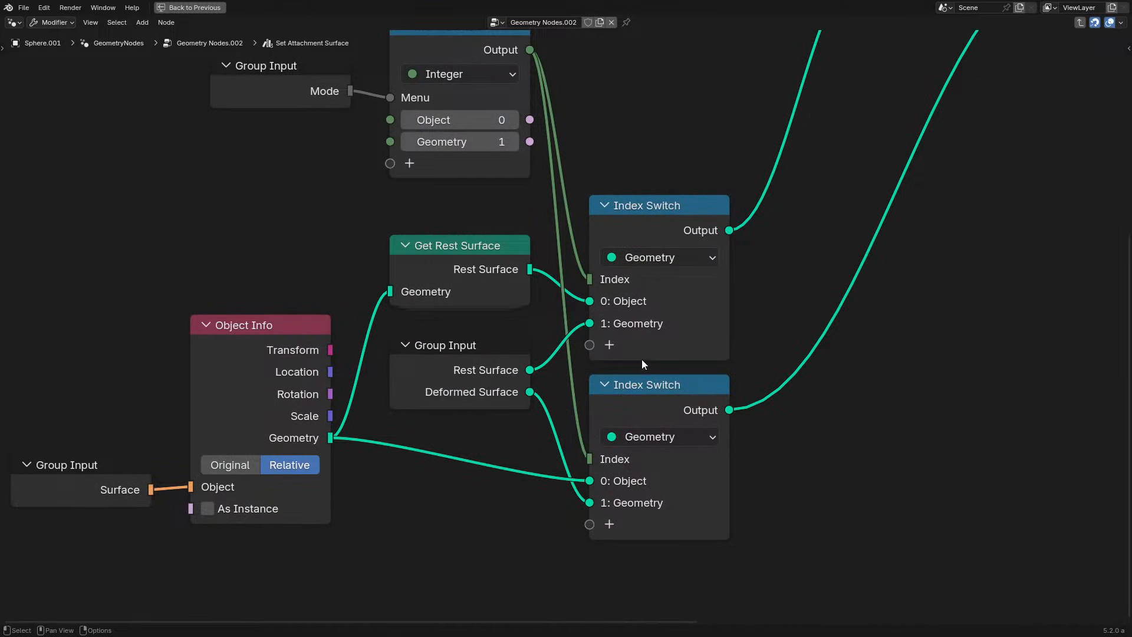
pyautogui.press('Home')
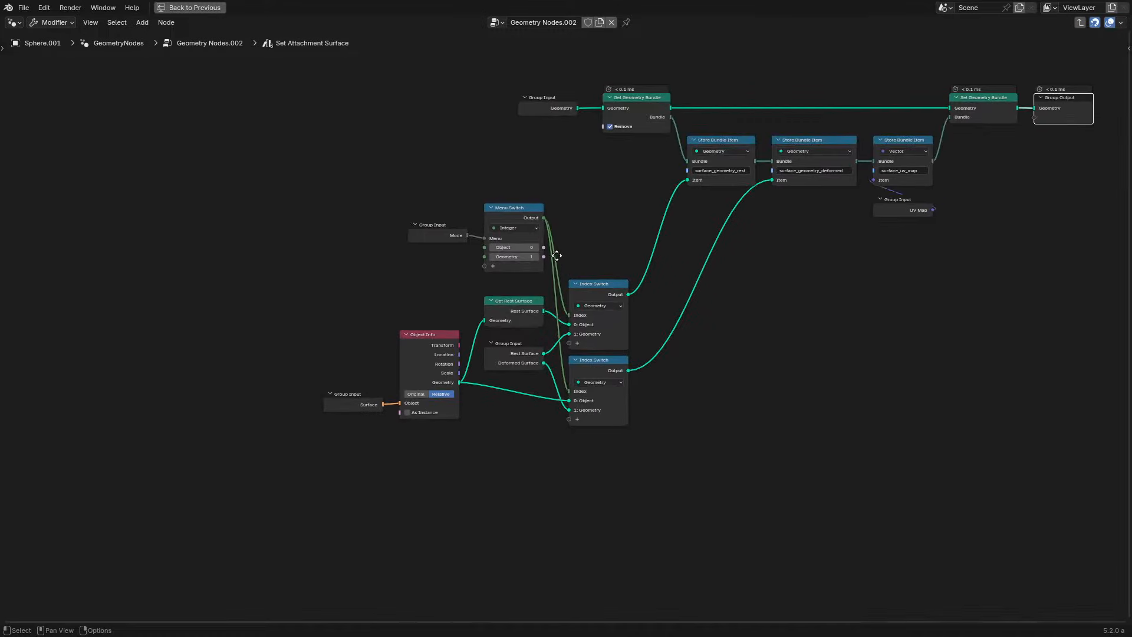
pyautogui.press('Tab')
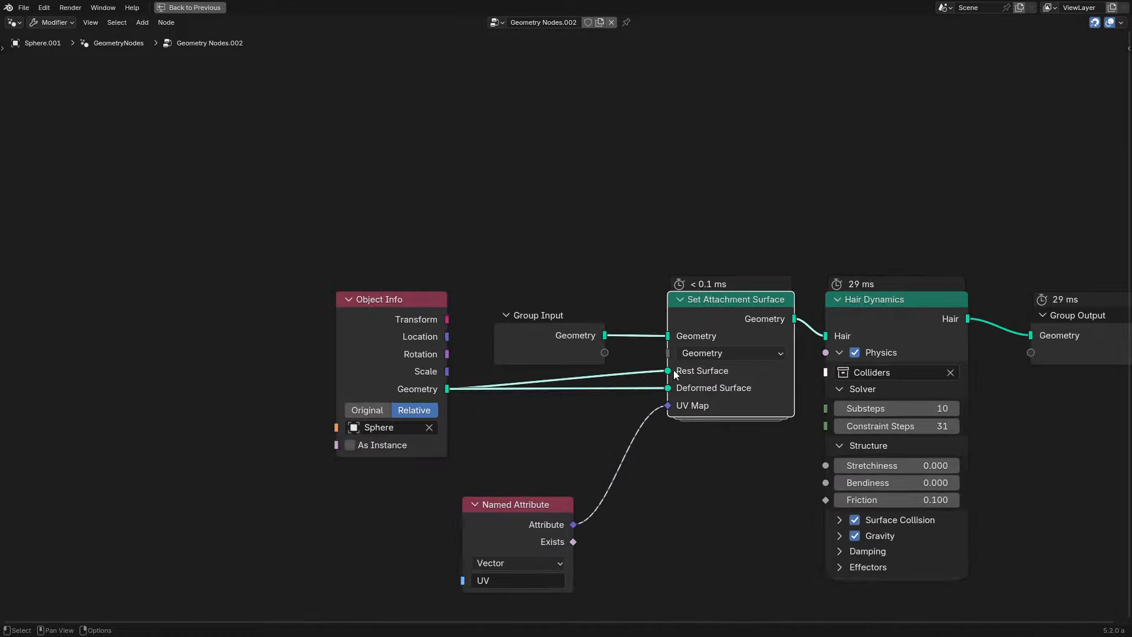
pyautogui.press('Tab')
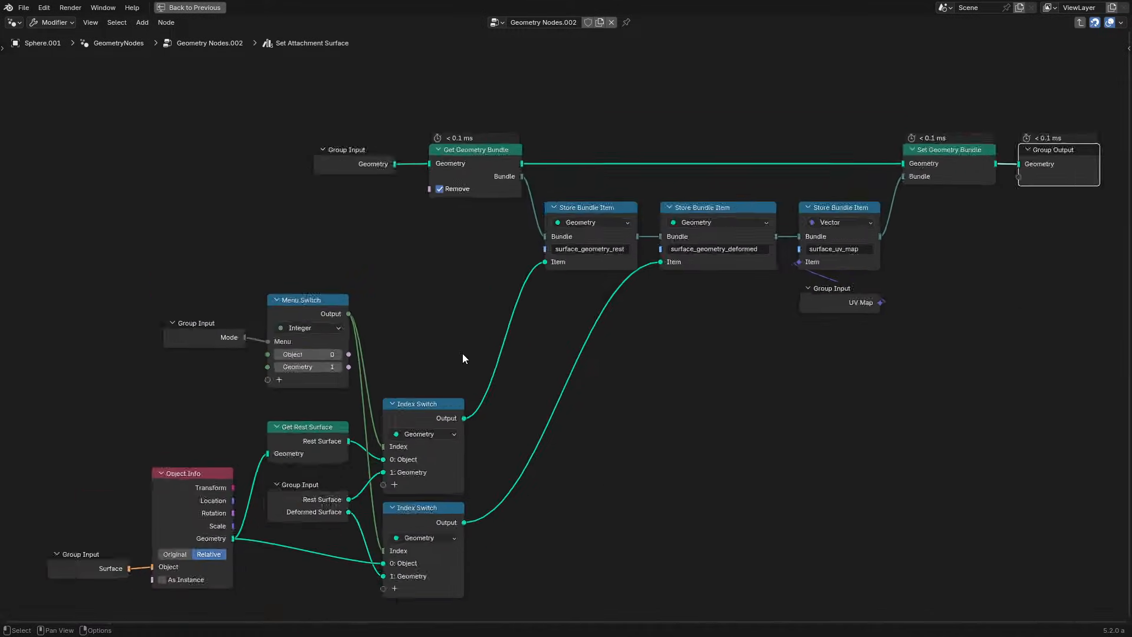
pyautogui.press('Tab')
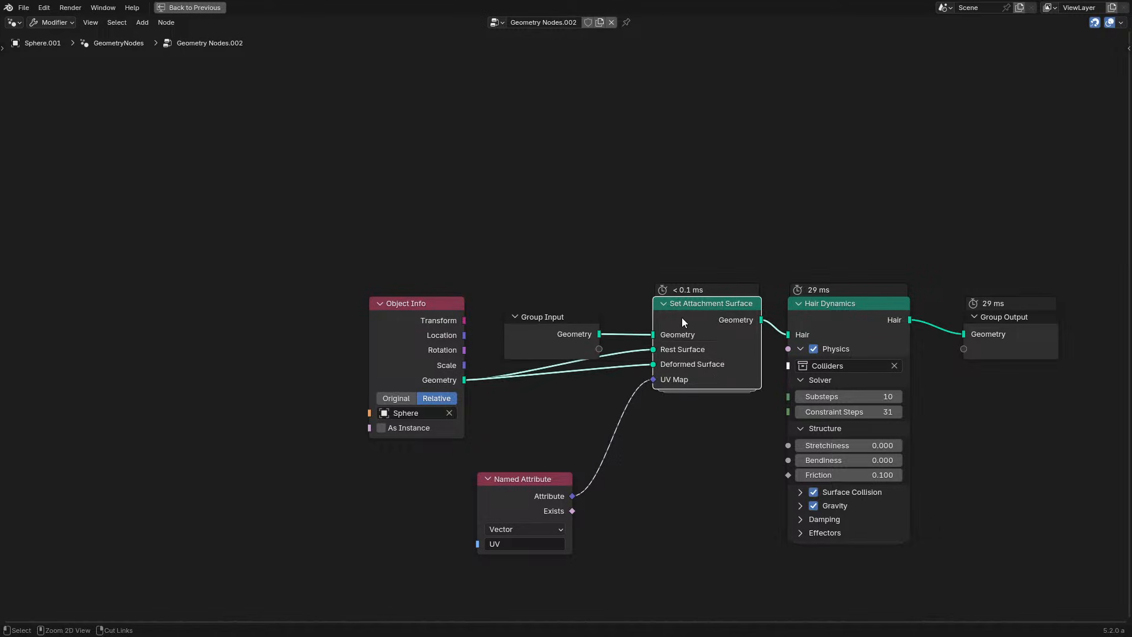
# Switch Set Attachment Surface to Object mode with Sphere as its surface, delete Object Info, and move Named Attribute below Group Input.
pyautogui.click(702, 348)
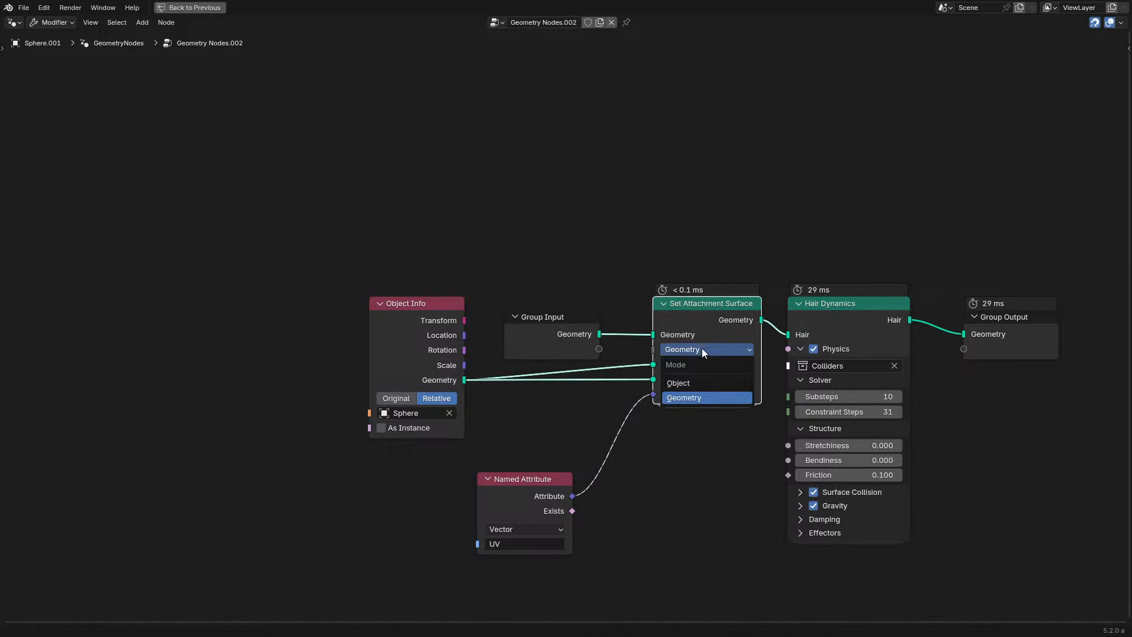
pyautogui.click(698, 387)
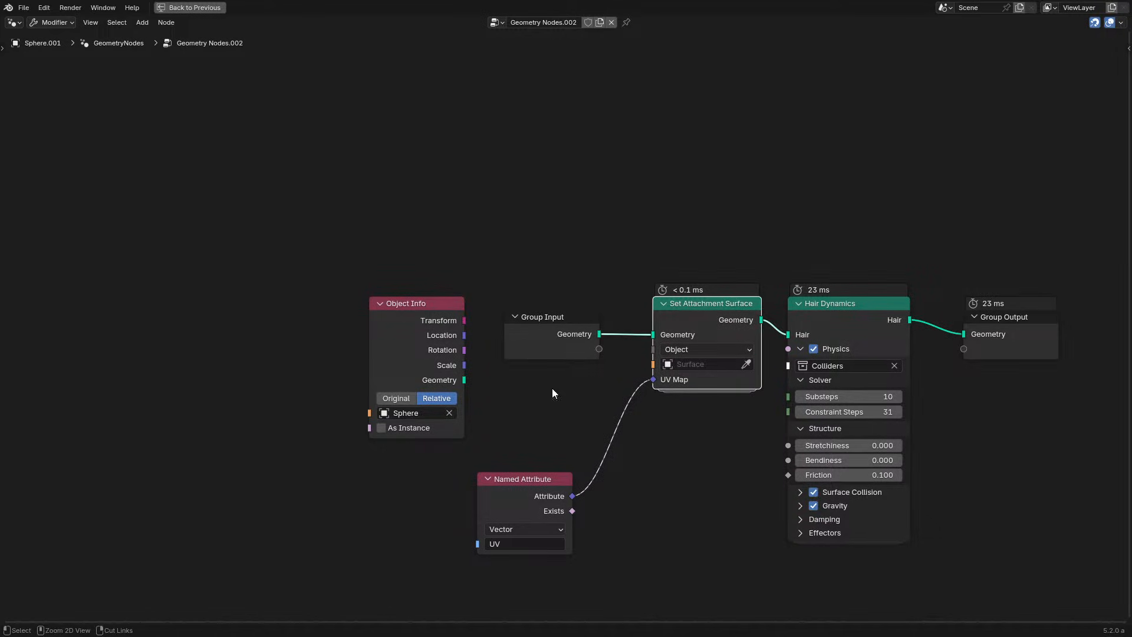
pyautogui.keyDown('ctrl'); pyautogui.click(386, 340); pyautogui.keyUp('ctrl')
pyautogui.hotkey('ctrl', 'x')
pyautogui.hotkey('ctrl', 'space')
pyautogui.moveTo(210, 438); pyautogui.dragTo(247, 340)
# Play the animation from the start to check the Sphere.001 hair, and move the Named Attribute node below Set Attachment Surface.
pyautogui.press('space')
pyautogui.click(254, 595)
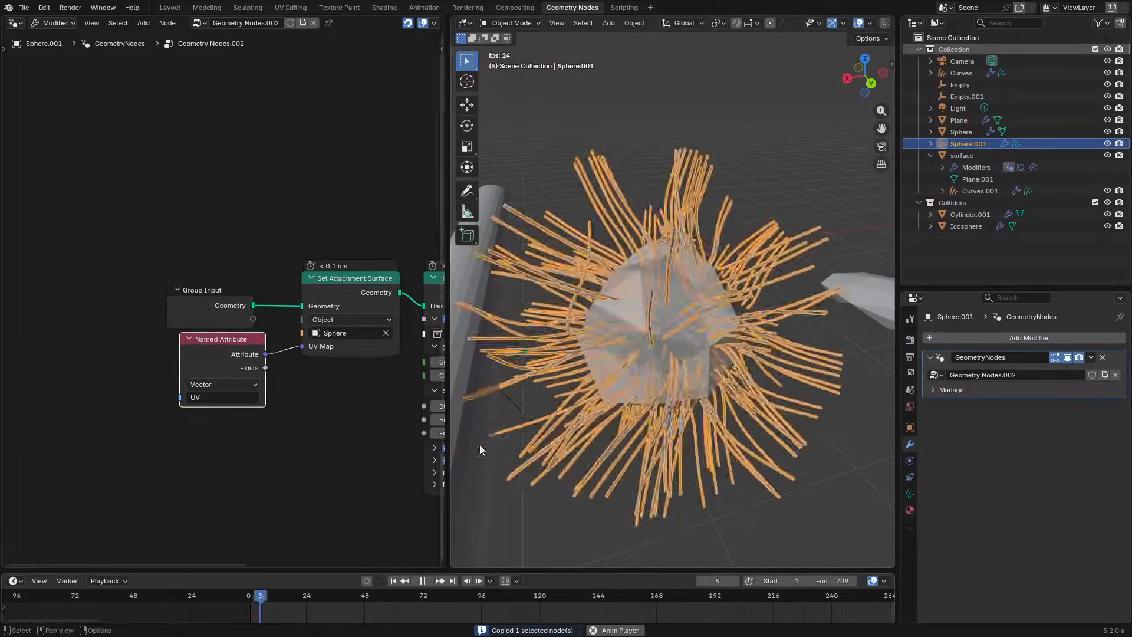
pyautogui.click(791, 479)
pyautogui.moveTo(804, 404); pyautogui.dragTo(726, 356, button='middle')
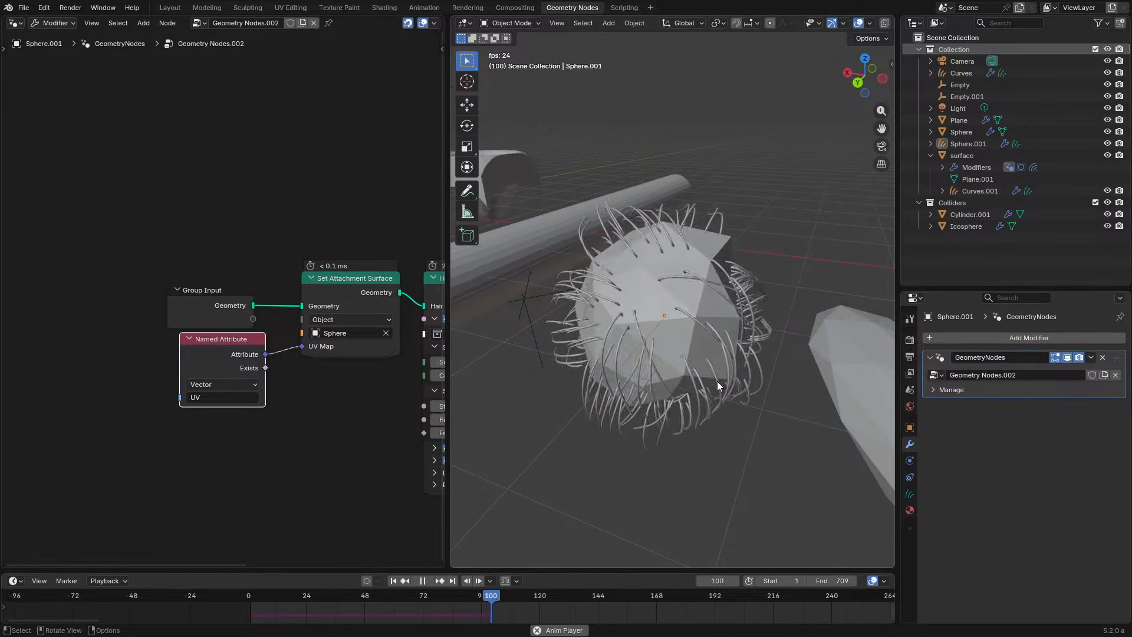
pyautogui.moveTo(222, 342); pyautogui.dragTo(44, 350, button='middle')
pyautogui.moveTo(44, 350); pyautogui.dragTo(150, 384)
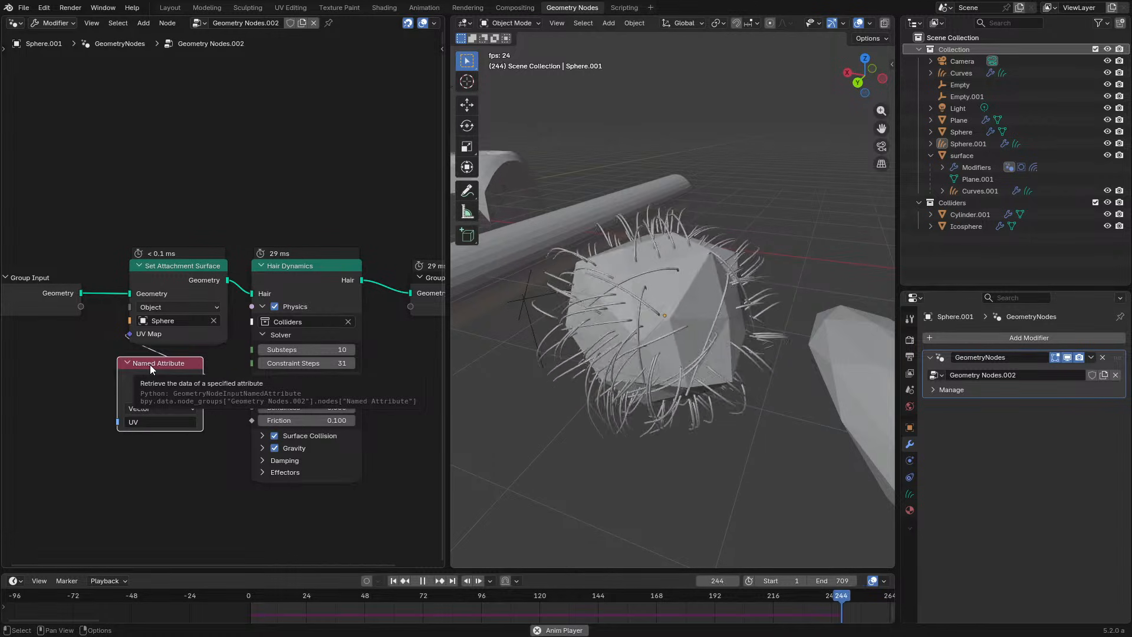
# Check the UV Maps list in the Sphere's mesh data, and return to its modifiers.
pyautogui.click(707, 296)
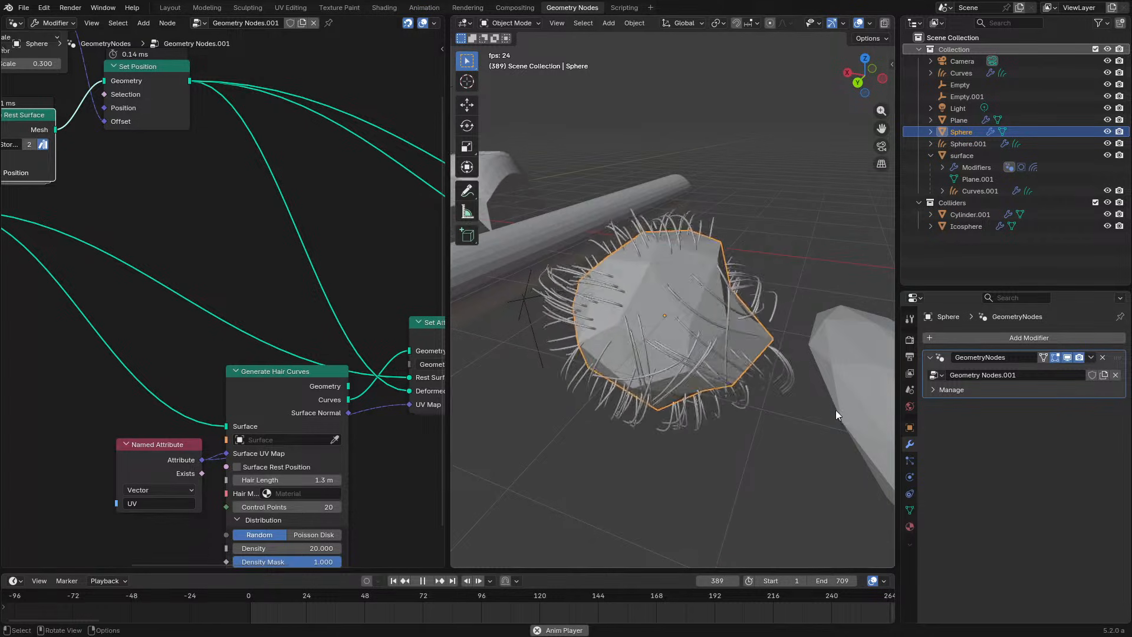
pyautogui.click(910, 510)
pyautogui.scroll(-3, 950, 490)
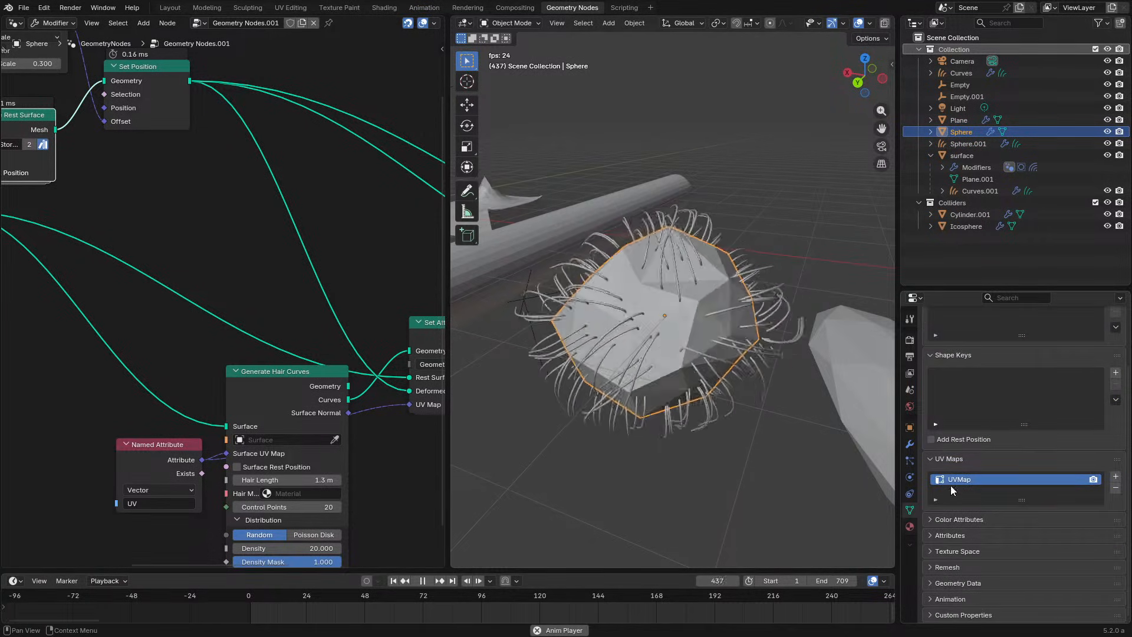
pyautogui.click(910, 444)
# Inspect the hair on the deforming Sphere from several angles during playback, and bring up Sphere.001's node tree.
pyautogui.moveTo(629, 358); pyautogui.dragTo(678, 364, button='middle')
pyautogui.keyDown('shift'); pyautogui.moveTo(617, 381); pyautogui.dragTo(804, 358, button='middle'); pyautogui.keyUp('shift')
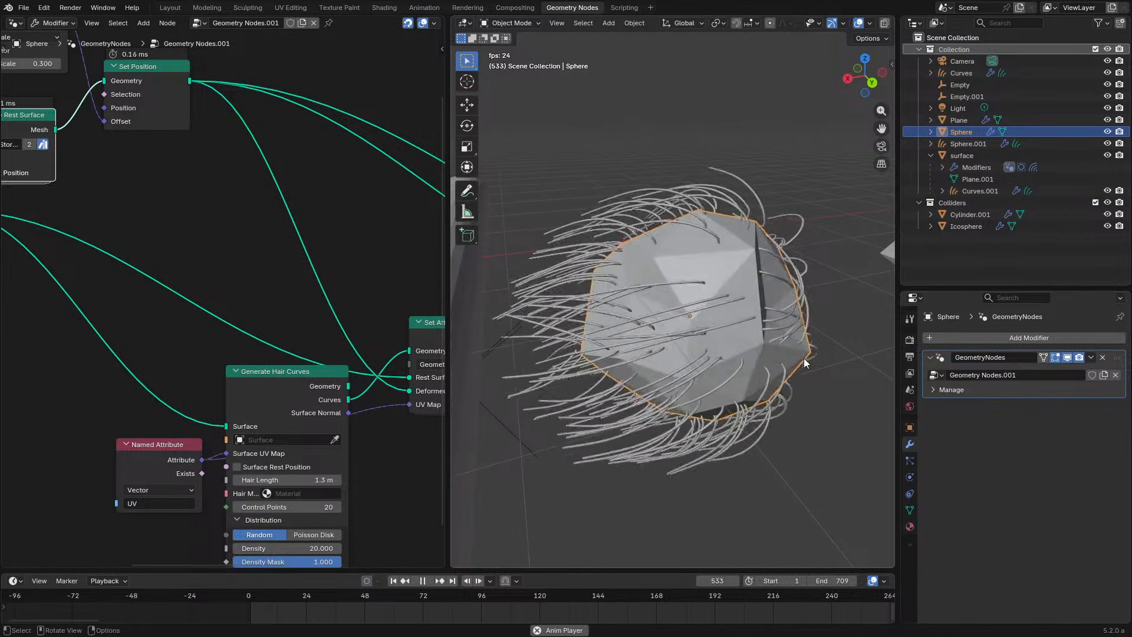
pyautogui.scroll(-3, 804, 358)
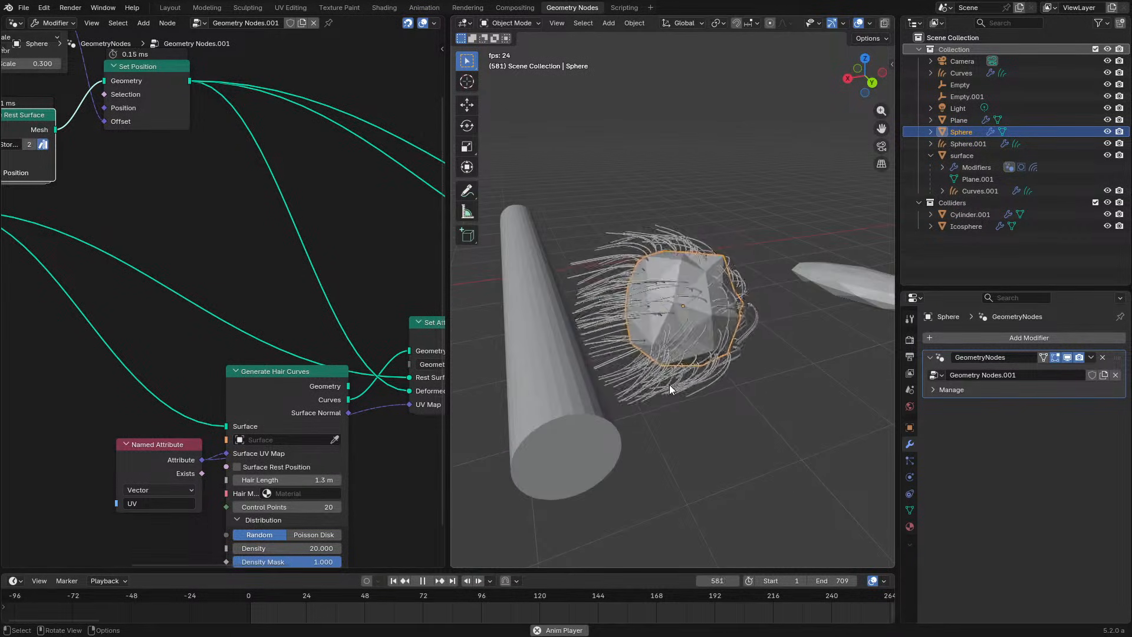
pyautogui.click(670, 385)
pyautogui.click(752, 398)
pyautogui.moveTo(753, 397); pyautogui.dragTo(696, 372, button='middle')
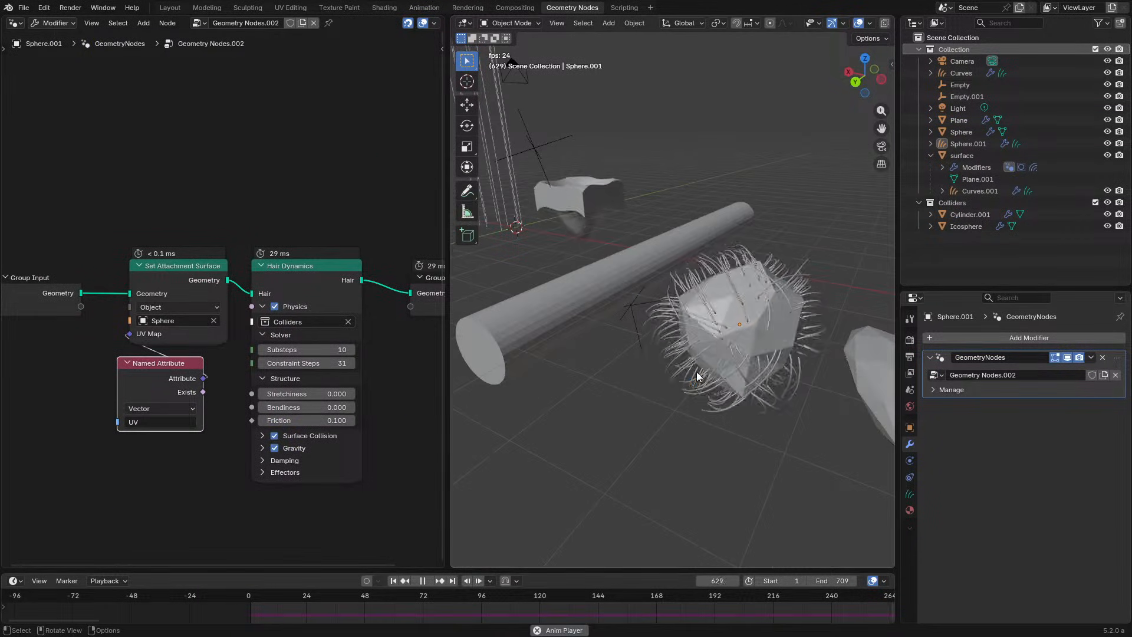
# Select the Sphere.001 hair, bring its Hair Dynamics nodes into view, and widen the 3D viewport slightly.
pyautogui.click(696, 371)
pyautogui.moveTo(299, 295); pyautogui.dragTo(186, 205, button='middle')
pyautogui.scroll(2, 186, 205)
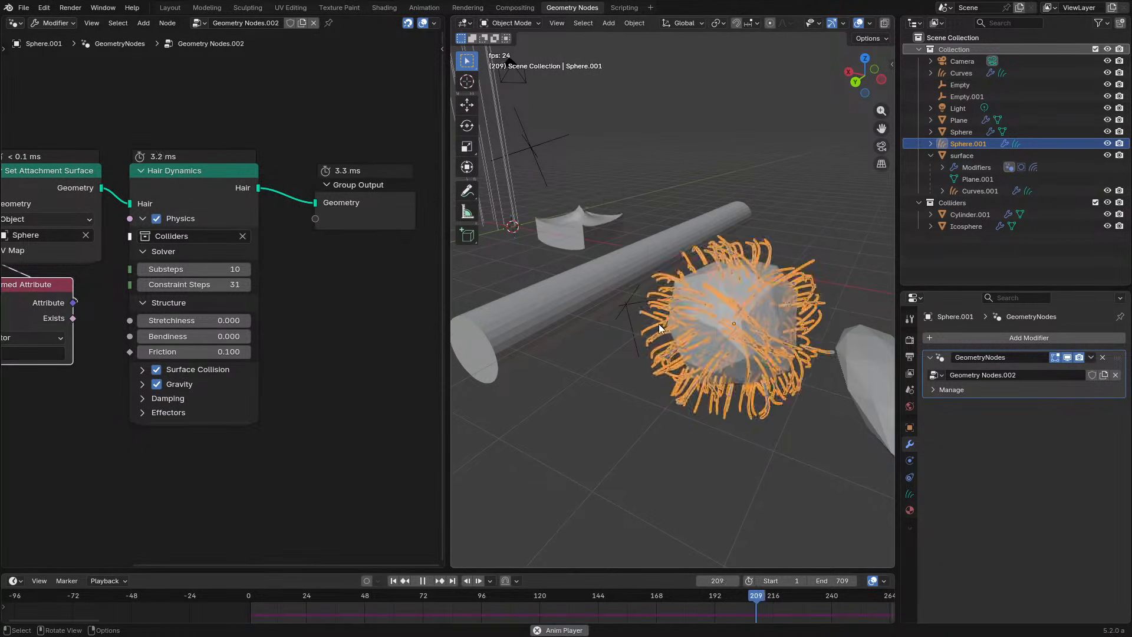
pyautogui.scroll(-2, 407, 360)
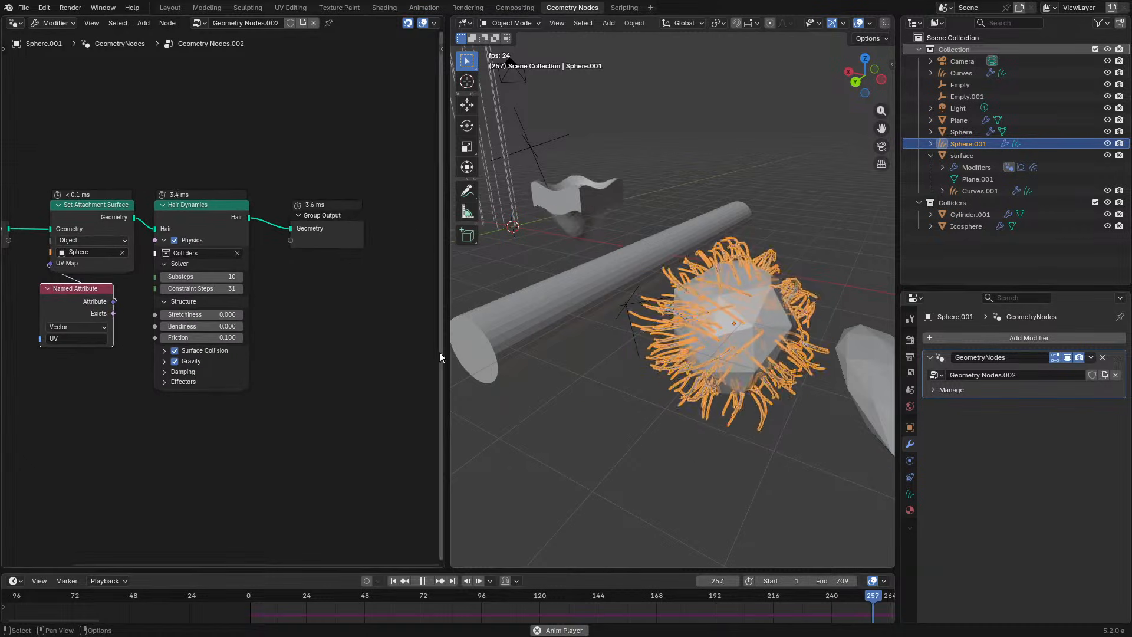
pyautogui.moveTo(446, 354); pyautogui.dragTo(420, 354)
# Add a Vector node in the free space below Group Output, pause playback, and frame the node.
pyautogui.hotkey('shift', 'a')
pyautogui.write('combine')
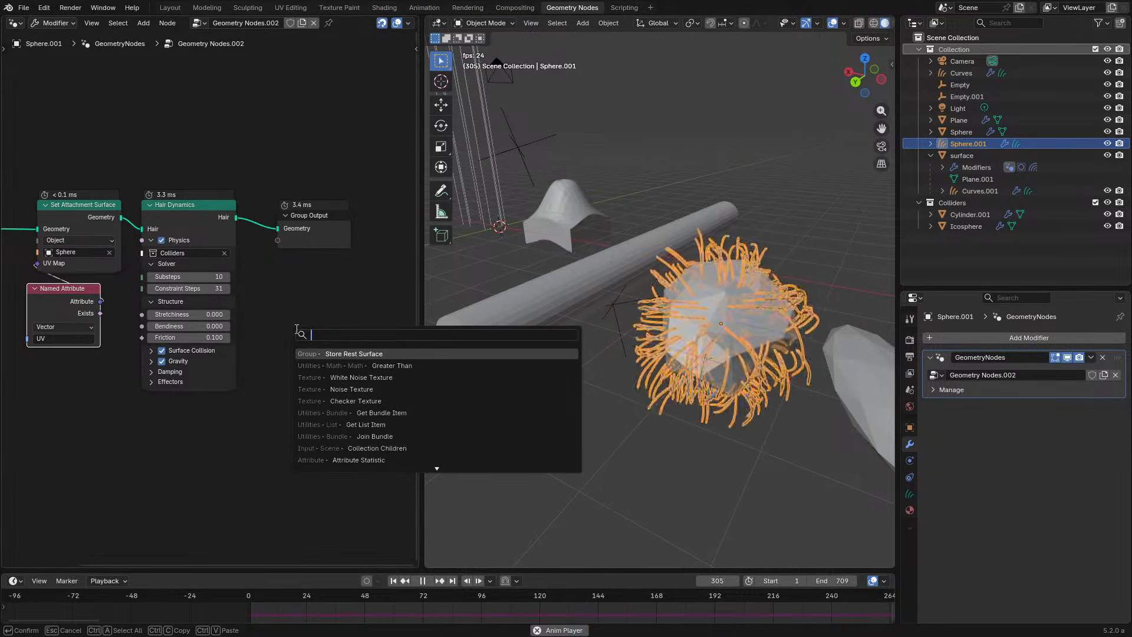
pyautogui.press('BackSpace')
pyautogui.press('BackSpace')
pyautogui.press('BackSpace')
pyautogui.press('BackSpace')
pyautogui.press('BackSpace')
pyautogui.press('BackSpace')
pyautogui.press('BackSpace')
pyautogui.write('vector')
pyautogui.press('Return')
pyautogui.click(296, 330)
pyautogui.press('n')
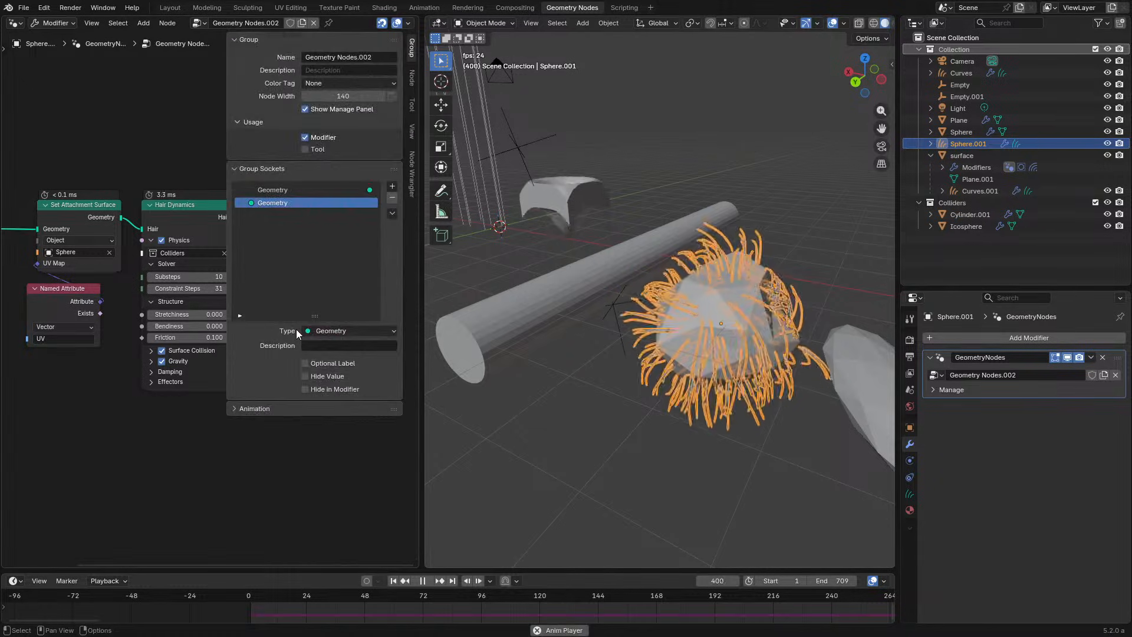
pyautogui.press('n')
pyautogui.press('space')
pyautogui.moveTo(322, 310); pyautogui.dragTo(222, 302, button='middle')
pyautogui.scroll(2, 222, 302)
pyautogui.scroll(3, 222, 301)
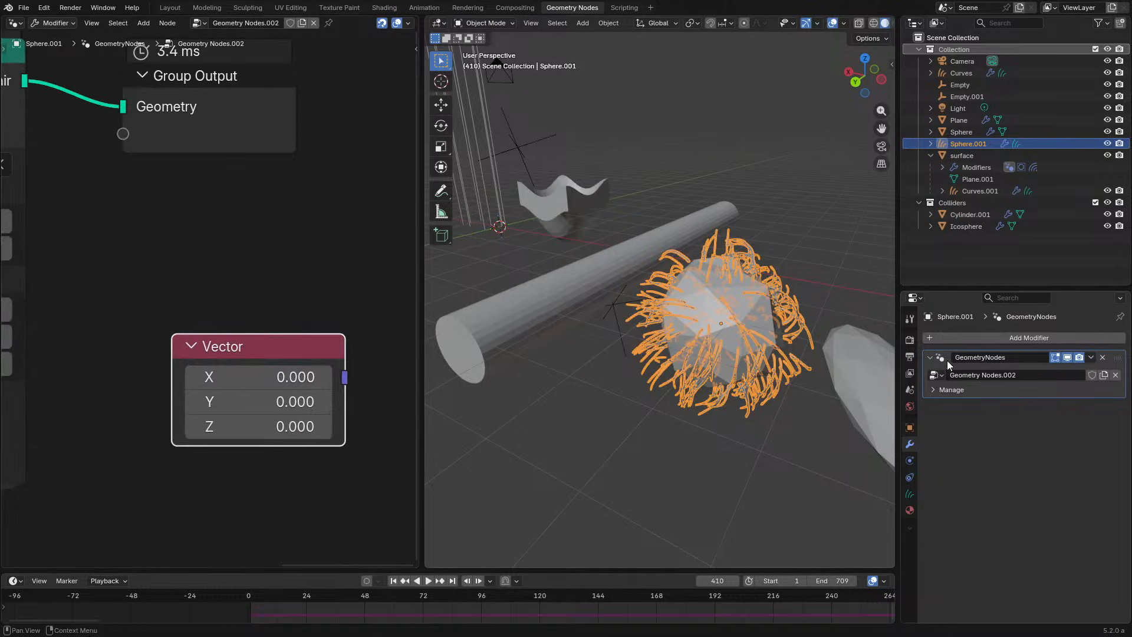
# Edit the view layer's custom property prop, try the Float Array type for it, and cancel the edit.
pyautogui.click(912, 358)
pyautogui.click(911, 371)
pyautogui.scroll(-10, 1003, 465)
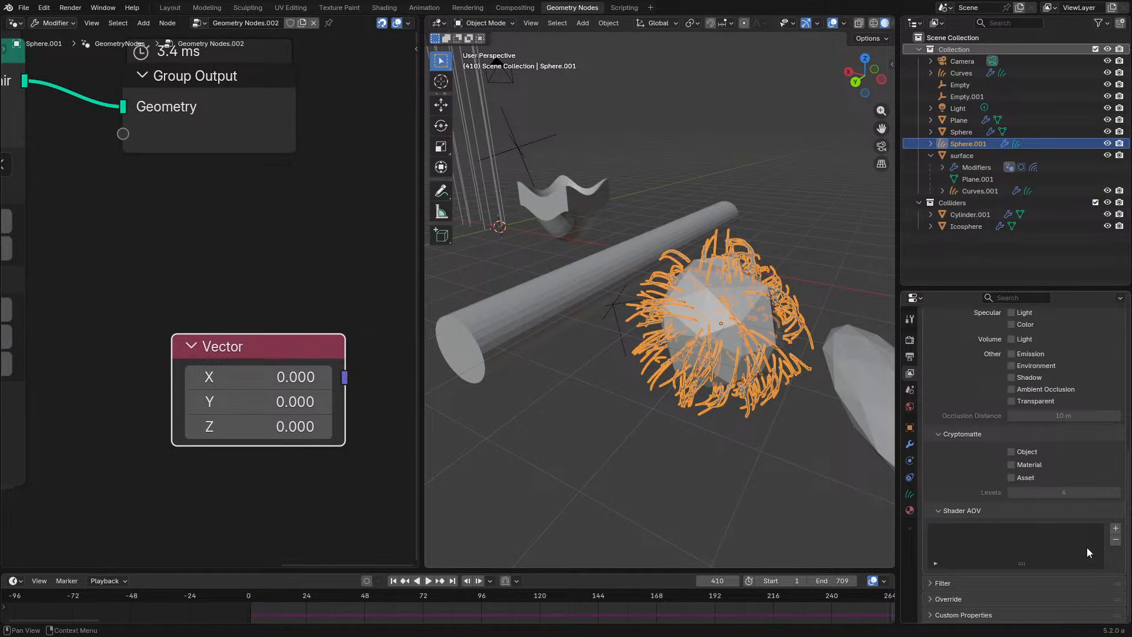
pyautogui.click(975, 618)
pyautogui.scroll(-2, 992, 572)
pyautogui.scroll(-2, 1024, 592)
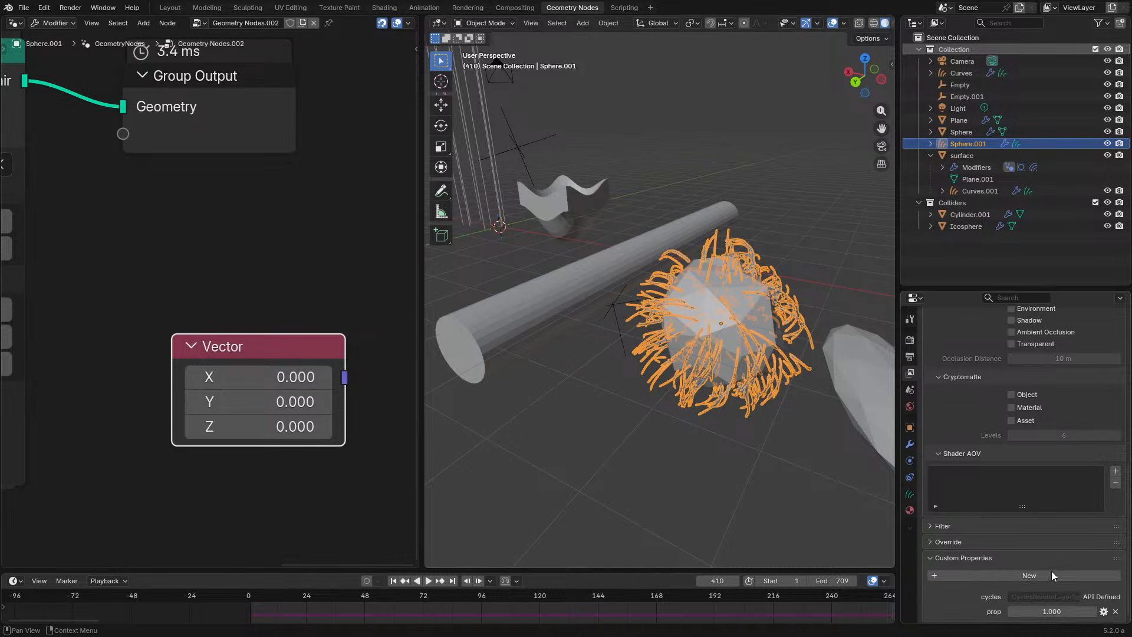
pyautogui.click(1106, 611)
pyautogui.click(1048, 433)
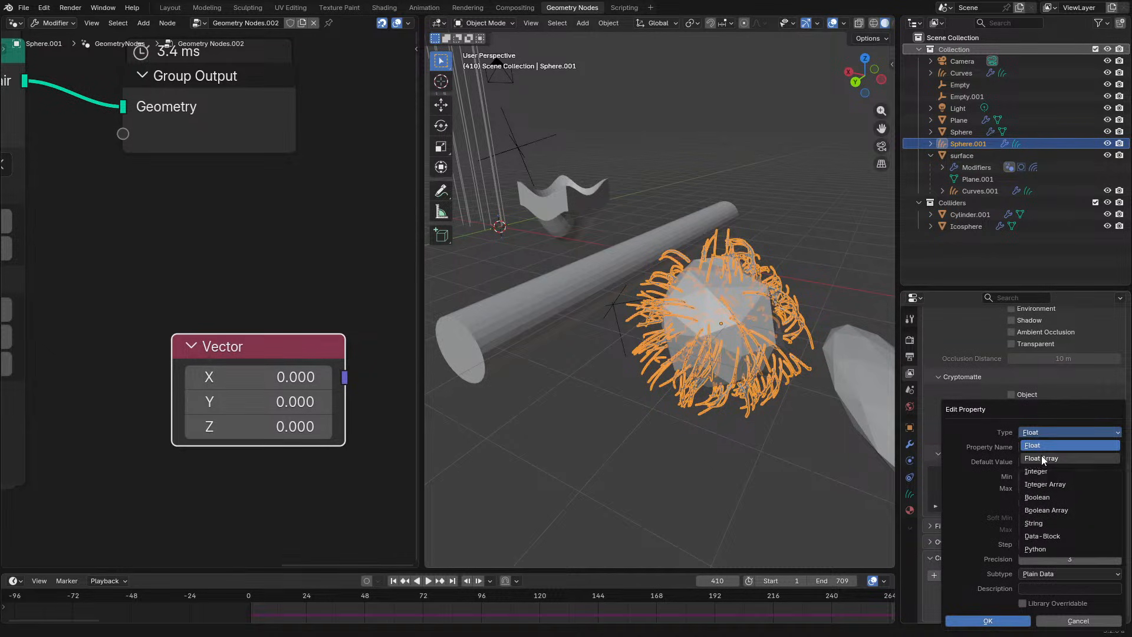
pyautogui.click(1042, 459)
pyautogui.moveTo(1070, 423); pyautogui.dragTo(1092, 423)
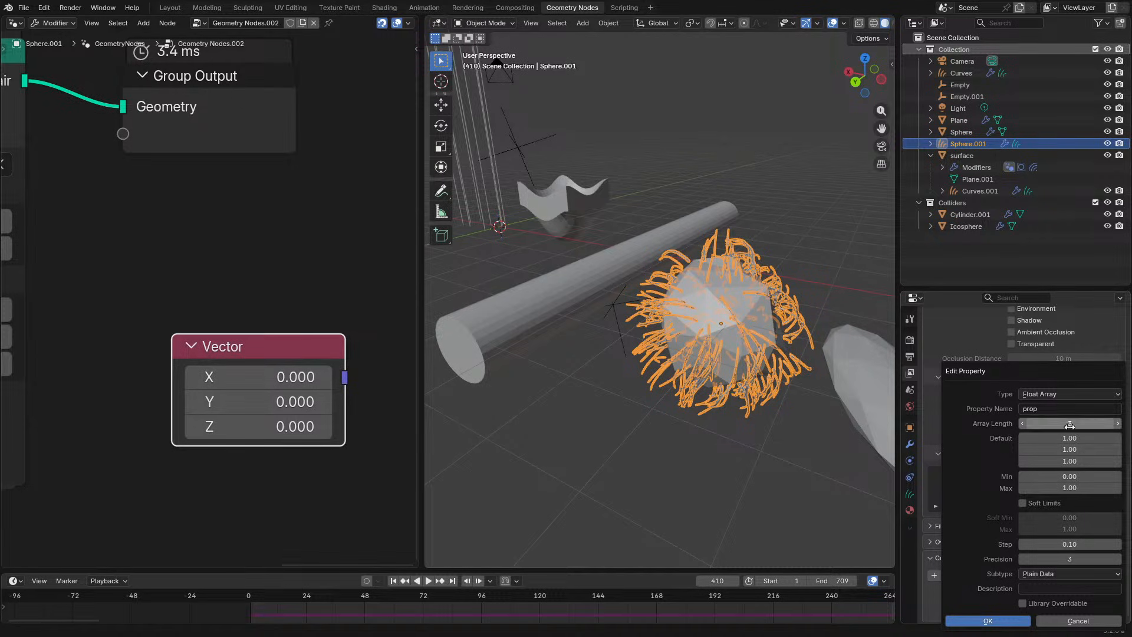
pyautogui.click(1079, 621)
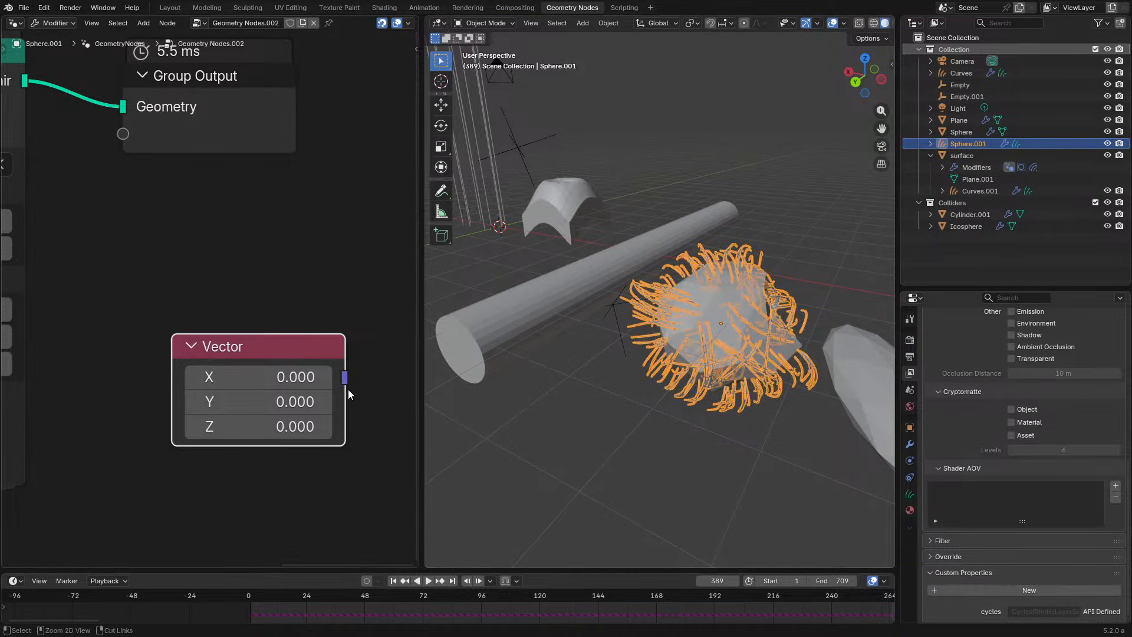
# Examine the Vector node and its node settings, including its Custom Properties section.
pyautogui.scroll(-3, 129, 190)
pyautogui.scroll(4, 276, 309)
pyautogui.moveTo(291, 293); pyautogui.dragTo(208, 121, button='middle')
pyautogui.moveTo(200, 193); pyautogui.dragTo(265, 274, button='middle')
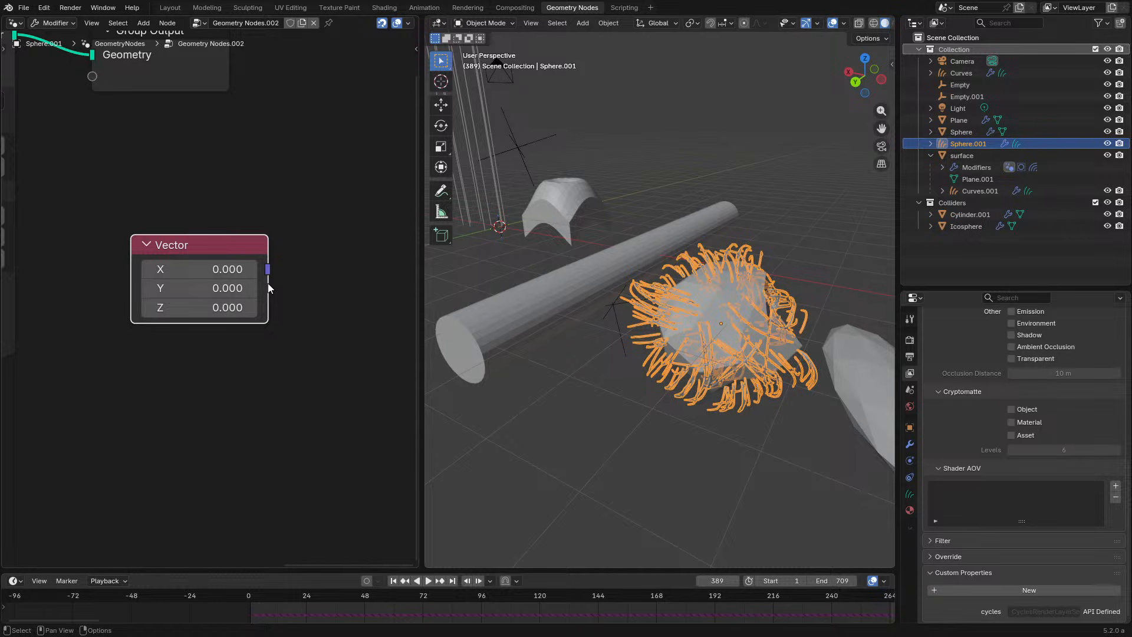
pyautogui.moveTo(284, 252); pyautogui.dragTo(301, 321, button='middle')
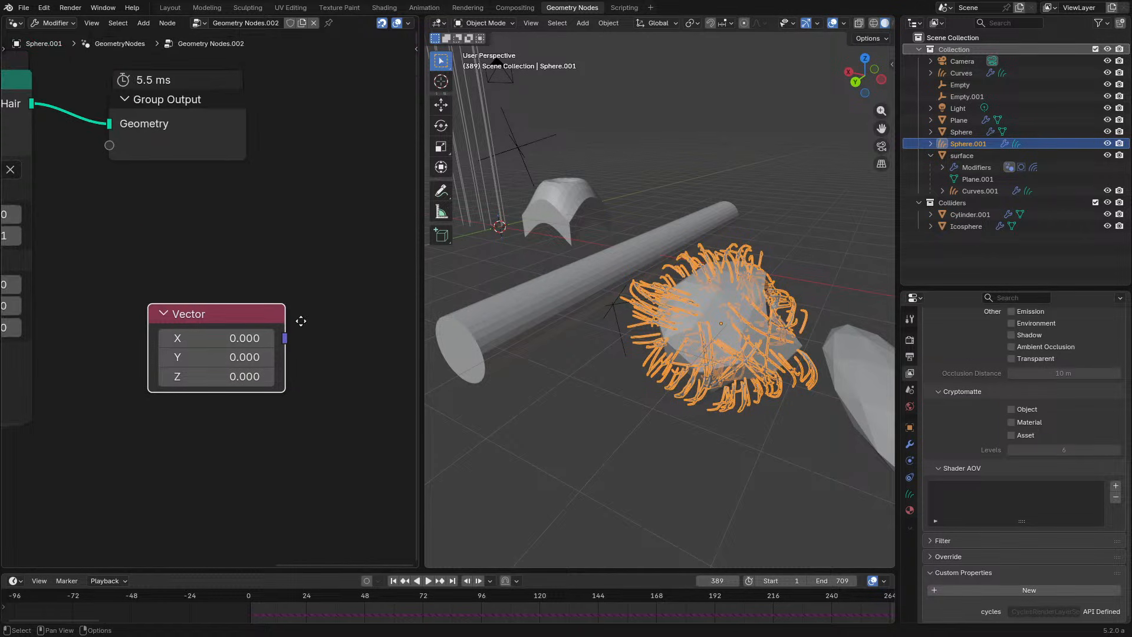
pyautogui.scroll(2, 220, 329)
pyautogui.press('n')
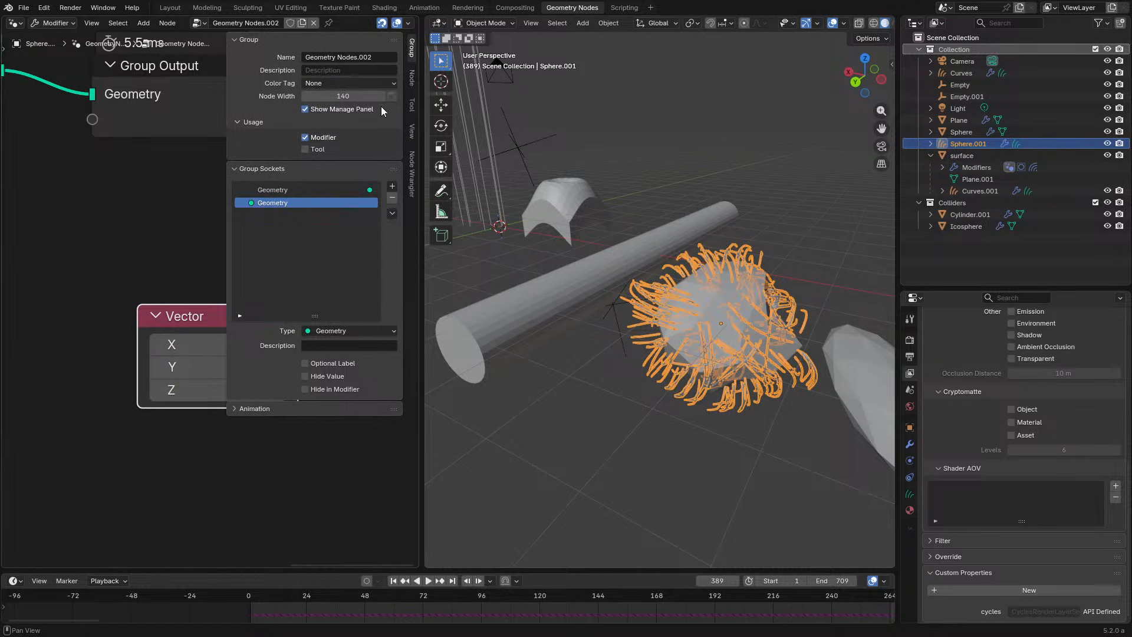
pyautogui.click(408, 79)
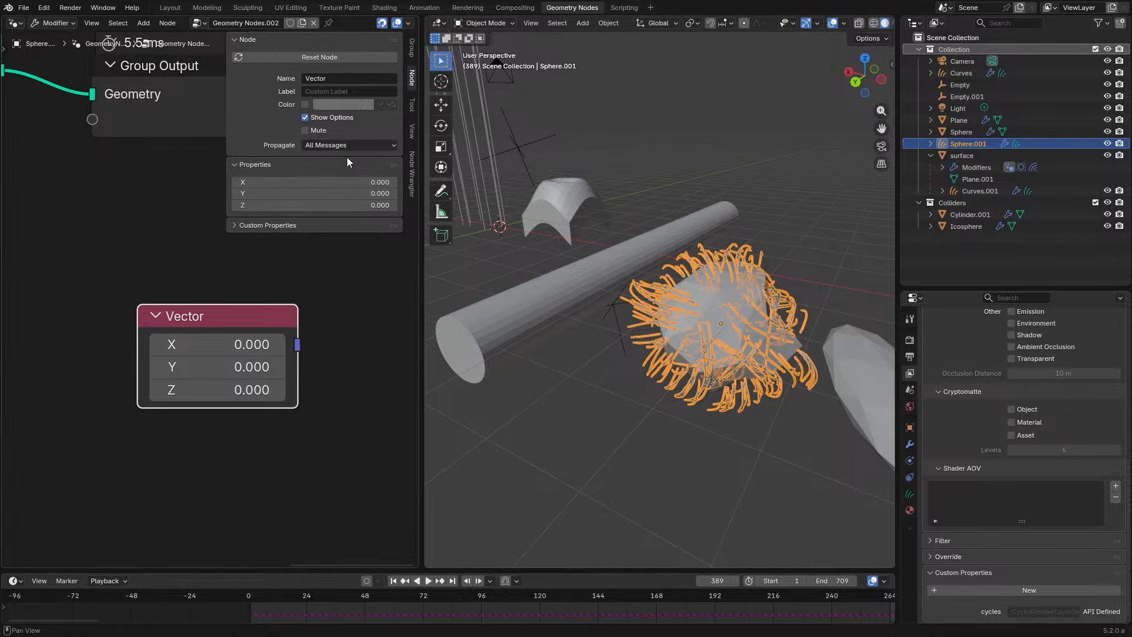
pyautogui.click(267, 229)
pyautogui.click(268, 227)
pyautogui.press('n')
# Cut the Vector node out of the node tree.
pyautogui.click(204, 345)
pyautogui.click(225, 327)
pyautogui.hotkey('ctrl', 'x')
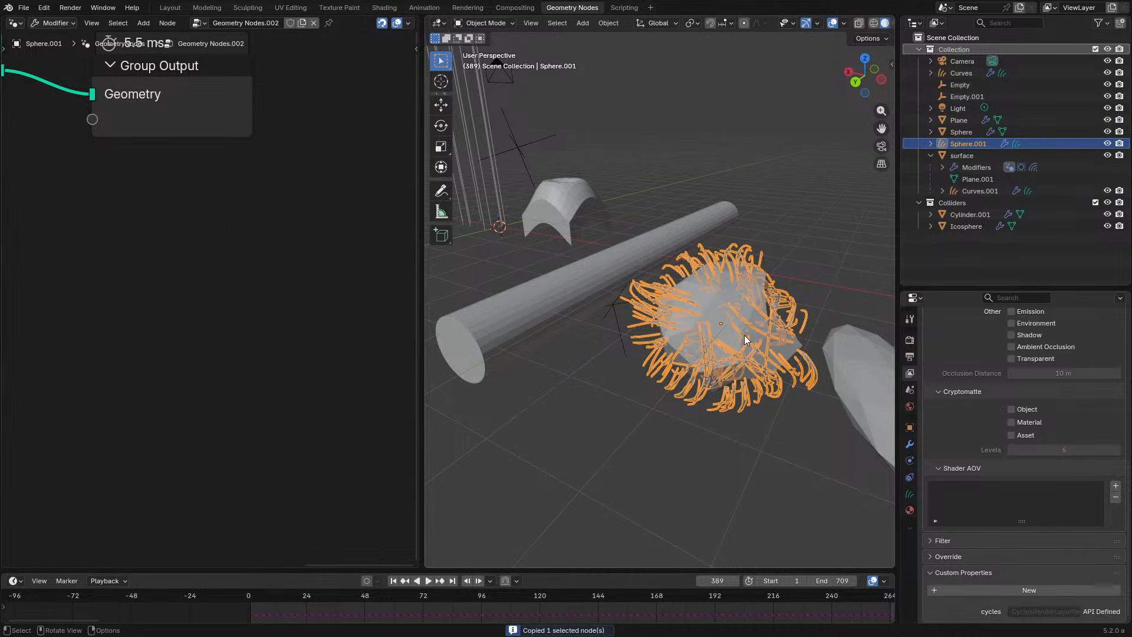
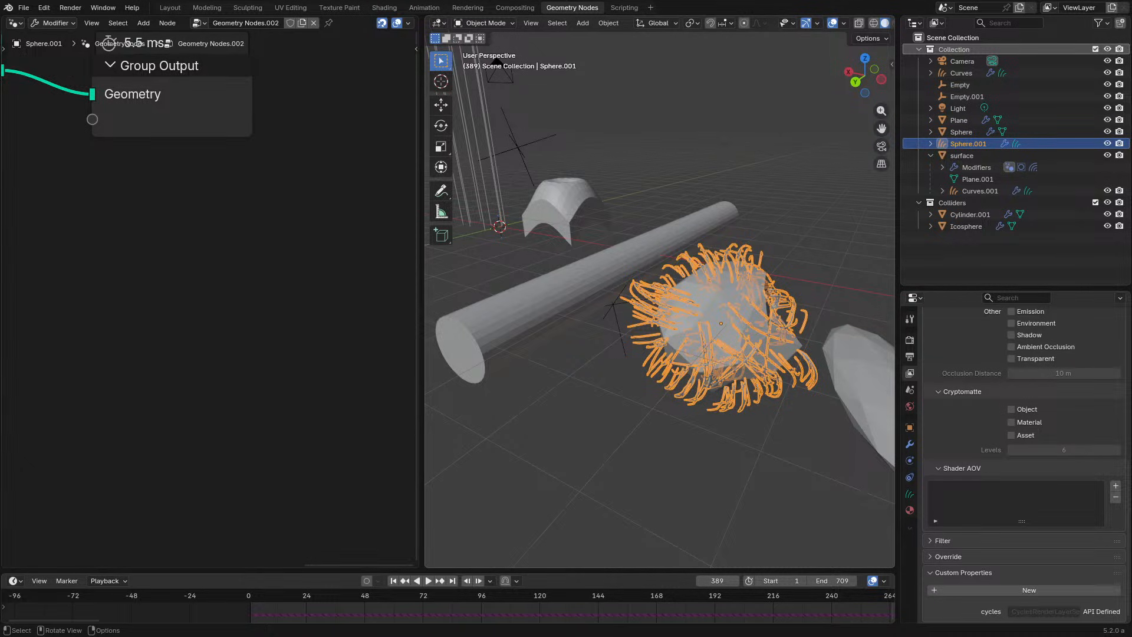
# Maximize the node editor around Hair Dynamics and expand the node's Gravity and Surface Collision sections.
pyautogui.scroll(-10, 212, 300)
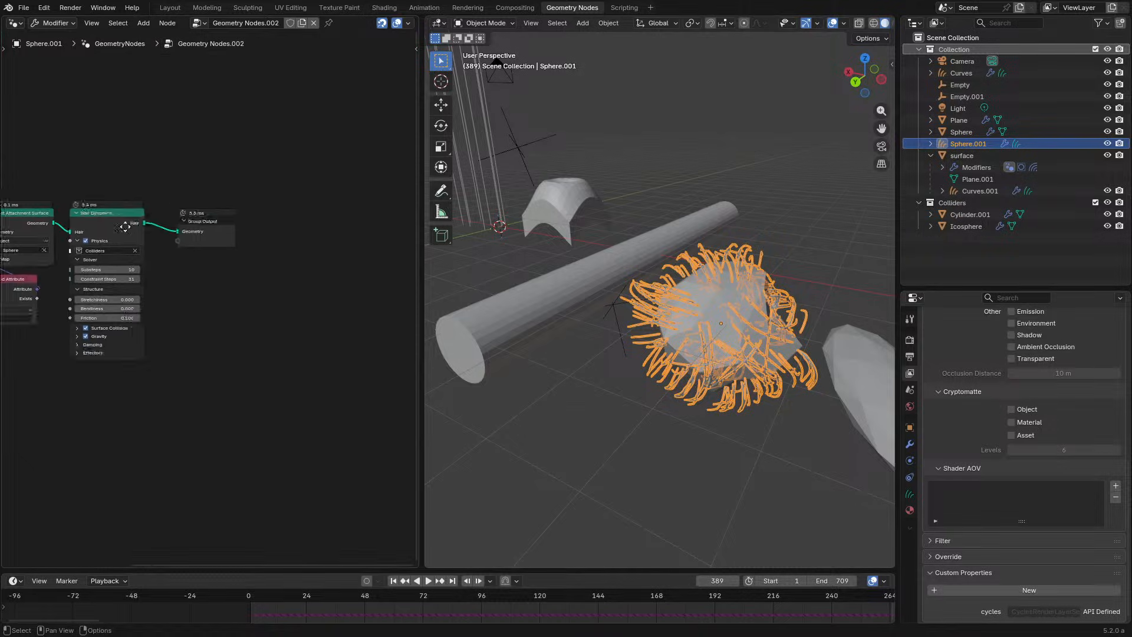
pyautogui.moveTo(111, 224); pyautogui.dragTo(256, 236, button='middle')
pyautogui.scroll(9, 256, 236)
pyautogui.hotkey('ctrl', 'space')
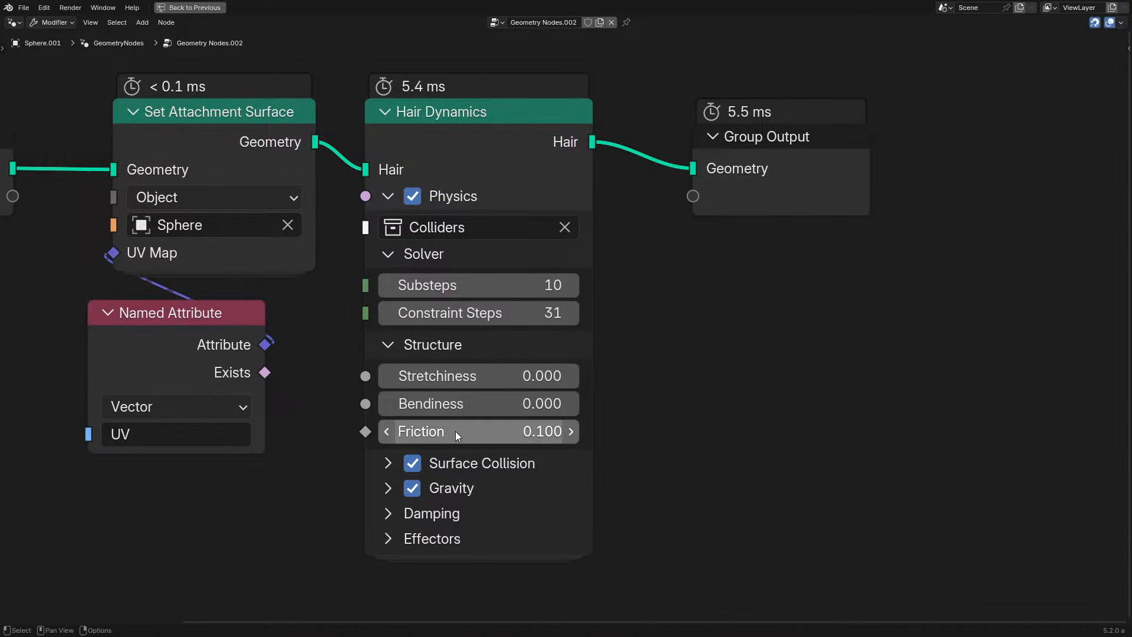
pyautogui.click(370, 485)
pyautogui.click(386, 487)
pyautogui.click(387, 465)
# Look through the Hair Dynamics node's Damping and Effectors sections, collapse them, and restore the split editor layout.
pyautogui.scroll(-2, 583, 493)
pyautogui.moveTo(584, 494); pyautogui.dragTo(565, 316, button='middle')
pyautogui.click(413, 483)
pyautogui.click(423, 463)
pyautogui.click(424, 463)
pyautogui.click(417, 485)
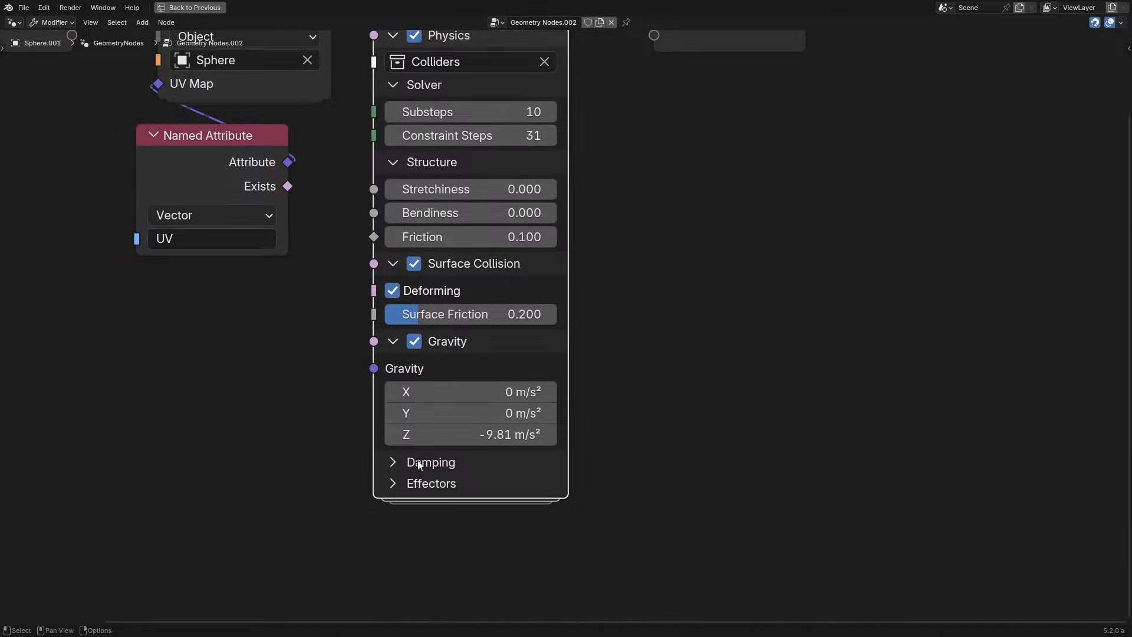
pyautogui.hotkey('ctrl', 'space')
pyautogui.click(150, 243)
pyautogui.click(150, 243)
pyautogui.moveTo(178, 290); pyautogui.dragTo(271, 412, button='middle')
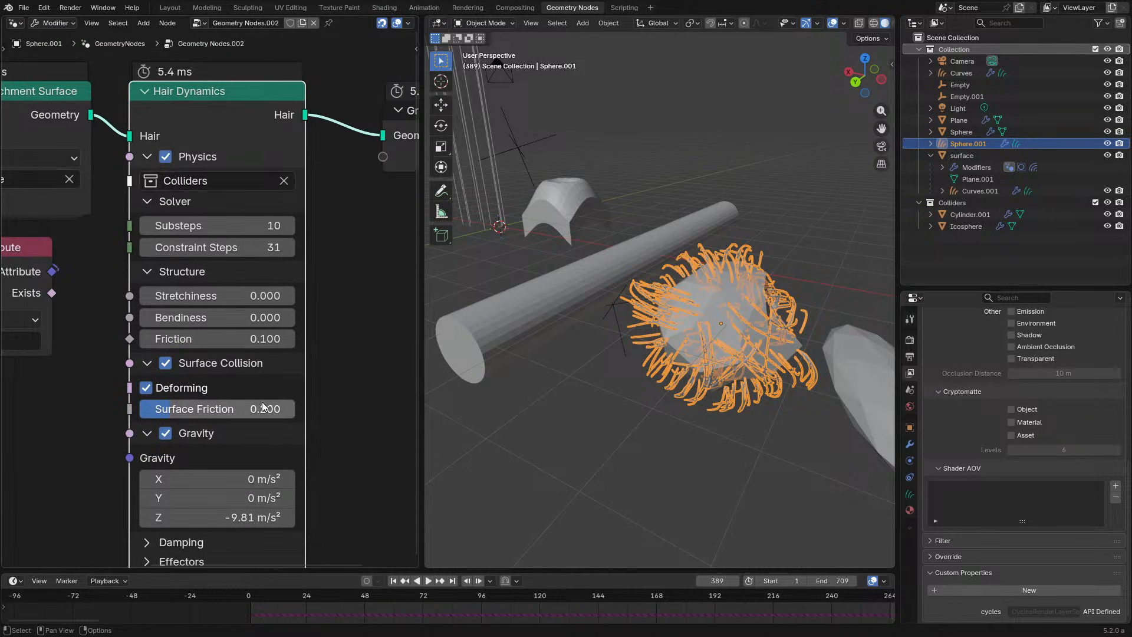
# Play the animation with viewport overlays hidden and view the hair on the deforming Sphere up close.
pyautogui.press('space')
pyautogui.scroll(4, 670, 287)
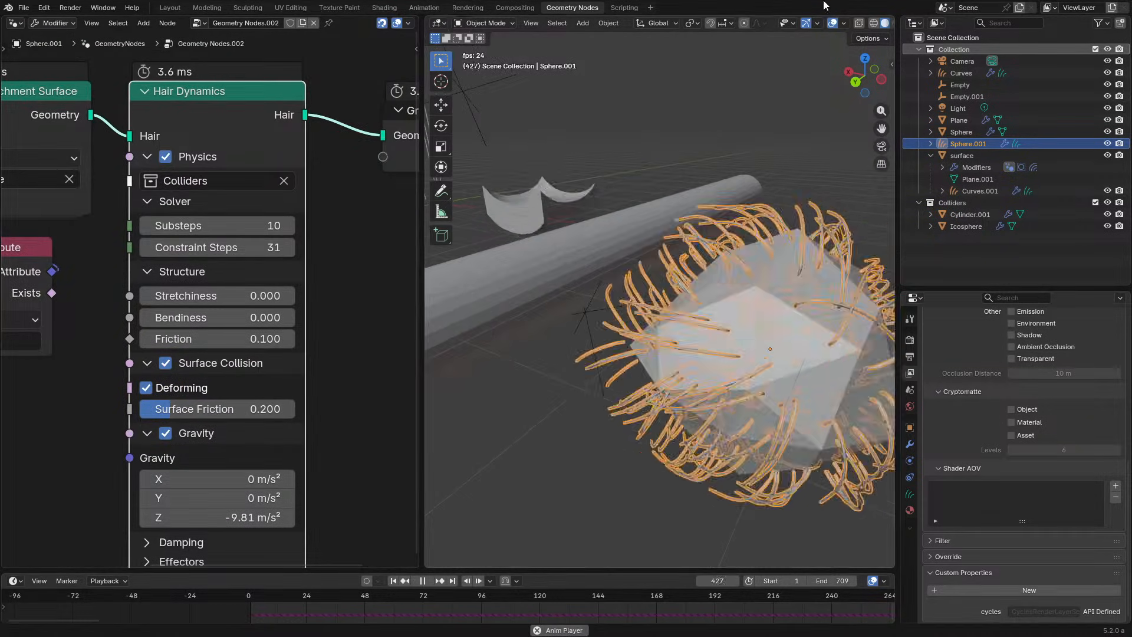
pyautogui.click(832, 23)
pyautogui.keyDown('shift'); pyautogui.moveTo(741, 335); pyautogui.dragTo(628, 269, button='middle'); pyautogui.keyUp('shift')
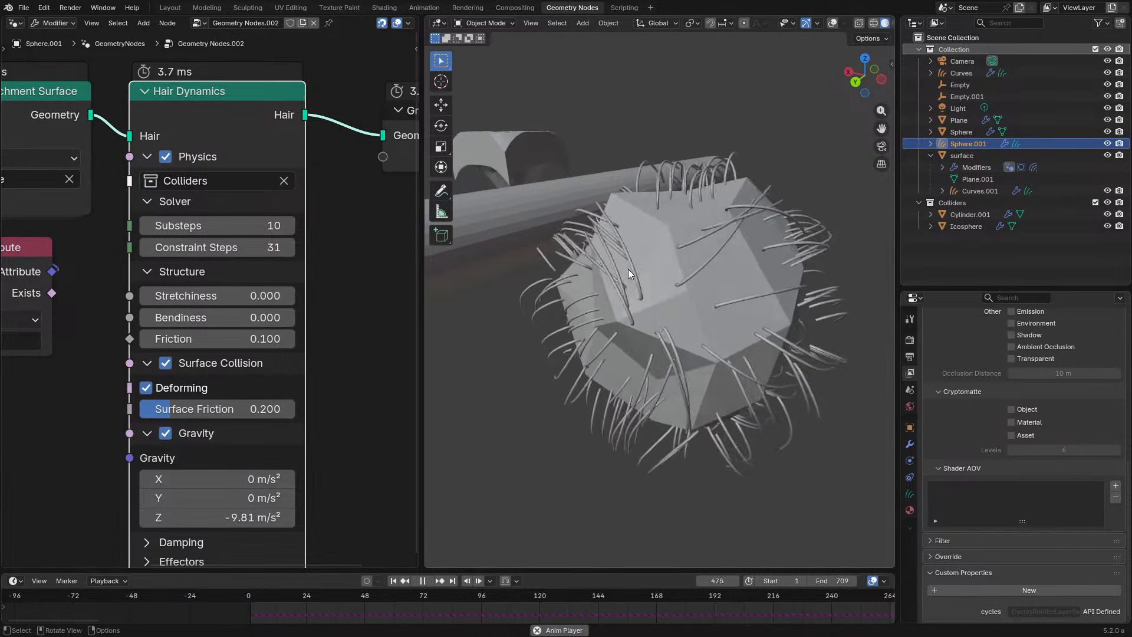
# Set the Hair Dynamics Stretchiness to 1.000 and replay the simulation from the start to check the hair.
pyautogui.moveTo(186, 296); pyautogui.dragTo(342, 297)
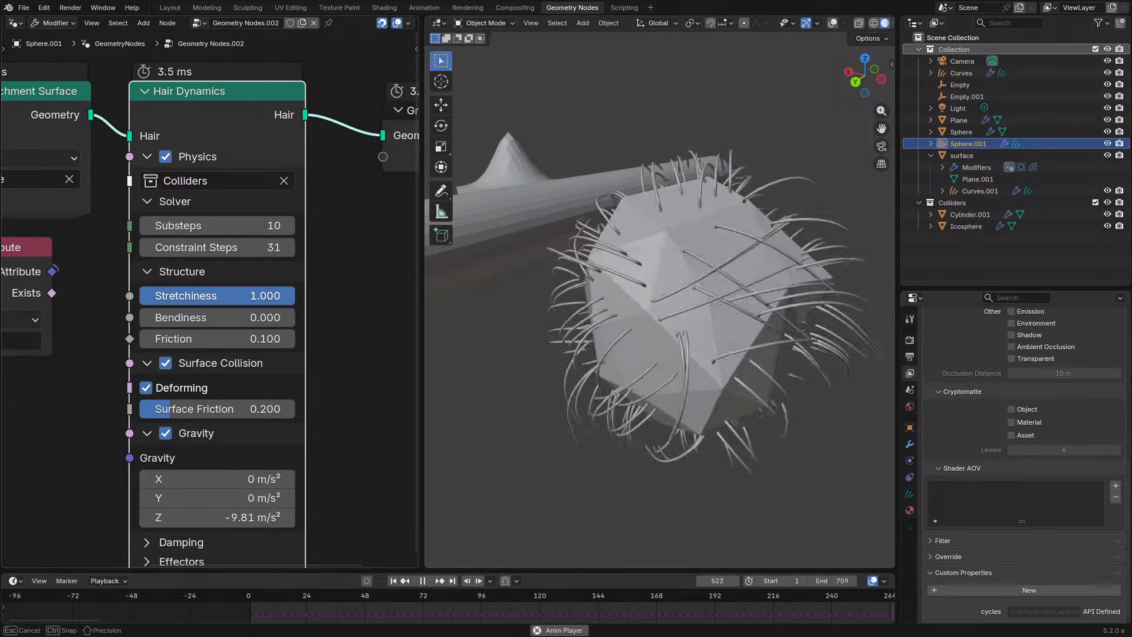
pyautogui.click(228, 593)
pyautogui.moveTo(565, 389); pyautogui.dragTo(590, 421, button='middle')
pyautogui.press('space')
pyautogui.moveTo(632, 365)
pyautogui.mouseDown(button='middle')
pyautogui.moveTo(685, 328)
pyautogui.moveTo(519, 338)
pyautogui.moveTo(586, 365)
pyautogui.moveTo(621, 349)
pyautogui.mouseUp(button='middle')
pyautogui.press('space')
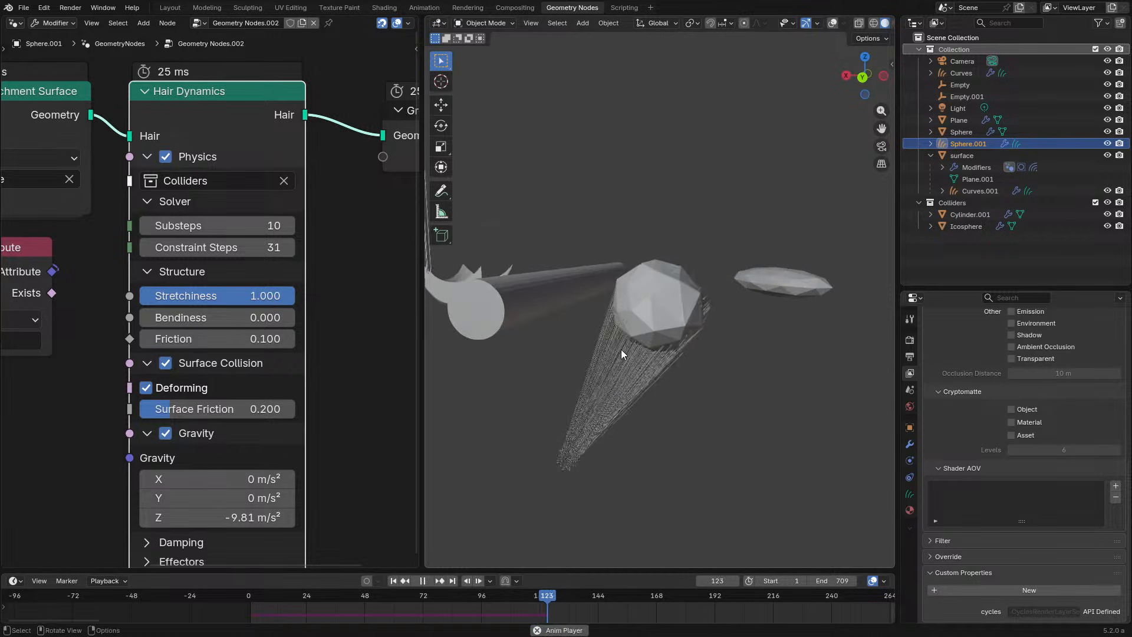
pyautogui.press('space')
# Set Stretchiness to 0.500 and replay the simulation from frame 0 while viewing the whole scene.
pyautogui.moveTo(277, 296); pyautogui.dragTo(217, 295)
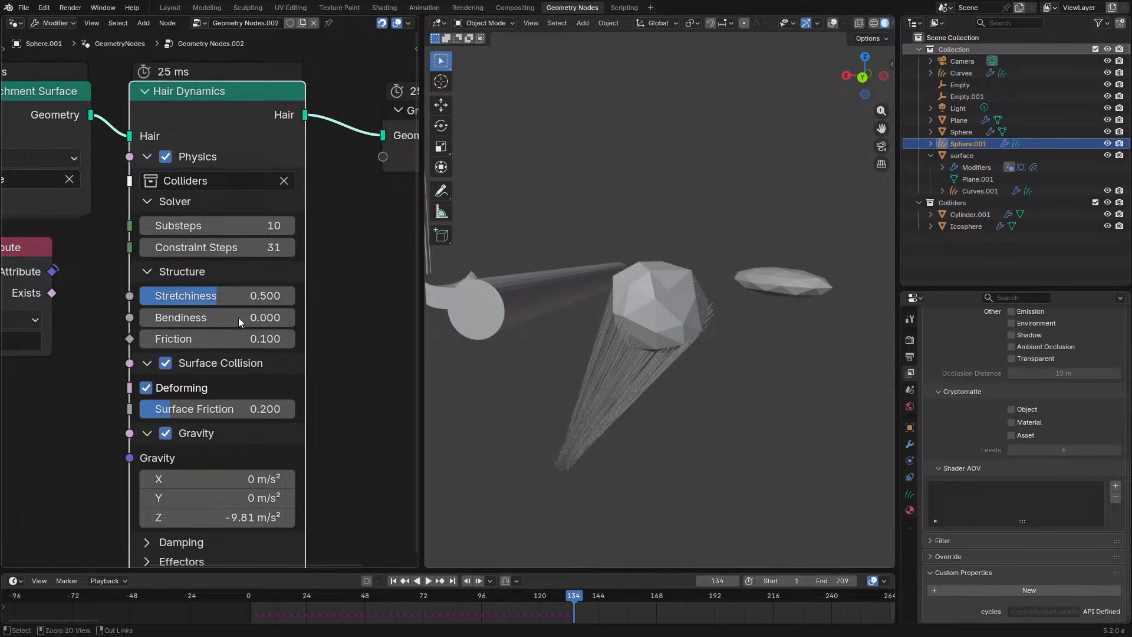
pyautogui.click(247, 598)
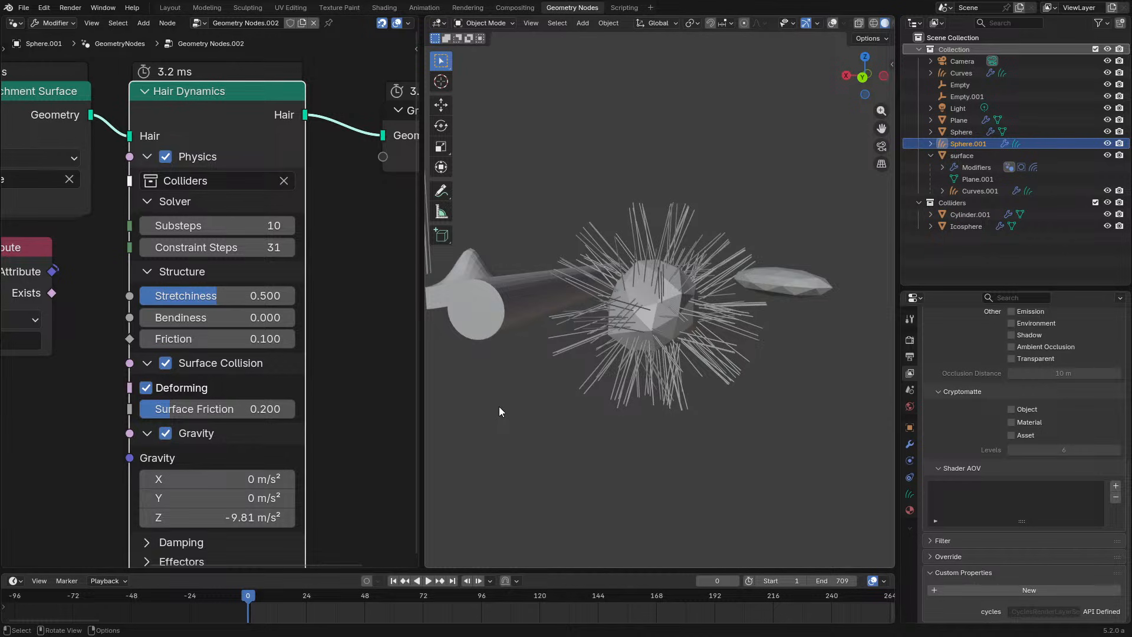
pyautogui.press('space')
pyautogui.moveTo(658, 383); pyautogui.dragTo(575, 416, button='middle')
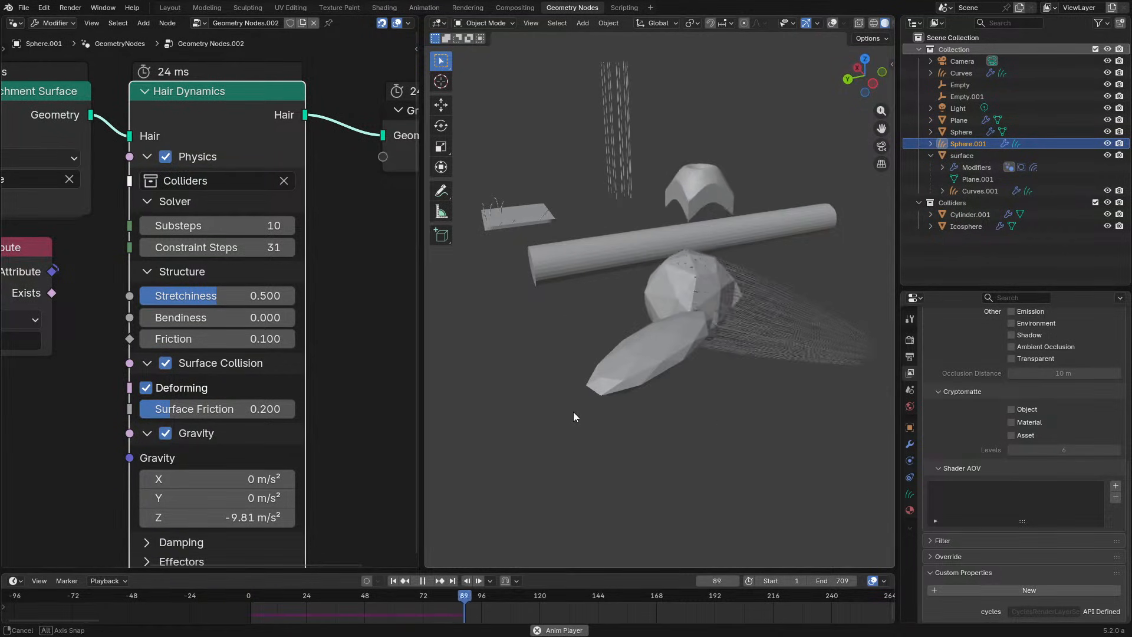
# Set Stretchiness back to 0.000, rewind the simulation, show the viewport overlays again, and pause playback at frame 78.
pyautogui.moveTo(263, 301); pyautogui.dragTo(140, 296)
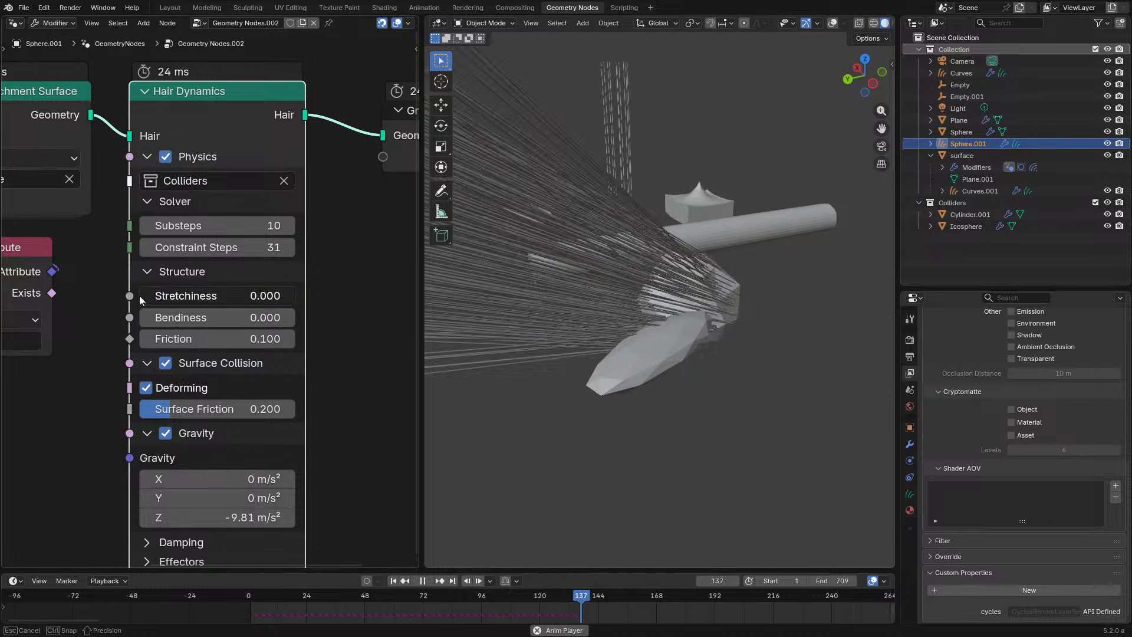
pyautogui.click(235, 591)
pyautogui.moveTo(612, 353); pyautogui.dragTo(498, 328, button='middle')
pyautogui.click(832, 24)
pyautogui.press('space')
pyautogui.moveTo(748, 232); pyautogui.dragTo(780, 235, button='middle')
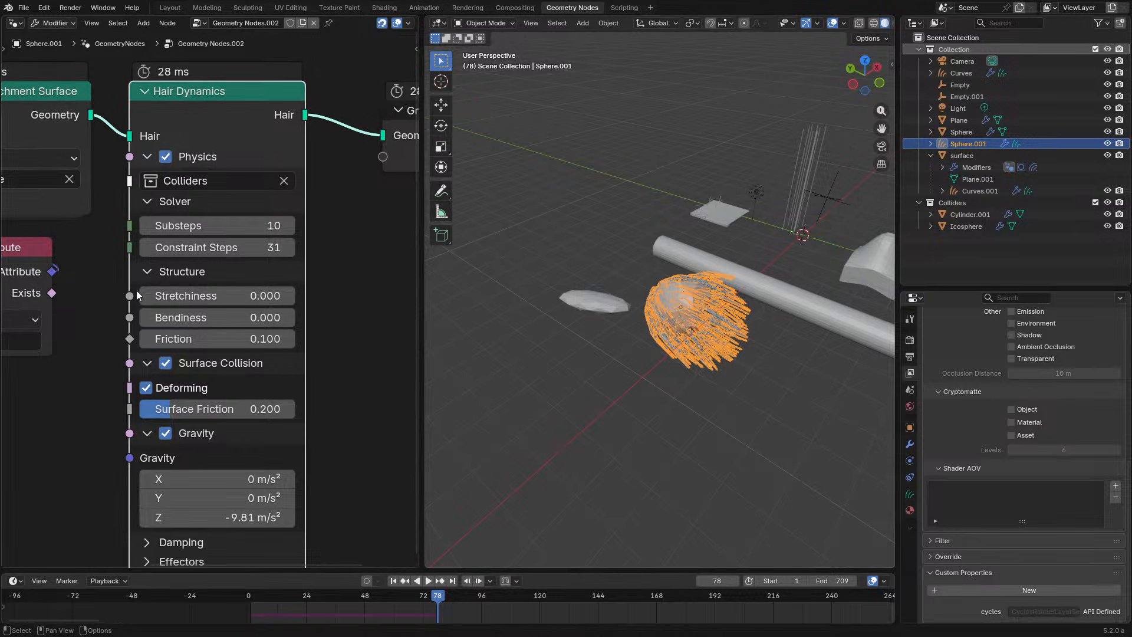
# Select Empty.001 and check its constraint, object data and physics properties.
pyautogui.click(844, 203)
pyautogui.click(910, 469)
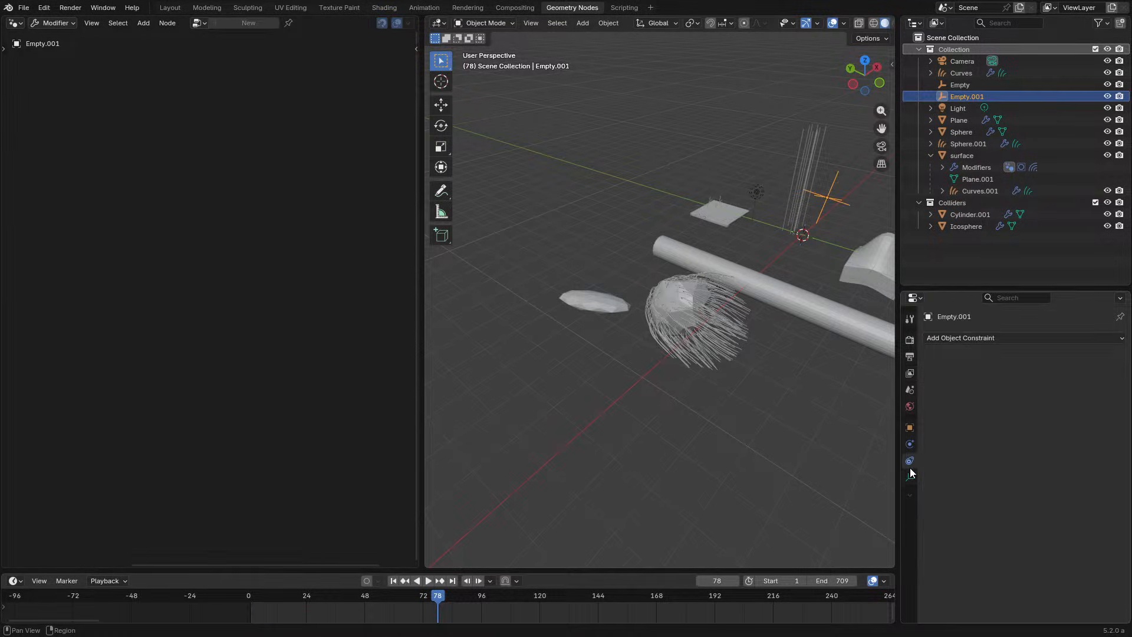
pyautogui.click(911, 472)
pyautogui.click(908, 444)
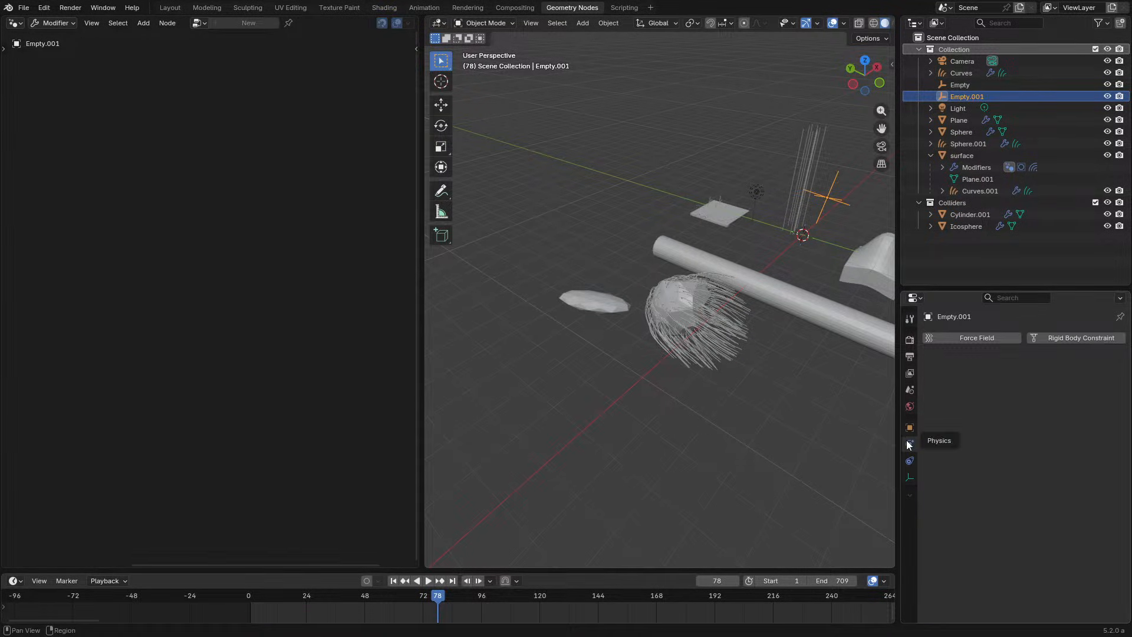
pyautogui.moveTo(740, 304); pyautogui.dragTo(726, 320, button='middle')
# Select the Sphere.001 hair again and expand the Effectors and Damping sections of its Hair Dynamics node.
pyautogui.click(727, 323)
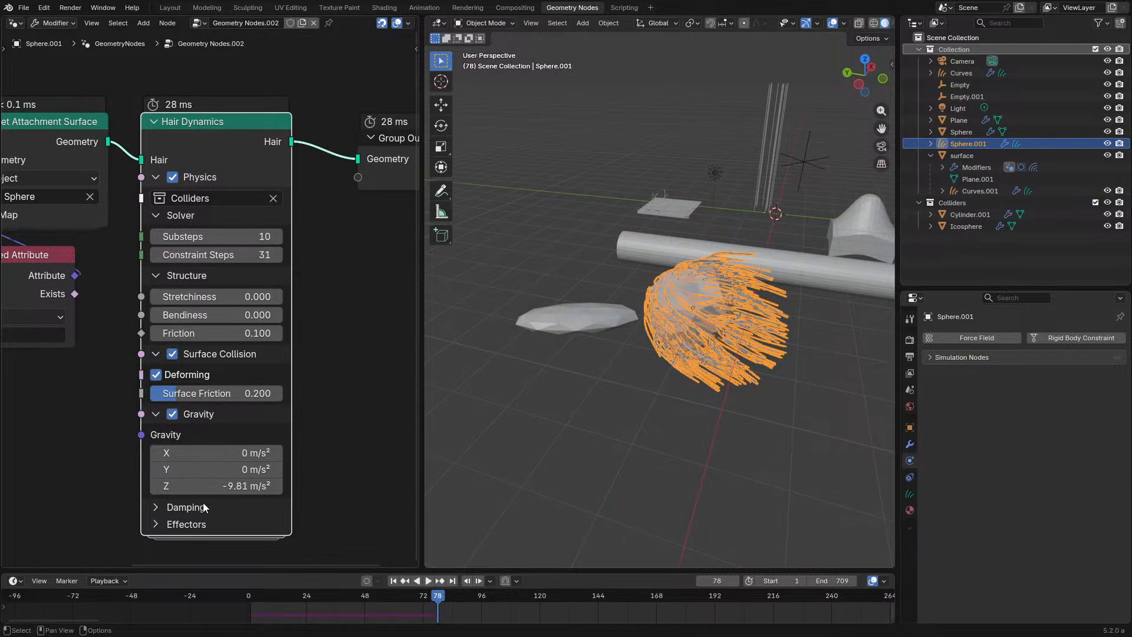
pyautogui.click(187, 528)
pyautogui.click(188, 511)
pyautogui.scroll(-6, 297, 507)
pyautogui.moveTo(295, 506); pyautogui.dragTo(285, 392, button='middle')
pyautogui.scroll(6, 284, 389)
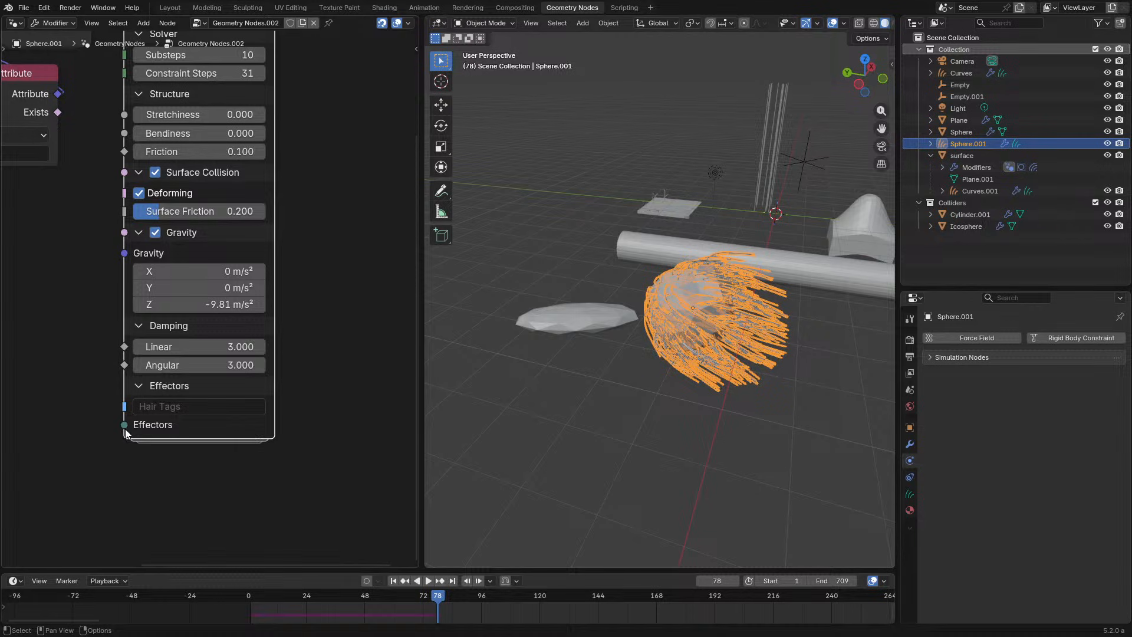
# Examine the Set Simulation Effector setups in the modifier node trees of the Icosphere and Cylinder.001.
pyautogui.click(578, 320)
pyautogui.click(910, 444)
pyautogui.click(815, 160)
pyautogui.click(625, 318)
pyautogui.click(669, 206)
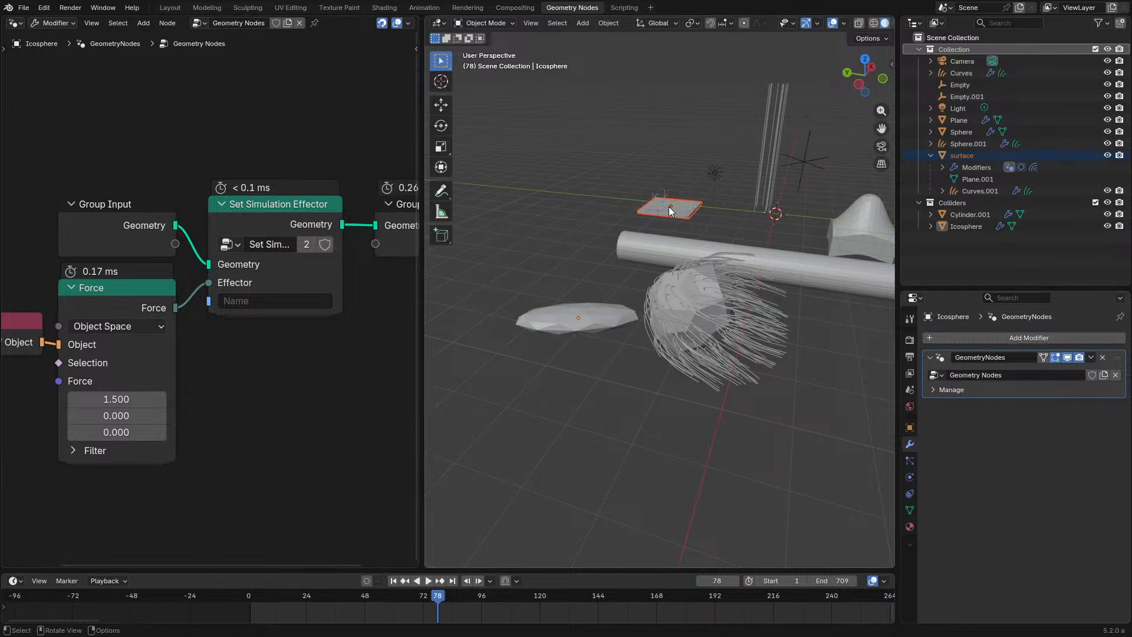
pyautogui.click(669, 244)
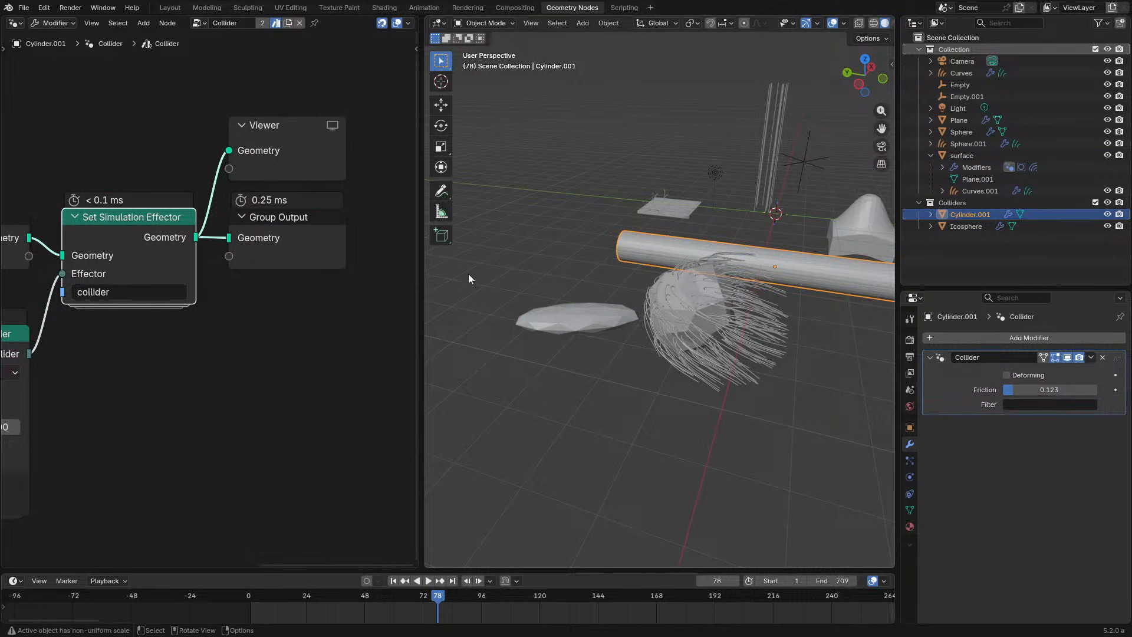
# Check the Empty.001 and Empty objects, reselect the Sphere.001 hair, and play the simulation.
pyautogui.click(873, 241)
pyautogui.click(794, 155)
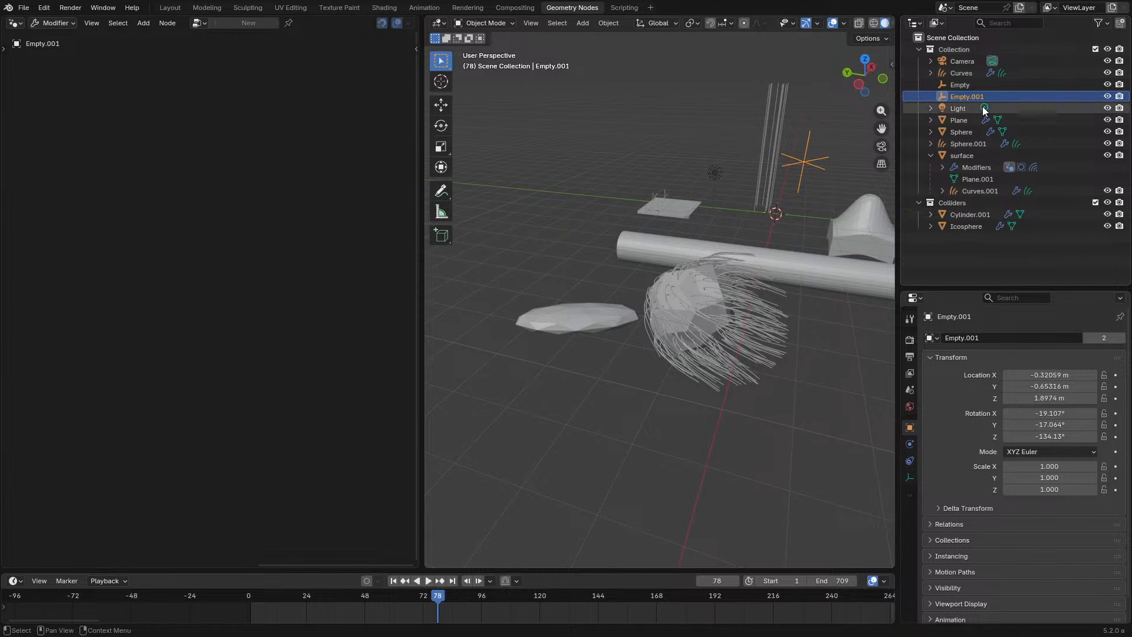
pyautogui.click(988, 83)
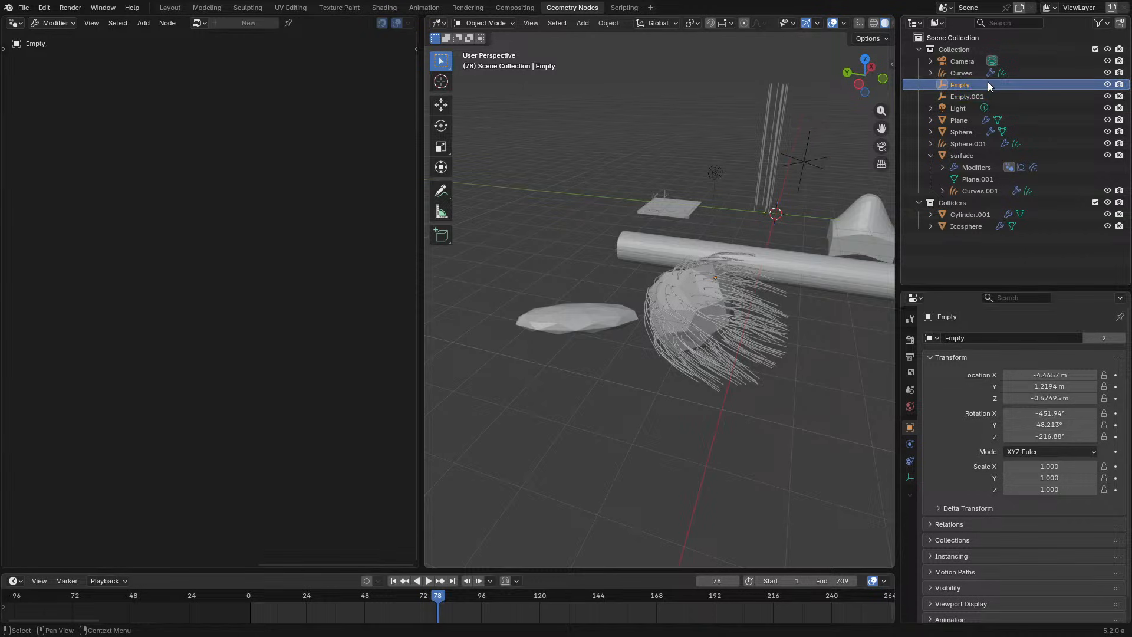
pyautogui.click(796, 329)
pyautogui.press('KP_Decimal')
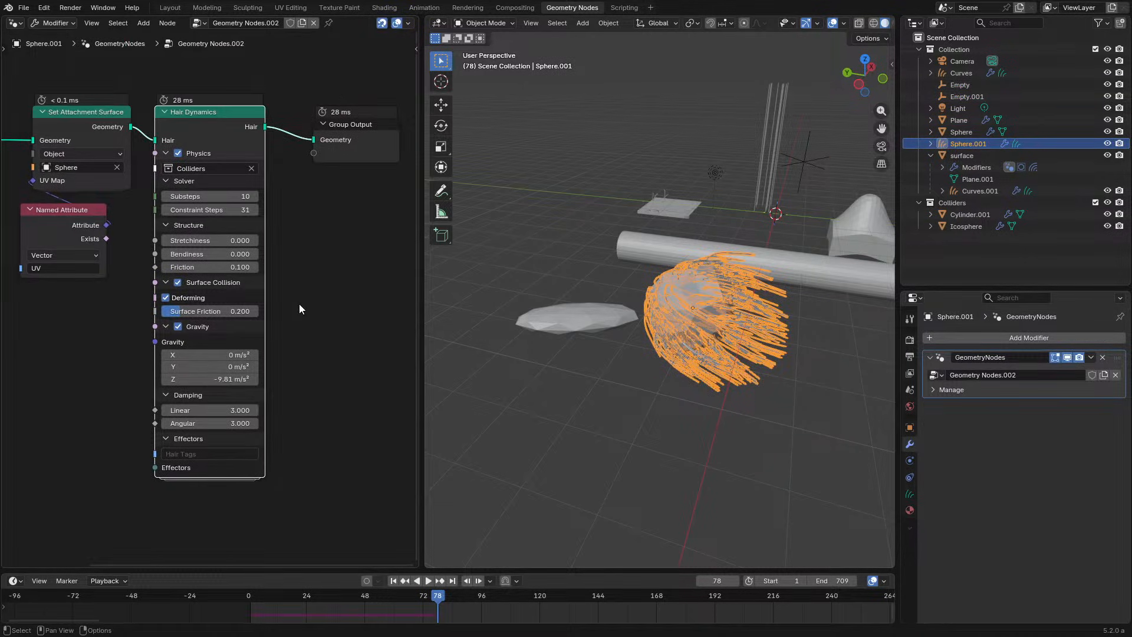
pyautogui.scroll(1, 299, 303)
pyautogui.press('space')
pyautogui.scroll(2, 631, 324)
# Try a higher Friction, a higher Surface Friction and Deforming turned off on the Hair Dynamics node, restoring each setting.
pyautogui.moveTo(179, 247); pyautogui.dragTo(251, 261)
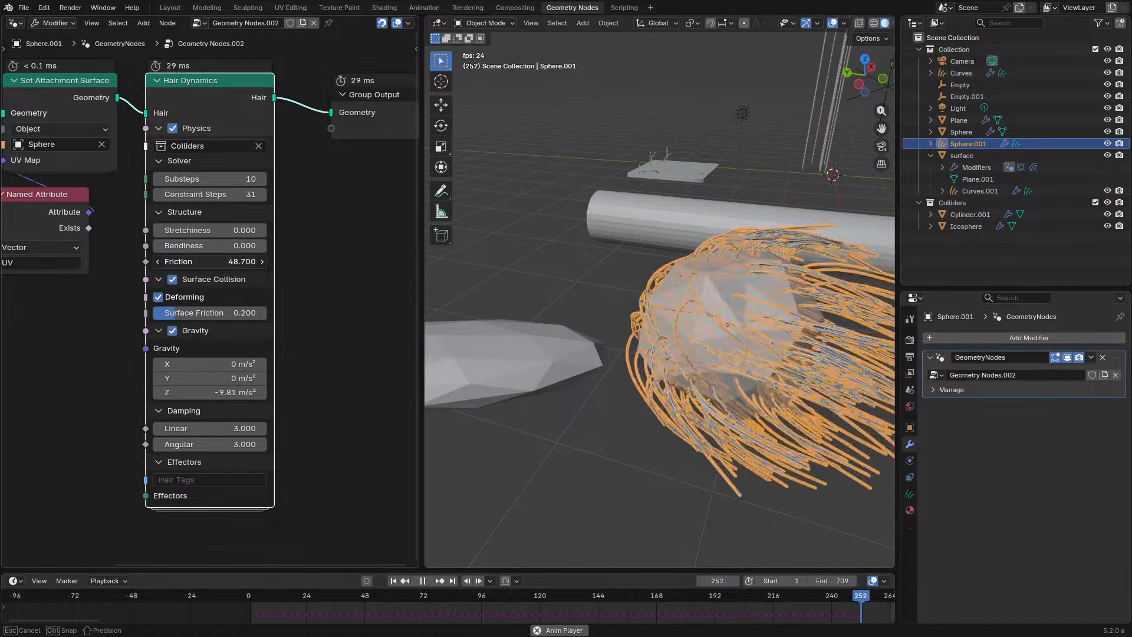
pyautogui.press('Escape')
pyautogui.moveTo(239, 315); pyautogui.dragTo(331, 315)
pyautogui.press('Escape')
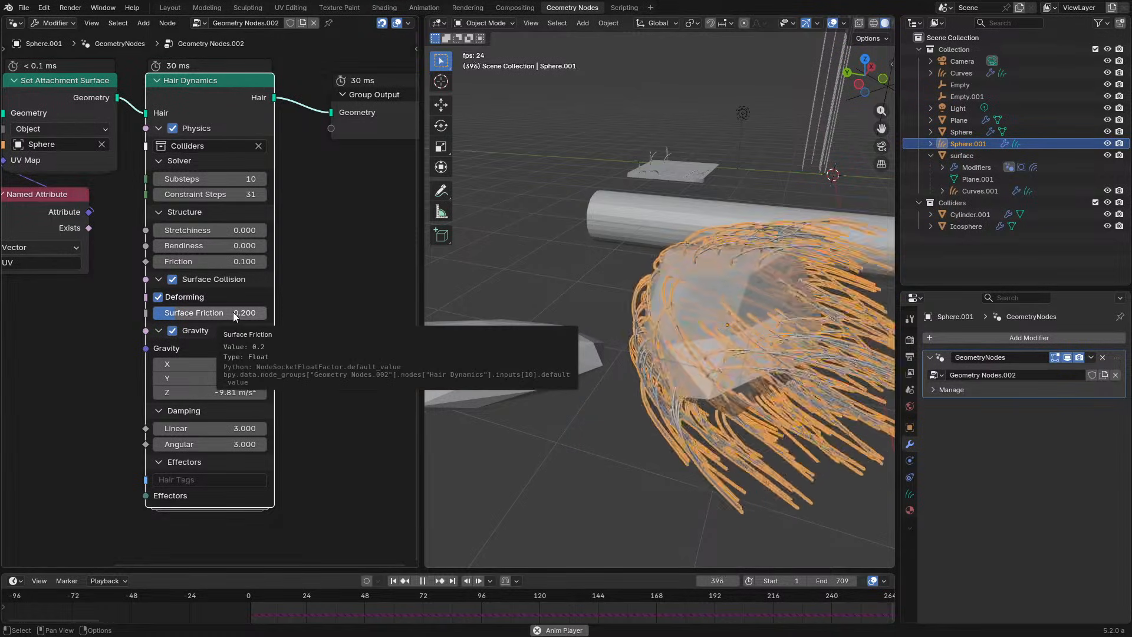
pyautogui.click(157, 297)
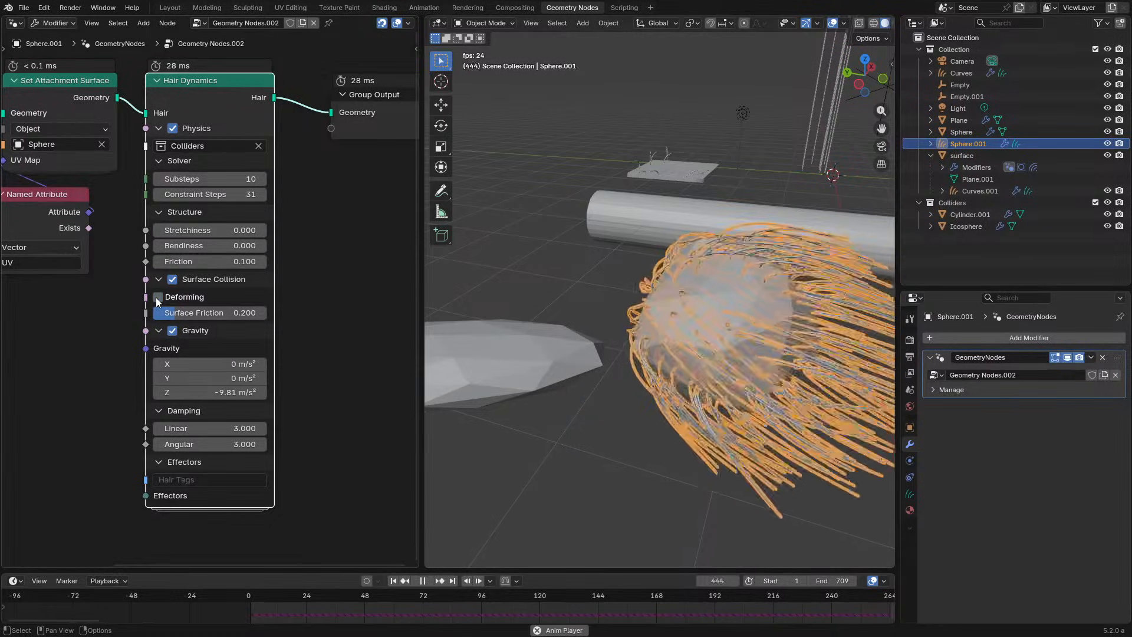
pyautogui.click(157, 298)
# Move the Cylinder.001 collider against the hair on the sphere while the simulation plays.
pyautogui.click(637, 228)
pyautogui.scroll(-5, 708, 254)
pyautogui.moveTo(812, 300); pyautogui.dragTo(720, 263, button='middle')
pyautogui.press('g')
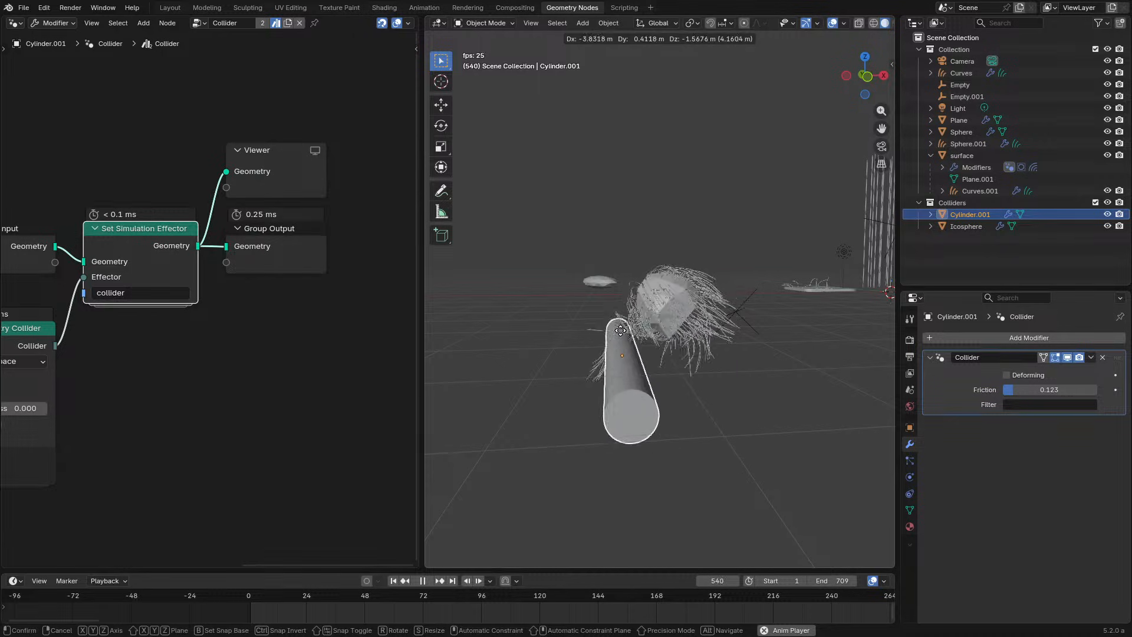
pyautogui.click(720, 266)
# Inspect the hair collision up close and move Cylinder.001 once more beside the hair-covered sphere.
pyautogui.scroll(9, 741, 324)
pyautogui.scroll(-8, 740, 331)
pyautogui.moveTo(735, 353); pyautogui.dragTo(693, 317, button='middle')
pyautogui.scroll(9, 688, 316)
pyautogui.scroll(-7, 680, 295)
pyautogui.scroll(-3, 692, 317)
pyautogui.press('g')
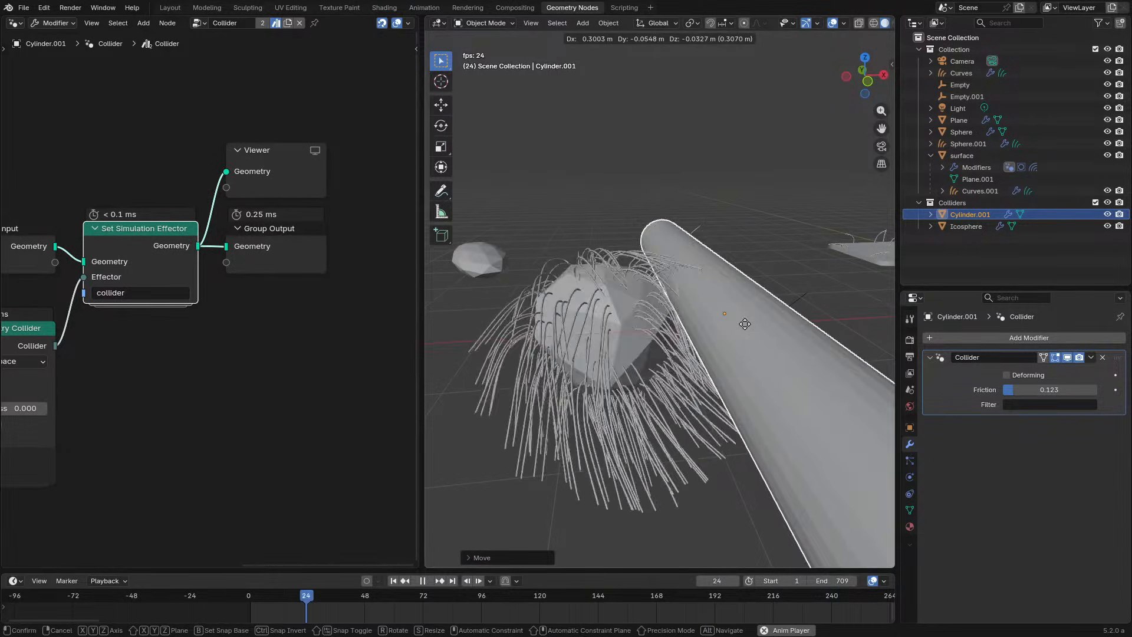
pyautogui.click(745, 392)
# Select the Sphere.001 hair, pause playback at frame 102, and open its Hair Dynamics node group in a maximized editor.
pyautogui.click(601, 377)
pyautogui.press('space')
pyautogui.press('Tab')
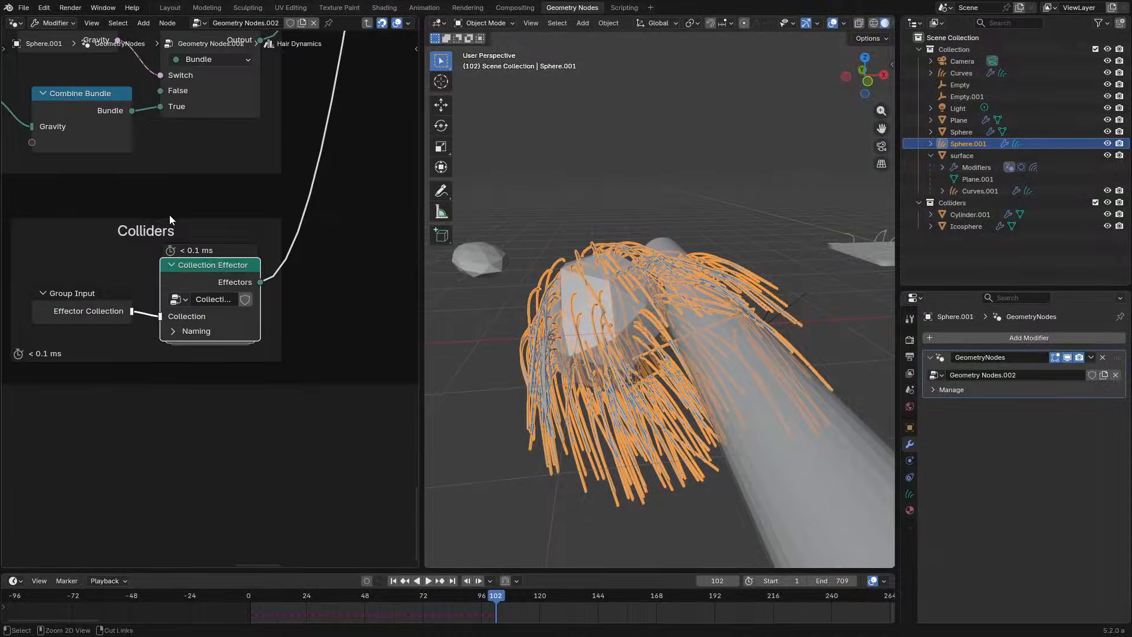
pyautogui.hotkey('ctrl', 'space')
# Examine the Hair Dynamics group's node tree from the Colliders frame back to the Animation frame.
pyautogui.click(213, 444)
pyautogui.scroll(-6, 216, 418)
pyautogui.moveTo(221, 289); pyautogui.dragTo(210, 484, button='middle')
pyautogui.scroll(-7, 222, 294)
pyautogui.moveTo(233, 253); pyautogui.dragTo(337, 560, button='middle')
pyautogui.moveTo(333, 193); pyautogui.dragTo(470, 537, button='middle')
pyautogui.moveTo(240, 327); pyautogui.dragTo(879, 543, button='middle')
pyautogui.scroll(4, 791, 472)
pyautogui.moveTo(737, 454); pyautogui.dragTo(567, 416, button='middle')
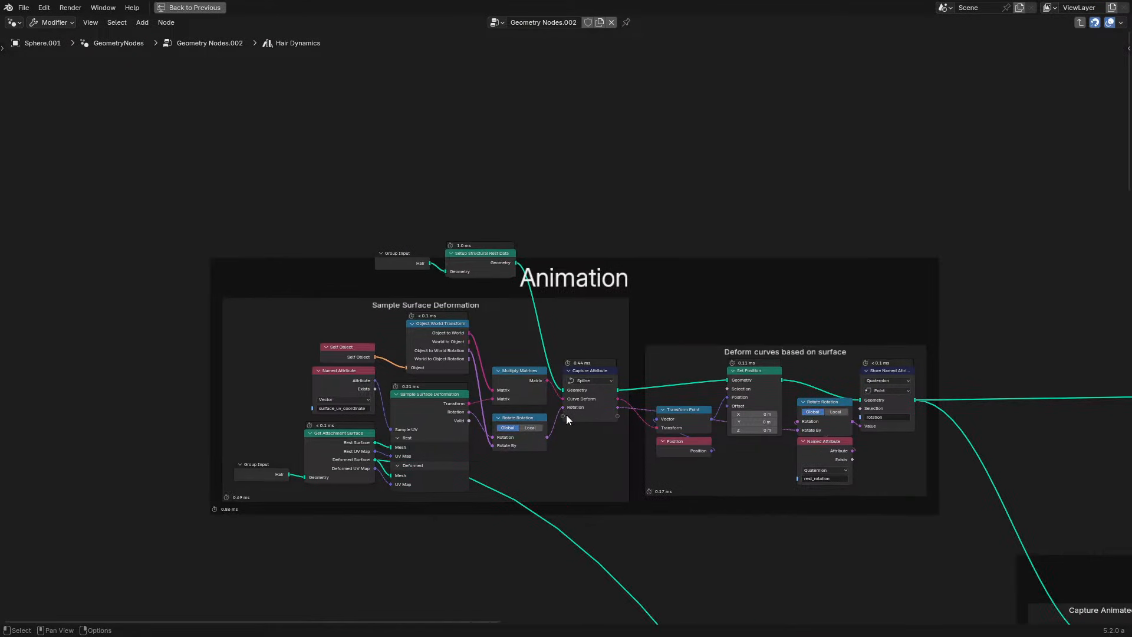
pyautogui.scroll(3, 566, 415)
# Open the Setup Structural Rest Data group and the Init or Cache Geometry Rest group nested inside it.
pyautogui.click(394, 219)
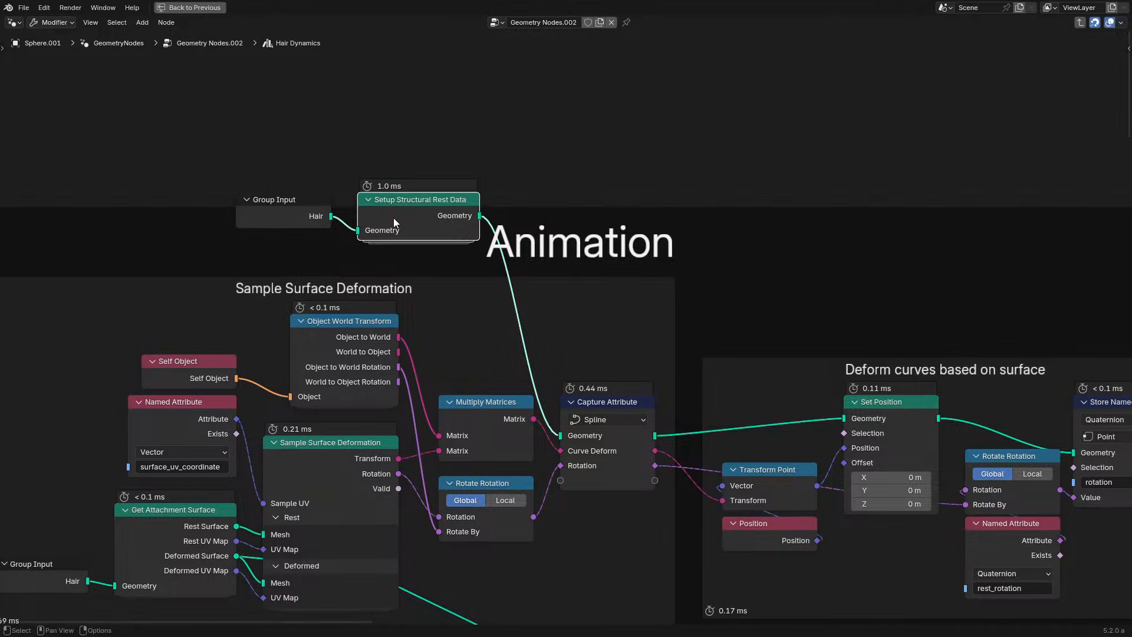
pyautogui.press('Tab')
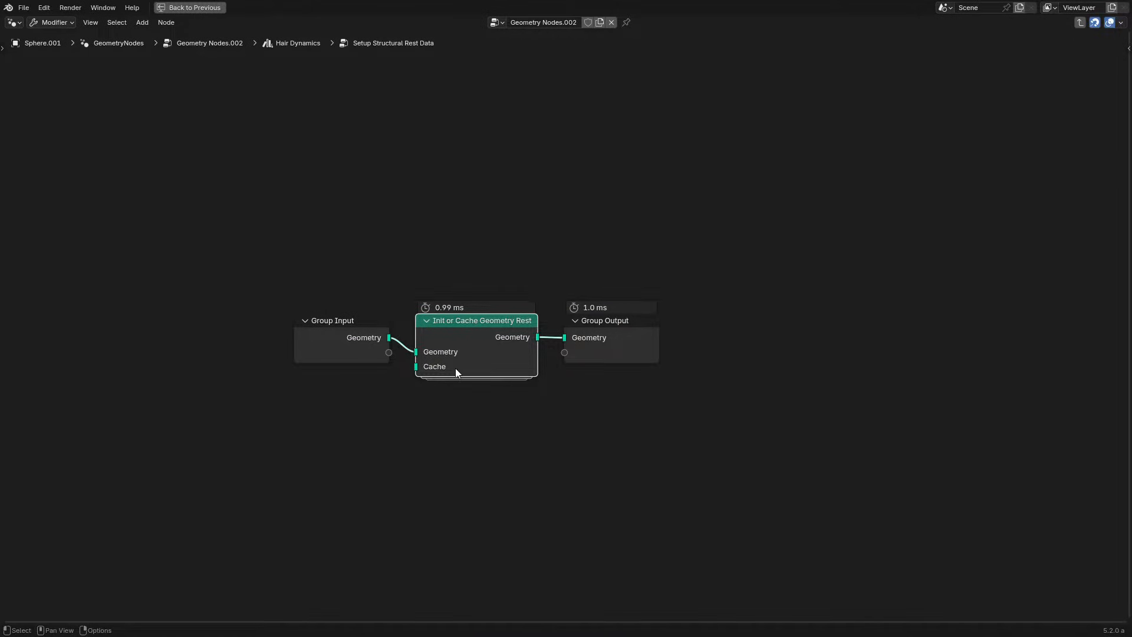
pyautogui.scroll(1, 482, 333)
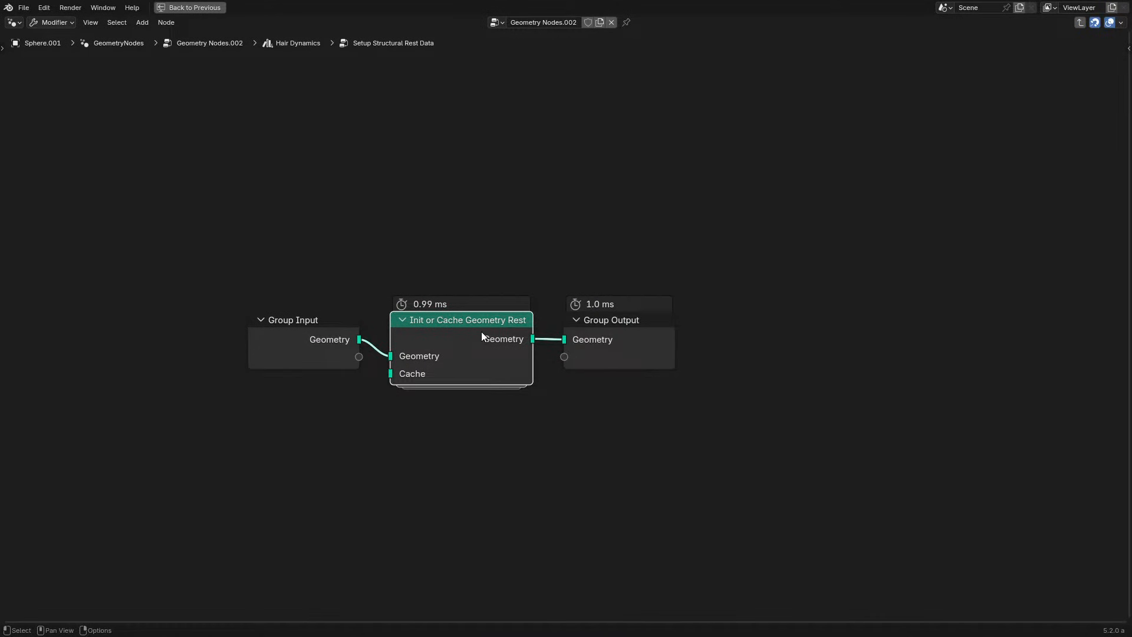
pyautogui.press('Tab')
pyautogui.scroll(-2, 482, 332)
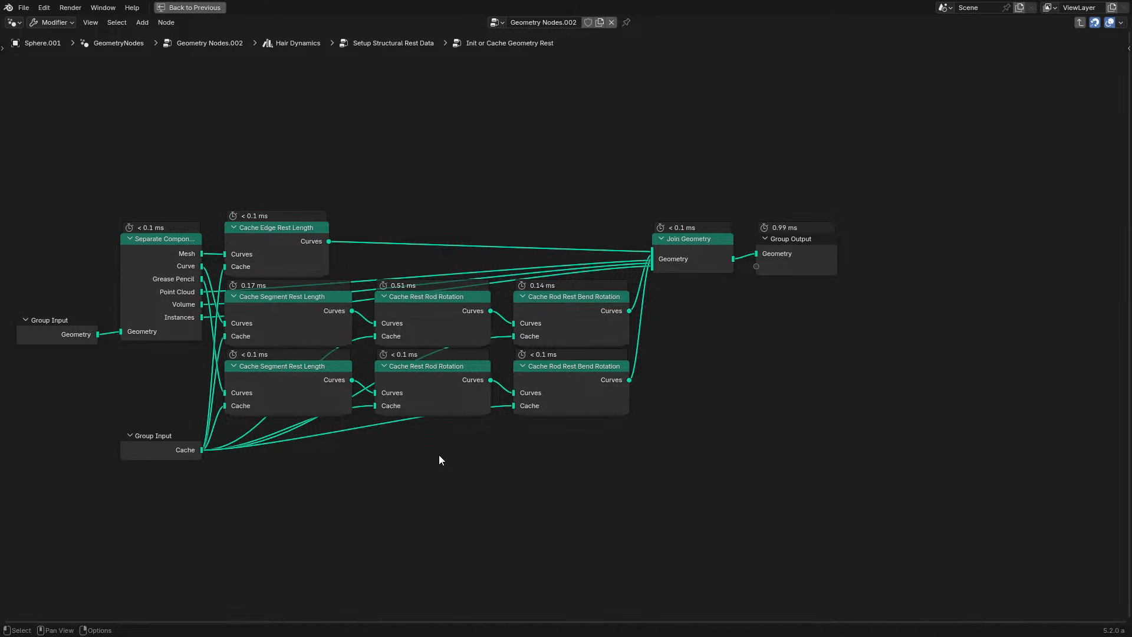
# Inspect the Cache Segment Rest Length group for the curve component and return to its parent group.
pyautogui.click(315, 321)
pyautogui.press('Tab')
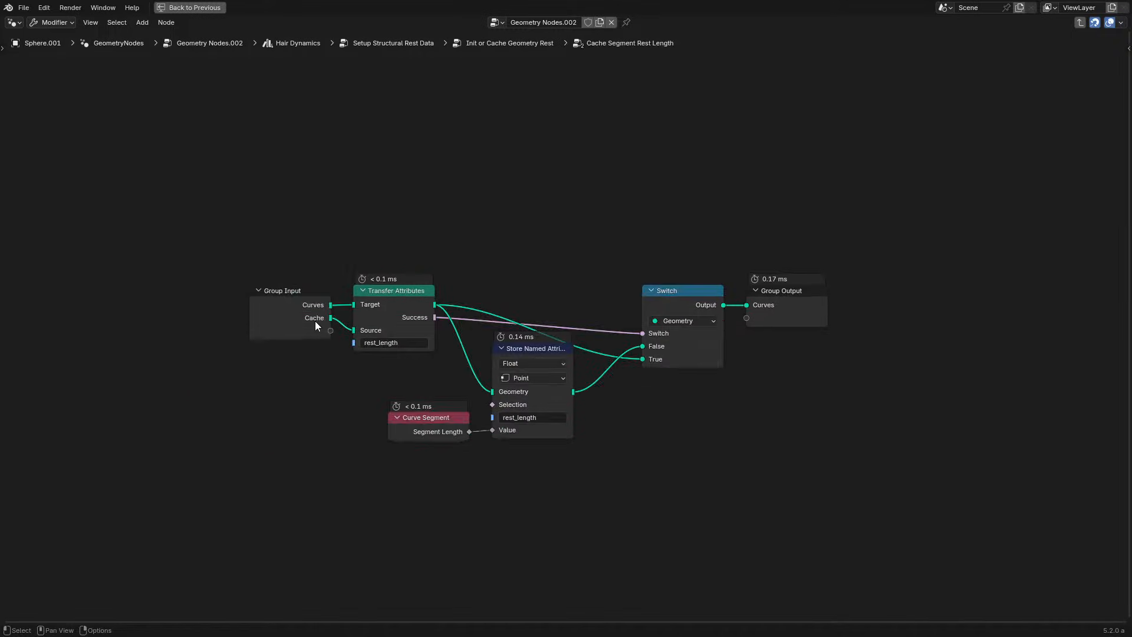
pyautogui.press('Tab')
pyautogui.press('Tab')
pyautogui.click(401, 300)
pyautogui.click(817, 302)
pyautogui.press('Tab')
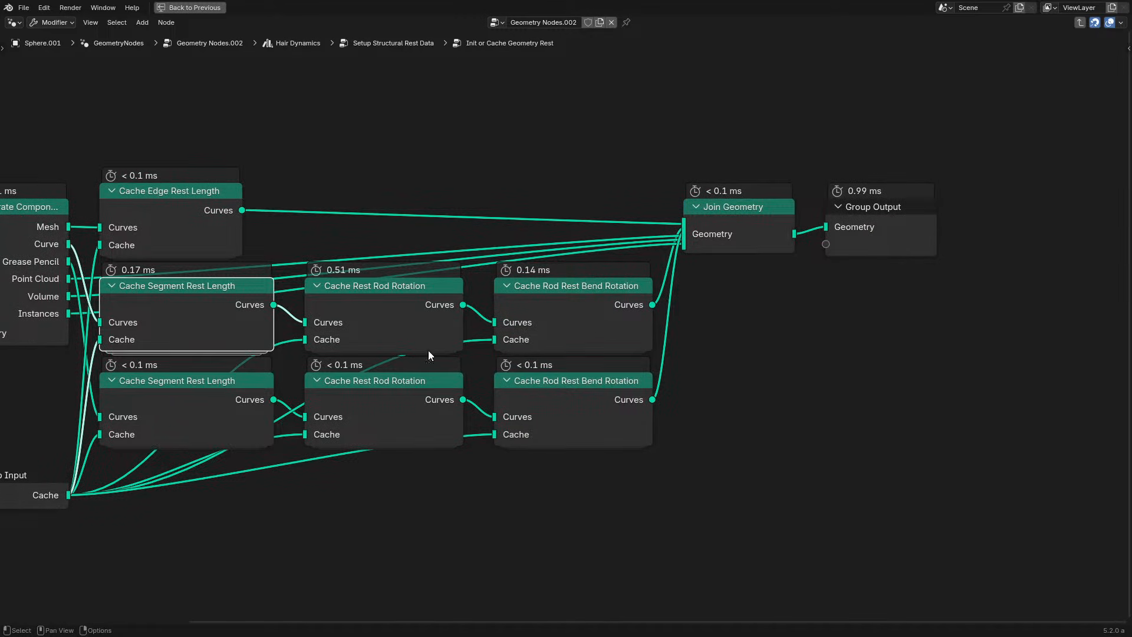
pyautogui.moveTo(231, 348); pyautogui.dragTo(278, 338, button='middle')
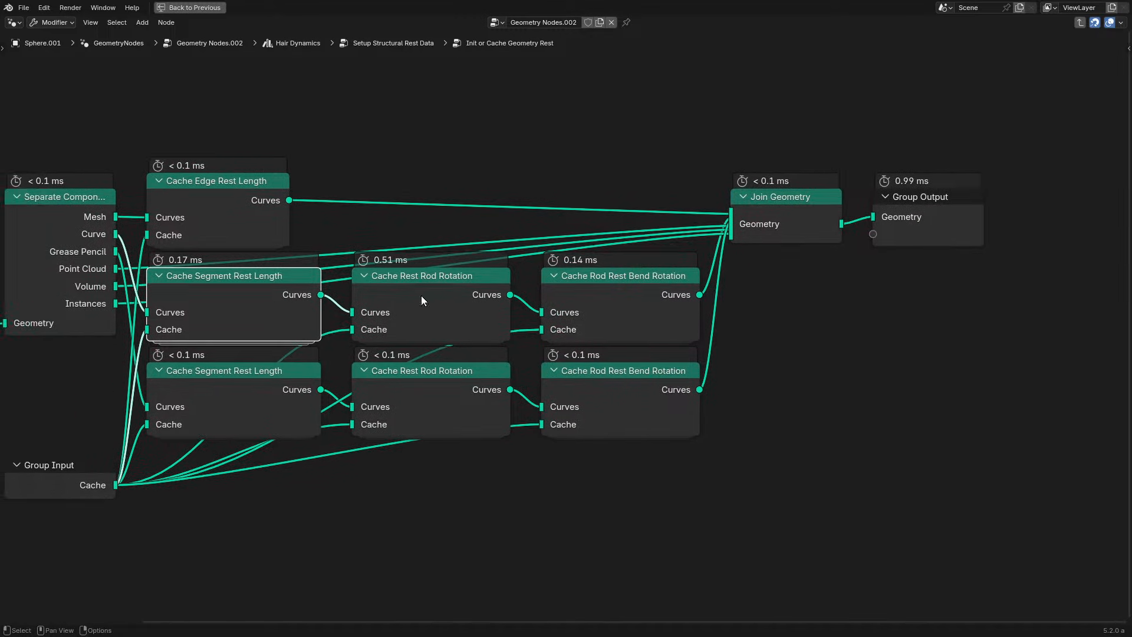
# Open the Cache Rod Rest Bend Rotation group and examine its Transfer Attributes node.
pyautogui.click(602, 290)
pyautogui.press('Tab')
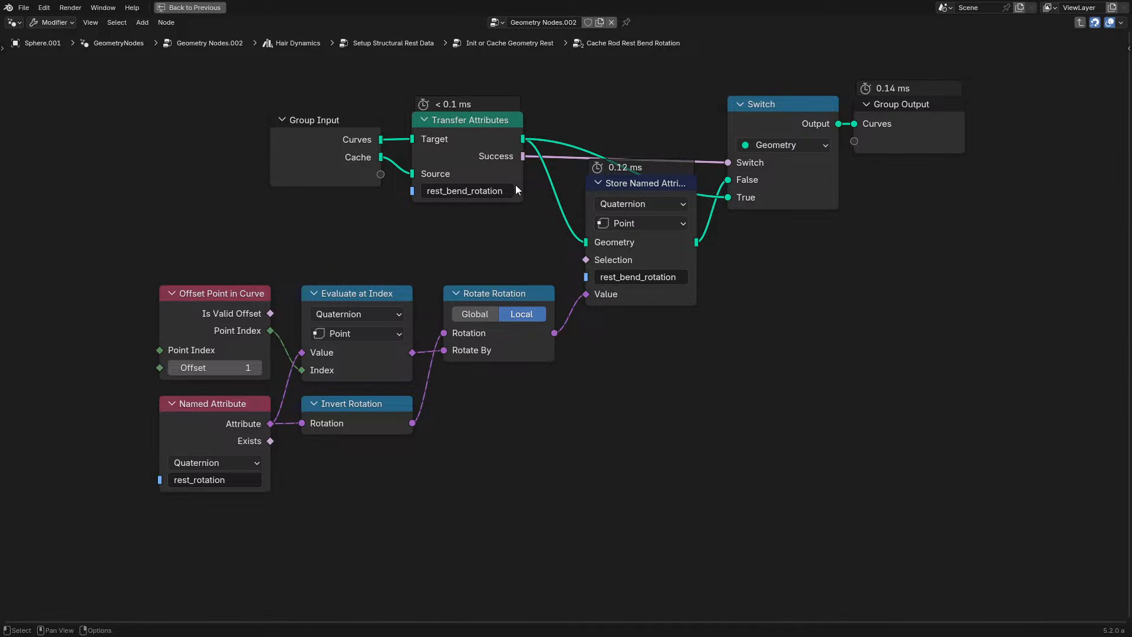
pyautogui.press('Tab')
pyautogui.press('Tab')
pyautogui.moveTo(497, 157); pyautogui.dragTo(523, 162)
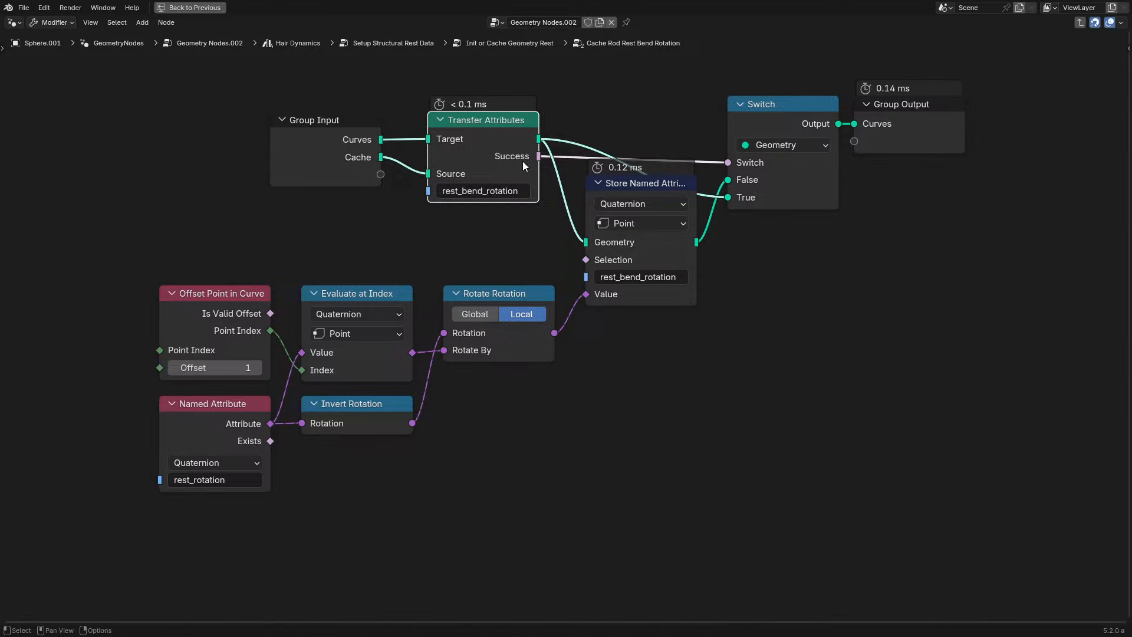
pyautogui.scroll(3, 490, 257)
pyautogui.press('Tab')
pyautogui.press('Tab')
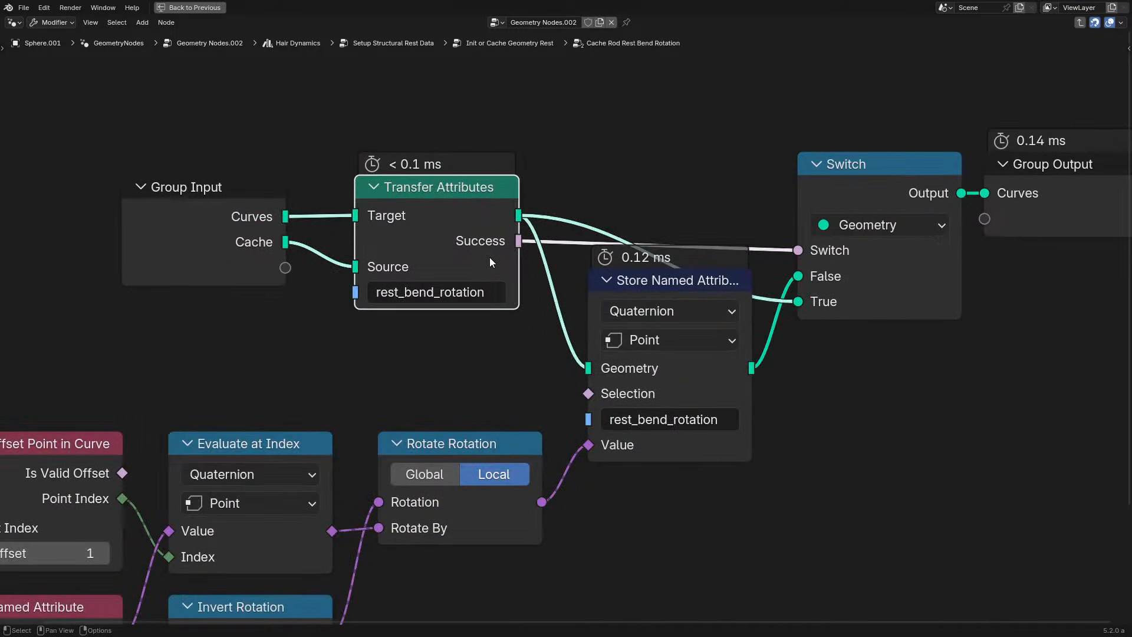
pyautogui.moveTo(427, 230)
pyautogui.click(316, 350)
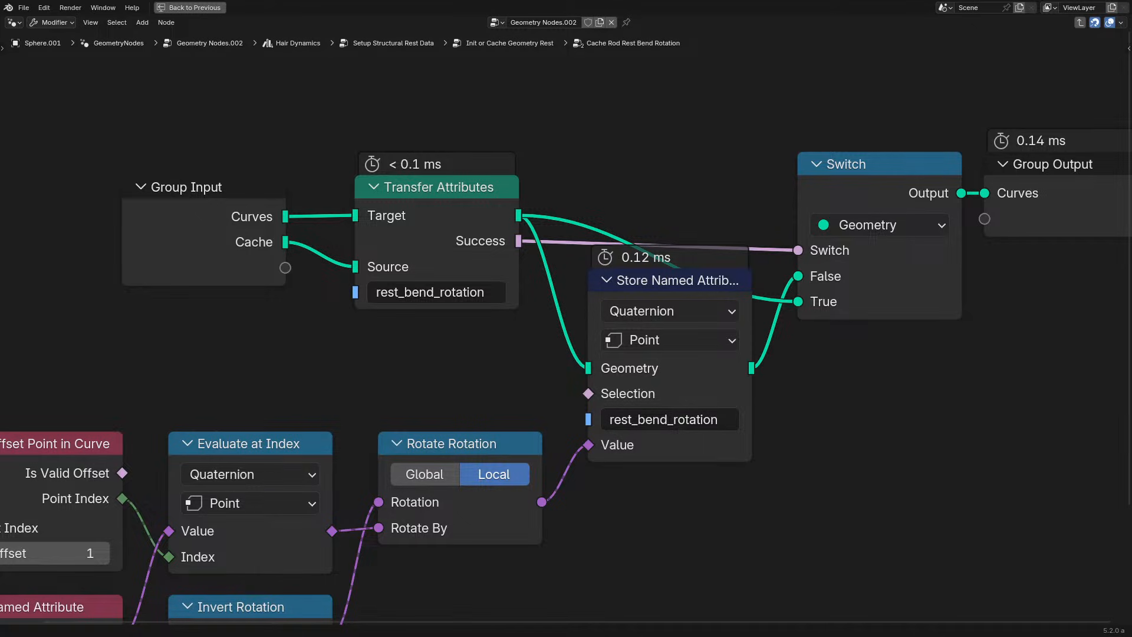
# Add a Tag Filter node above the Store Named Attribute node.
pyautogui.moveTo(559, 125); pyautogui.dragTo(427, 168, button='middle')
pyautogui.hotkey('shift', 'a')
pyautogui.write('tag f')
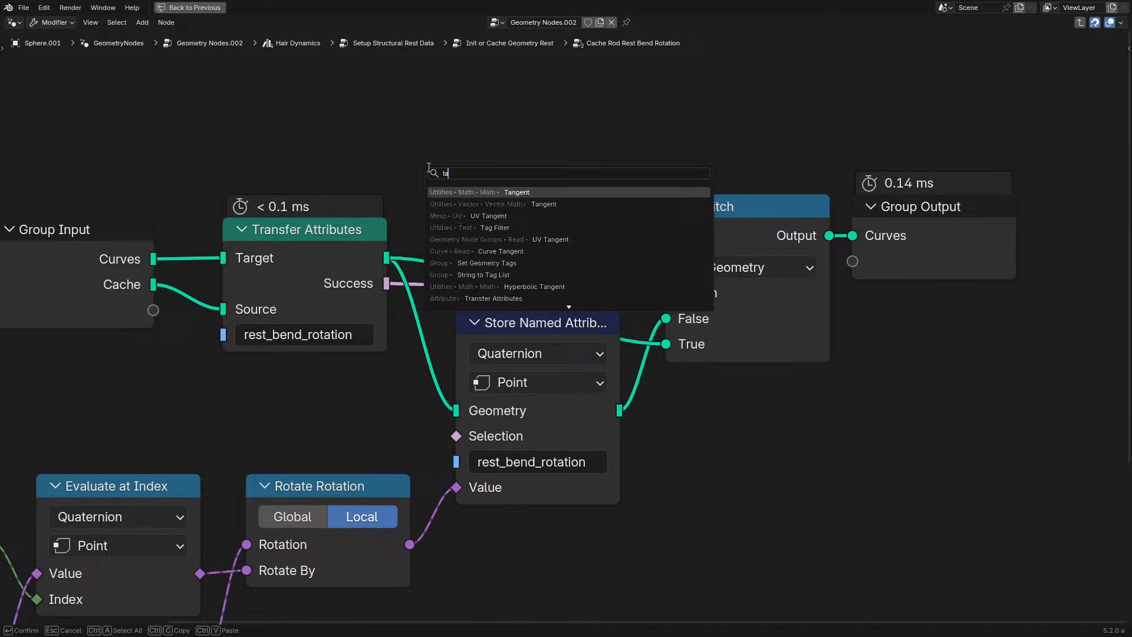
pyautogui.press('Return')
pyautogui.click(490, 166)
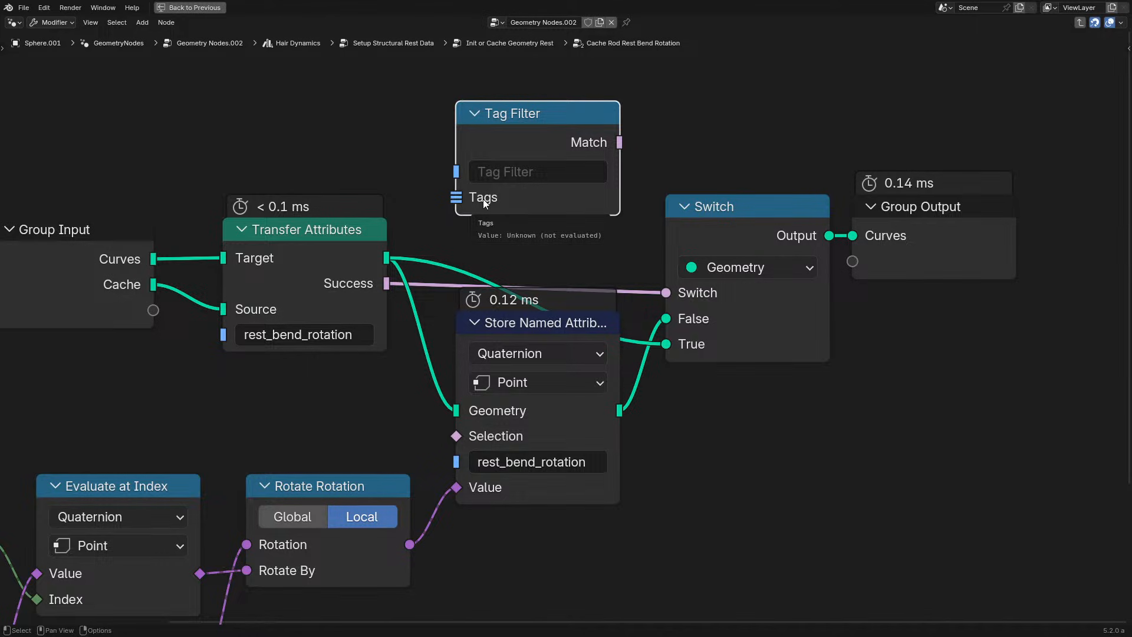
# Add a second Transfer Attributes node and place it directly above the existing one.
pyautogui.hotkey('shift', 'a')
pyautogui.write('tras')
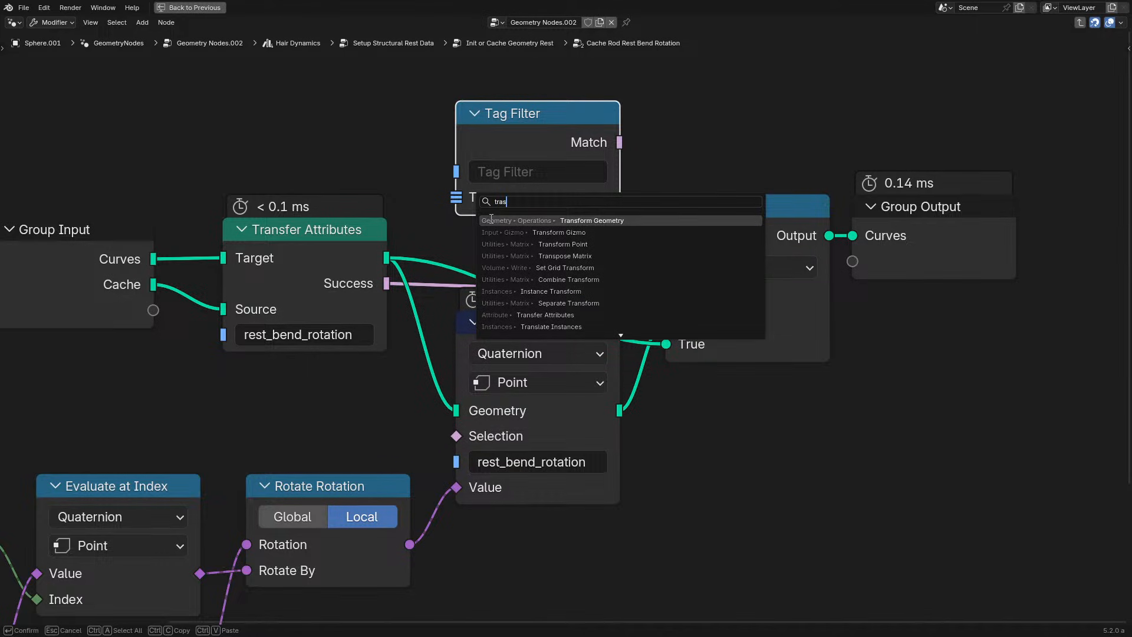
pyautogui.press('BackSpace')
pyautogui.write('nd')
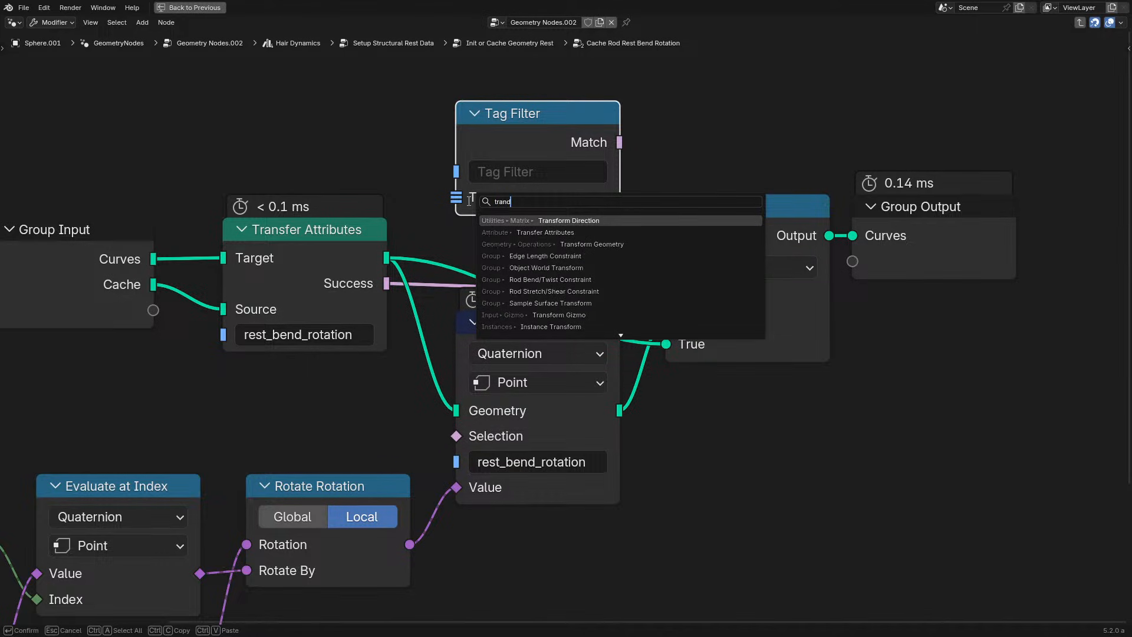
pyautogui.click(521, 234)
pyautogui.click(222, 59)
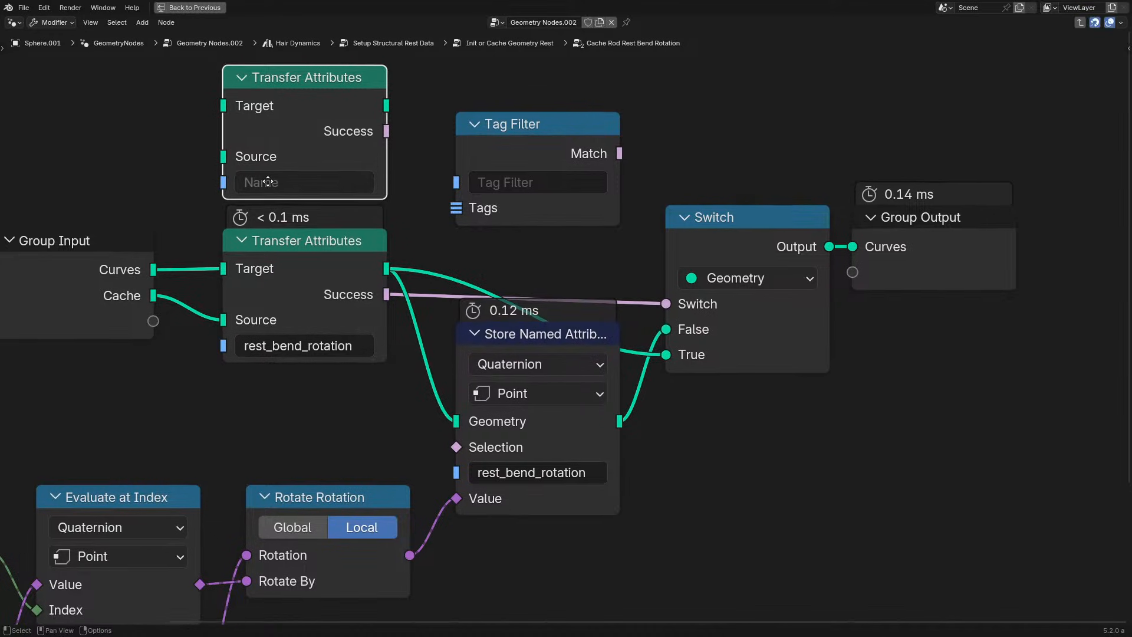
pyautogui.moveTo(280, 142); pyautogui.dragTo(290, 239, button='middle')
pyautogui.moveTo(288, 214); pyautogui.dragTo(288, 190)
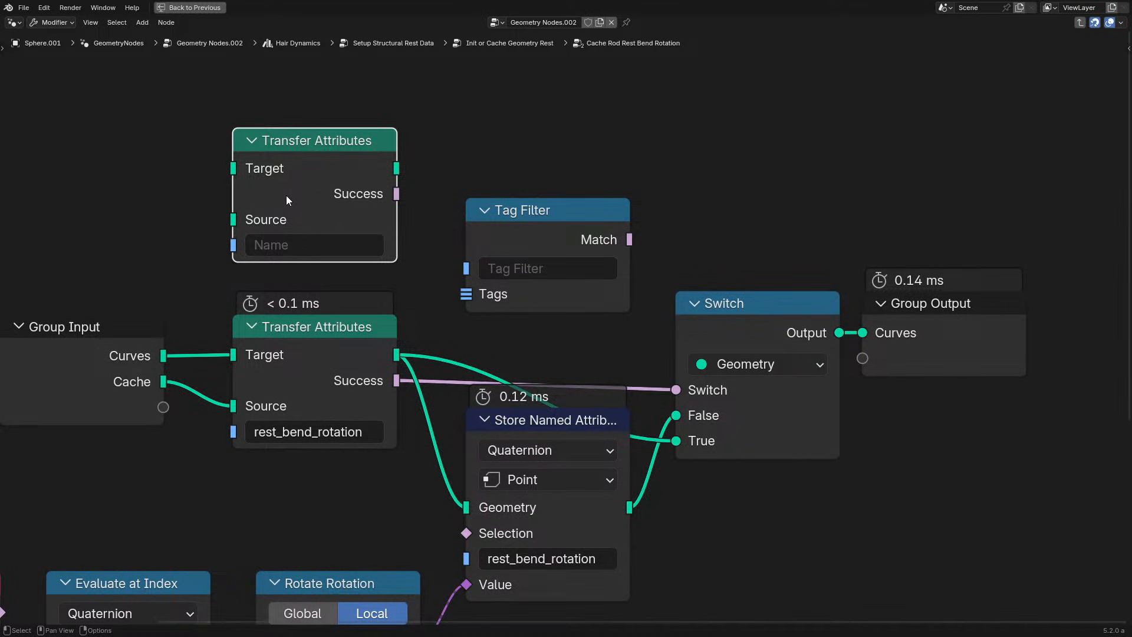
pyautogui.moveTo(286, 196)
pyautogui.mouseDown()
pyautogui.moveTo(276, 86)
pyautogui.moveTo(254, 206)
pyautogui.moveTo(279, 206)
pyautogui.mouseUp()
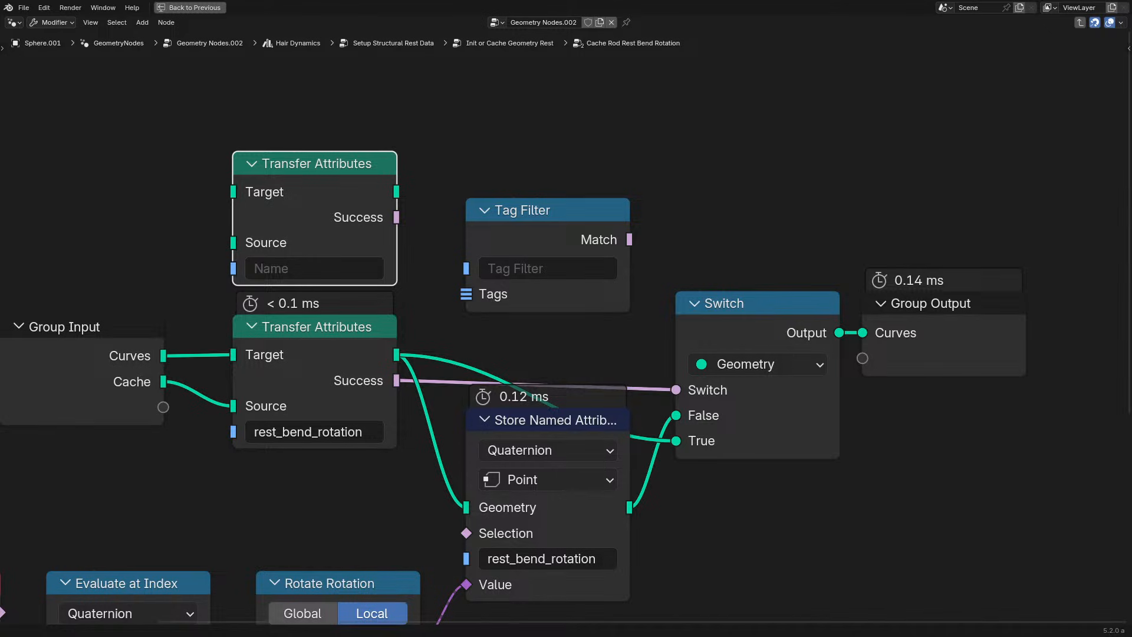
# Add a Get Nested Bundle Paths node and place it above the Tag Filter node.
pyautogui.hotkey('shift', 'a')
pyautogui.write('get')
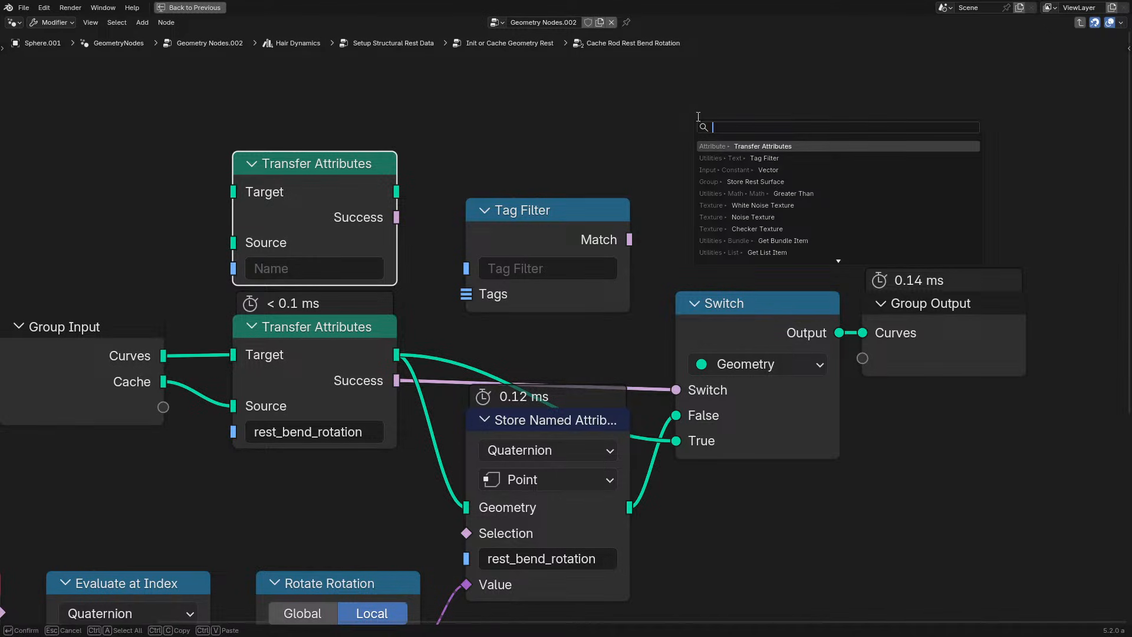
pyautogui.press('Down')
pyautogui.press('Down')
pyautogui.press('Down')
pyautogui.press('Down')
pyautogui.press('Down')
pyautogui.press('Down')
pyautogui.press('Return')
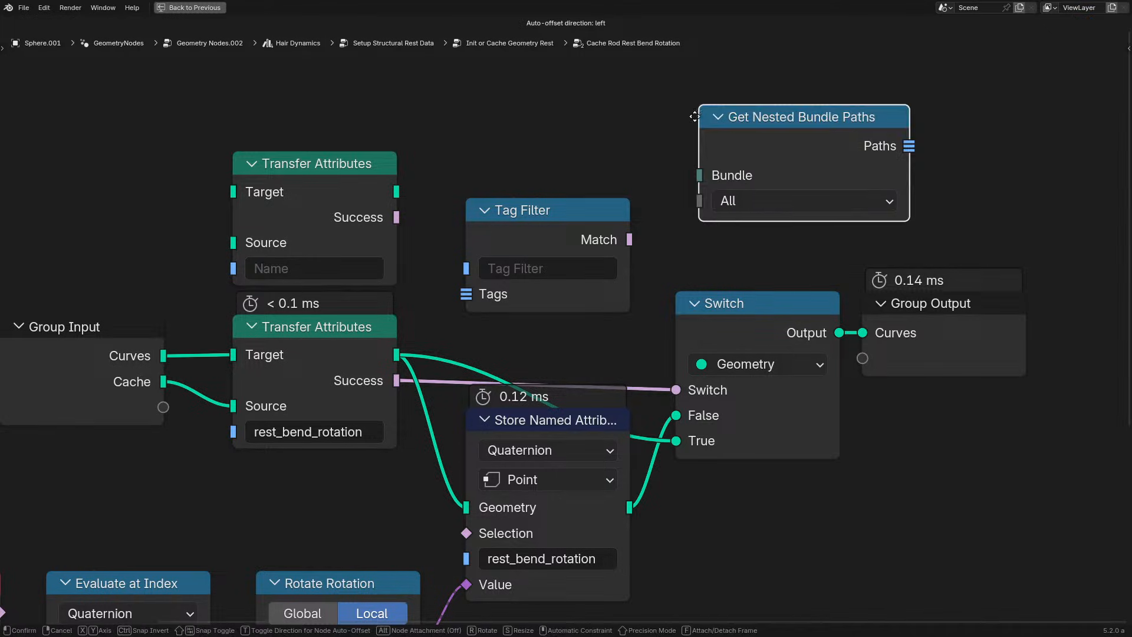
pyautogui.click(581, 95)
pyautogui.press('g')
pyautogui.click(511, 116)
pyautogui.click(513, 116)
pyautogui.click(513, 117)
pyautogui.moveTo(513, 157); pyautogui.dragTo(432, 362, button='middle')
pyautogui.moveTo(419, 254); pyautogui.dragTo(442, 208)
# Try the Bundle Type and Data Type modes on the Get Nested Bundle Paths node and view the data type choices.
pyautogui.click(429, 263)
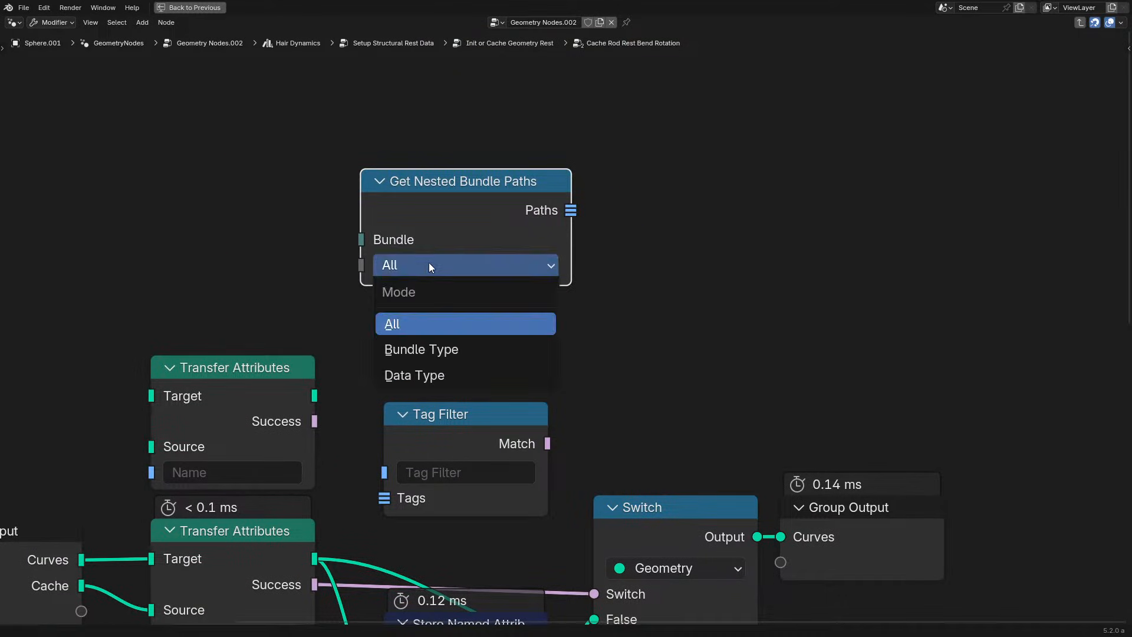
pyautogui.click(441, 353)
pyautogui.click(462, 270)
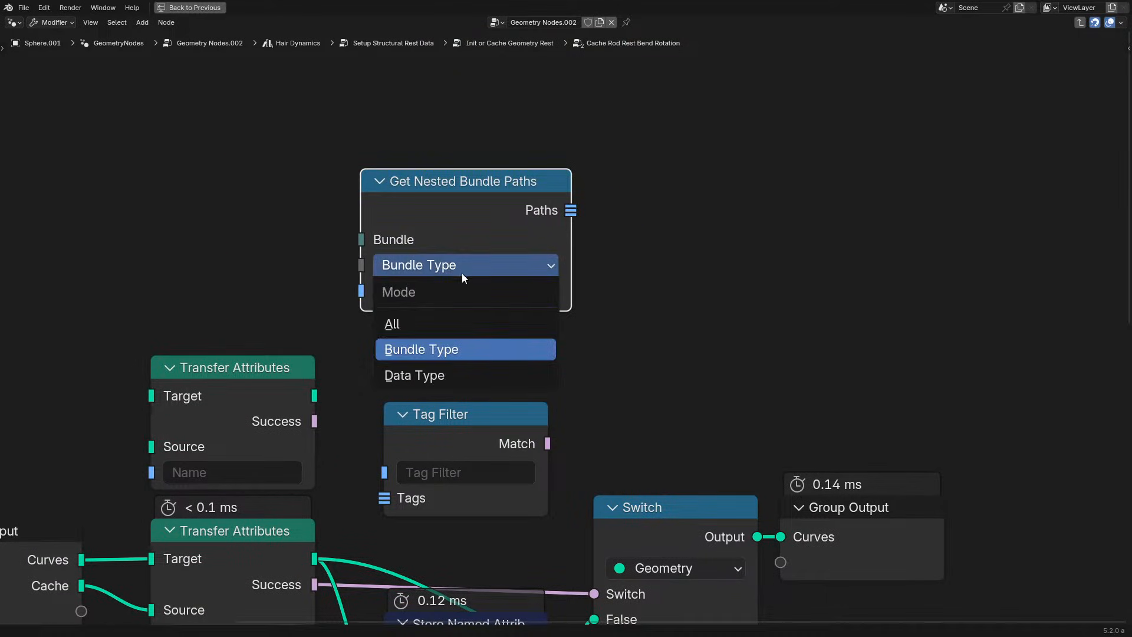
pyautogui.click(453, 367)
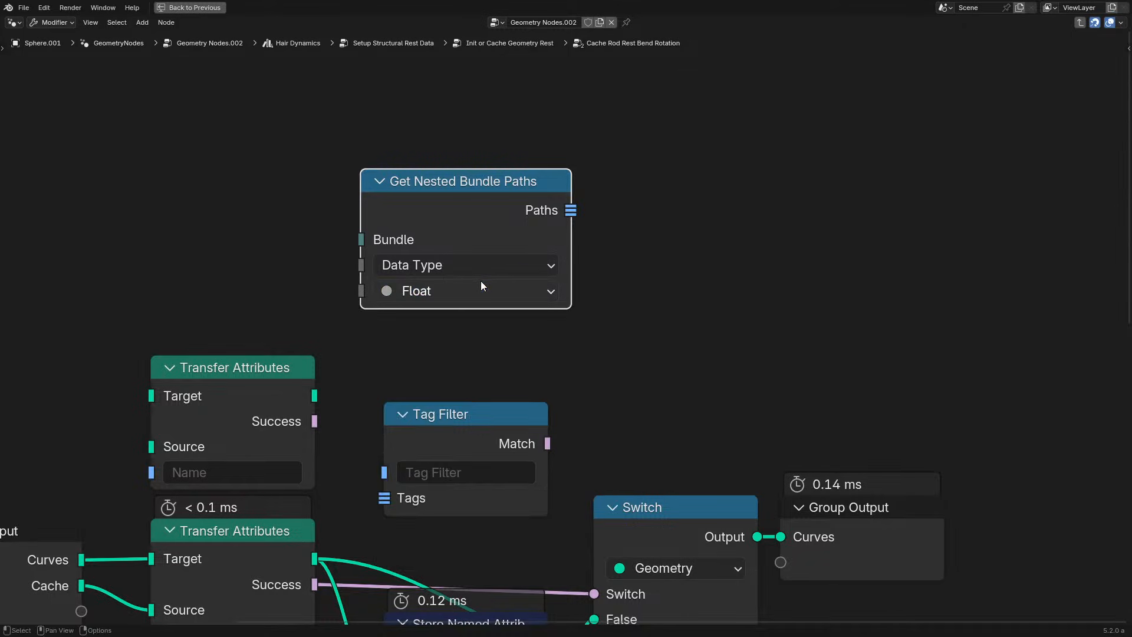
pyautogui.click(481, 282)
pyautogui.click(481, 282)
# Cycle the Get Nested Bundle Paths mode through Bundle Type, All and Data Type to compare the inputs each one offers.
pyautogui.click(485, 271)
pyautogui.click(465, 348)
pyautogui.click(508, 267)
pyautogui.click(472, 320)
pyautogui.click(498, 271)
pyautogui.click(466, 350)
pyautogui.click(472, 265)
pyautogui.click(452, 375)
pyautogui.click(460, 267)
pyautogui.click(434, 348)
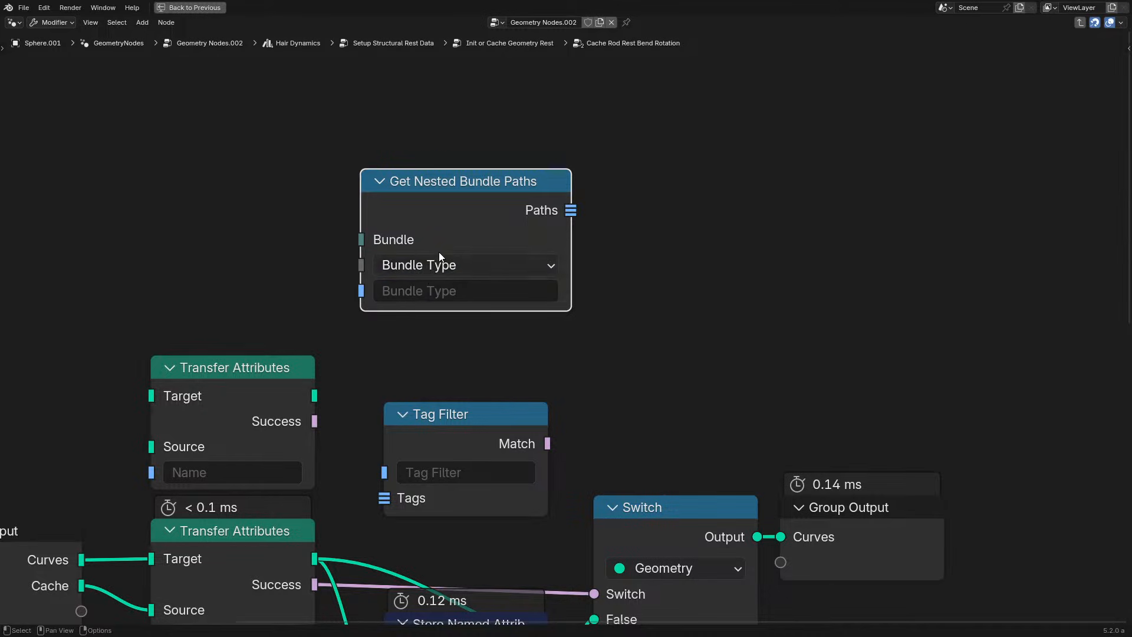
# Set the Get Nested Bundle Paths mode to Data Type after trying All.
pyautogui.click(439, 264)
pyautogui.click(433, 322)
pyautogui.click(493, 264)
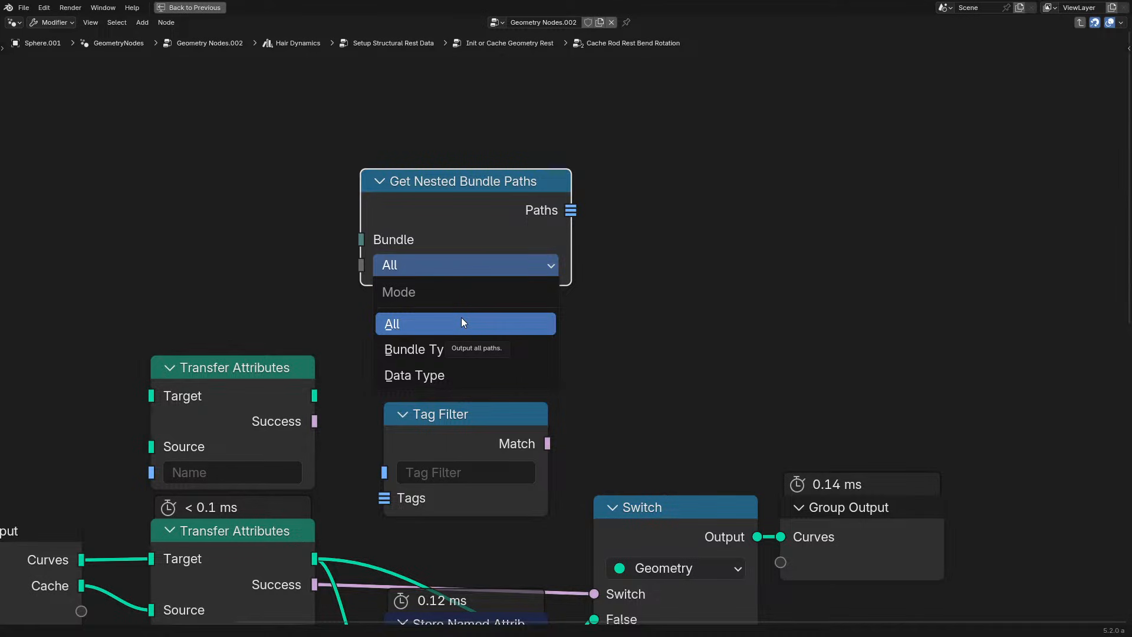
pyautogui.click(461, 375)
# Arrange the unconnected Transfer Attributes, Get Nested Bundle Paths and Tag Filter nodes in one row above the existing node chain.
pyautogui.moveTo(232, 371); pyautogui.dragTo(243, 160)
pyautogui.scroll(-2, 484, 229)
pyautogui.moveTo(485, 228); pyautogui.dragTo(512, 225)
pyautogui.moveTo(291, 136); pyautogui.dragTo(526, 342)
pyautogui.press('g')
pyautogui.press('Escape')
pyautogui.moveTo(514, 401); pyautogui.dragTo(691, 208)
pyautogui.click(483, 339)
pyautogui.scroll(-2, 427, 403)
pyautogui.scroll(1, 428, 409)
# Select the three unconnected nodes in the row above the node chain to present them together.
pyautogui.click(334, 235)
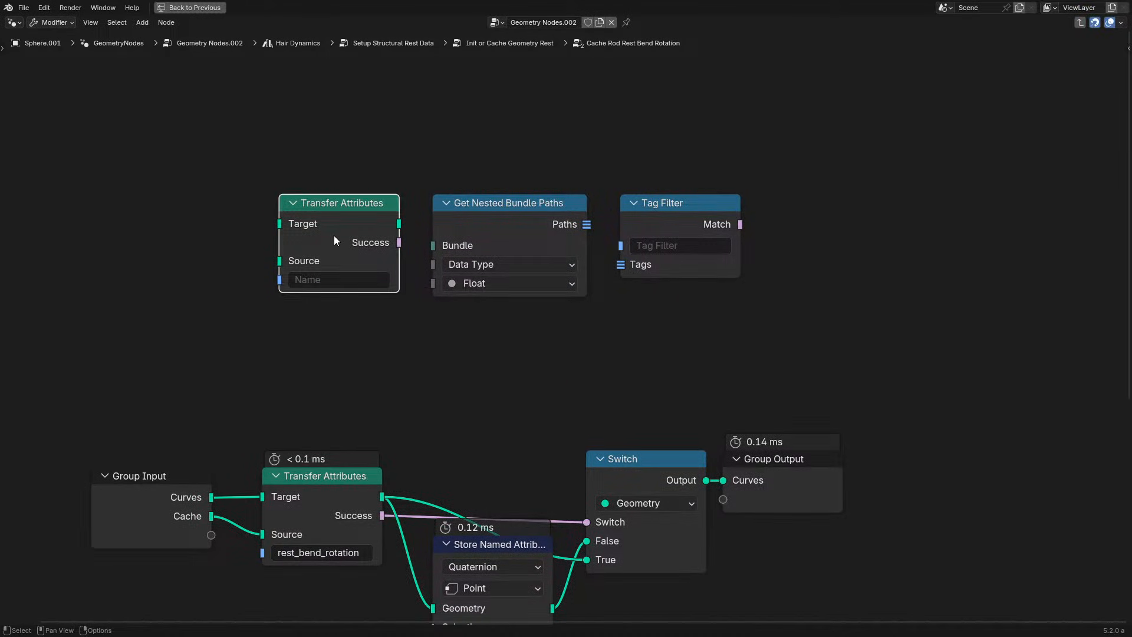
pyautogui.scroll(2, 334, 239)
pyautogui.moveTo(163, 67); pyautogui.dragTo(867, 323)
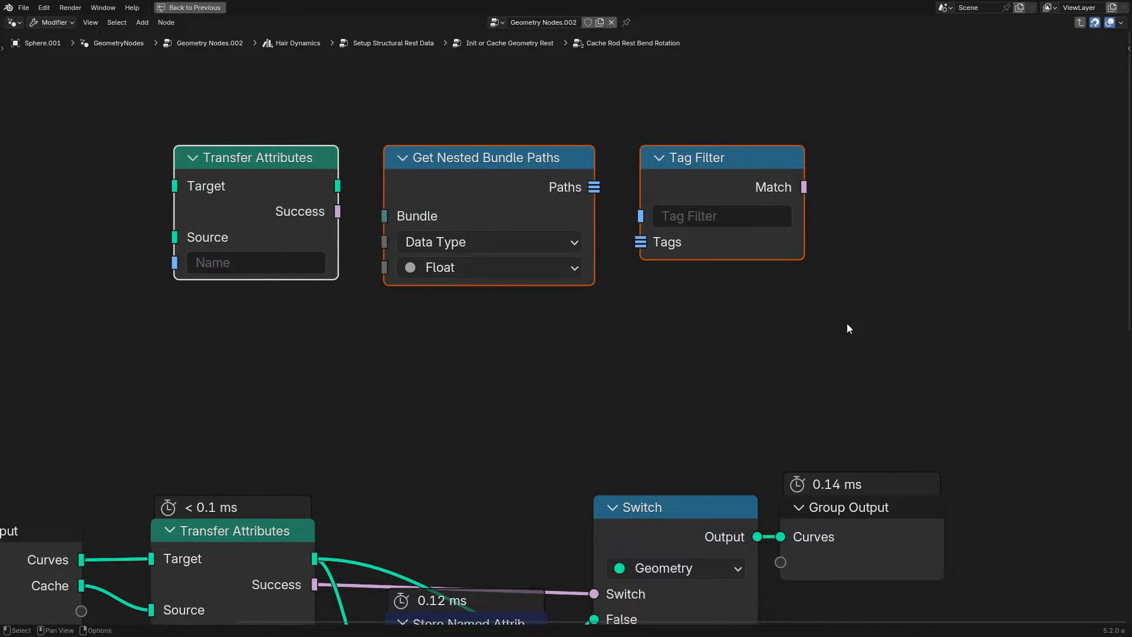
pyautogui.scroll(1, 515, 118)
# Switch the Get Nested Bundle Paths mode to All and back to Data Type, then try moving the node.
pyautogui.click(486, 225)
pyautogui.click(432, 315)
pyautogui.click(434, 308)
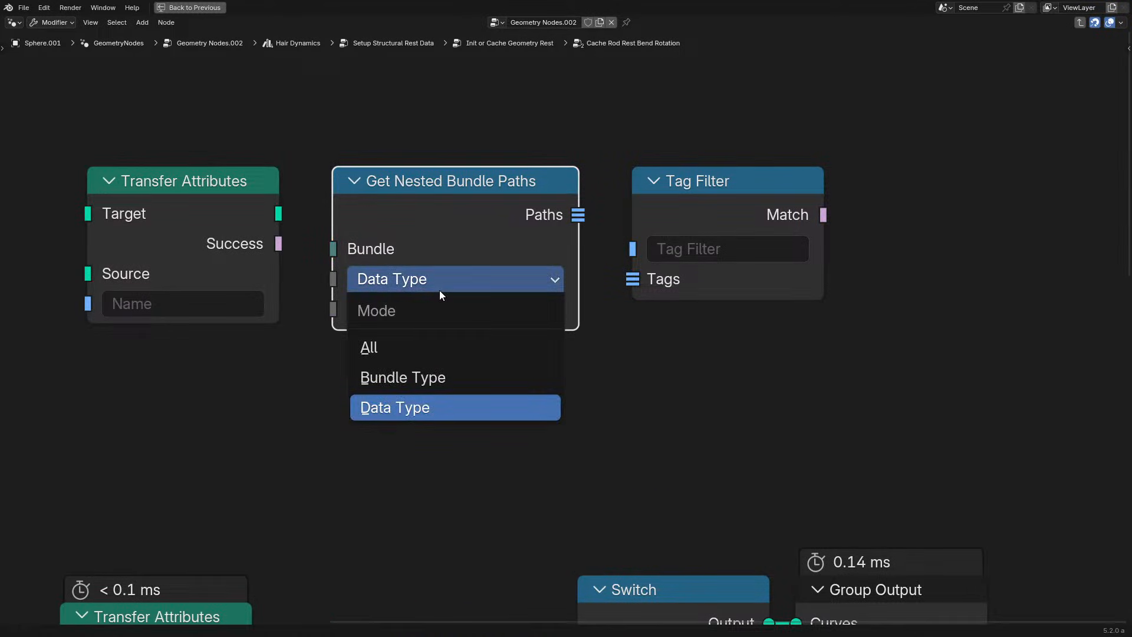
pyautogui.click(405, 346)
pyautogui.click(422, 280)
pyautogui.click(413, 407)
pyautogui.moveTo(439, 199); pyautogui.dragTo(438, 227)
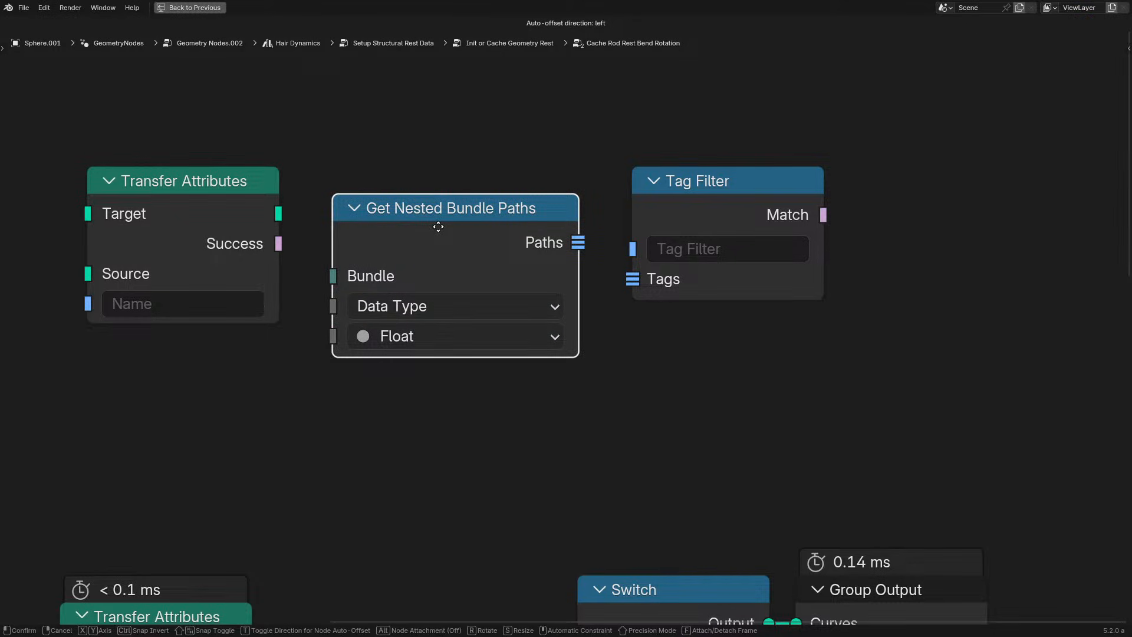
pyautogui.rightClick(438, 226)
# Examine the mode descriptions and the list of data types in the Get Nested Bundle Paths node.
pyautogui.click(423, 280)
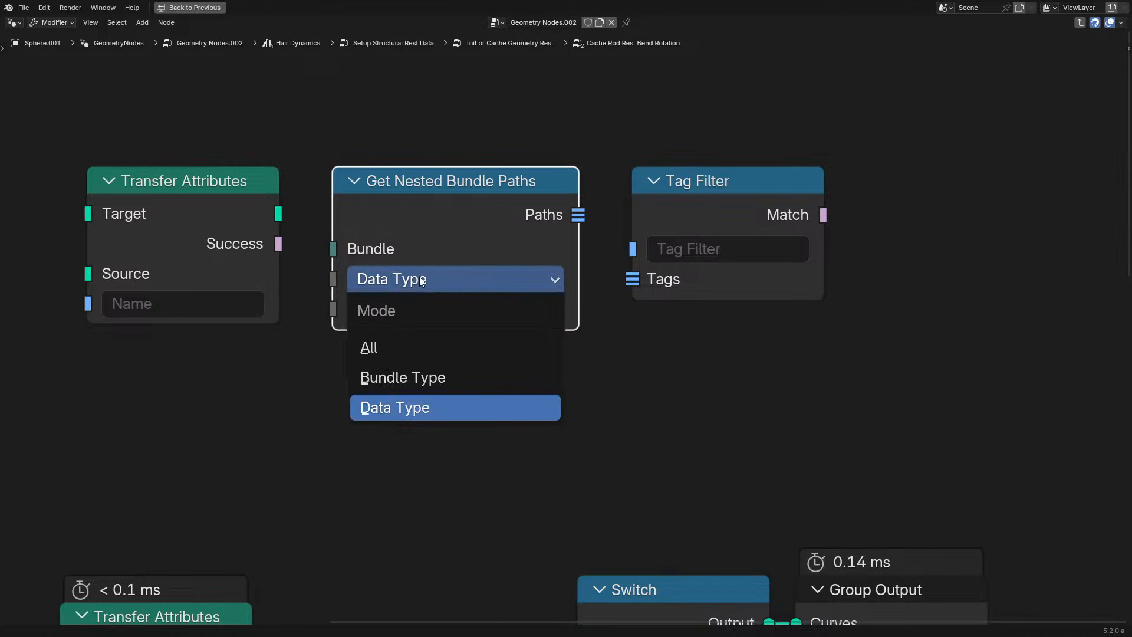
pyautogui.click(422, 281)
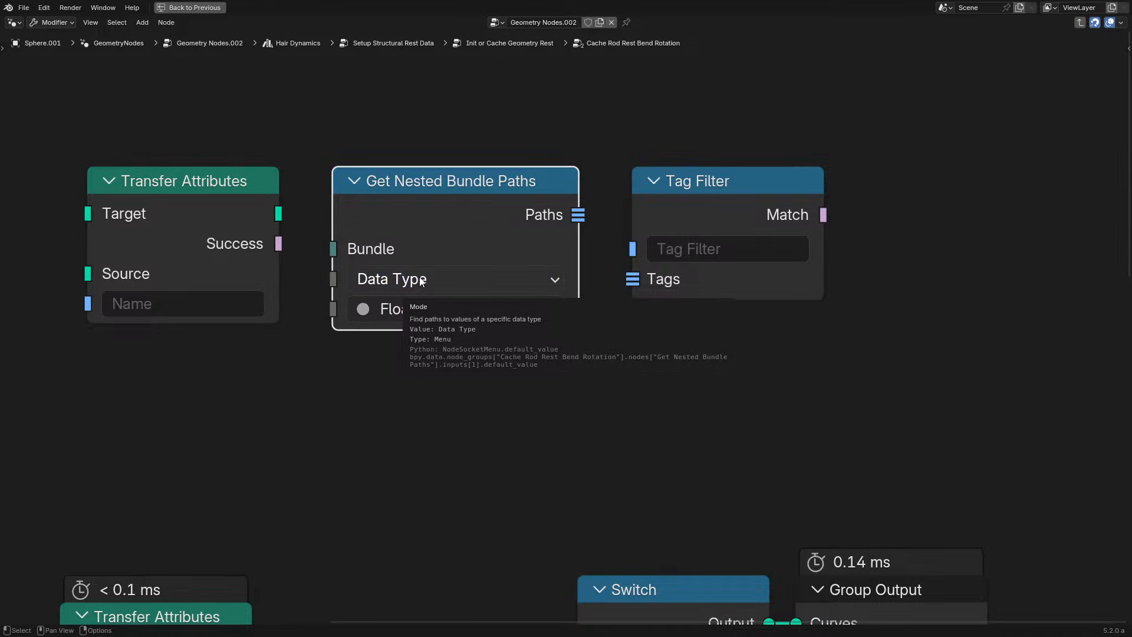
pyautogui.click(422, 281)
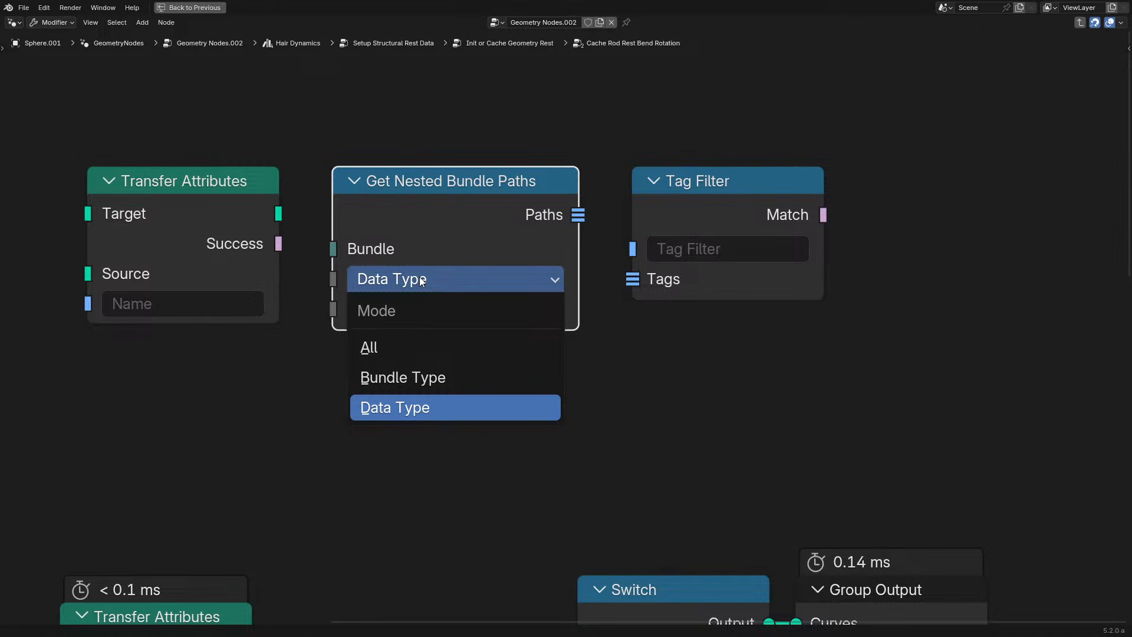
pyautogui.click(422, 281)
pyautogui.click(398, 310)
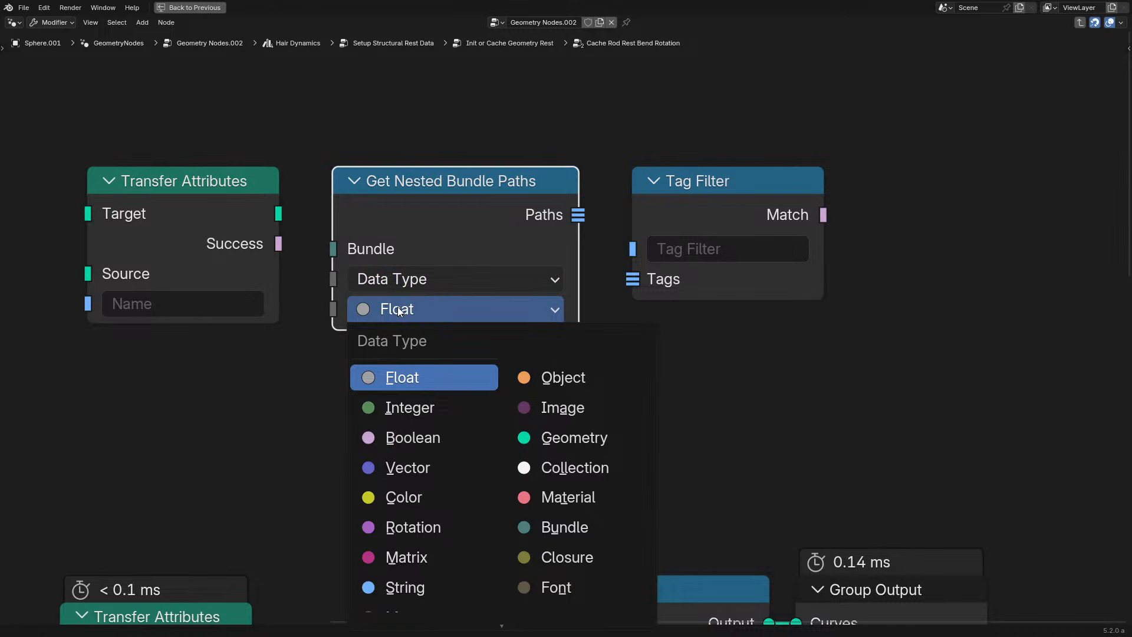
pyautogui.click(399, 311)
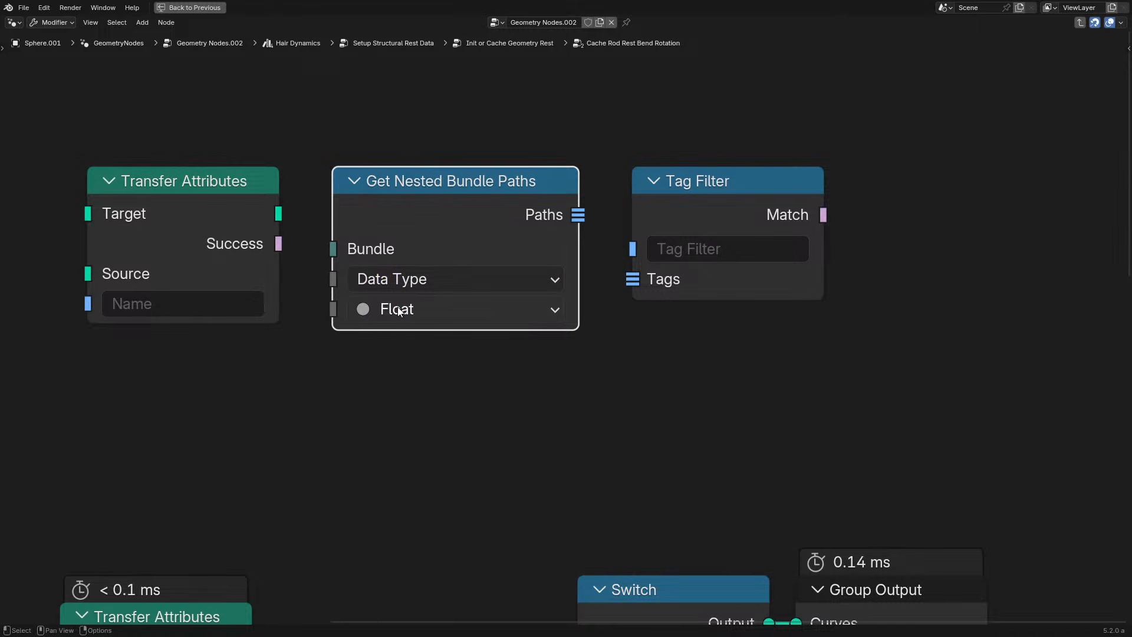
# Space out the row by moving the Get Nested Bundle Paths and Tag Filter nodes farther from Transfer Attributes.
pyautogui.press('g')
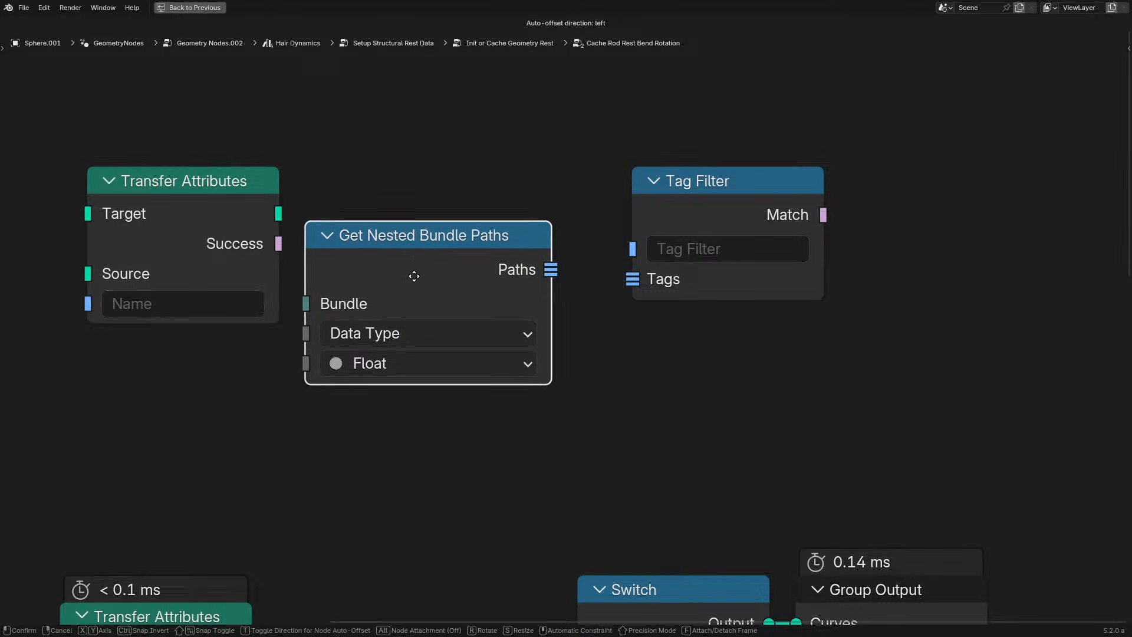
pyautogui.rightClick(427, 324)
pyautogui.moveTo(667, 193); pyautogui.dragTo(804, 168)
pyautogui.click(505, 226)
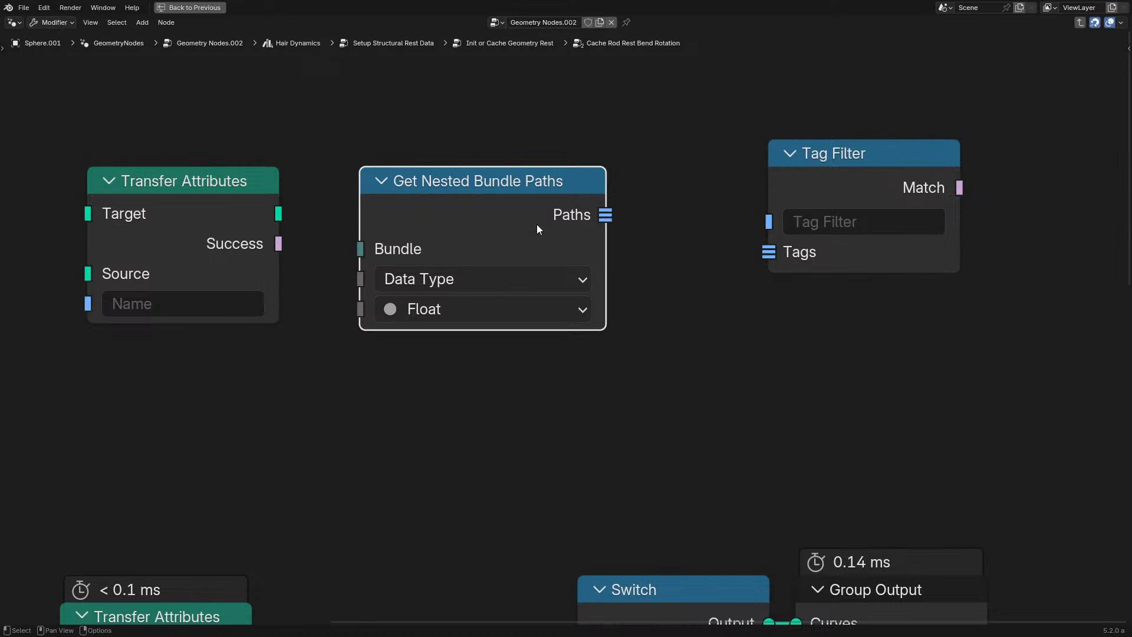
# Return to the Init or Cache Geometry Rest group and look over its cache nodes in the maximized node editor.
pyautogui.scroll(-3, 461, 360)
pyautogui.click(460, 357)
pyautogui.moveTo(459, 360); pyautogui.dragTo(459, 287, button='middle')
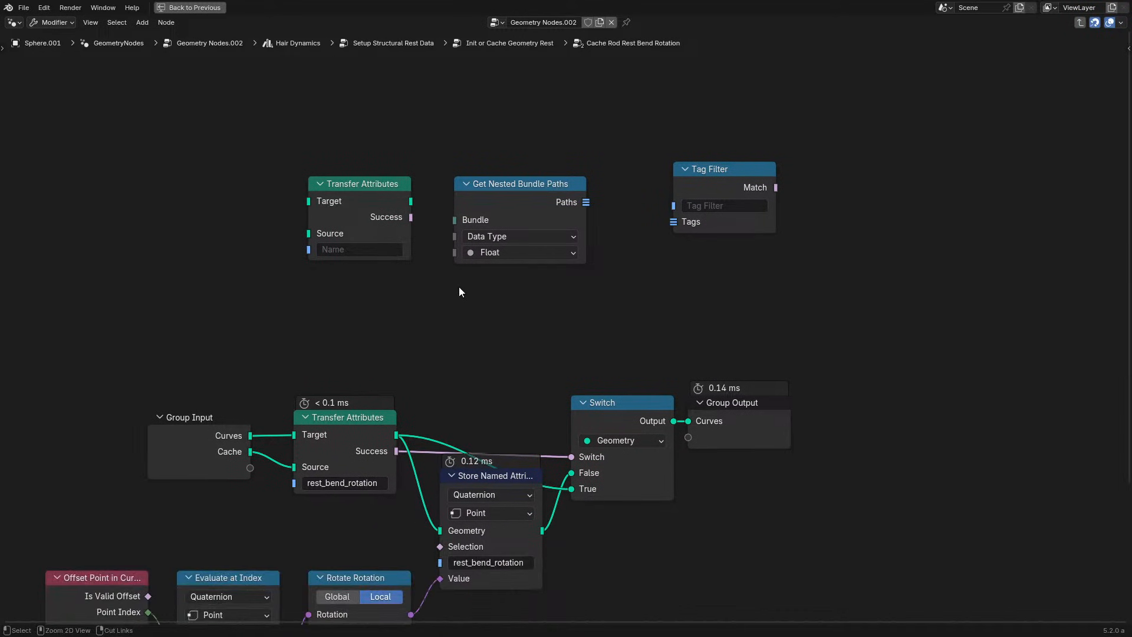
pyautogui.hotkey('ctrl', 'space')
pyautogui.hotkey('ctrl', 'Tab')
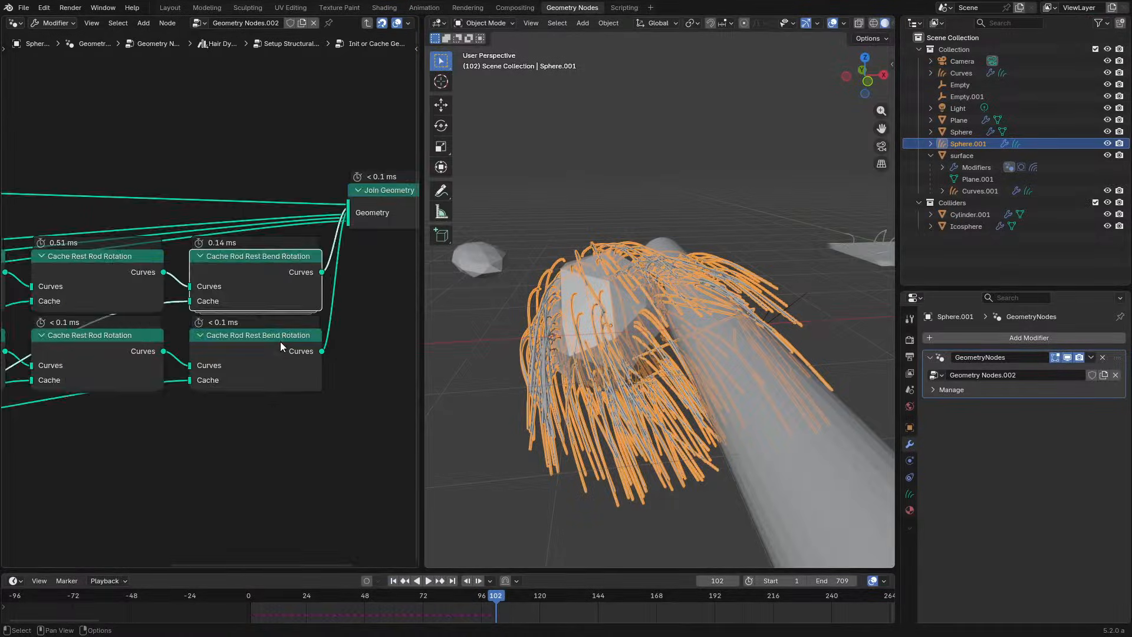
pyautogui.scroll(-2, 277, 349)
pyautogui.hotkey('ctrl', 'space')
pyautogui.scroll(3, 476, 267)
pyautogui.moveTo(292, 310)
pyautogui.mouseDown()
pyautogui.moveTo(276, 353)
pyautogui.moveTo(284, 308)
pyautogui.mouseUp()
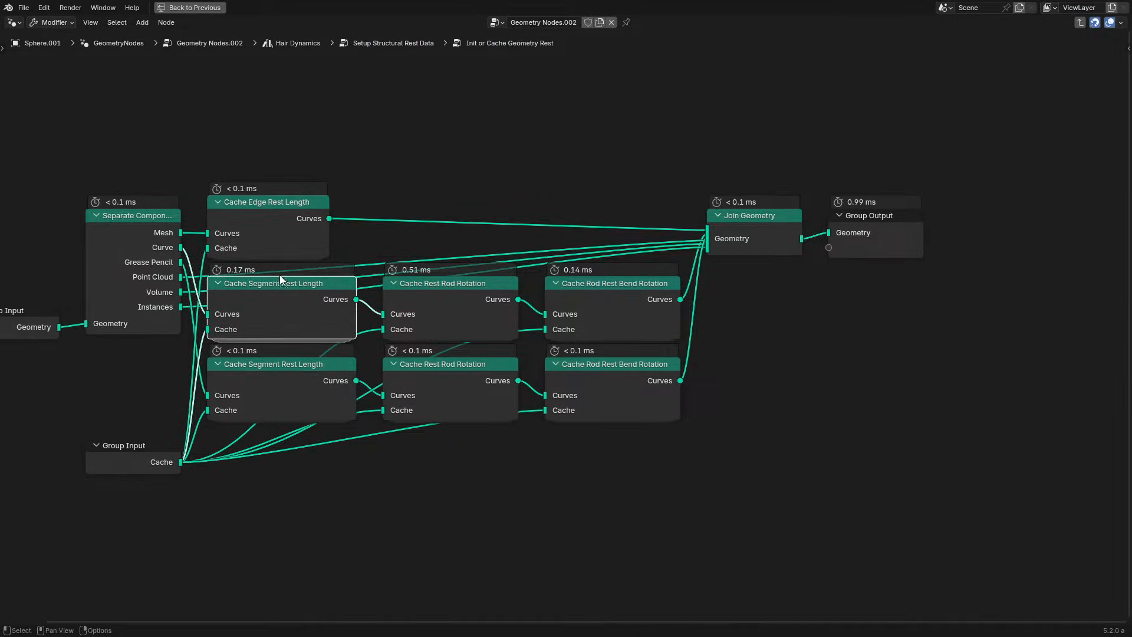
pyautogui.click(885, 227)
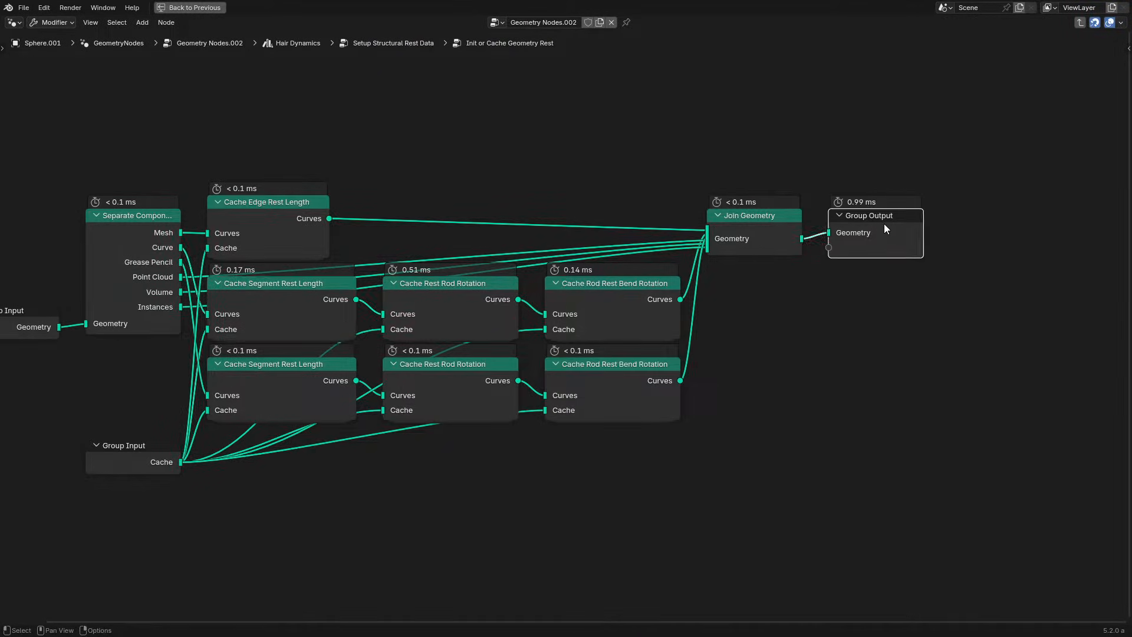
# Go back up to the Hair Dynamics group and examine the Sample Surface Deformation frame in its Animation section.
pyautogui.hotkey('ctrl', 'Tab')
pyautogui.click(606, 321)
pyautogui.hotkey('ctrl', 'Tab')
pyautogui.scroll(-4, 606, 320)
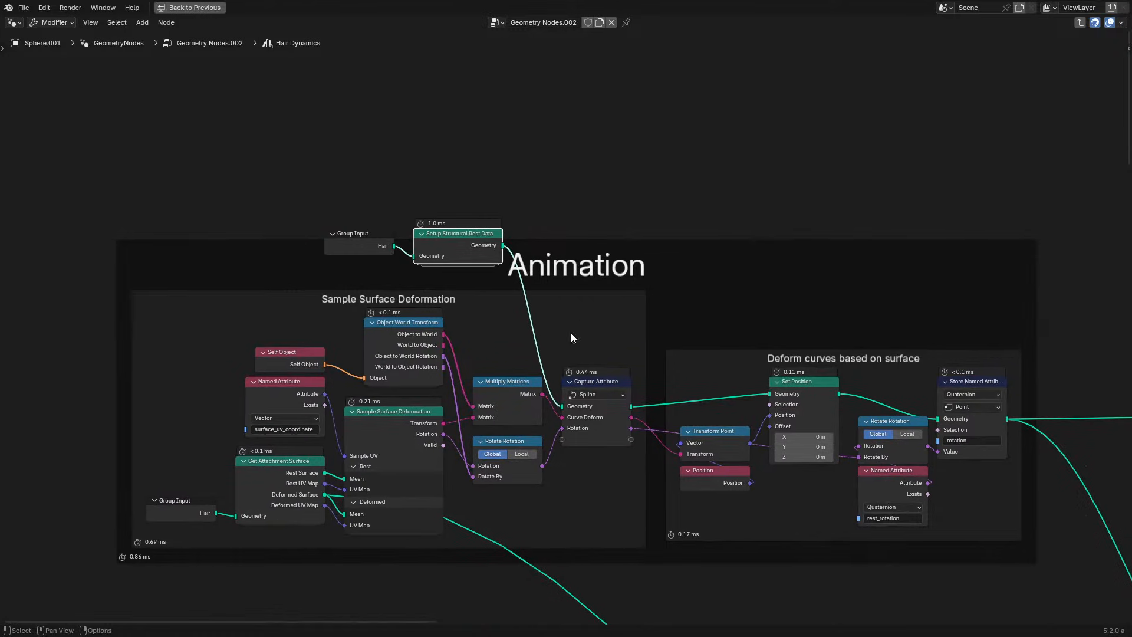
pyautogui.moveTo(575, 329); pyautogui.dragTo(496, 240, button='middle')
pyautogui.scroll(4, 322, 308)
pyautogui.moveTo(322, 311); pyautogui.dragTo(447, 299, button='middle')
pyautogui.scroll(1, 447, 295)
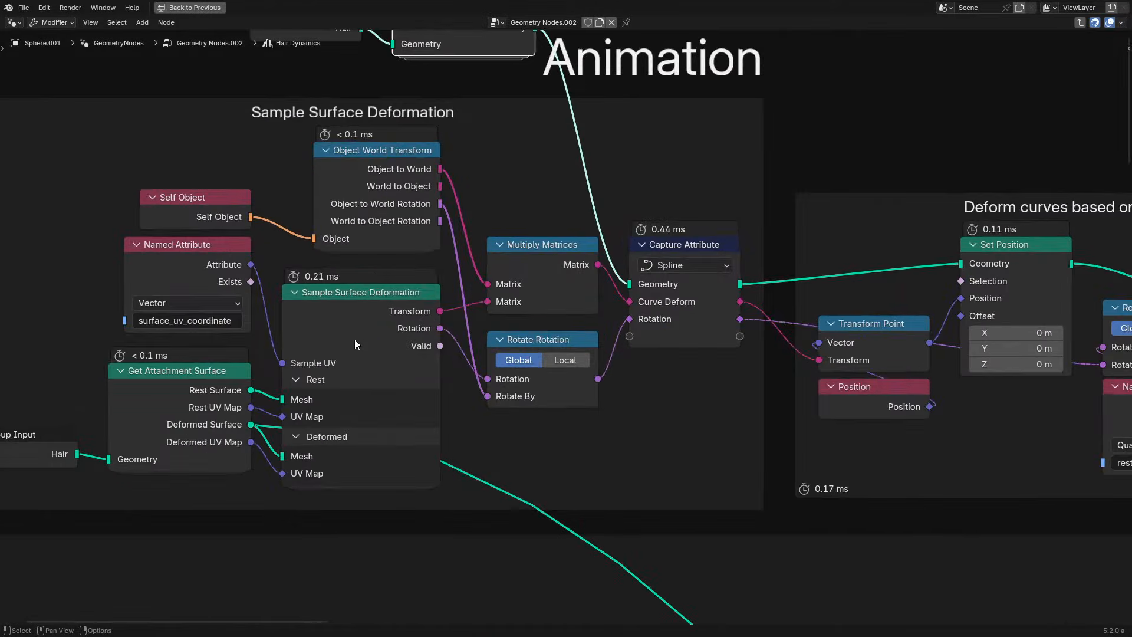
# Open the Sample Surface Deformation node group and look over its transform and matrix nodes.
pyautogui.click(359, 335)
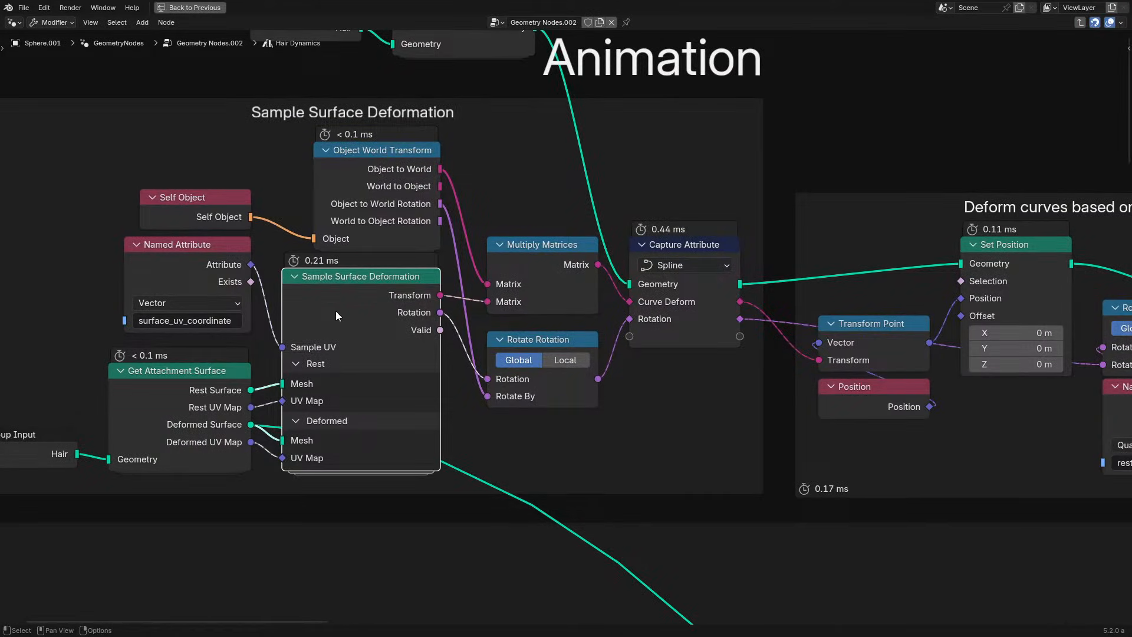
pyautogui.press('Tab')
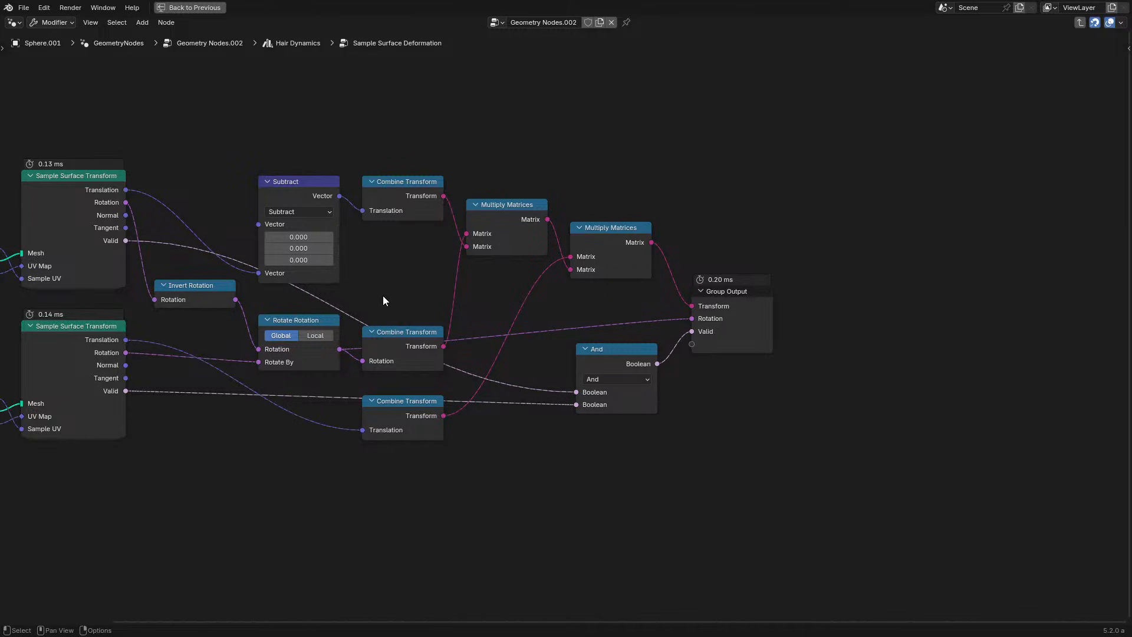
pyautogui.moveTo(383, 293); pyautogui.dragTo(767, 263, button='middle')
pyautogui.moveTo(590, 343); pyautogui.dragTo(462, 375, button='middle')
pyautogui.scroll(2, 446, 316)
# Open the Sample Surface Transform group and examine its Sample Position, Sample Normal and Sample UV Tangent frames.
pyautogui.click(296, 335)
pyautogui.press('Tab')
pyautogui.scroll(-6, 317, 324)
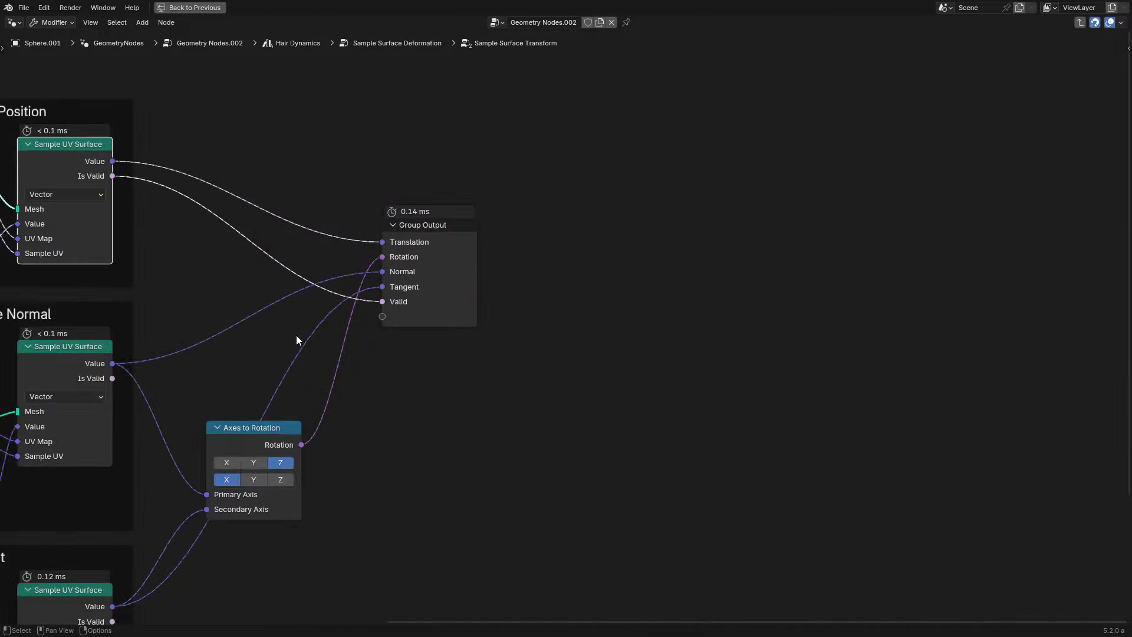
pyautogui.moveTo(338, 321); pyautogui.dragTo(543, 267, button='middle')
pyautogui.scroll(4, 541, 272)
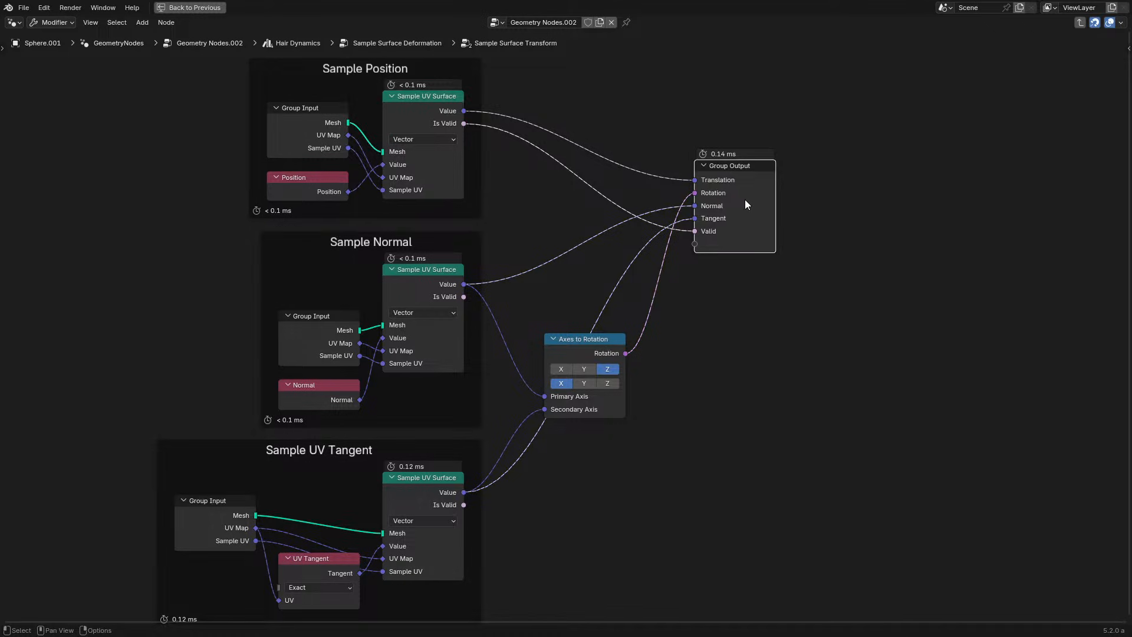
# Return to the Hair Dynamics group and select the Capture Attribute node to read its description.
pyautogui.press('Tab')
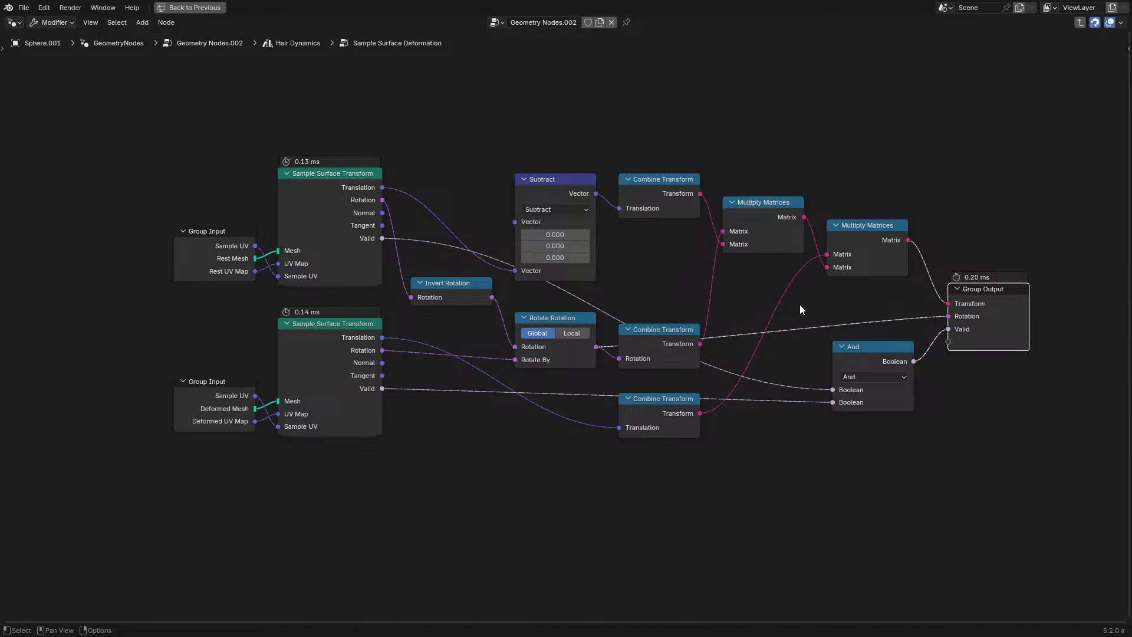
pyautogui.press('Tab')
pyautogui.click(647, 270)
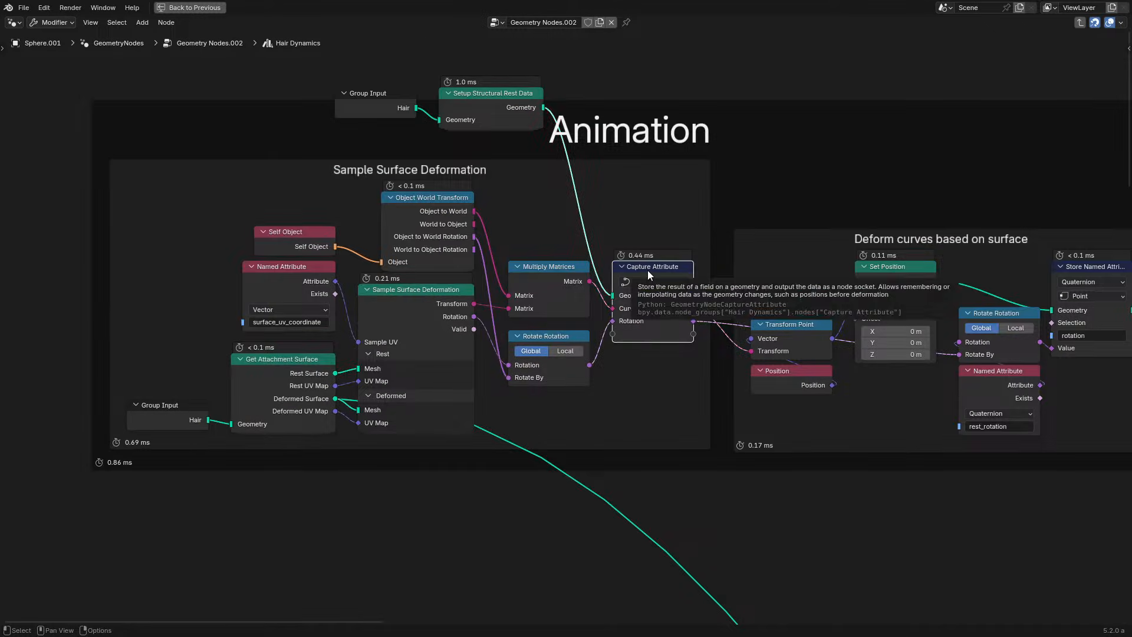
# Peek inside the Get Attachment Surface group and return to Hair Dynamics.
pyautogui.click(275, 377)
pyautogui.press('Tab')
pyautogui.press('Tab')
# Revisit the Sample Surface Deformation group and its nested Sample Surface Transform group, then return to Hair Dynamics.
pyautogui.click(372, 337)
pyautogui.press('Tab')
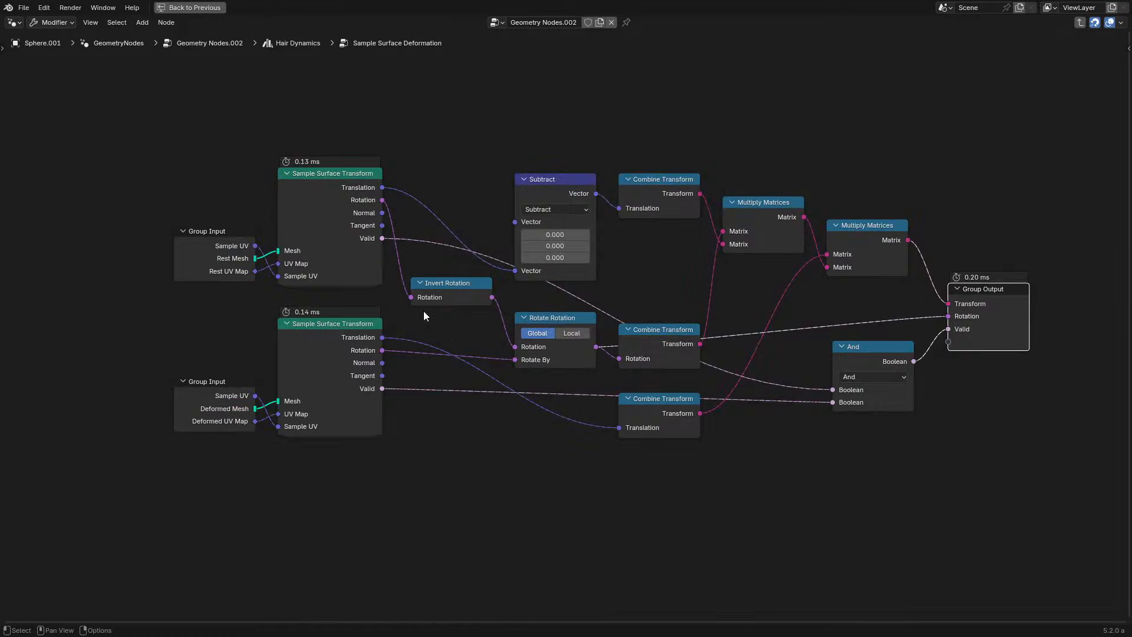
pyautogui.click(324, 376)
pyautogui.press('Tab')
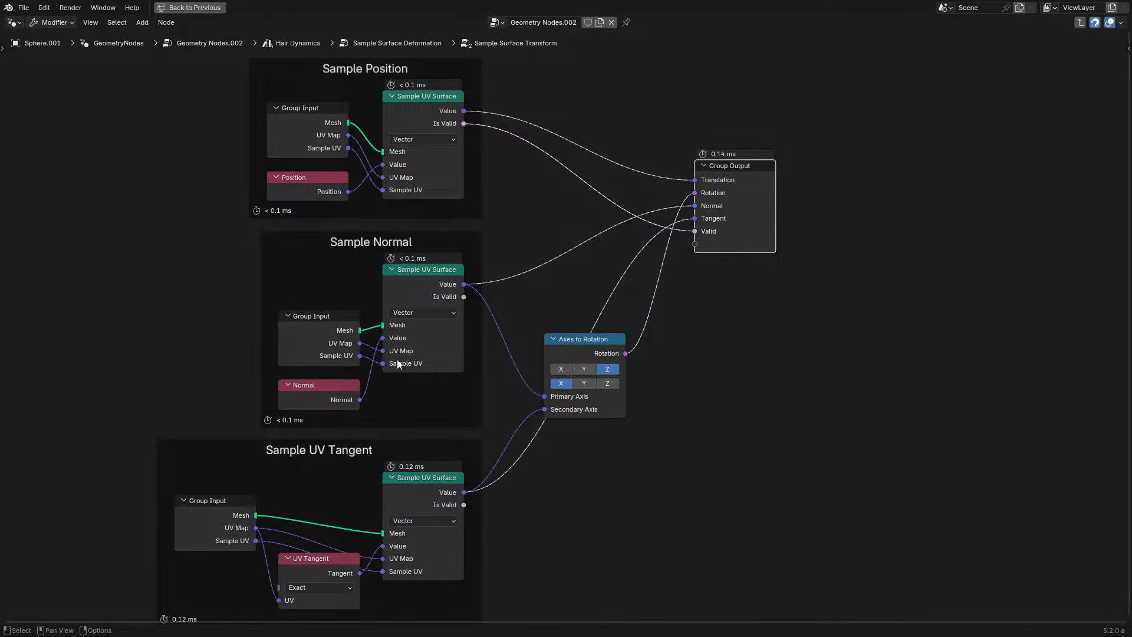
pyautogui.press('Tab')
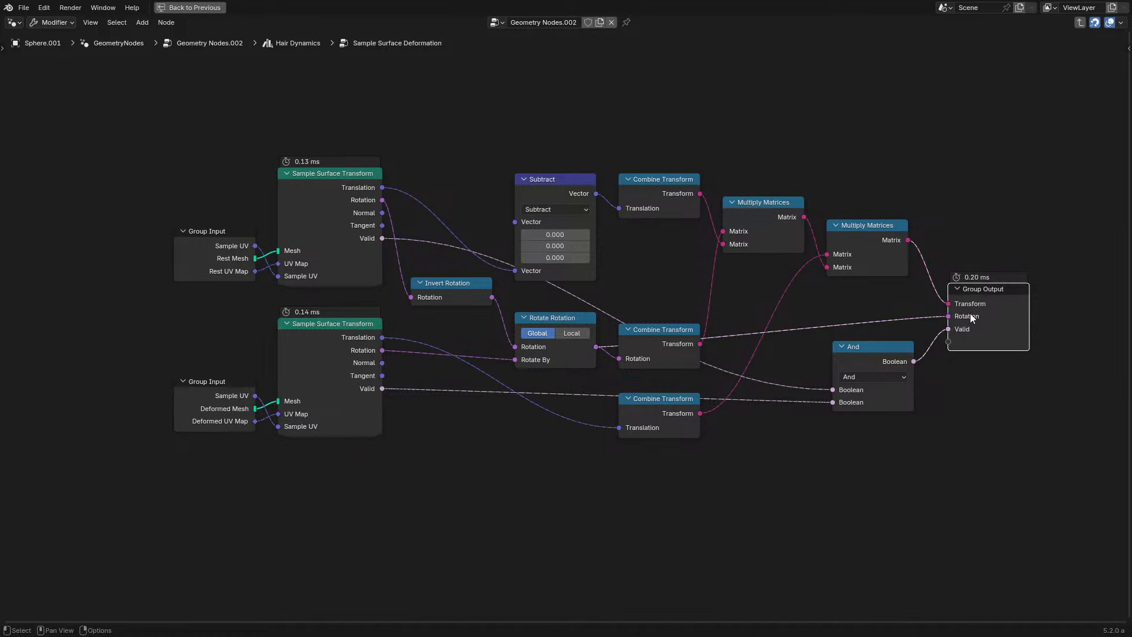
pyautogui.press('Tab')
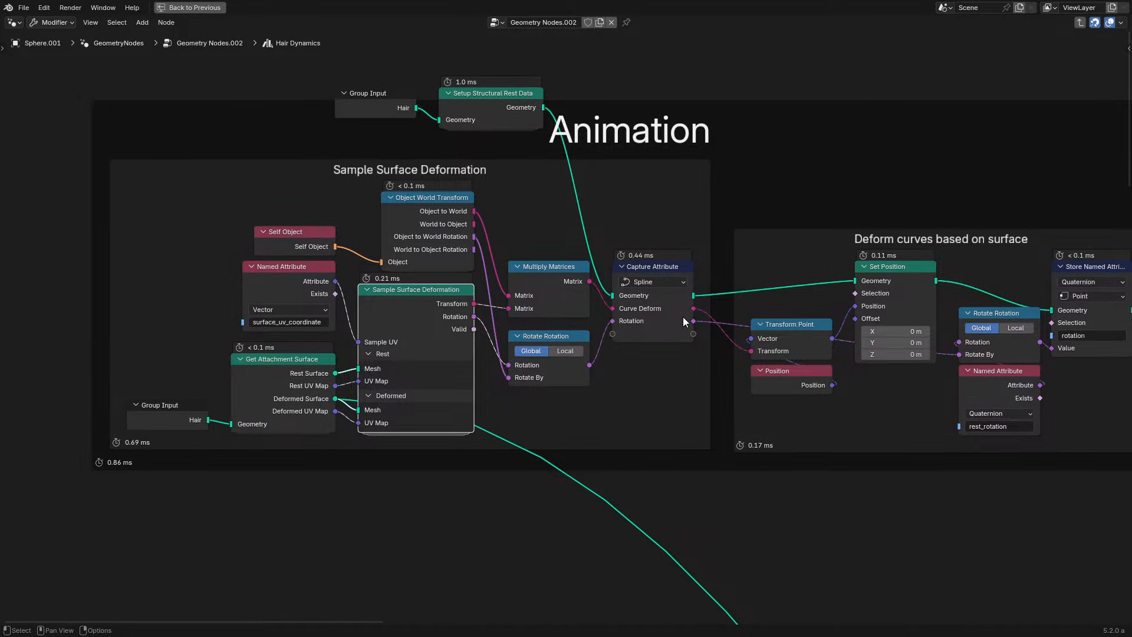
# Examine the Deform curves based on surface frame, focusing on its Set Position, Rotate Rotation and rest_rotation Named Attribute nodes.
pyautogui.scroll(2, 683, 317)
pyautogui.moveTo(662, 320); pyautogui.dragTo(215, 303, button='middle')
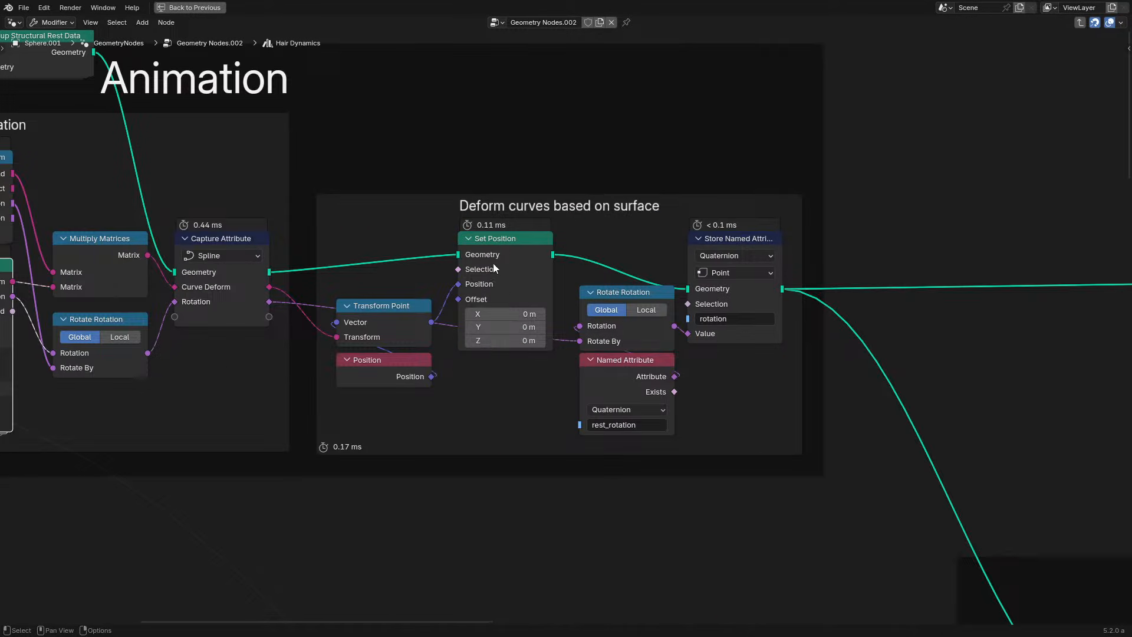
pyautogui.moveTo(362, 245); pyautogui.dragTo(722, 395)
pyautogui.press('g')
pyautogui.rightClick(522, 338)
pyautogui.click(650, 357)
pyautogui.keyDown('shift'); pyautogui.click(646, 292); pyautogui.keyUp('shift')
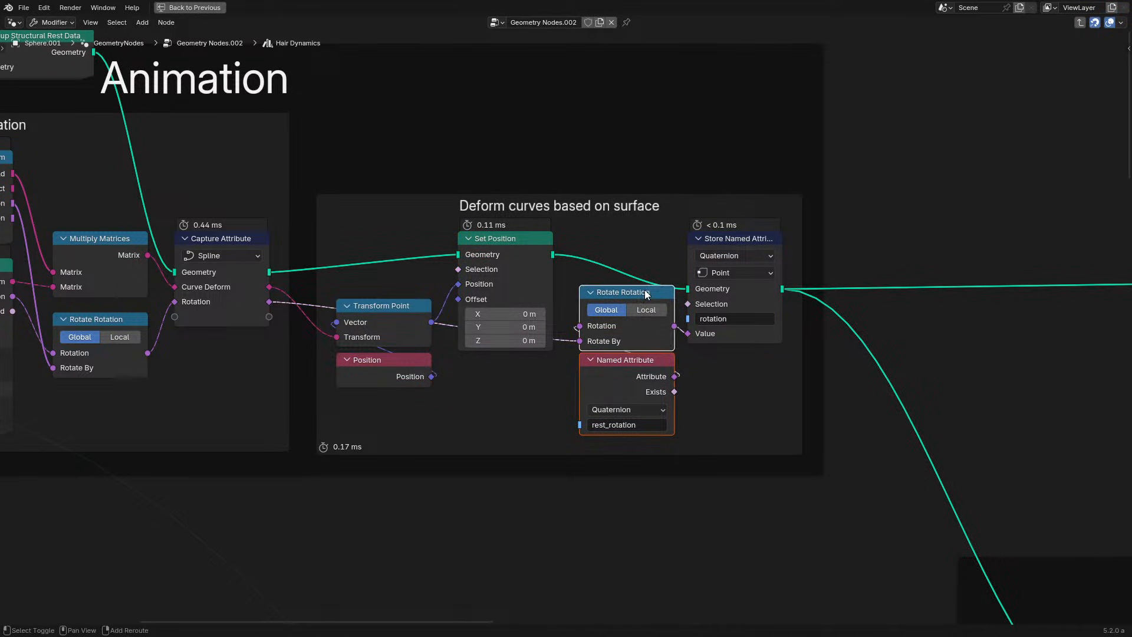
pyautogui.press('g')
pyautogui.rightClick(617, 372)
# Move on to the Physics frame and examine its Capture Animated and Setup Hair Geometry for Simulation frames.
pyautogui.scroll(-11, 706, 358)
pyautogui.moveTo(814, 433); pyautogui.dragTo(261, 216, button='middle')
pyautogui.moveTo(435, 360); pyautogui.dragTo(413, 272, button='middle')
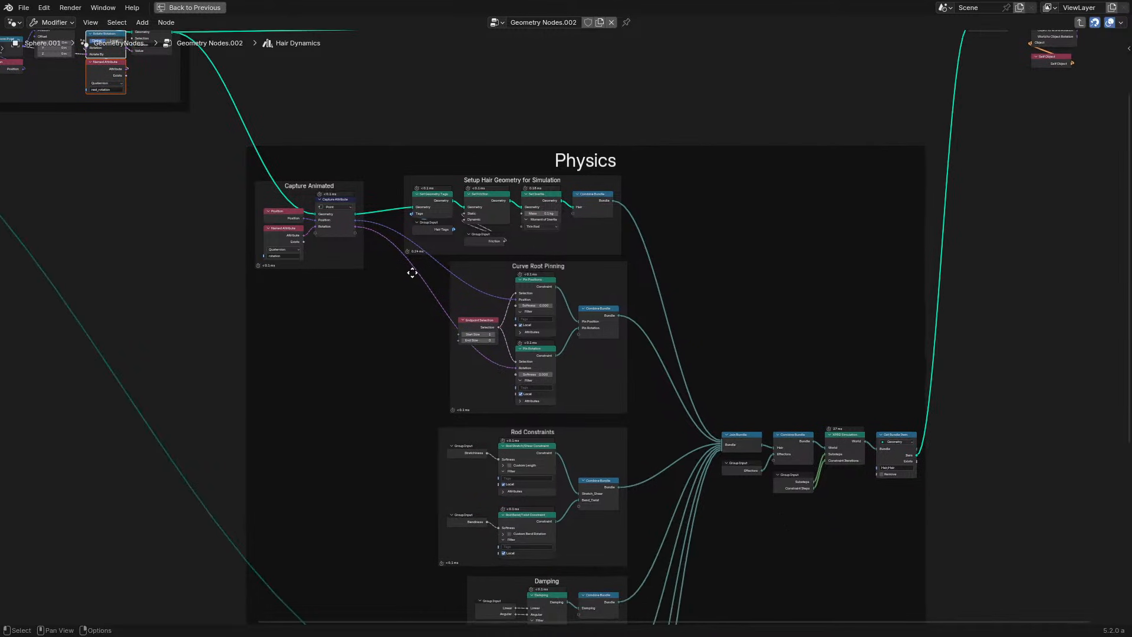
pyautogui.moveTo(126, 139); pyautogui.dragTo(1043, 607)
pyautogui.click(1000, 547)
pyautogui.scroll(4, 677, 277)
pyautogui.scroll(4, 677, 277)
pyautogui.moveTo(564, 225); pyautogui.dragTo(640, 354, button='middle')
pyautogui.scroll(2, 641, 351)
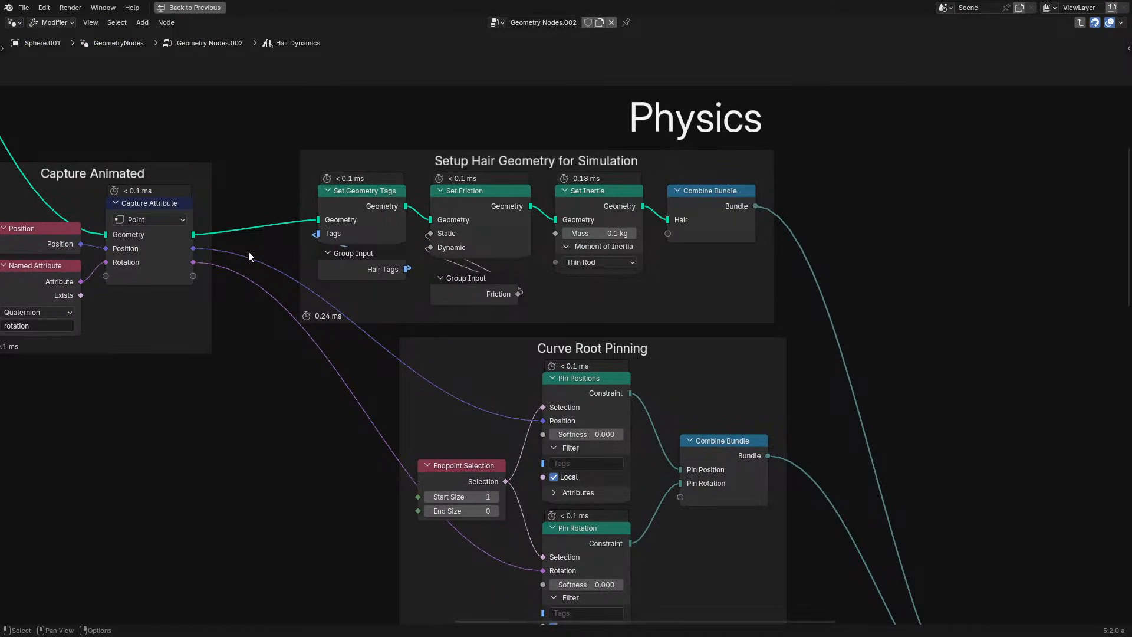
pyautogui.moveTo(249, 251); pyautogui.dragTo(306, 289, button='middle')
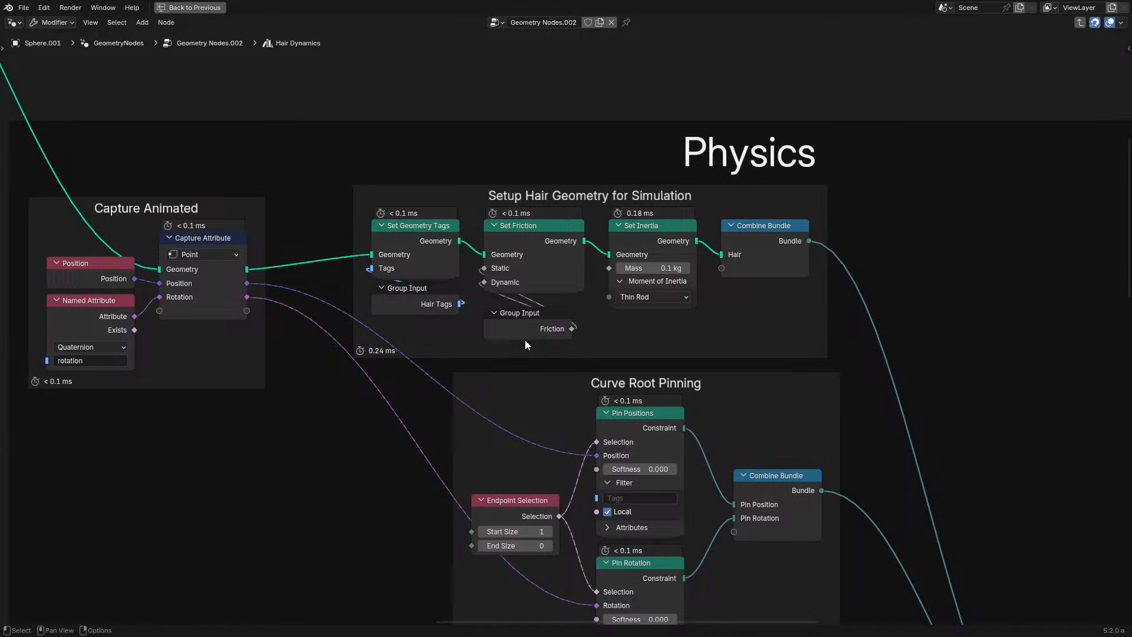
pyautogui.moveTo(526, 345); pyautogui.dragTo(470, 312, button='middle')
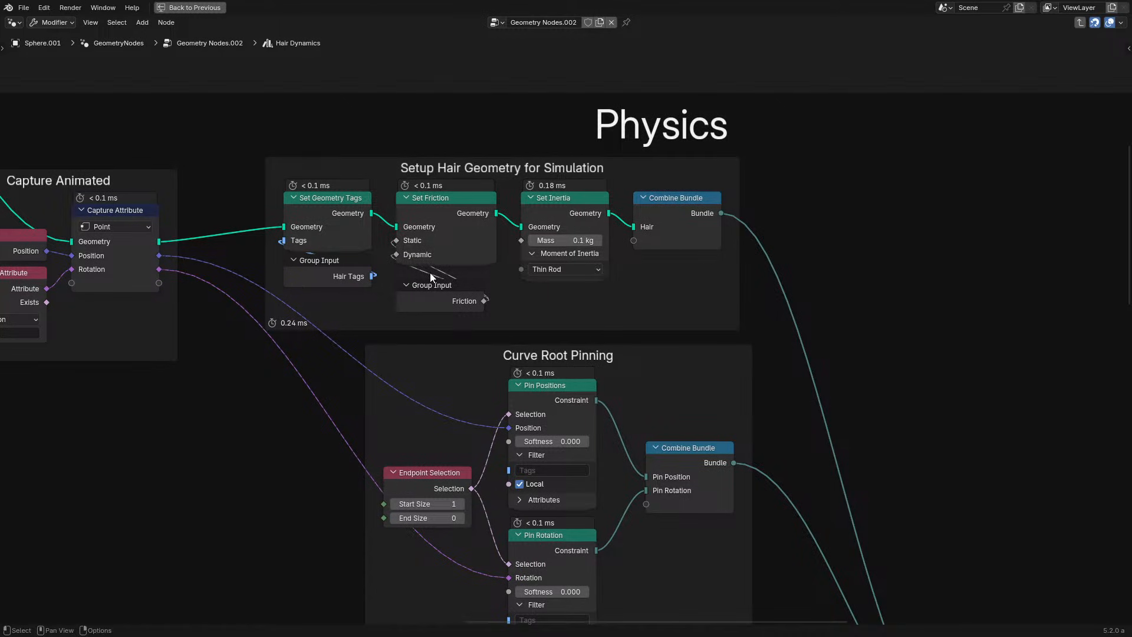
# Go past Curve Root Pinning and Rod Constraints and enter the Damping node group.
pyautogui.moveTo(470, 397); pyautogui.dragTo(428, 210, button='middle')
pyautogui.scroll(-4, 554, 383)
pyautogui.moveTo(558, 401); pyautogui.dragTo(513, 221, button='middle')
pyautogui.moveTo(521, 500); pyautogui.dragTo(529, 417, button='middle')
pyautogui.scroll(4, 529, 416)
pyautogui.moveTo(530, 523); pyautogui.dragTo(522, 316, button='middle')
pyautogui.click(520, 250)
pyautogui.press('Tab')
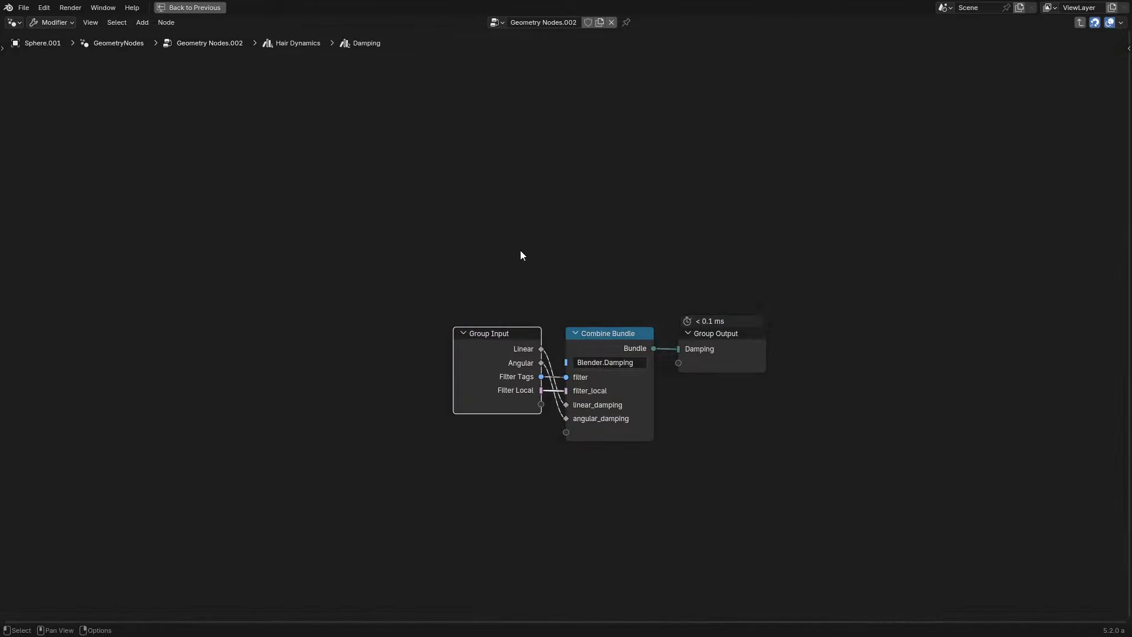
# Inspect the Damping group's sockets and its Combine Bundle properties, selecting the Type bundle item, and check the Group Output.
pyautogui.scroll(4, 679, 360)
pyautogui.click(622, 420)
pyautogui.press('n')
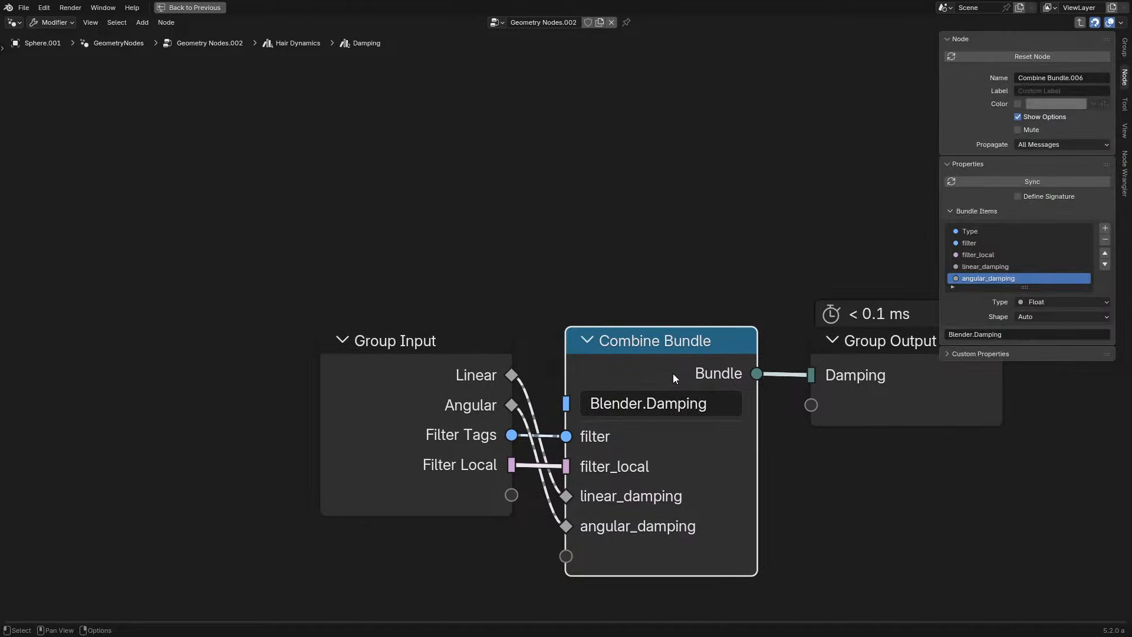
pyautogui.click(1126, 46)
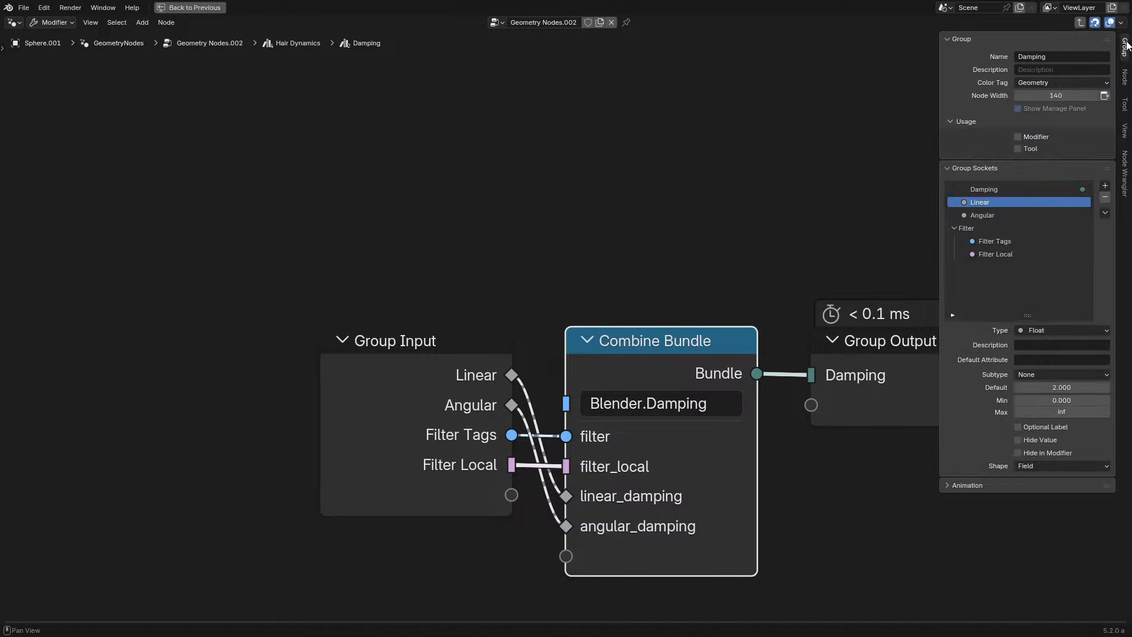
pyautogui.click(1125, 78)
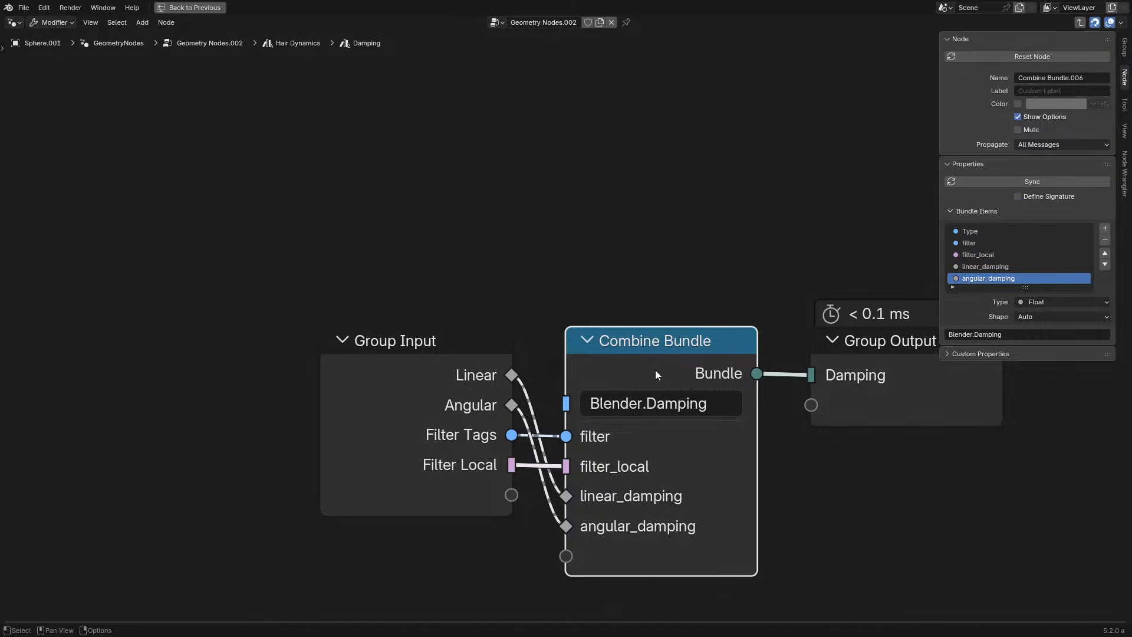
pyautogui.click(985, 234)
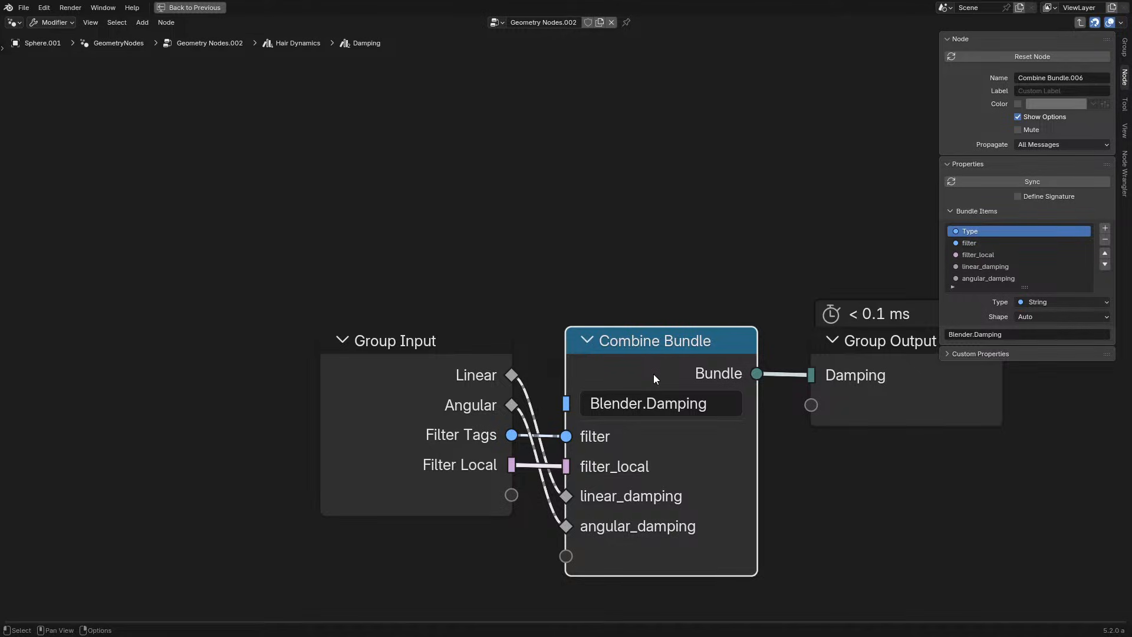
pyautogui.press('n')
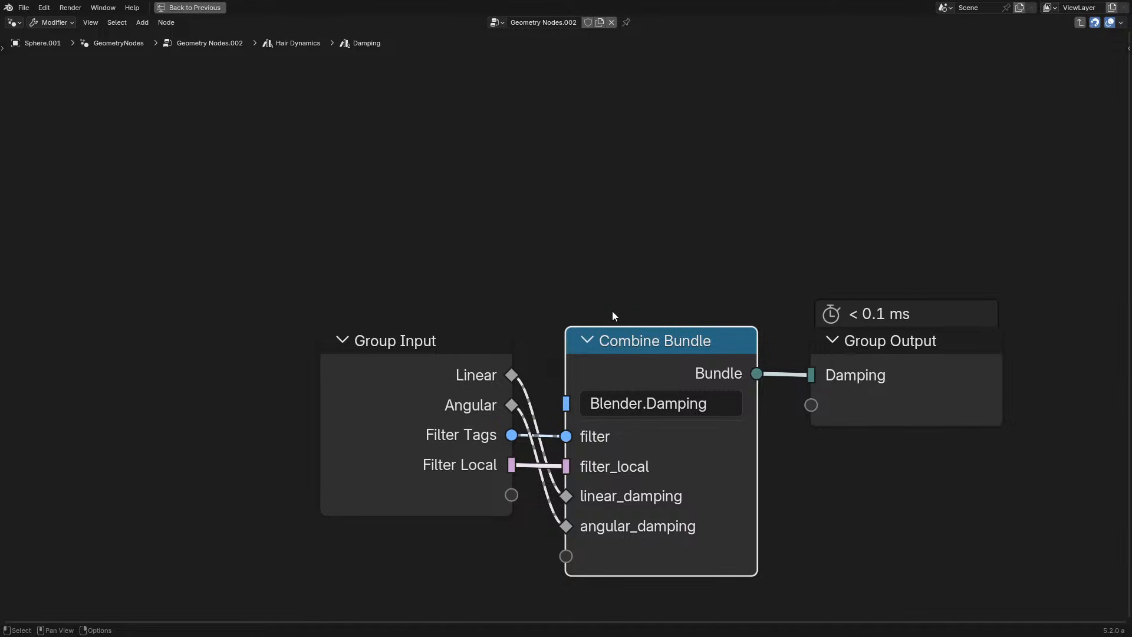
pyautogui.press('g')
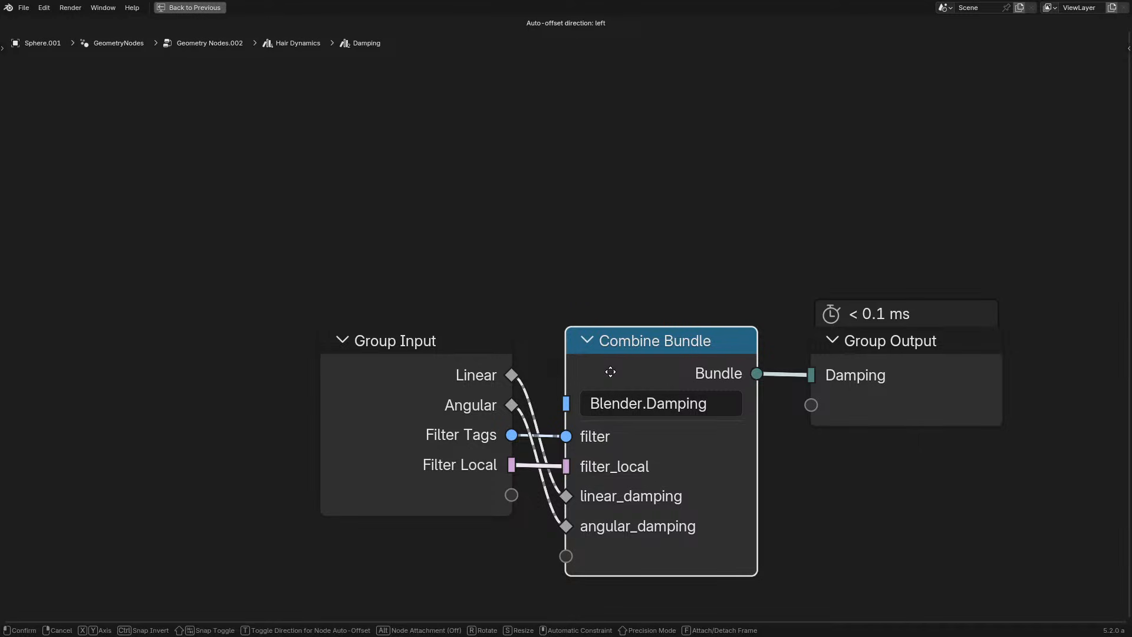
pyautogui.click(611, 371)
pyautogui.click(897, 375)
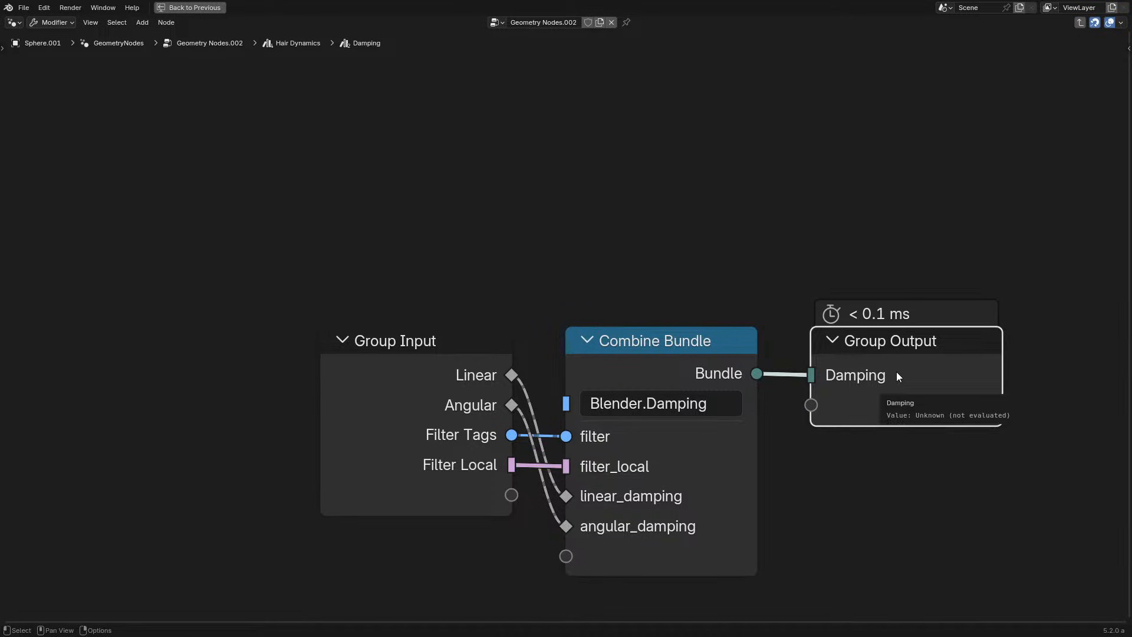
# Return to Hair Dynamics and enter the Geometry Collider node group.
pyautogui.press('Tab')
pyautogui.scroll(-14, 896, 371)
pyautogui.moveTo(529, 376); pyautogui.dragTo(531, 231, button='middle')
pyautogui.scroll(4, 525, 232)
pyautogui.click(373, 224)
pyautogui.press('Tab')
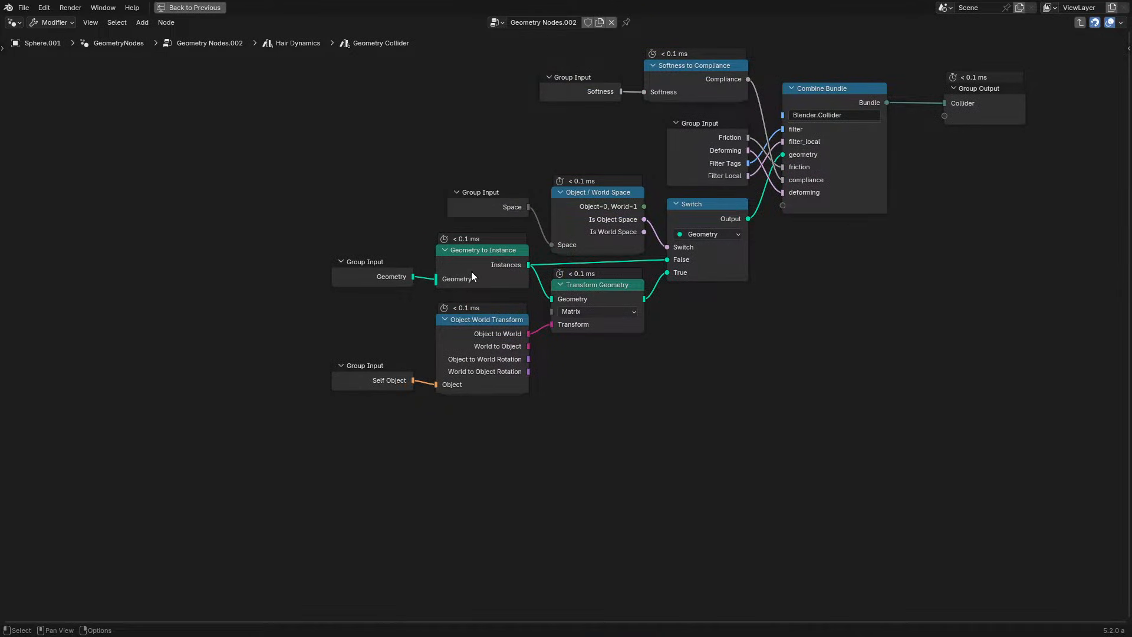
# Examine the Geometry Collider group, peeking inside its nested Object / World Space group.
pyautogui.moveTo(471, 271); pyautogui.dragTo(383, 372, button='middle')
pyautogui.scroll(2, 400, 359)
pyautogui.click(474, 315)
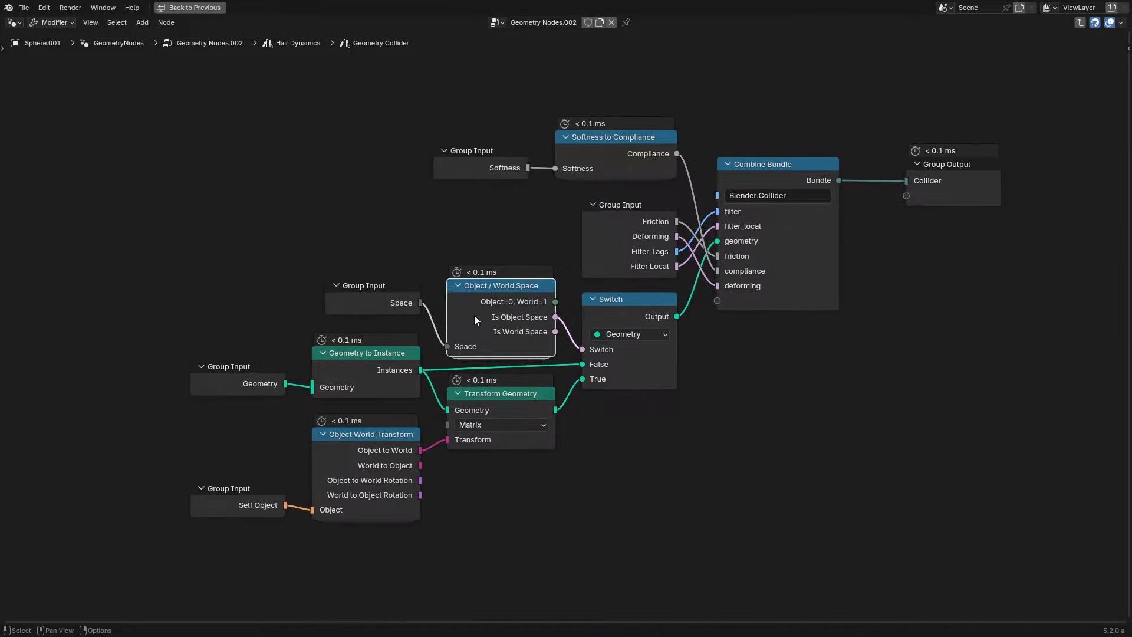
pyautogui.press('Tab')
pyautogui.click(460, 278)
pyautogui.press('Tab')
pyautogui.click(973, 178)
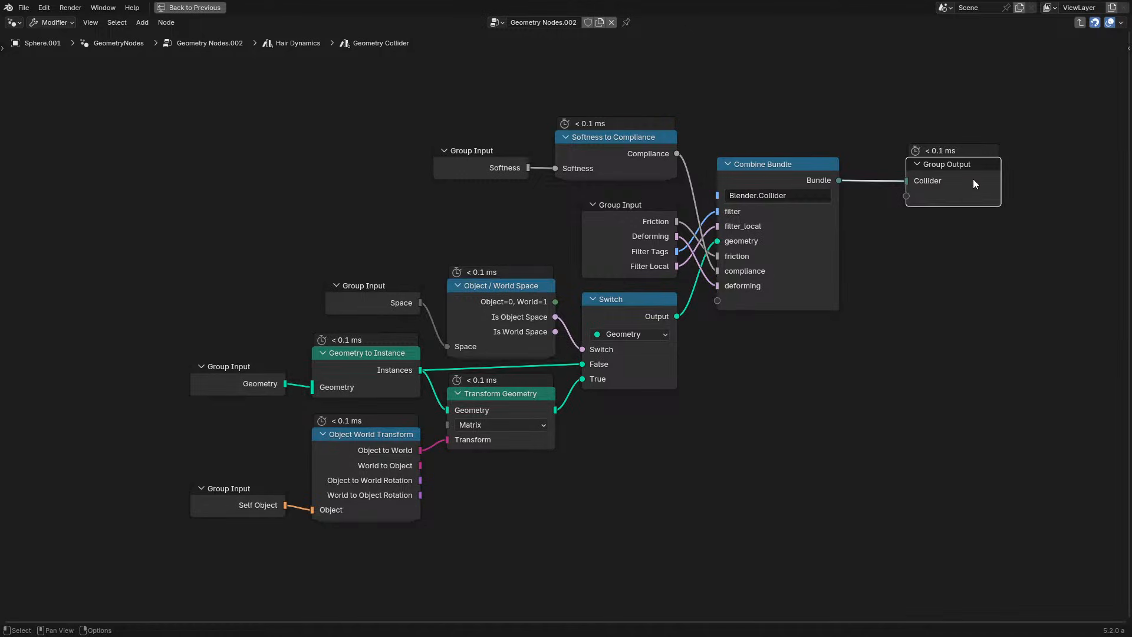
# Return to Hair Dynamics and look over the Gravity and Colliders frames and the Join Bundle node.
pyautogui.press('Tab')
pyautogui.scroll(-4, 668, 533)
pyautogui.moveTo(667, 533); pyautogui.dragTo(593, 406, button='middle')
pyautogui.scroll(4, 592, 406)
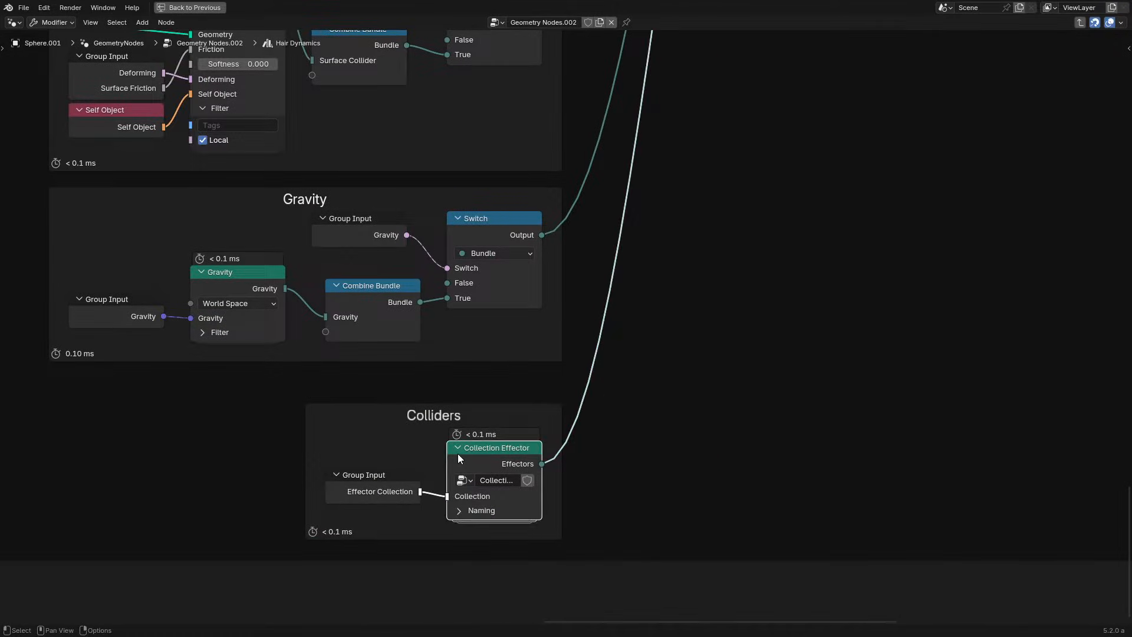
pyautogui.scroll(-3, 738, 114)
pyautogui.moveTo(737, 114); pyautogui.dragTo(607, 411, button='middle')
pyautogui.scroll(4, 607, 411)
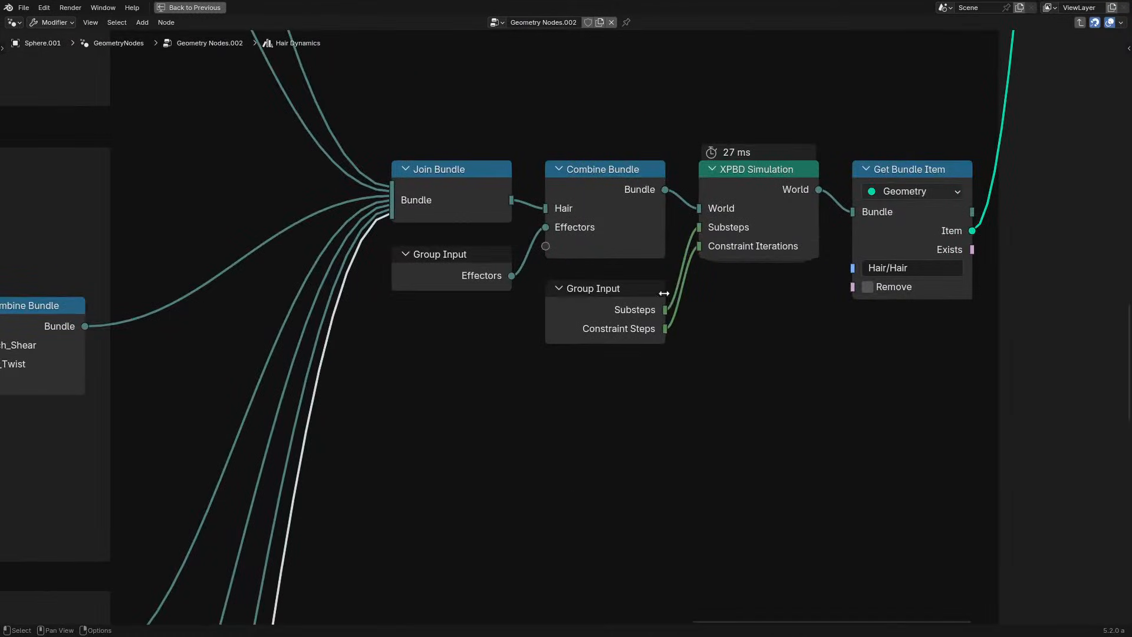
# Examine the Combine Bundle, XPBD Simulation and Get Bundle Item nodes at the end of the Physics frame.
pyautogui.moveTo(621, 190); pyautogui.dragTo(620, 115)
pyautogui.rightClick(619, 115)
pyautogui.moveTo(701, 200); pyautogui.dragTo(367, 306, button='middle')
pyautogui.scroll(1, 367, 305)
pyautogui.click(398, 293)
pyautogui.moveTo(399, 292); pyautogui.dragTo(341, 335)
pyautogui.rightClick(341, 334)
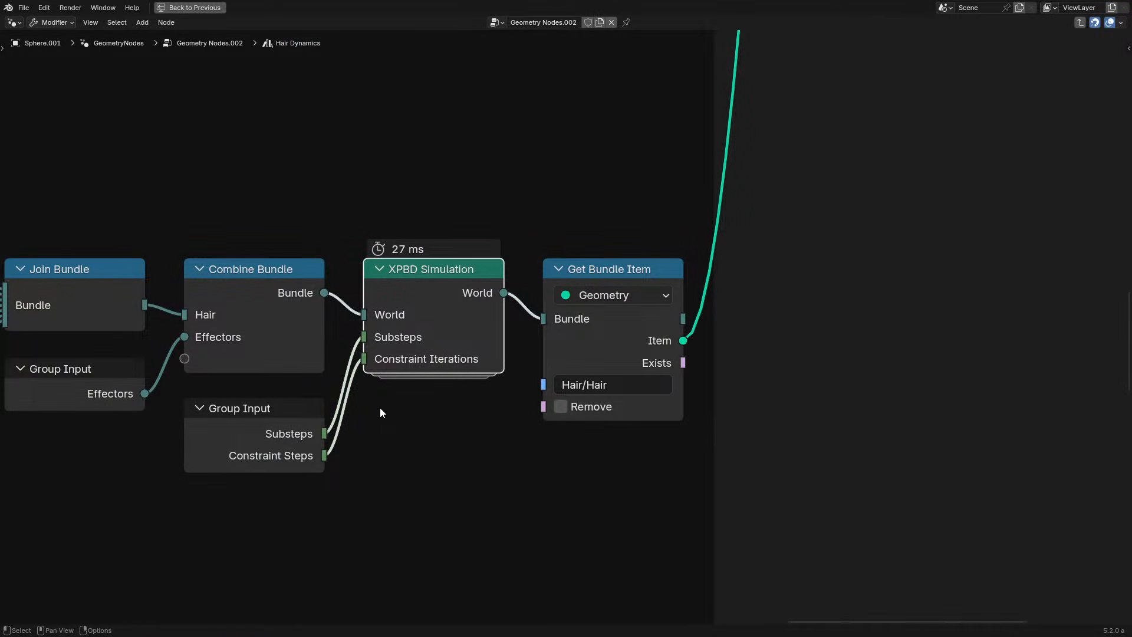
pyautogui.click(589, 325)
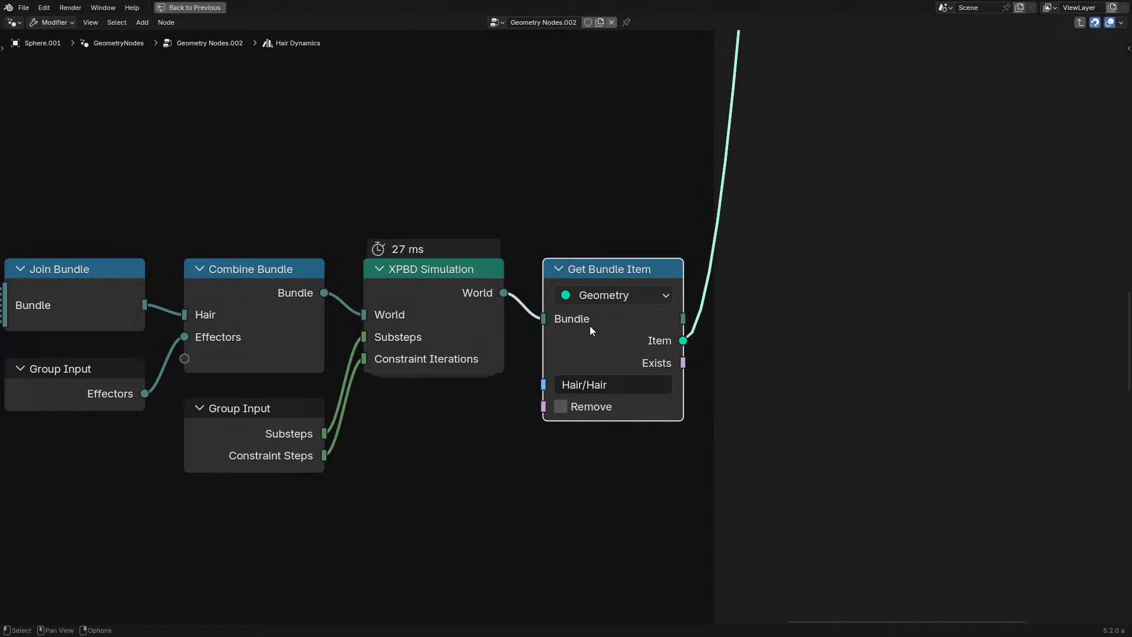
pyautogui.click(460, 320)
pyautogui.scroll(-8, 460, 319)
pyautogui.moveTo(322, 406); pyautogui.dragTo(824, 439, button='middle')
pyautogui.moveTo(783, 521); pyautogui.dragTo(182, 435, button='middle')
pyautogui.scroll(4, 181, 434)
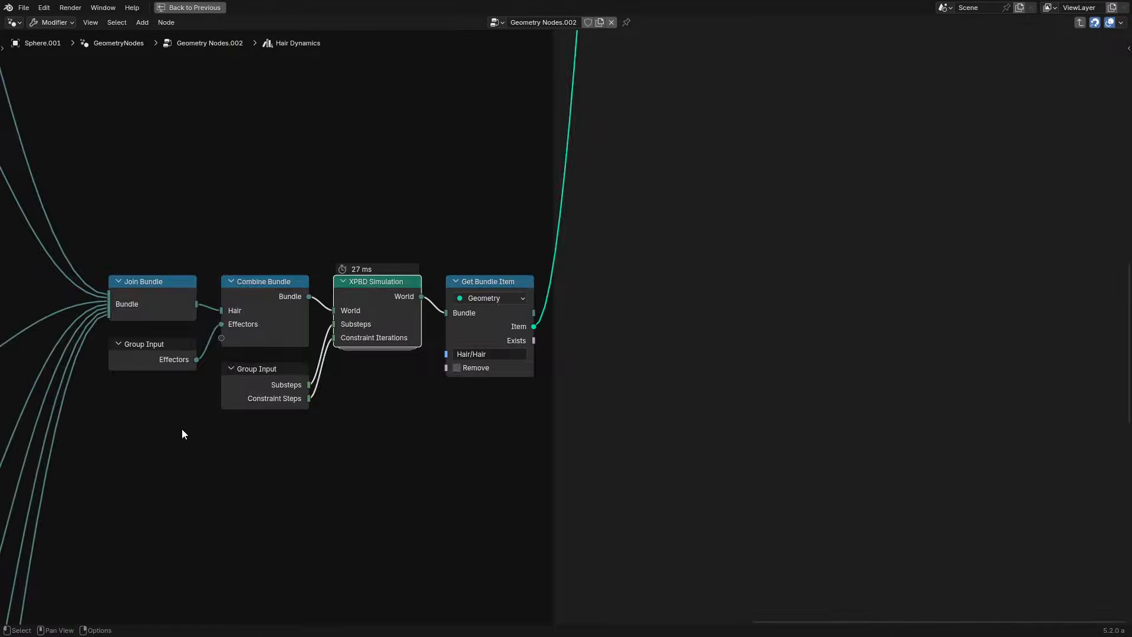
pyautogui.click(386, 320)
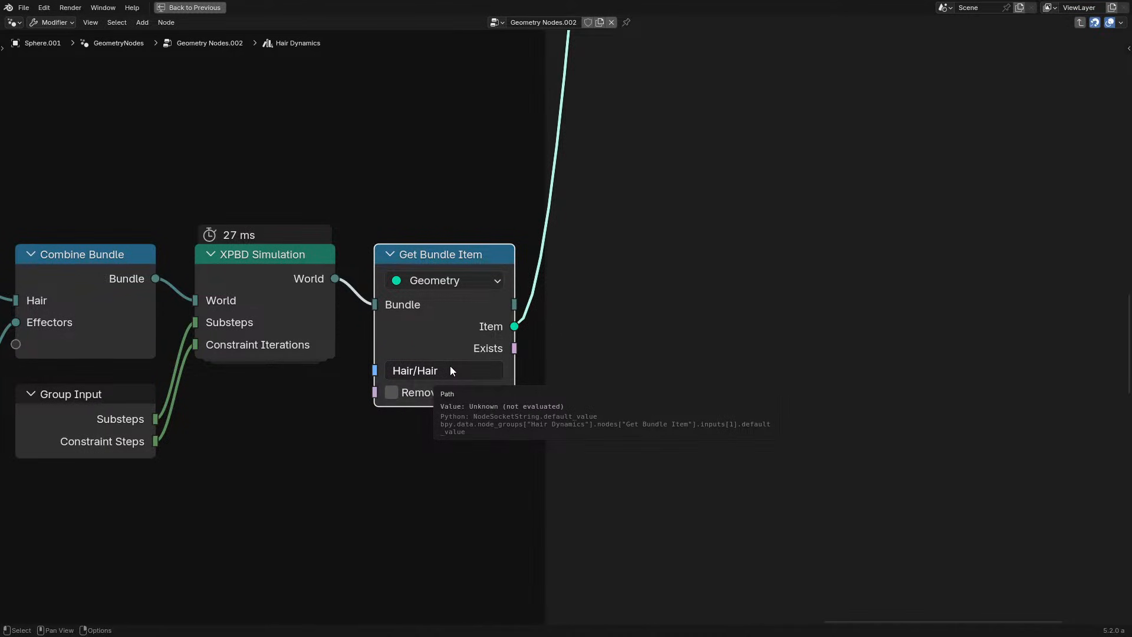
# Follow the simulated hair geometry from Get Bundle Item to the final output nodes of Hair Dynamics.
pyautogui.scroll(-5, 453, 367)
pyautogui.scroll(4, 488, 318)
pyautogui.scroll(-7, 499, 247)
pyautogui.moveTo(519, 194); pyautogui.dragTo(455, 619, button='middle')
pyautogui.scroll(8, 496, 485)
pyautogui.moveTo(504, 470); pyautogui.dragTo(455, 349, button='middle')
pyautogui.scroll(1, 433, 328)
pyautogui.moveTo(278, 276); pyautogui.dragTo(471, 516)
# Leave the Hair Dynamics group, restore the full workspace and replay the hair simulation from the start, viewing it from another side.
pyautogui.press('Tab')
pyautogui.hotkey('ctrl', 'space')
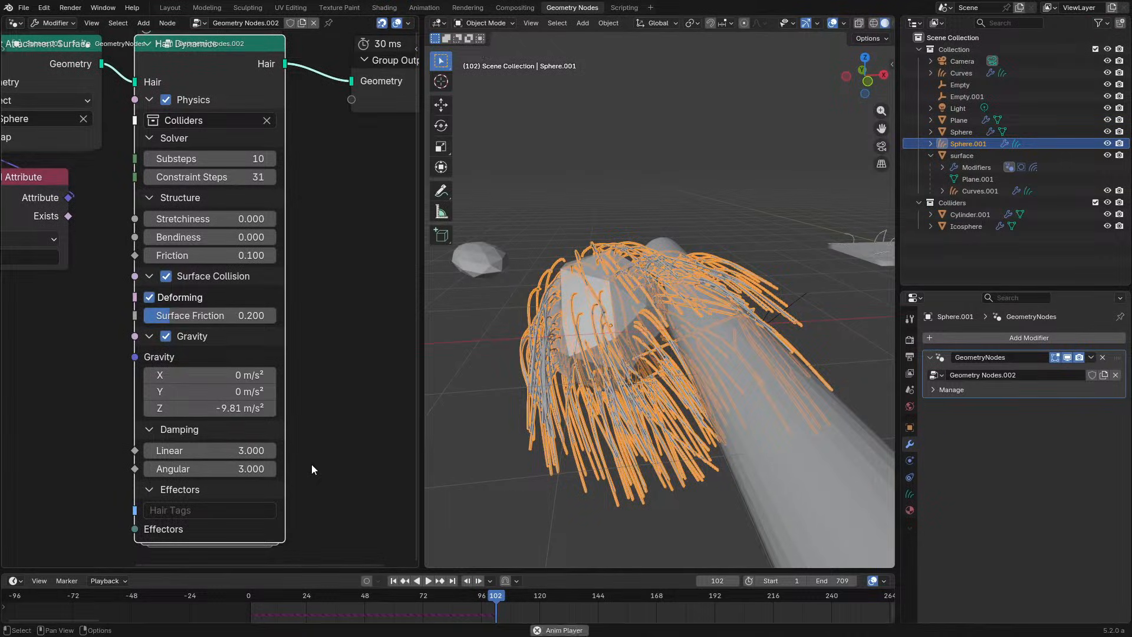
pyautogui.press('space')
pyautogui.click(250, 594)
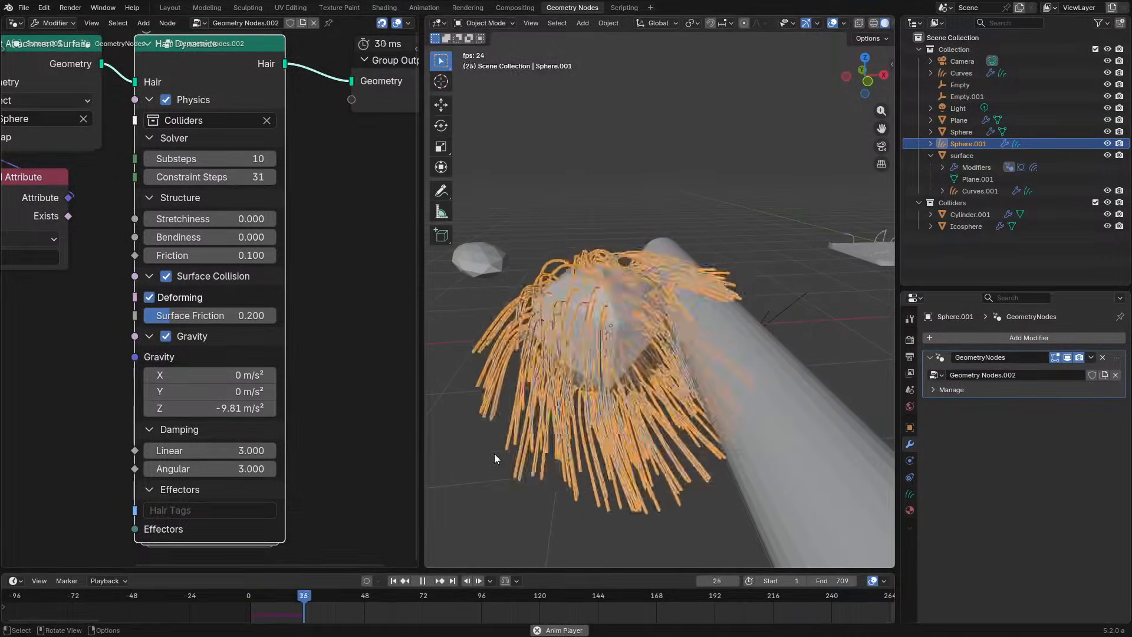
pyautogui.moveTo(530, 435); pyautogui.dragTo(614, 402, button='middle')
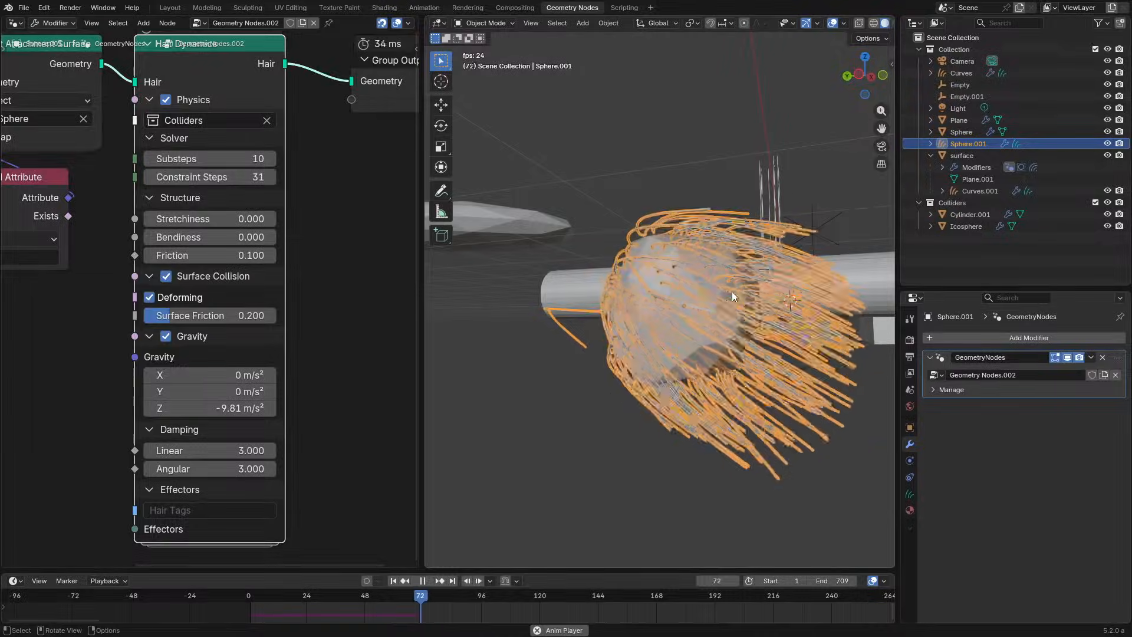
pyautogui.press('space')
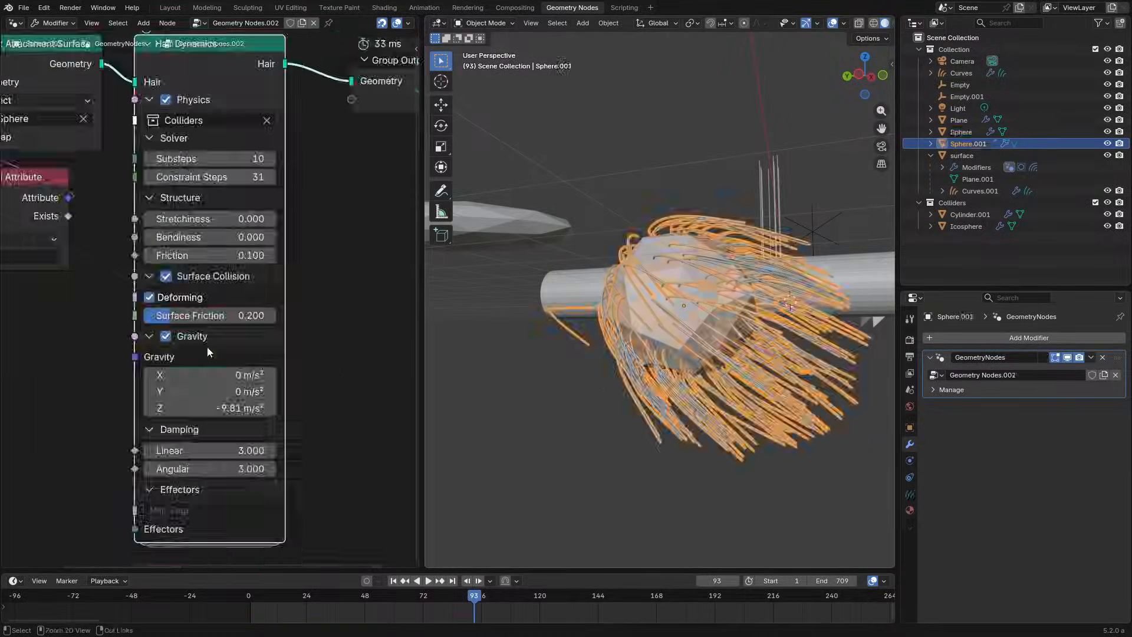
# Reopen the Hair Dynamics group in the maximized node editor and locate the XPBD Simulation node.
pyautogui.press('Tab')
pyautogui.hotkey('ctrl', 'space')
pyautogui.click(439, 343)
pyautogui.scroll(-10, 407, 389)
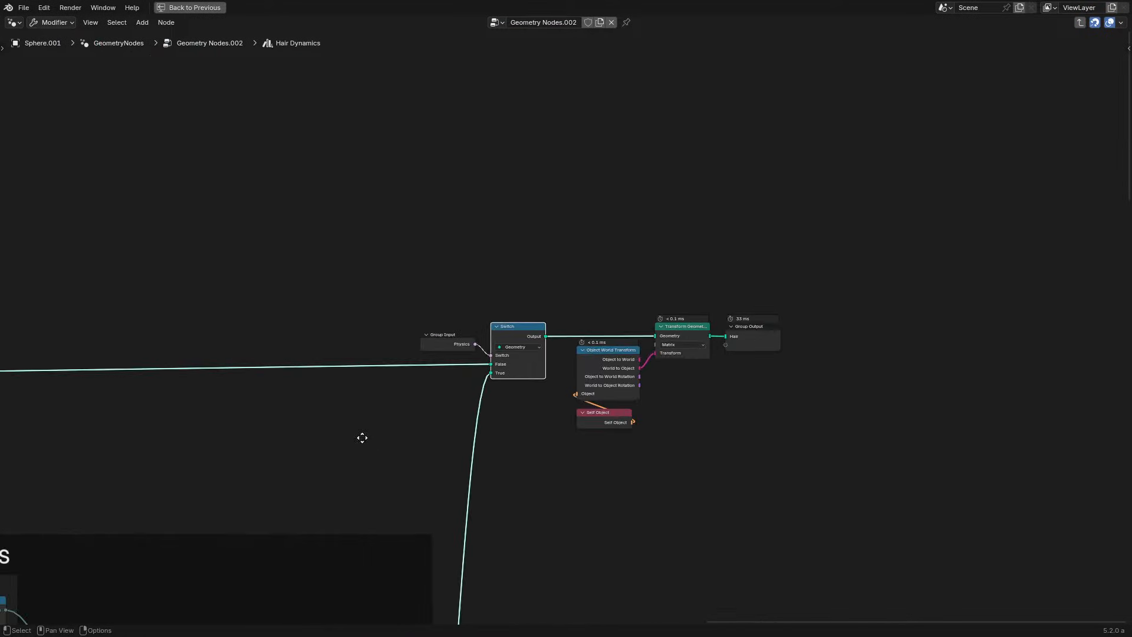
pyautogui.moveTo(363, 438); pyautogui.dragTo(771, 150, button='middle')
pyautogui.moveTo(519, 506); pyautogui.dragTo(398, 133, button='middle')
pyautogui.scroll(12, 570, 201)
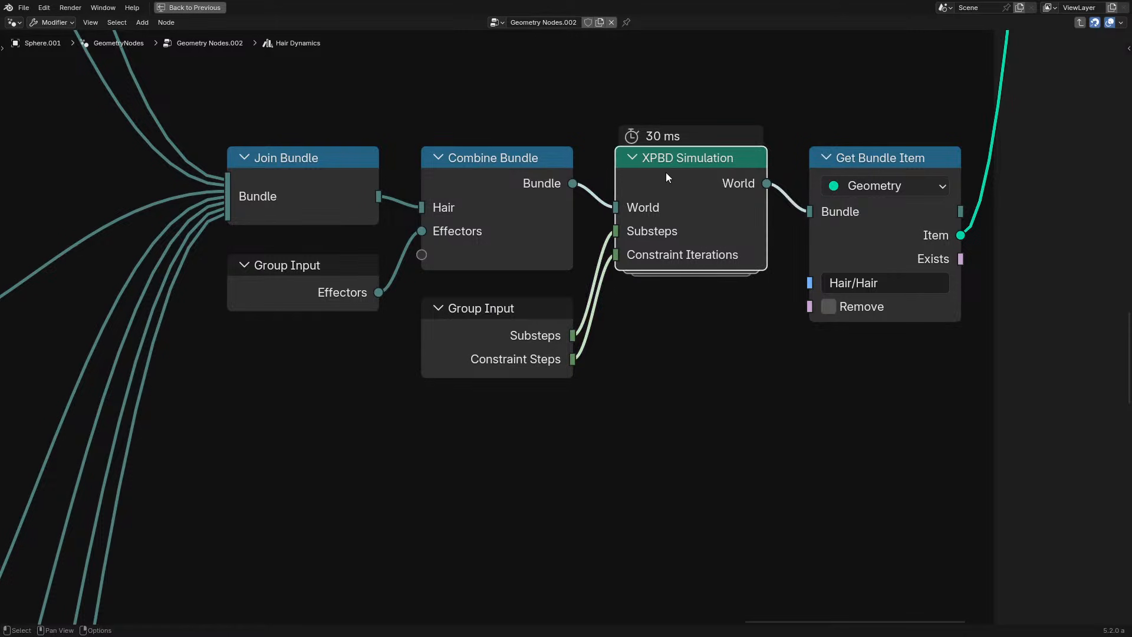
# Enter the XPBD Simulation group and look over the nodes in its simulation zone.
pyautogui.hotkey('ctrl', 'space')
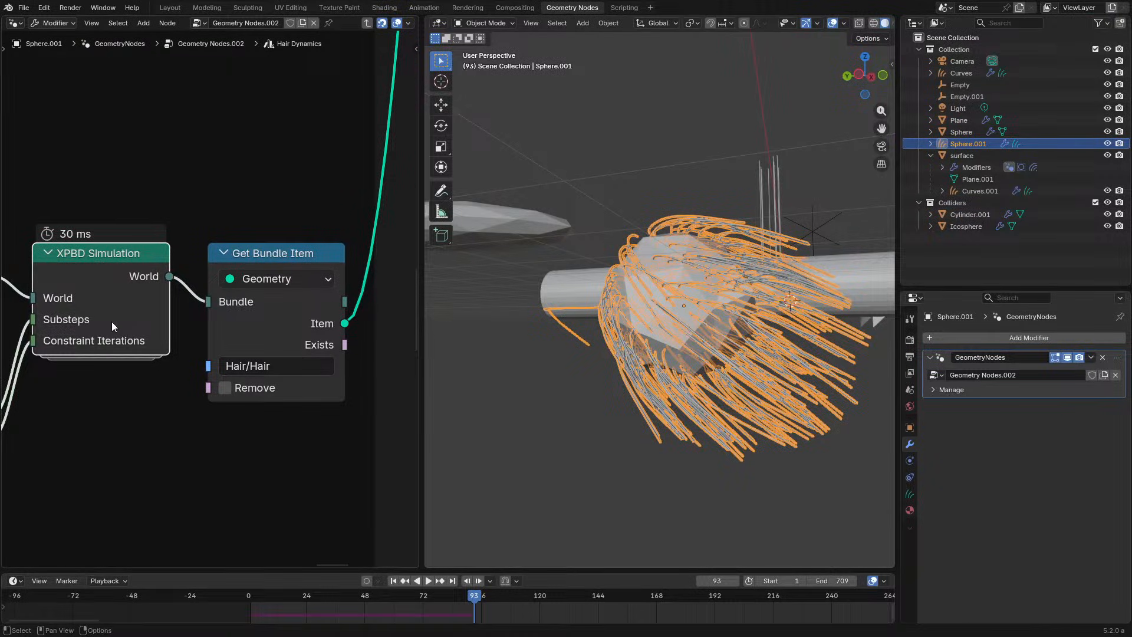
pyautogui.moveTo(112, 323)
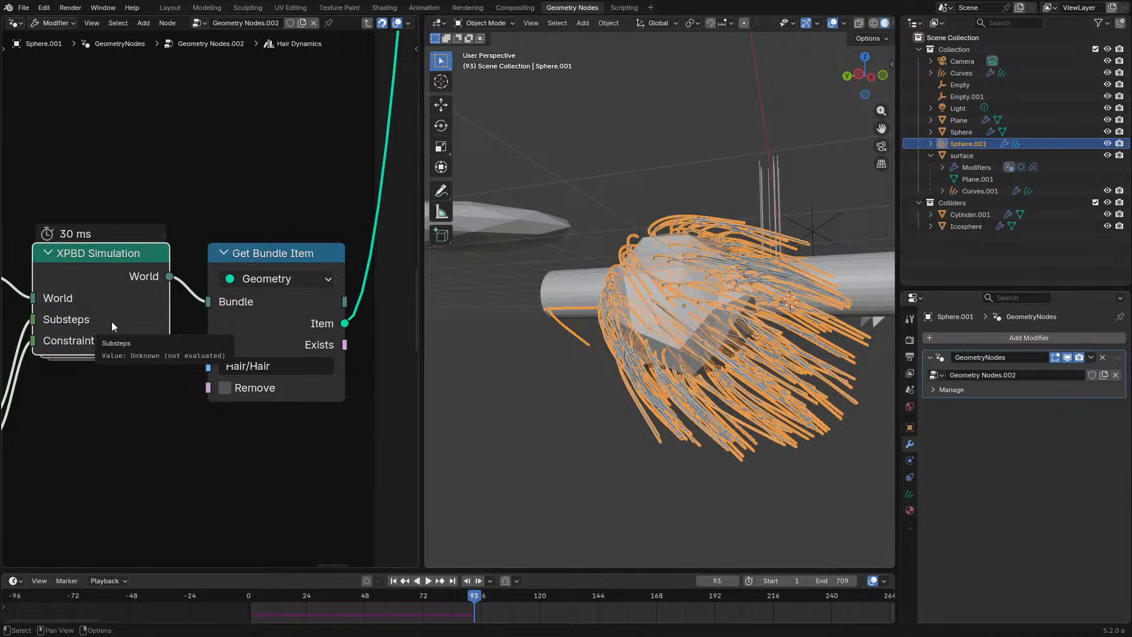
pyautogui.press('Tab')
pyautogui.hotkey('ctrl', 'space')
pyautogui.scroll(-4, 515, 271)
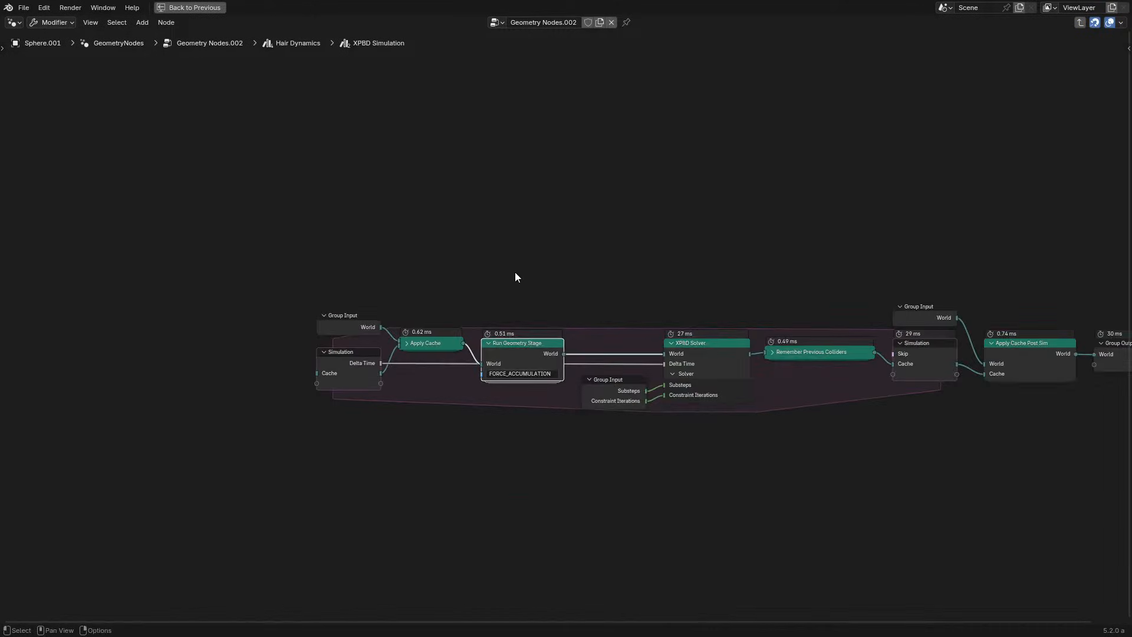
pyautogui.scroll(2, 610, 324)
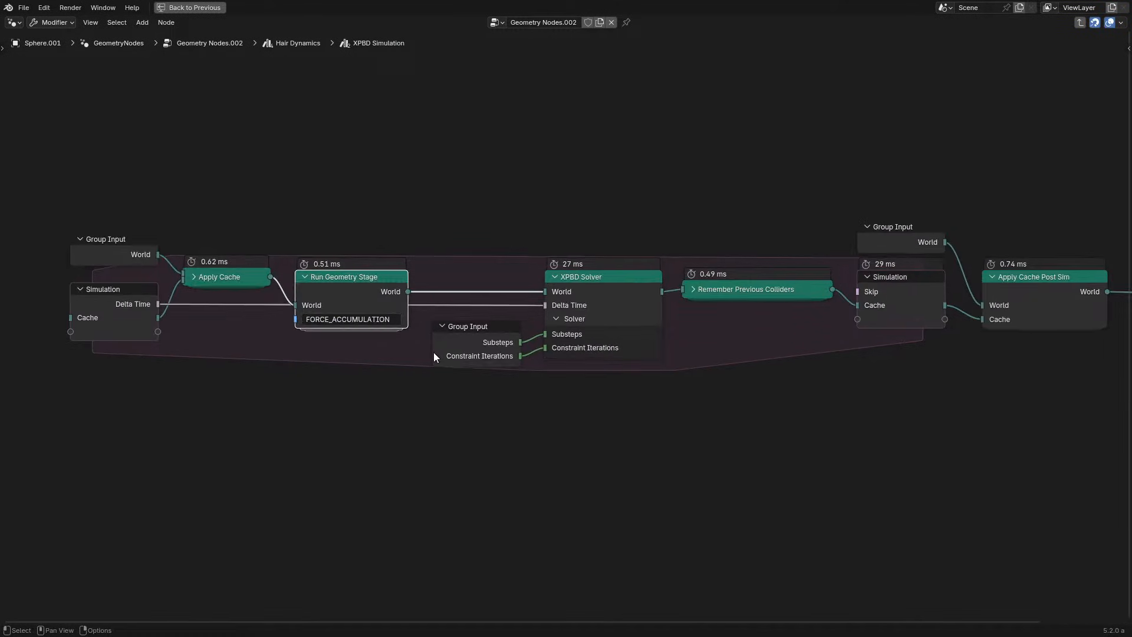
# Peek inside the Run Geometry Stage group and go back up to Hair Dynamics.
pyautogui.press('Tab')
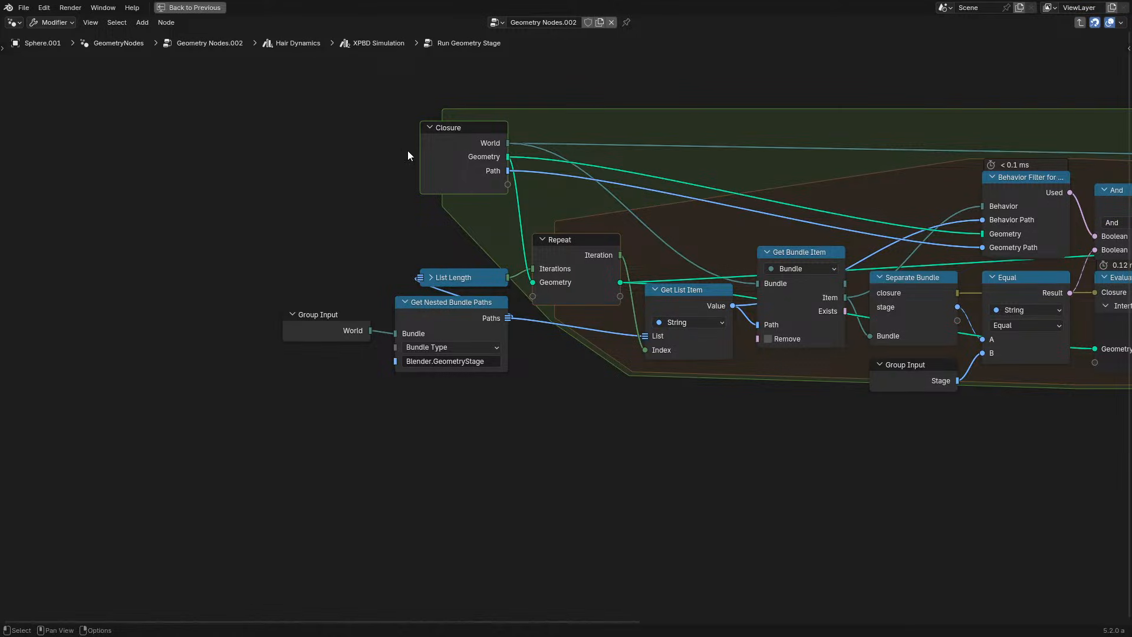
pyautogui.press('Tab')
pyautogui.scroll(-3, 426, 229)
pyautogui.click(234, 320)
pyautogui.press('Tab')
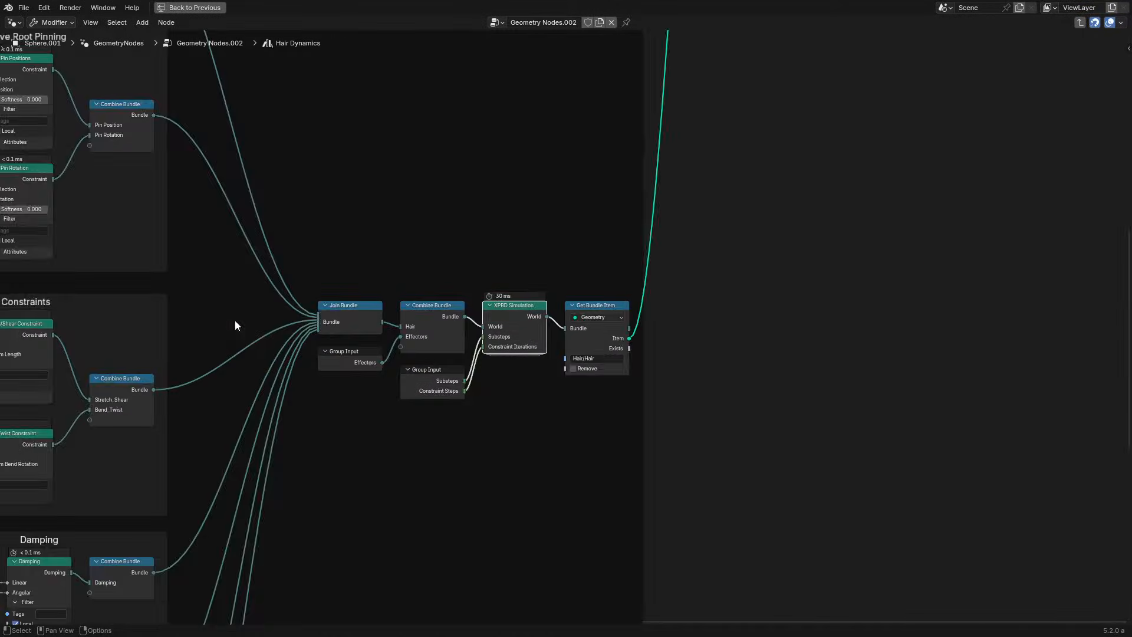
# Reopen the XPBD Simulation group and examine the chain from Apply Cache through XPBD Solver to Remember Previous Colliders.
pyautogui.scroll(3, 459, 323)
pyautogui.press('Tab')
pyautogui.scroll(-5, 667, 355)
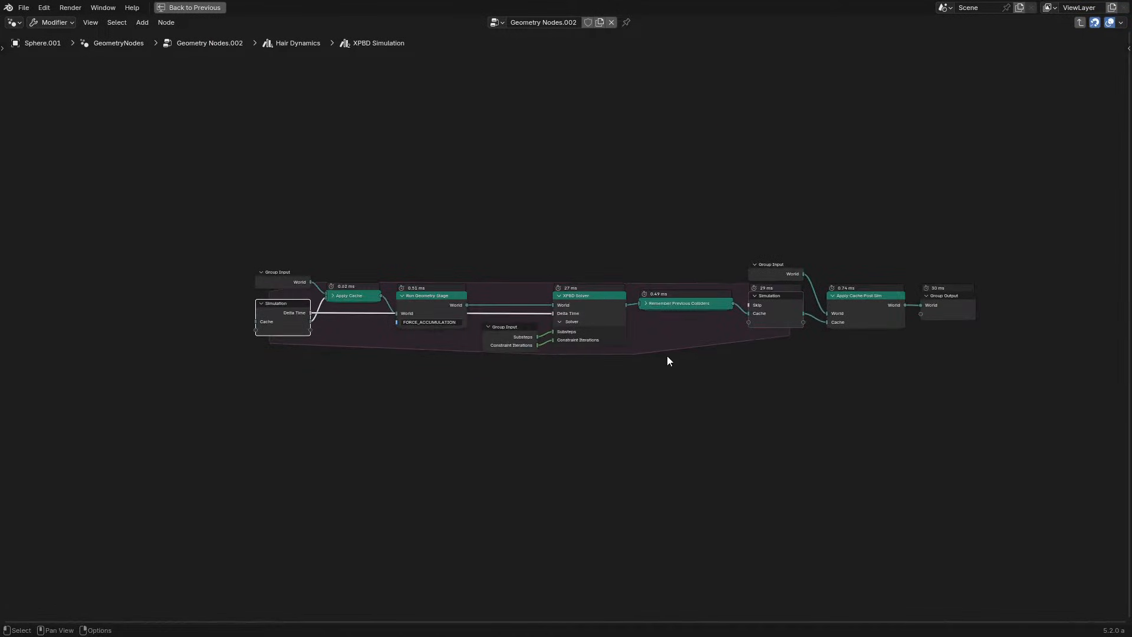
pyautogui.scroll(2, 667, 355)
pyautogui.scroll(2, 170, 301)
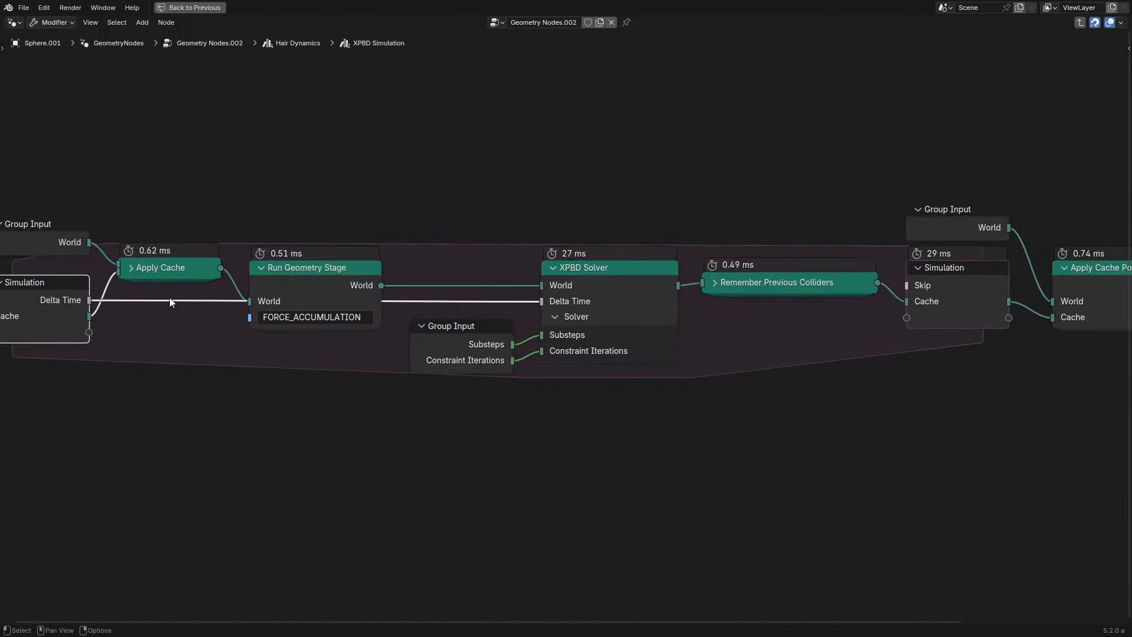
# Shift the Run Geometry Stage node upward and expand the collapsed Apply Cache and Remember Previous Colliders nodes in the simulation zone.
pyautogui.scroll(-1, 170, 301)
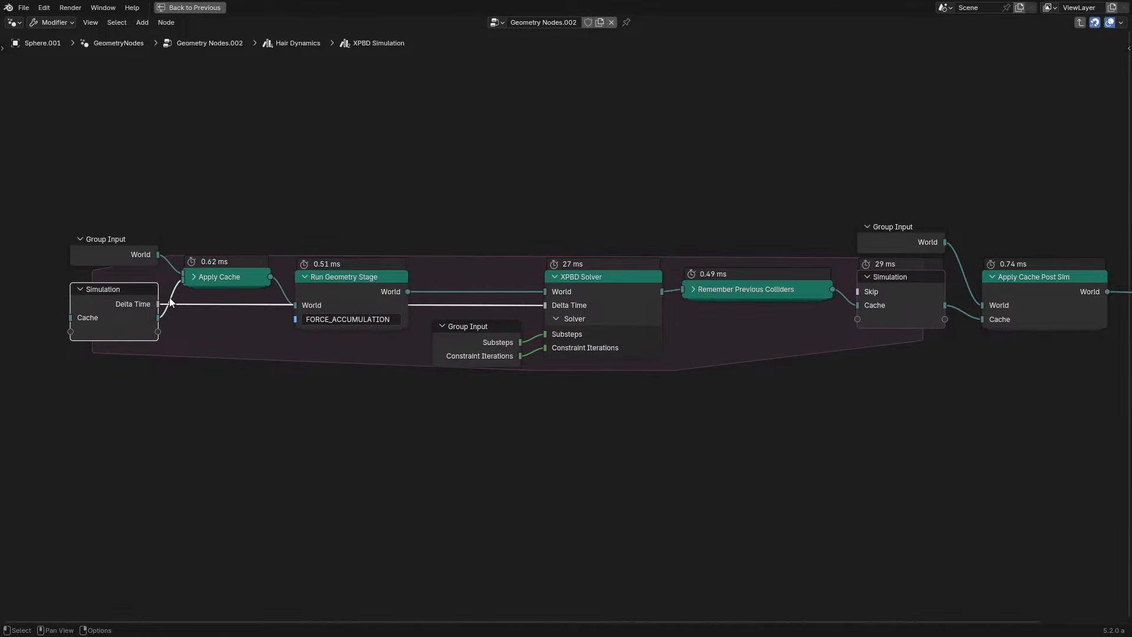
pyautogui.click(589, 297)
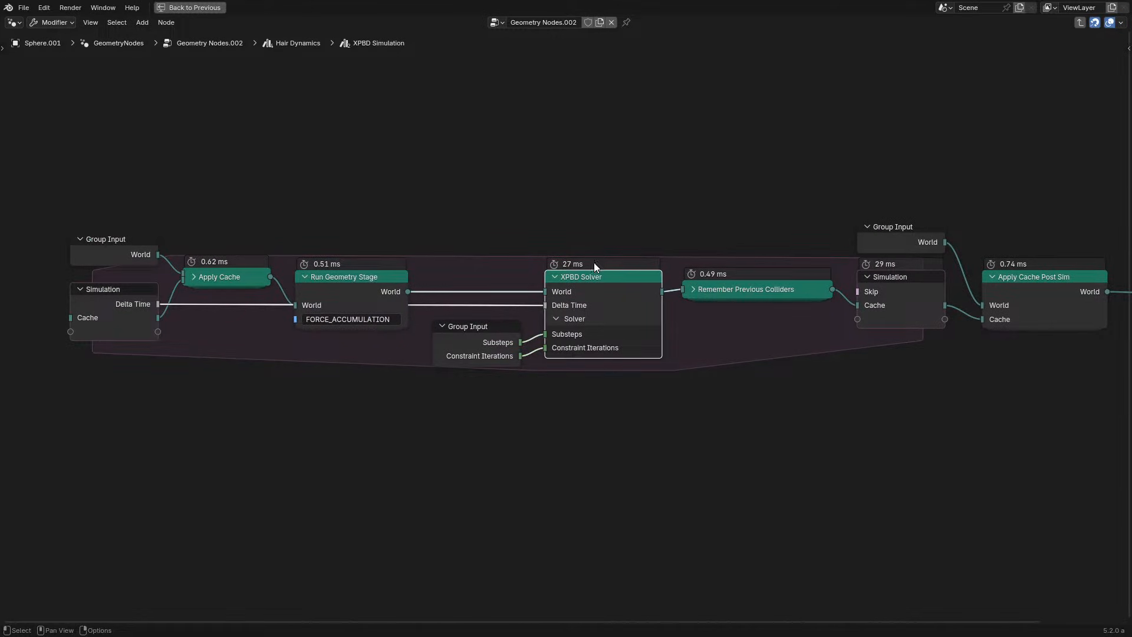
pyautogui.moveTo(329, 291); pyautogui.dragTo(354, 251)
pyautogui.moveTo(223, 284)
pyautogui.mouseDown()
pyautogui.moveTo(212, 332)
pyautogui.moveTo(225, 301)
pyautogui.mouseUp()
pyautogui.click(754, 292)
pyautogui.press('h')
# Enter the Apply Cache Post Sim group, peek inside its For Each Sim Geometry group and go back up one level.
pyautogui.moveTo(817, 343); pyautogui.dragTo(452, 348, button='middle')
pyautogui.scroll(2, 602, 306)
pyautogui.click(719, 295)
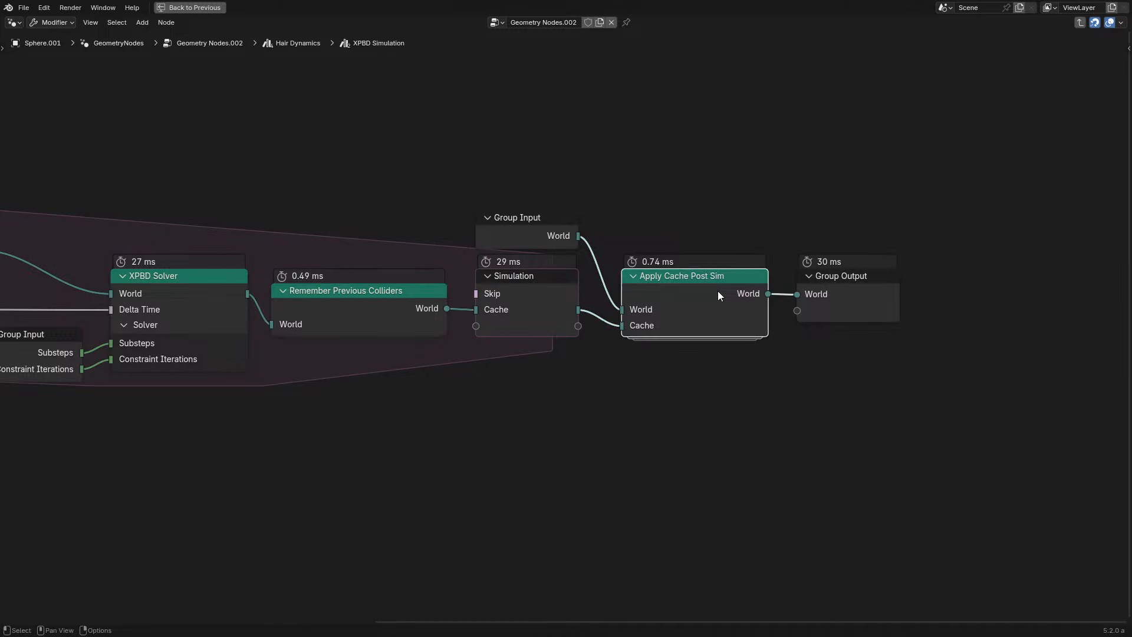
pyautogui.press('Tab')
pyautogui.press('Tab')
pyautogui.click(838, 292)
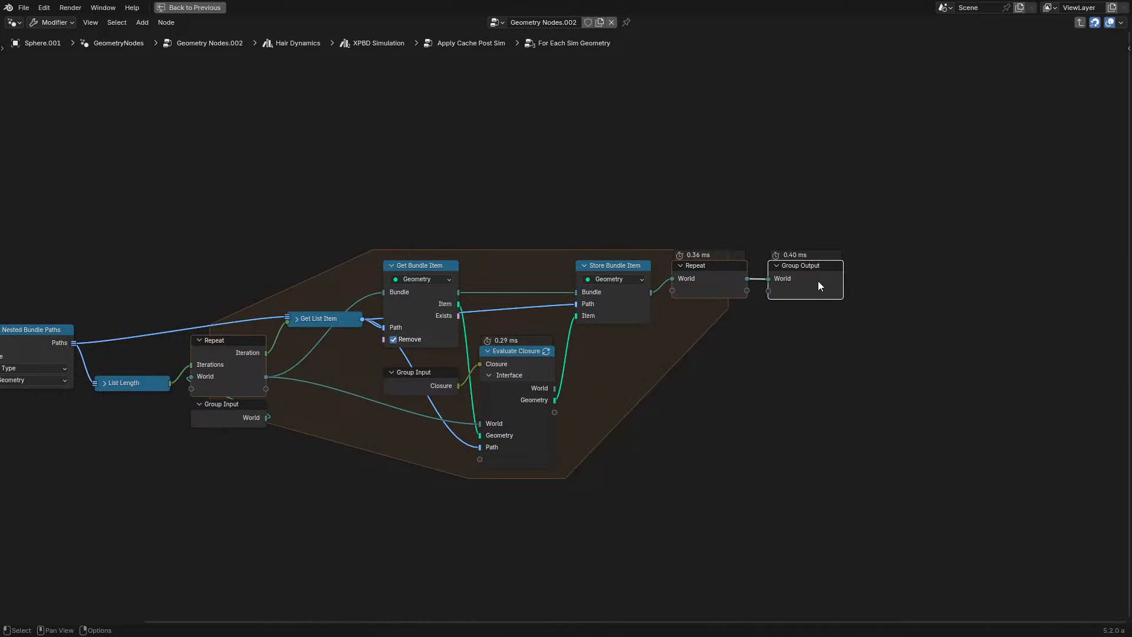
pyautogui.moveTo(606, 348); pyautogui.dragTo(224, 321, button='middle')
pyautogui.press('Tab')
# Examine the Apply Geometry Cache, Apply Geometry Collider Cache and Apply Plane Collider Cache frames in the Apply Cache Post Sim group.
pyautogui.click(420, 317)
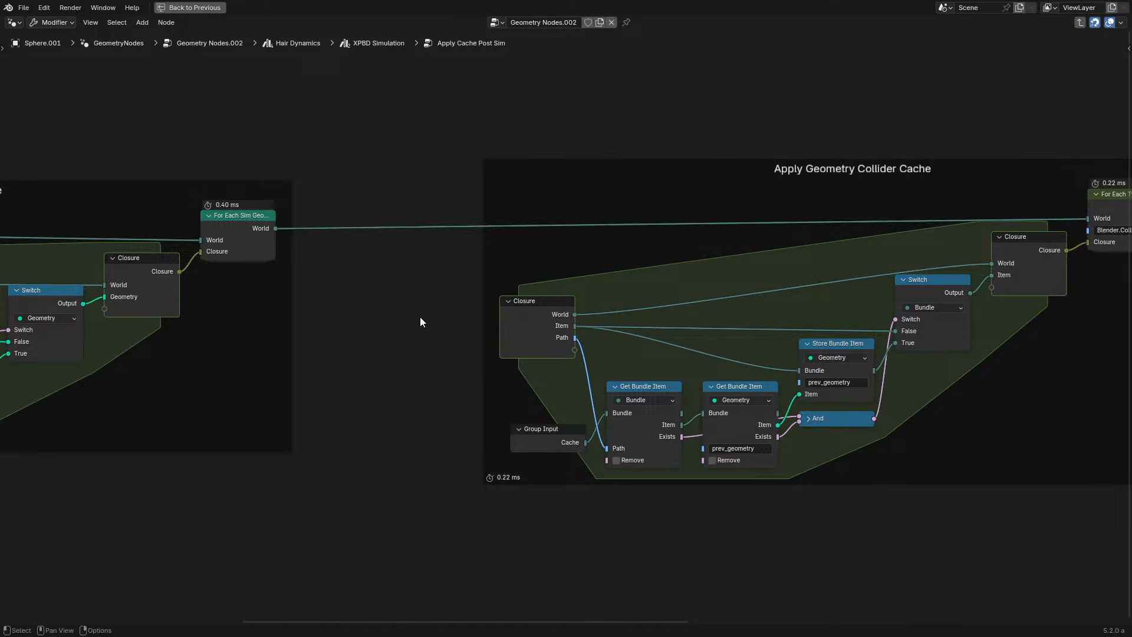
pyautogui.scroll(-12, 421, 317)
pyautogui.moveTo(720, 339); pyautogui.dragTo(225, 337, button='middle')
pyautogui.scroll(6, 504, 293)
pyautogui.scroll(3, 503, 292)
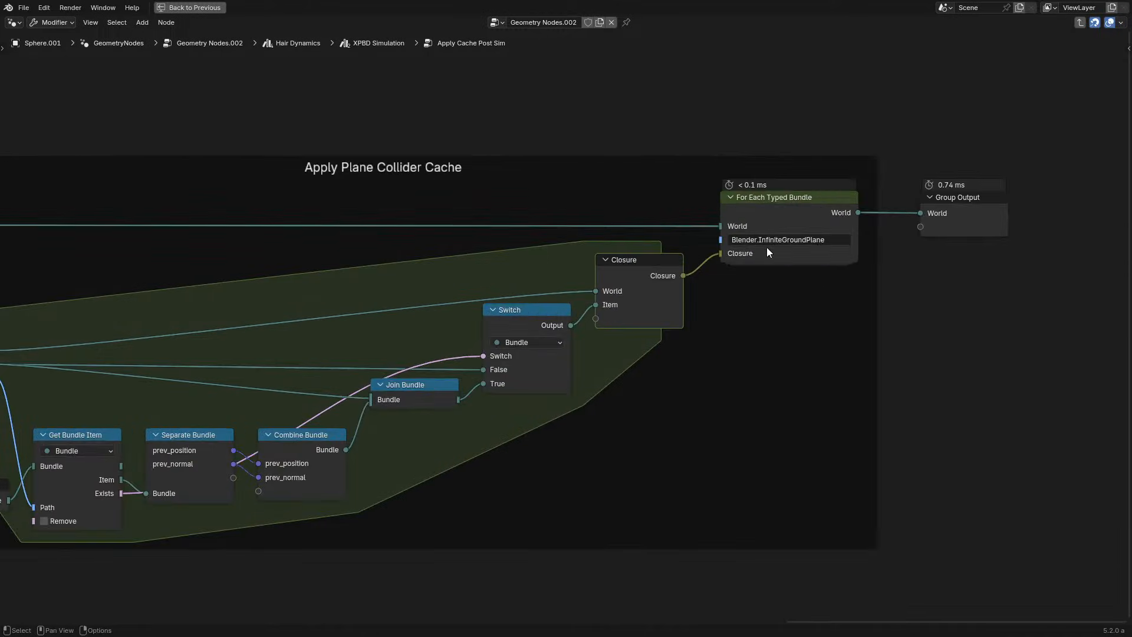
pyautogui.click(739, 212)
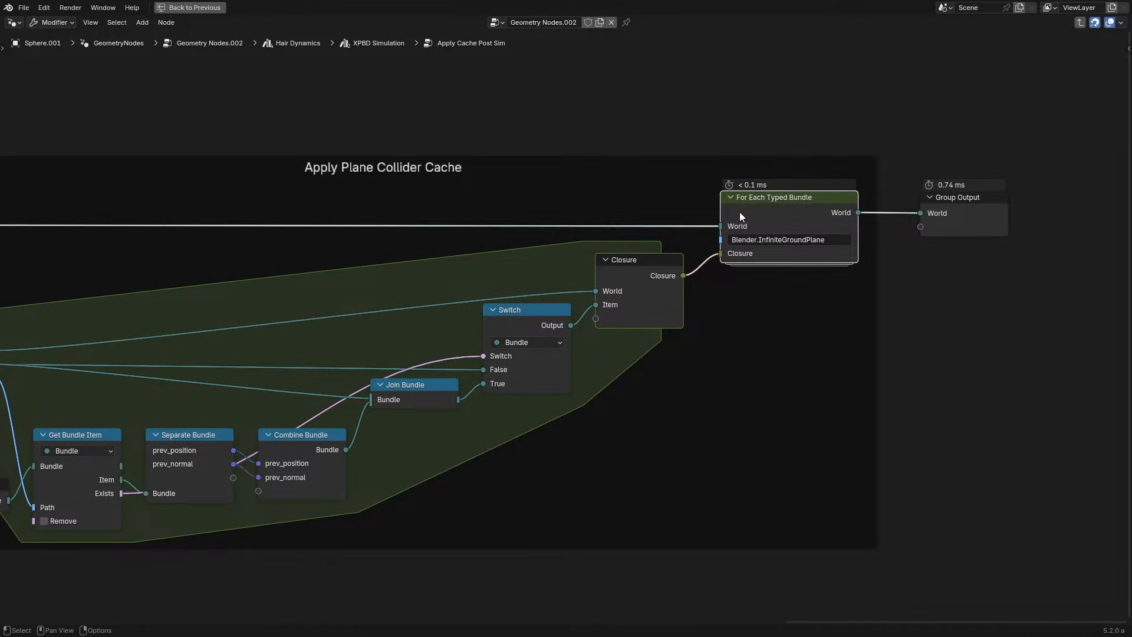
pyautogui.scroll(-6, 573, 283)
pyautogui.moveTo(312, 258); pyautogui.dragTo(894, 269, button='middle')
pyautogui.scroll(-1, 522, 231)
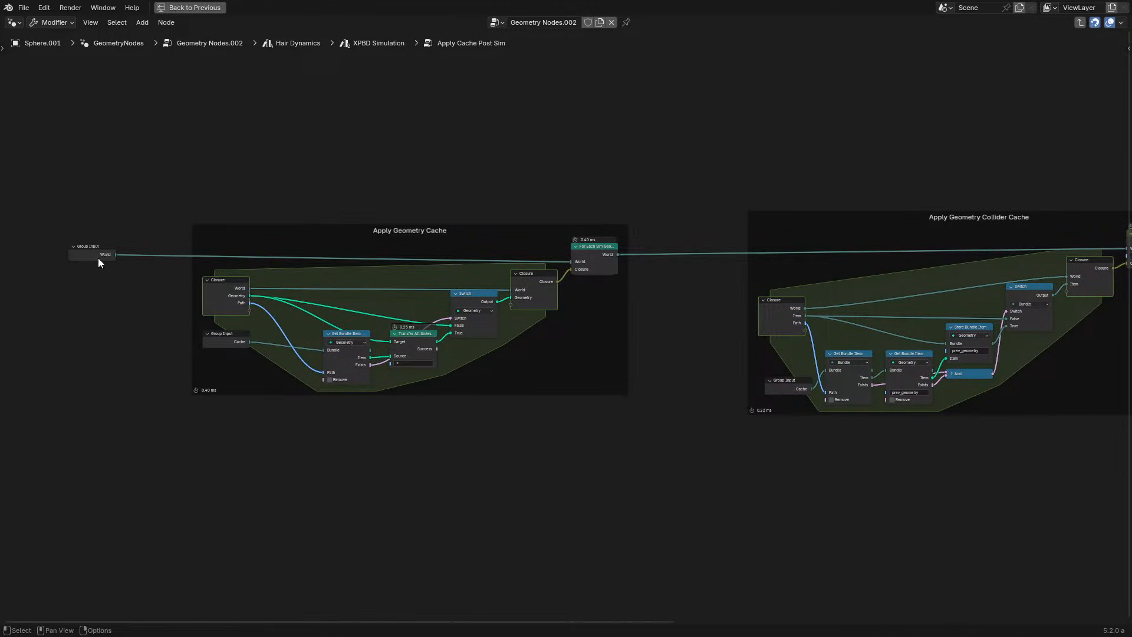
# Reopen the For Each Sim Geometry group and look over its chain from Get Nested Bundle Paths through the repeat zone.
pyautogui.scroll(3, 621, 230)
pyautogui.click(624, 195)
pyautogui.press('Tab')
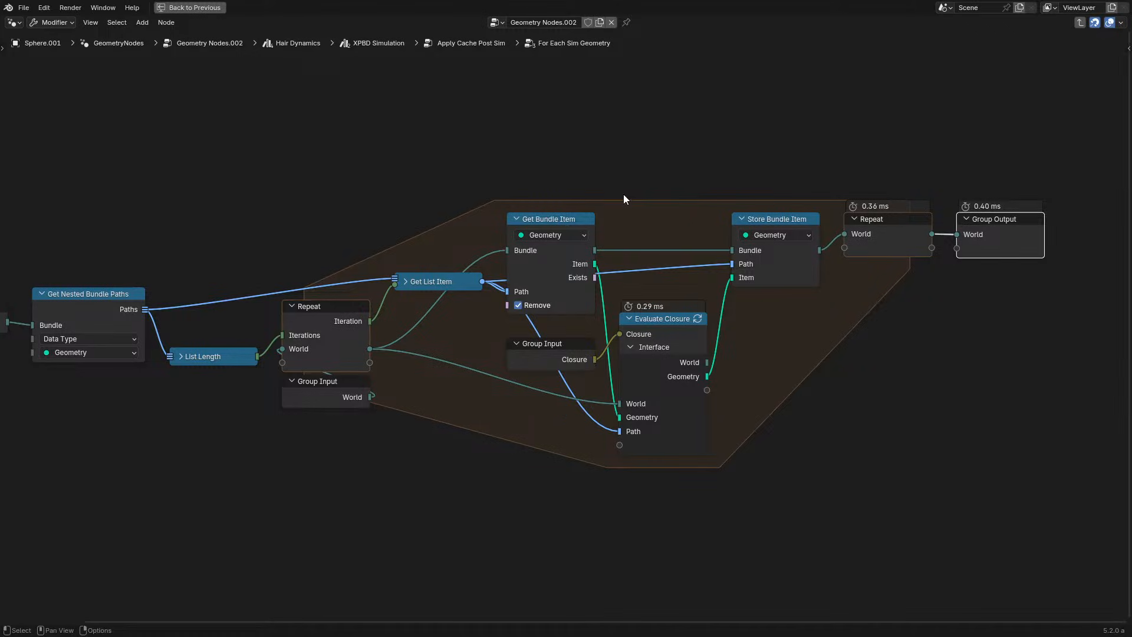
pyautogui.scroll(-2, 619, 206)
pyautogui.scroll(2, 171, 328)
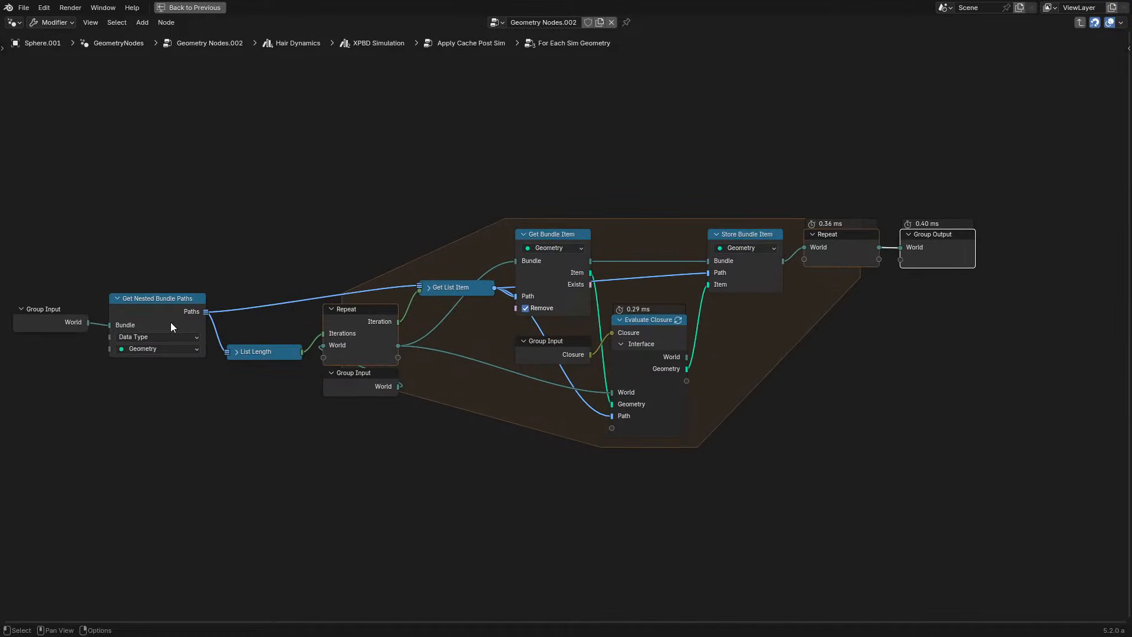
# Leave For Each Sim Geometry and Apply Cache Post Sim to return to the XPBD Simulation group.
pyautogui.press('Tab')
pyautogui.scroll(-5, 44, 308)
pyautogui.moveTo(116, 255); pyautogui.dragTo(112, 253)
pyautogui.press('Escape')
pyautogui.press('Tab')
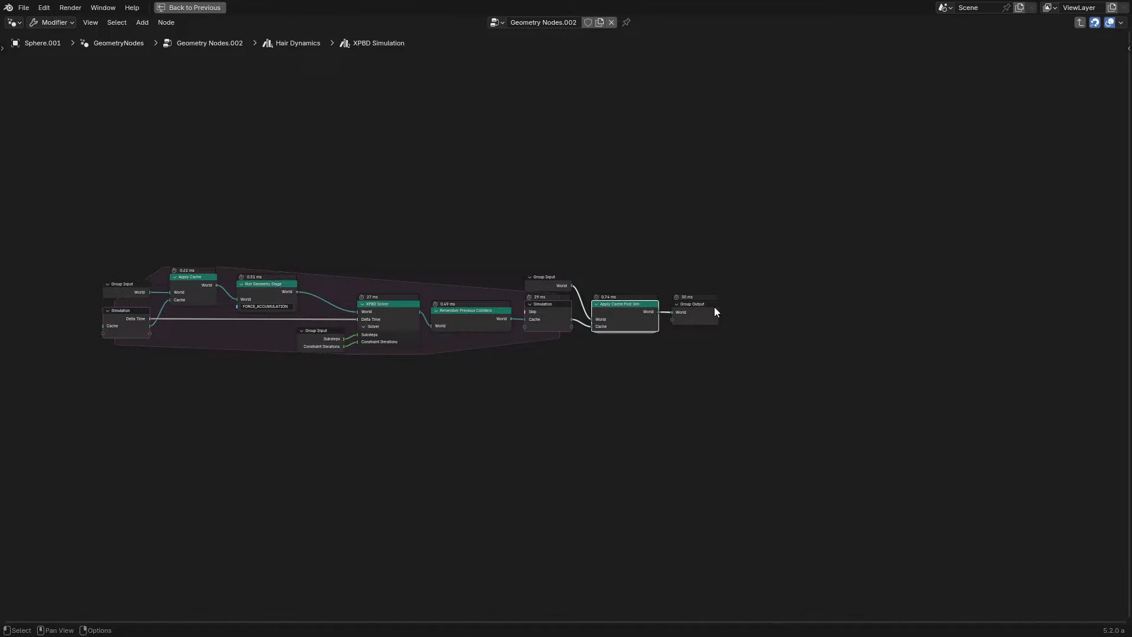
# Examine the contents of the Remember Previous Colliders group, including its mesh collider and collision plane sections, and return to XPBD Simulation.
pyautogui.scroll(3, 714, 306)
pyautogui.click(357, 301)
pyautogui.press('Tab')
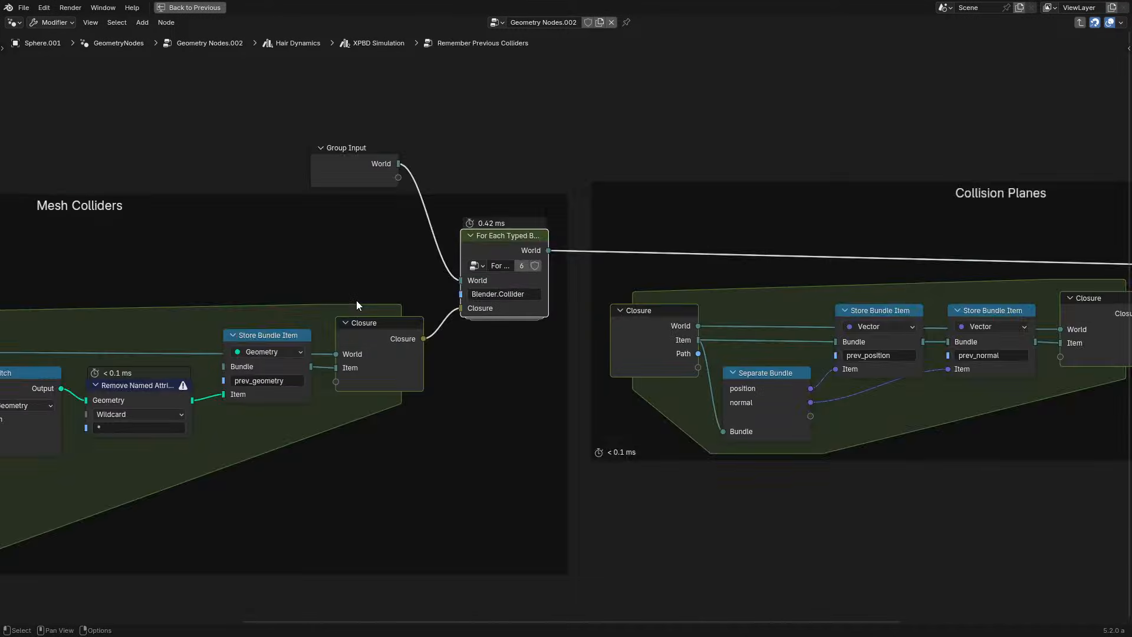
pyautogui.scroll(-3, 357, 304)
pyautogui.scroll(4, 359, 295)
pyautogui.press('Tab')
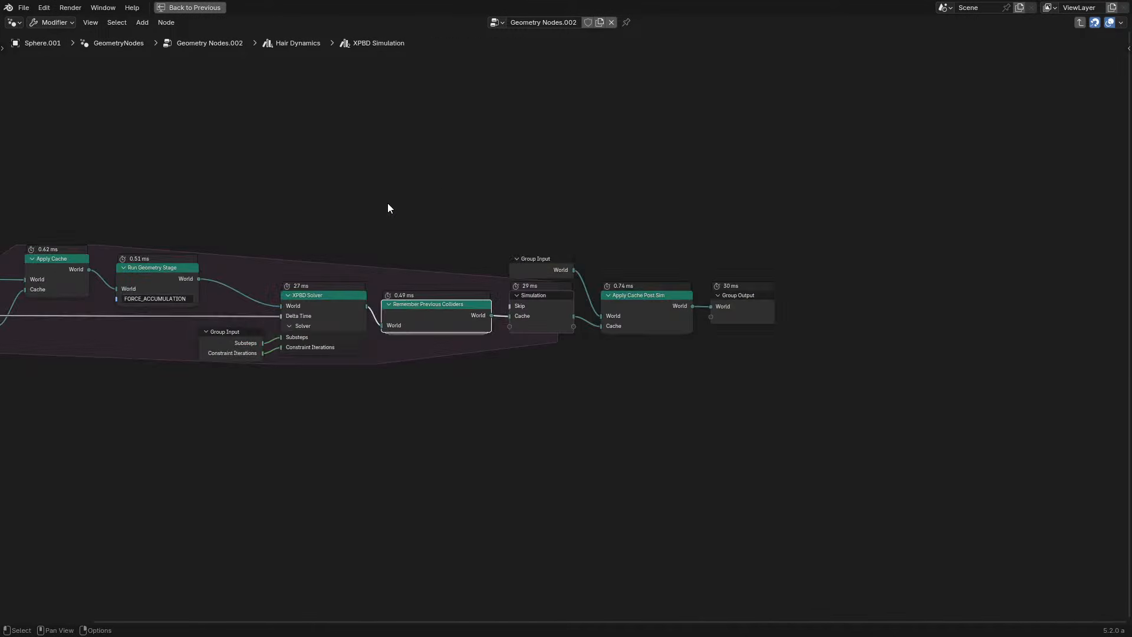
# Go up to the Hair Dynamics group, examine the nodes leading to its output, and restore the multi-editor layout.
pyautogui.press('Tab')
pyautogui.scroll(-3, 643, 320)
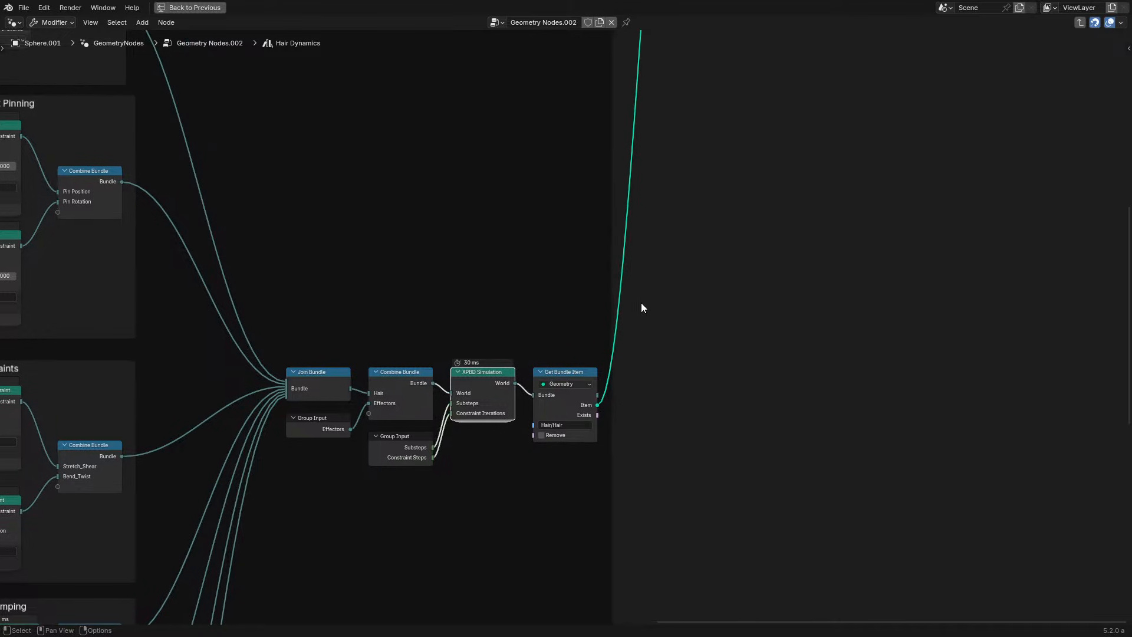
pyautogui.scroll(3, 633, 253)
pyautogui.moveTo(640, 224); pyautogui.dragTo(451, 483, button='middle')
pyautogui.scroll(3, 533, 303)
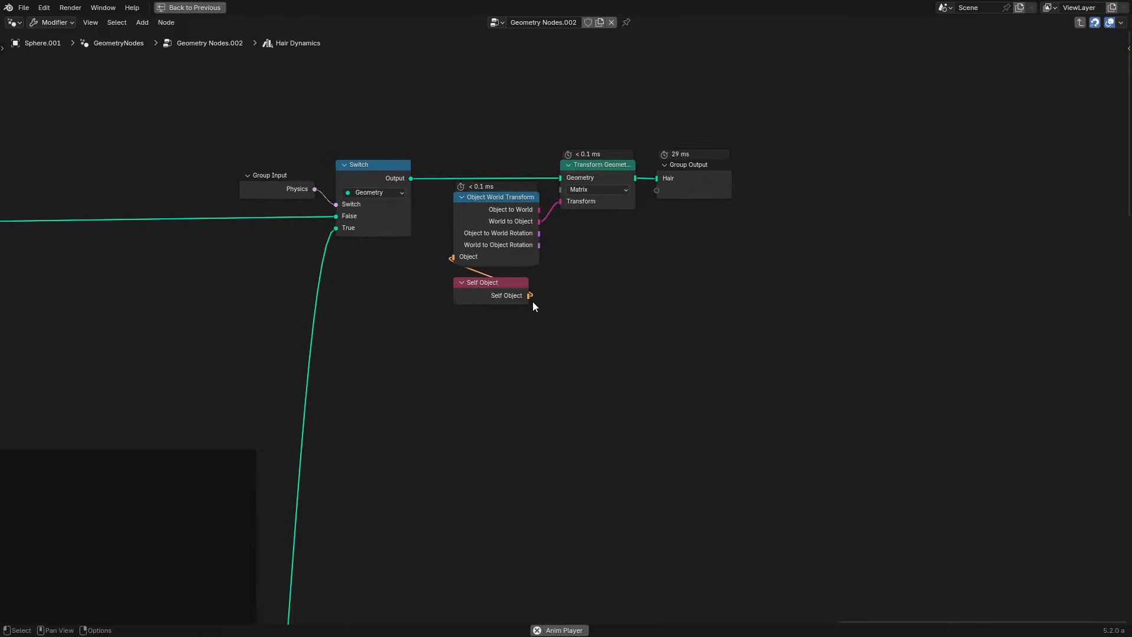
pyautogui.hotkey('ctrl', 'space')
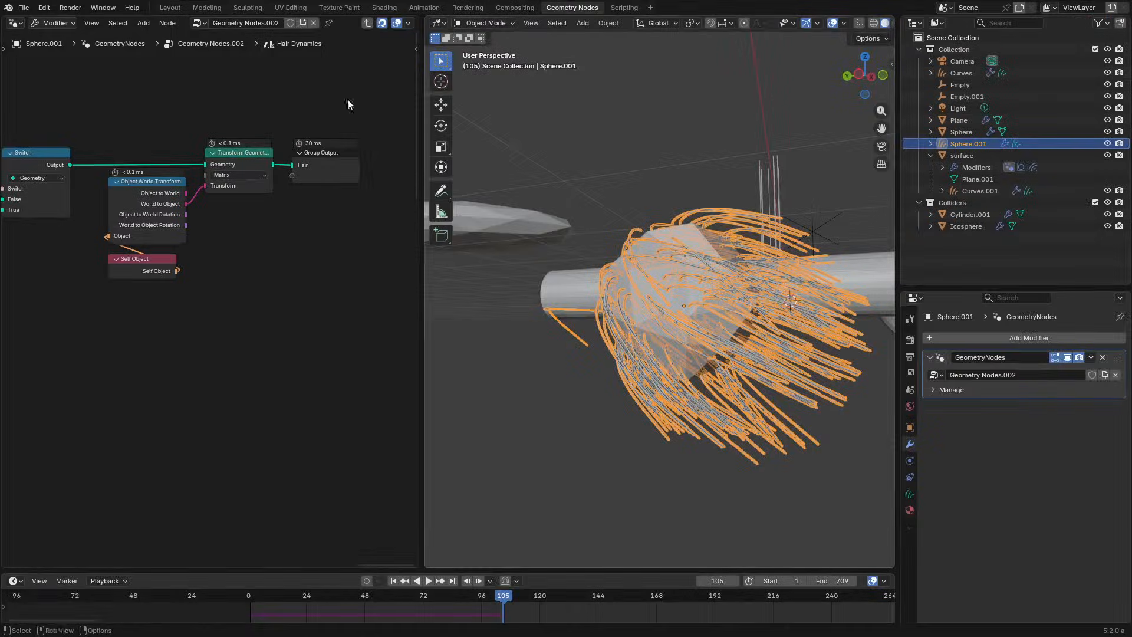
pyautogui.click(15, 23)
pyautogui.click(46, 120)
pyautogui.click(16, 25)
pyautogui.click(401, 106)
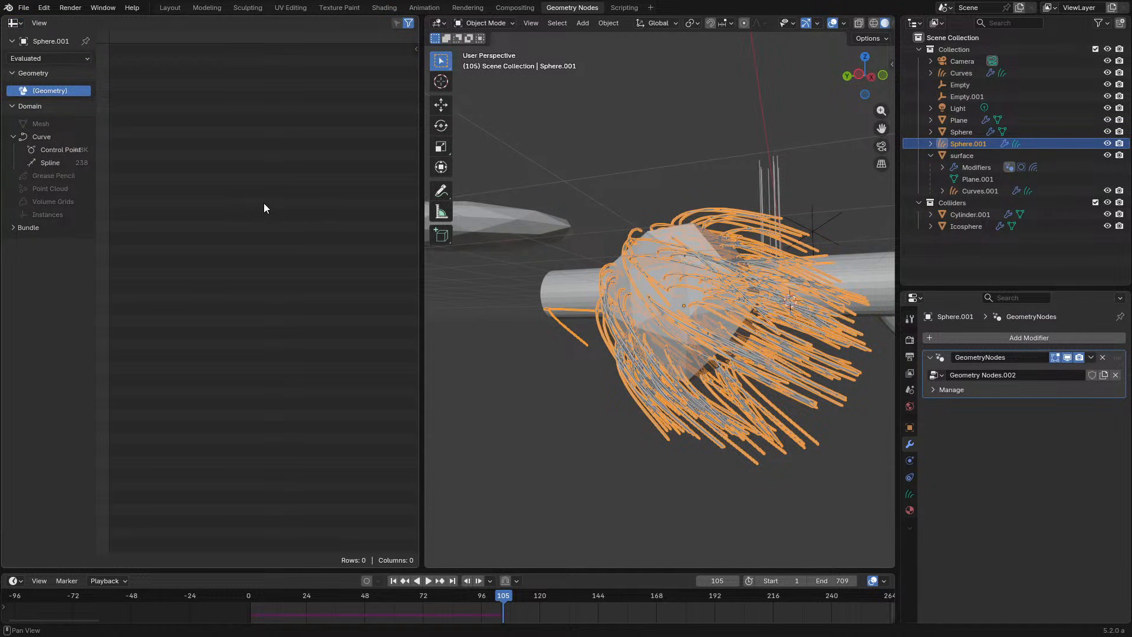
pyautogui.click(14, 24)
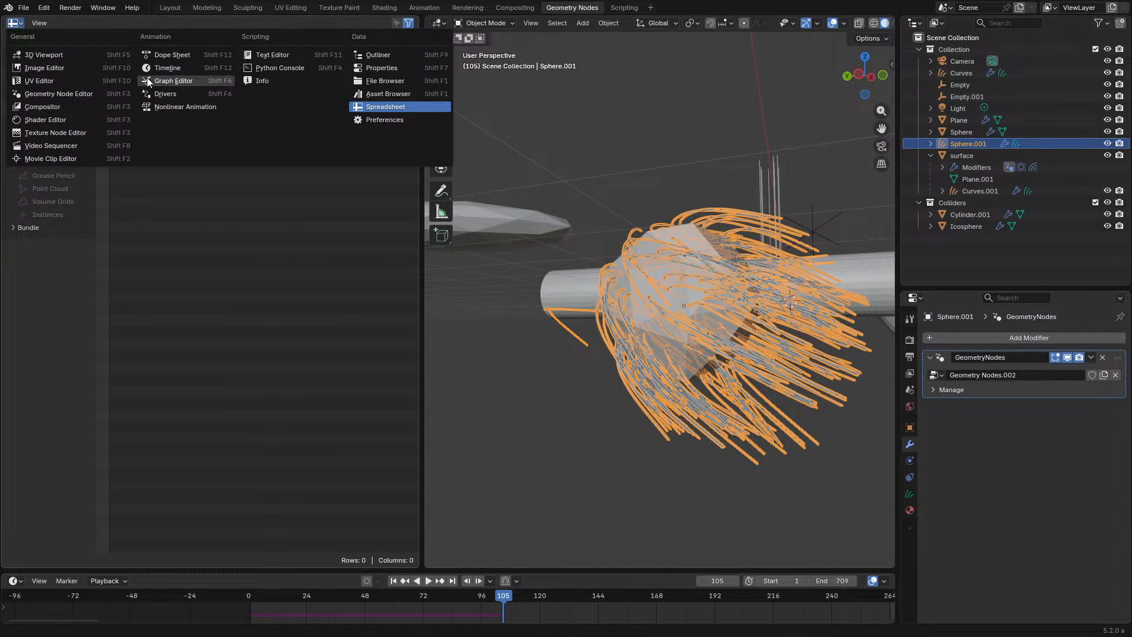
pyautogui.click(61, 94)
# Set the Outliner to Blender File display mode and expand Node Groups in an enlarged, maximized view.
pyautogui.press('space')
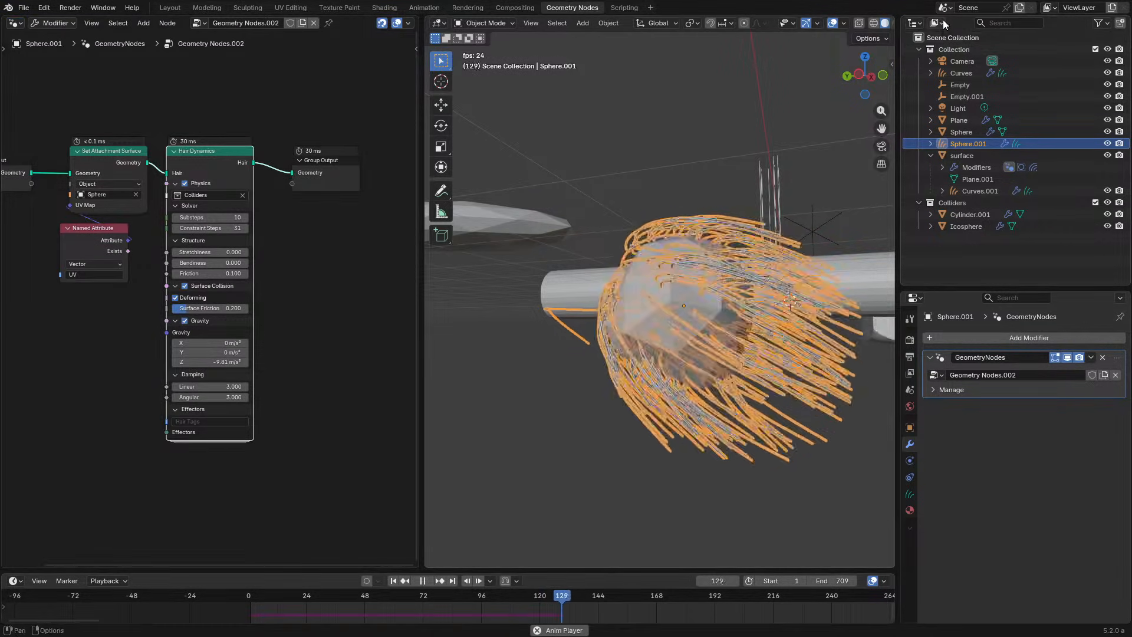
pyautogui.click(942, 22)
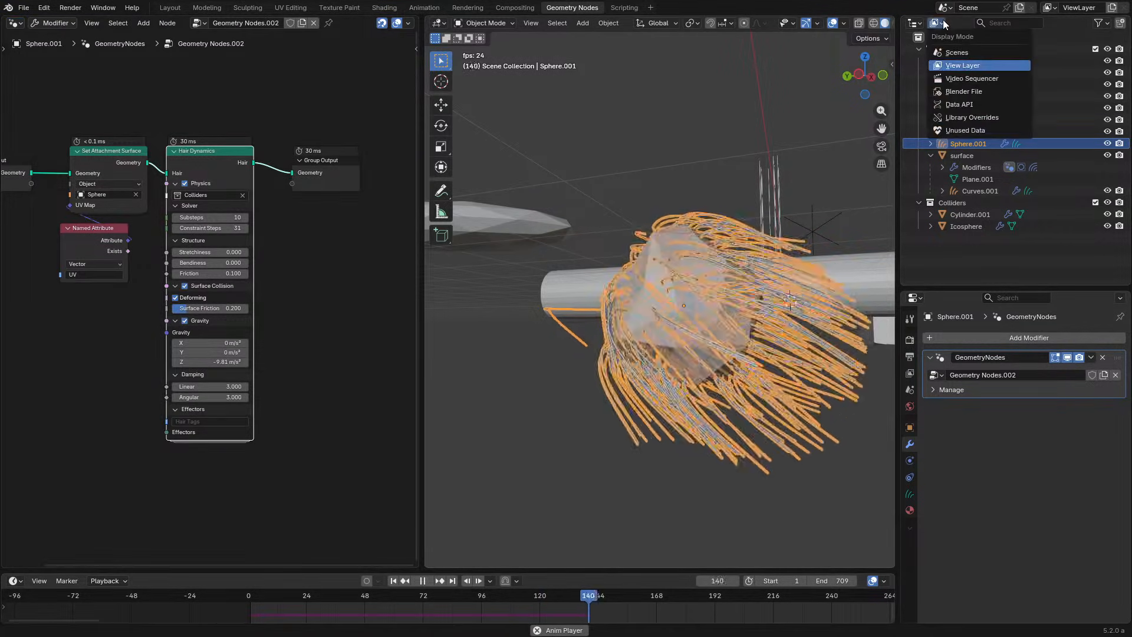
pyautogui.click(981, 92)
pyautogui.press('space')
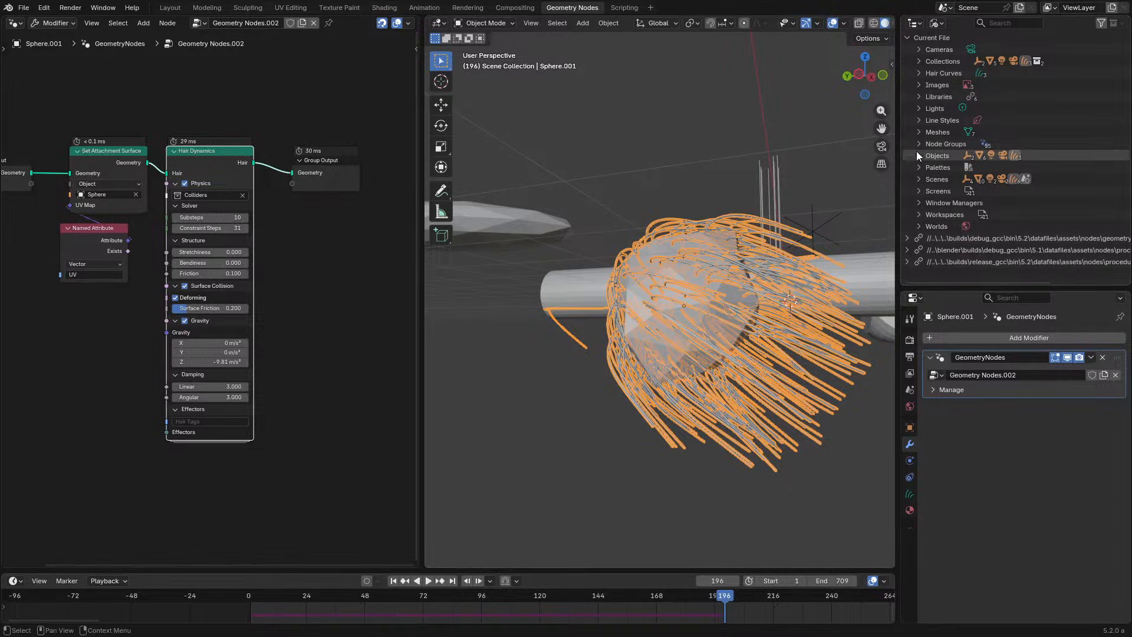
pyautogui.click(919, 144)
pyautogui.moveTo(898, 165); pyautogui.dragTo(672, 183)
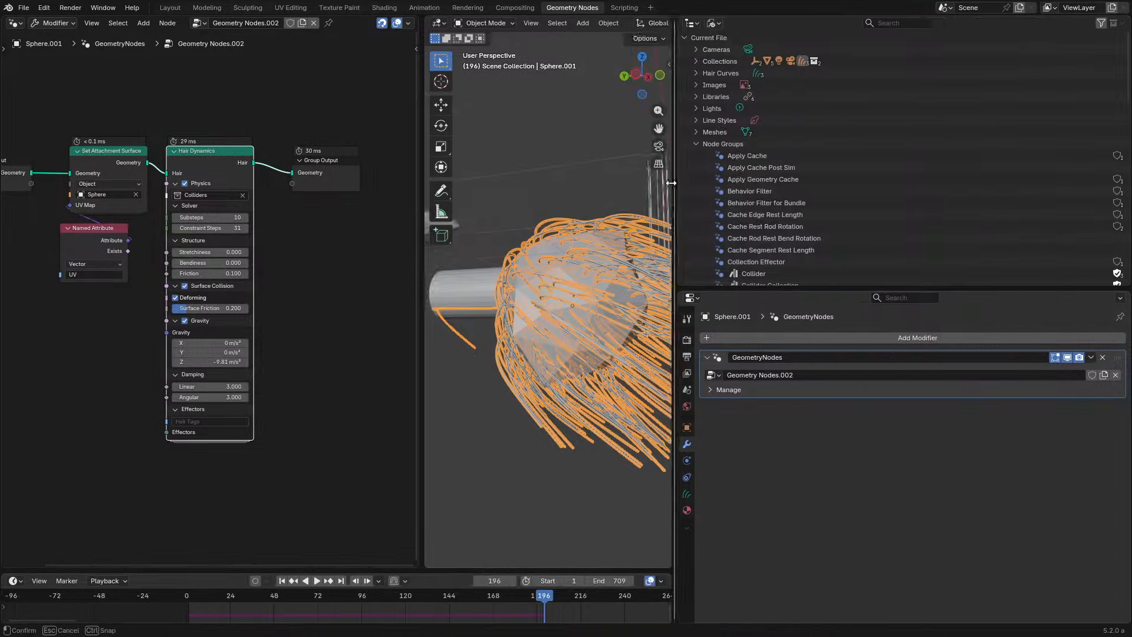
pyautogui.hotkey('ctrl', 'space')
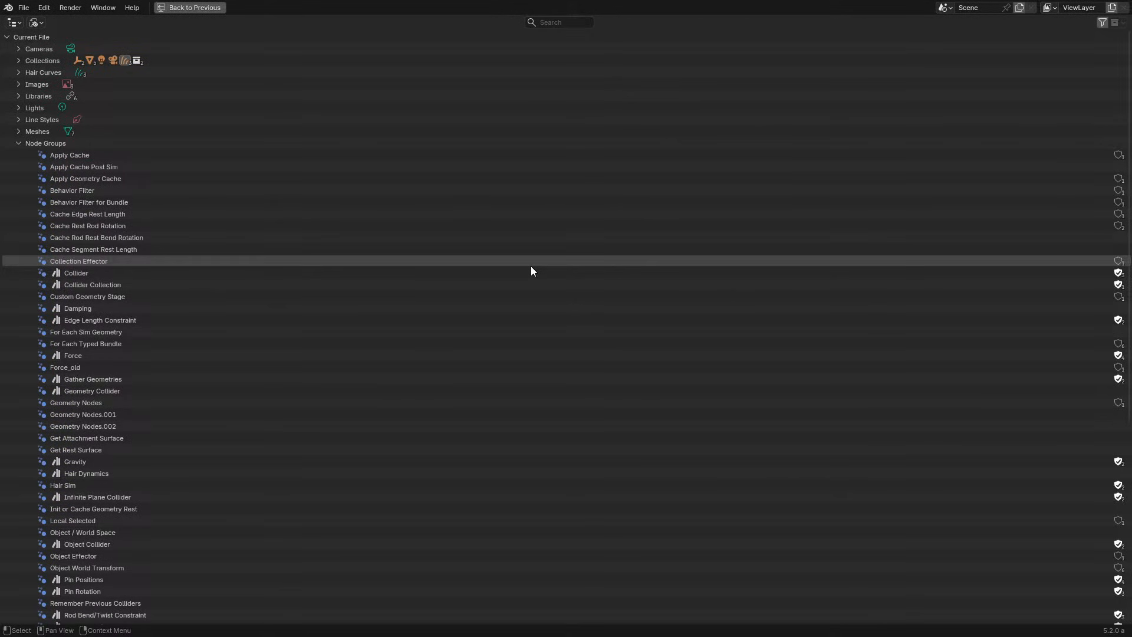
# Examine the full list of the file's node groups, from Apply Cache to XPBD Simulation, including which are marked as assets.
pyautogui.scroll(-10, 531, 271)
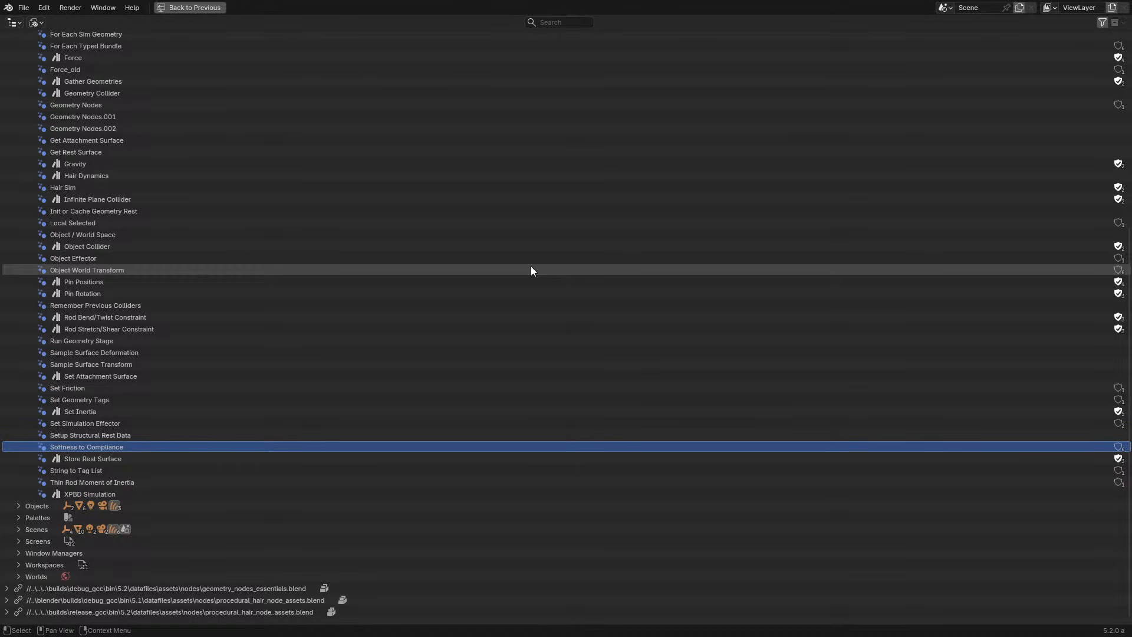
pyautogui.scroll(3, 531, 268)
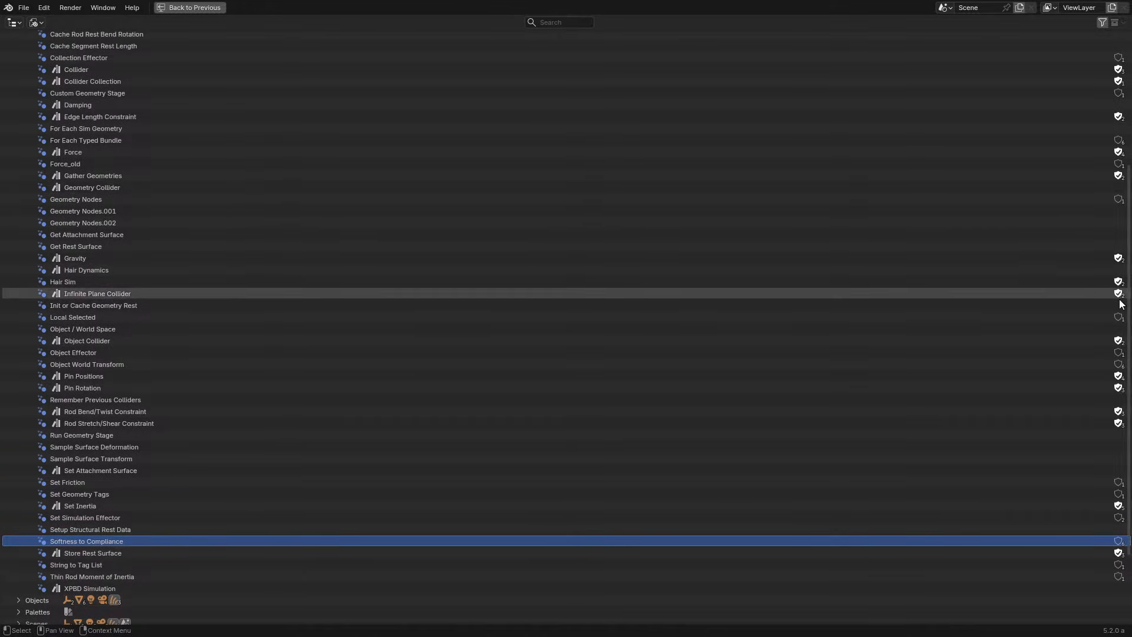
pyautogui.rightClick(1092, 353)
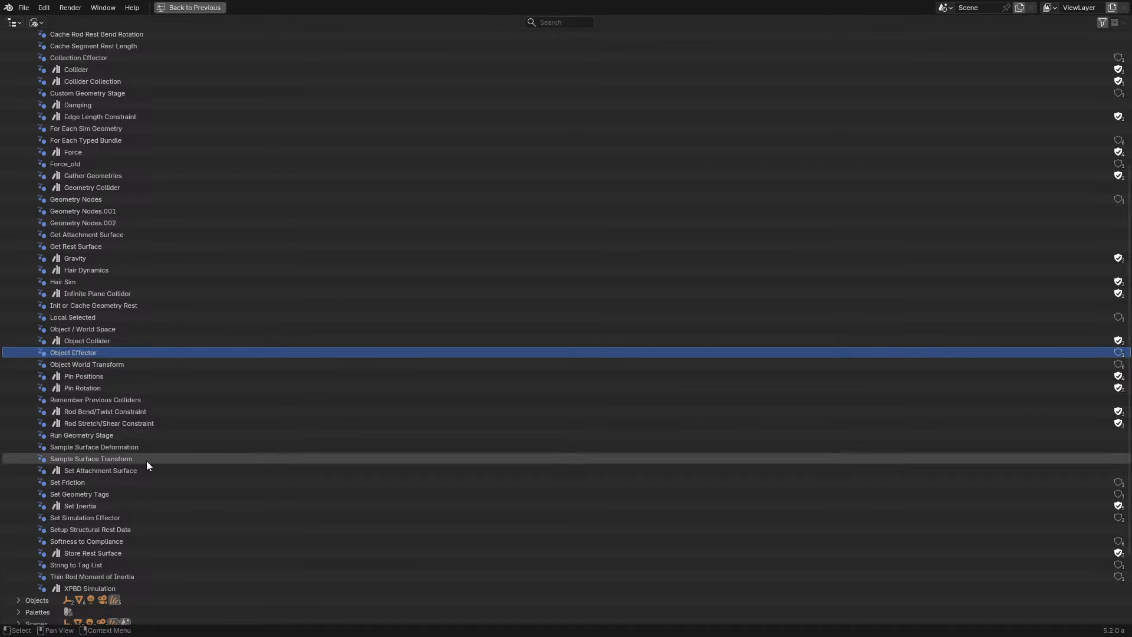
pyautogui.scroll(-2, 148, 404)
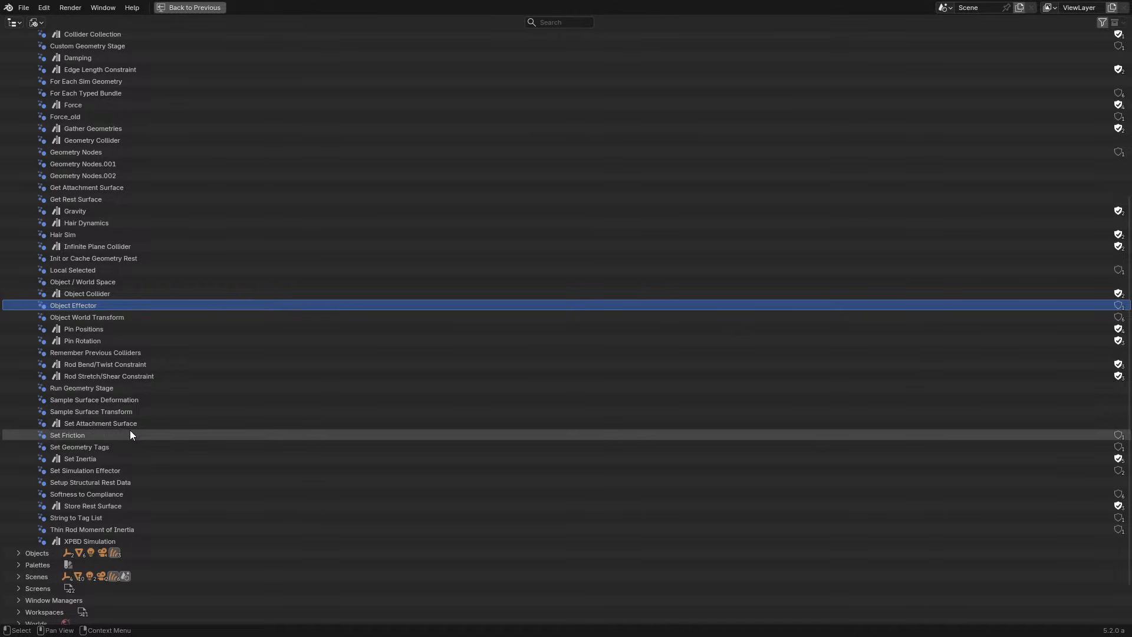
pyautogui.scroll(6, 130, 430)
pyautogui.scroll(2, 131, 439)
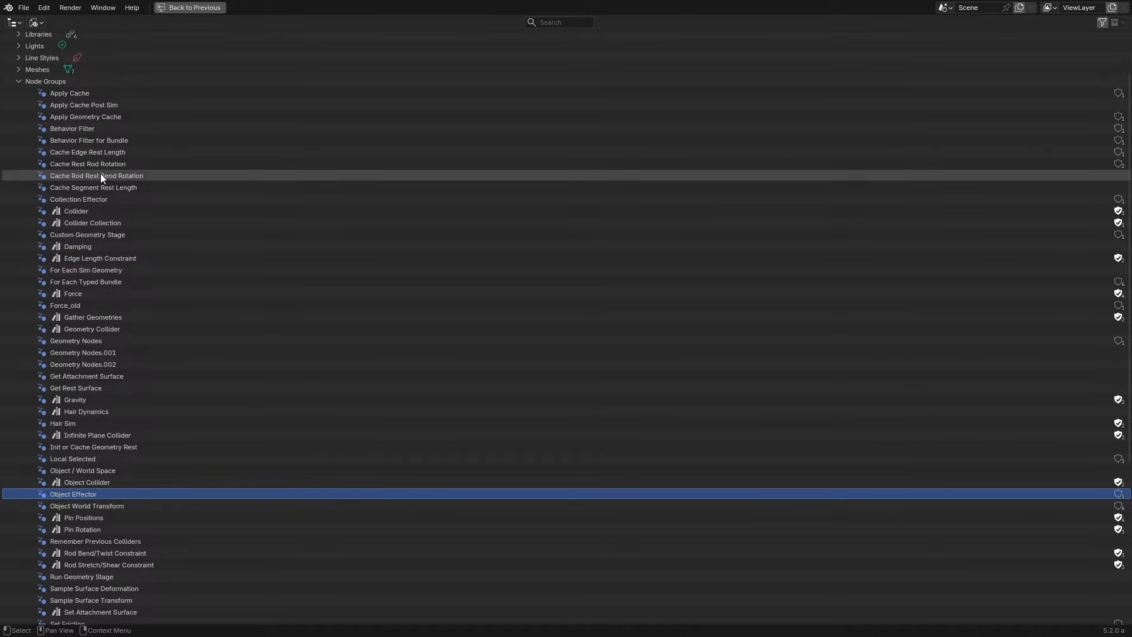
pyautogui.scroll(-2, 98, 244)
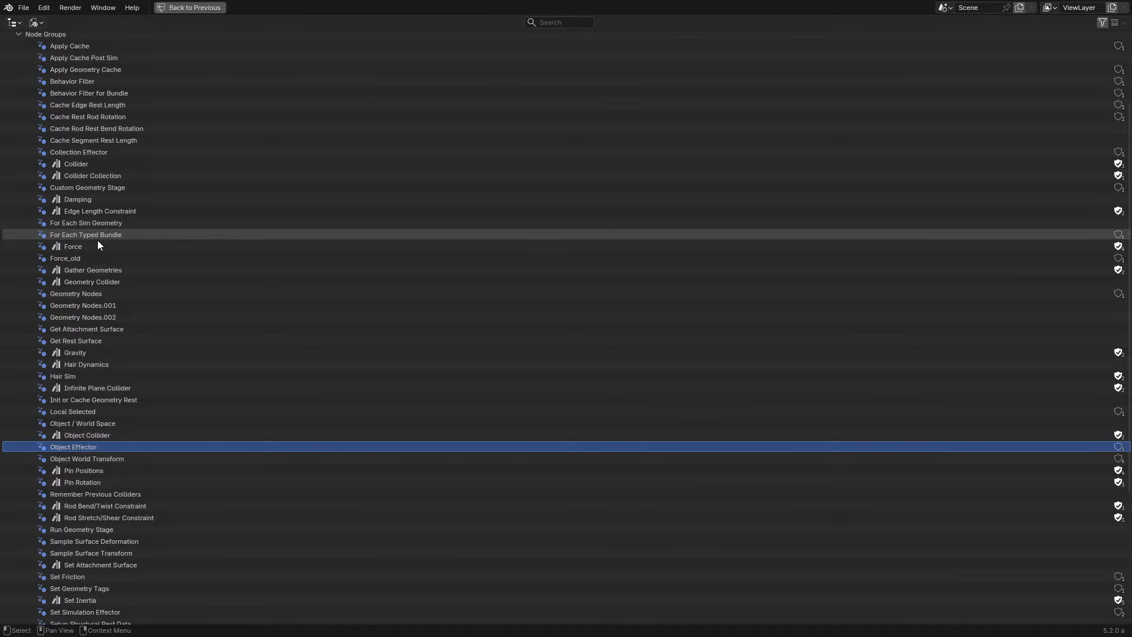
pyautogui.scroll(-4, 98, 241)
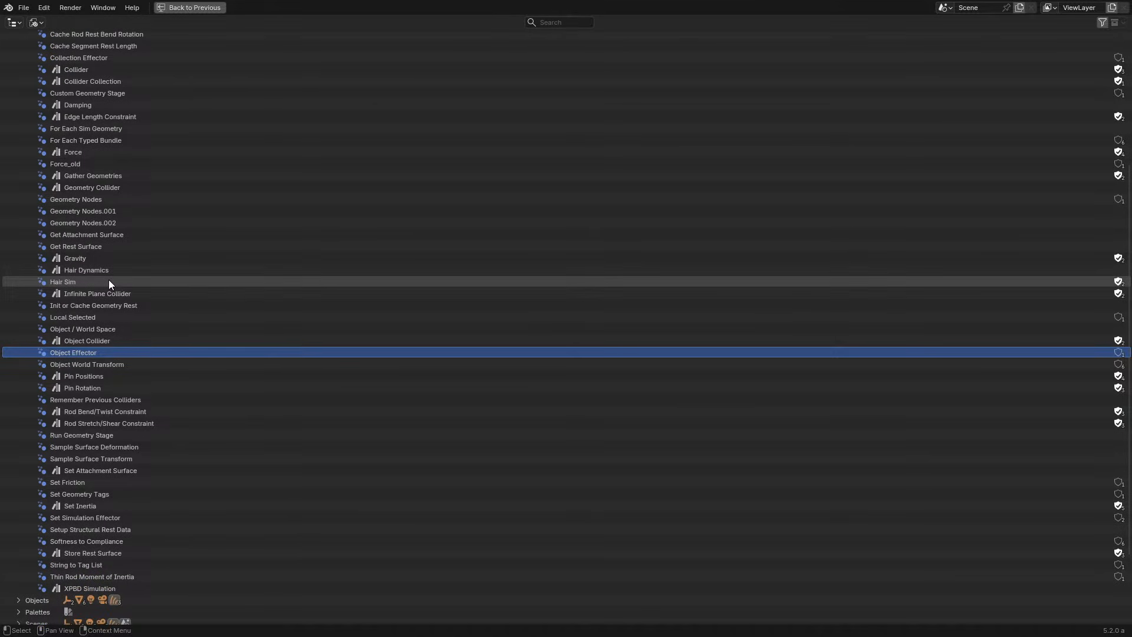
# Restore the workspace layout with a narrower Outliner and set its display mode back to View Layer.
pyautogui.hotkey('ctrl', 'space')
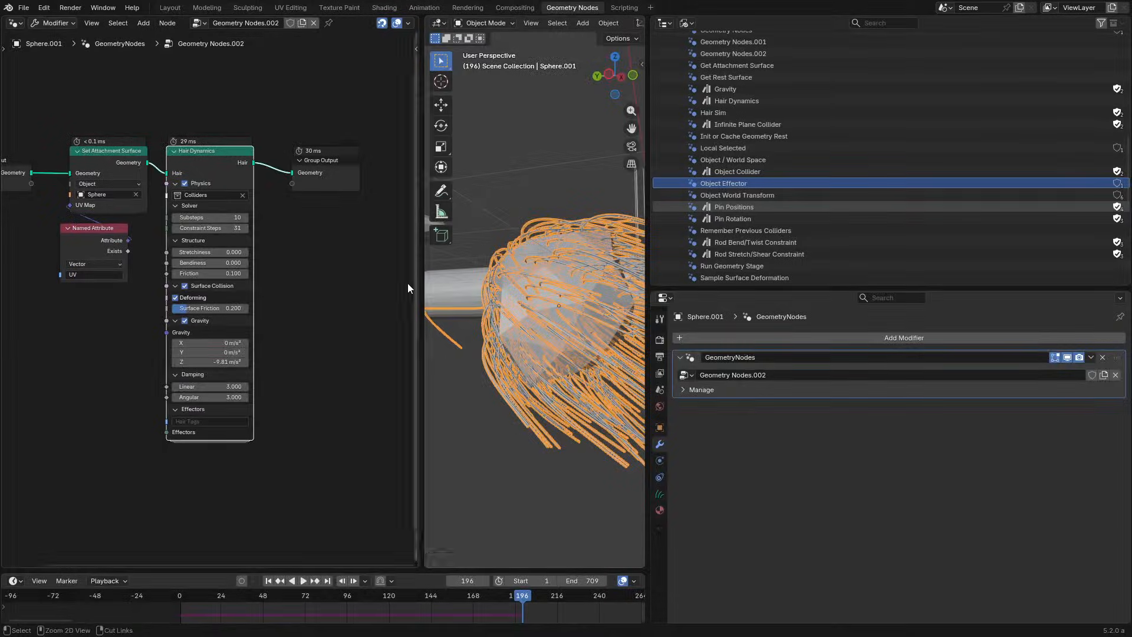
pyautogui.moveTo(647, 260); pyautogui.dragTo(874, 278)
pyautogui.scroll(10, 908, 147)
pyautogui.click(913, 23)
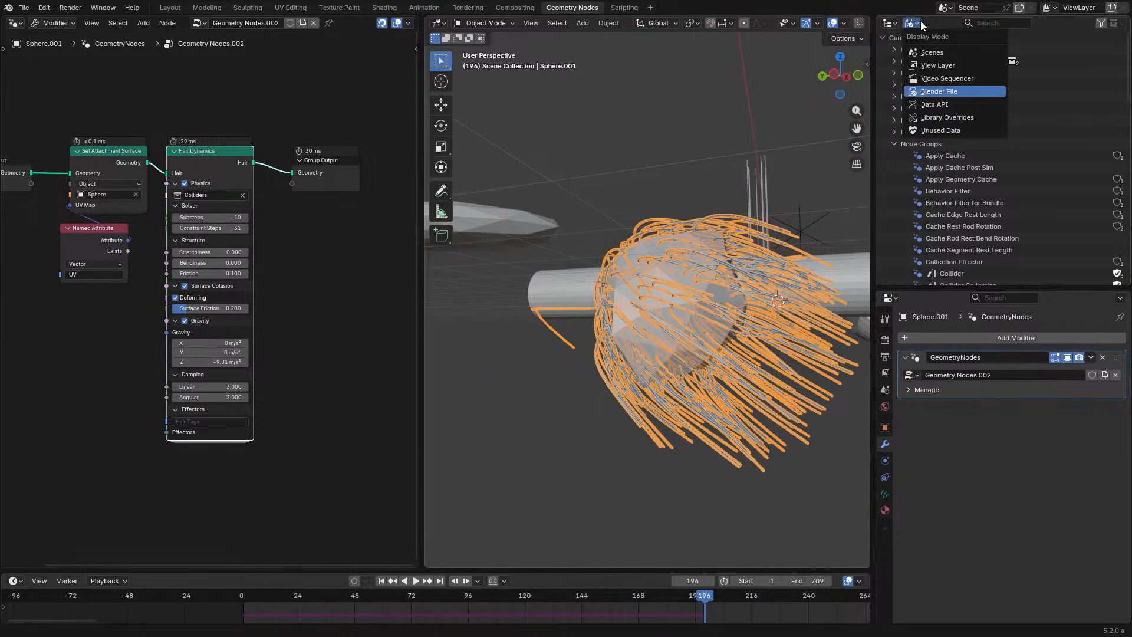
pyautogui.click(945, 69)
# Maximize the 3D viewport to show all the test objects and play the hair simulation.
pyautogui.moveTo(685, 131); pyautogui.dragTo(686, 222, button='middle')
pyautogui.hotkey('ctrl', 'space')
pyautogui.scroll(-6, 710, 202)
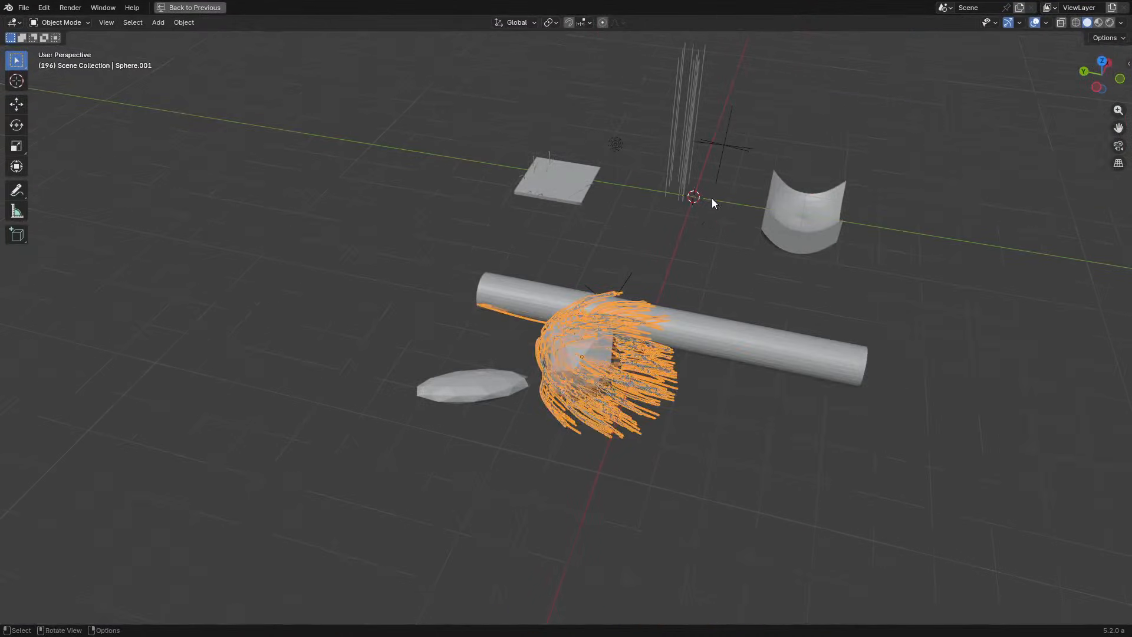
pyautogui.scroll(3, 591, 279)
pyautogui.press('space')
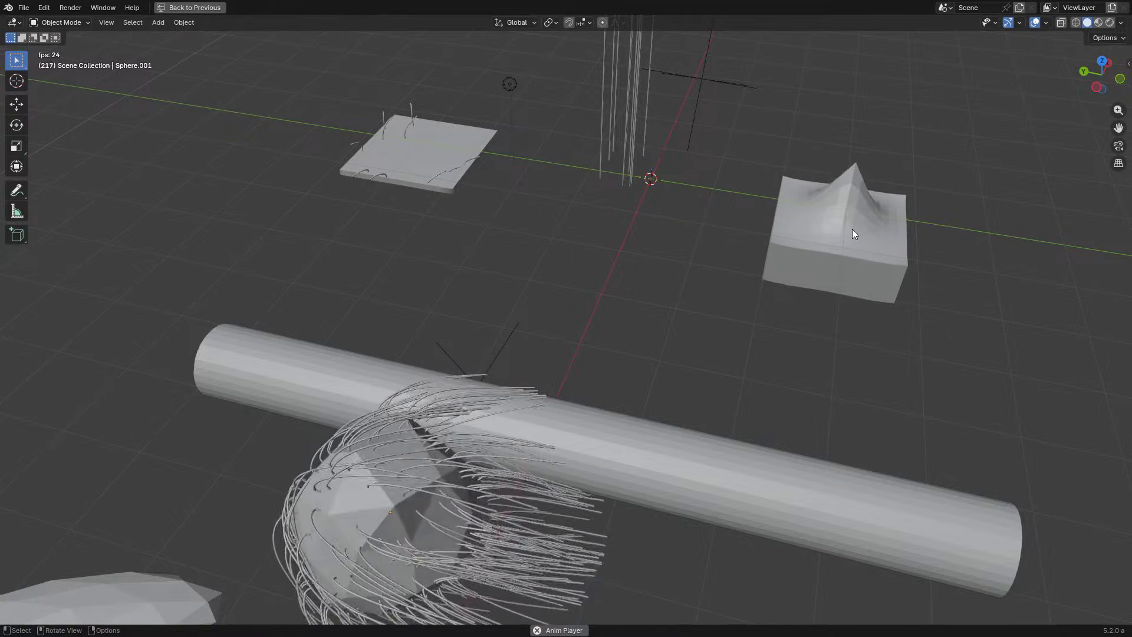
# Select the long cylinder collider and move it relative to the haired sphere while the simulation plays.
pyautogui.click(851, 229)
pyautogui.click(453, 391)
pyautogui.moveTo(453, 391); pyautogui.dragTo(518, 332, button='middle')
pyautogui.click(528, 384)
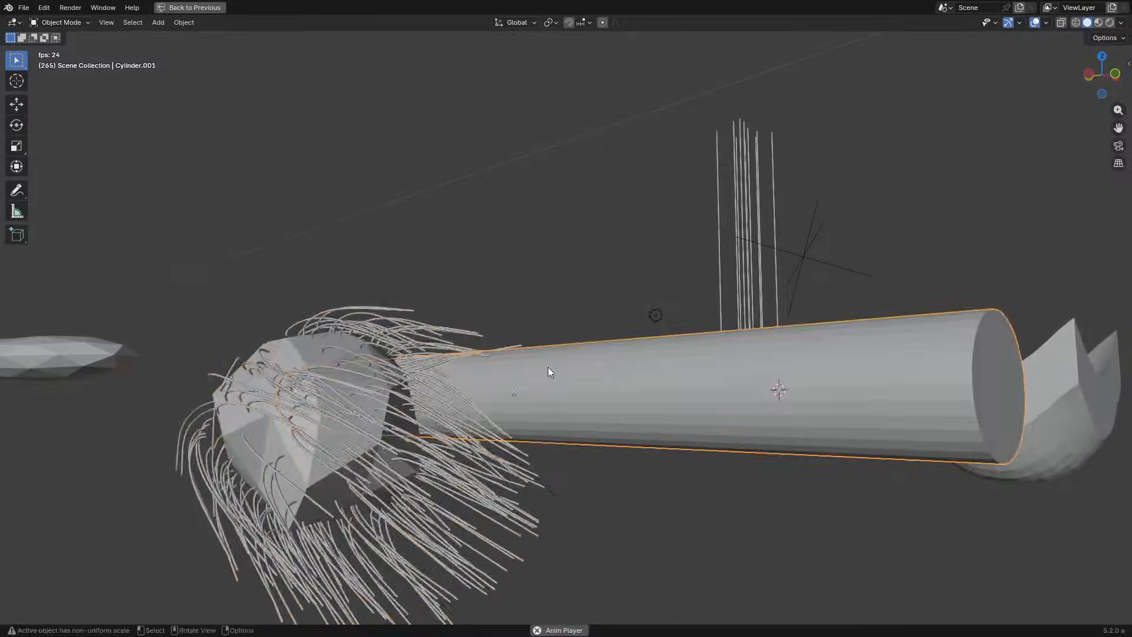
pyautogui.press('g')
pyautogui.click(497, 509)
# Move the cylinder collider twice more beside the haired sphere during playback so that it pushes against the strands.
pyautogui.moveTo(529, 473); pyautogui.dragTo(466, 442, button='middle')
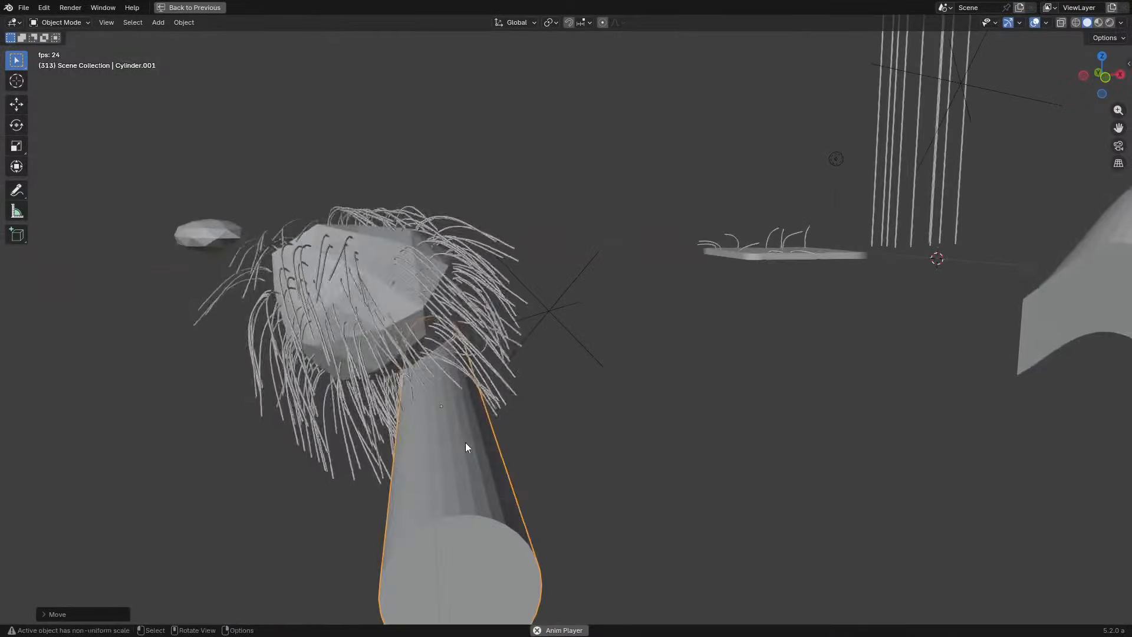
pyautogui.press('g')
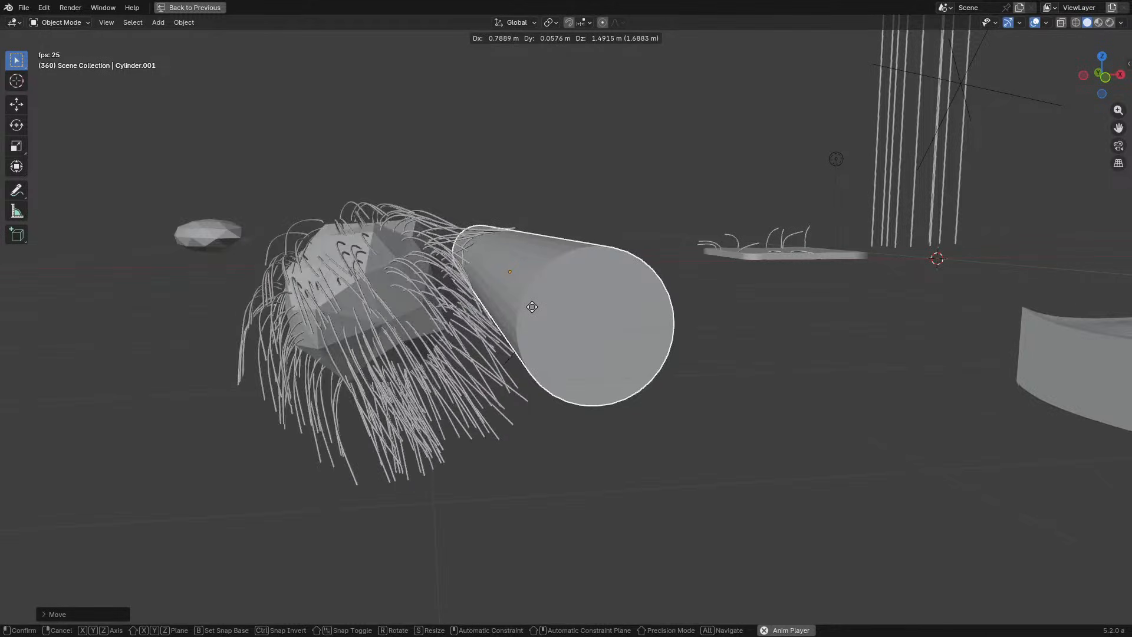
pyautogui.click(533, 323)
pyautogui.moveTo(533, 323); pyautogui.dragTo(392, 311, button='middle')
pyautogui.press('g')
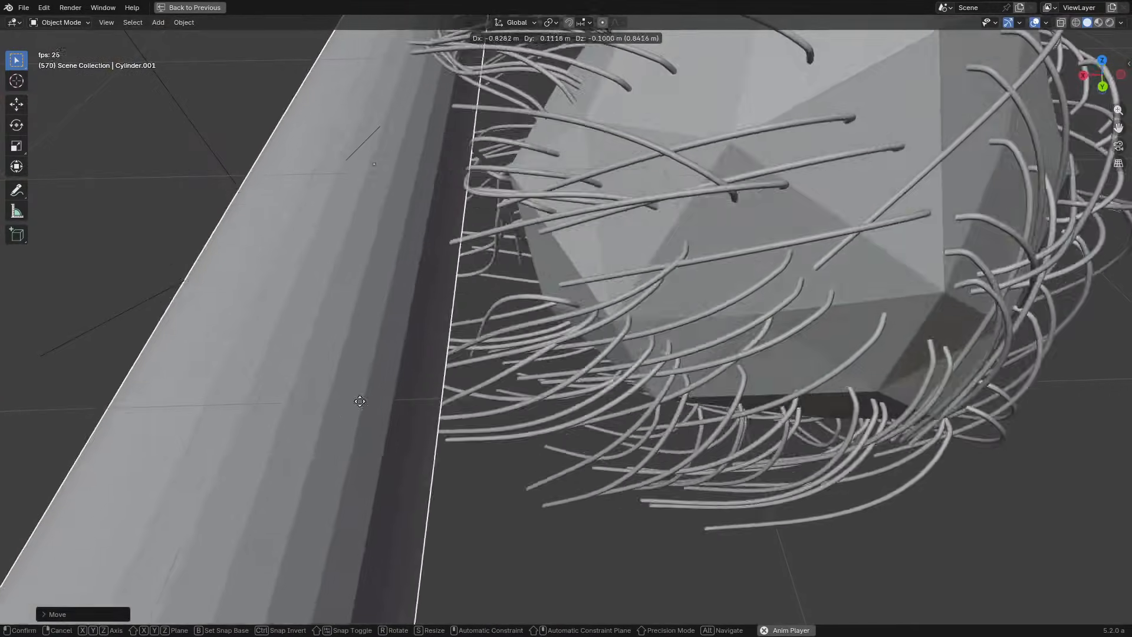
pyautogui.click(373, 398)
# Inspect the moving hair around the sphere, stop the playback and select the hair object Sphere.001.
pyautogui.moveTo(374, 398); pyautogui.dragTo(408, 373, button='middle')
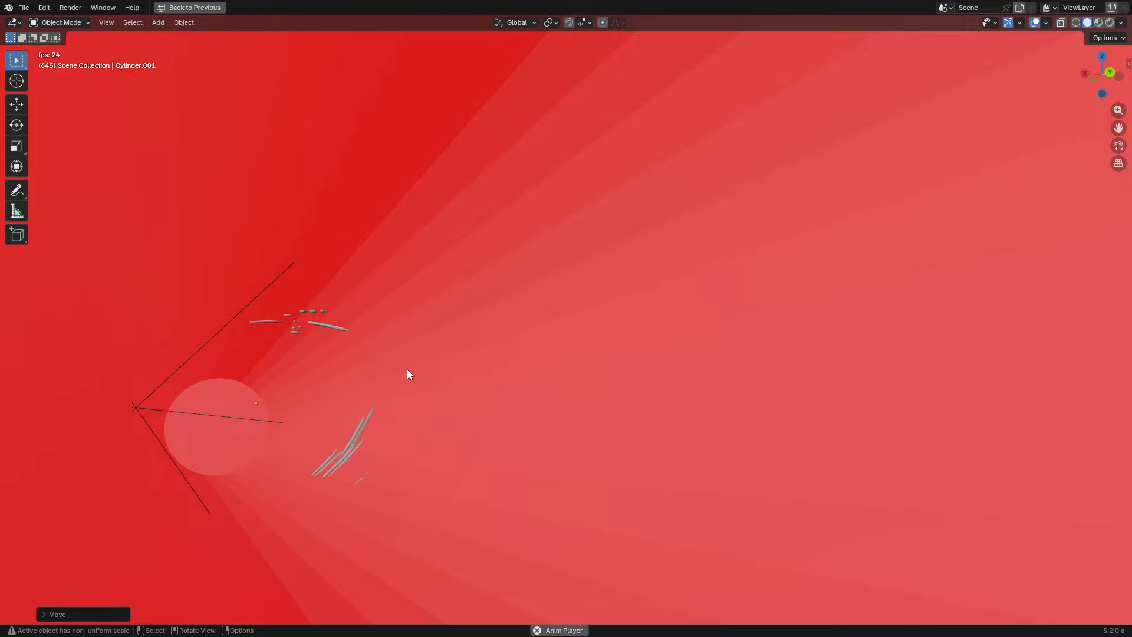
pyautogui.moveTo(522, 242); pyautogui.dragTo(667, 249, button='middle')
pyautogui.click(579, 285)
pyautogui.click(579, 285)
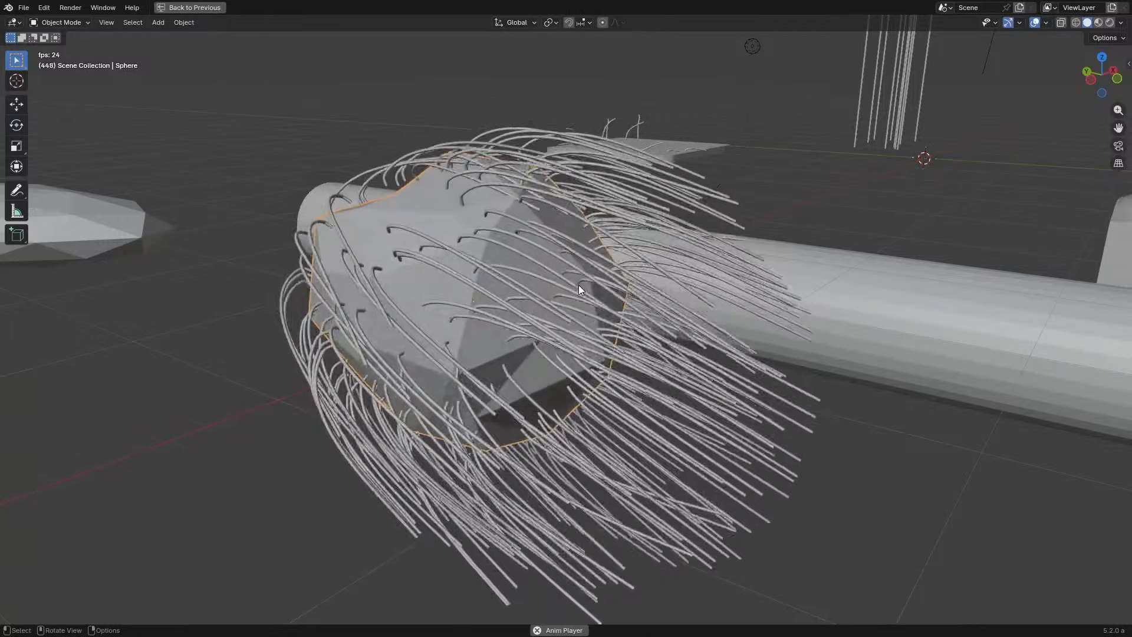
pyautogui.press('space')
pyautogui.press('space')
pyautogui.click(657, 297)
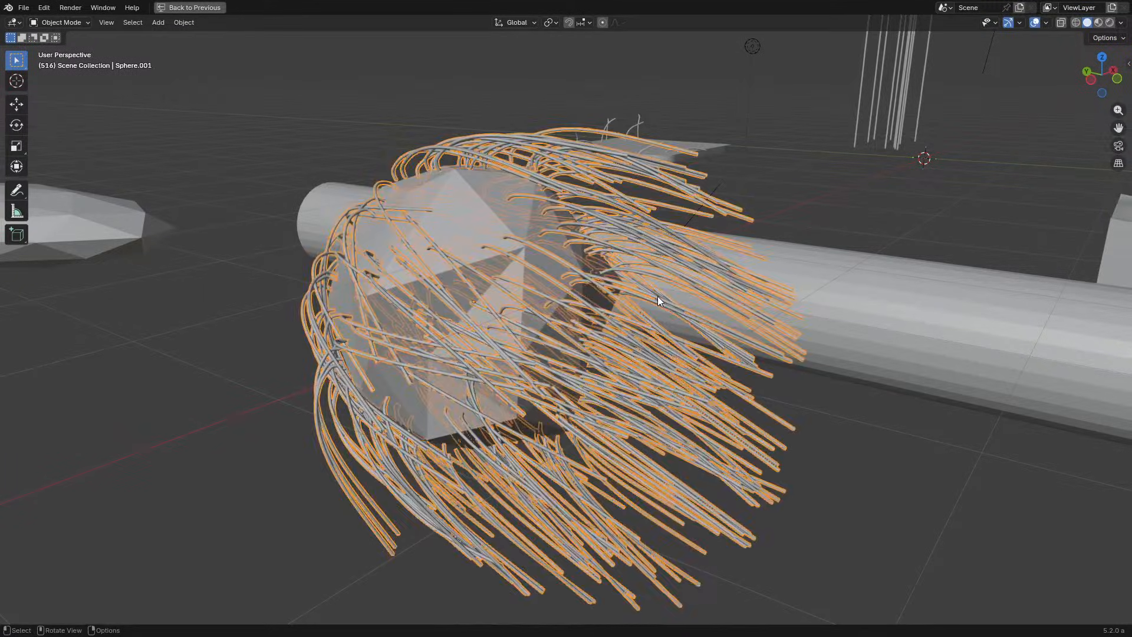
# Open the Hair Dynamics group in a maximized node editor and examine its Curve Root Pinning and Rod Constraints frames.
pyautogui.hotkey('ctrl', 'space')
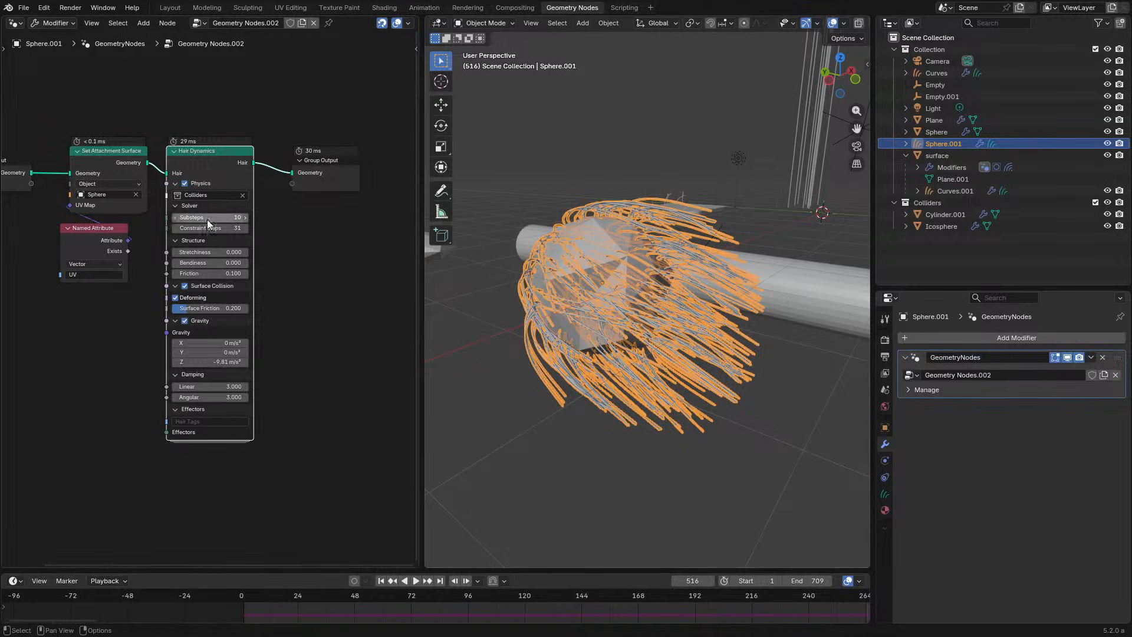
pyautogui.press('Tab')
pyautogui.hotkey('ctrl', 'space')
pyautogui.scroll(-10, 224, 254)
pyautogui.scroll(2, 698, 135)
pyautogui.moveTo(230, 275); pyautogui.dragTo(462, 79, button='middle')
pyautogui.scroll(4, 439, 200)
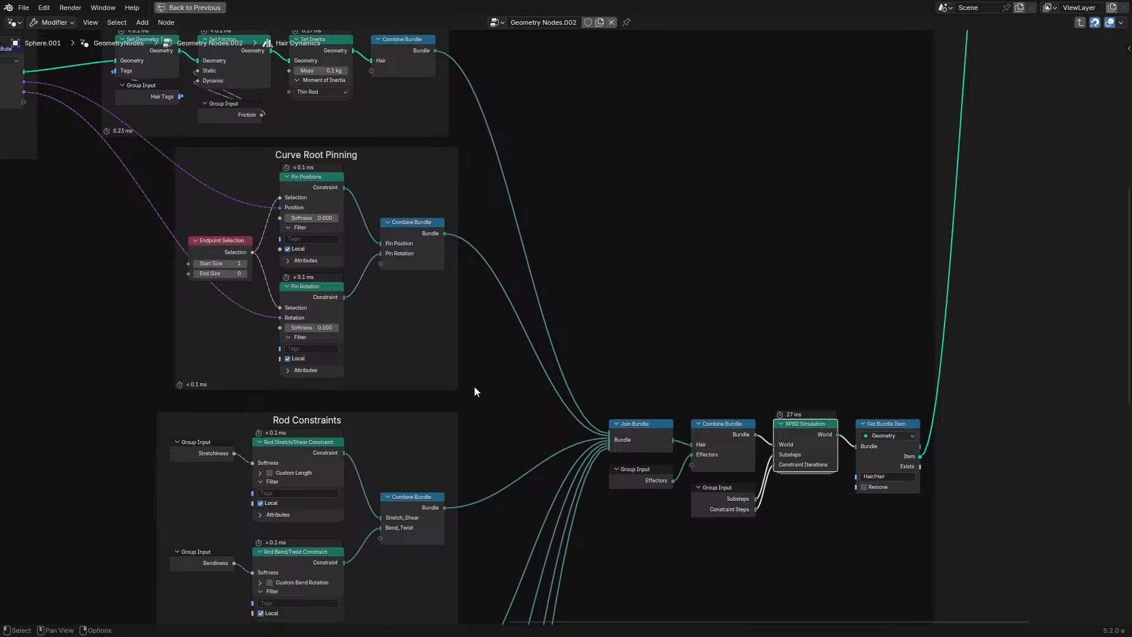
pyautogui.moveTo(469, 332); pyautogui.dragTo(483, 287, button='middle')
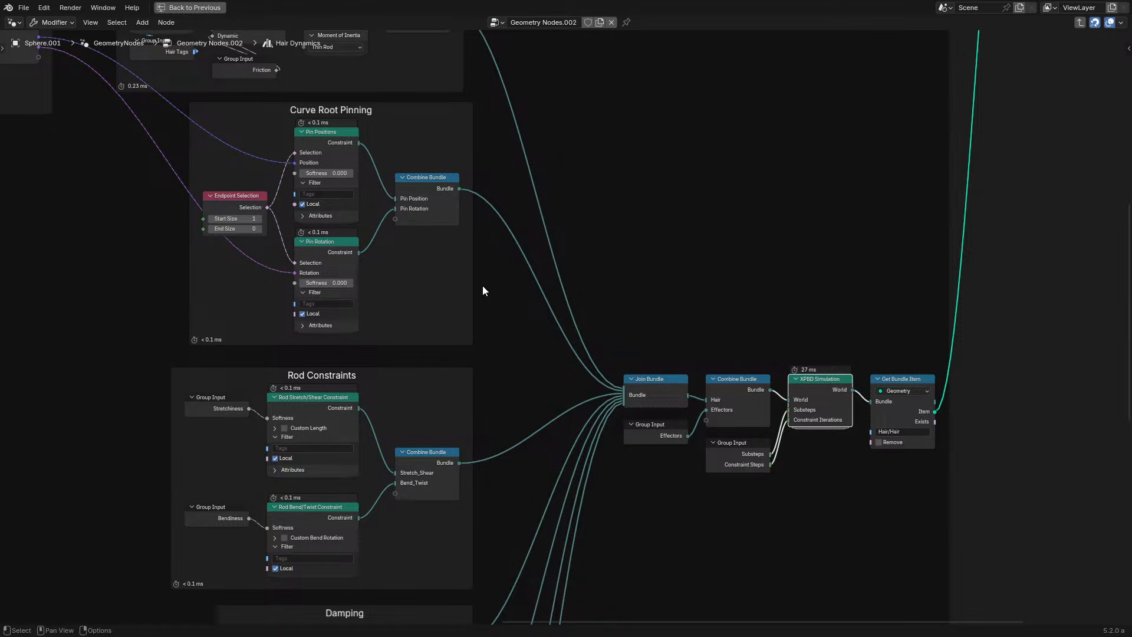
# Examine the Damping, Surface Collision and Gravity frames and the overall Physics section of the Hair Dynamics group.
pyautogui.scroll(-2, 483, 286)
pyautogui.moveTo(443, 367); pyautogui.dragTo(471, 218, button='middle')
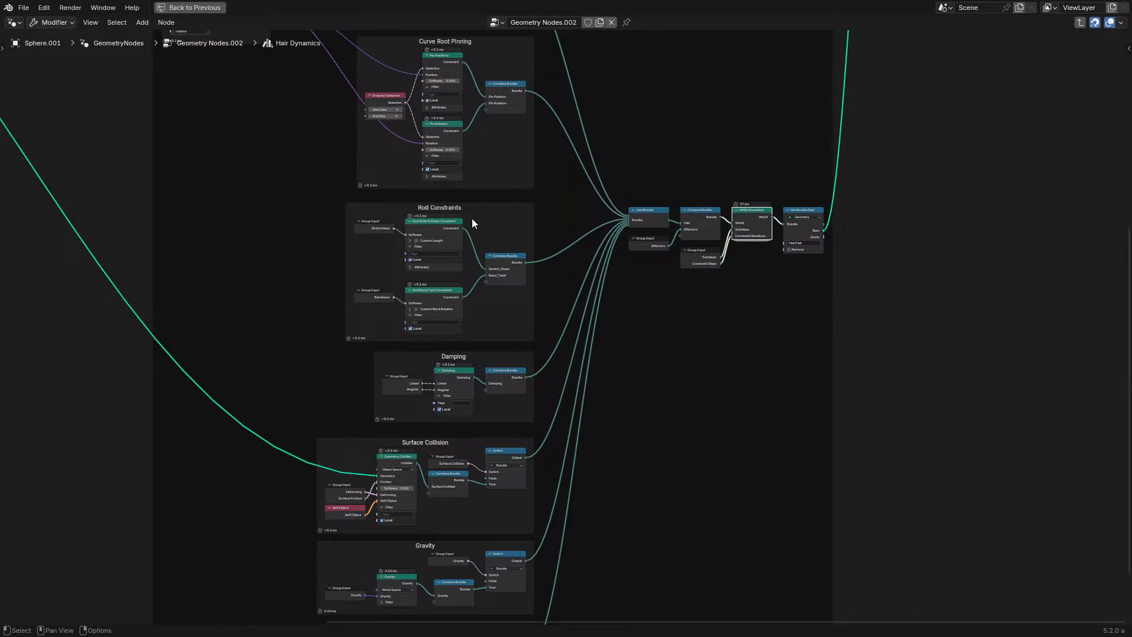
pyautogui.moveTo(566, 234); pyautogui.dragTo(580, 192, button='middle')
pyautogui.scroll(-2, 580, 192)
pyautogui.moveTo(643, 96); pyautogui.dragTo(582, 339, button='middle')
pyautogui.scroll(1, 581, 339)
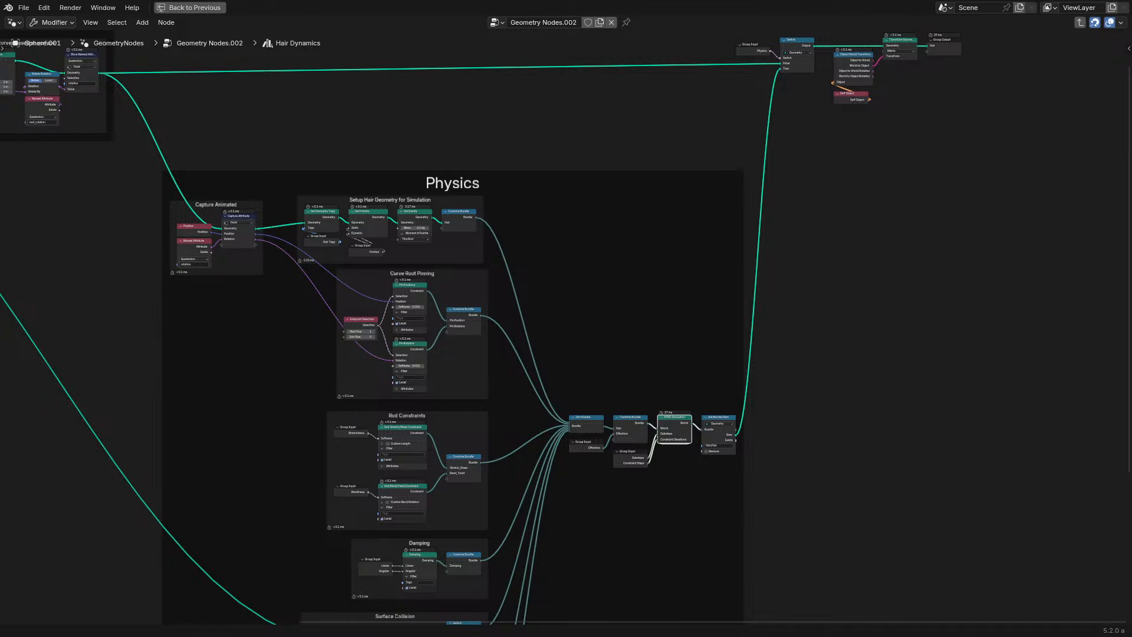
# Restore the split layout and examine the Setup Hair Geometry, Curve Root Pinning and output nodes of the Hair Dynamics group.
pyautogui.hotkey('ctrl', 'space')
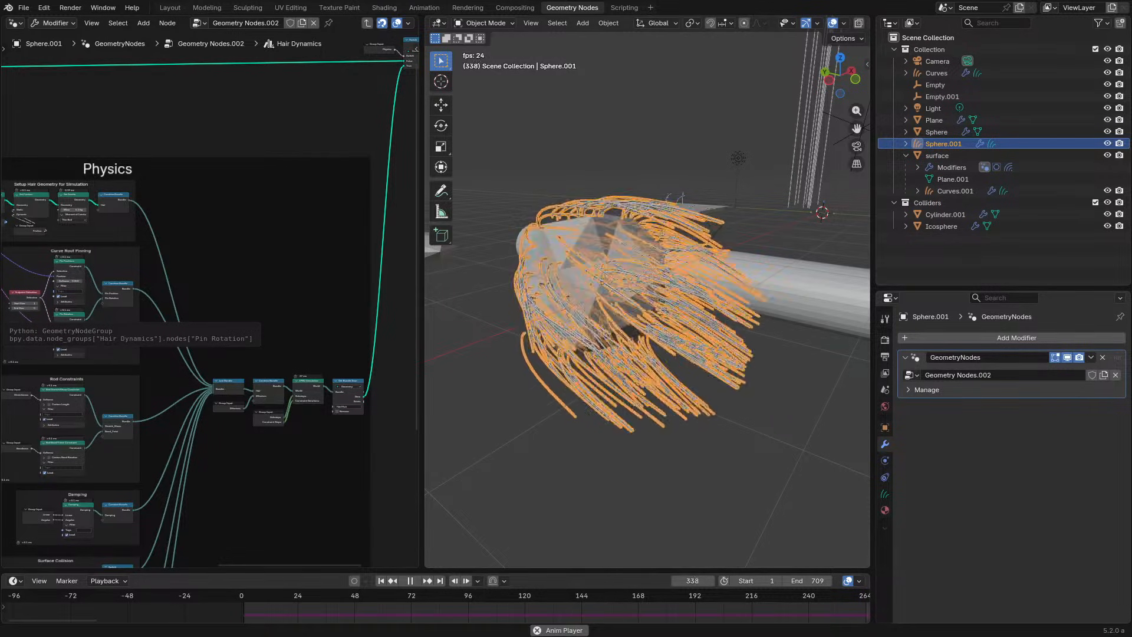
pyautogui.scroll(2, 627, 270)
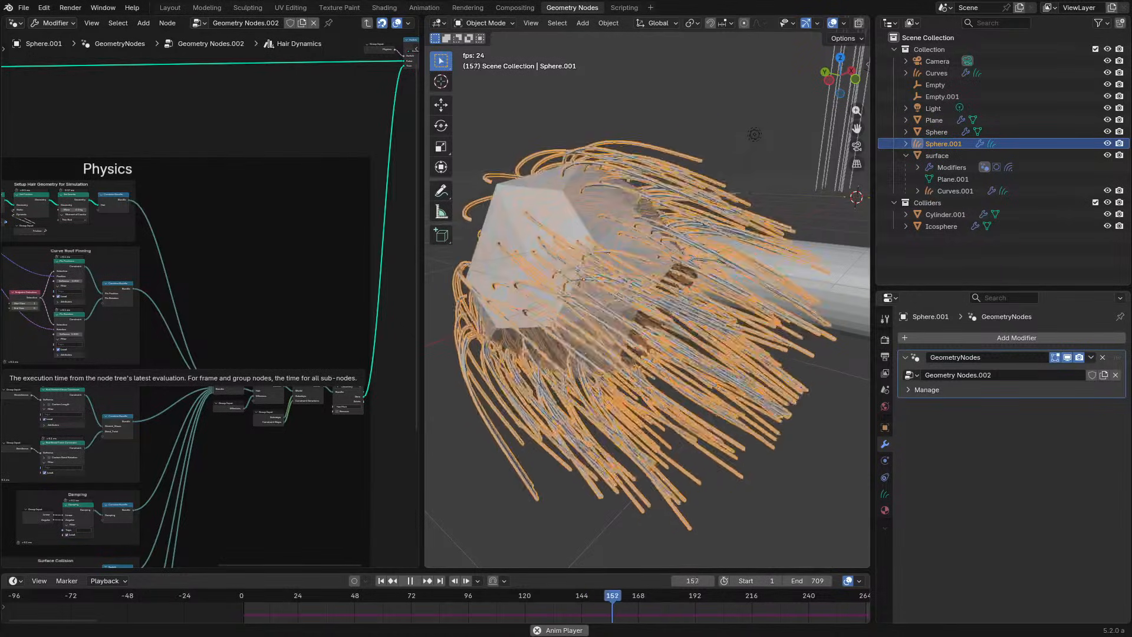
pyautogui.moveTo(79, 293); pyautogui.dragTo(257, 389, button='middle')
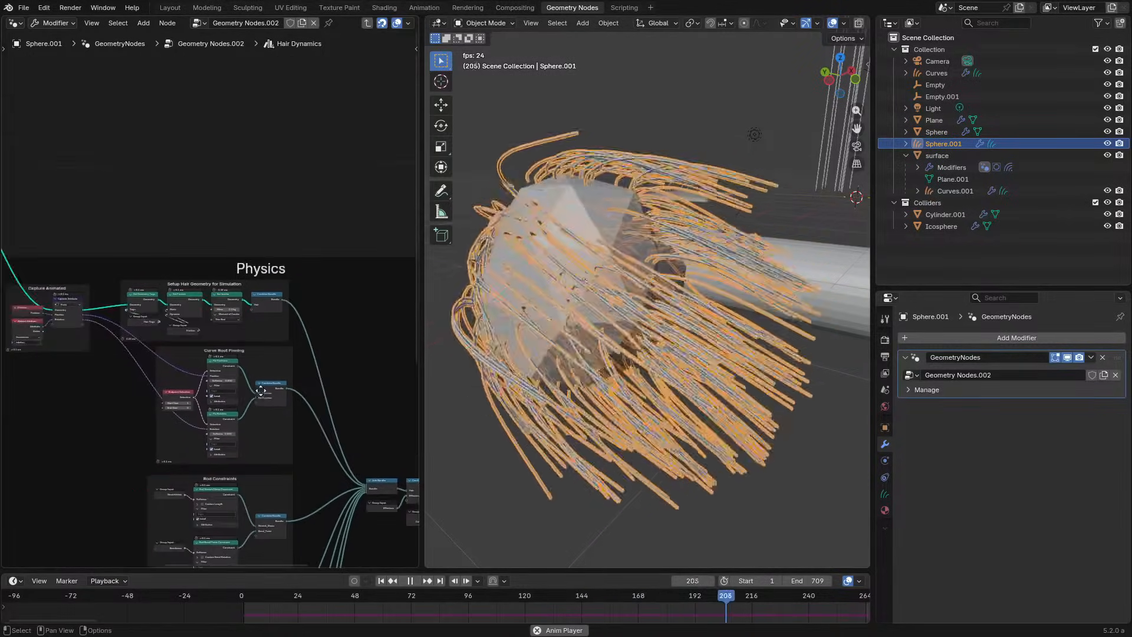
pyautogui.scroll(7, 219, 304)
pyautogui.scroll(2, 324, 218)
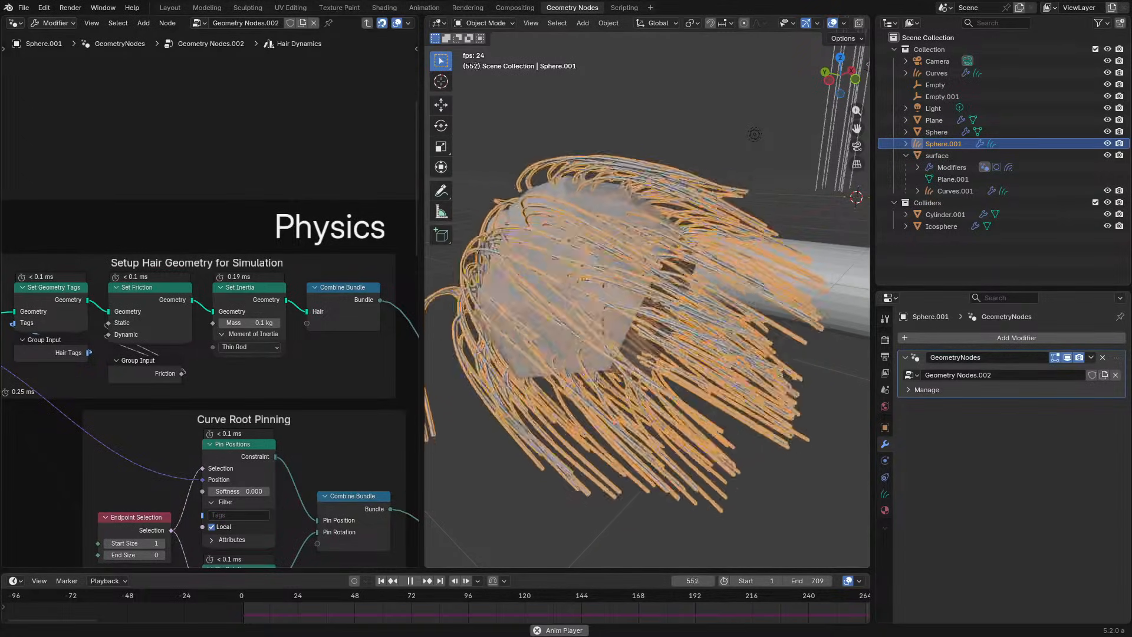
pyautogui.scroll(-6, 194, 202)
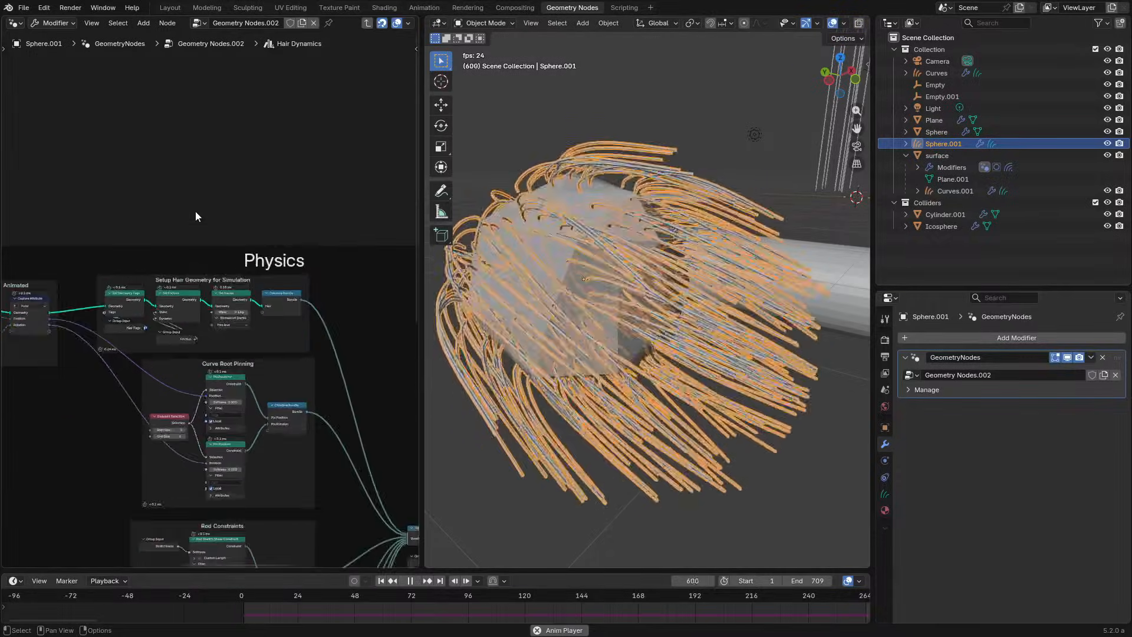
pyautogui.moveTo(222, 286); pyautogui.dragTo(17, 327, button='middle')
pyautogui.scroll(3, 46, 272)
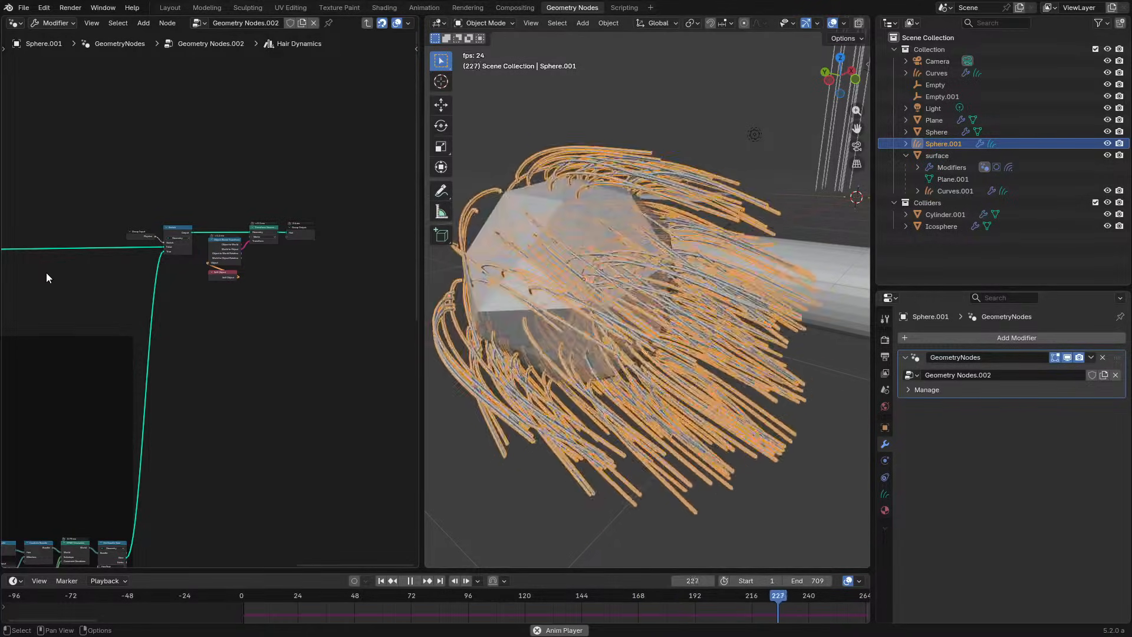
# Shade the Sphere mesh smooth while the hair simulation plays.
pyautogui.moveTo(578, 262); pyautogui.dragTo(613, 292, button='middle')
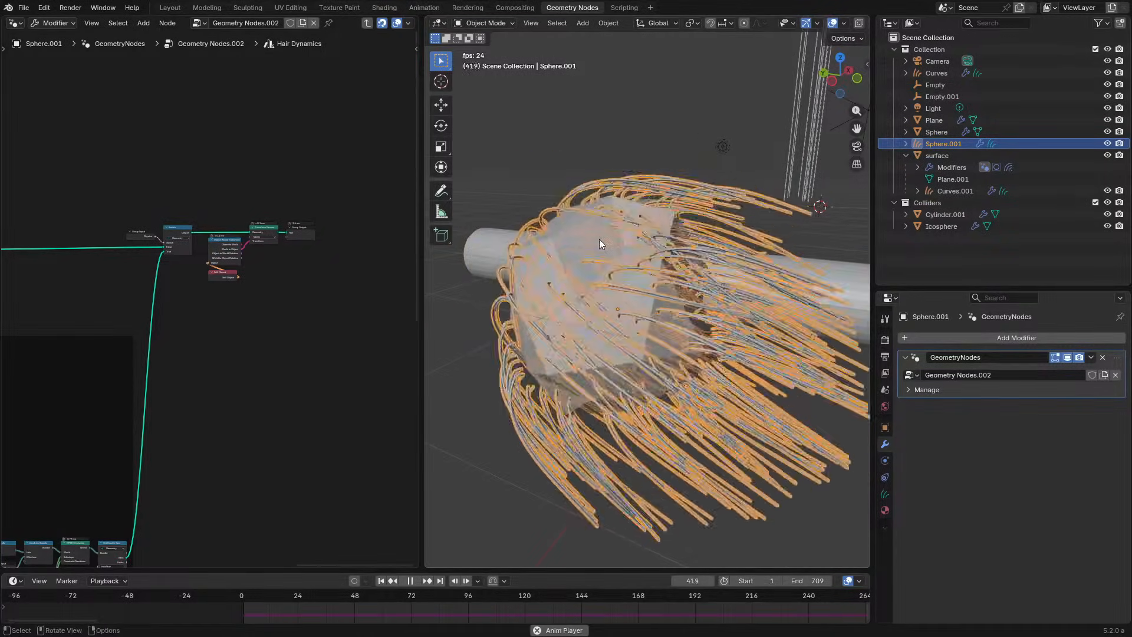
pyautogui.click(599, 239)
pyautogui.rightClick(599, 239)
pyautogui.click(599, 239)
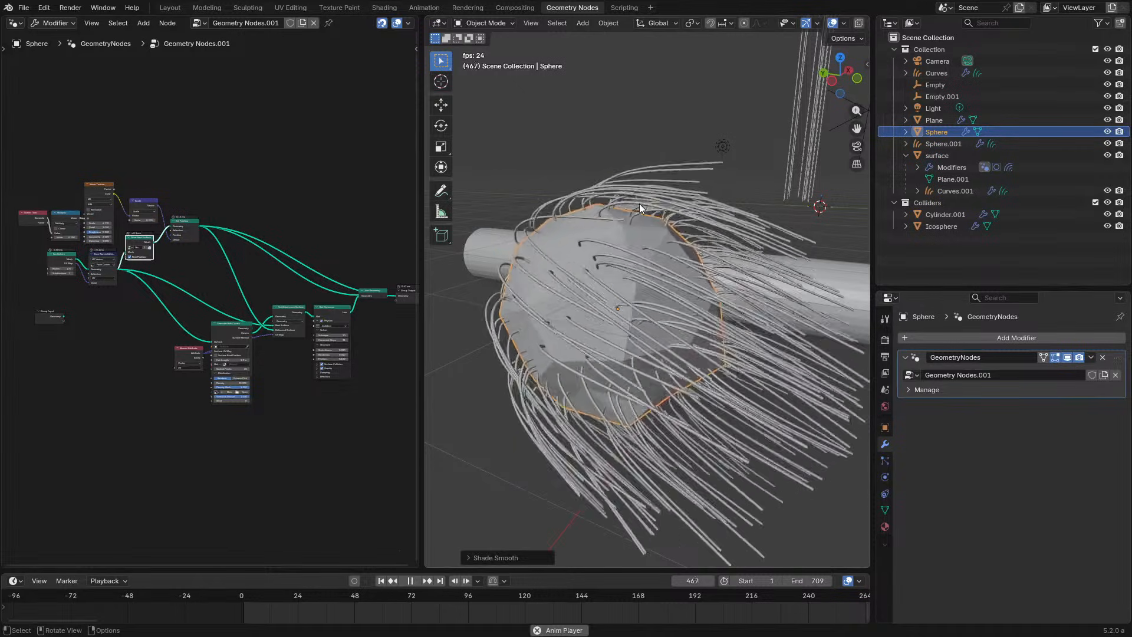
# Select the hair and the Sphere mesh in turn, and pause and resume playback to inspect the strand roots up close.
pyautogui.click(640, 203)
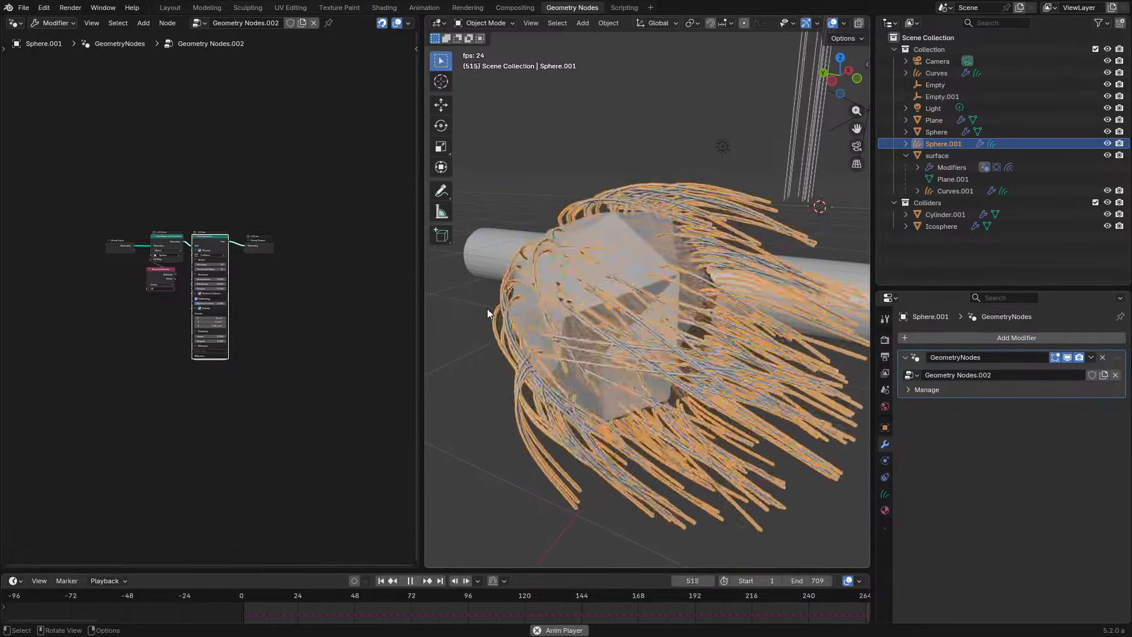
pyautogui.click(470, 310)
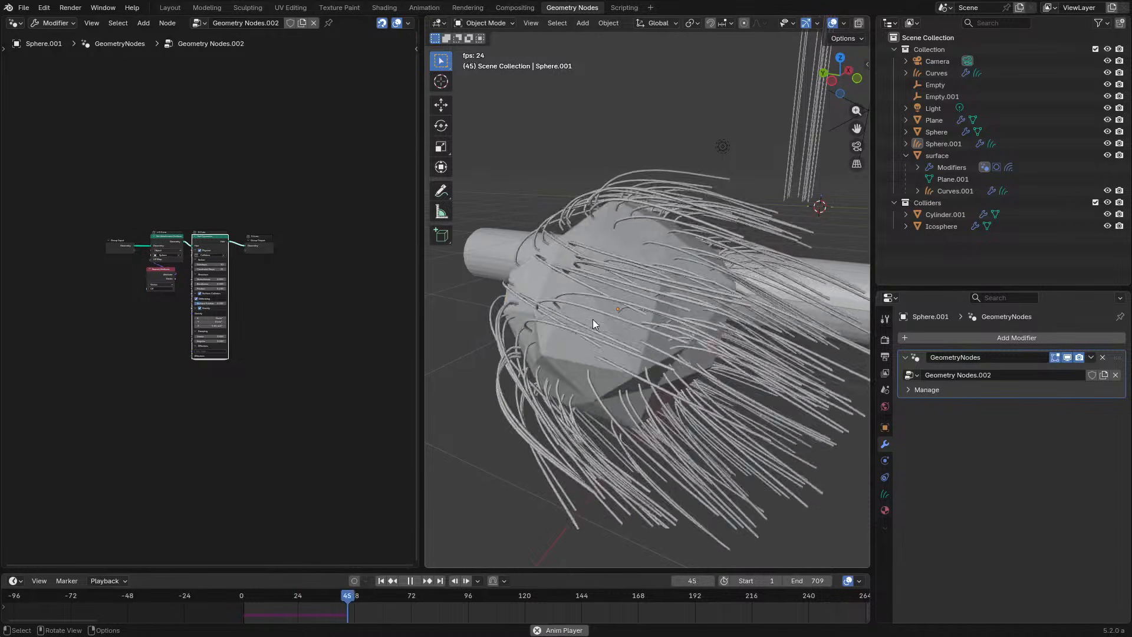
pyautogui.click(593, 319)
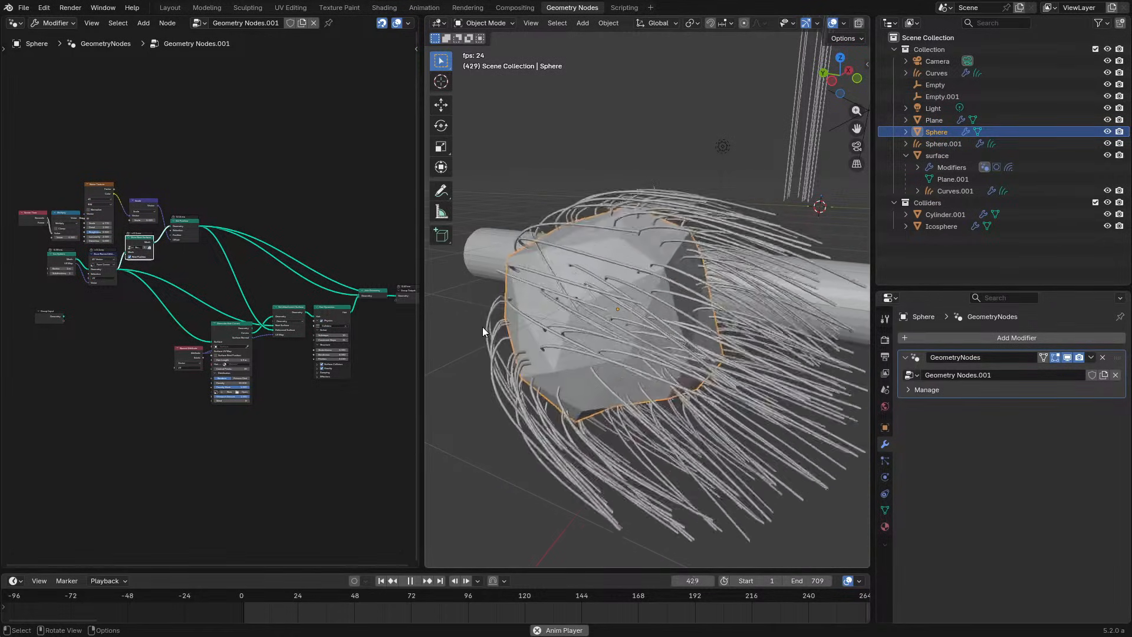
pyautogui.press('space')
pyautogui.scroll(-8, 692, 295)
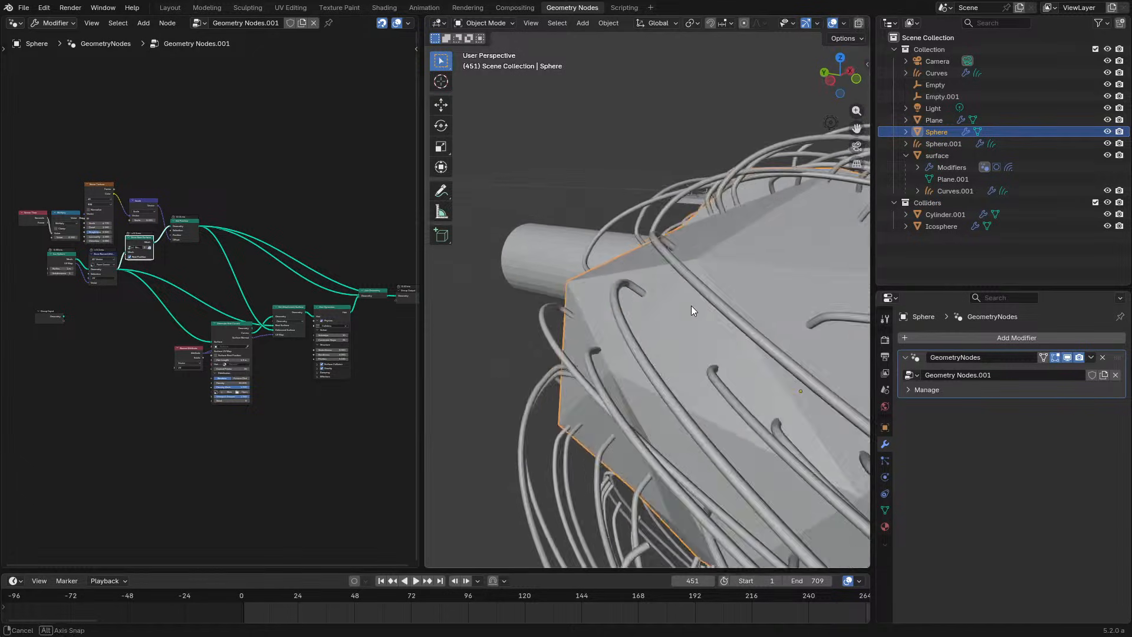
pyautogui.press('space')
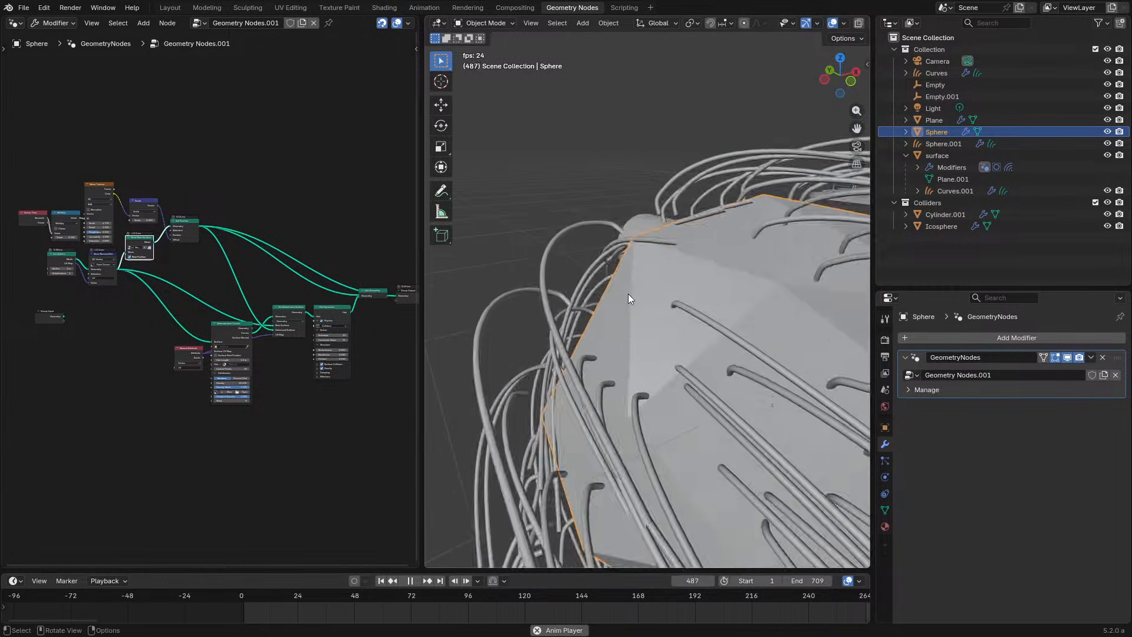
# Inspect the simulated hair around the deforming sphere from several angles during playback.
pyautogui.moveTo(554, 291); pyautogui.dragTo(670, 311, button='middle')
pyautogui.scroll(-2, 744, 265)
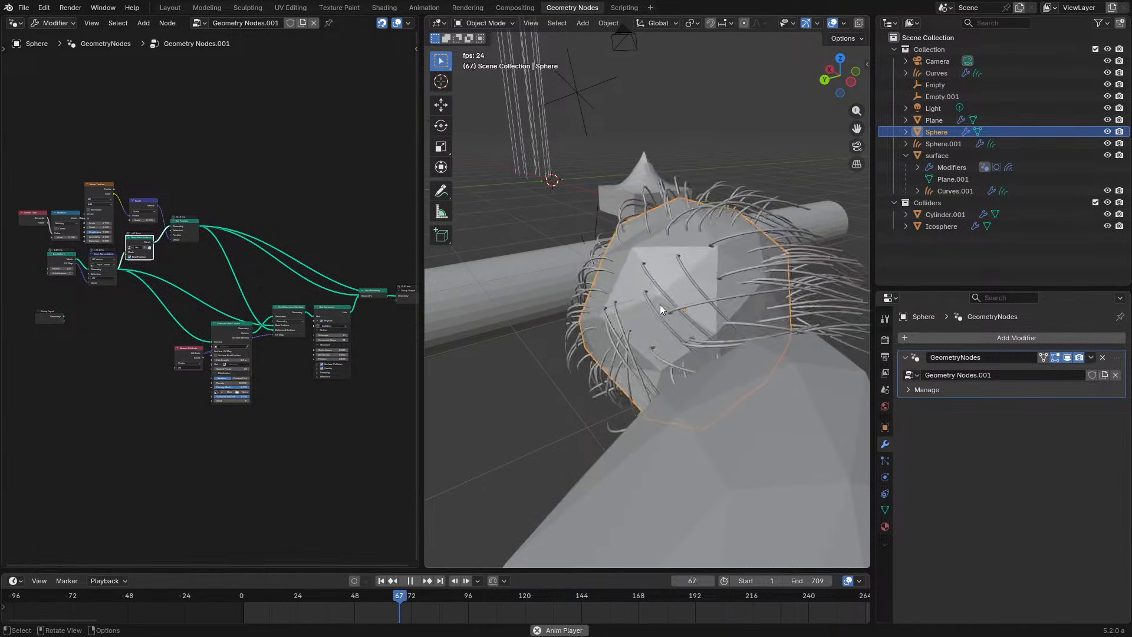
pyautogui.moveTo(676, 290); pyautogui.dragTo(614, 283, button='middle')
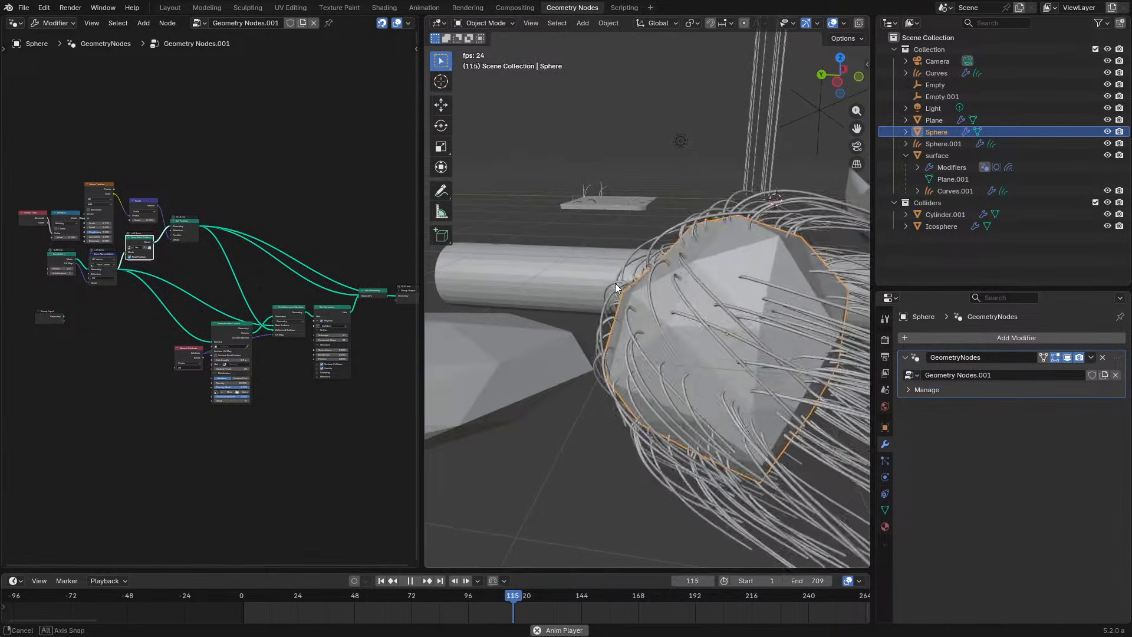
pyautogui.keyDown('shift'); pyautogui.moveTo(691, 292); pyautogui.dragTo(546, 276, button='middle'); pyautogui.keyUp('shift')
pyautogui.scroll(-2, 608, 252)
pyautogui.scroll(3, 734, 249)
pyautogui.moveTo(734, 249); pyautogui.dragTo(710, 246, button='middle')
pyautogui.scroll(-2, 710, 247)
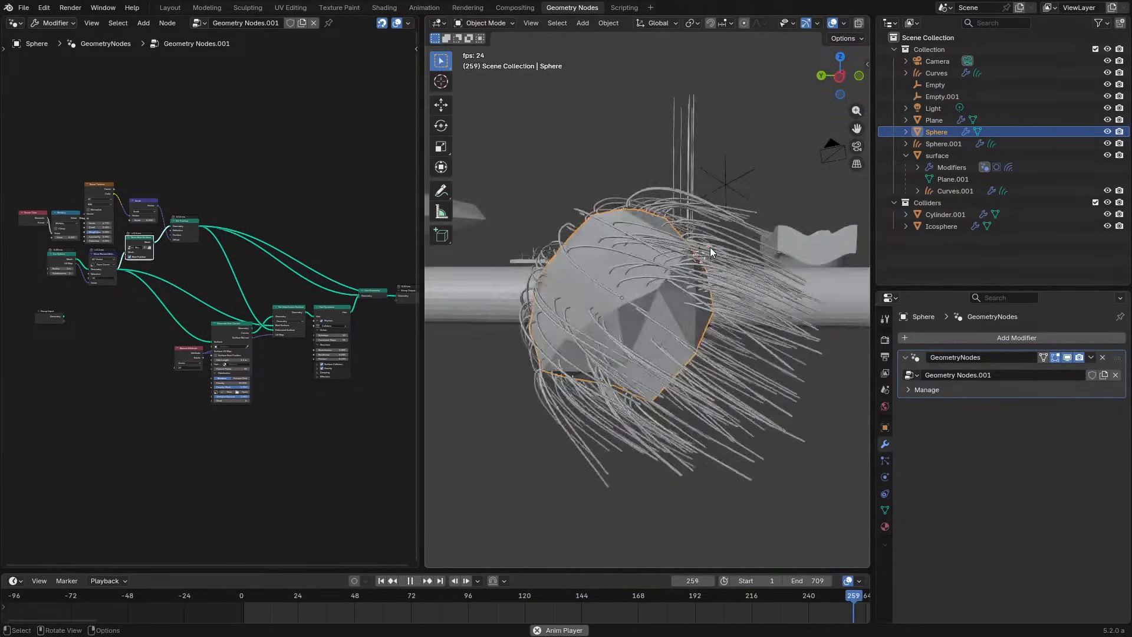
pyautogui.scroll(2, 692, 285)
pyautogui.keyDown('shift'); pyautogui.moveTo(692, 285); pyautogui.dragTo(674, 296, button='middle'); pyautogui.keyUp('shift')
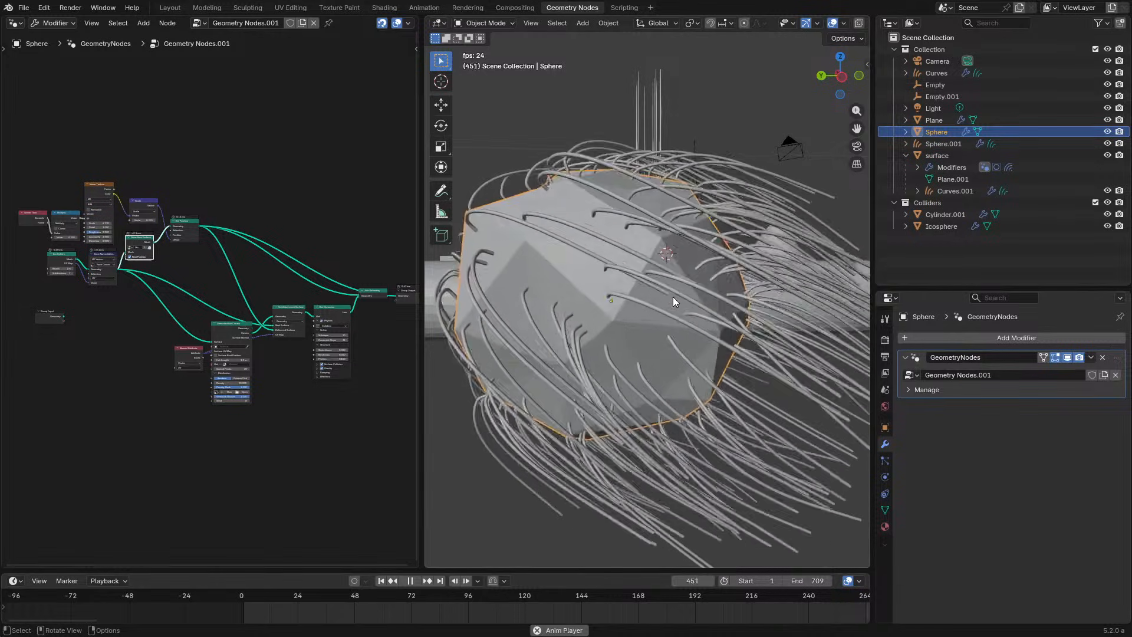
pyautogui.moveTo(663, 309); pyautogui.dragTo(665, 352, button='middle')
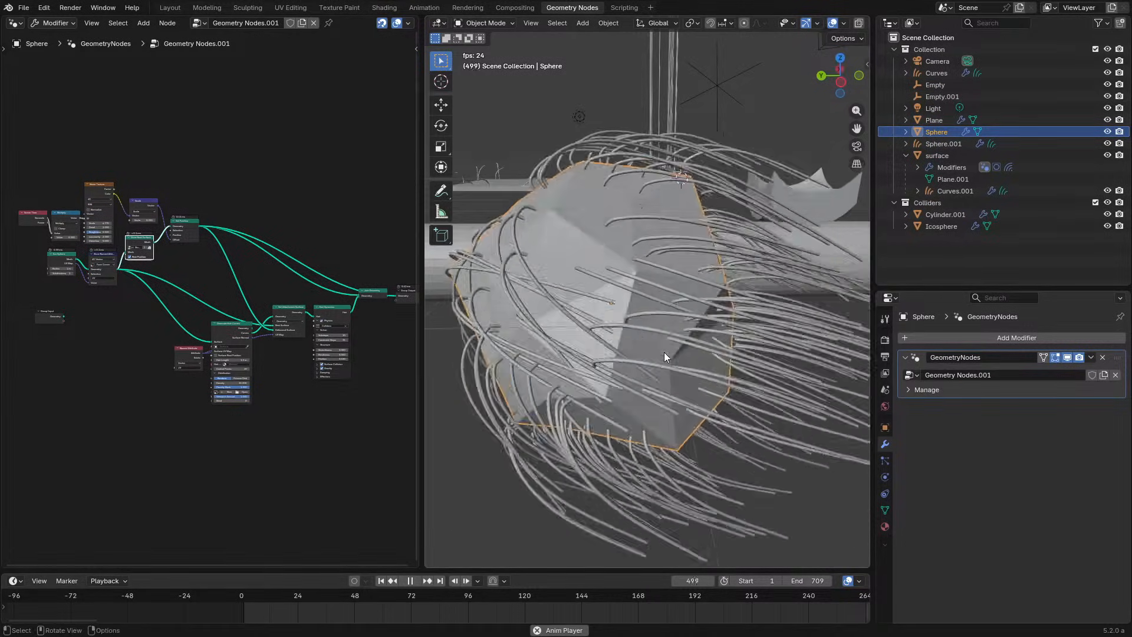
pyautogui.scroll(-2, 664, 352)
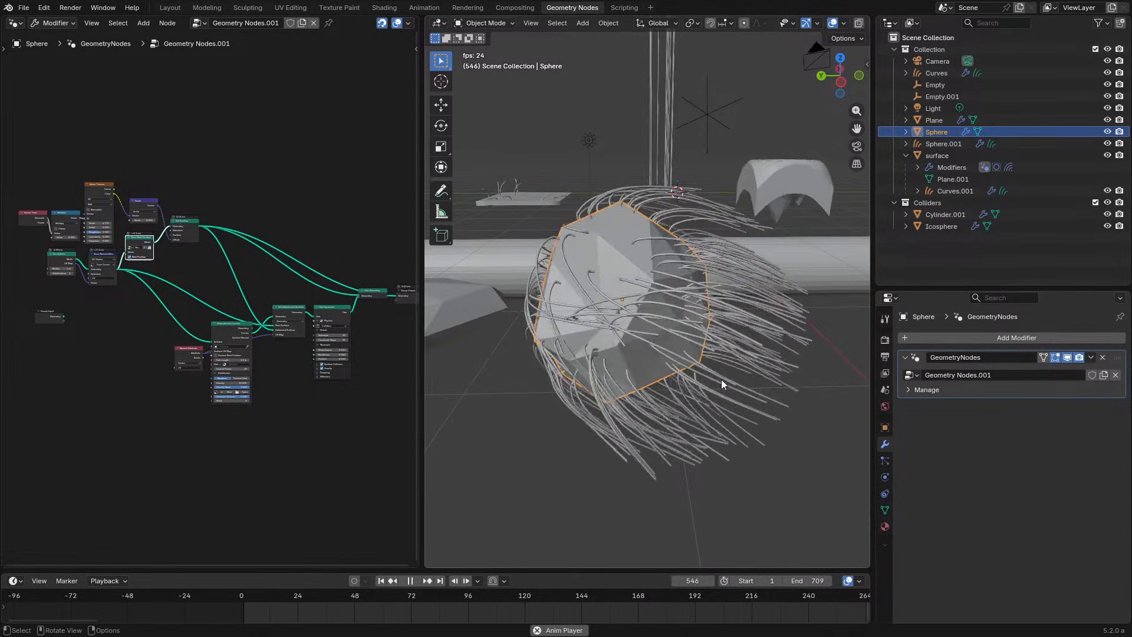
# Select the hair object Sphere.001 and then the Sphere mesh to compare how the strands follow the deforming surface.
pyautogui.click(721, 380)
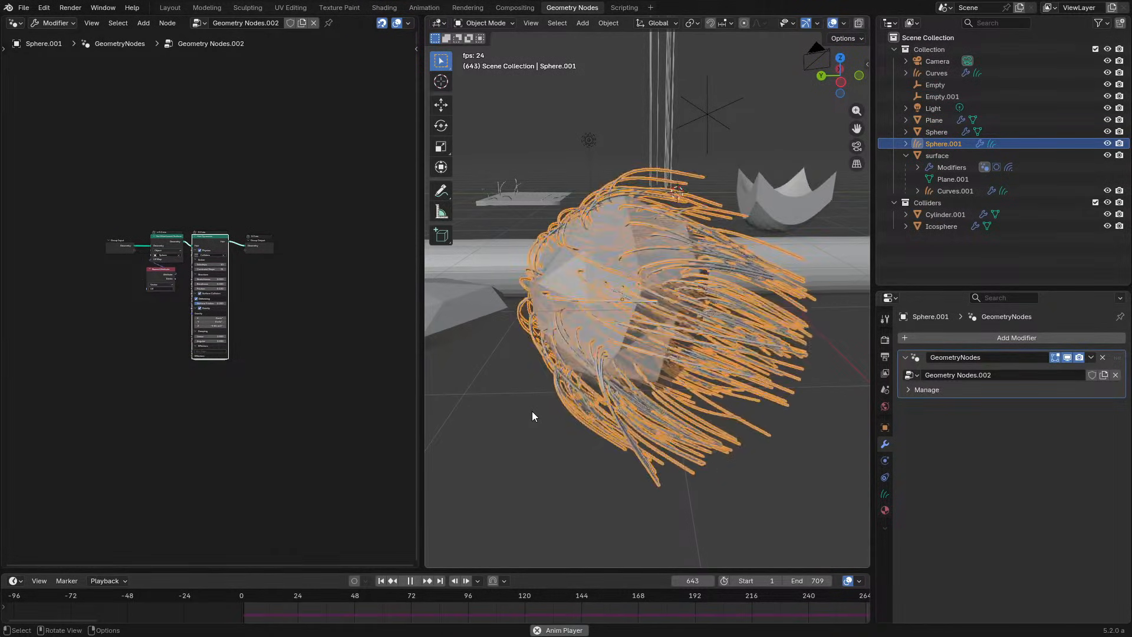
pyautogui.scroll(4, 532, 412)
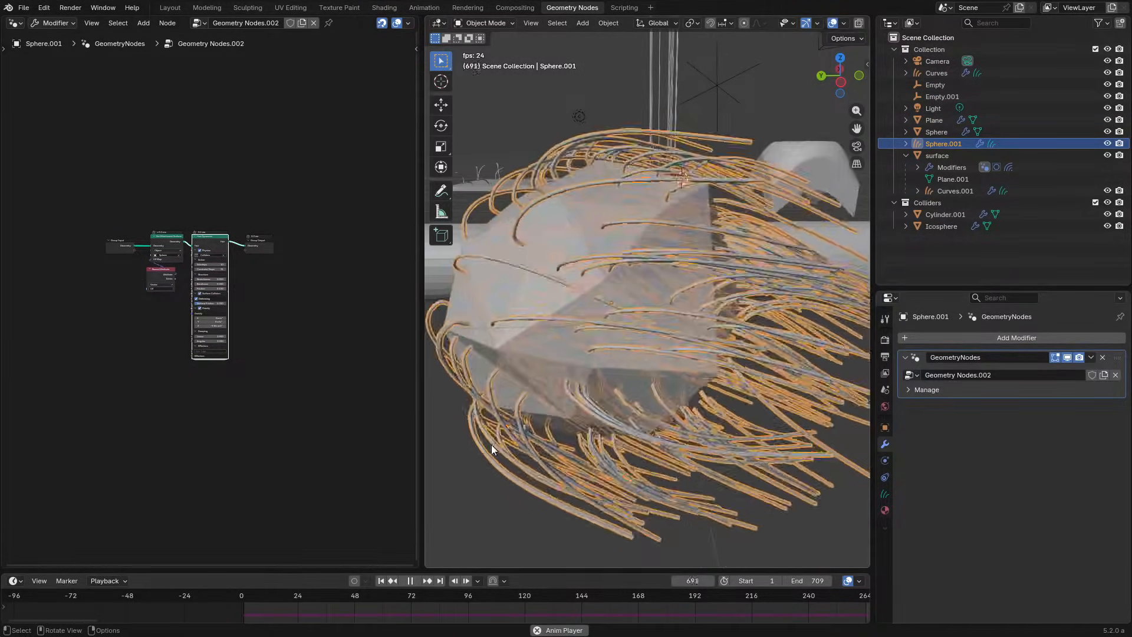
pyautogui.click(469, 475)
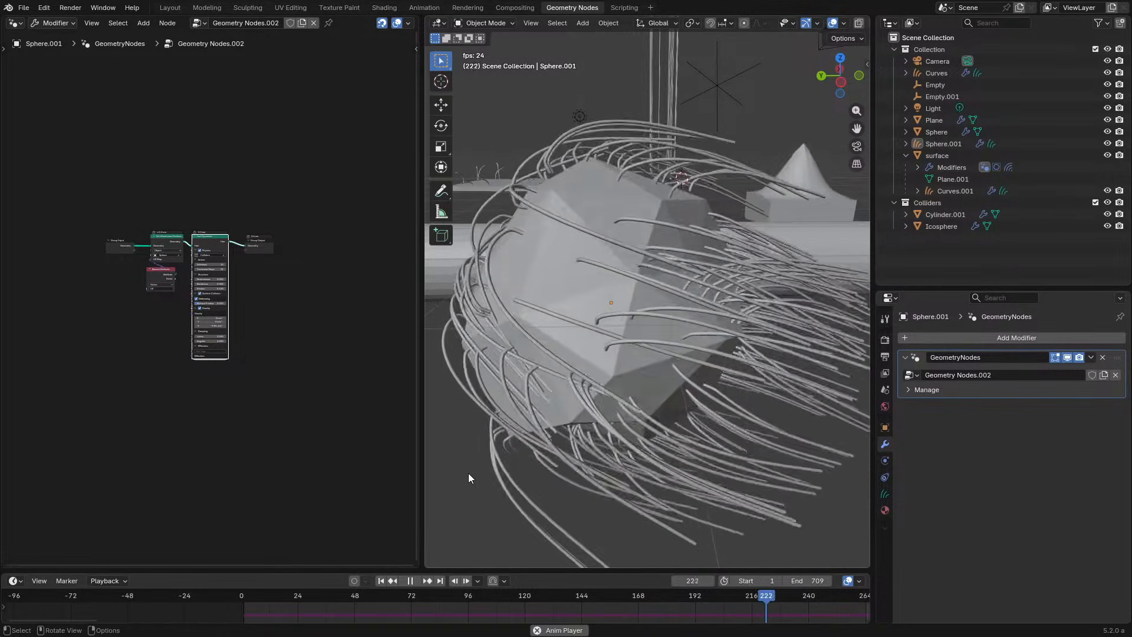
pyautogui.click(549, 349)
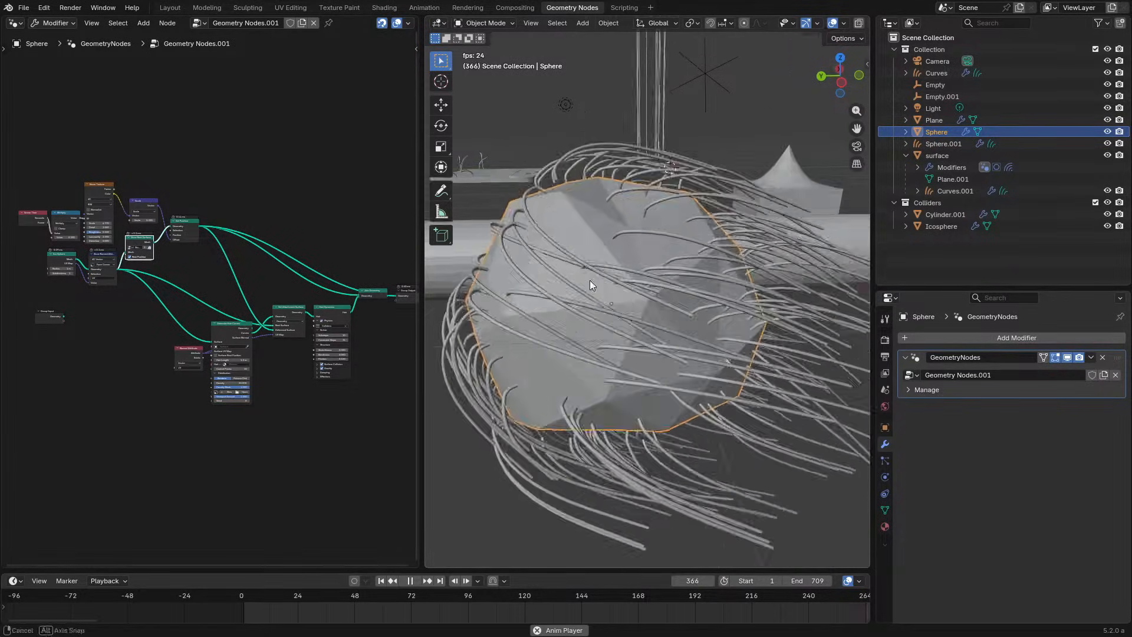
pyautogui.moveTo(602, 281); pyautogui.dragTo(522, 327, button='middle')
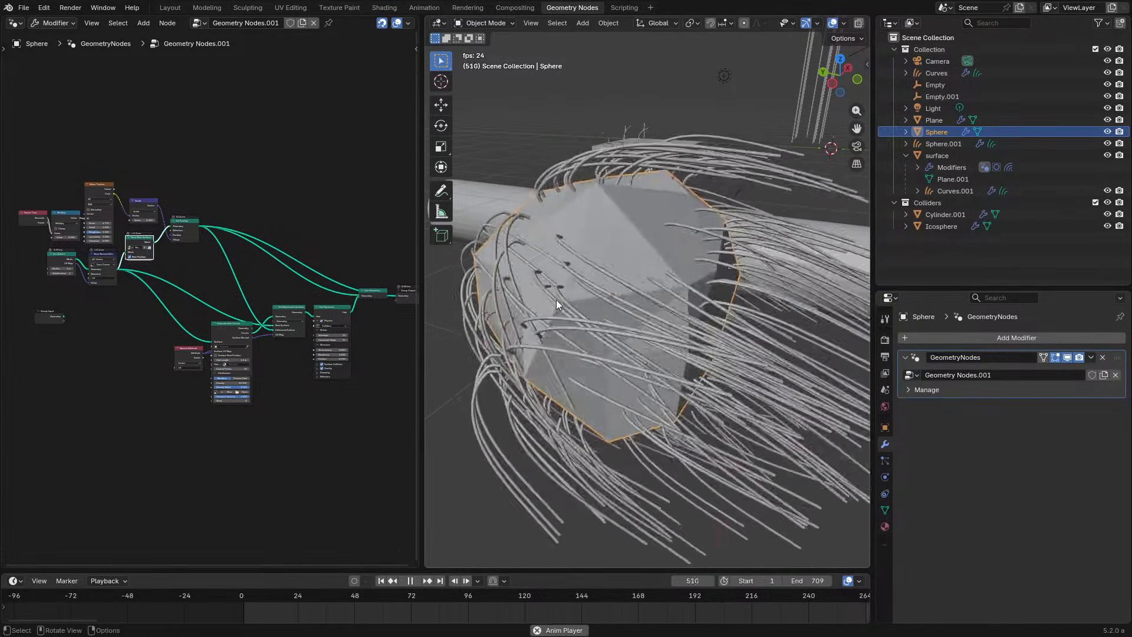
pyautogui.scroll(-5, 557, 300)
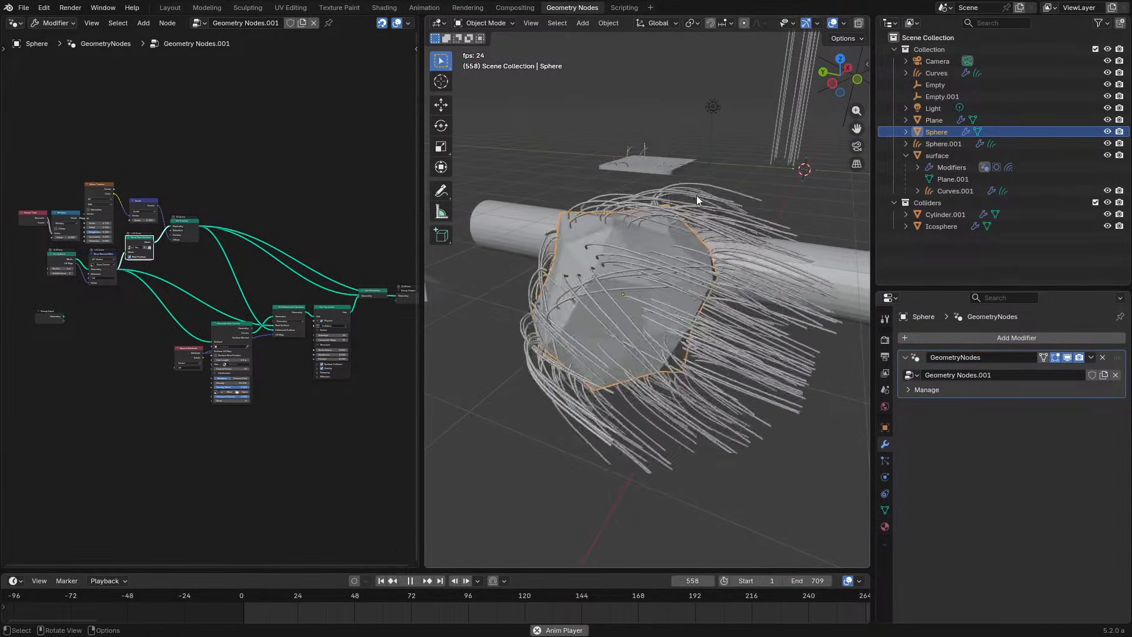
pyautogui.click(634, 203)
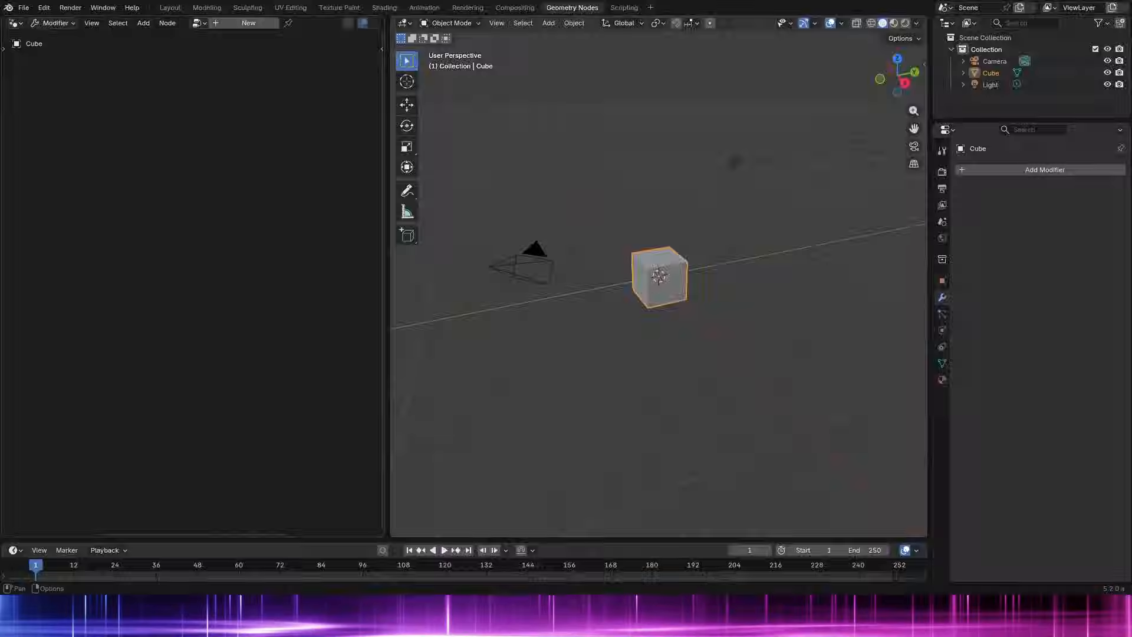
# Create a new geometry nodes tree on the default Cube and toggle the window to fullscreen.
pyautogui.click(248, 22)
pyautogui.click(116, 13)
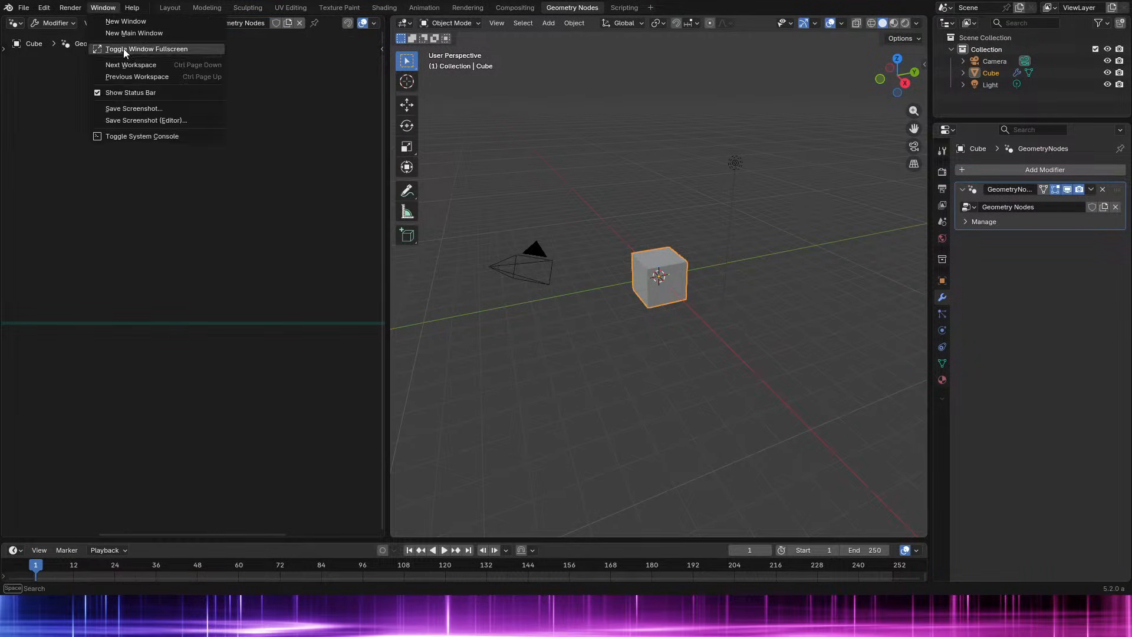
pyautogui.click(120, 45)
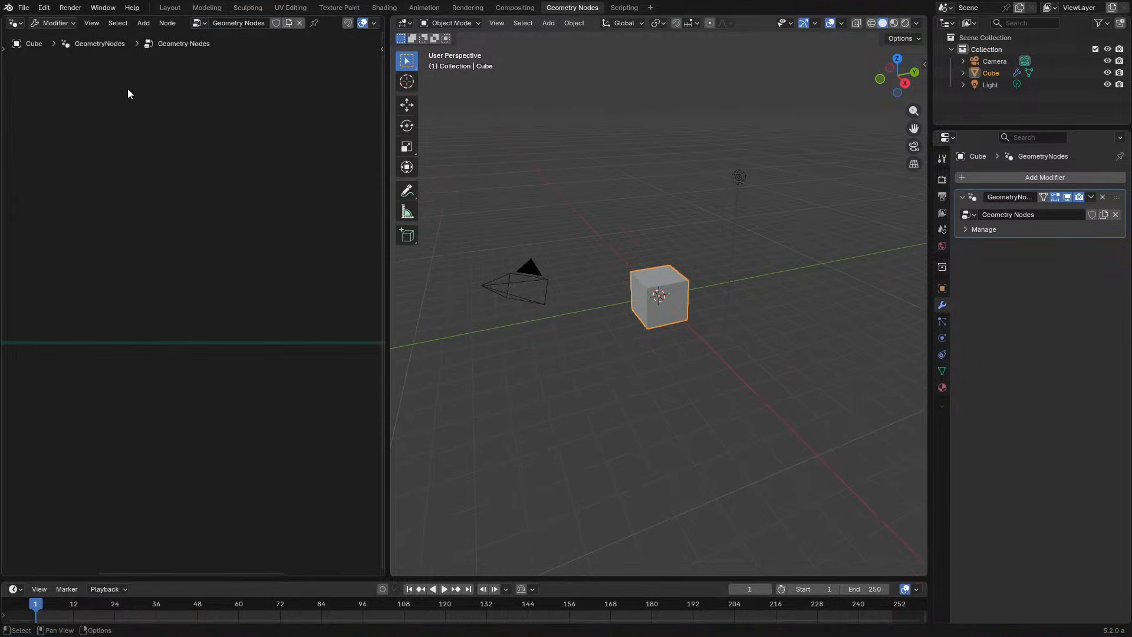
# Split the node editor horizontally and turn the upper area into a Spreadsheet.
pyautogui.moveTo(2, 16); pyautogui.dragTo(35, 254)
pyautogui.click(12, 24)
pyautogui.click(389, 107)
pyautogui.moveTo(32, 509); pyautogui.dragTo(84, 446, button='middle')
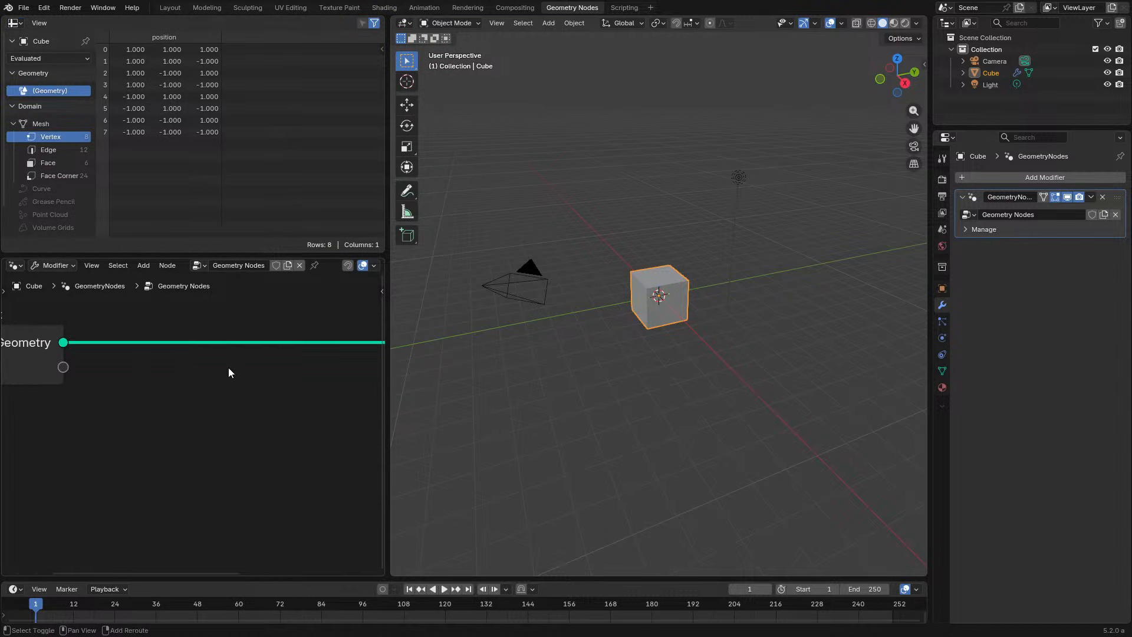
# Add an Attribute List node below the main link and connect the Group Input geometry to its Geometry input.
pyautogui.hotkey('shift', 'a')
pyautogui.write('ge')
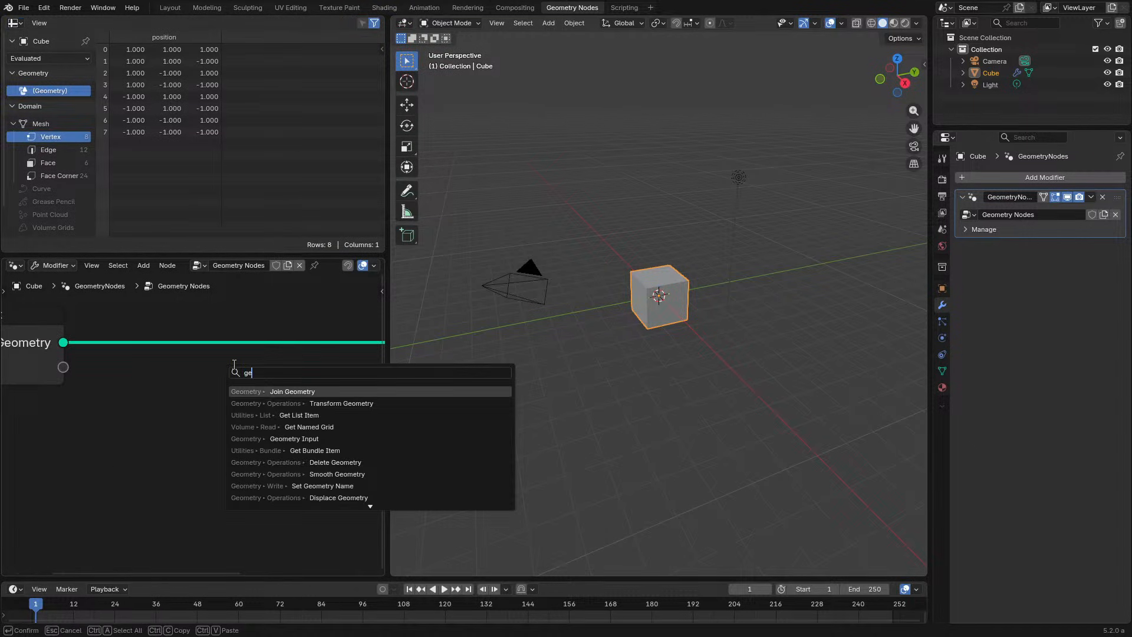
pyautogui.write('at')
pyautogui.press('BackSpace')
pyautogui.press('Return')
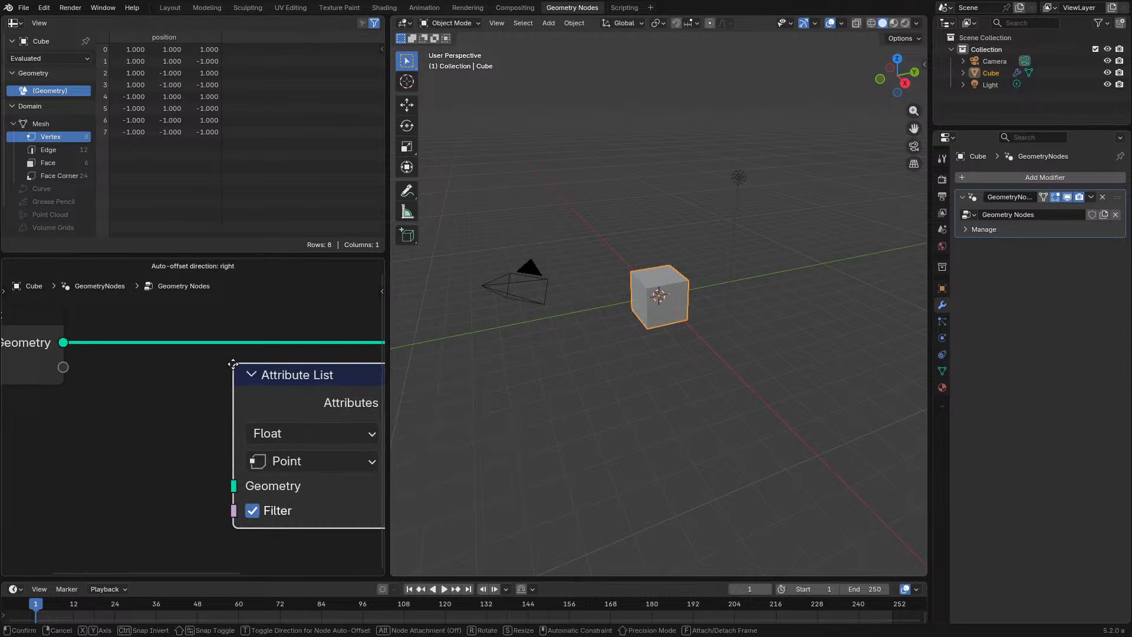
pyautogui.click(133, 375)
pyautogui.moveTo(64, 343); pyautogui.dragTo(133, 494)
pyautogui.scroll(1, 196, 404)
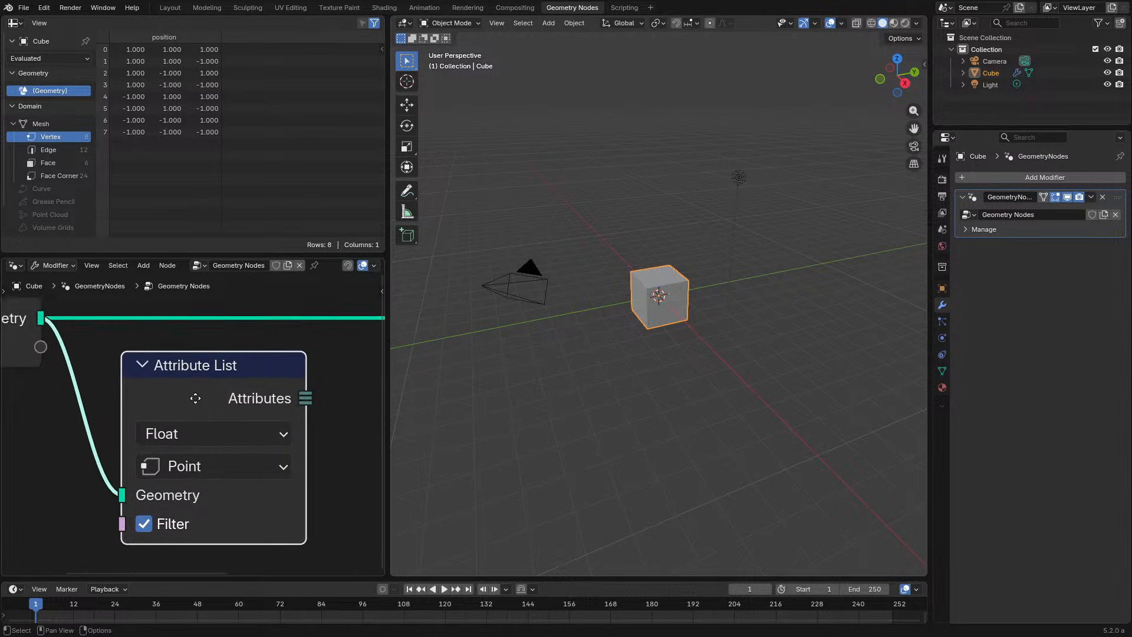
pyautogui.moveTo(197, 404); pyautogui.dragTo(193, 387, button='middle')
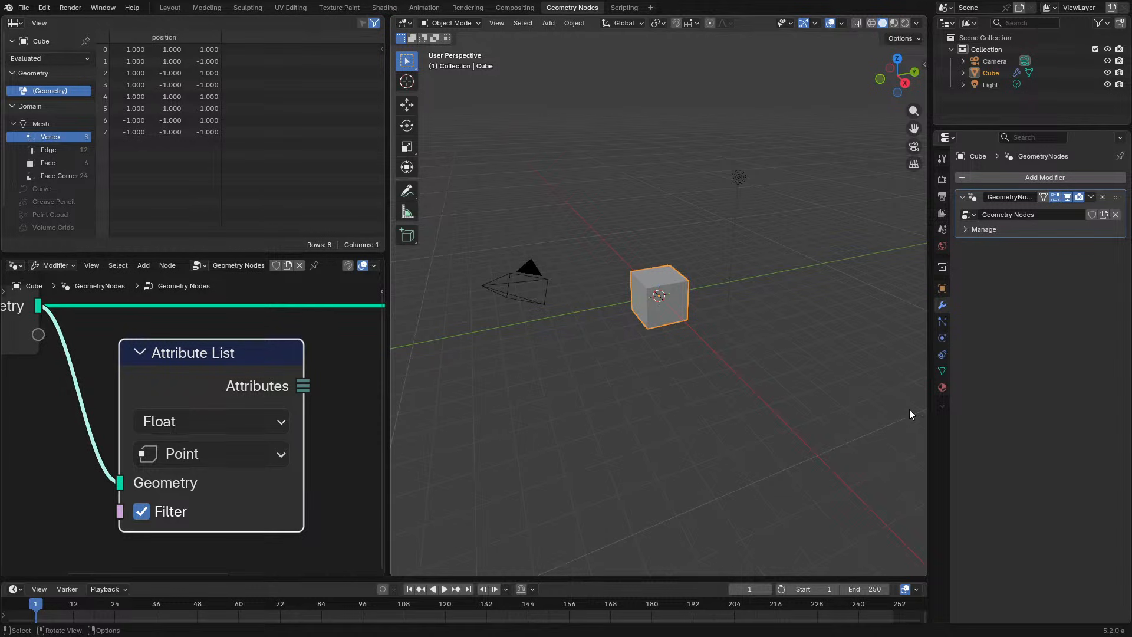
# Show the Cube's mesh data properties, enlarge the node editor area and add a vertex group to the mesh.
pyautogui.click(943, 371)
pyautogui.scroll(5, 682, 335)
pyautogui.moveTo(682, 335); pyautogui.dragTo(699, 352, button='middle')
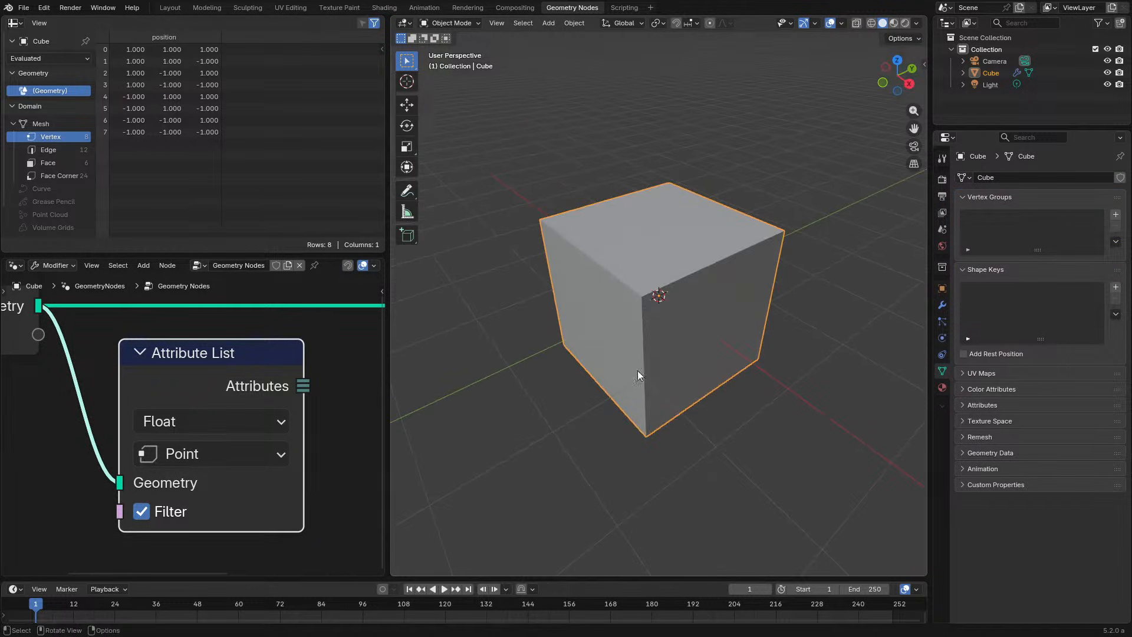
pyautogui.moveTo(388, 389); pyautogui.dragTo(511, 396)
pyautogui.moveTo(421, 253); pyautogui.dragTo(421, 207)
pyautogui.moveTo(285, 372); pyautogui.dragTo(268, 347, button='middle')
pyautogui.moveTo(268, 347); pyautogui.dragTo(254, 356)
pyautogui.click(1115, 215)
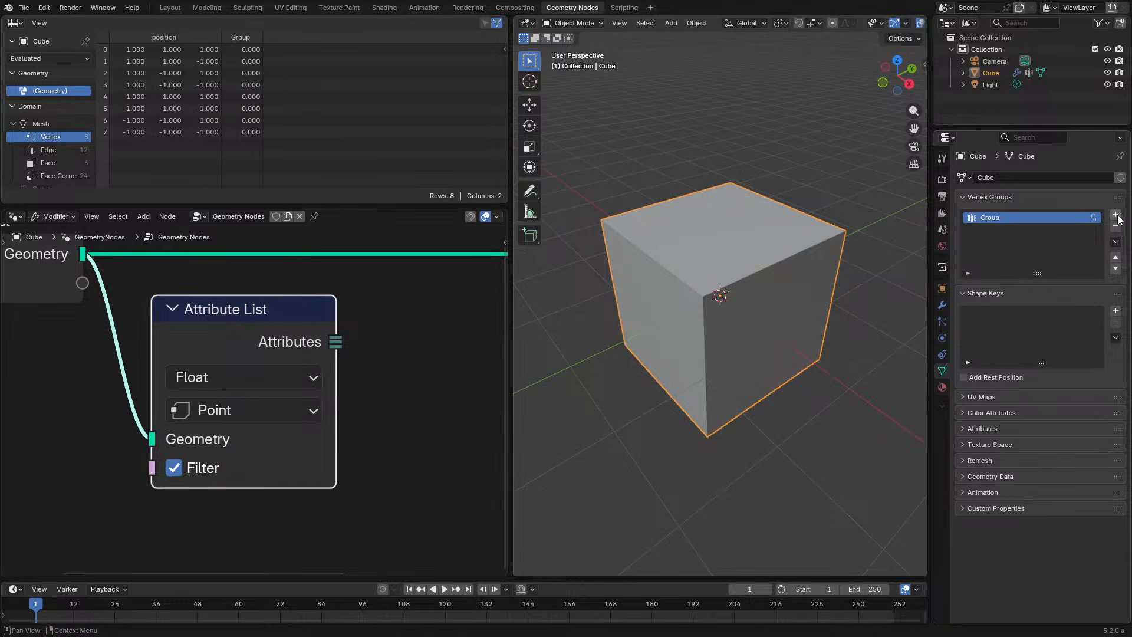
# Add five more vertex groups to the Cube's mesh.
pyautogui.click(1116, 214)
pyautogui.click(1116, 214)
pyautogui.click(1116, 215)
pyautogui.click(1116, 214)
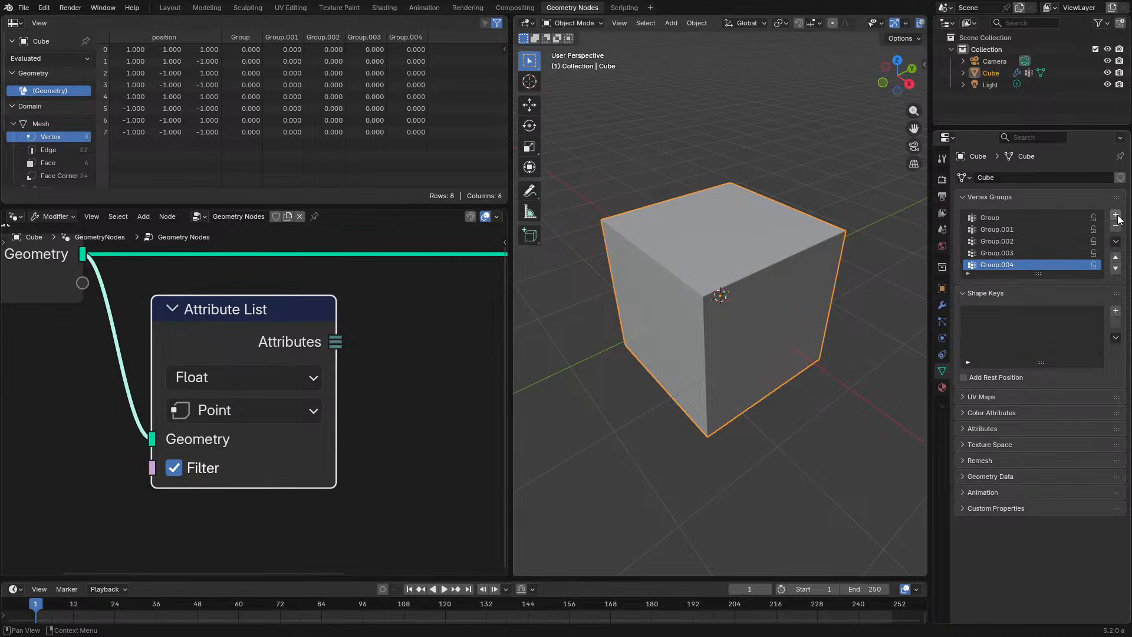
pyautogui.click(1116, 215)
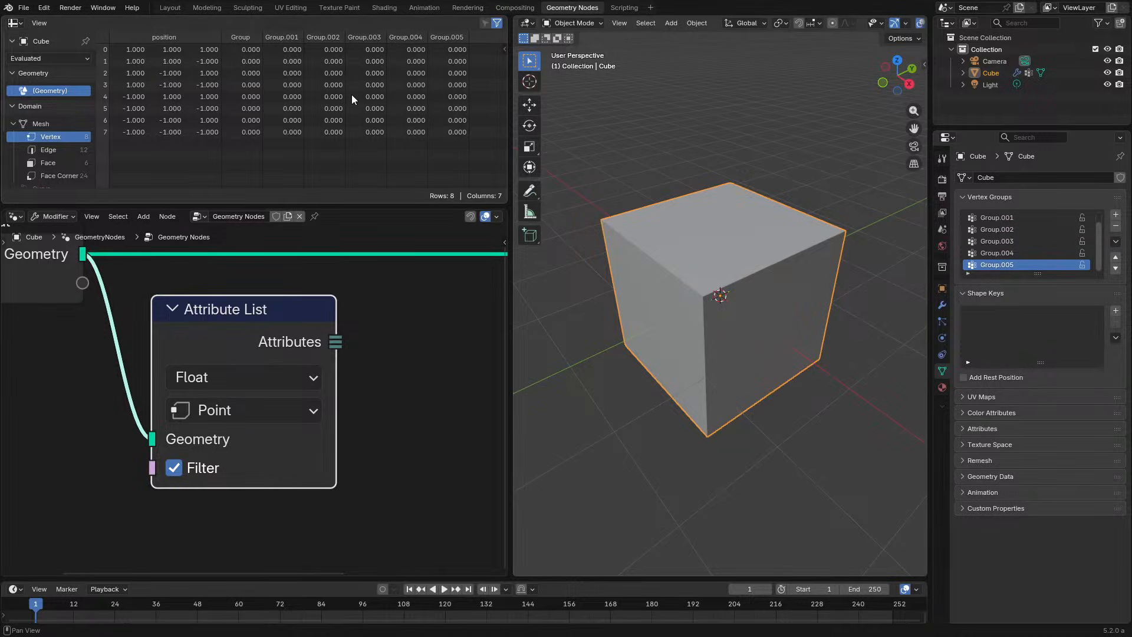
# Maximize the node editor and add a Named Attribute node below the Group Input node.
pyautogui.hotkey('ctrl', 'space')
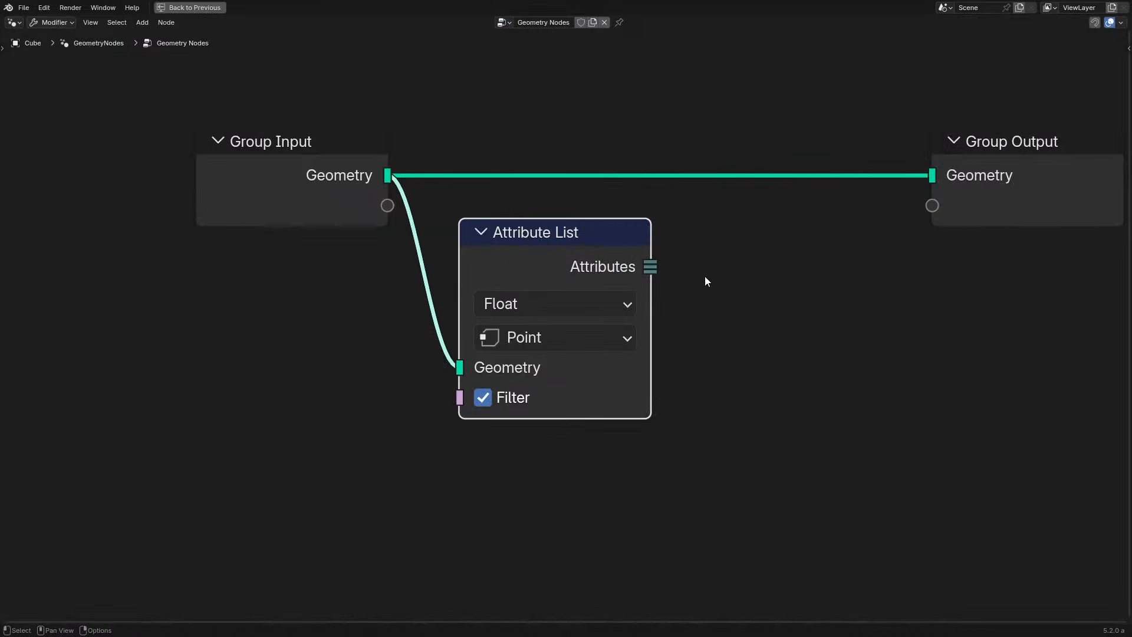
pyautogui.press('Home')
pyautogui.scroll(1, 559, 246)
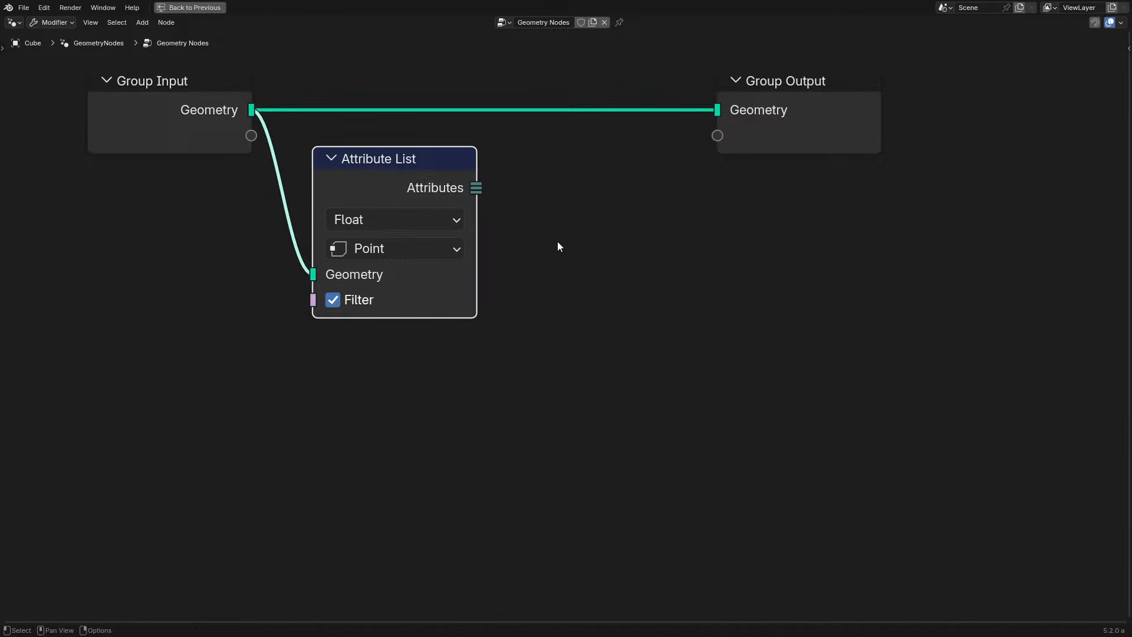
pyautogui.scroll(1, 513, 299)
pyautogui.moveTo(513, 299); pyautogui.dragTo(681, 513, button='middle')
pyautogui.scroll(-1, 681, 513)
pyautogui.press('g')
pyautogui.rightClick(402, 299)
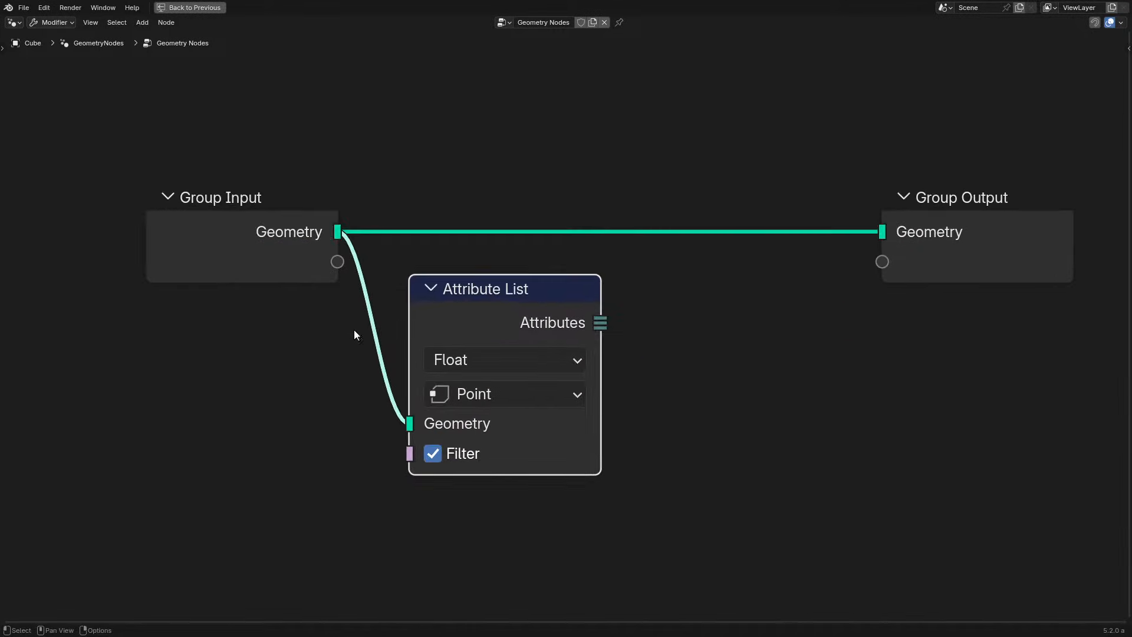
pyautogui.press('q')
pyautogui.click(288, 402)
pyautogui.click(97, 348)
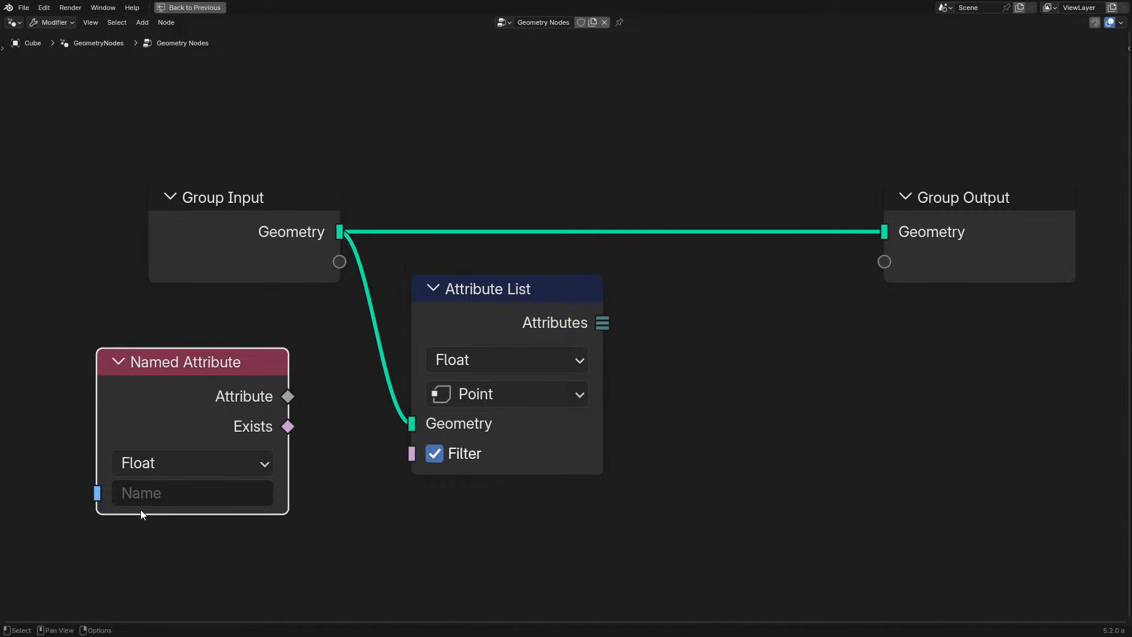
# Check the attribute names offered by the Named Attribute node, leaving its name empty, and restore the split editor layout.
pyautogui.click(149, 499)
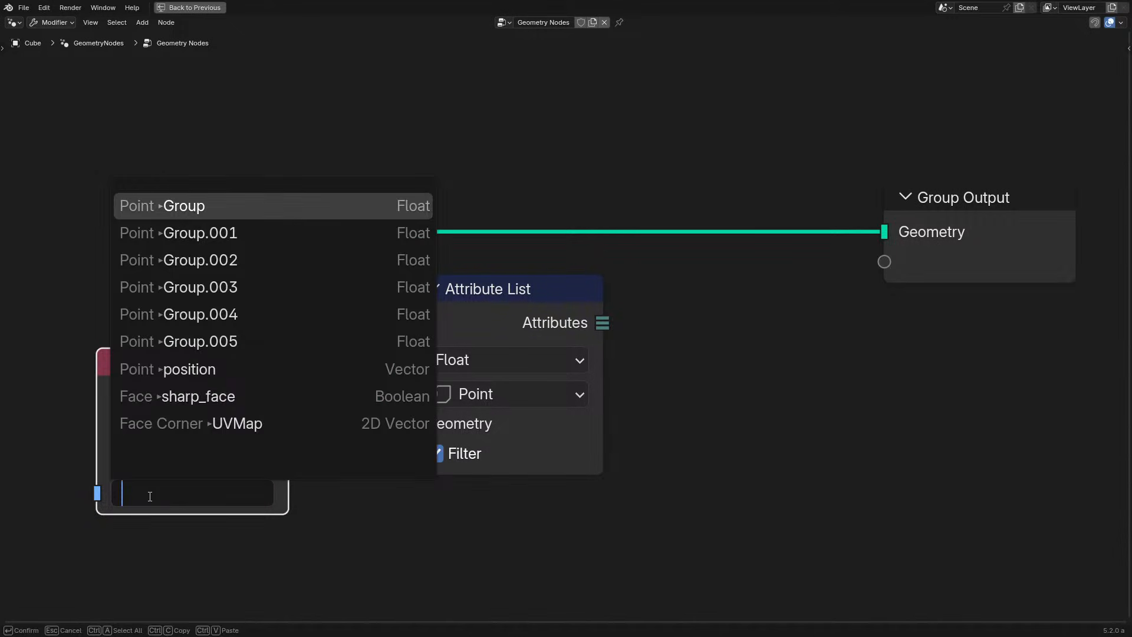
pyautogui.press('Escape')
pyautogui.moveTo(183, 388); pyautogui.dragTo(155, 465)
pyautogui.hotkey('ctrl', 'space')
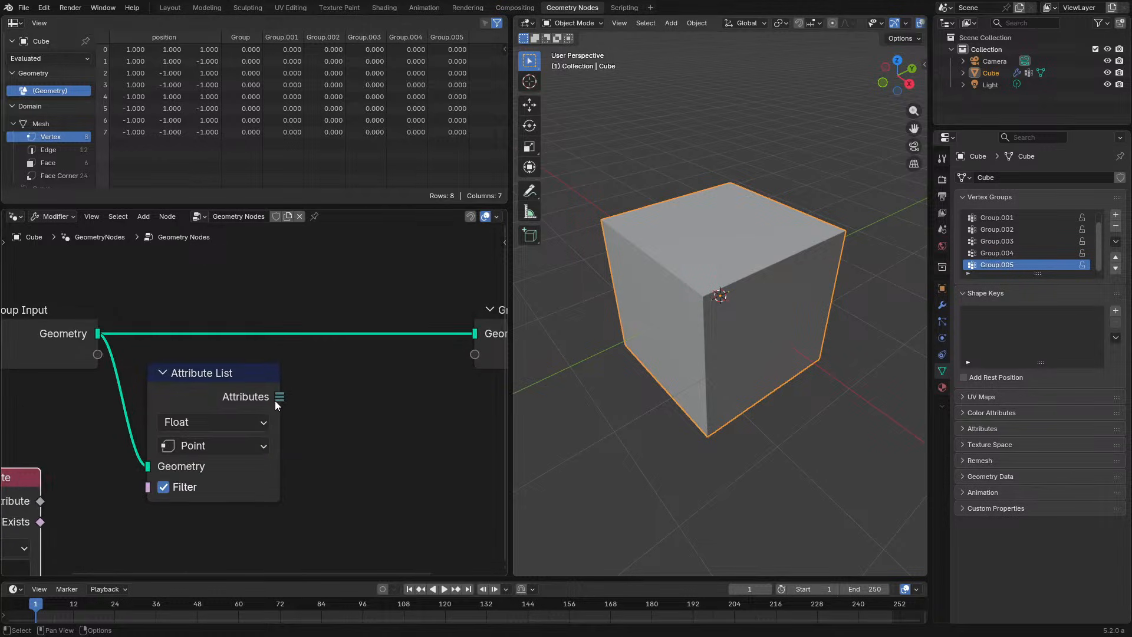
# Preview the Attribute List output through a Viewer node and move the input-side nodes away from the Viewer to make room.
pyautogui.keyDown('ctrl'); pyautogui.keyDown('shift'); pyautogui.click(275, 402); pyautogui.keyUp('shift'); pyautogui.keyUp('ctrl')
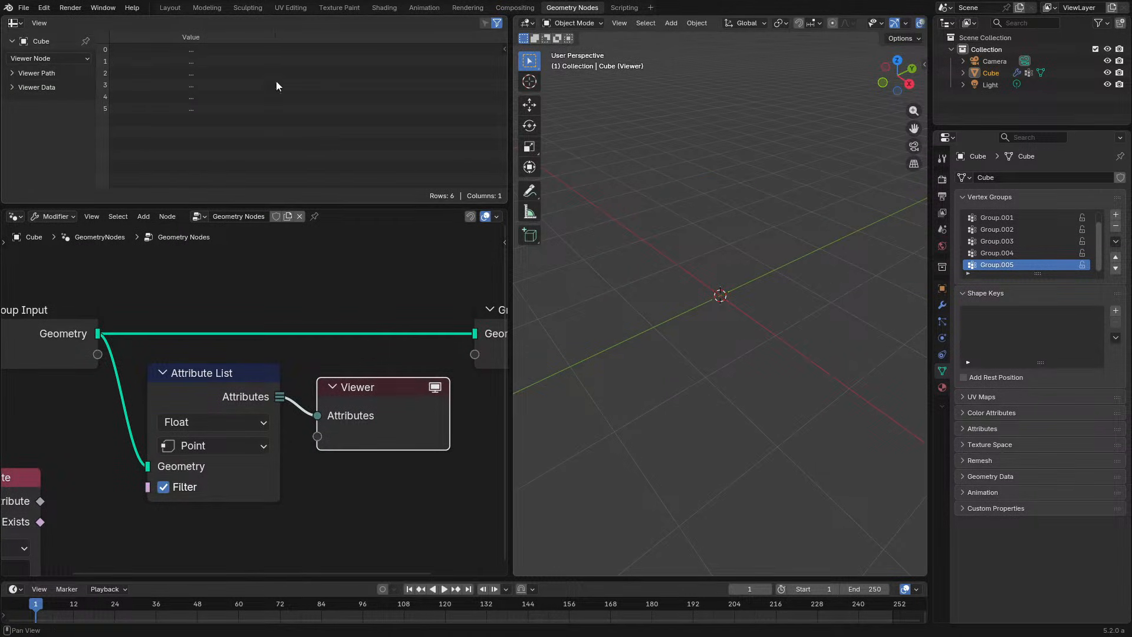
pyautogui.scroll(-2, 84, 303)
pyautogui.moveTo(93, 273); pyautogui.dragTo(348, 437)
pyautogui.press('g')
pyautogui.click(214, 473)
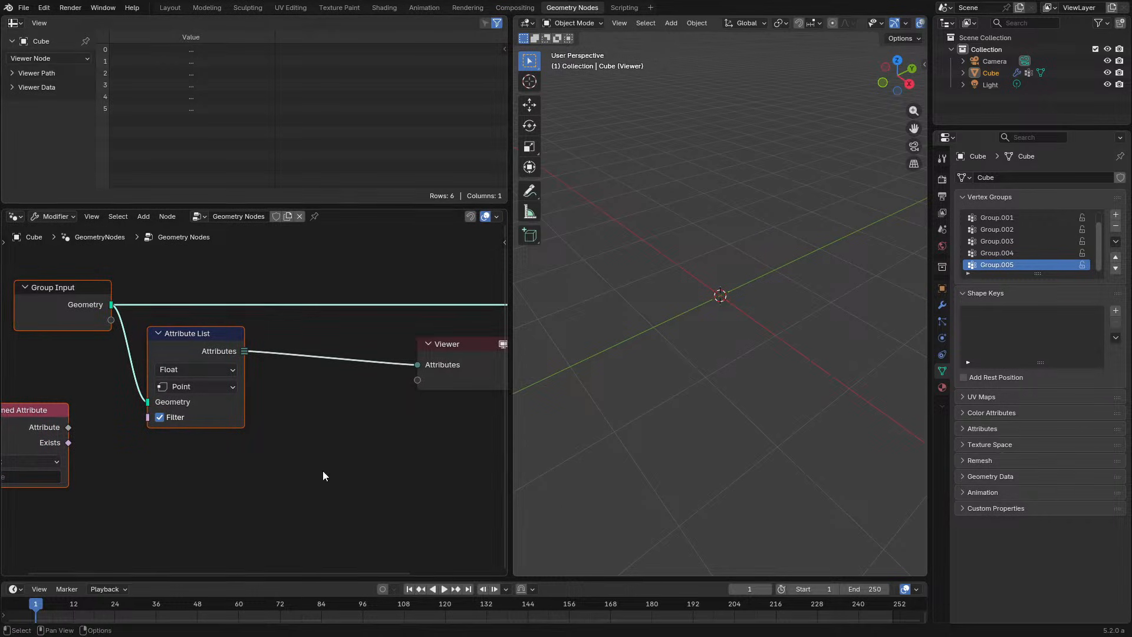
# Add a Get List Item node of type Bundle and insert it between the Attribute List and Viewer nodes.
pyautogui.scroll(2, 301, 392)
pyautogui.hotkey('shift', 'a')
pyautogui.click(282, 354)
pyautogui.write('get li')
pyautogui.press('Return')
pyautogui.click(282, 354)
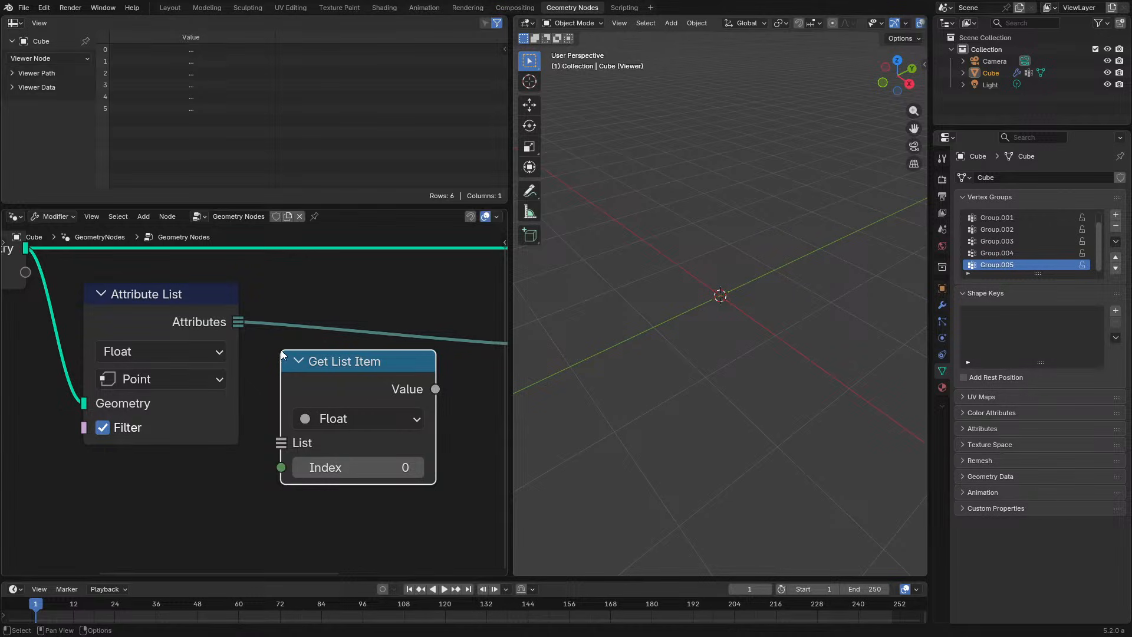
pyautogui.click(354, 418)
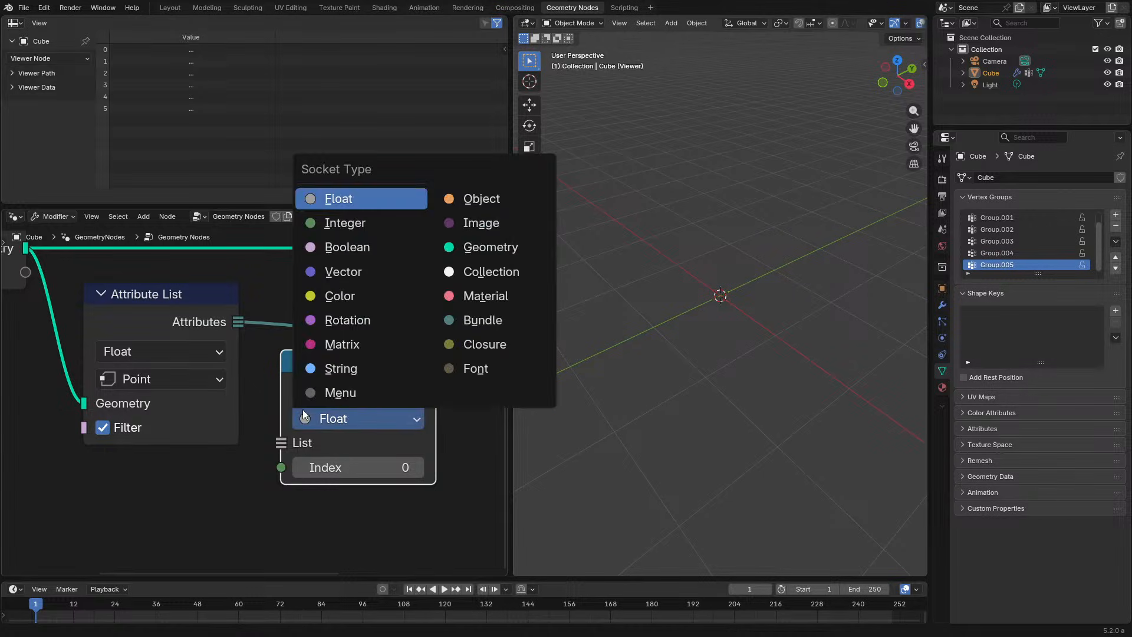
pyautogui.click(498, 319)
pyautogui.moveTo(385, 395); pyautogui.dragTo(377, 326)
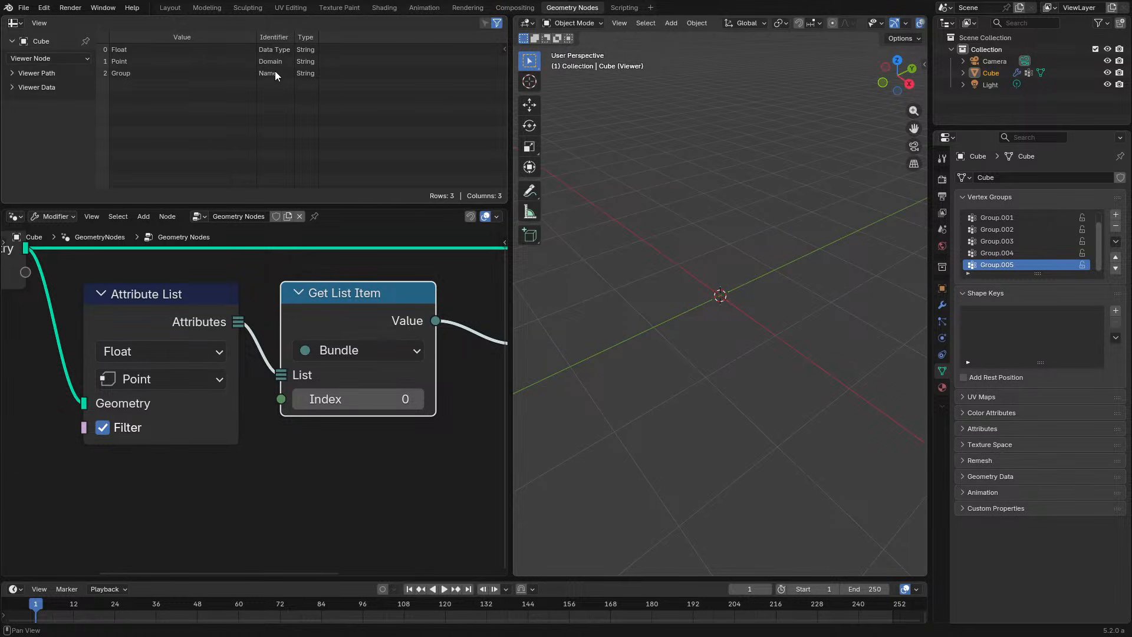
# Maximize the node editor, duplicate the Attribute List node and place the copy below the original.
pyautogui.click(158, 301)
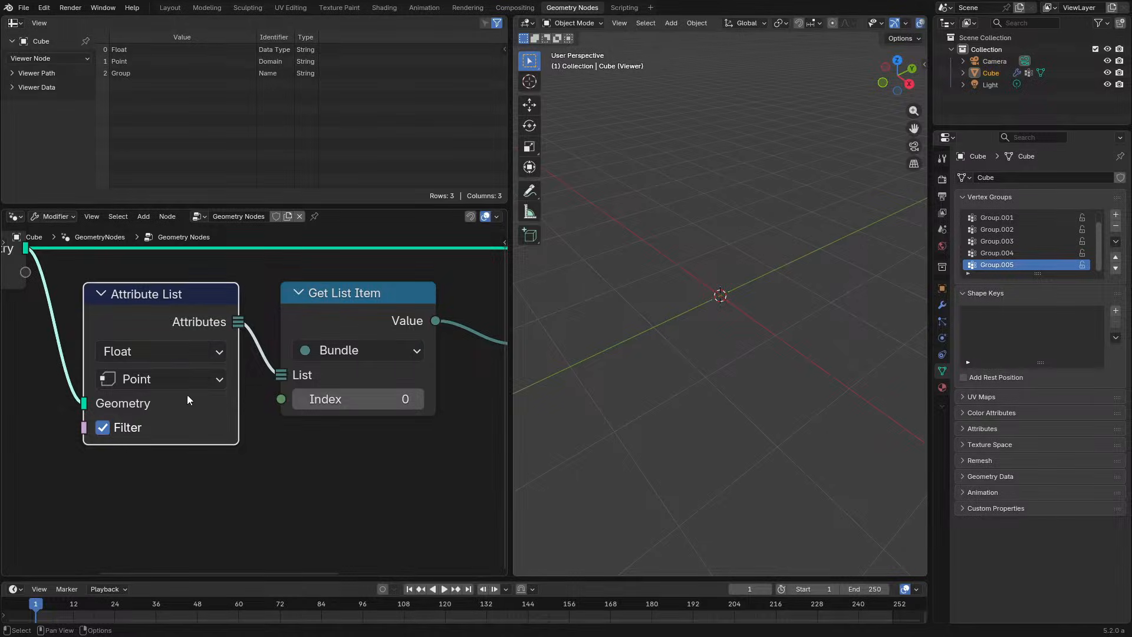
pyautogui.hotkey('ctrl', 'space')
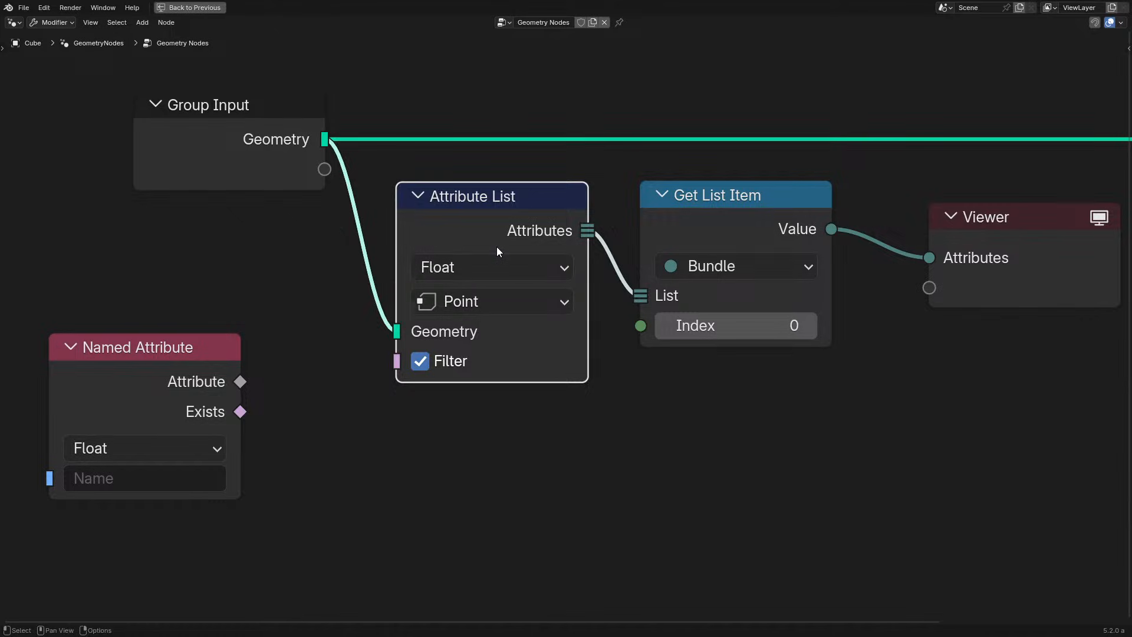
pyautogui.hotkey('shift', 'd')
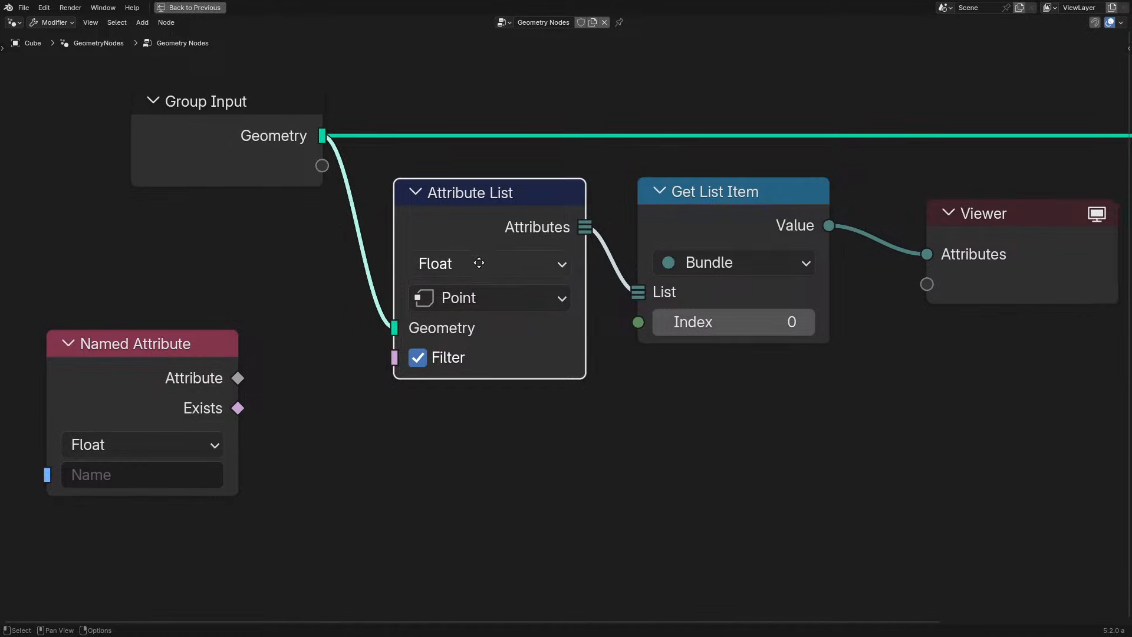
pyautogui.click(357, 455)
pyautogui.moveTo(356, 456); pyautogui.dragTo(421, 228, button='middle')
pyautogui.press('g')
pyautogui.click(423, 309)
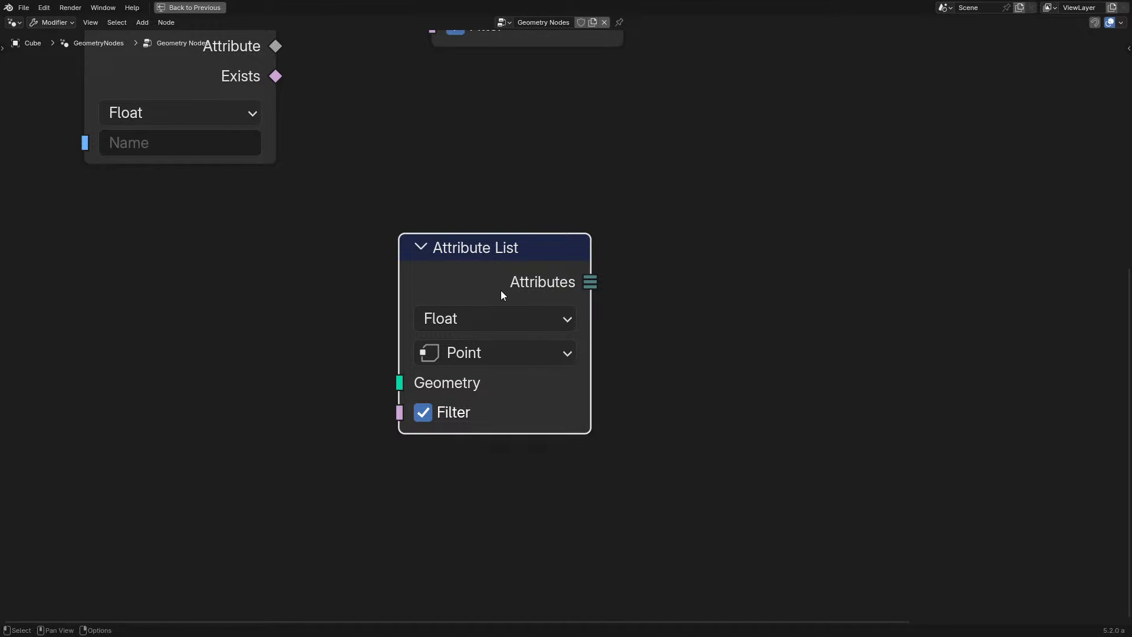
pyautogui.moveTo(505, 146); pyautogui.dragTo(291, 409, button='middle')
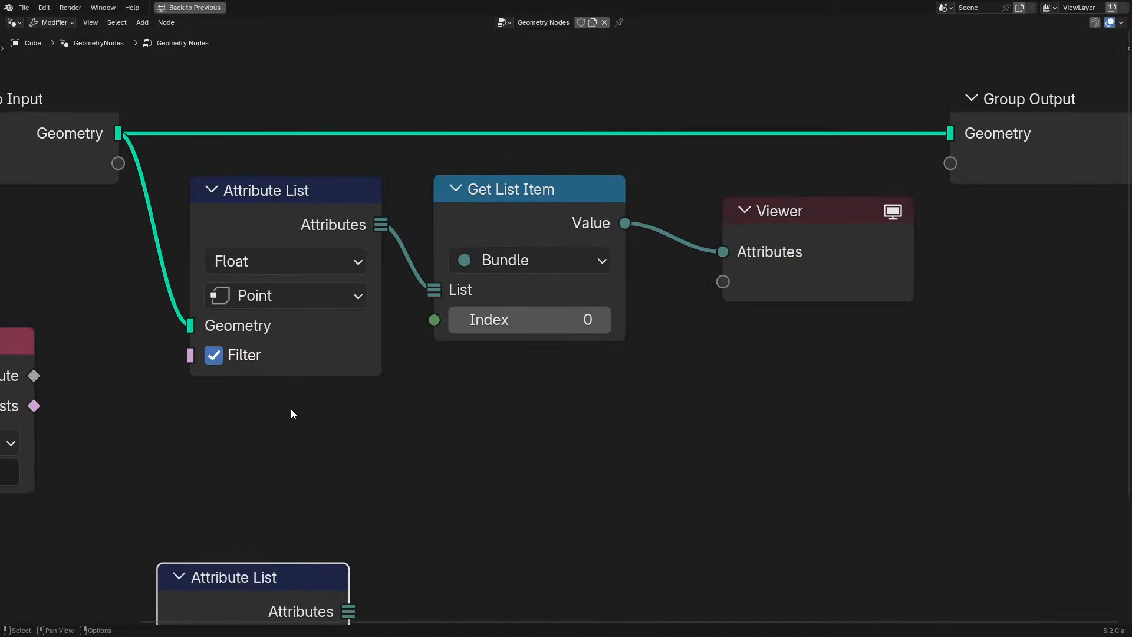
pyautogui.moveTo(362, 501); pyautogui.dragTo(423, 322, button='middle')
pyautogui.moveTo(339, 412); pyautogui.dragTo(365, 356)
pyautogui.moveTo(366, 328); pyautogui.dragTo(400, 245, button='middle')
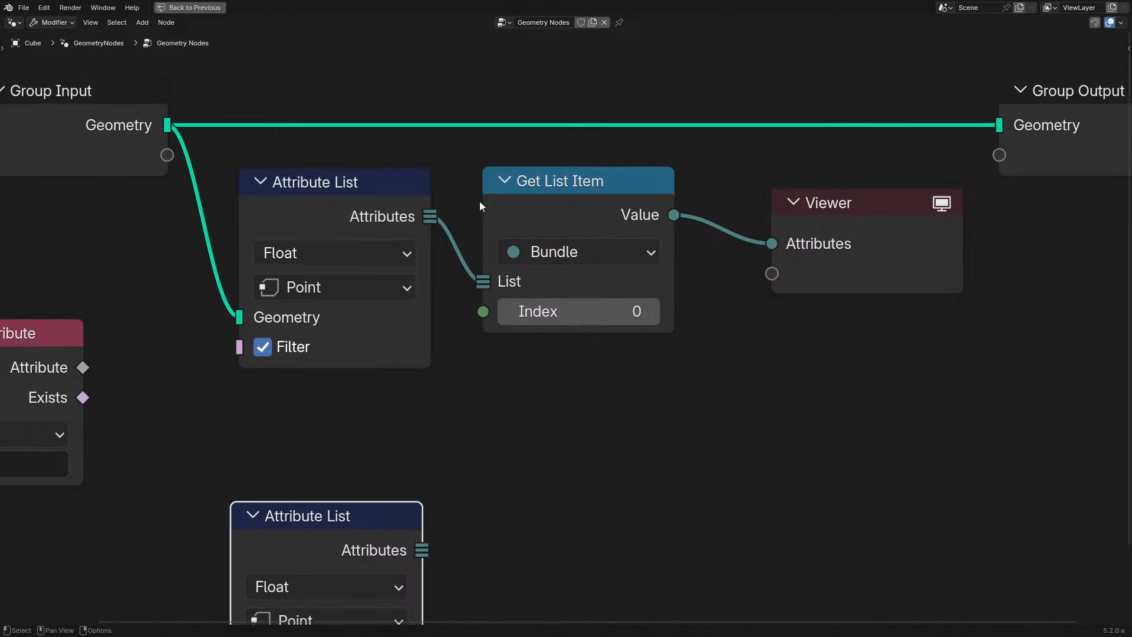
# Slightly reposition the Attribute List and Get List Item nodes and restore the split editor layout.
pyautogui.moveTo(380, 208)
pyautogui.mouseDown()
pyautogui.moveTo(373, 256)
pyautogui.moveTo(386, 224)
pyautogui.mouseUp()
pyautogui.click(587, 229)
pyautogui.moveTo(586, 225); pyautogui.dragTo(602, 209)
pyautogui.click(349, 204)
pyautogui.hotkey('ctrl', 'space')
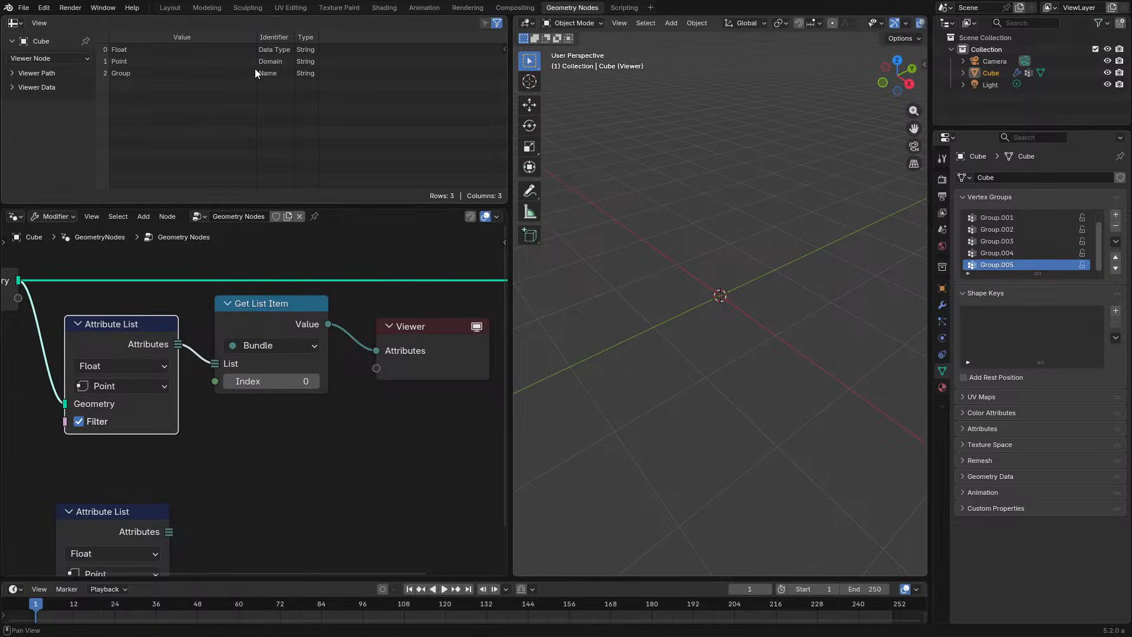
pyautogui.moveTo(253, 321); pyautogui.dragTo(250, 336)
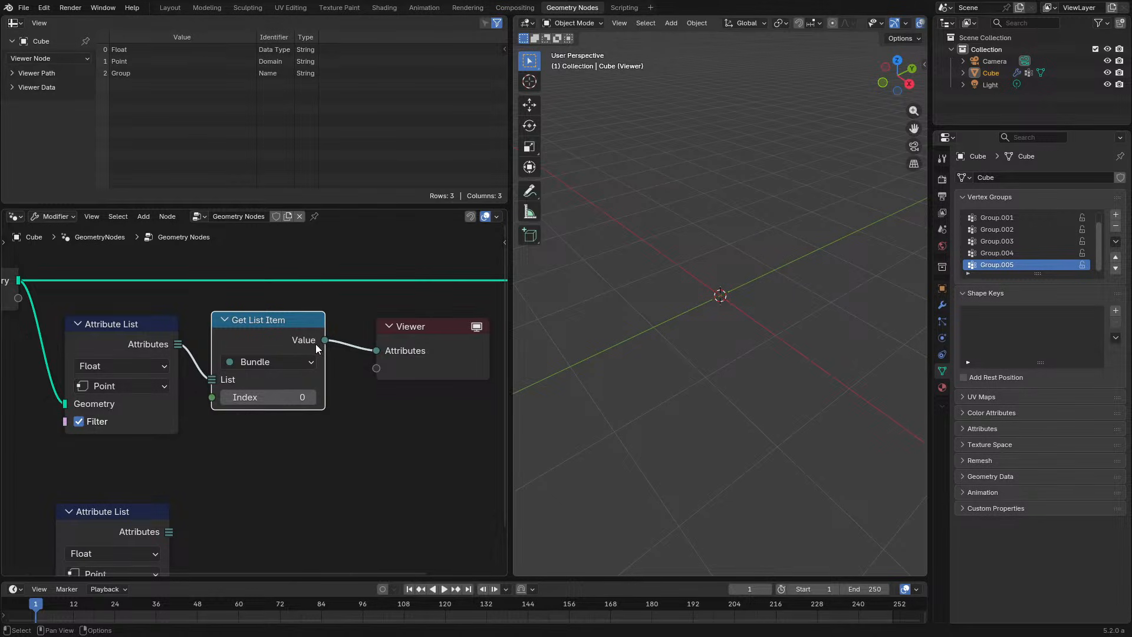
# Add a Separate Bundle node connected to the Get List Item node's Value output, placed below the Viewer.
pyautogui.moveTo(327, 341); pyautogui.dragTo(384, 468)
pyautogui.write('sepa')
pyautogui.press('Return')
pyautogui.click(385, 411)
pyautogui.scroll(-3, 403, 433)
pyautogui.scroll(1, 373, 424)
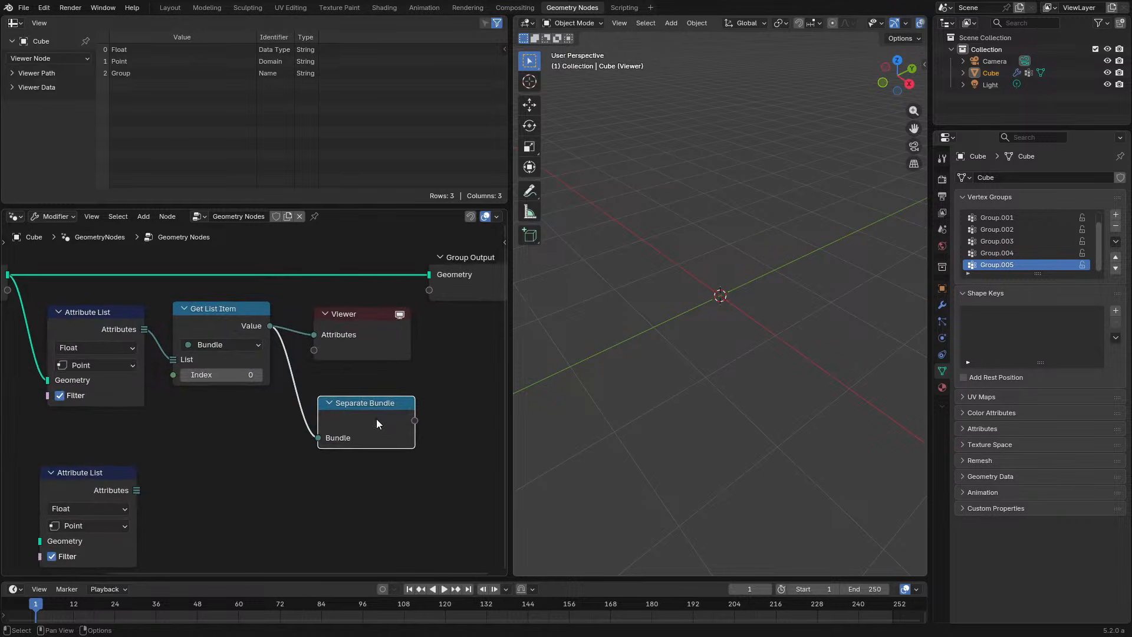
# Try to sync the Separate Bundle node's items with the connected bundle's signature.
pyautogui.press('n')
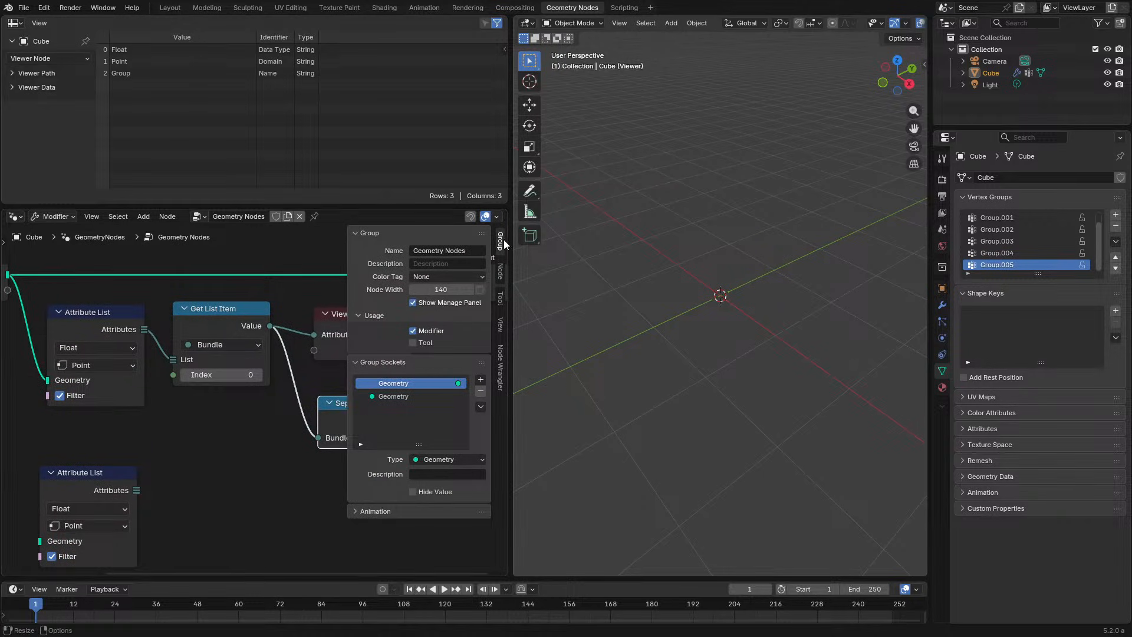
pyautogui.click(500, 272)
pyautogui.click(426, 376)
pyautogui.press('n')
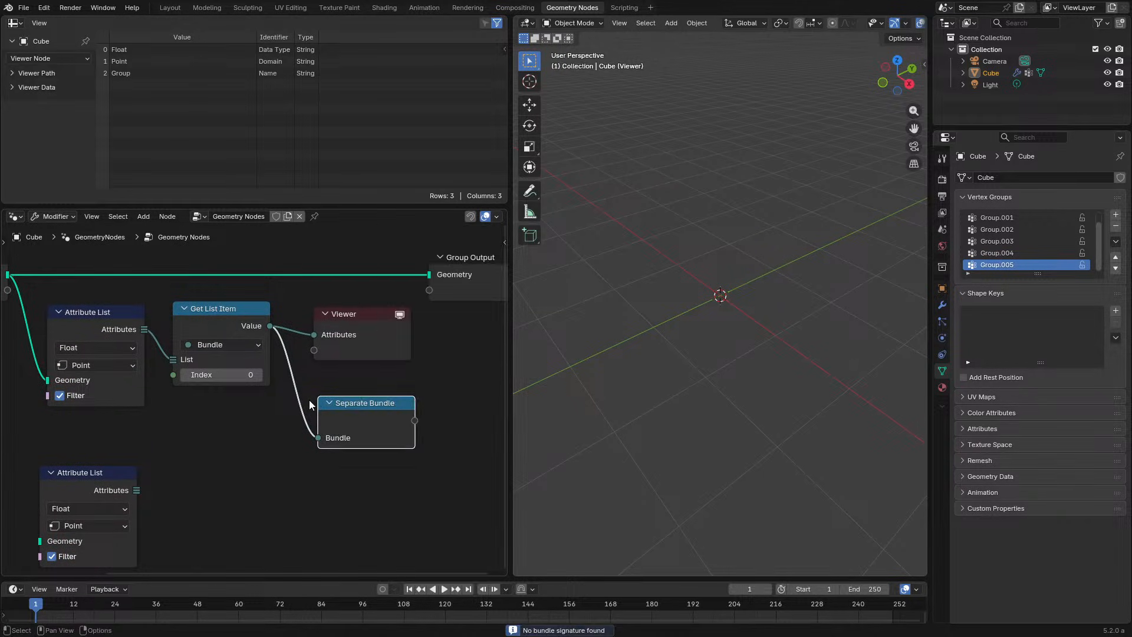
pyautogui.moveTo(360, 411); pyautogui.dragTo(343, 389)
pyautogui.moveTo(81, 304); pyautogui.dragTo(81, 299)
pyautogui.click(198, 324)
pyautogui.click(91, 330)
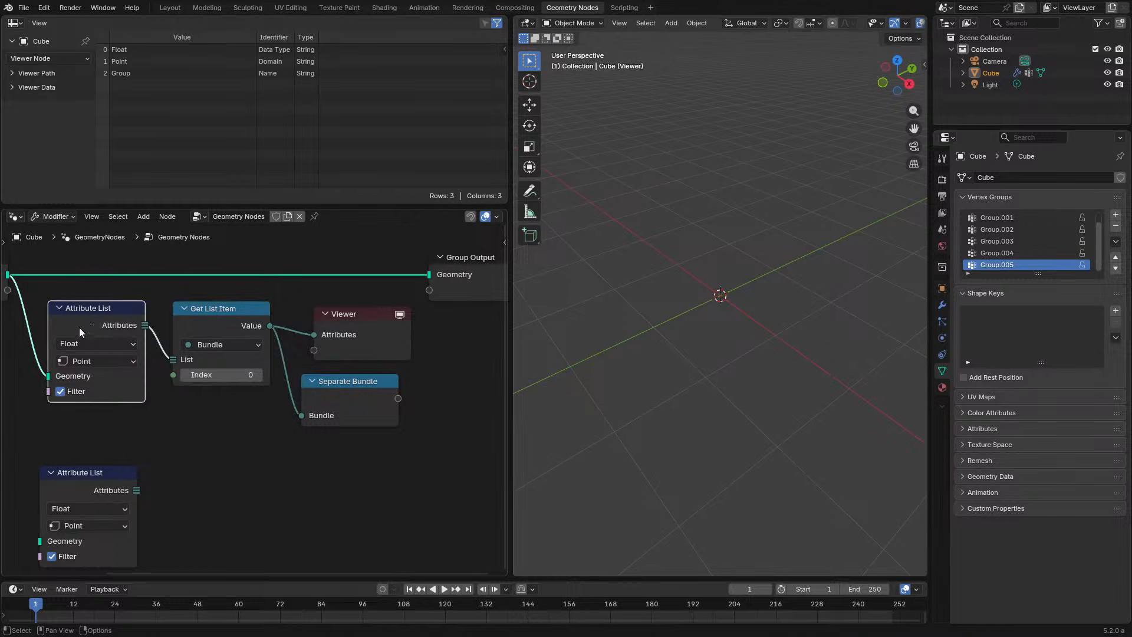
pyautogui.moveTo(79, 317); pyautogui.dragTo(159, 332, button='middle')
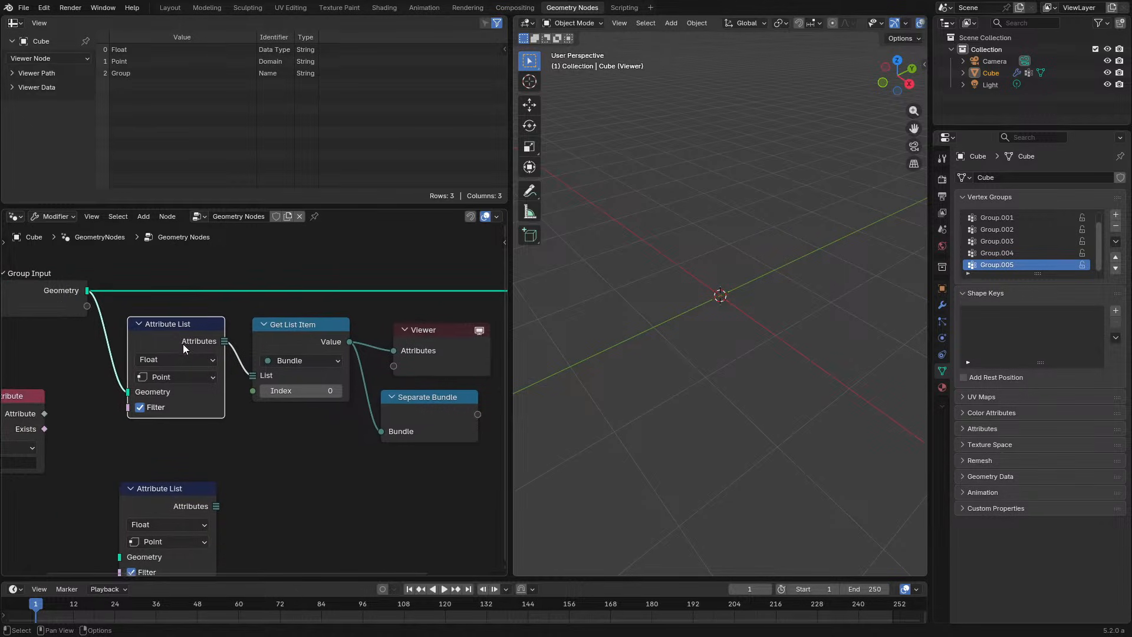
pyautogui.moveTo(190, 342)
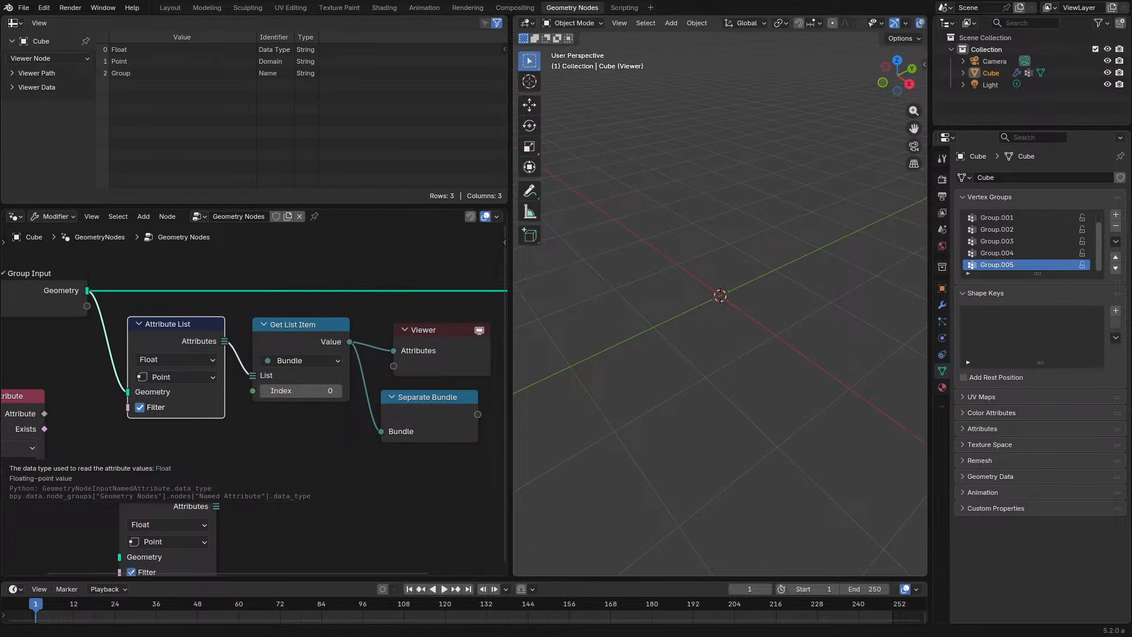
# Add a Get Bundle Item node below Separate Bundle and connect the Get List Item value to its Bundle input.
pyautogui.click(409, 416)
pyautogui.moveTo(326, 457); pyautogui.dragTo(258, 448, button='middle')
pyautogui.hotkey('shift', 'a')
pyautogui.click(266, 358)
pyautogui.write('get b')
pyautogui.press('Return')
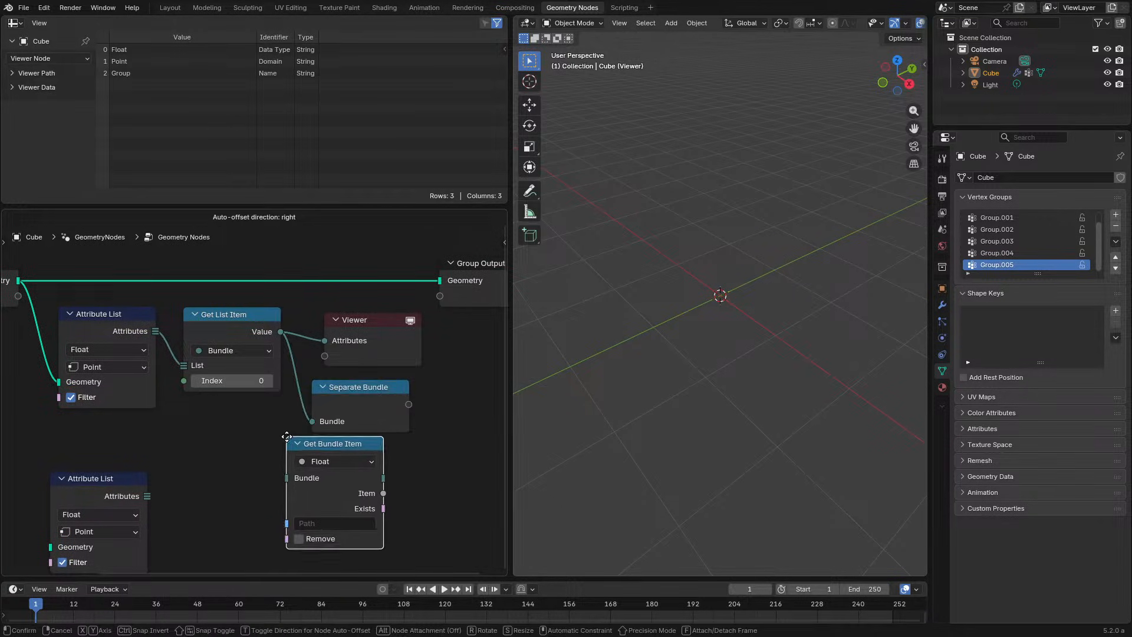
pyautogui.click(297, 454)
pyautogui.moveTo(280, 335); pyautogui.dragTo(347, 491)
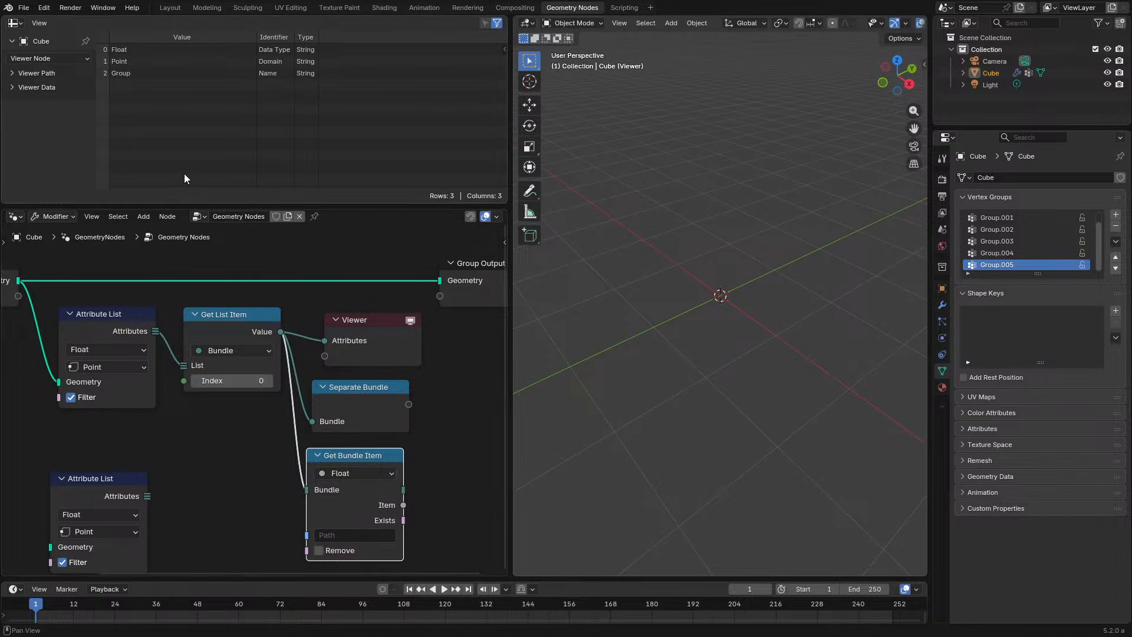
# Enter DOmain as the Get Bundle Item path and preview the node's Item output in the Viewer.
pyautogui.click(355, 536)
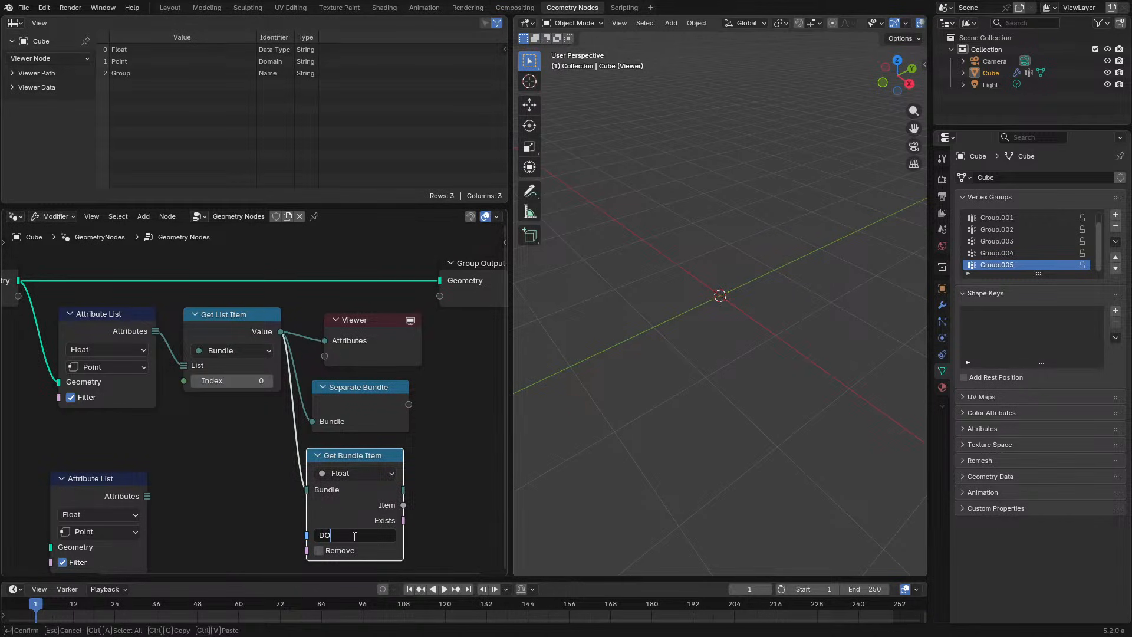
pyautogui.press('Return')
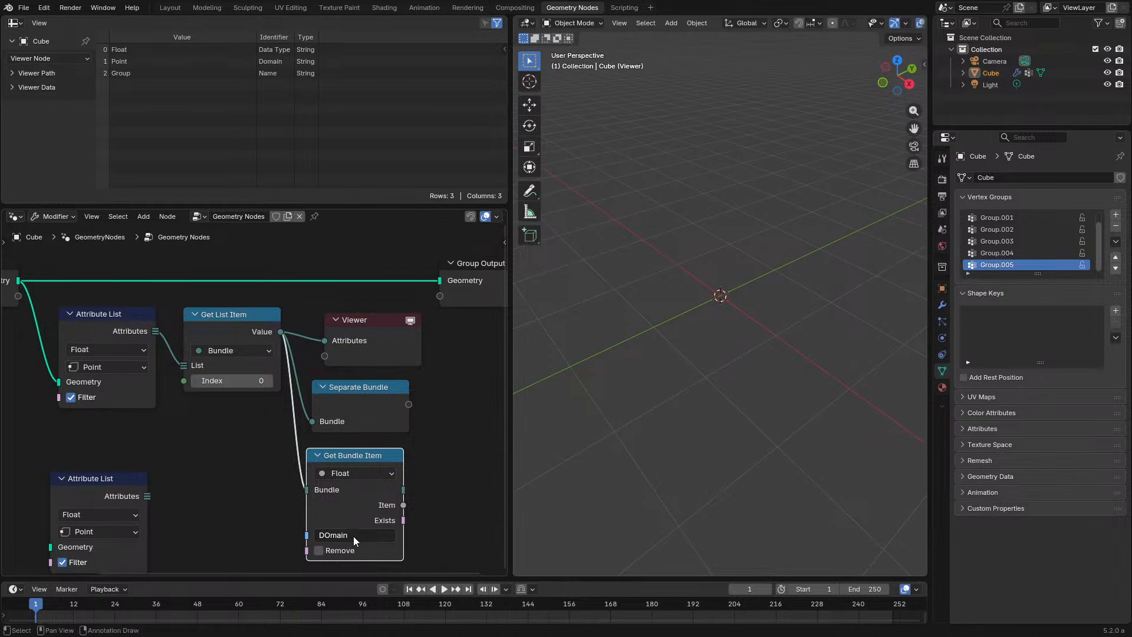
pyautogui.keyDown('ctrl'); pyautogui.keyDown('shift'); pyautogui.click(406, 510); pyautogui.keyUp('shift'); pyautogui.keyUp('ctrl')
pyautogui.moveTo(374, 455); pyautogui.dragTo(300, 384, button='middle')
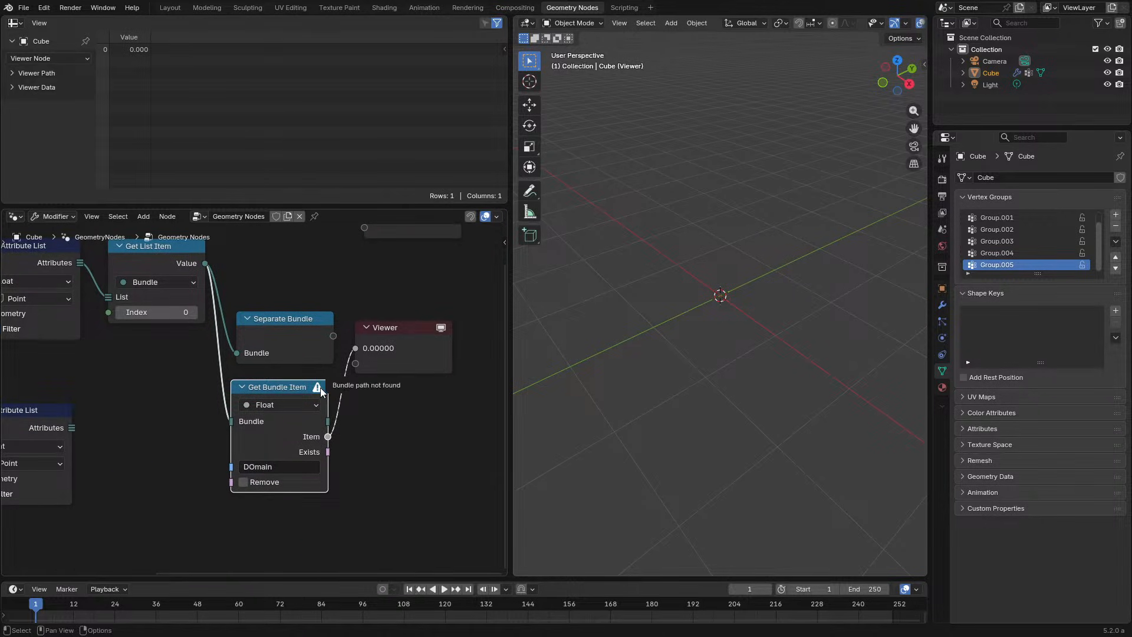
# Delete the Separate Bundle node and correct the Get Bundle Item path to Domain.
pyautogui.click(298, 355)
pyautogui.hotkey('ctrl', 'x')
pyautogui.click(260, 467)
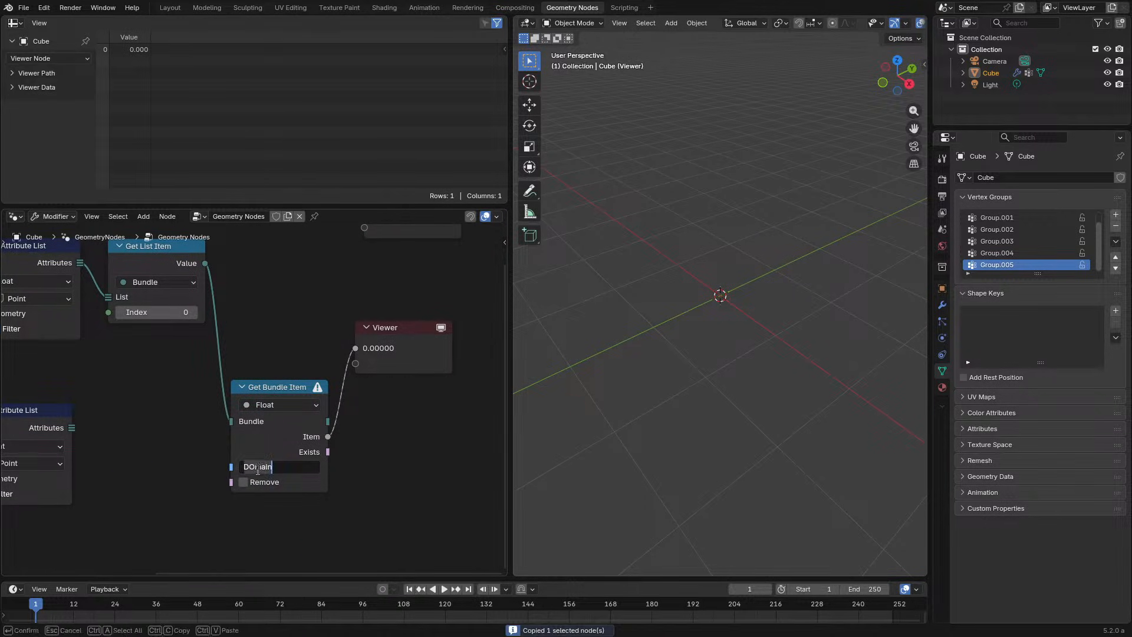
pyautogui.press('Delete')
pyautogui.write('o')
pyautogui.press('Return')
# Move the Get Bundle Item node up beside the Viewer and set its data type to String.
pyautogui.moveTo(268, 426); pyautogui.dragTo(268, 330)
pyautogui.moveTo(318, 291)
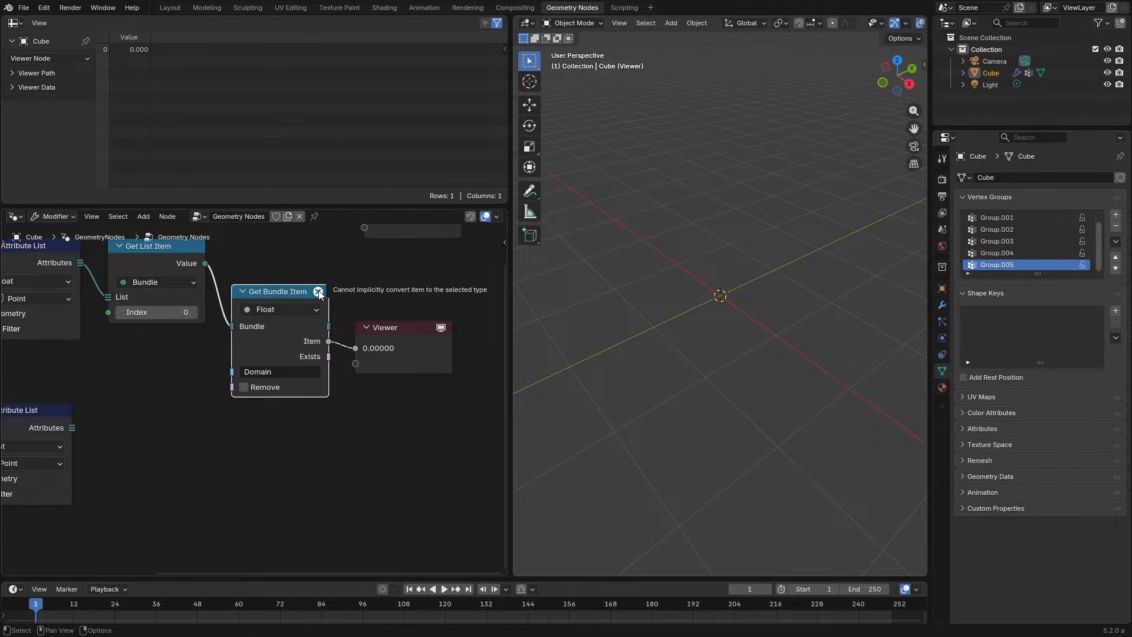
pyautogui.click(297, 313)
pyautogui.click(278, 458)
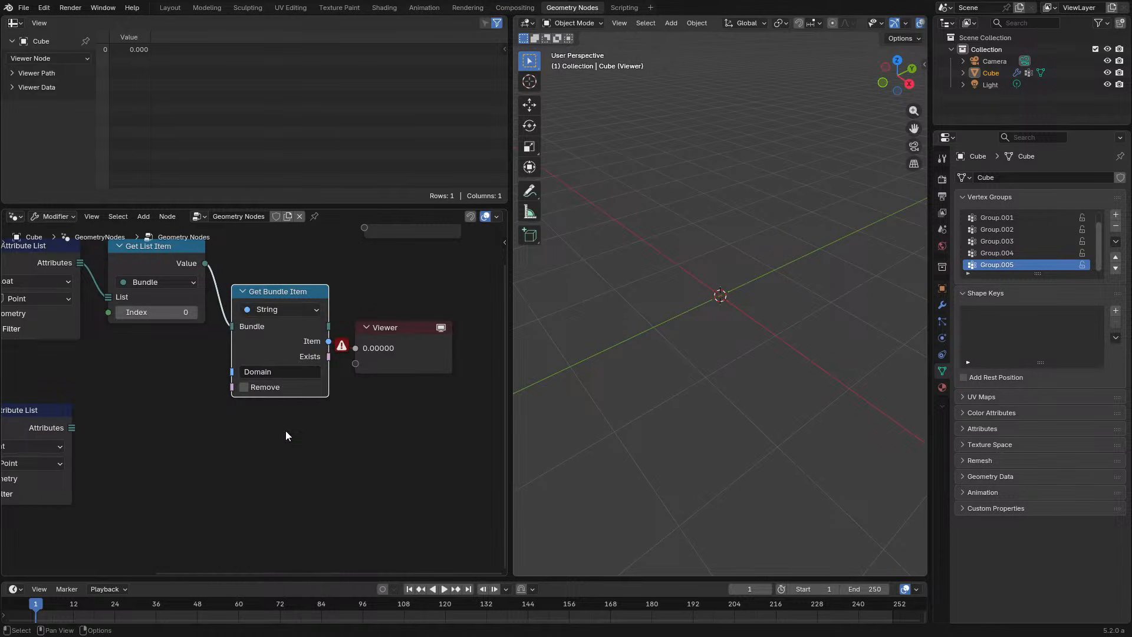
# Preview the Get Bundle Item node's string Item output in the Viewer.
pyautogui.keyDown('ctrl'); pyautogui.keyDown('shift'); pyautogui.click(330, 342); pyautogui.keyUp('shift'); pyautogui.keyUp('ctrl')
pyautogui.keyDown('ctrl'); pyautogui.keyDown('shift'); pyautogui.click(330, 343); pyautogui.keyUp('shift'); pyautogui.keyUp('ctrl')
pyautogui.scroll(2, 308, 319)
pyautogui.moveTo(307, 319)
pyautogui.mouseDown(button='middle')
pyautogui.moveTo(317, 306)
pyautogui.moveTo(300, 337)
pyautogui.mouseUp(button='middle')
pyautogui.moveTo(160, 350); pyautogui.dragTo(273, 370, button='middle')
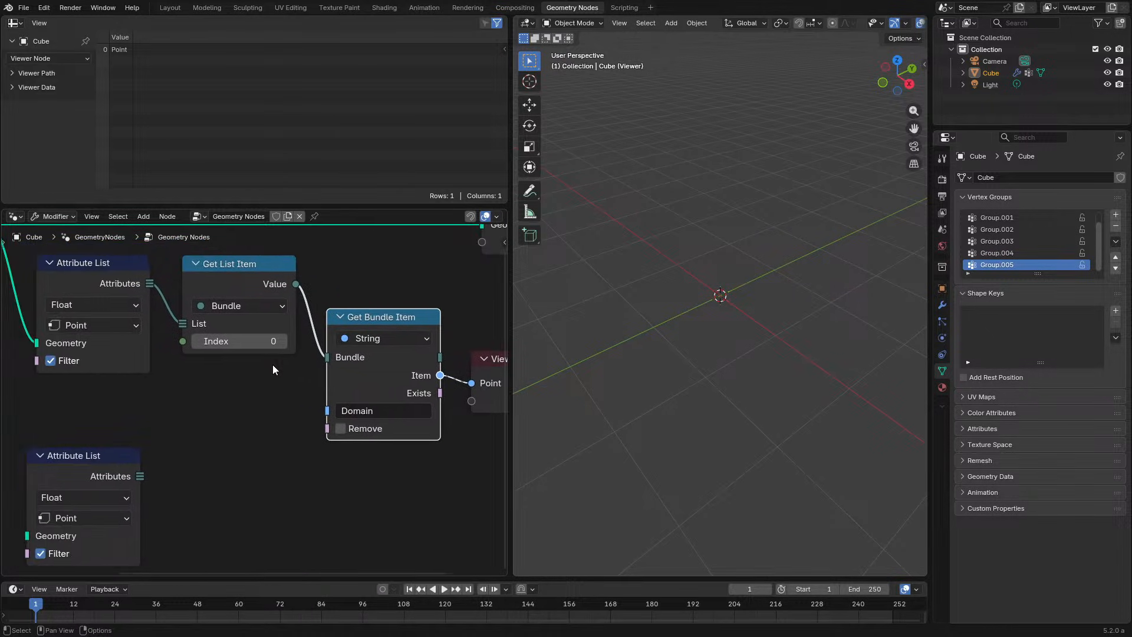
# Set the connected Attribute List node to the Face Corner domain and the 2D Vector data type.
pyautogui.click(118, 325)
pyautogui.click(109, 305)
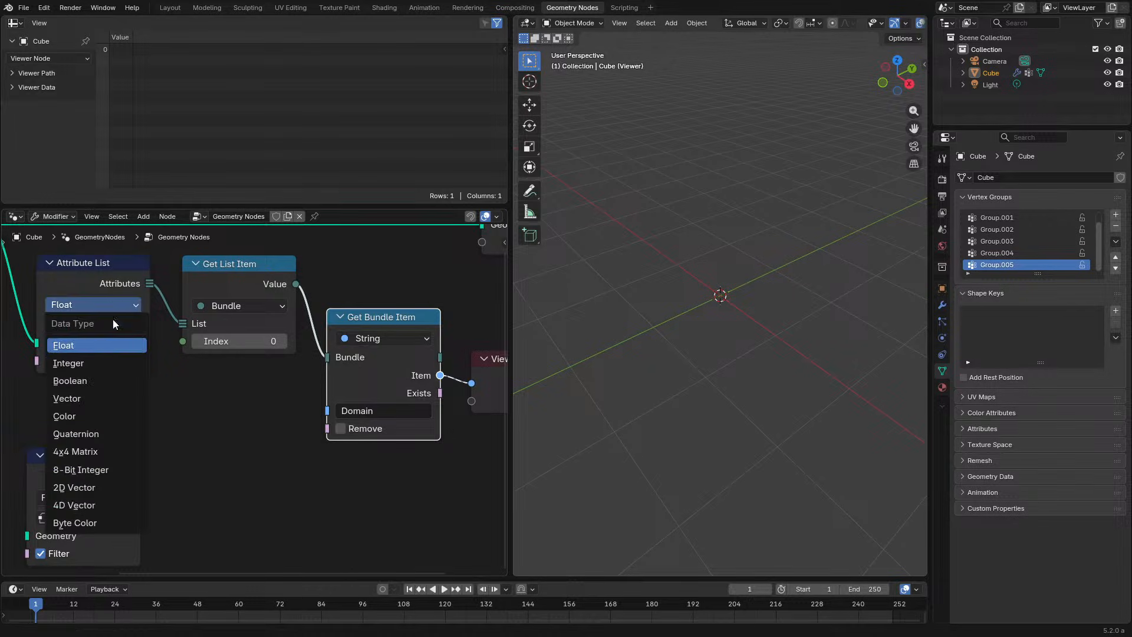
pyautogui.click(84, 491)
pyautogui.moveTo(238, 281); pyautogui.dragTo(242, 321, button='middle')
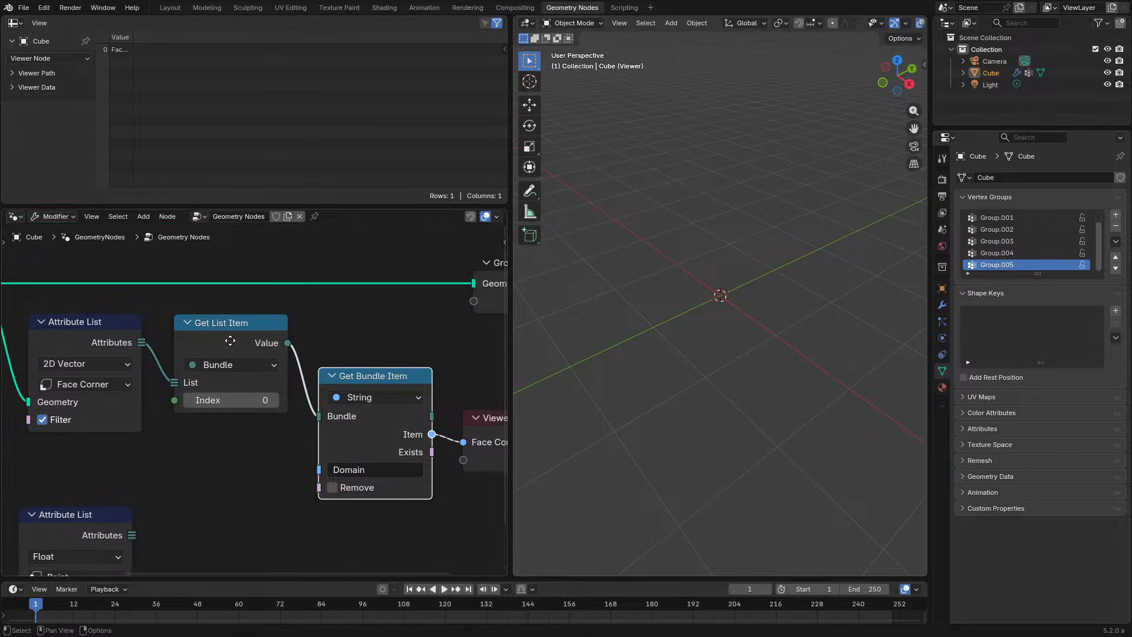
# Enlarge the node editor and arrange the Attribute List, Get List Item and Get Bundle Item nodes in a roughly level row.
pyautogui.hotkey('ctrl', 'space')
pyautogui.moveTo(321, 243)
pyautogui.mouseDown()
pyautogui.moveTo(302, 256)
pyautogui.moveTo(315, 236)
pyautogui.moveTo(313, 269)
pyautogui.moveTo(326, 258)
pyautogui.mouseUp()
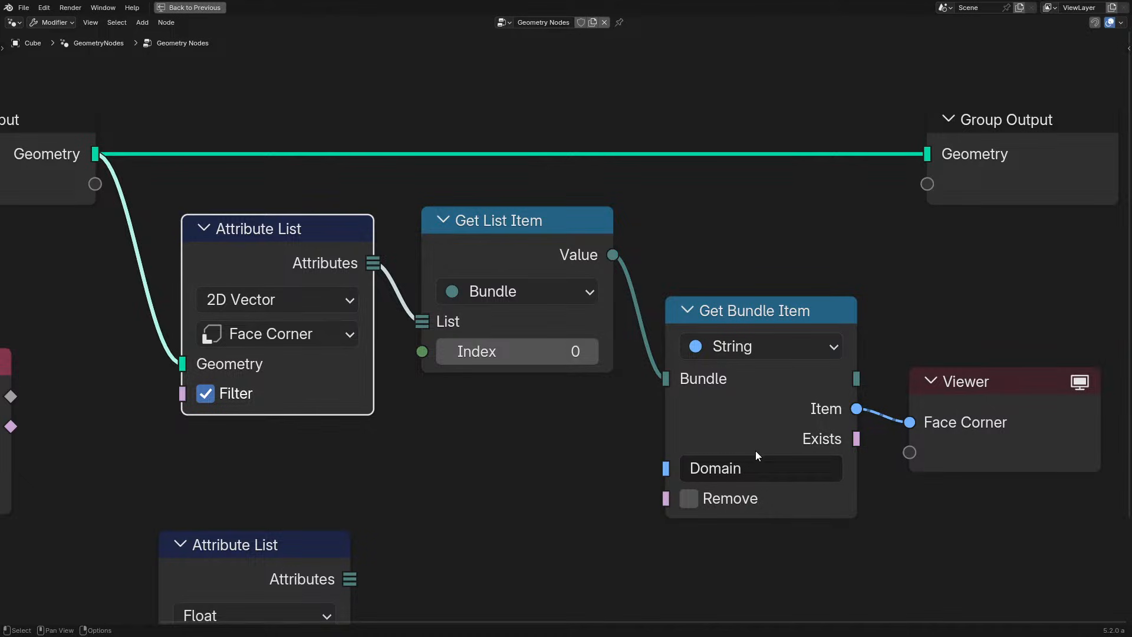
pyautogui.moveTo(475, 468); pyautogui.dragTo(722, 236)
pyautogui.press('g')
pyautogui.click(710, 256)
pyautogui.click(727, 334)
pyautogui.moveTo(727, 334); pyautogui.dragTo(721, 249)
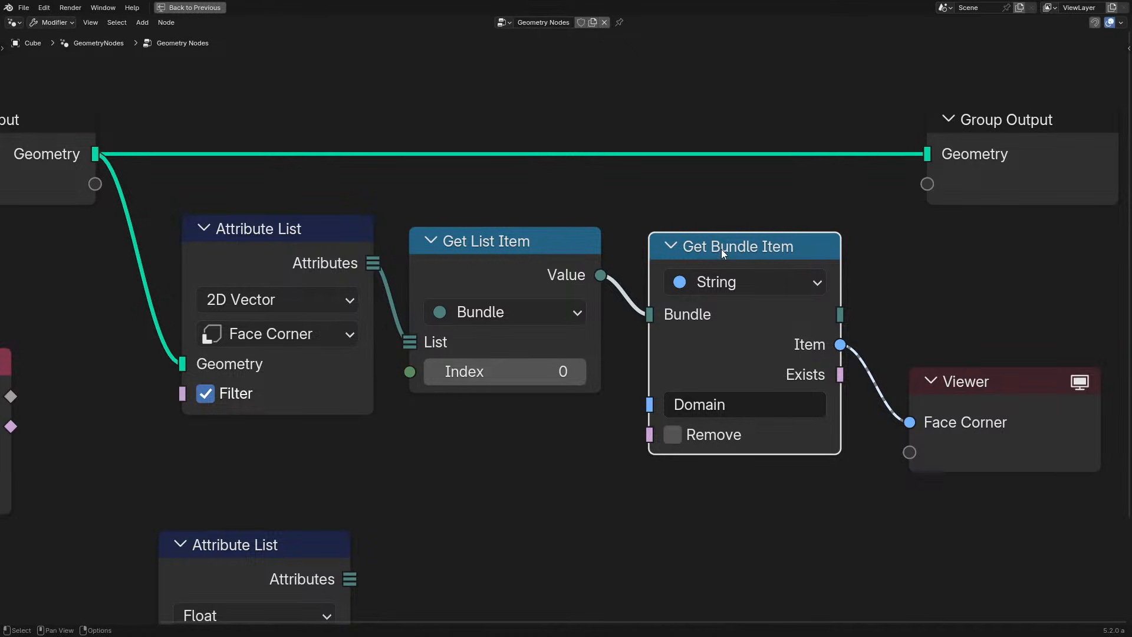
pyautogui.moveTo(206, 232); pyautogui.dragTo(176, 236)
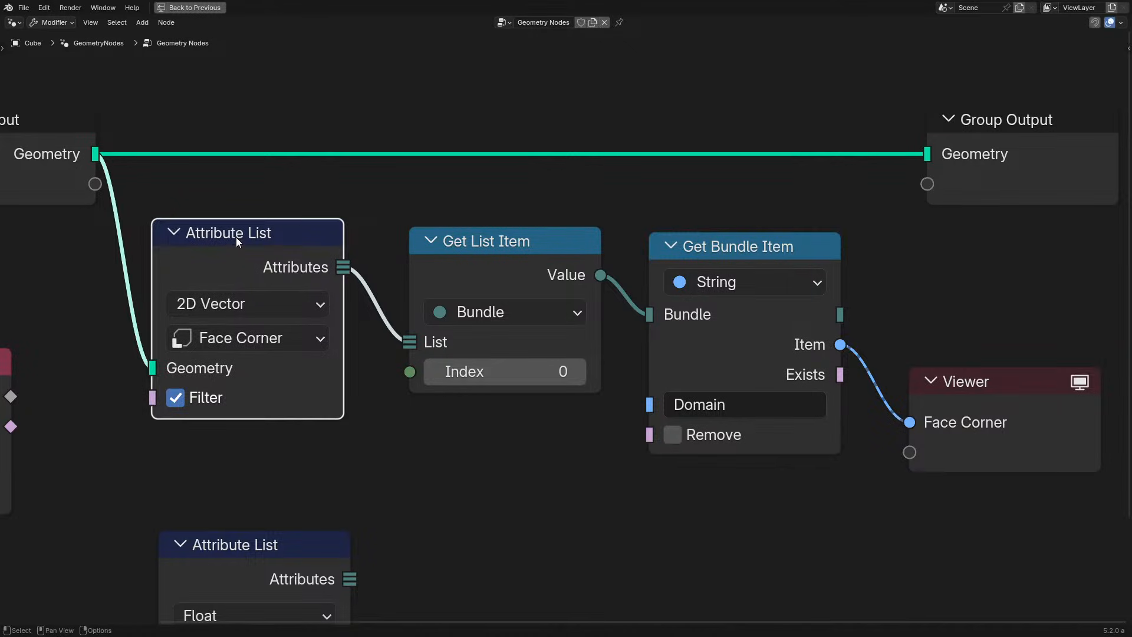
pyautogui.moveTo(238, 177); pyautogui.dragTo(745, 359)
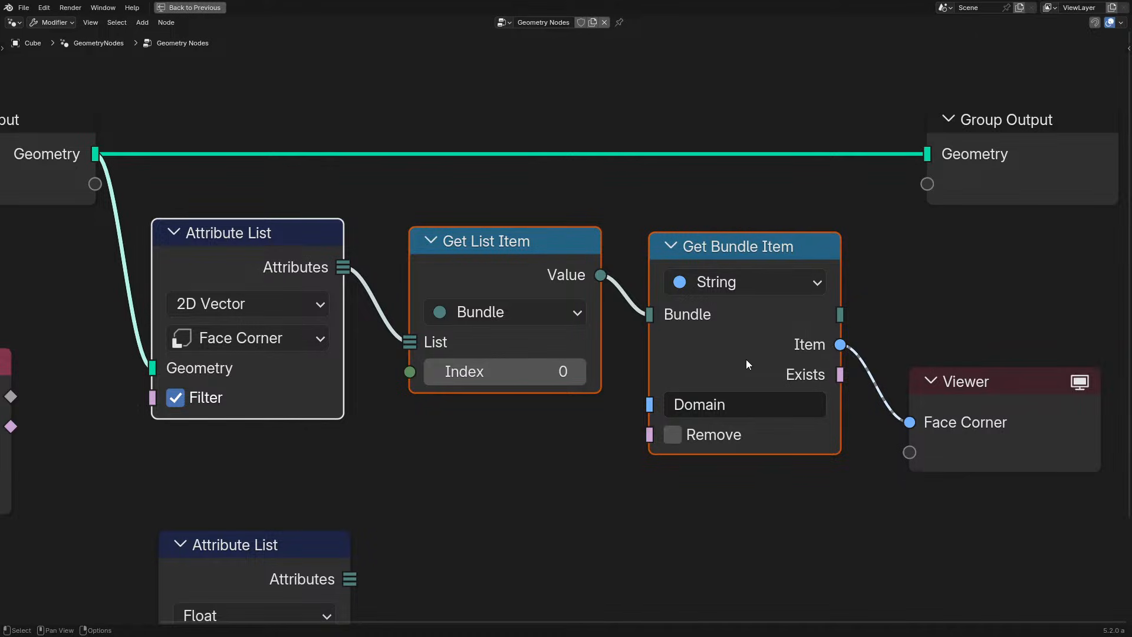
pyautogui.click(579, 427)
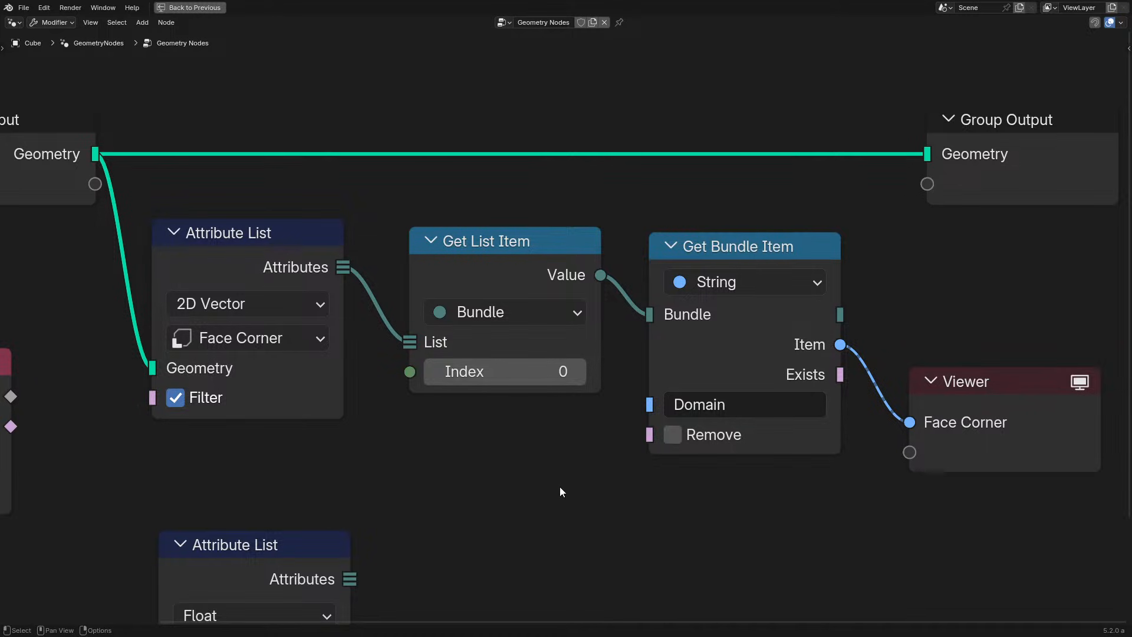
pyautogui.hotkey('ctrl', 'space')
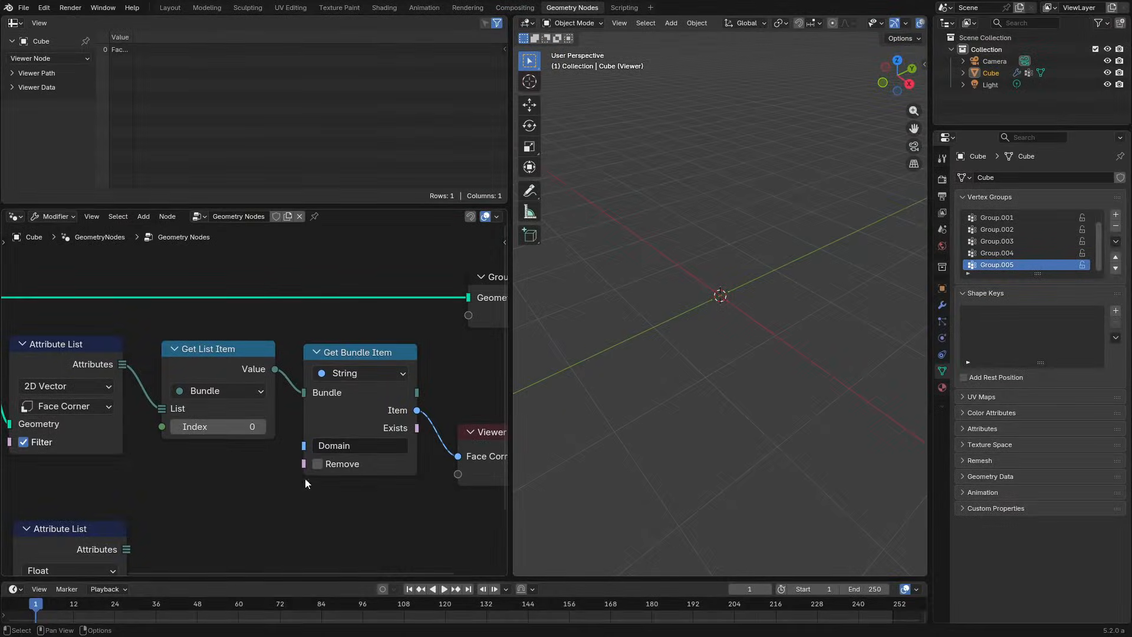
pyautogui.press('space')
pyautogui.press('space')
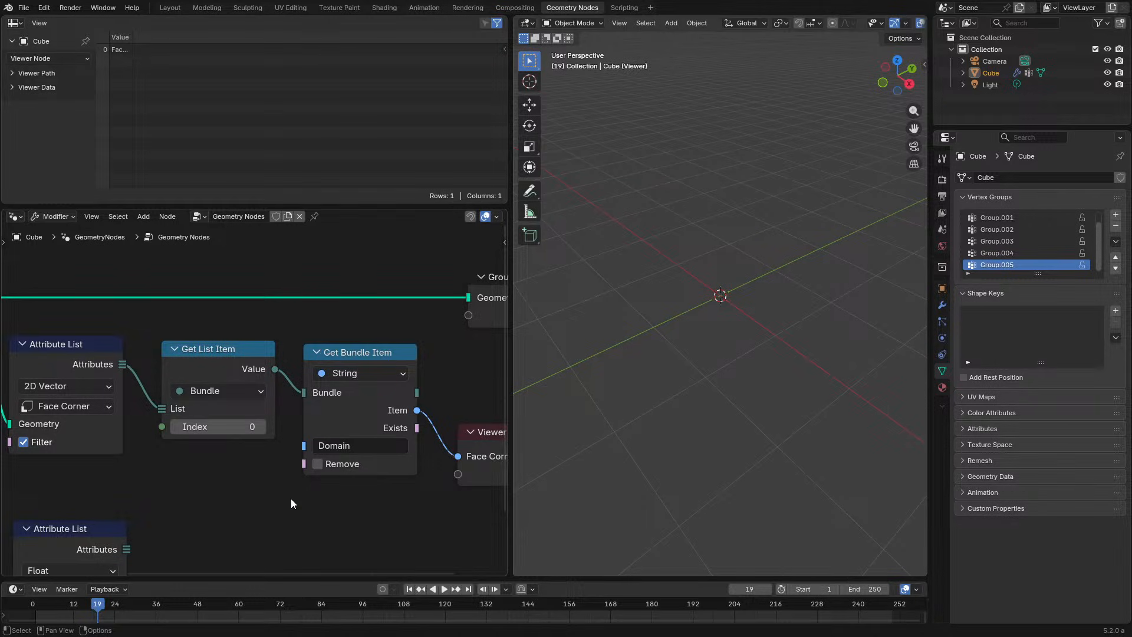
# Turn on node snapping and align the Attribute List, Get List Item and Get Bundle Item nodes at the same height.
pyautogui.moveTo(64, 355)
pyautogui.mouseDown()
pyautogui.moveTo(74, 365)
pyautogui.moveTo(75, 353)
pyautogui.mouseUp()
pyautogui.hotkey('shift', 'Tab')
pyautogui.moveTo(202, 351); pyautogui.dragTo(200, 344)
pyautogui.moveTo(351, 399); pyautogui.dragTo(354, 389)
pyautogui.click(227, 469)
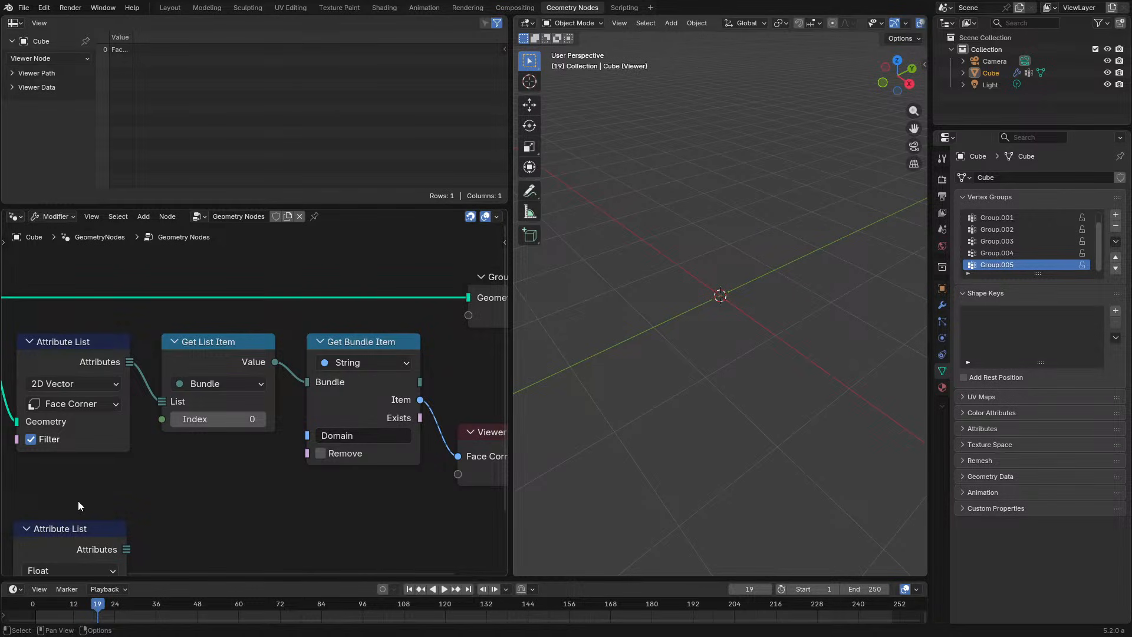
pyautogui.click(62, 547)
pyautogui.moveTo(68, 487); pyautogui.dragTo(134, 430, button='middle')
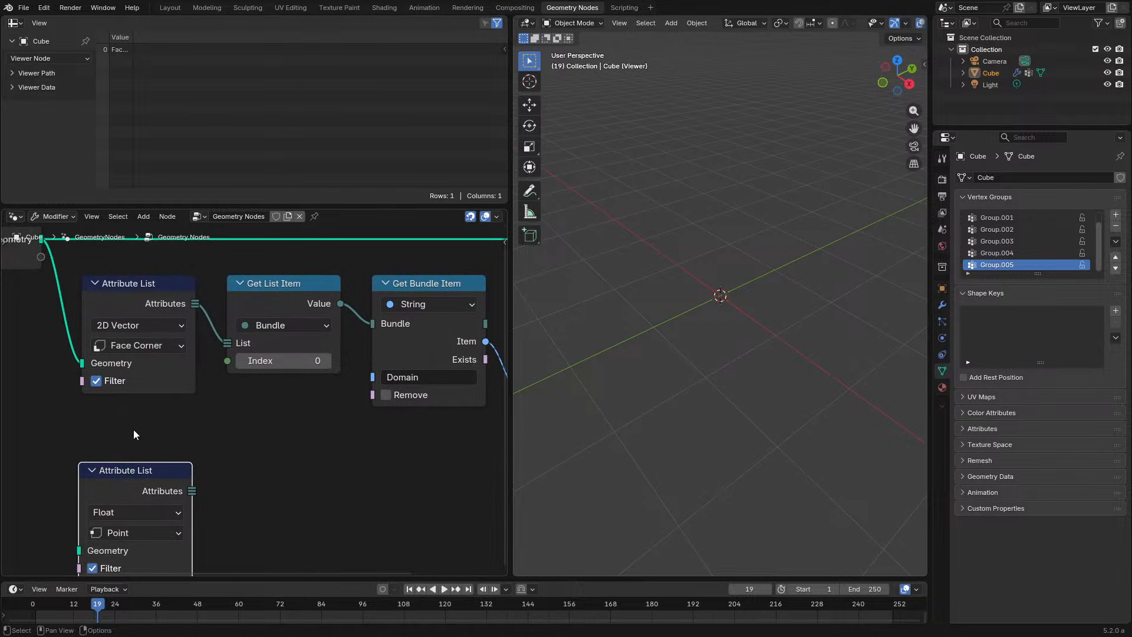
pyautogui.hotkey('ctrl', 'space')
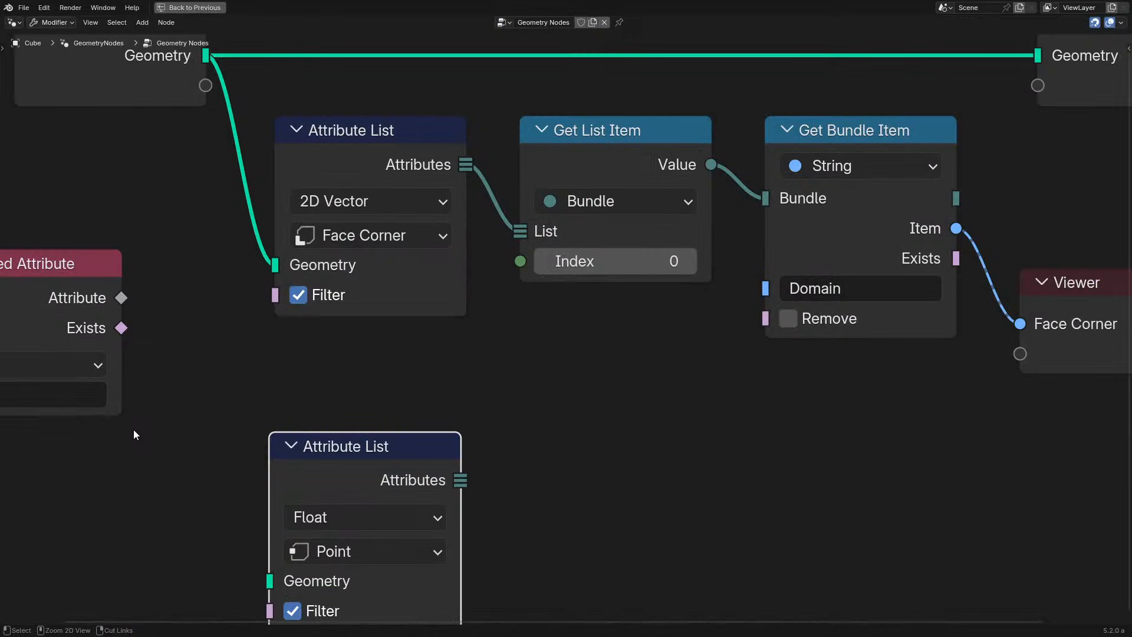
pyautogui.moveTo(358, 161)
pyautogui.mouseDown()
pyautogui.moveTo(326, 255)
pyautogui.moveTo(353, 172)
pyautogui.mouseUp()
pyautogui.moveTo(328, 278); pyautogui.dragTo(310, 382, button='middle')
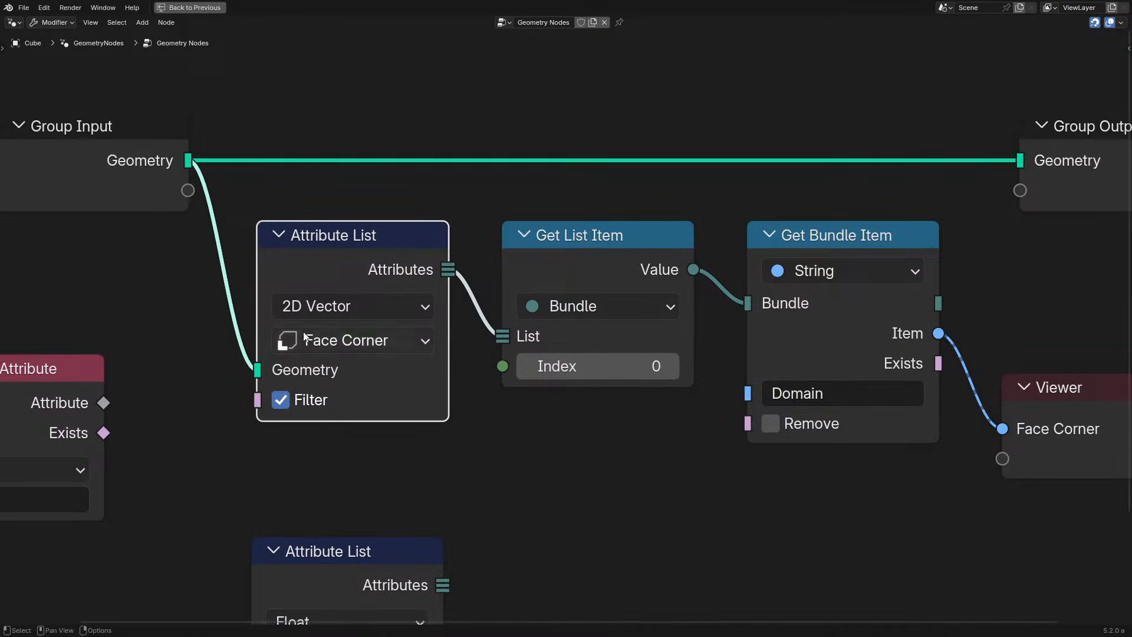
pyautogui.hotkey('ctrl', 'space')
pyautogui.scroll(-2, 278, 327)
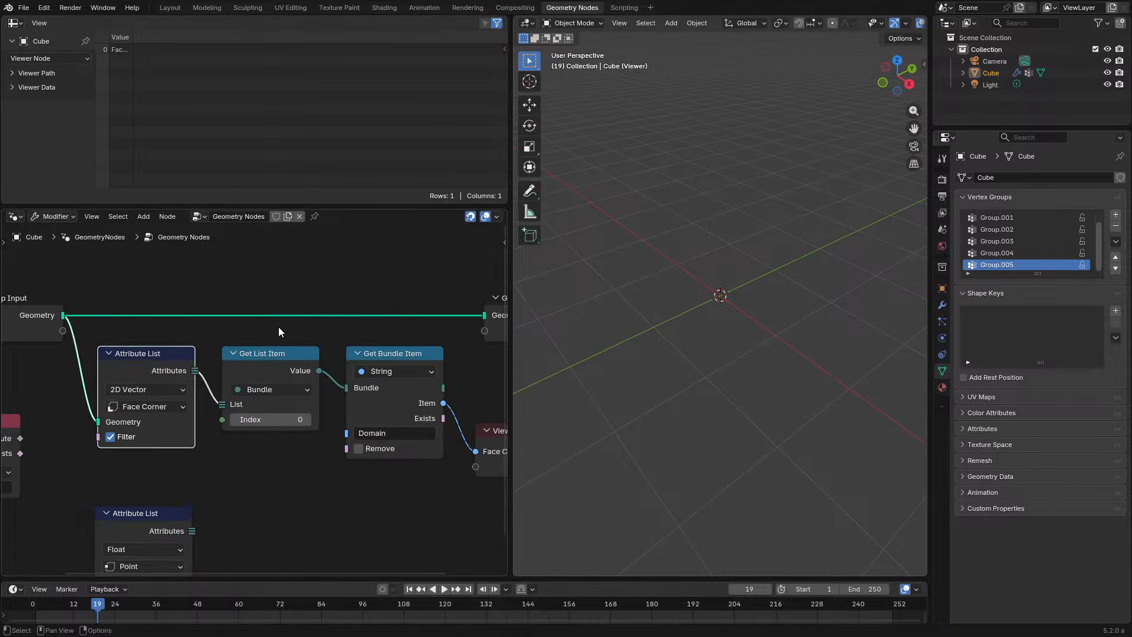
# Move the connected Attribute List node farther from the Get List Item node to widen the gap between them.
pyautogui.hotkey('ctrl', 'space')
pyautogui.moveTo(162, 205); pyautogui.dragTo(59, 205)
pyautogui.click(374, 266)
pyautogui.moveTo(374, 265); pyautogui.dragTo(282, 265)
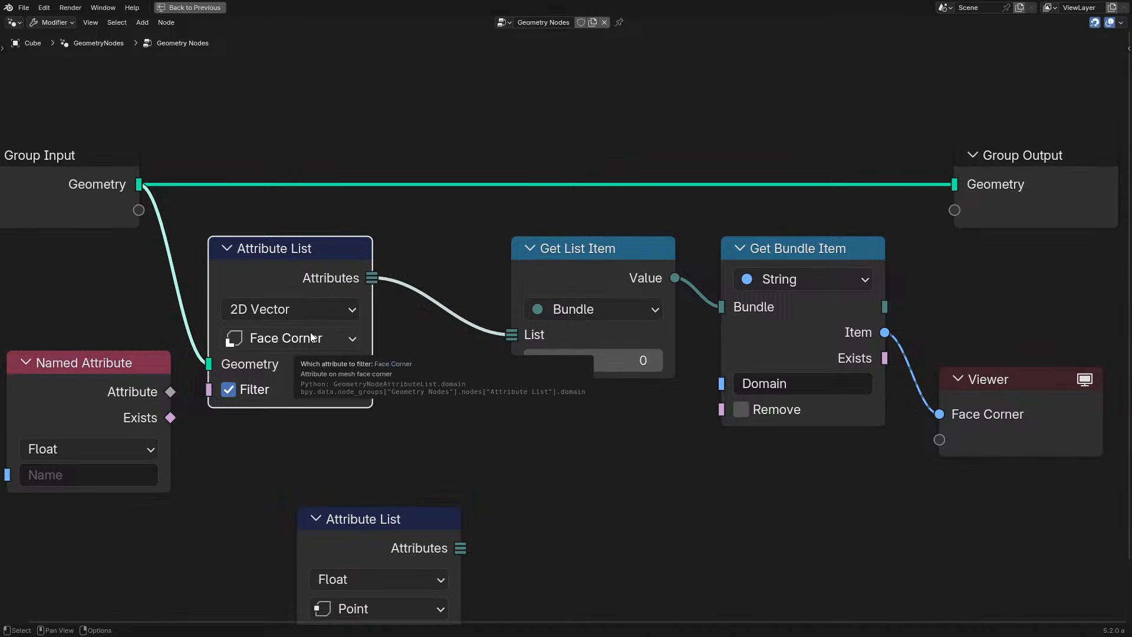
pyautogui.hotkey('ctrl', 'space')
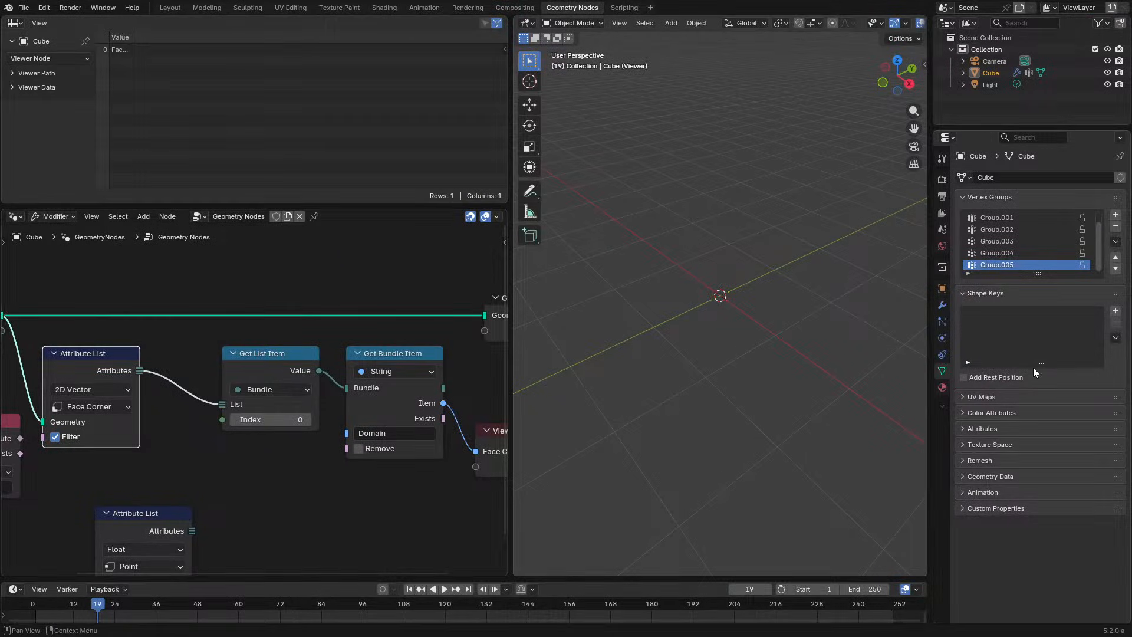
# Add two more UV maps, UVMap.001 and UVMap.002, to the cube.
pyautogui.click(993, 396)
pyautogui.click(1116, 415)
pyautogui.click(1116, 415)
pyautogui.scroll(-2, 189, 439)
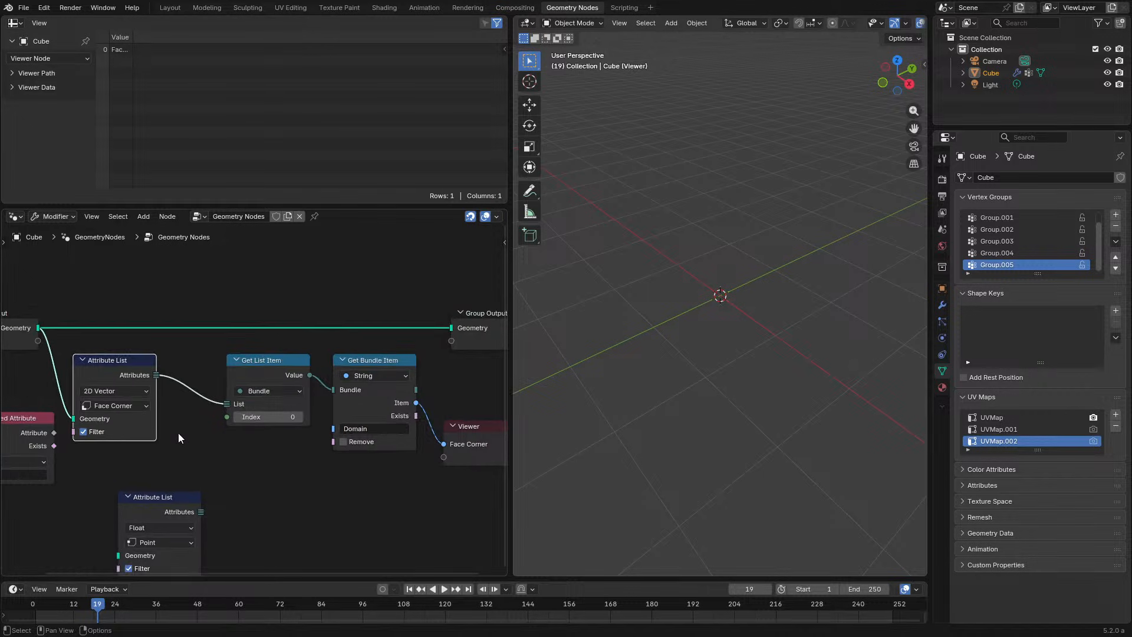
pyautogui.moveTo(179, 437); pyautogui.dragTo(281, 402, button='middle')
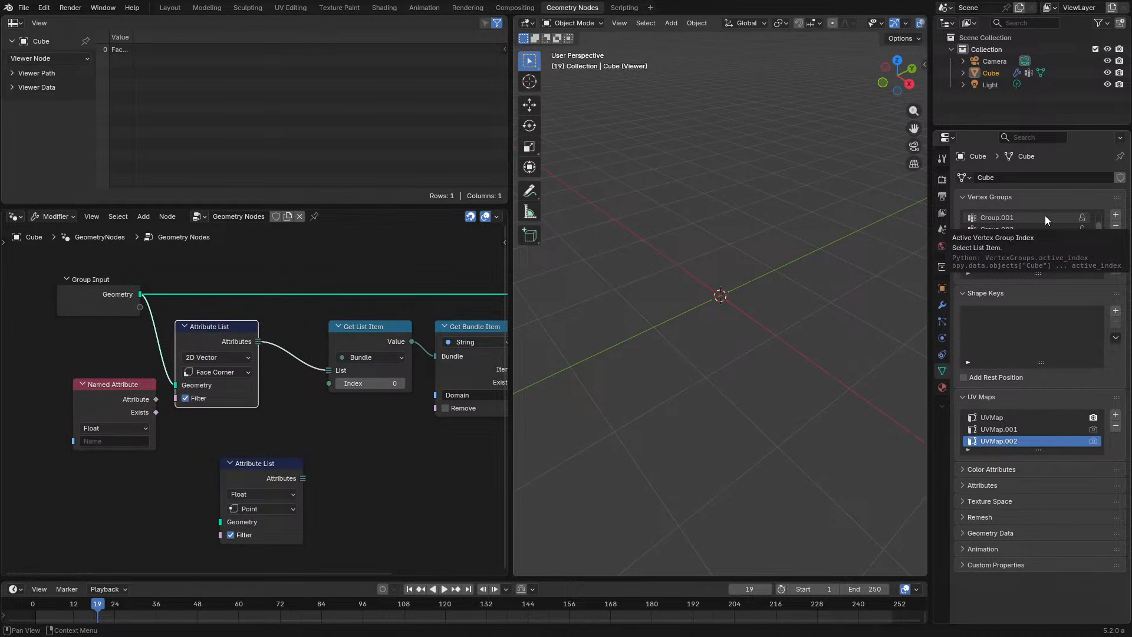
# Preview the Group Input geometry in the Viewer and examine the cube's vertex attributes in the spreadsheet.
pyautogui.keyDown('ctrl'); pyautogui.keyDown('shift'); pyautogui.click(119, 294); pyautogui.keyUp('shift'); pyautogui.keyUp('ctrl')
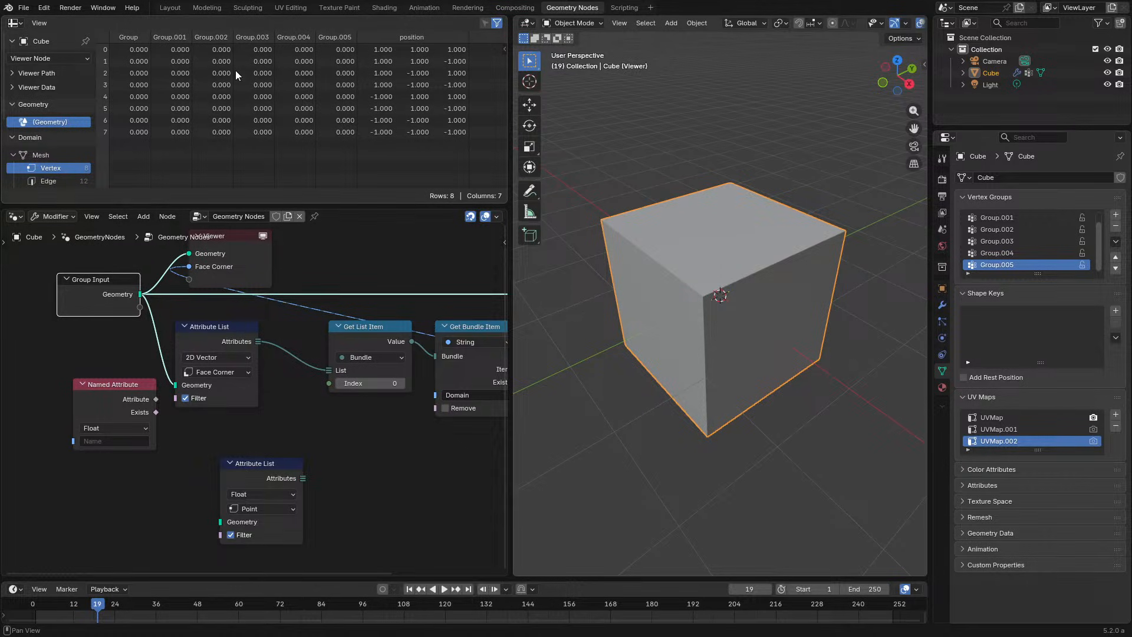
pyautogui.moveTo(320, 372); pyautogui.dragTo(225, 426, button='middle')
pyautogui.moveTo(148, 253); pyautogui.dragTo(361, 426)
pyautogui.press('g')
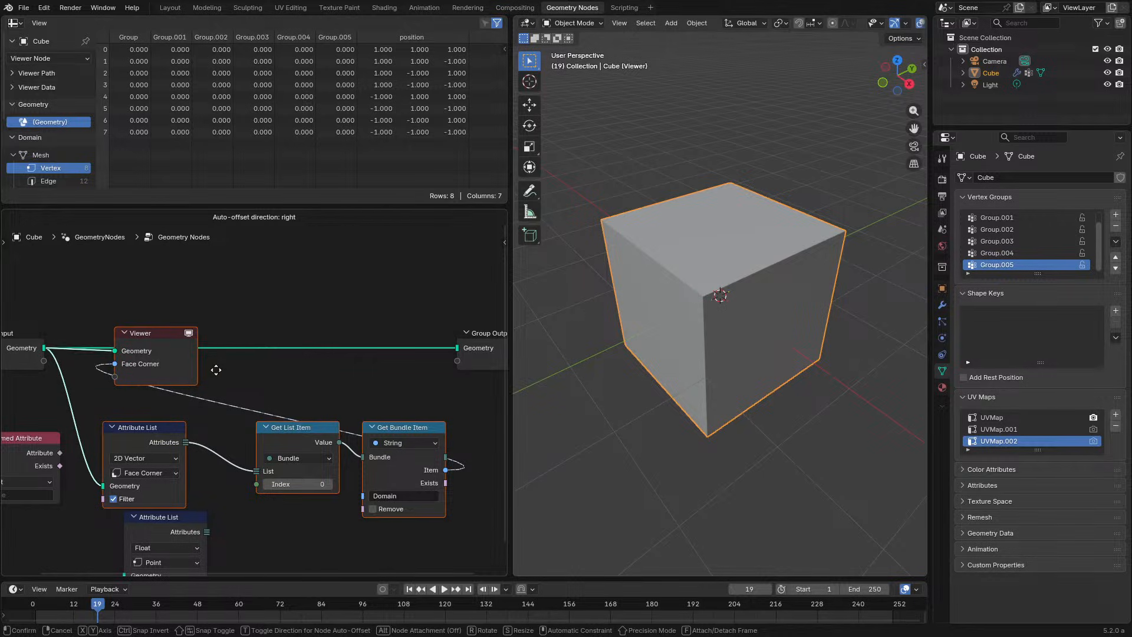
pyautogui.rightClick(215, 348)
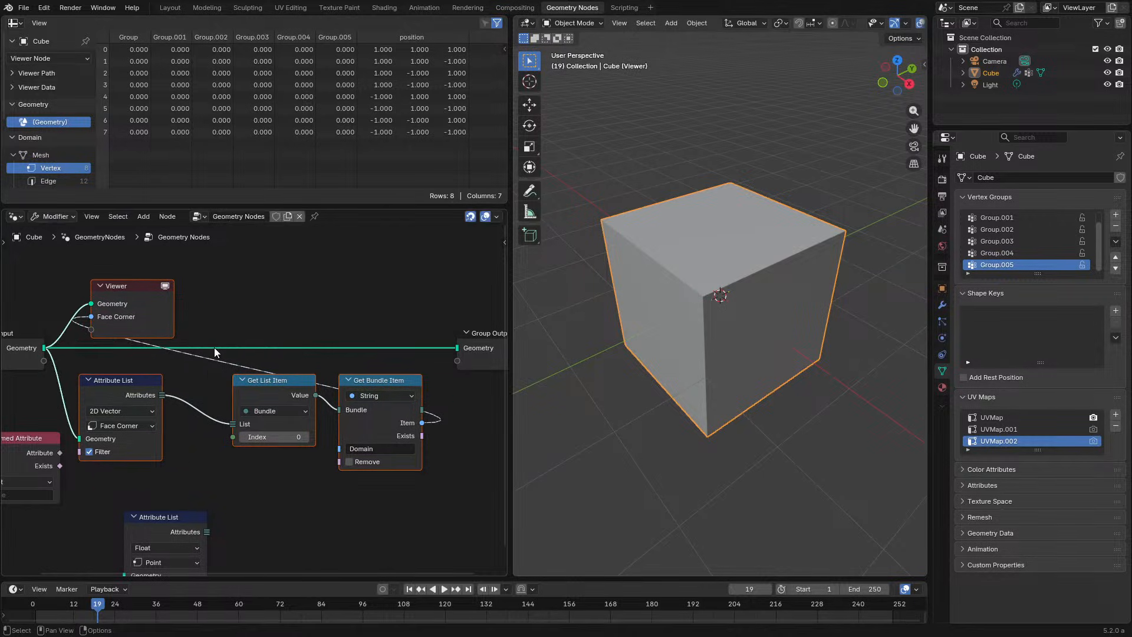
pyautogui.scroll(2, 175, 375)
pyautogui.moveTo(188, 383); pyautogui.dragTo(240, 328, button='middle')
pyautogui.hotkey('ctrl', 'space')
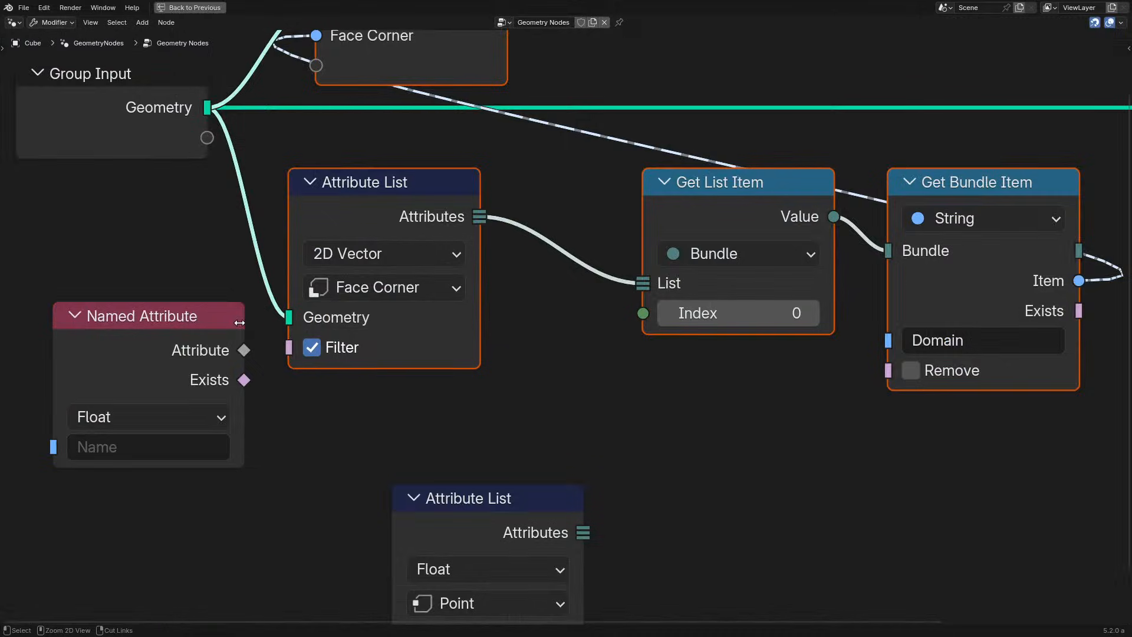
# Delete the Viewer node and turn off Filter on the connected Attribute List node.
pyautogui.click(466, 61)
pyautogui.hotkey('ctrl', 'x')
pyautogui.click(390, 272)
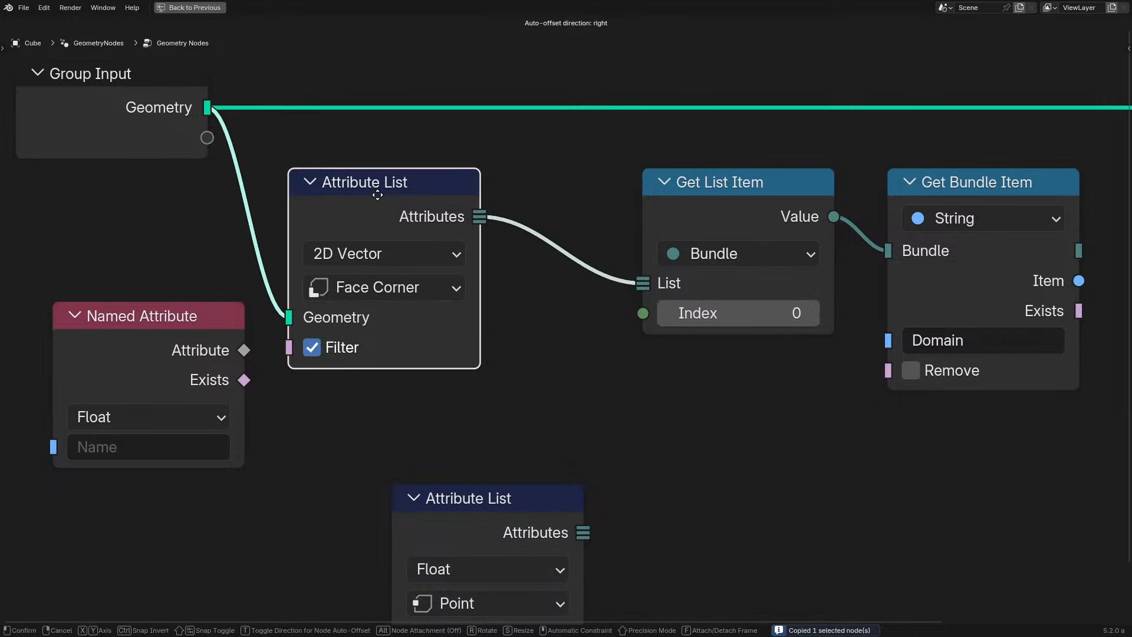
pyautogui.click(314, 354)
pyautogui.hotkey('ctrl', 'space')
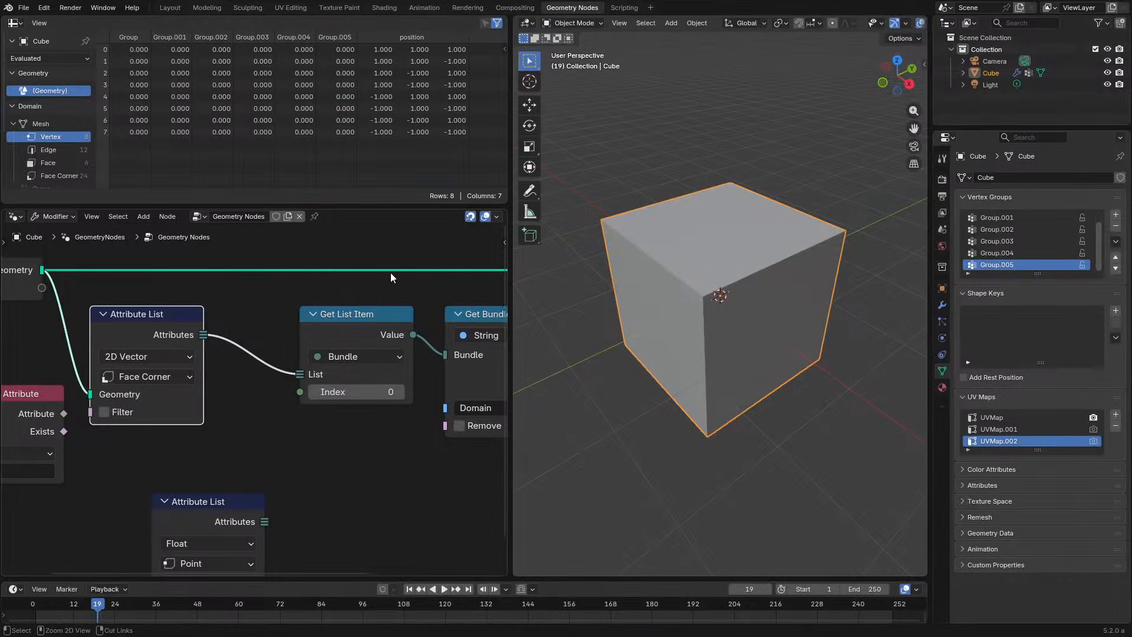
# Place a Viewer beside the Get Bundle Item node and preview its Item output, with the list index at 1.
pyautogui.keyDown('ctrl'); pyautogui.keyDown('shift'); pyautogui.click(200, 334); pyautogui.keyUp('shift'); pyautogui.keyUp('ctrl')
pyautogui.moveTo(323, 293); pyautogui.dragTo(246, 307, button='middle')
pyautogui.keyDown('ctrl'); pyautogui.keyDown('shift'); pyautogui.click(461, 373); pyautogui.keyUp('shift'); pyautogui.keyUp('ctrl')
pyautogui.moveTo(461, 373); pyautogui.dragTo(323, 407, button='middle')
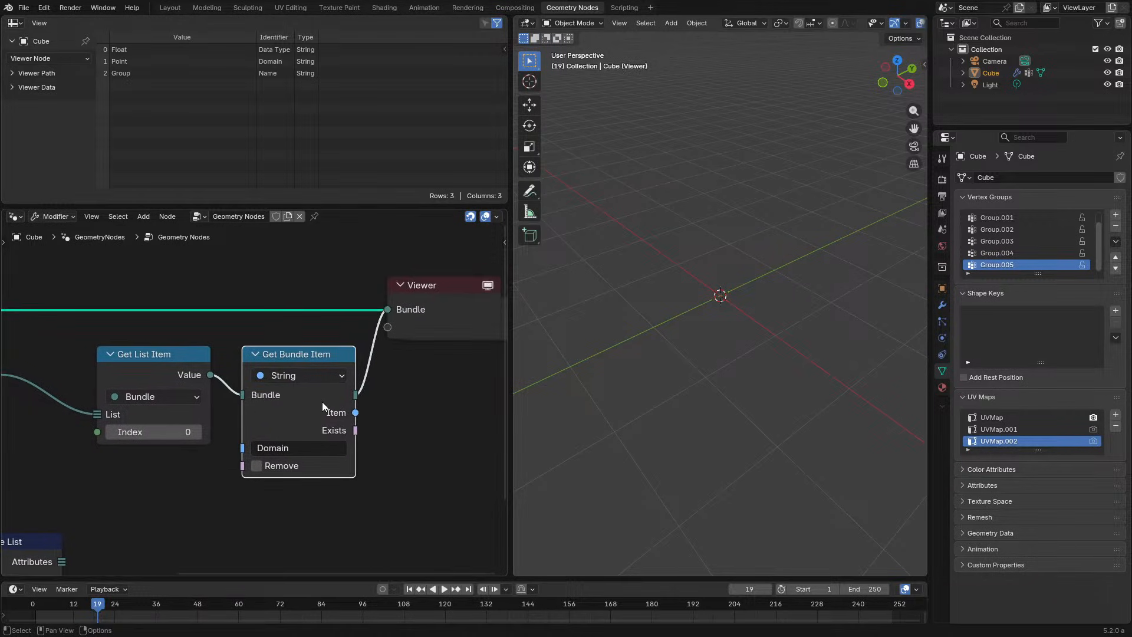
pyautogui.click(199, 431)
pyautogui.moveTo(425, 328); pyautogui.dragTo(425, 414)
pyautogui.keyDown('ctrl'); pyautogui.keyDown('shift'); pyautogui.click(348, 413); pyautogui.keyUp('shift'); pyautogui.keyUp('ctrl')
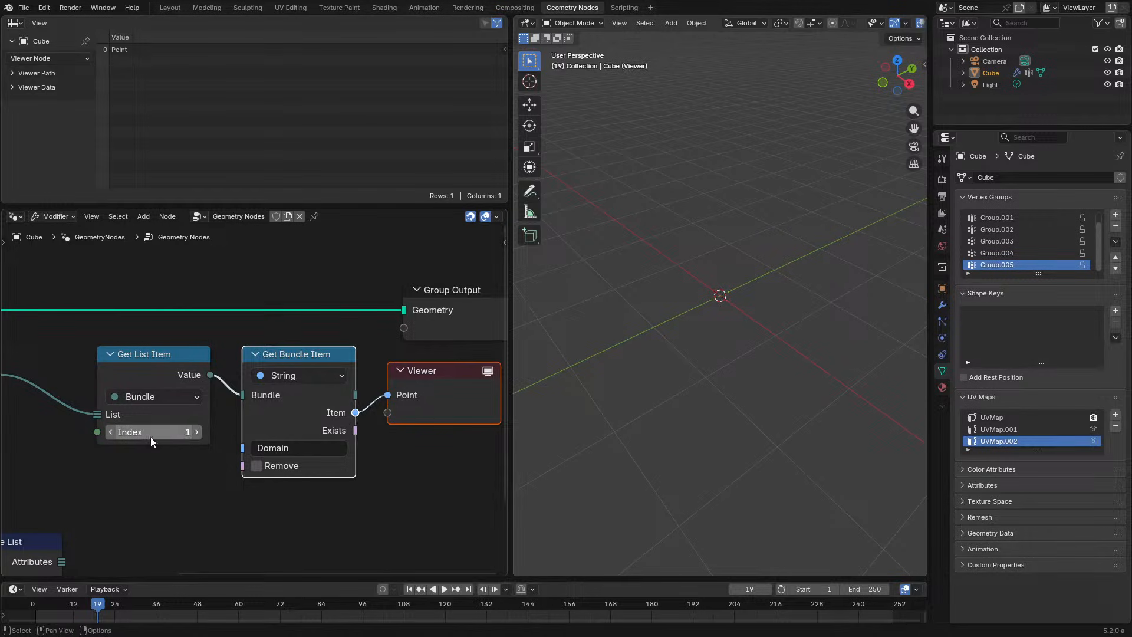
# Raise the Get List Item index to 3 and set the Get Bundle Item path to Name.
pyautogui.click(197, 432)
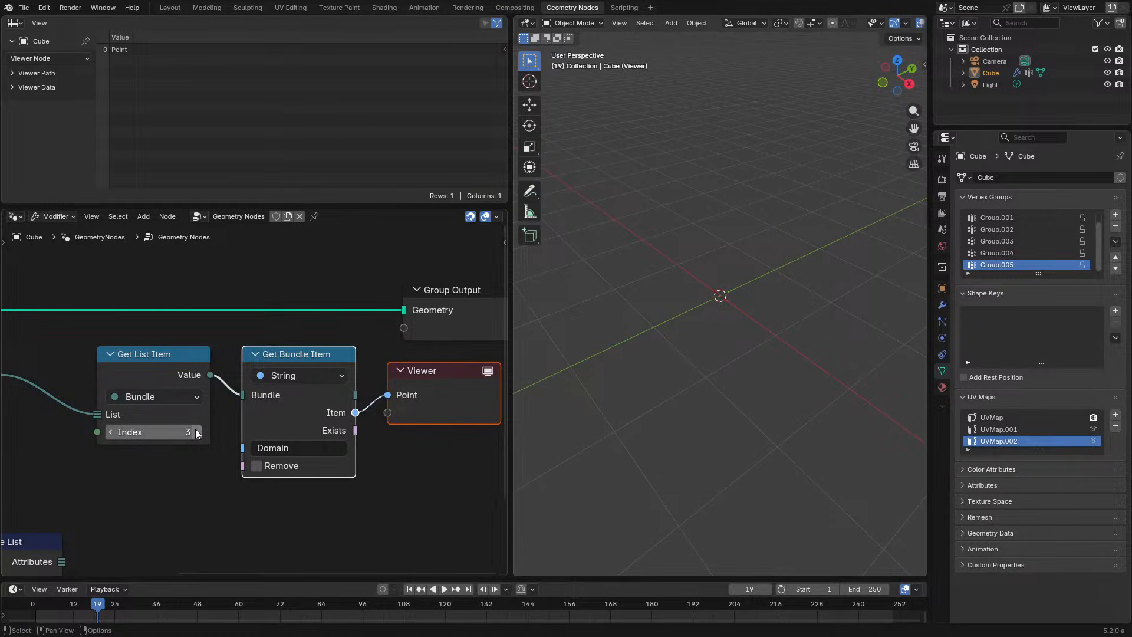
pyautogui.click(297, 449)
pyautogui.write('Nam')
pyautogui.press('Return')
pyautogui.click(297, 450)
pyautogui.write('e')
pyautogui.press('Return')
# Go through the attribute names one by one by raising the Get List Item index to 12.
pyautogui.click(198, 437)
pyautogui.click(199, 437)
pyautogui.click(198, 437)
pyautogui.click(199, 437)
pyautogui.click(199, 437)
pyautogui.click(199, 437)
pyautogui.click(199, 437)
pyautogui.click(198, 437)
pyautogui.click(198, 437)
pyautogui.click(198, 437)
pyautogui.moveTo(199, 437)
pyautogui.mouseDown()
pyautogui.moveTo(118, 437)
pyautogui.moveTo(183, 437)
pyautogui.mouseUp()
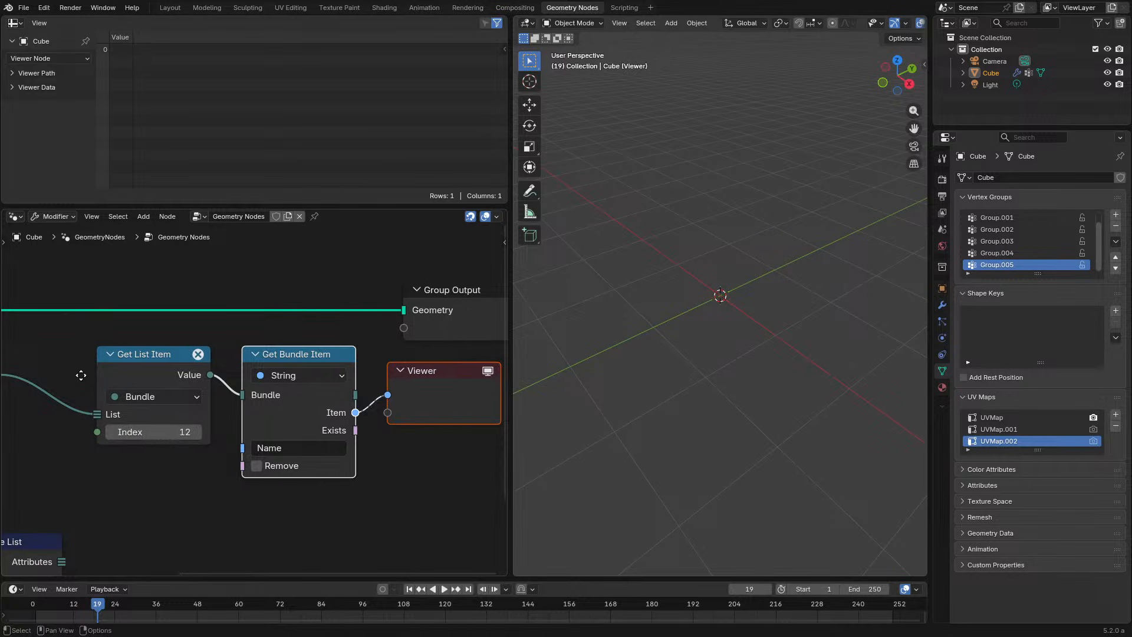
# Turn Filter back on in the connected Attribute List node.
pyautogui.moveTo(84, 381); pyautogui.dragTo(185, 377, button='middle')
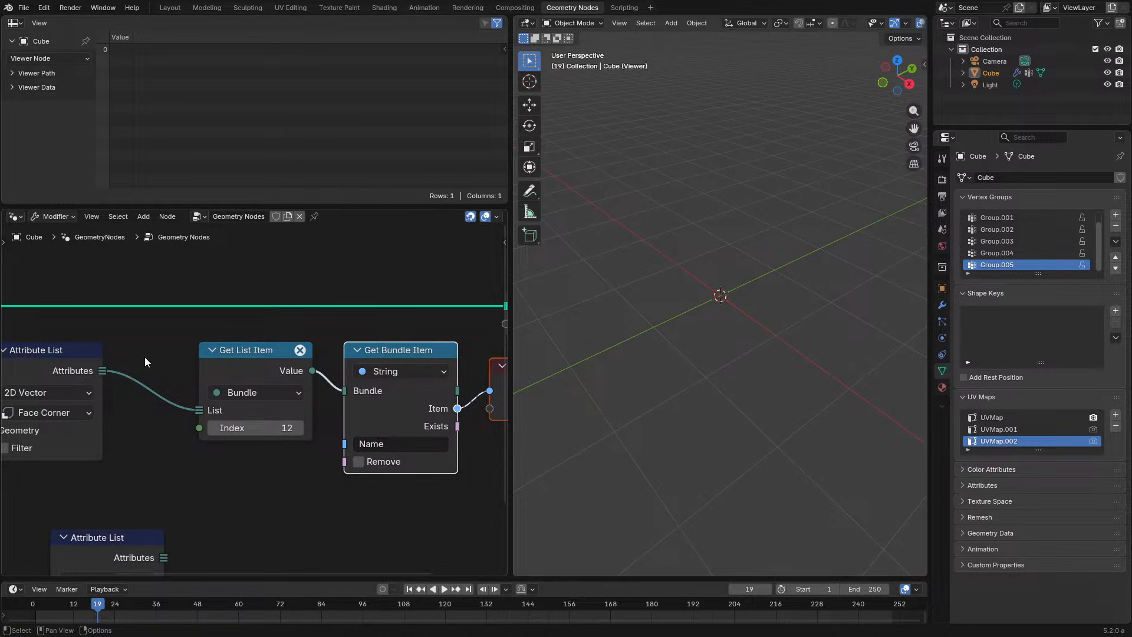
pyautogui.hotkey('ctrl', 'space')
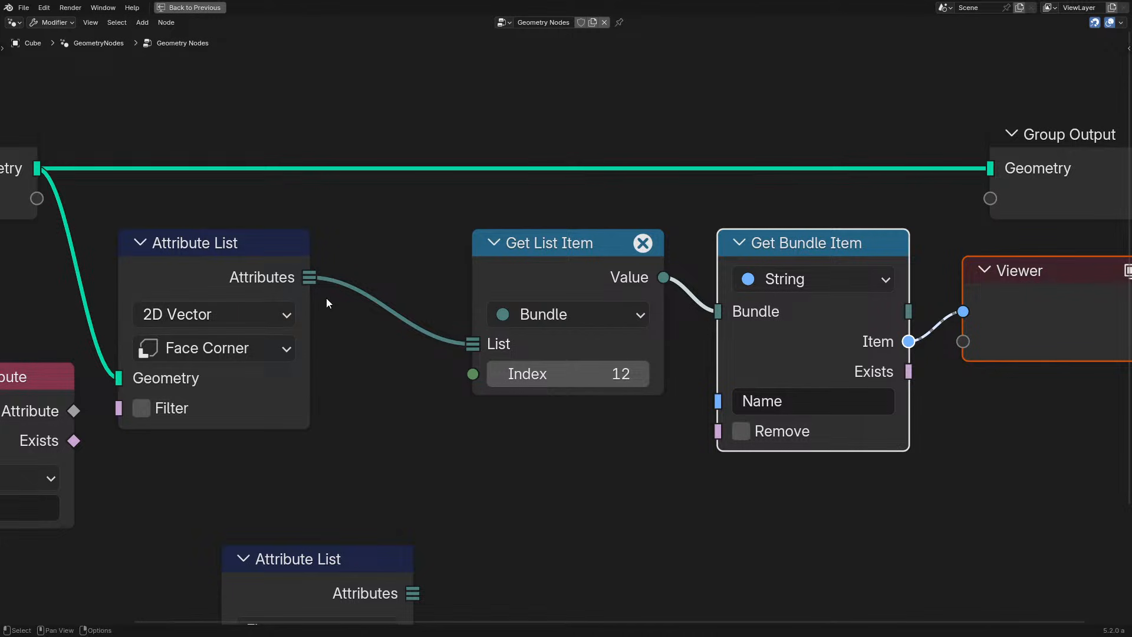
pyautogui.click(154, 404)
pyautogui.moveTo(210, 256); pyautogui.dragTo(261, 337)
pyautogui.rightClick(262, 337)
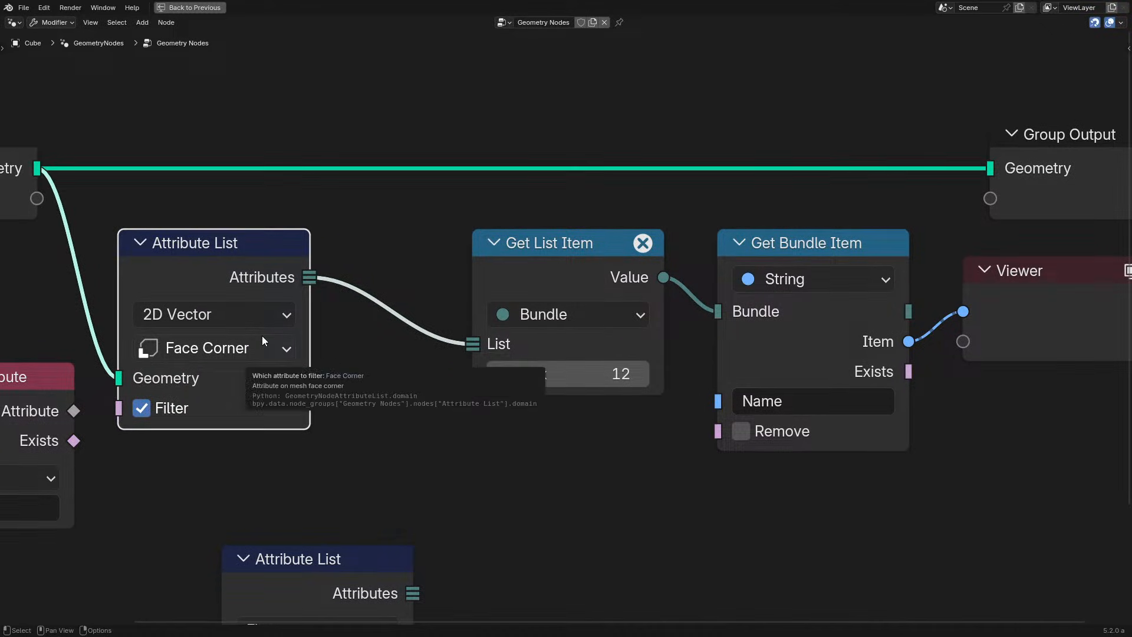
# Move the Named Attribute node and the unconnected Attribute List node down, away from the main node chain.
pyautogui.scroll(-1, 261, 335)
pyautogui.moveTo(125, 418); pyautogui.dragTo(169, 308, button='middle')
pyautogui.moveTo(171, 312); pyautogui.dragTo(209, 525)
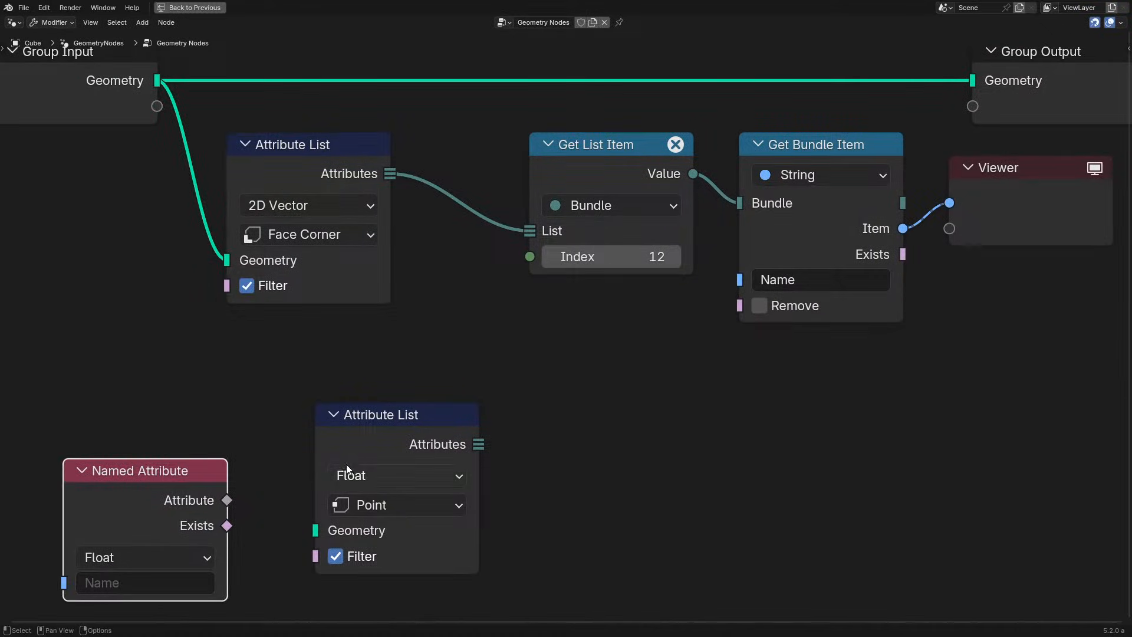
pyautogui.moveTo(363, 457); pyautogui.dragTo(344, 513)
# Inspect the Get List Item node's List input to read the length of the filtered attribute list.
pyautogui.moveTo(262, 177); pyautogui.dragTo(299, 207)
pyautogui.rightClick(290, 188)
pyautogui.rightClick(300, 207)
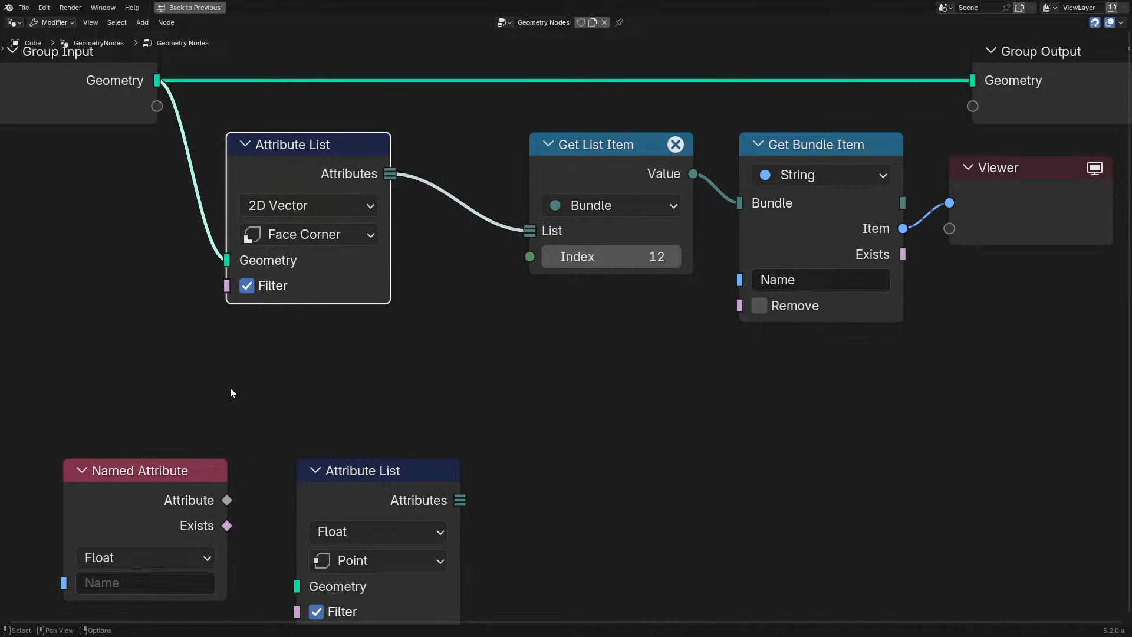
pyautogui.moveTo(554, 235)
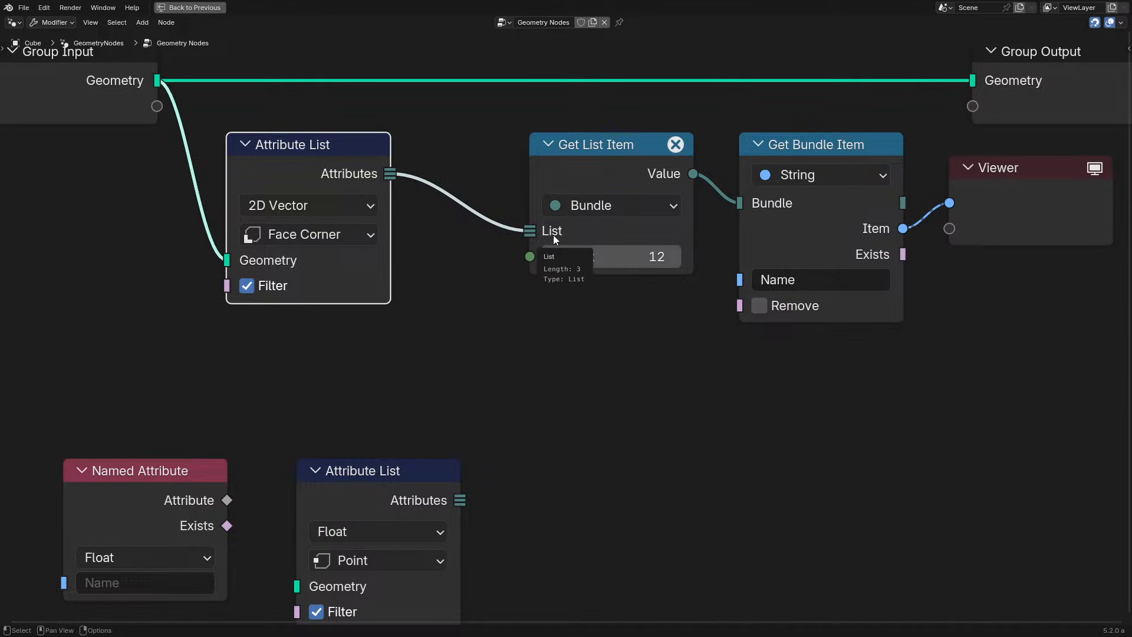
# Move the Get List Item node closer to the connected Attribute List node.
pyautogui.moveTo(629, 168); pyautogui.dragTo(527, 161)
pyautogui.moveTo(349, 165); pyautogui.dragTo(210, 236)
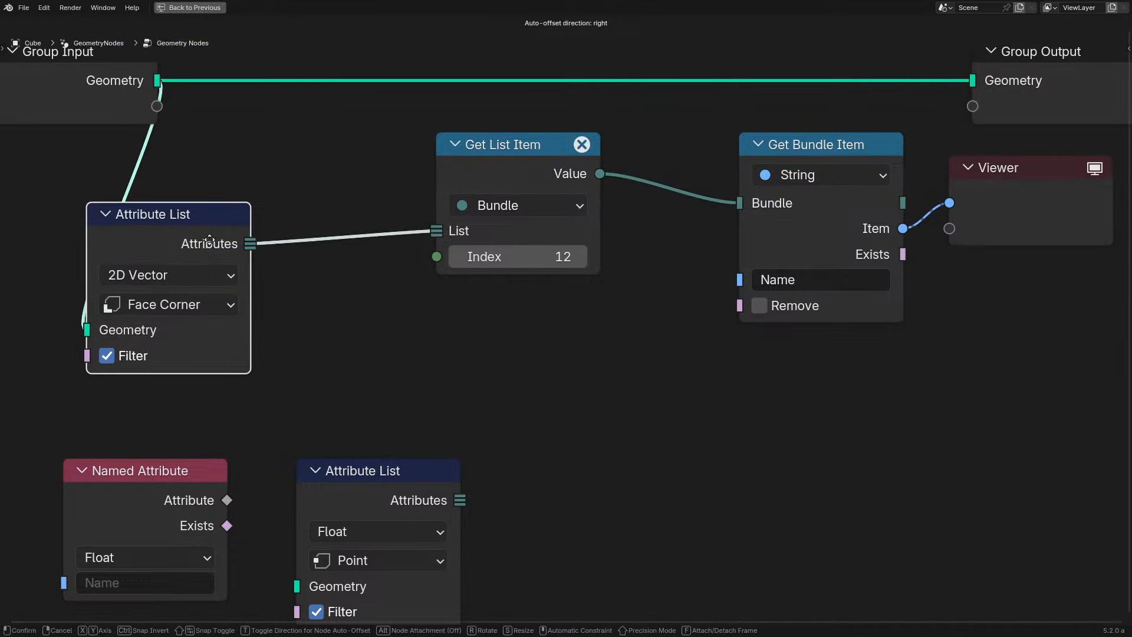
pyautogui.rightClick(210, 237)
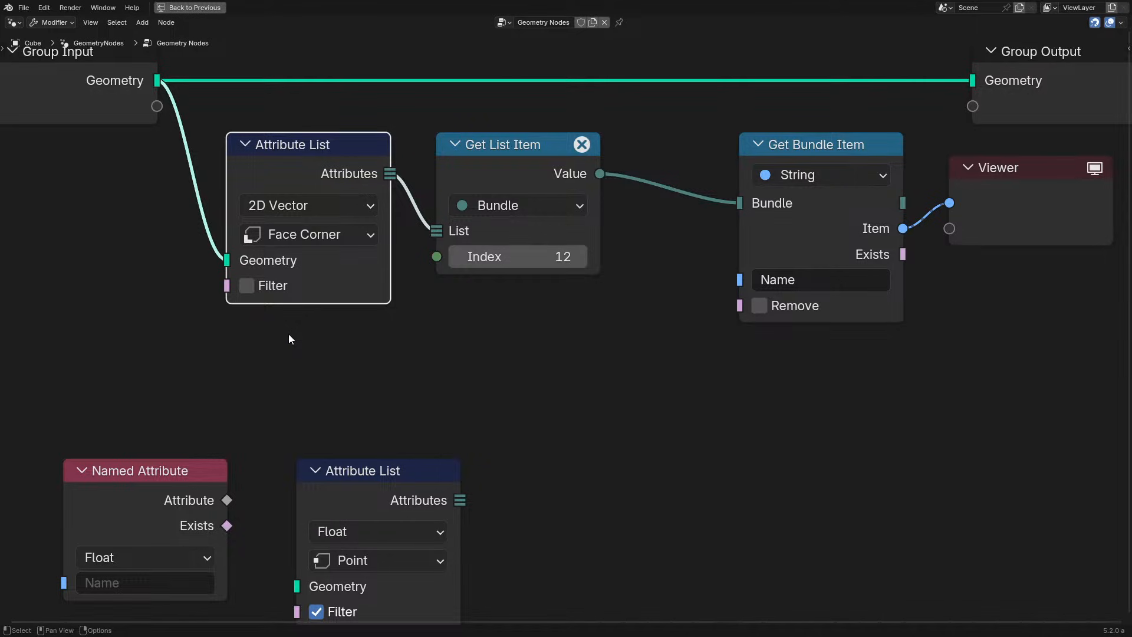
# Examine the Domain and Data Type options offered by the connected Attribute List node.
pyautogui.click(327, 234)
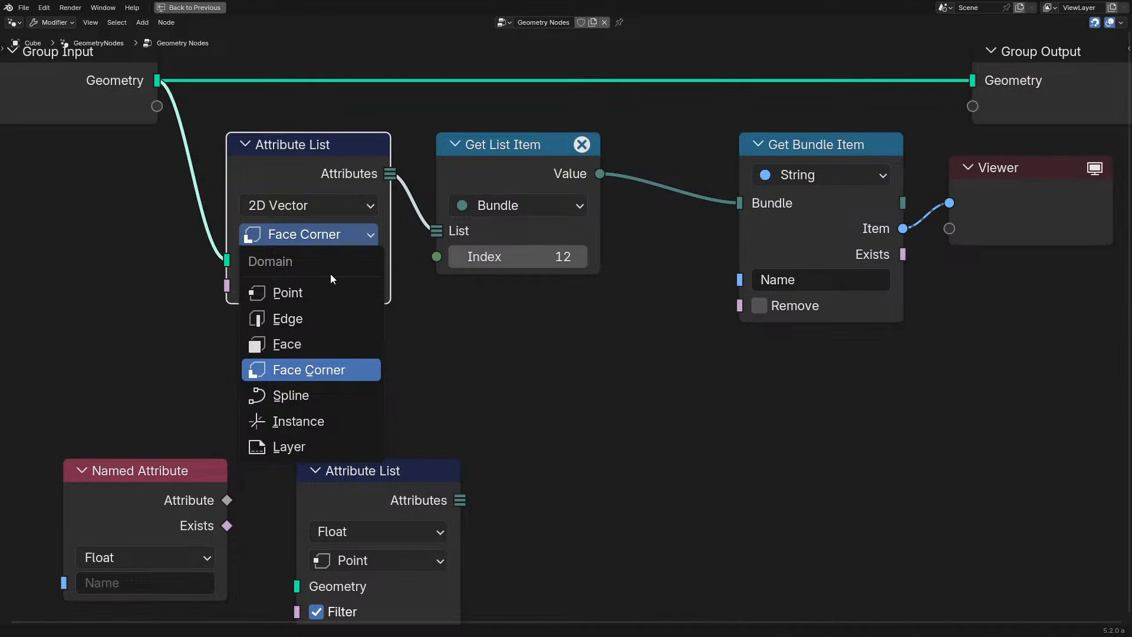
pyautogui.click(333, 211)
pyautogui.click(338, 204)
pyautogui.click(342, 200)
pyautogui.click(341, 199)
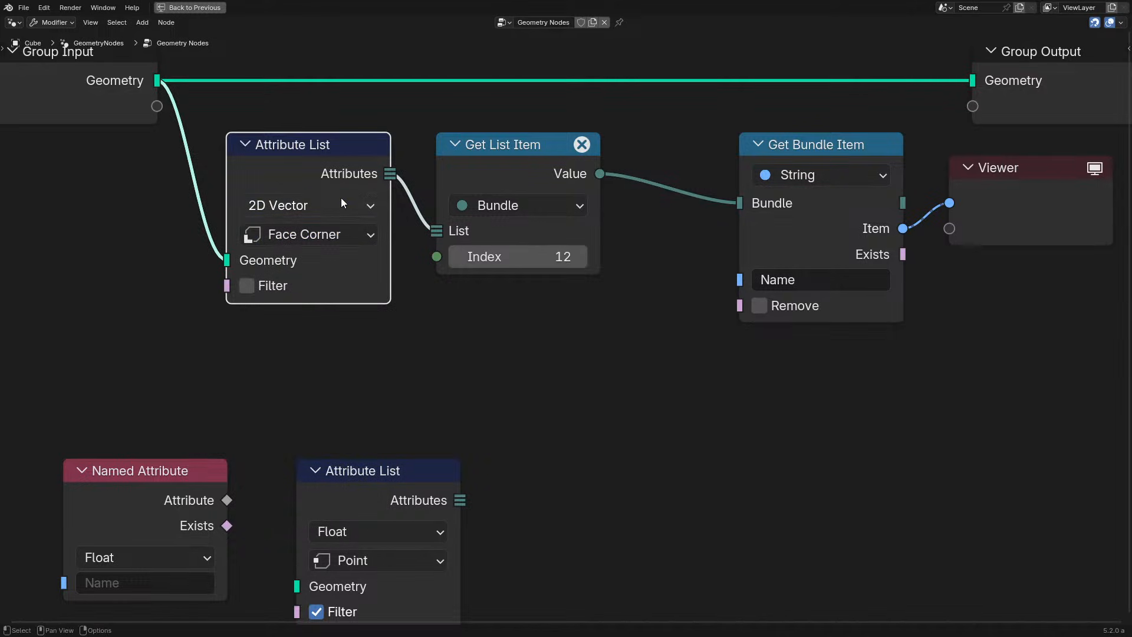
pyautogui.click(312, 239)
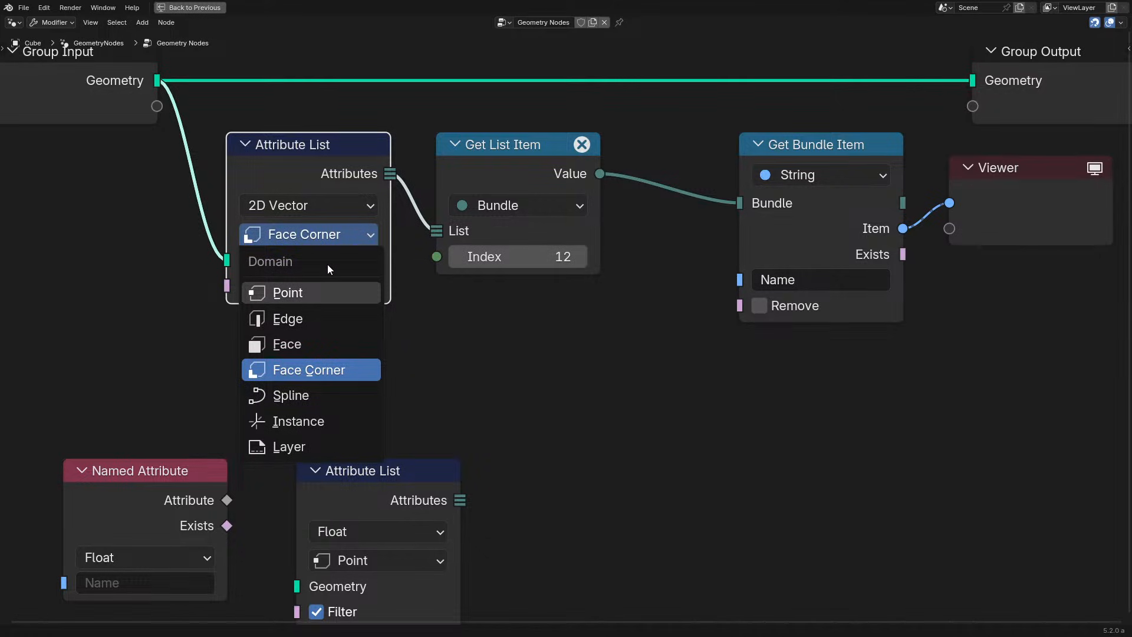
pyautogui.click(340, 204)
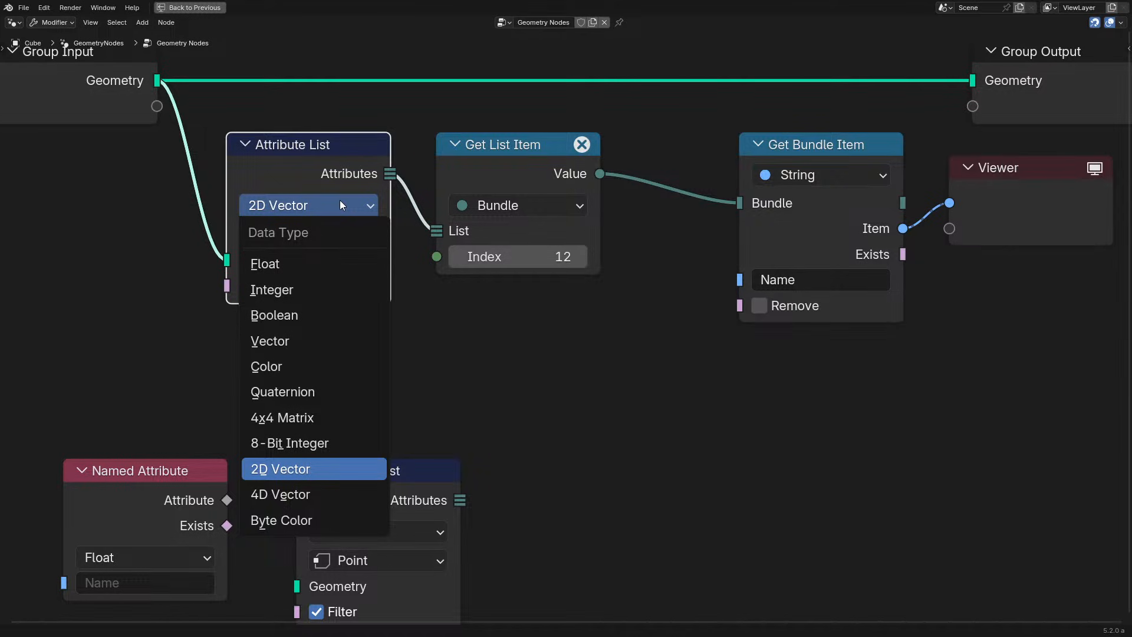
pyautogui.click(340, 201)
# Turn Filter on in the connected Attribute List node and restore the full workspace from the maximized node editor.
pyautogui.click(280, 284)
pyautogui.hotkey('ctrl', 'space')
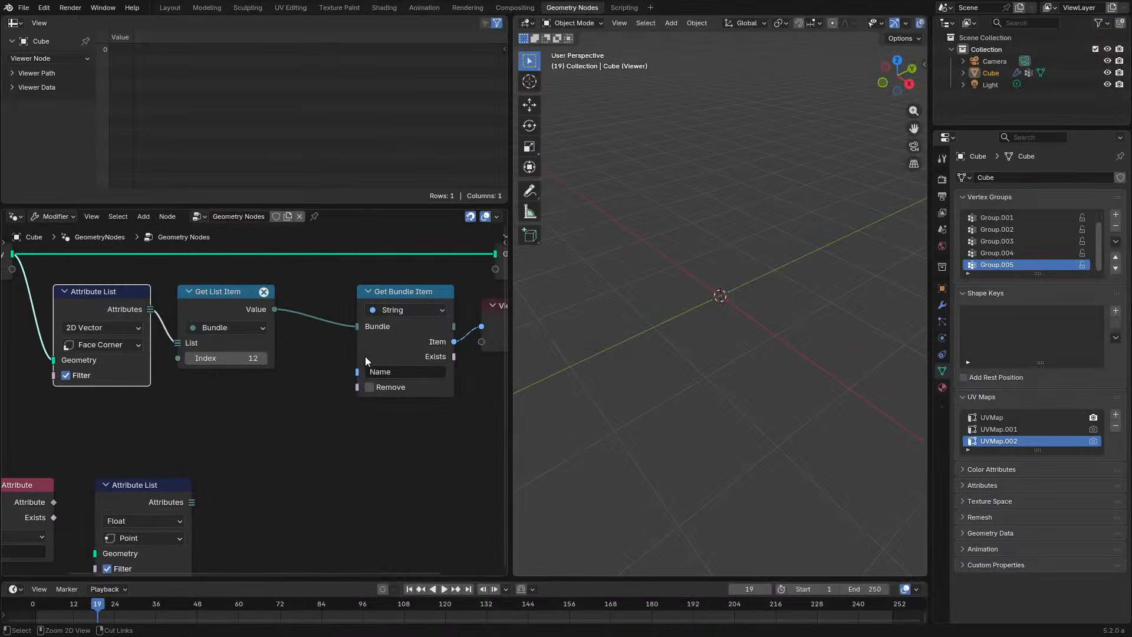
pyautogui.click(102, 344)
# Look through the cube's vertex groups list.
pyautogui.scroll(1, 1022, 232)
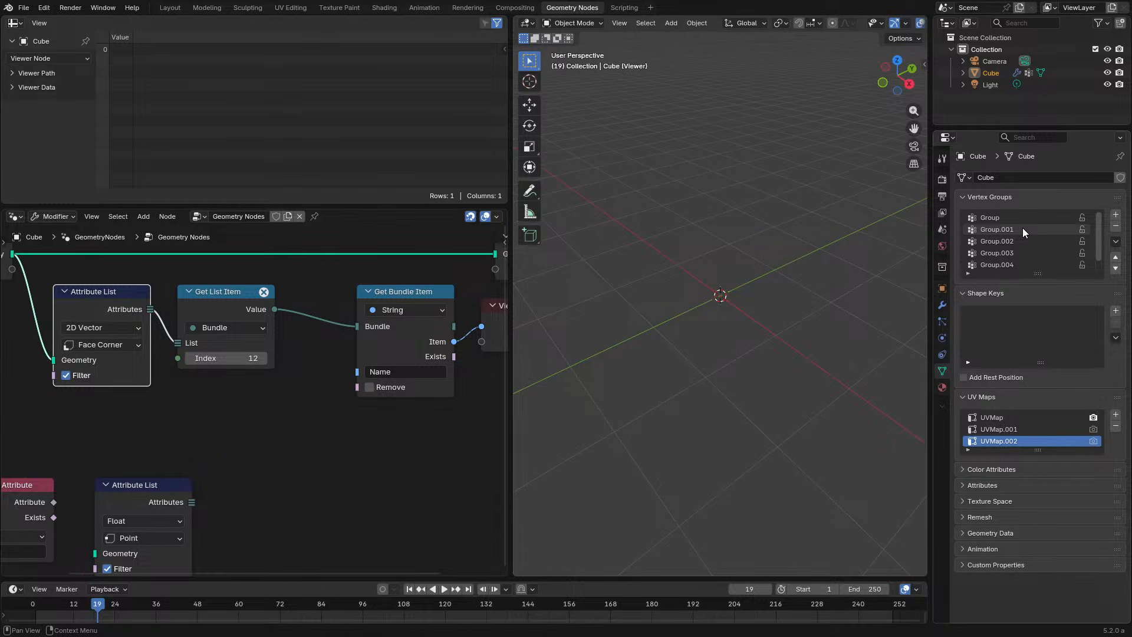
pyautogui.scroll(-1, 1022, 231)
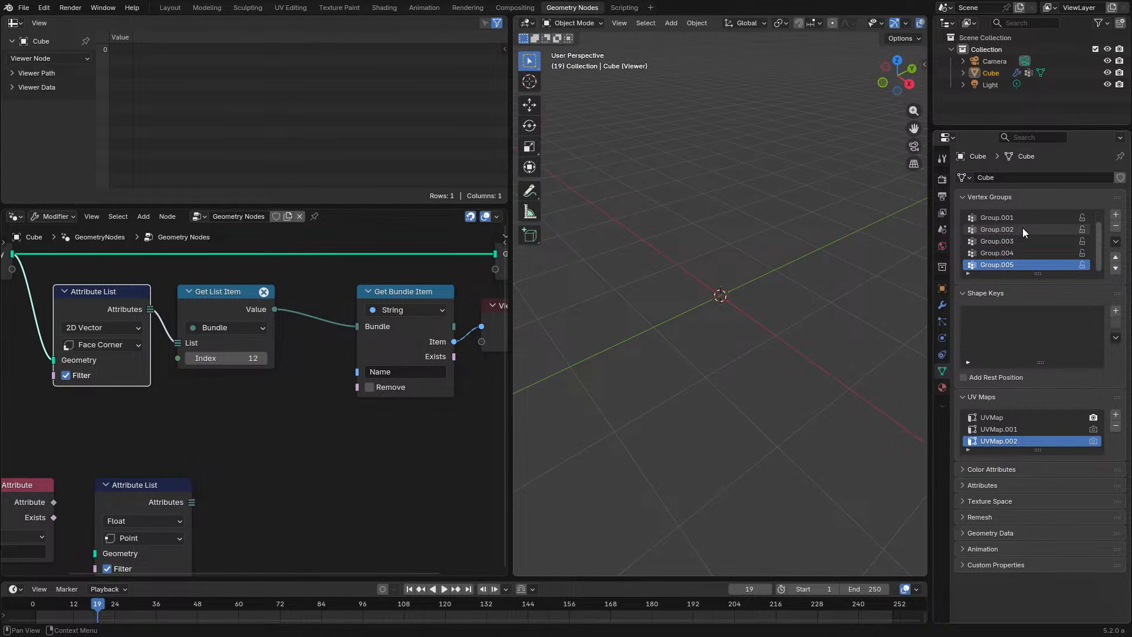
pyautogui.scroll(1, 1022, 232)
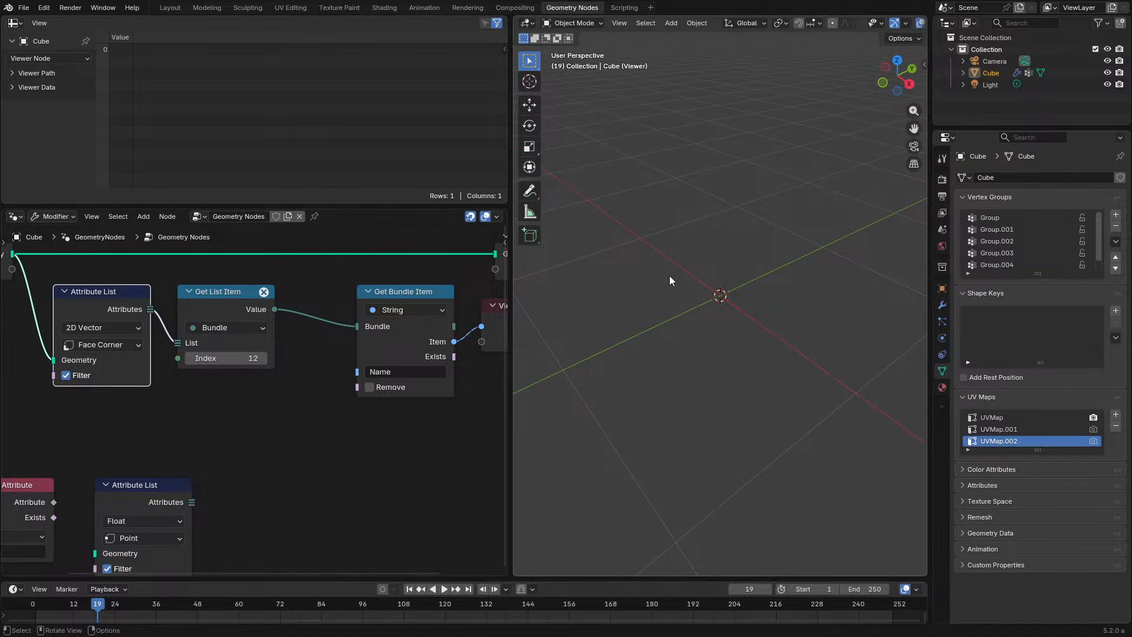
pyautogui.moveTo(684, 269); pyautogui.dragTo(705, 265, button='middle')
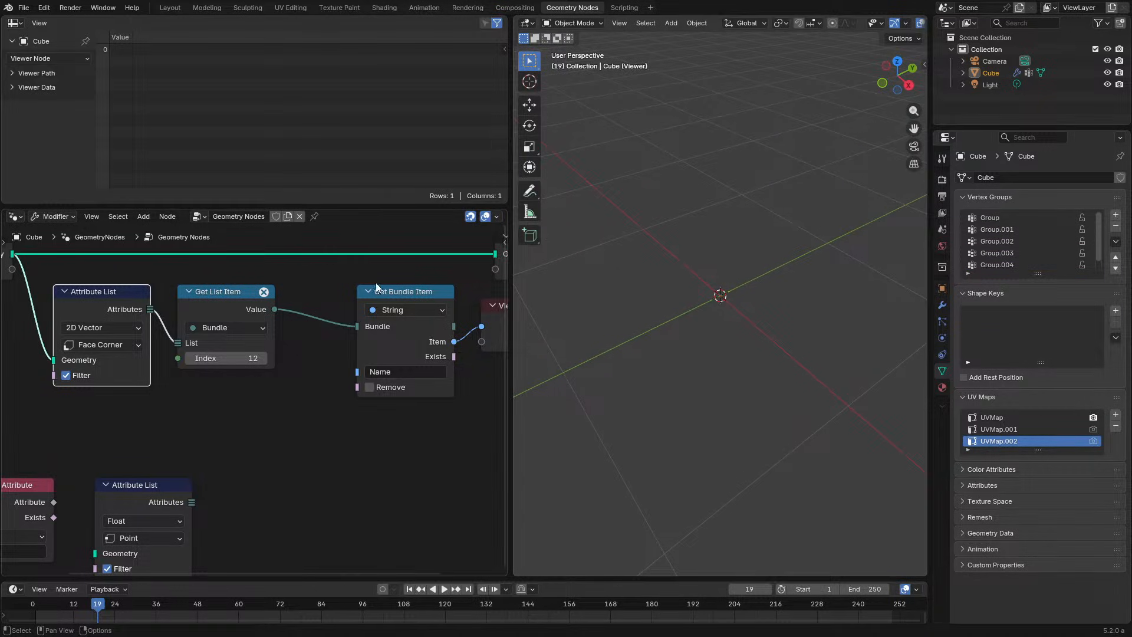
# Move the Get Bundle Item node closer to the Get List Item node.
pyautogui.moveTo(389, 291); pyautogui.dragTo(347, 290)
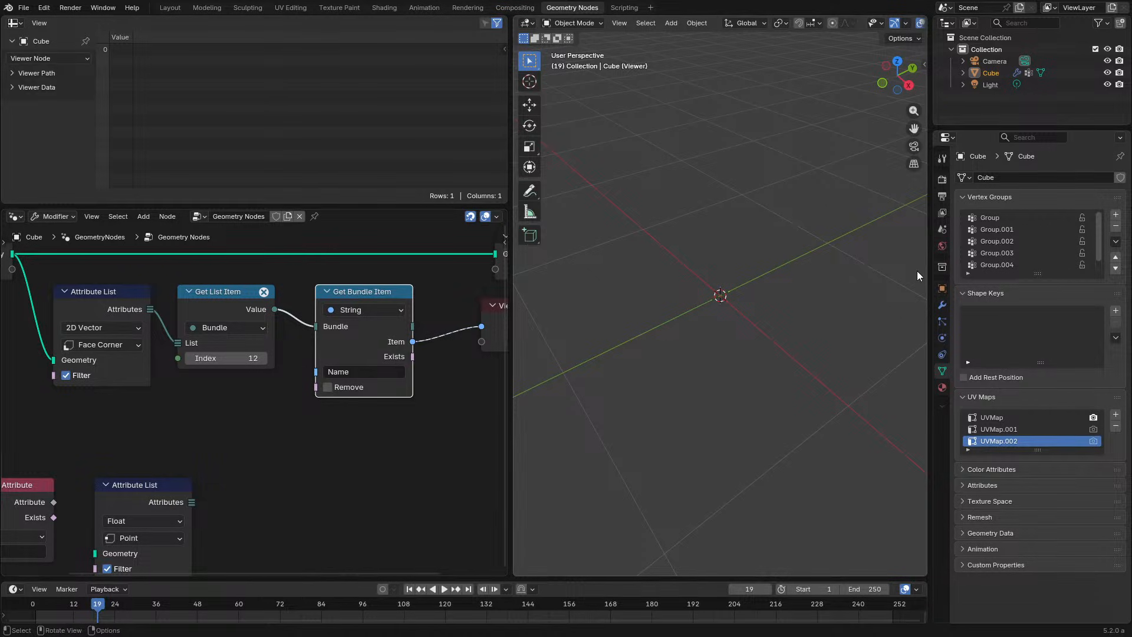
pyautogui.scroll(-1, 1018, 260)
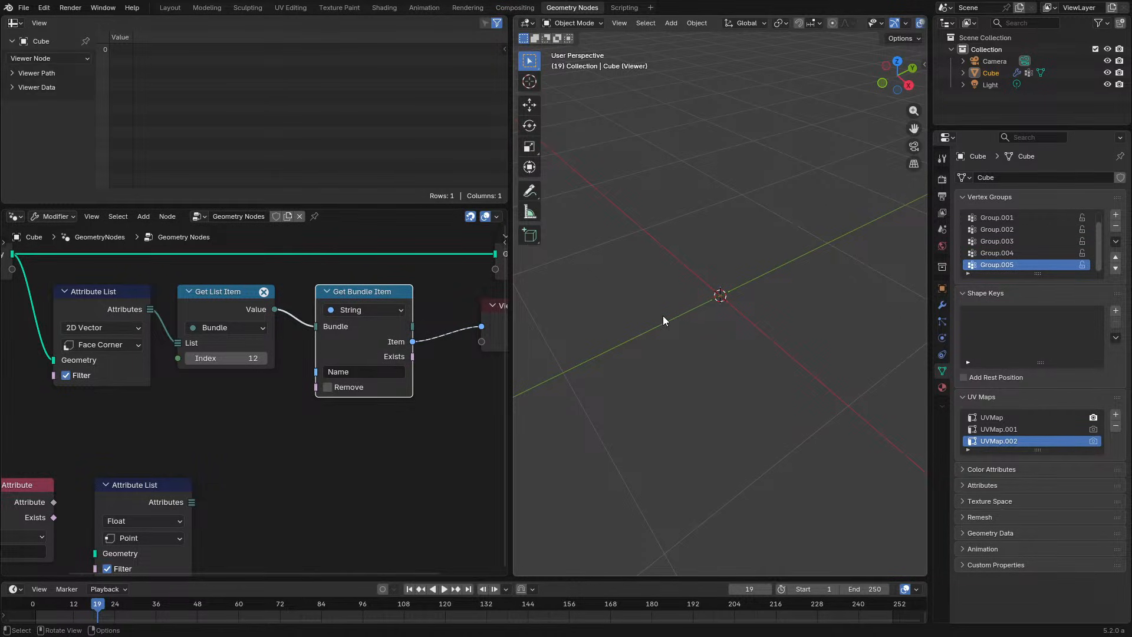
pyautogui.scroll(1, 997, 244)
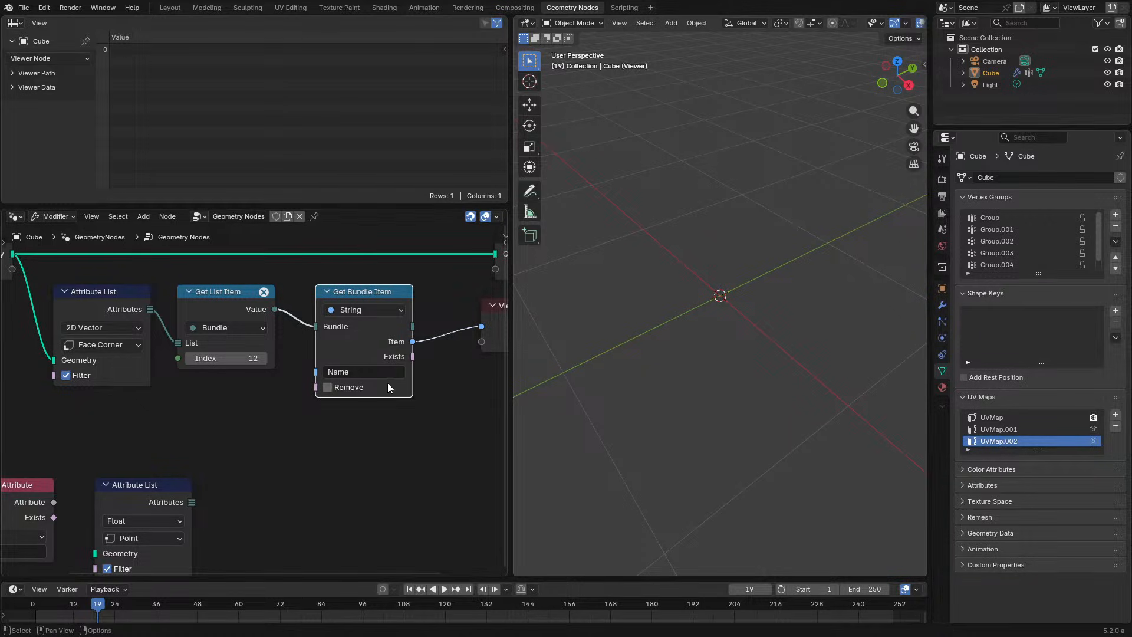
pyautogui.moveTo(355, 327); pyautogui.dragTo(349, 334)
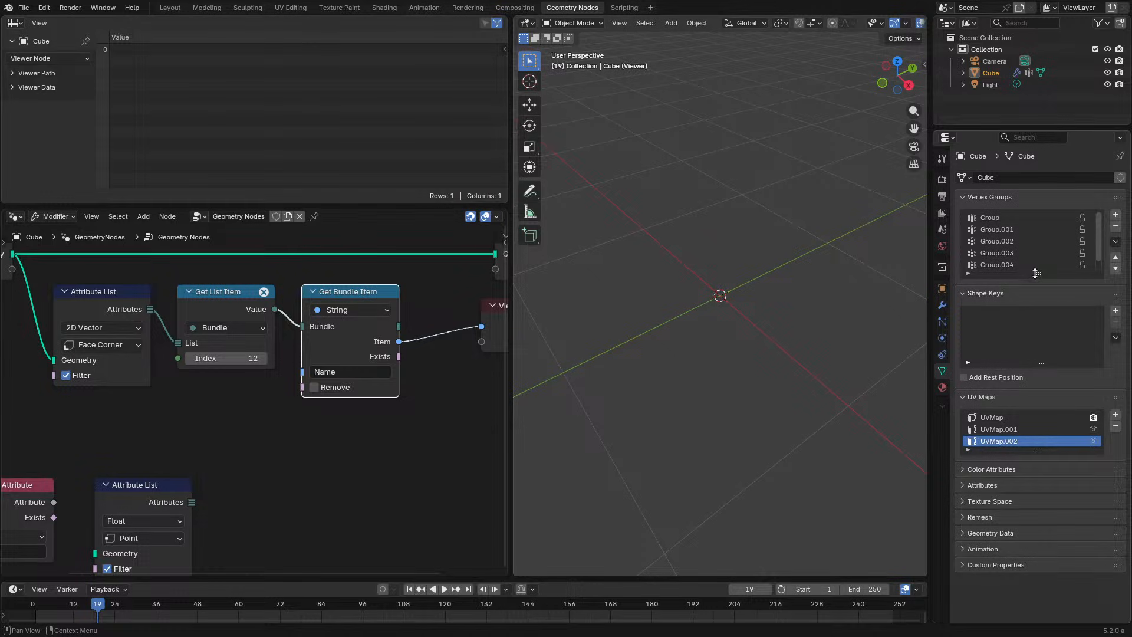
# Enlarge the Vertex Groups list to fit all groups and open its menu of additional group operations.
pyautogui.moveTo(1036, 273); pyautogui.dragTo(1034, 335)
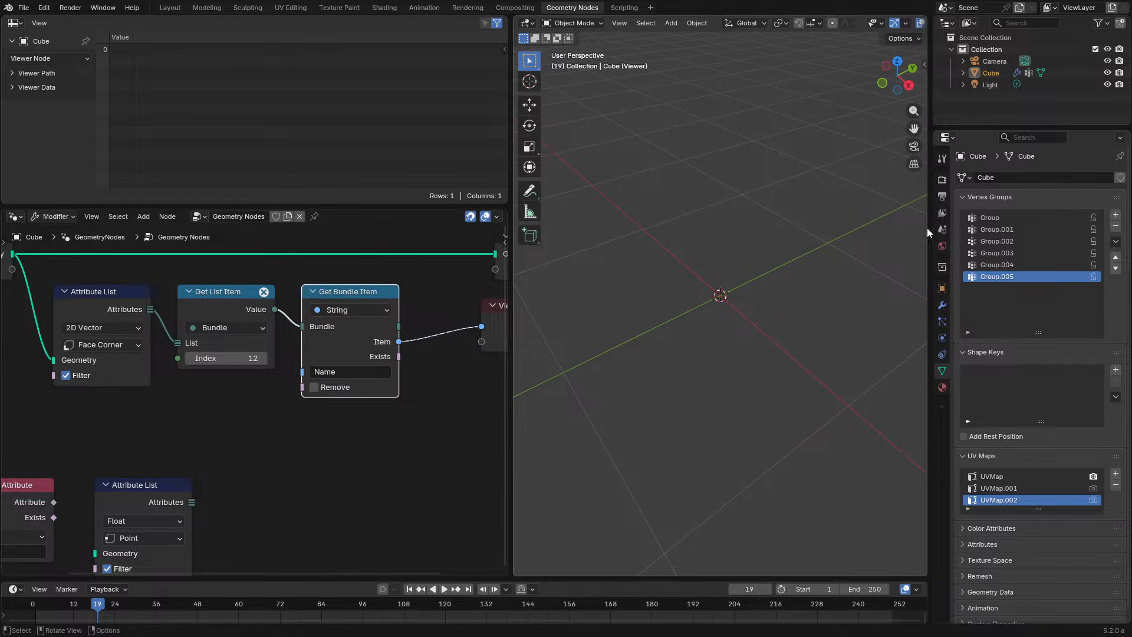
pyautogui.click(1116, 242)
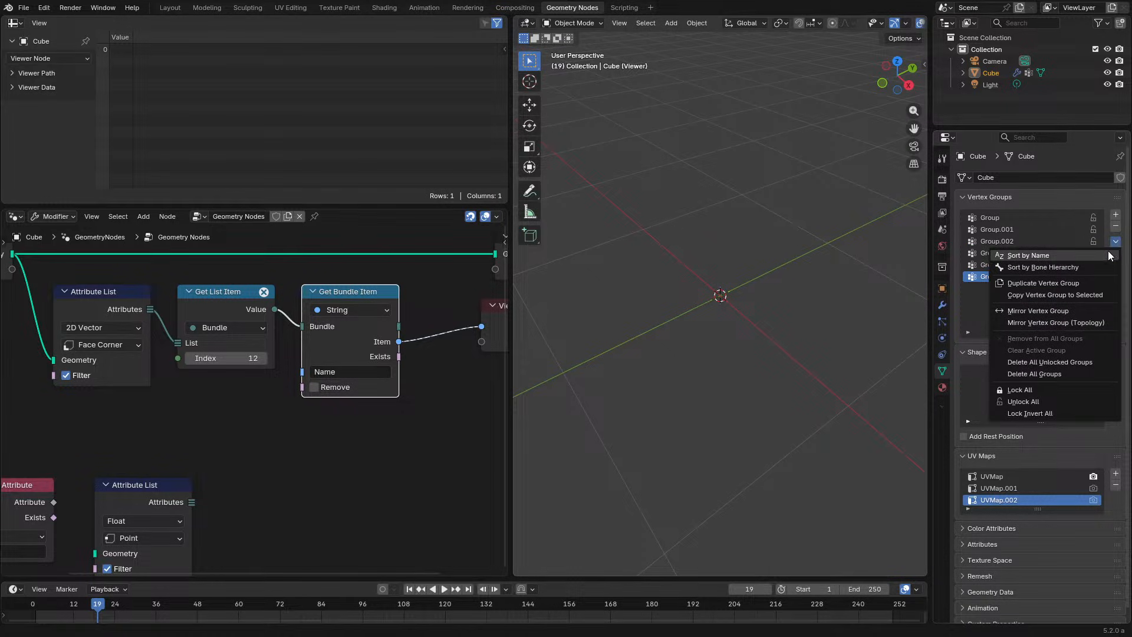
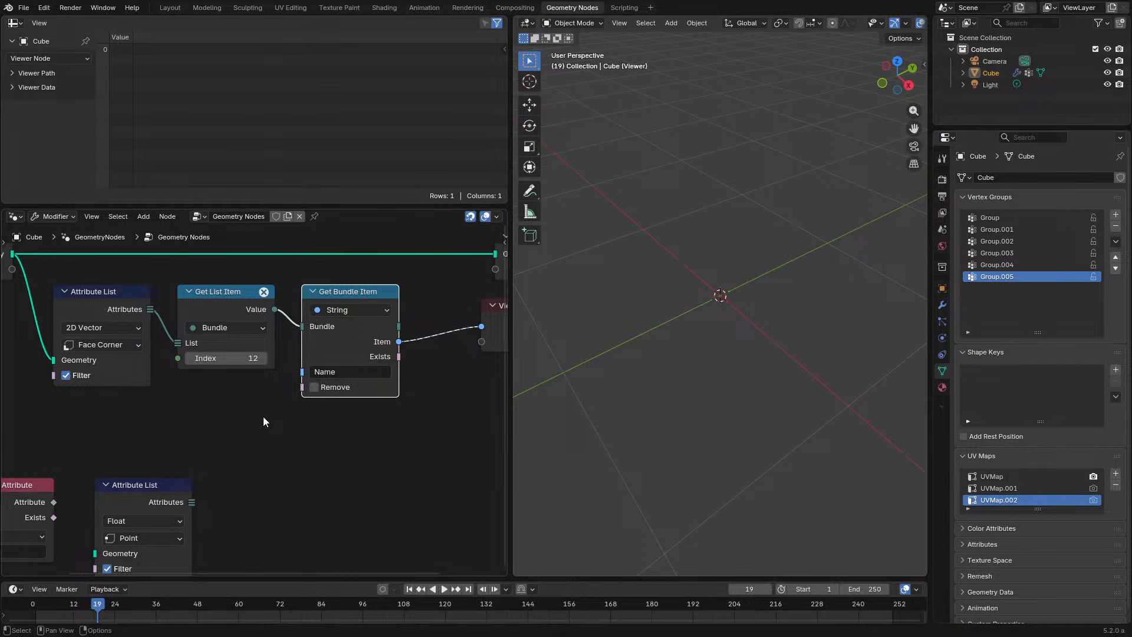
# Add a Bone Info node below the Get List Item node.
pyautogui.hotkey('shift', 'a')
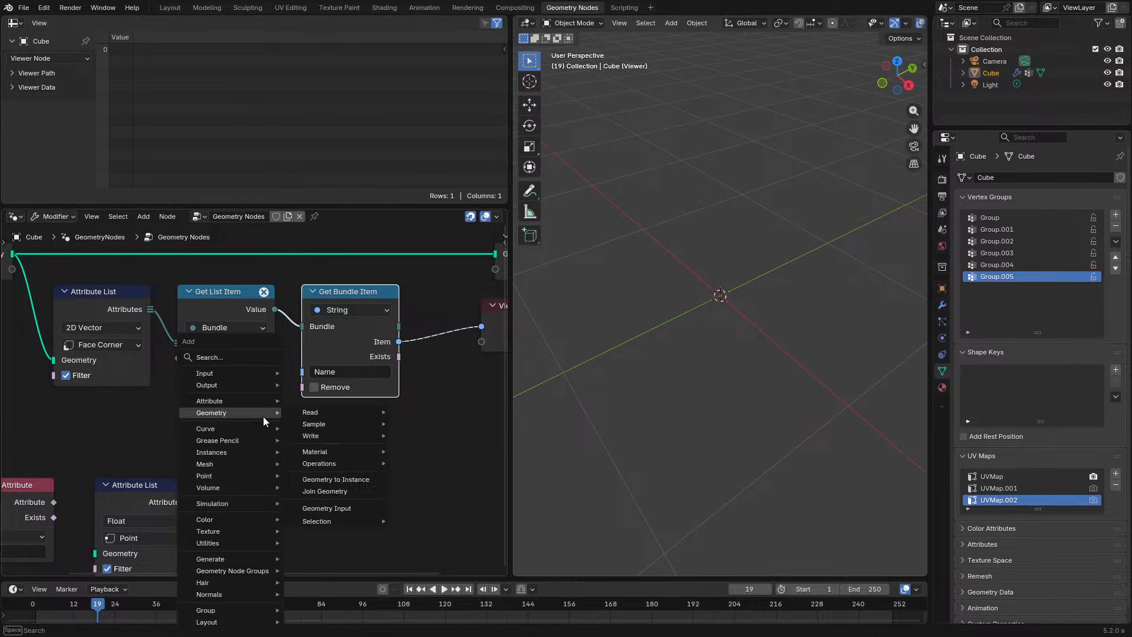
pyautogui.write('bone info')
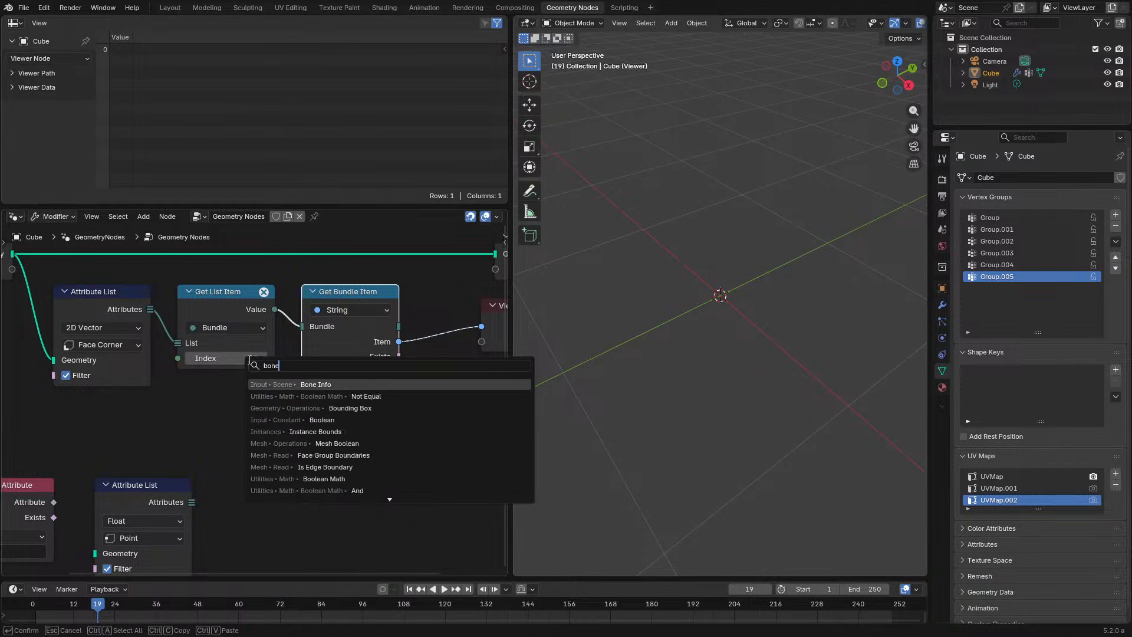
pyautogui.press('Return')
pyautogui.click(288, 413)
# Maximize the node editor and spread out the spare nodes, placing Bone Info below the connected Attribute List node.
pyautogui.hotkey('ctrl', 'space')
pyautogui.moveTo(445, 435); pyautogui.dragTo(435, 216, button='middle')
pyautogui.moveTo(161, 209); pyautogui.dragTo(277, 552)
pyautogui.moveTo(727, 208); pyautogui.dragTo(424, 253)
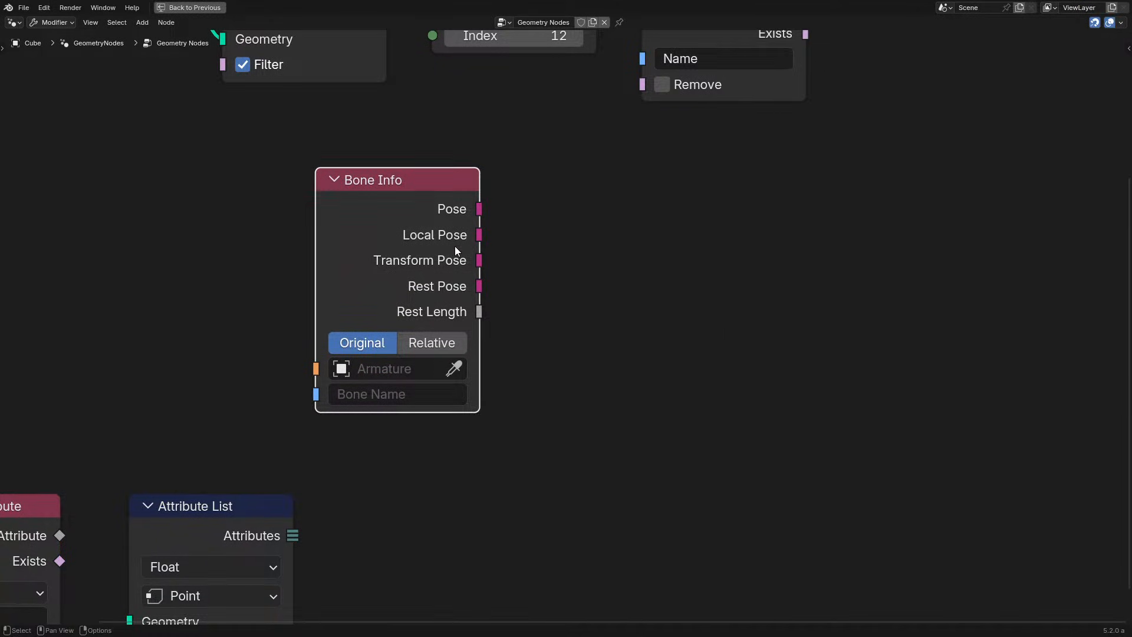
pyautogui.moveTo(422, 267); pyautogui.dragTo(536, 296, button='middle')
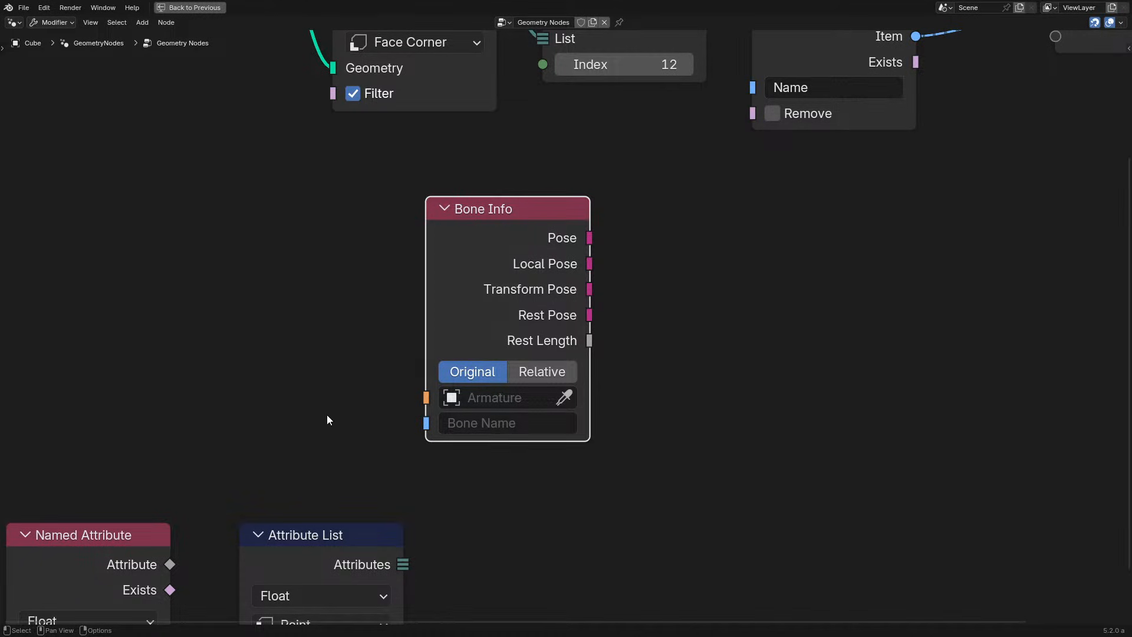
pyautogui.moveTo(494, 325); pyautogui.dragTo(399, 301)
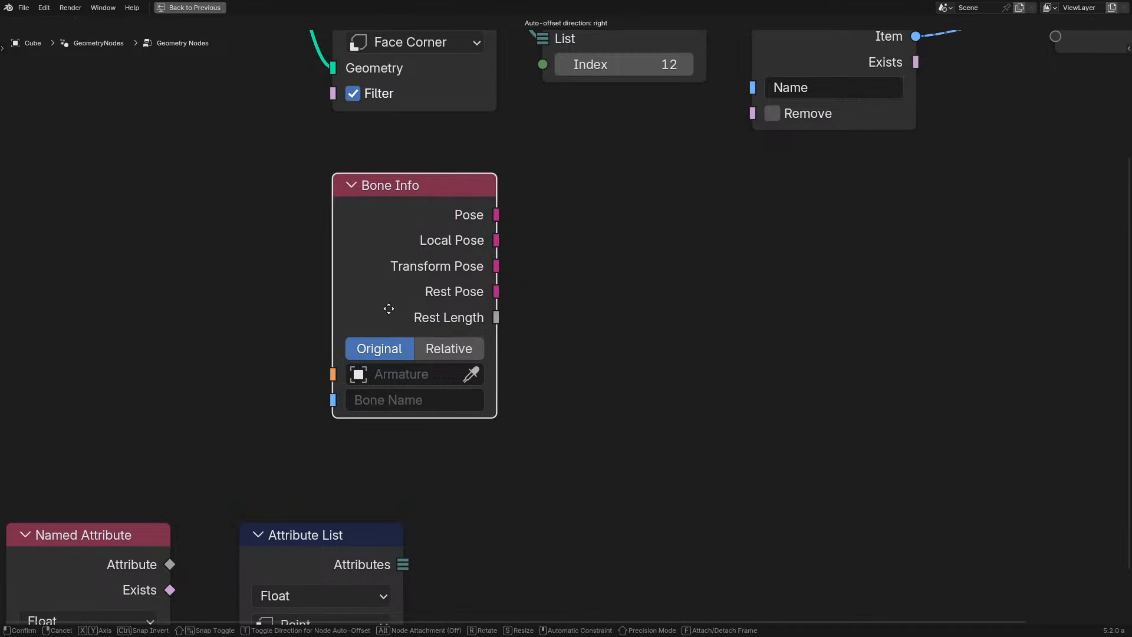
# Duplicate the connected Attribute List node with its Geometry link and place the copy below the Group Input node.
pyautogui.moveTo(459, 145); pyautogui.dragTo(430, 336, button='middle')
pyautogui.click(400, 140)
pyautogui.moveTo(456, 151); pyautogui.dragTo(564, 147, button='middle')
pyautogui.hotkey('ctrl', 'shift', 'd')
pyautogui.click(155, 273)
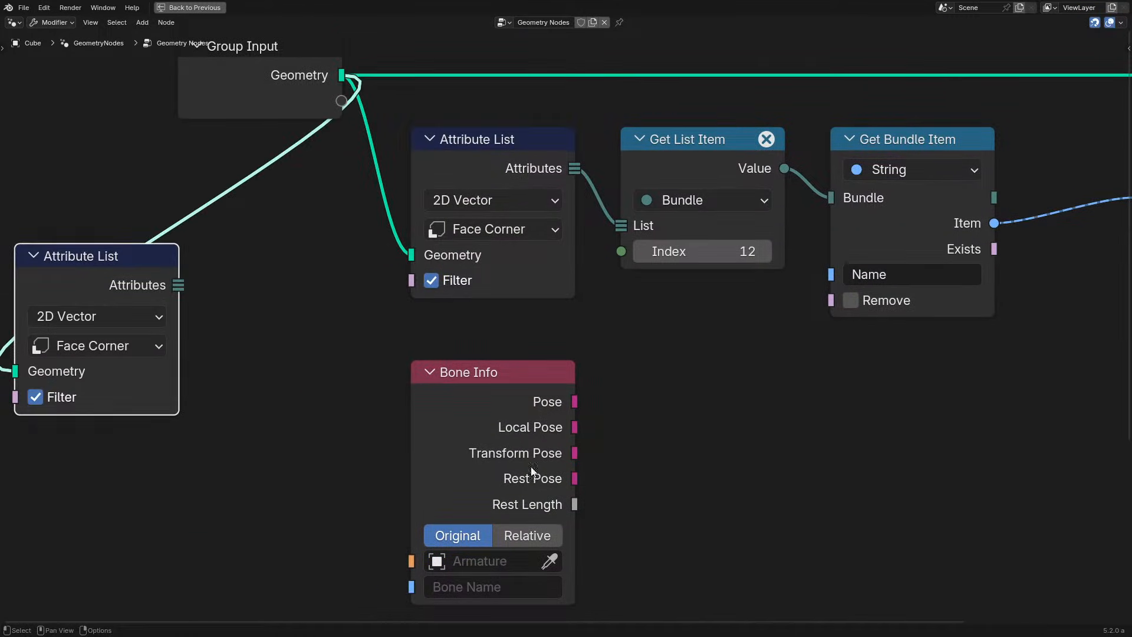
# Move the Bone Info node up between the two 2D Vector Attribute List nodes.
pyautogui.moveTo(493, 501)
pyautogui.mouseDown()
pyautogui.moveTo(501, 339)
pyautogui.moveTo(482, 499)
pyautogui.mouseUp()
pyautogui.moveTo(147, 334); pyautogui.dragTo(302, 290, button='middle')
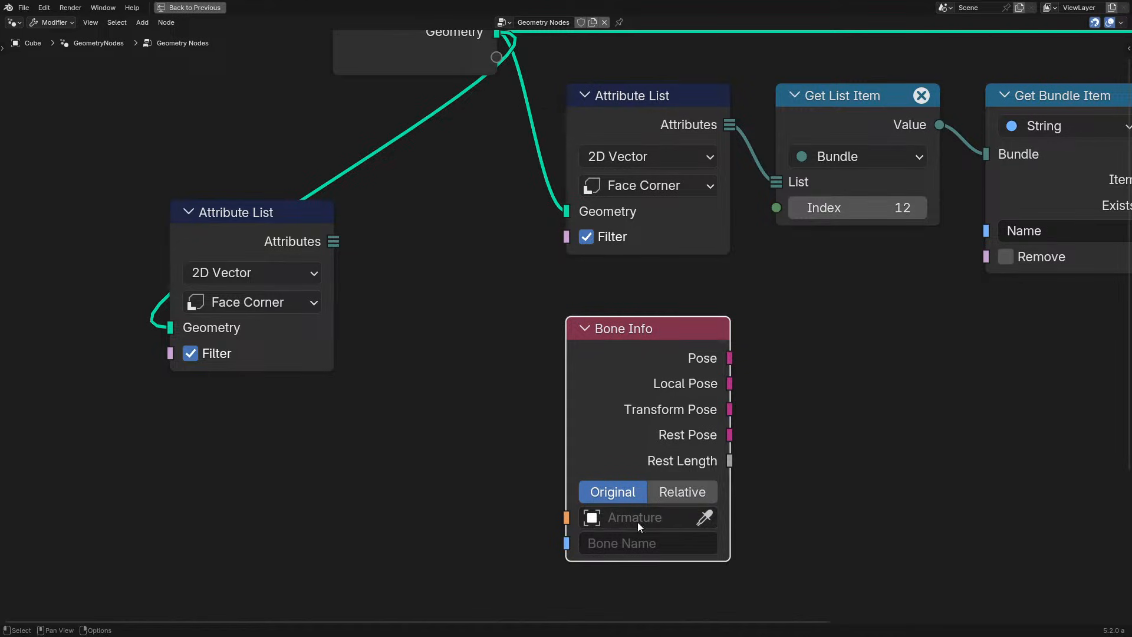
pyautogui.moveTo(706, 407); pyautogui.dragTo(589, 360)
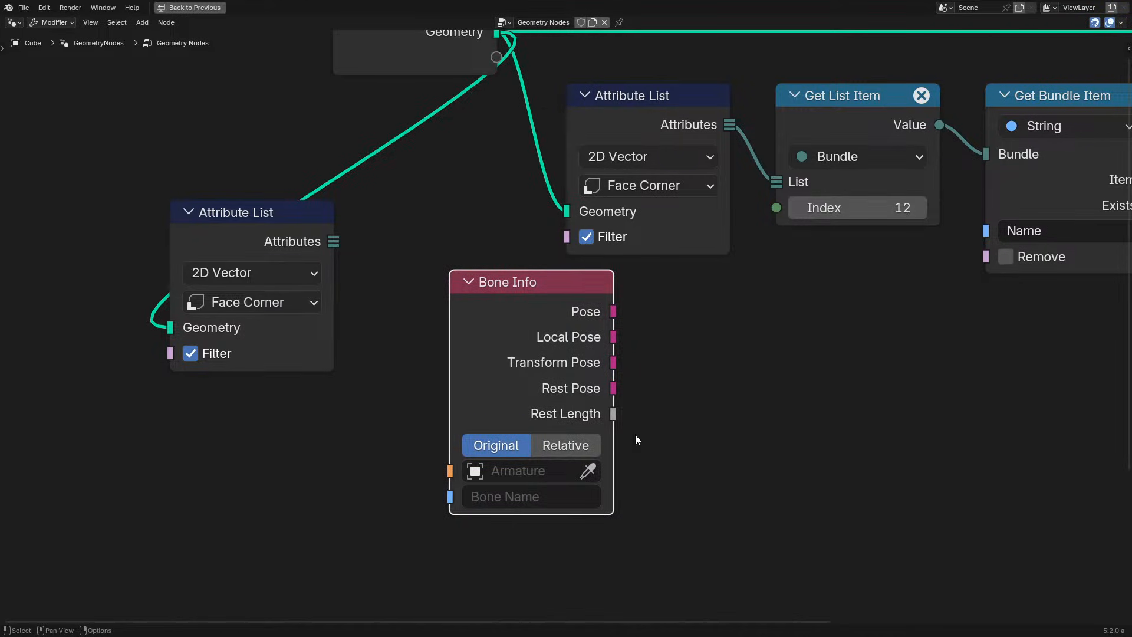
# Add a Named Attribute node below the duplicated Attribute List node and delete it again.
pyautogui.press('q')
pyautogui.click(215, 398)
pyautogui.click(158, 392)
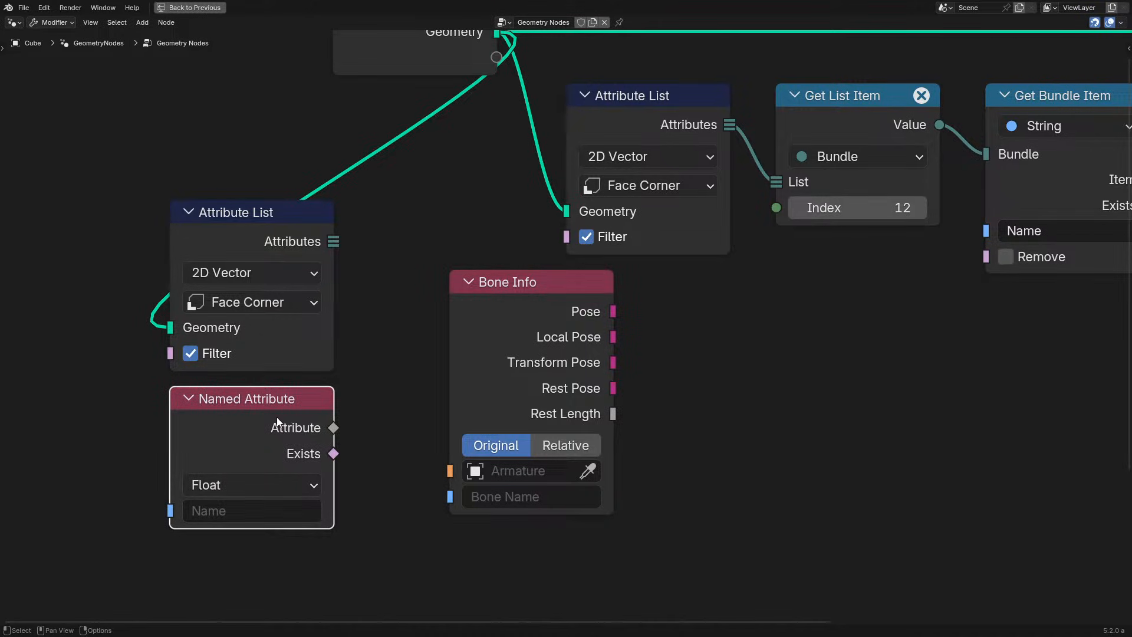
pyautogui.hotkey('ctrl', 'x')
# Move the Bone Info node back below the Attribute List node of the main chain.
pyautogui.click(564, 379)
pyautogui.scroll(-4, 584, 348)
pyautogui.moveTo(677, 245); pyautogui.dragTo(460, 328, button='middle')
pyautogui.scroll(2, 451, 335)
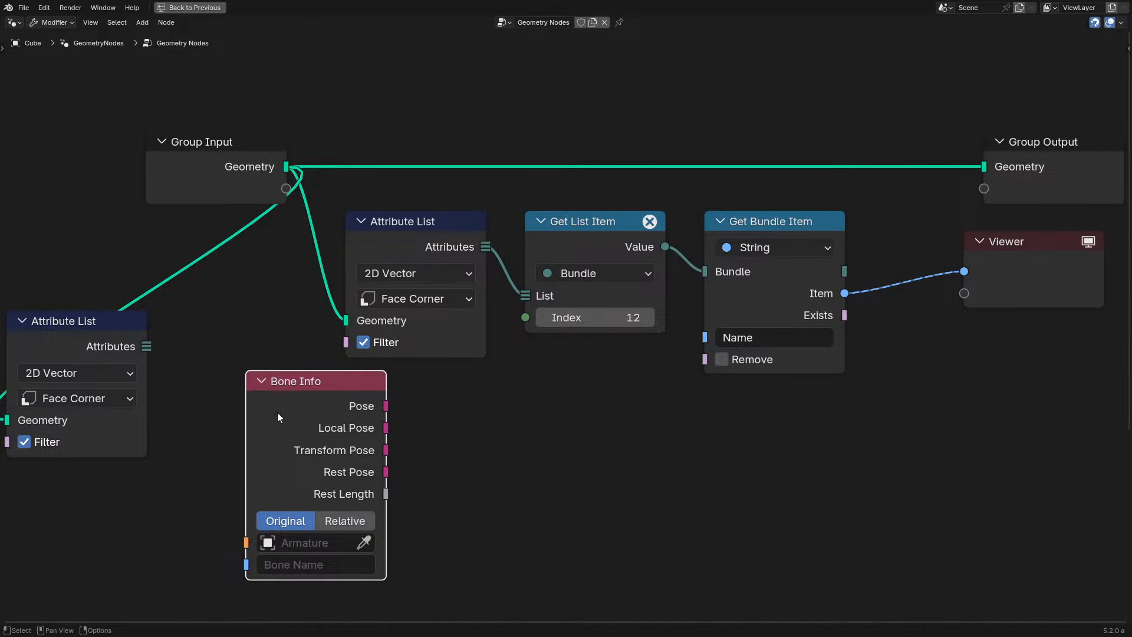
pyautogui.moveTo(277, 412); pyautogui.dragTo(429, 333, button='middle')
pyautogui.moveTo(477, 338); pyautogui.dragTo(604, 356)
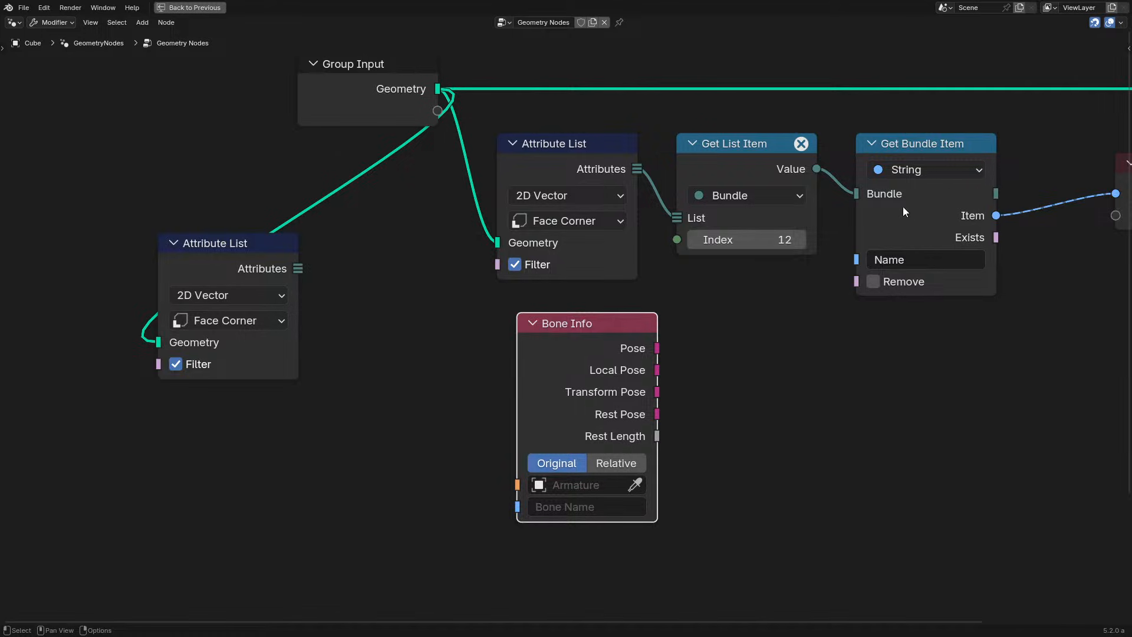
# Move the Bone Info node below the Get Bundle Item node.
pyautogui.moveTo(884, 211); pyautogui.dragTo(559, 216, button='middle')
pyautogui.moveTo(513, 270); pyautogui.dragTo(614, 361, button='middle')
pyautogui.scroll(4, 525, 319)
pyautogui.moveTo(354, 221); pyautogui.dragTo(343, 250)
pyautogui.rightClick(343, 250)
pyautogui.moveTo(808, 338); pyautogui.dragTo(805, 268)
pyautogui.rightClick(791, 290)
pyautogui.moveTo(283, 463); pyautogui.dragTo(749, 500)
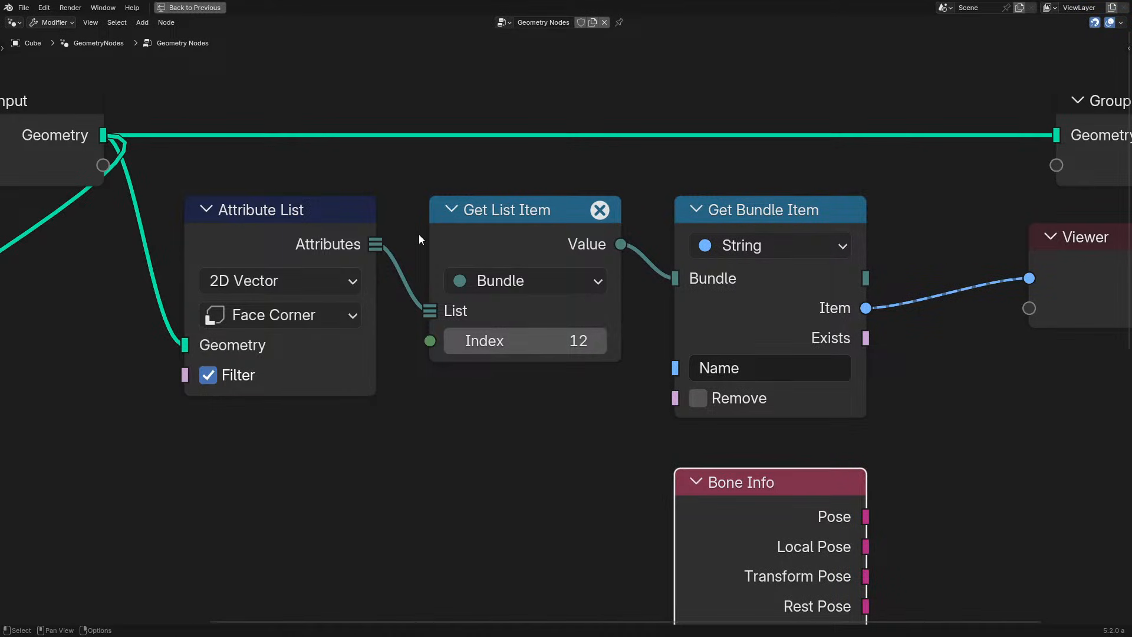
# Turn Filter off in the Attribute List node that feeds Get List Item.
pyautogui.moveTo(810, 301); pyautogui.dragTo(788, 293)
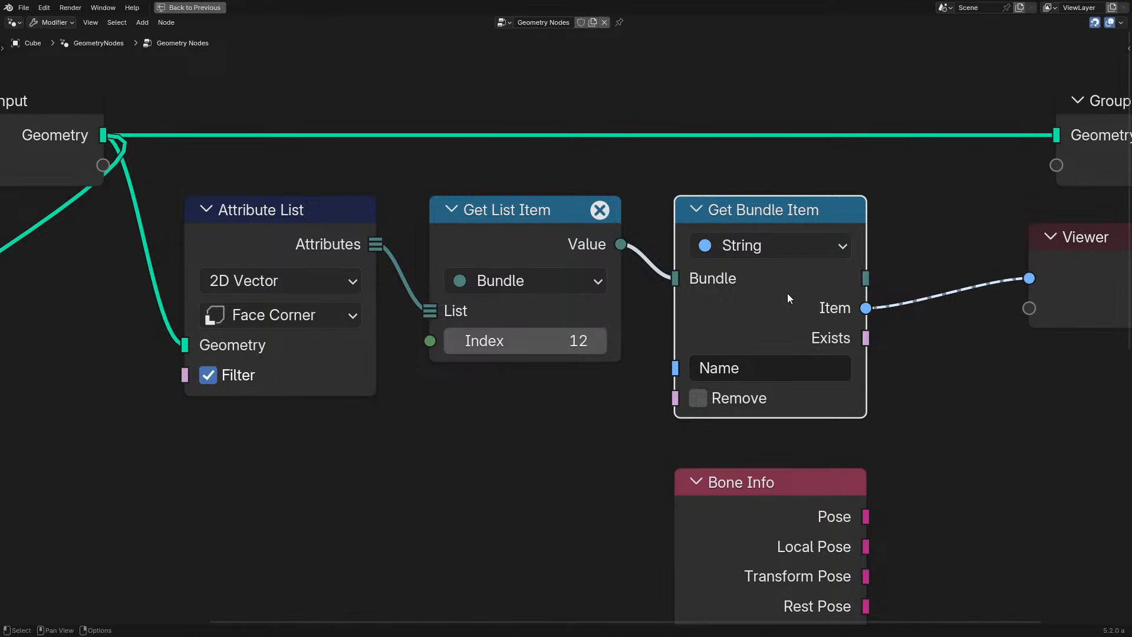
pyautogui.click(209, 376)
pyautogui.moveTo(296, 242); pyautogui.dragTo(421, 255)
pyautogui.rightClick(421, 255)
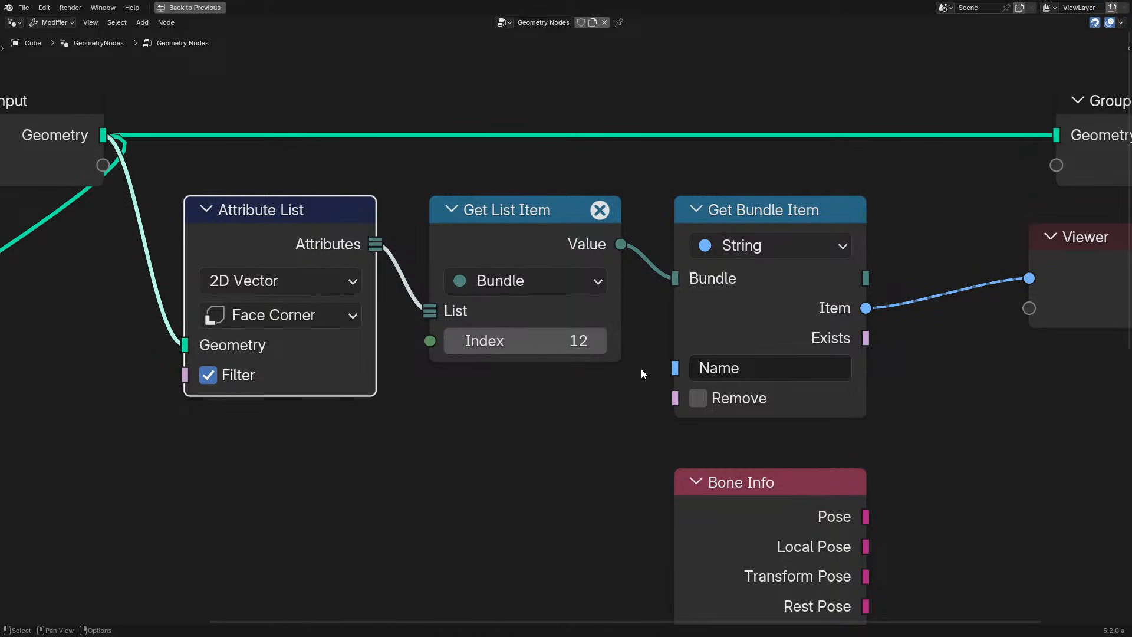
pyautogui.click(222, 372)
pyautogui.scroll(-6, 426, 375)
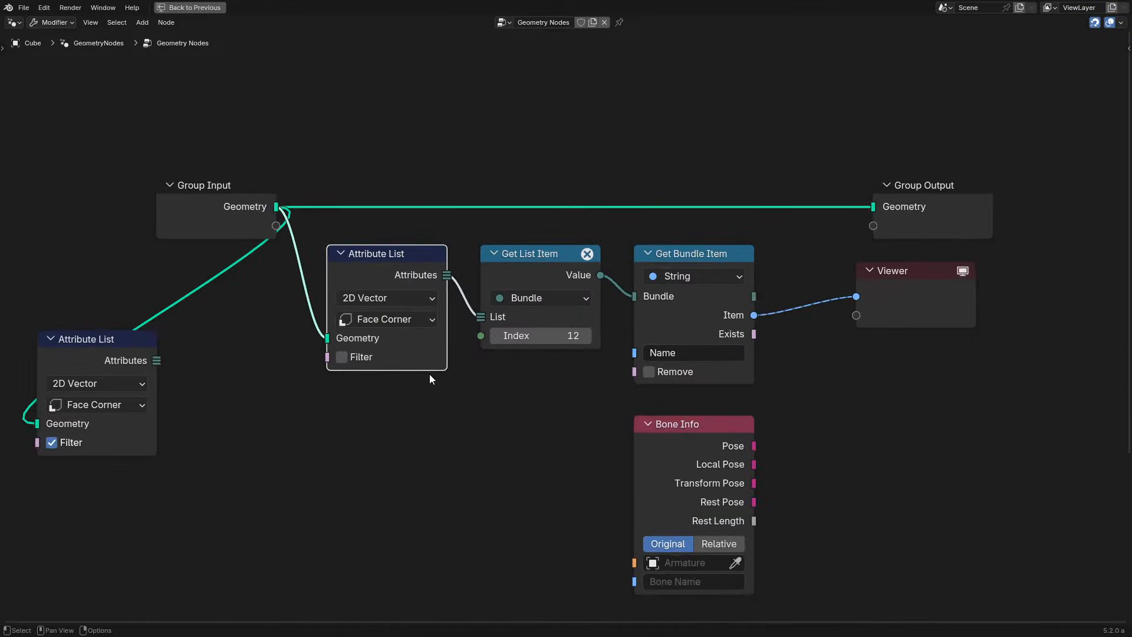
pyautogui.moveTo(426, 375); pyautogui.dragTo(402, 341, button='middle')
pyautogui.scroll(2, 402, 340)
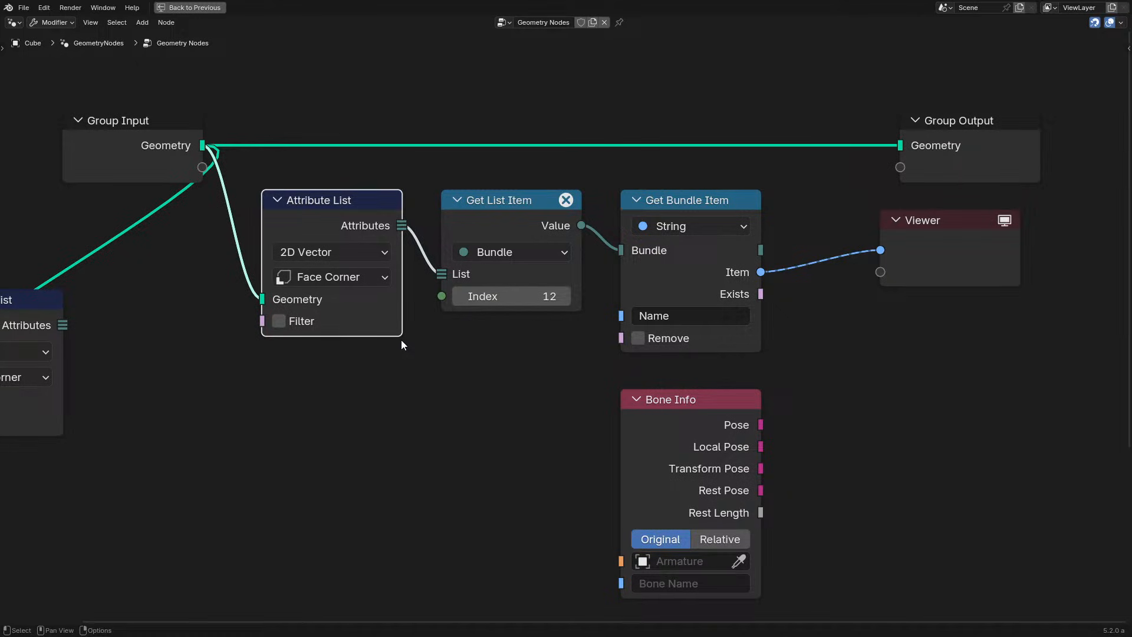
# Connect the Get Bundle Item node's Item output to the Bone Name input of Bone Info.
pyautogui.moveTo(685, 433); pyautogui.dragTo(651, 422)
pyautogui.rightClick(603, 398)
pyautogui.moveTo(761, 272); pyautogui.dragTo(621, 583)
# Move Bone Info beyond Get Bundle Item, in line after the chain, and align the Viewer node directly above it.
pyautogui.moveTo(652, 442); pyautogui.dragTo(874, 346)
pyautogui.scroll(-2, 956, 411)
pyautogui.scroll(-2, 847, 381)
pyautogui.scroll(6, 788, 357)
pyautogui.moveTo(884, 248); pyautogui.dragTo(859, 263)
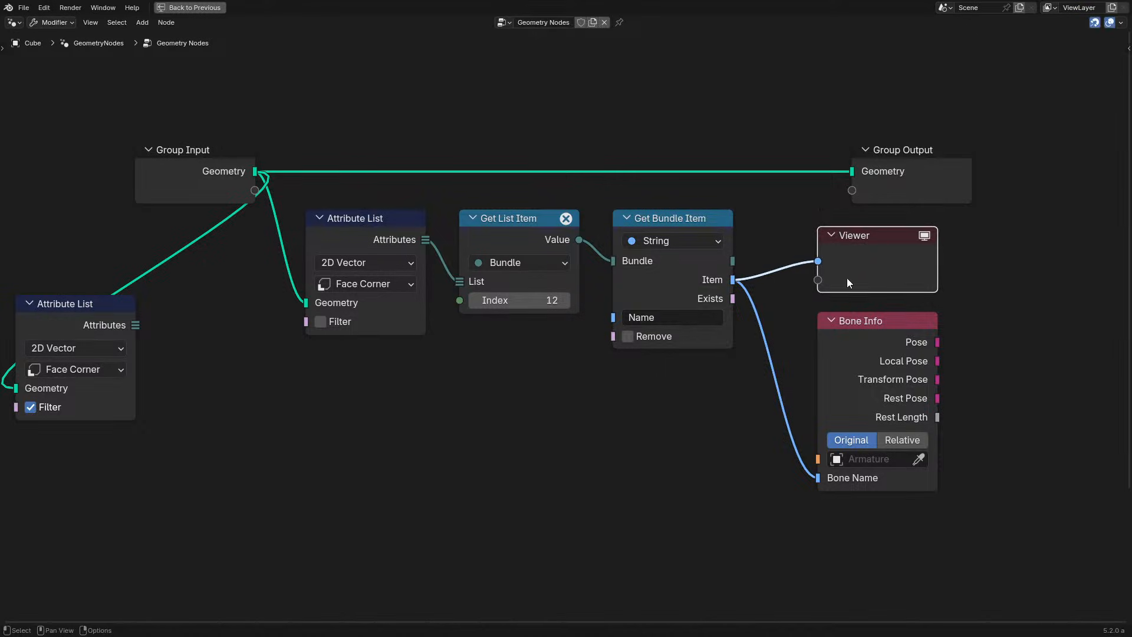
# Set the Get List Item node's Index to 3.
pyautogui.moveTo(779, 358); pyautogui.dragTo(420, 368, button='middle')
pyautogui.click(493, 364)
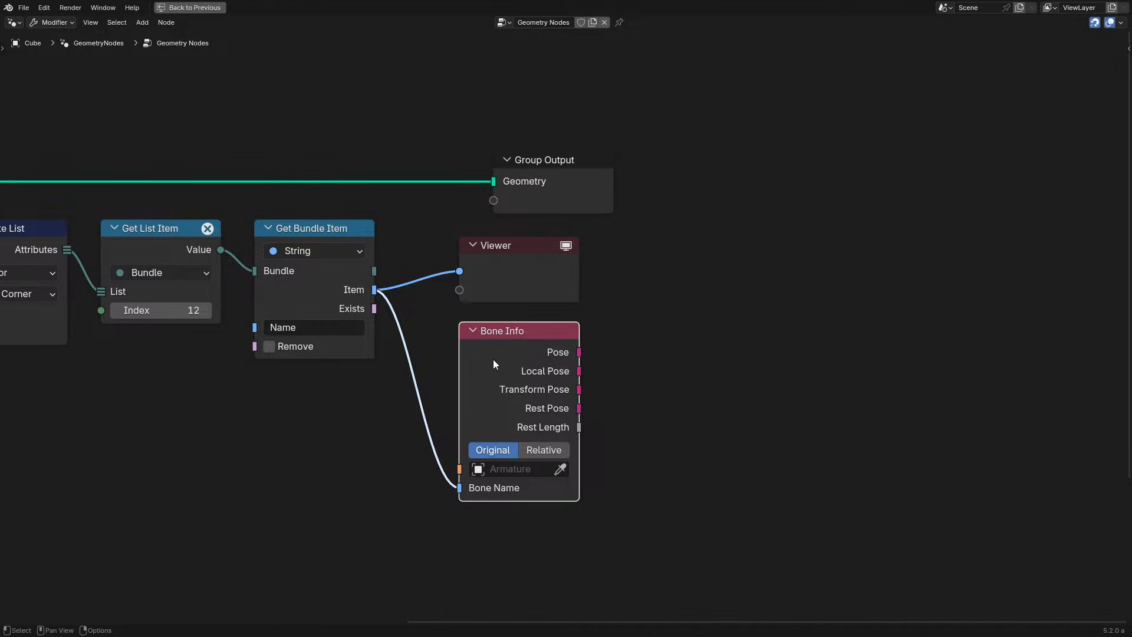
pyautogui.moveTo(317, 317); pyautogui.dragTo(490, 322, button='middle')
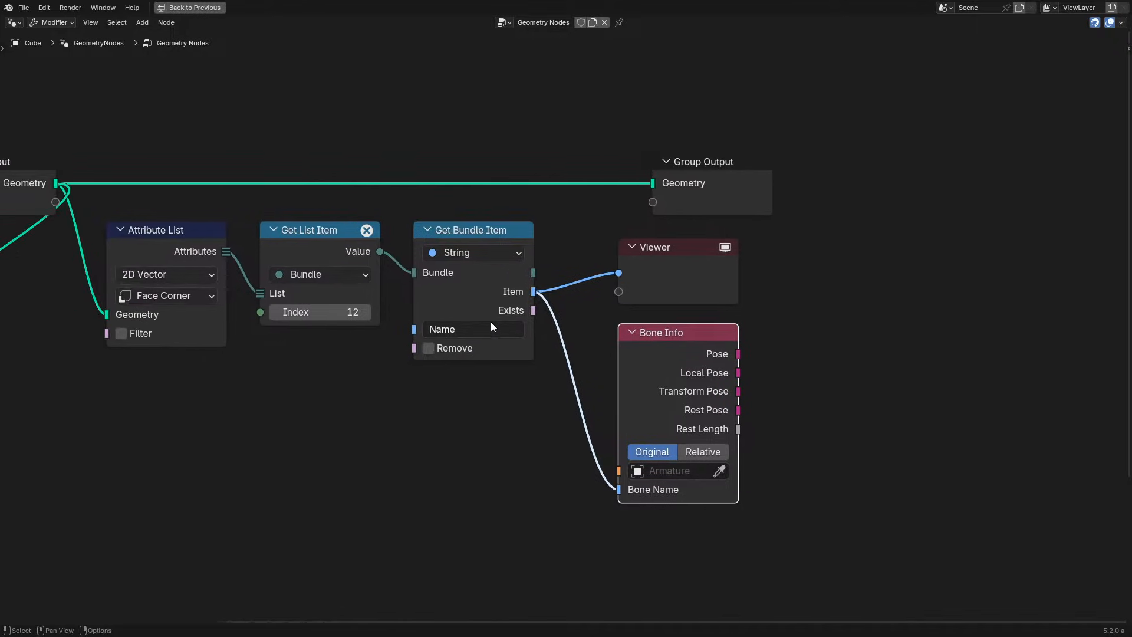
pyautogui.click(331, 315)
pyautogui.write('3')
pyautogui.press('Return')
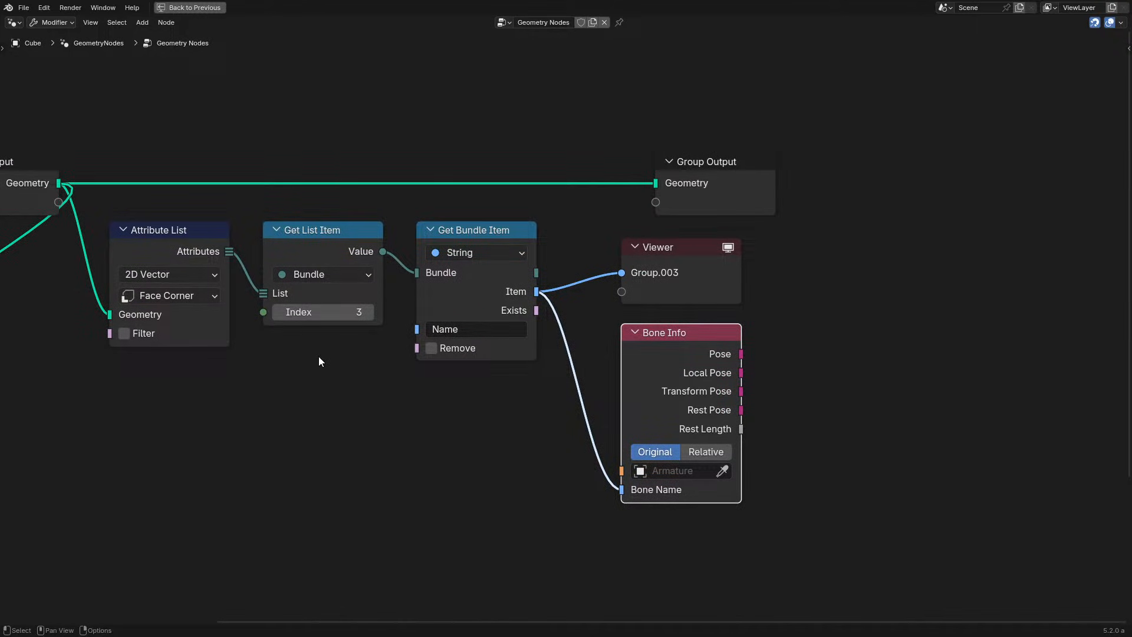
# Raise the Get List Item node's Index to 4 and compare the viewed name with the cube's vertex groups.
pyautogui.click(656, 282)
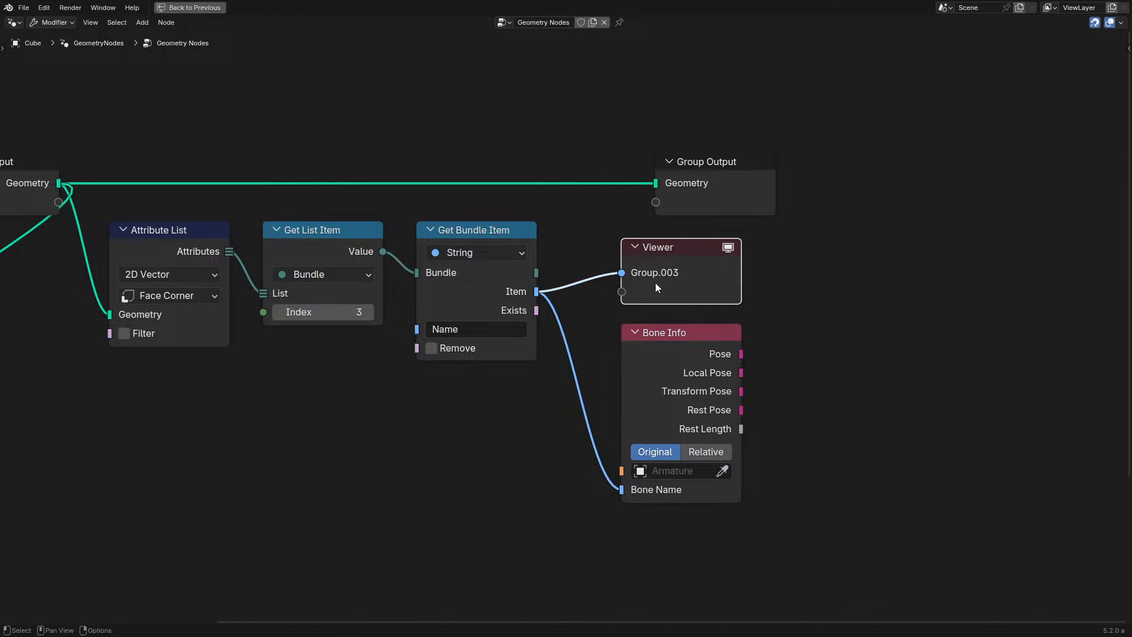
pyautogui.moveTo(371, 357); pyautogui.dragTo(643, 364, button='middle')
pyautogui.scroll(1, 643, 365)
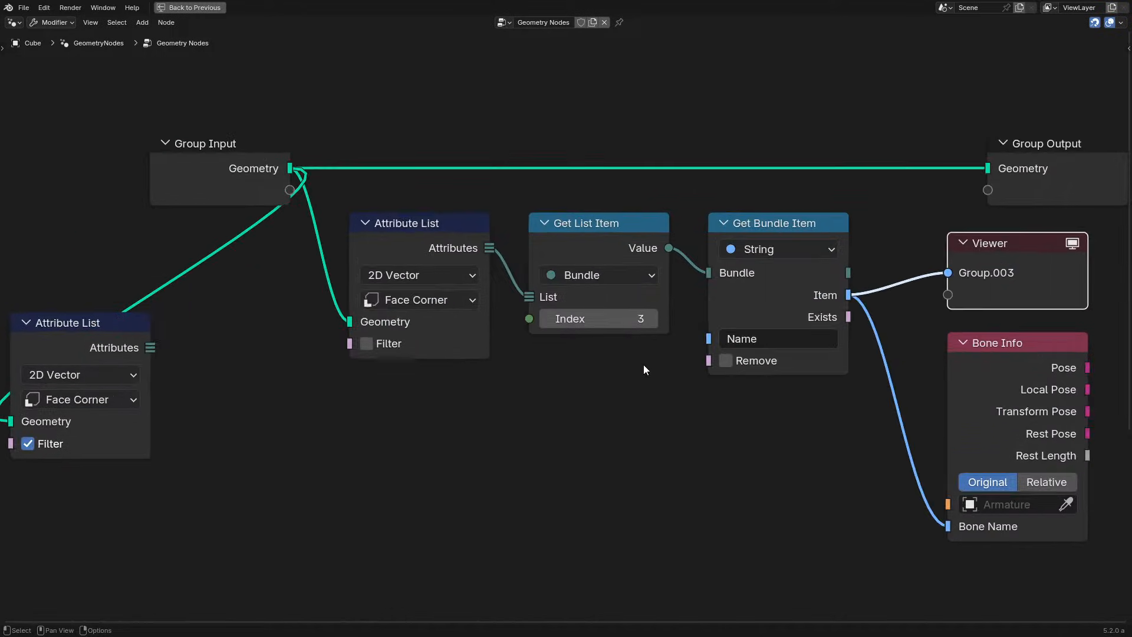
pyautogui.click(653, 323)
pyautogui.hotkey('ctrl', 'space')
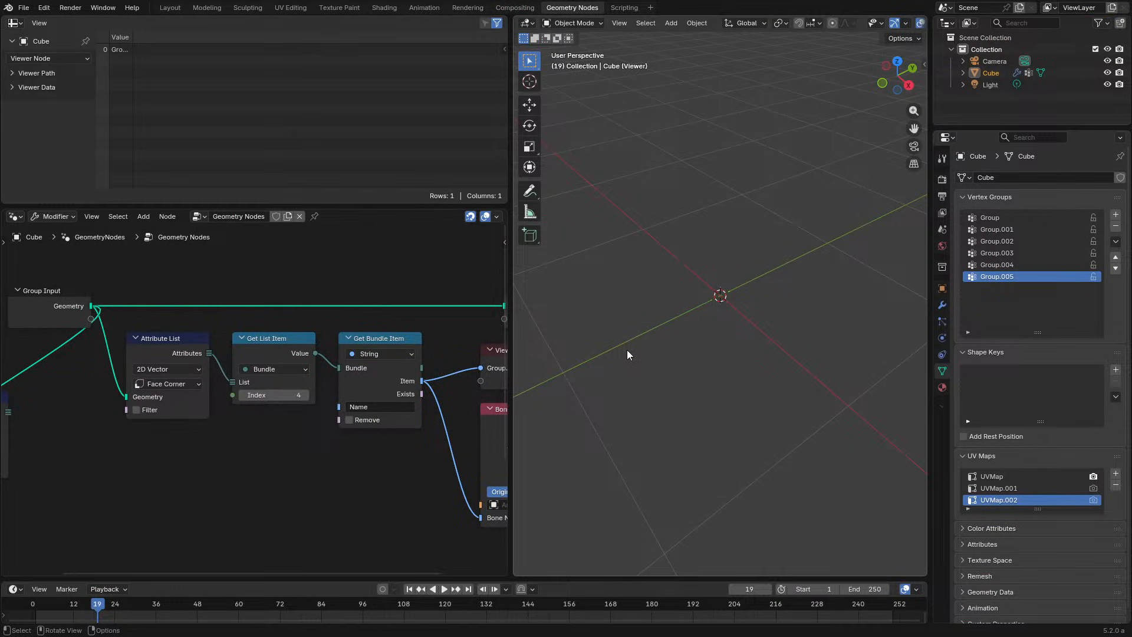
pyautogui.scroll(-10, 627, 349)
pyautogui.hotkey('ctrl', 'space')
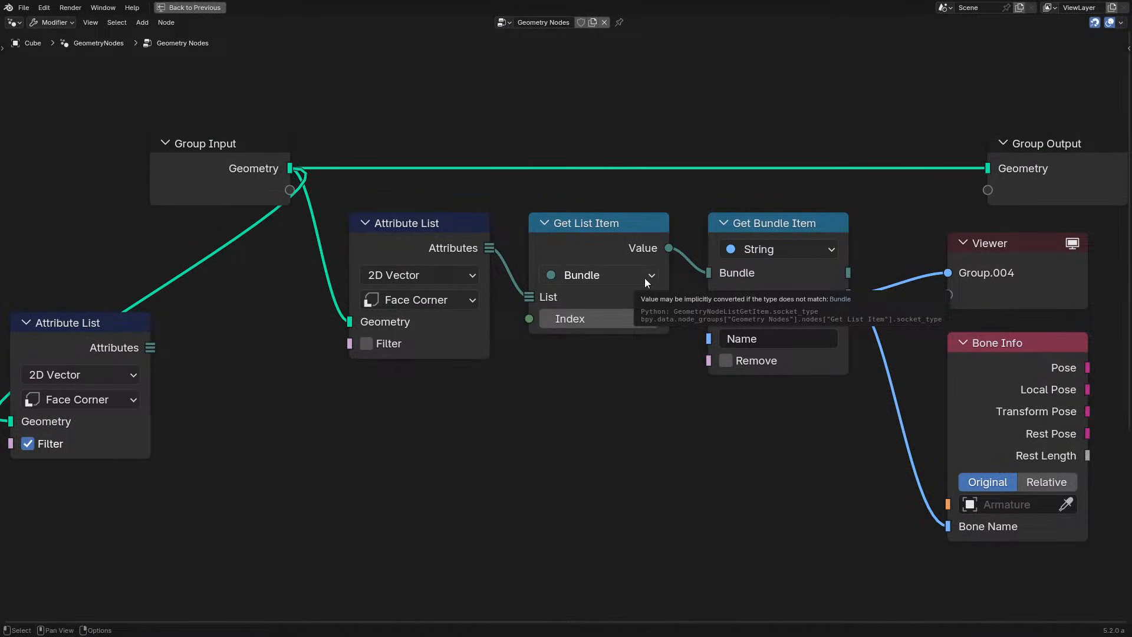
# Shift the Attribute List, Get List Item and Get Bundle Item nodes together slightly closer to Group Input.
pyautogui.scroll(-1, 646, 276)
pyautogui.moveTo(389, 437); pyautogui.dragTo(738, 277)
pyautogui.scroll(2, 738, 277)
pyautogui.press('g')
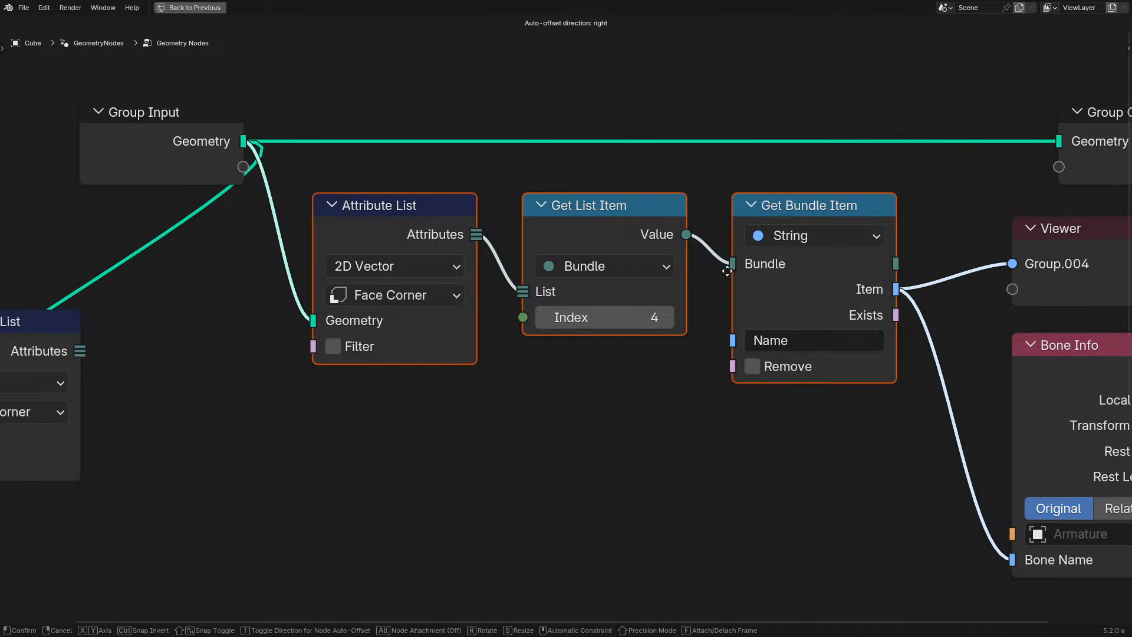
pyautogui.click(719, 269)
pyautogui.moveTo(548, 243); pyautogui.dragTo(439, 309, button='middle')
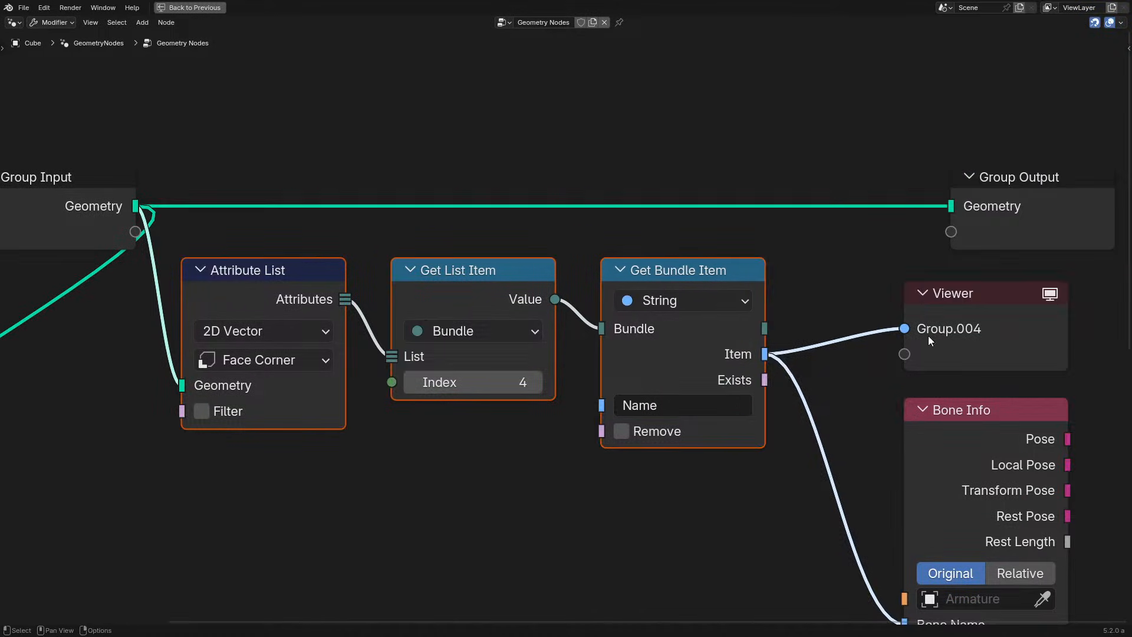
# Move the Viewer and Bone Info nodes together closer to the Get Bundle Item node.
pyautogui.moveTo(927, 338); pyautogui.dragTo(749, 329, button='middle')
pyautogui.moveTo(651, 292); pyautogui.dragTo(858, 501)
pyautogui.press('g')
pyautogui.click(761, 432)
# Move Group Input and the whole attribute node chain farther away from Group Output.
pyautogui.scroll(-2, 413, 407)
pyautogui.moveTo(329, 427); pyautogui.dragTo(624, 416, button='middle')
pyautogui.scroll(1, 625, 416)
pyautogui.moveTo(81, 518); pyautogui.dragTo(913, 155)
pyautogui.press('g')
pyautogui.click(829, 162)
pyautogui.hotkey('ctrl', 'space')
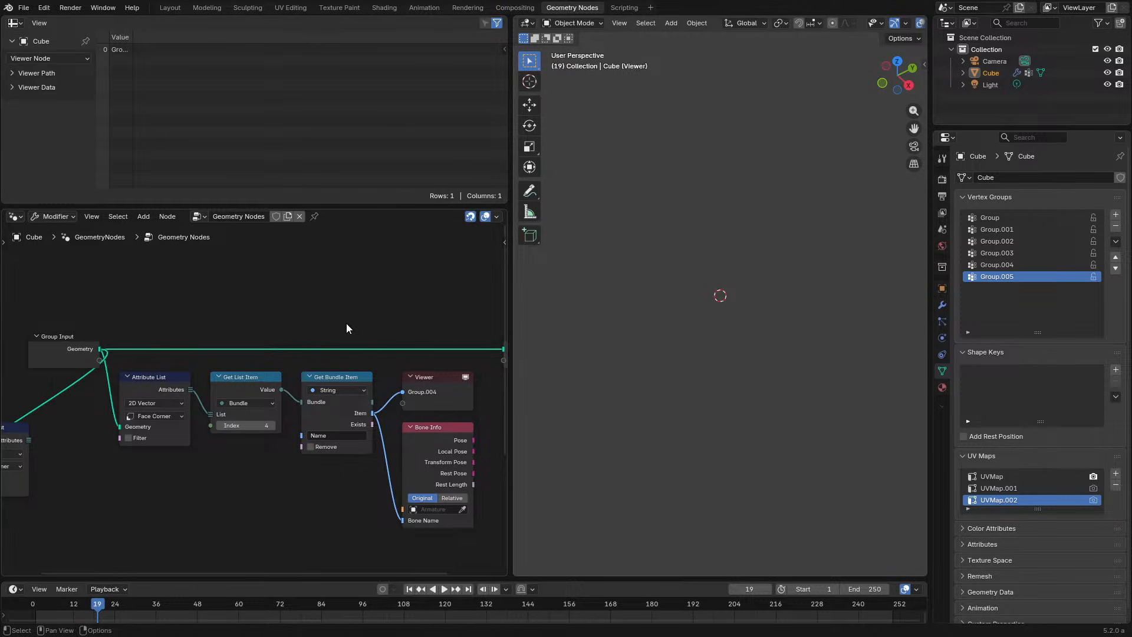
pyautogui.moveTo(334, 382); pyautogui.dragTo(323, 329, button='middle')
pyautogui.scroll(1, 324, 327)
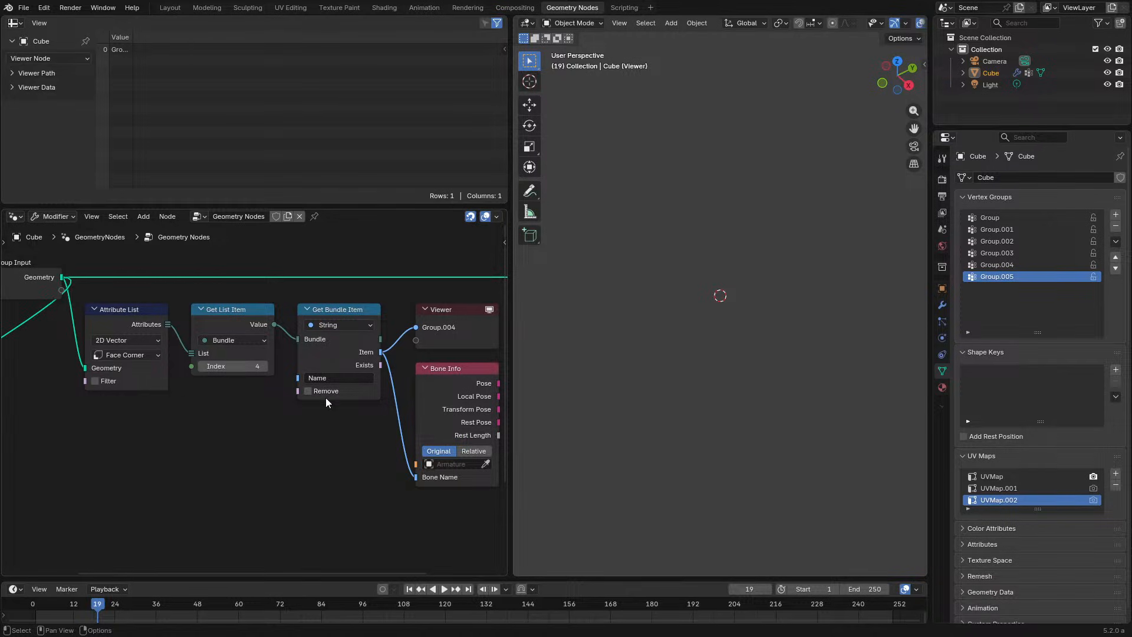
# Duplicate the Attribute List node with its Geometry link kept and place the copy directly below the original.
pyautogui.hotkey('ctrl', 'space')
pyautogui.hotkey('ctrl', 'space')
pyautogui.click(129, 320)
pyautogui.hotkey('ctrl', 'shift', 'd')
pyautogui.click(129, 423)
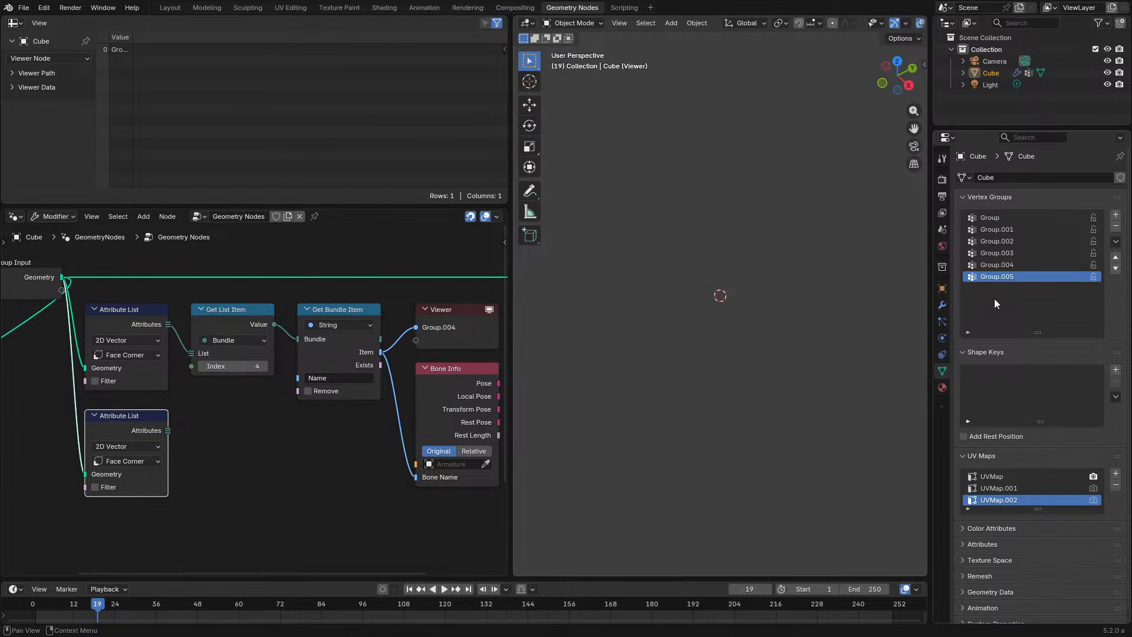
# Review the data type options of the duplicated Attribute List node.
pyautogui.press('KP_Decimal')
pyautogui.hotkey('ctrl', 'space')
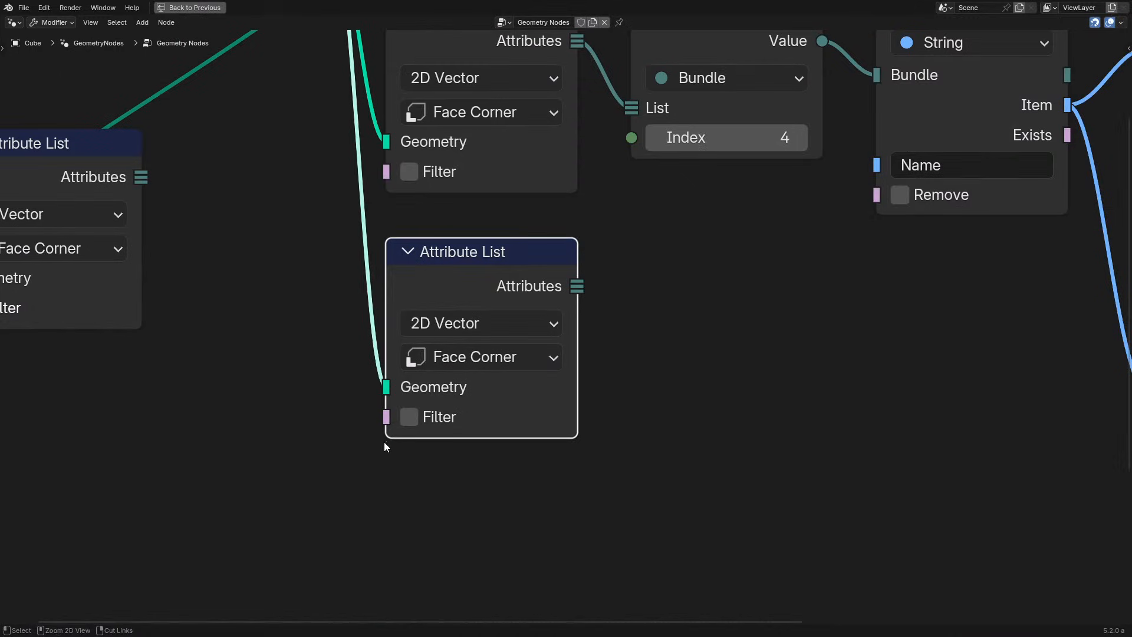
pyautogui.moveTo(501, 251)
pyautogui.mouseDown()
pyautogui.moveTo(720, 334)
pyautogui.moveTo(474, 229)
pyautogui.moveTo(497, 253)
pyautogui.mouseUp()
pyautogui.click(475, 324)
pyautogui.click(474, 327)
pyautogui.moveTo(494, 277); pyautogui.dragTo(204, 389, button='middle')
pyautogui.moveTo(638, 260)
pyautogui.mouseDown()
pyautogui.moveTo(639, 203)
pyautogui.moveTo(640, 261)
pyautogui.mouseUp()
pyautogui.hotkey('ctrl', 'shift', 'd')
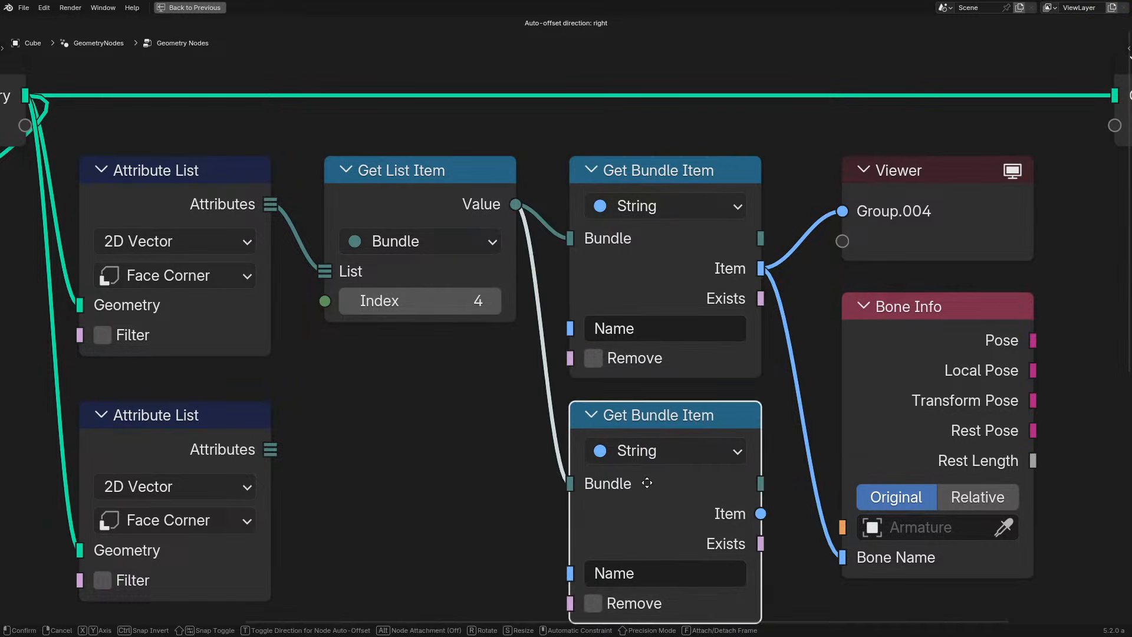
pyautogui.click(649, 474)
pyautogui.scroll(-2, 643, 472)
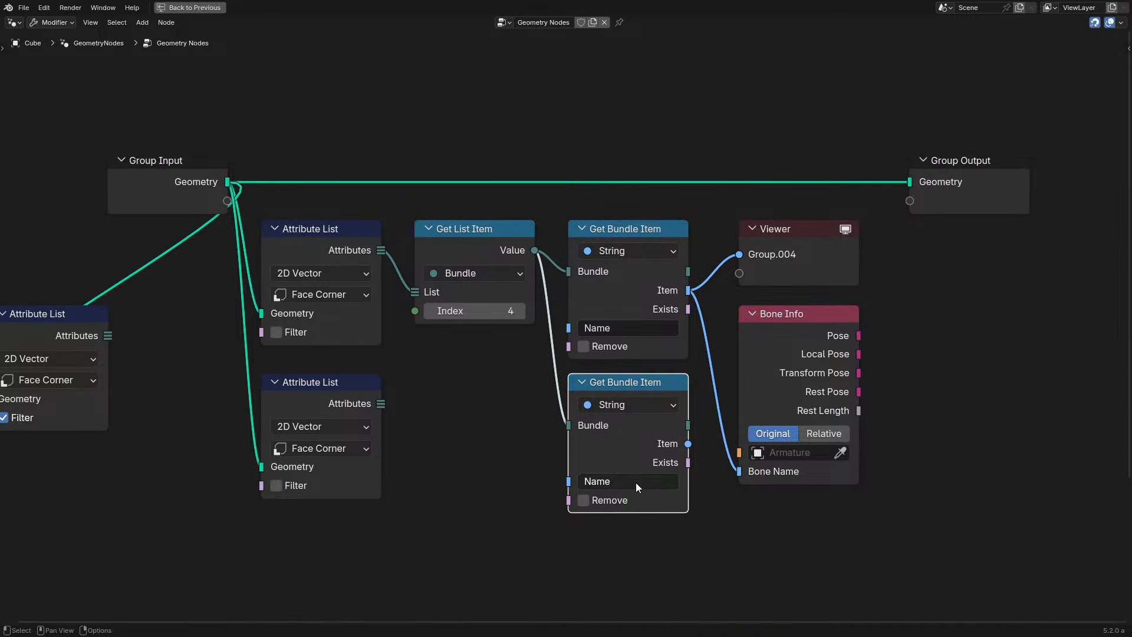
pyautogui.moveTo(559, 578); pyautogui.dragTo(627, 451)
pyautogui.hotkey('ctrl', 'x')
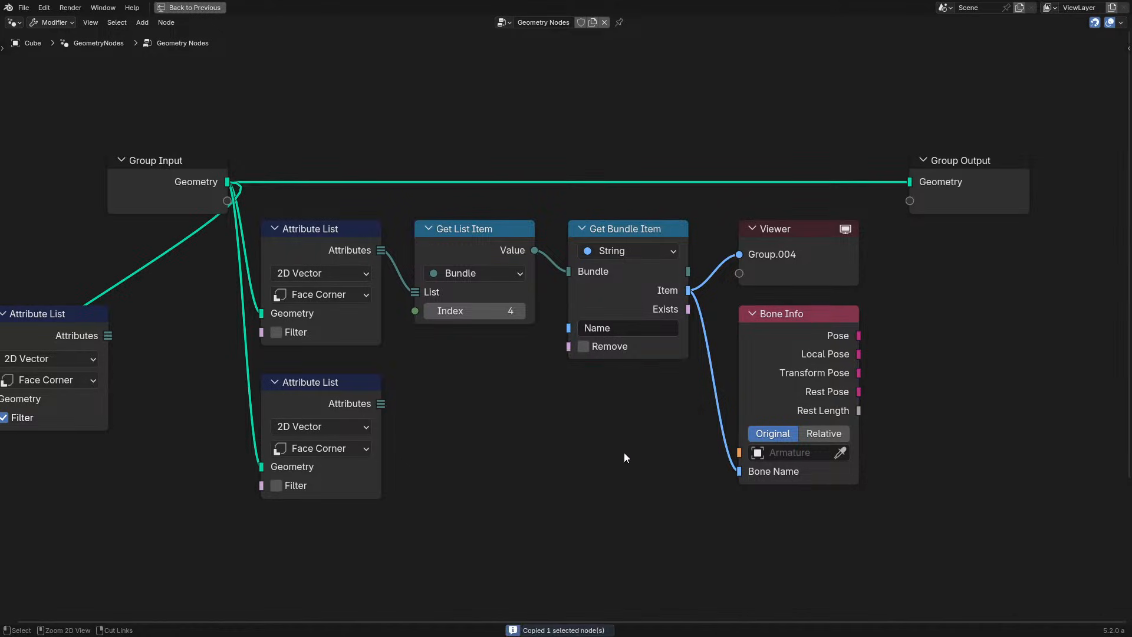
# Delete the unused Attribute List node that has Filter enabled.
pyautogui.hotkey('ctrl', 'space')
pyautogui.moveTo(132, 457); pyautogui.dragTo(310, 408, button='middle')
pyautogui.click(72, 338)
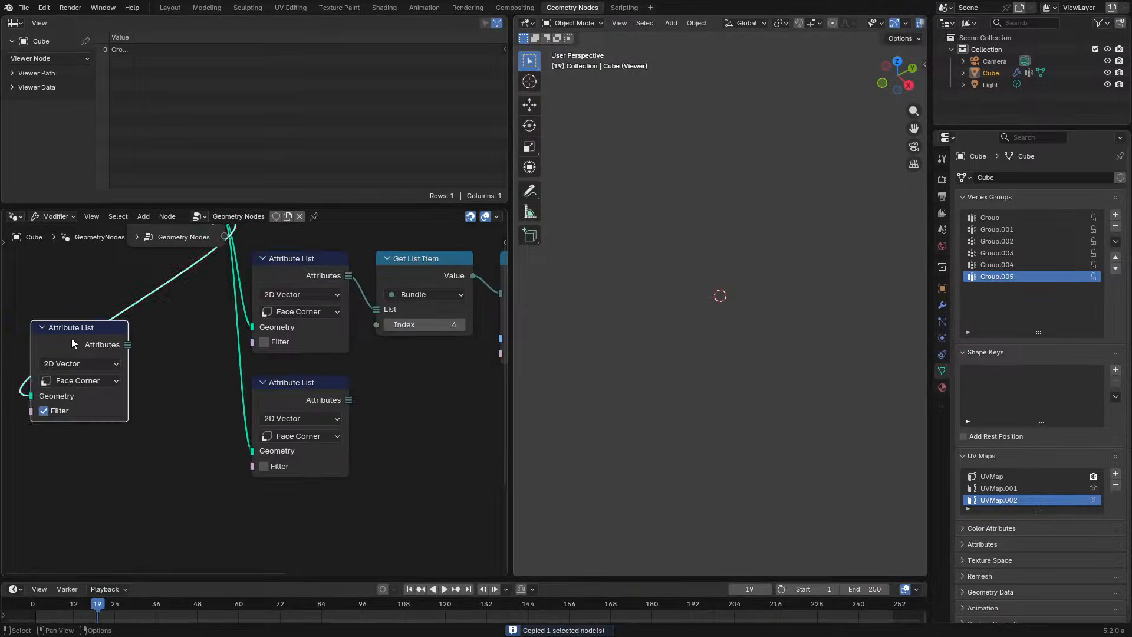
pyautogui.press('Delete')
# Cut the two remaining stray nodes out of the node tree.
pyautogui.hotkey('ctrl', 'space')
pyautogui.scroll(-2, 501, 431)
pyautogui.scroll(1, 521, 417)
pyautogui.moveTo(521, 417); pyautogui.dragTo(362, 352, button='middle')
pyautogui.moveTo(232, 425); pyautogui.dragTo(599, 545)
pyautogui.hotkey('ctrl', 'x')
pyautogui.scroll(-3, 295, 222)
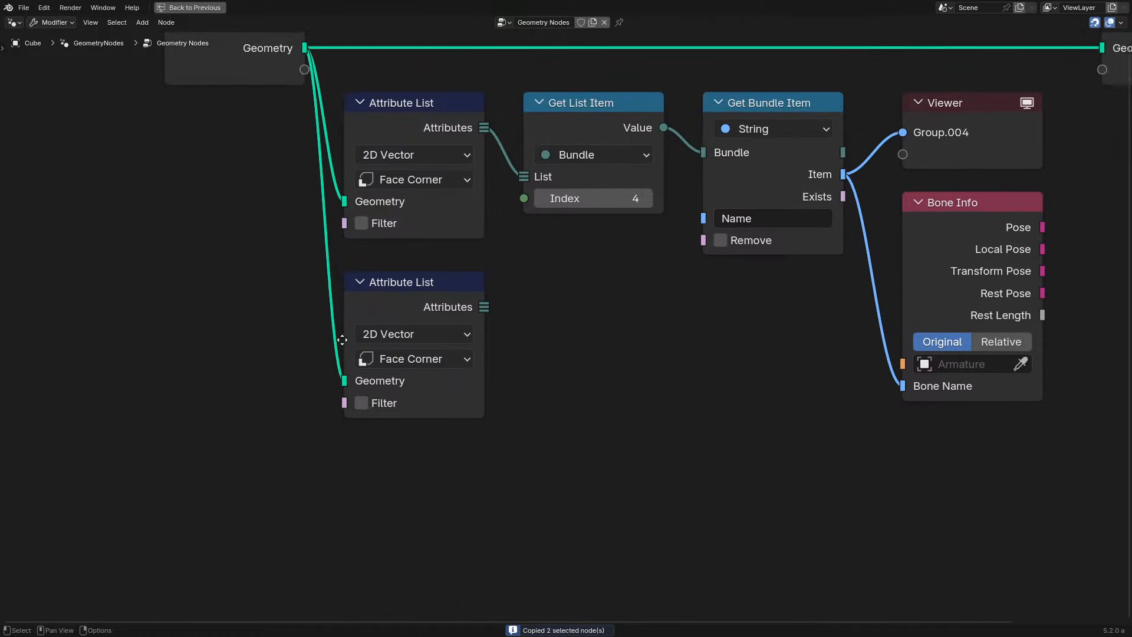
pyautogui.hotkey('ctrl', 'space')
pyautogui.scroll(3, 266, 413)
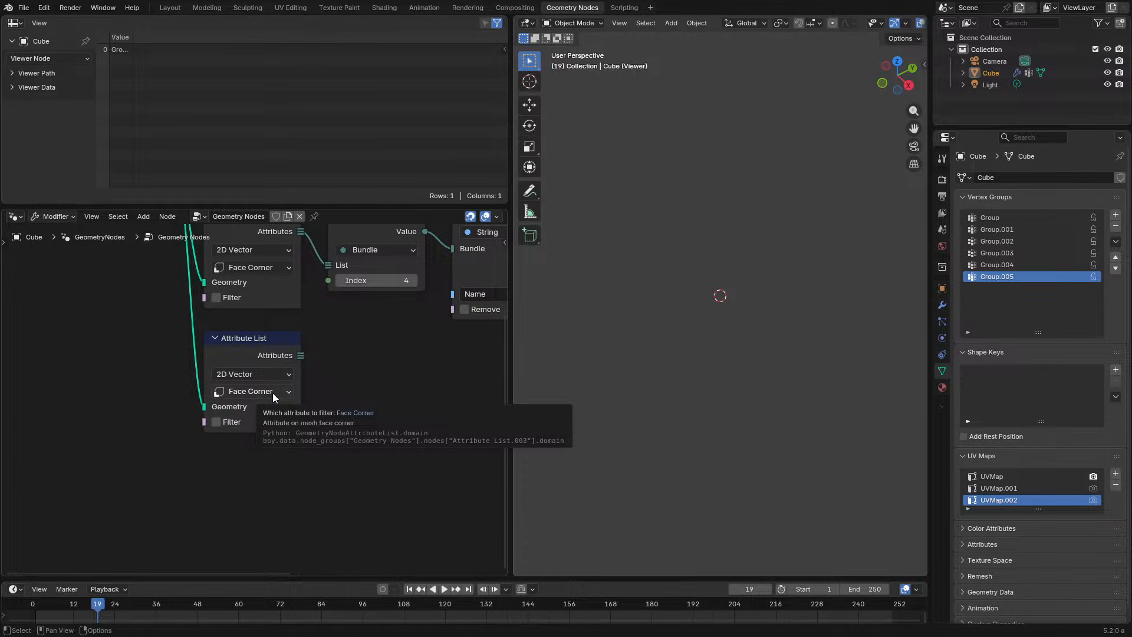
# Play the GPencil object's stroke animation, restarting it from before its first frames.
pyautogui.press('space')
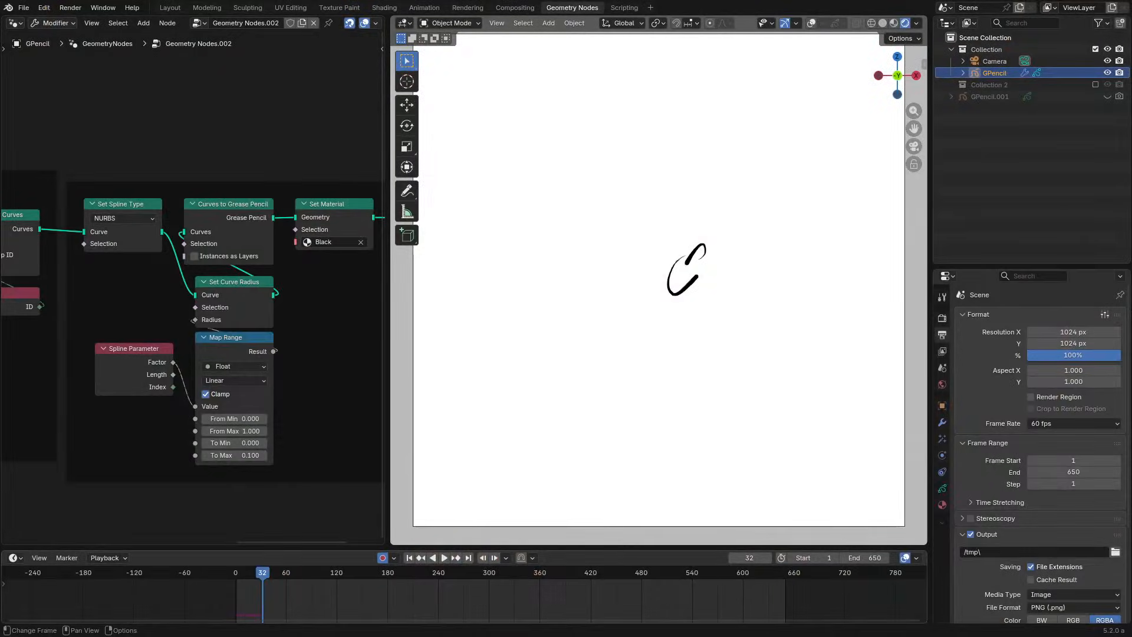
pyautogui.click(226, 577)
pyautogui.press('space')
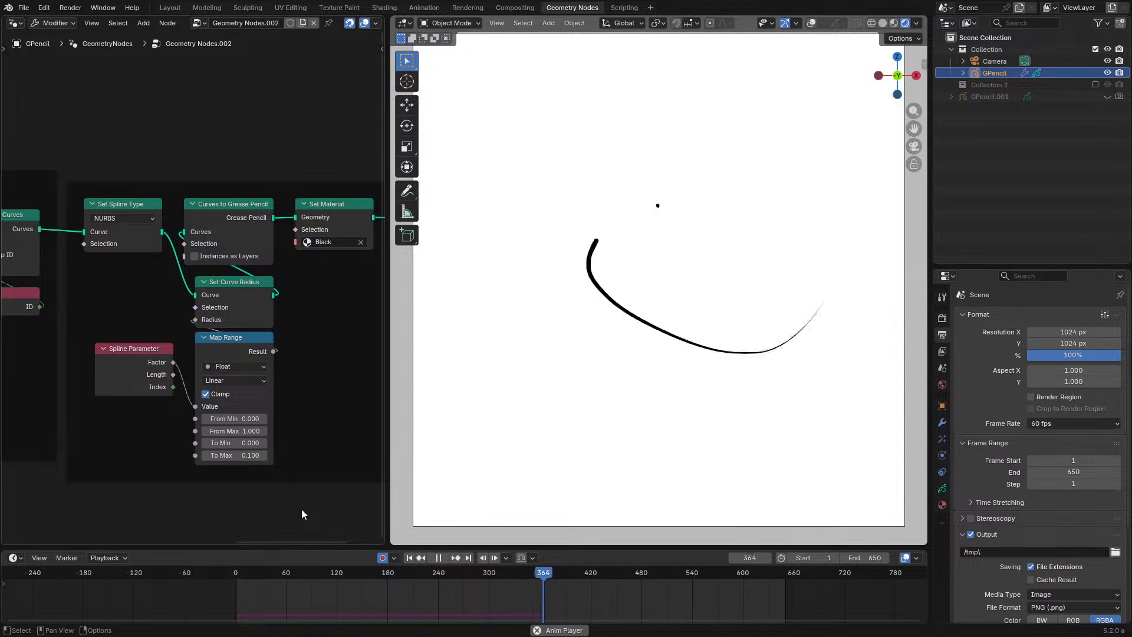
pyautogui.click(225, 571)
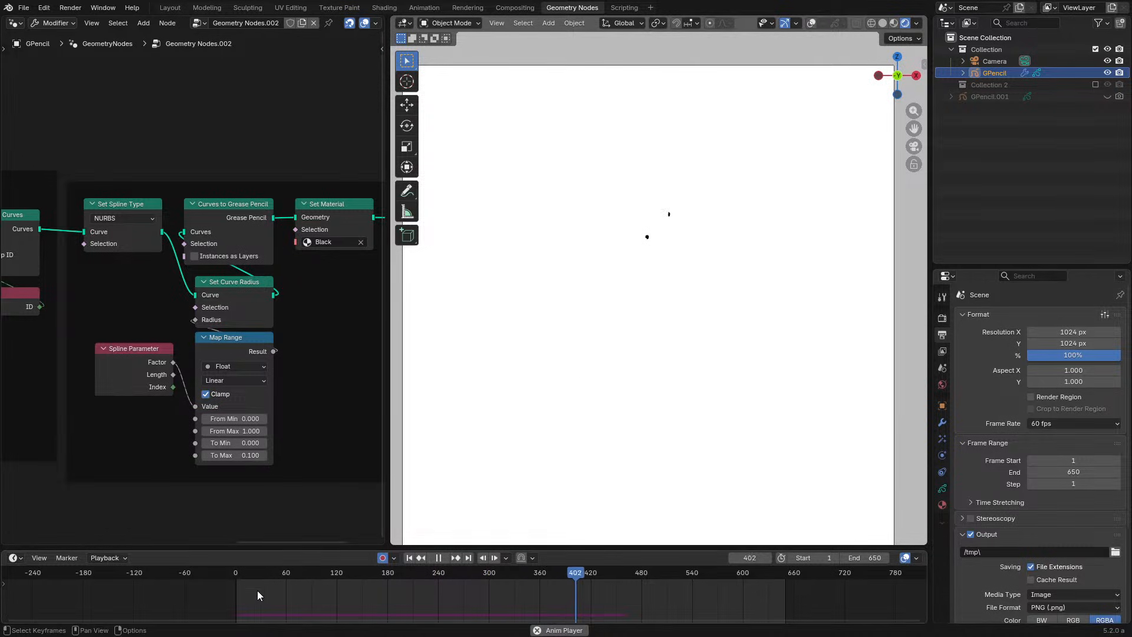
pyautogui.click(241, 572)
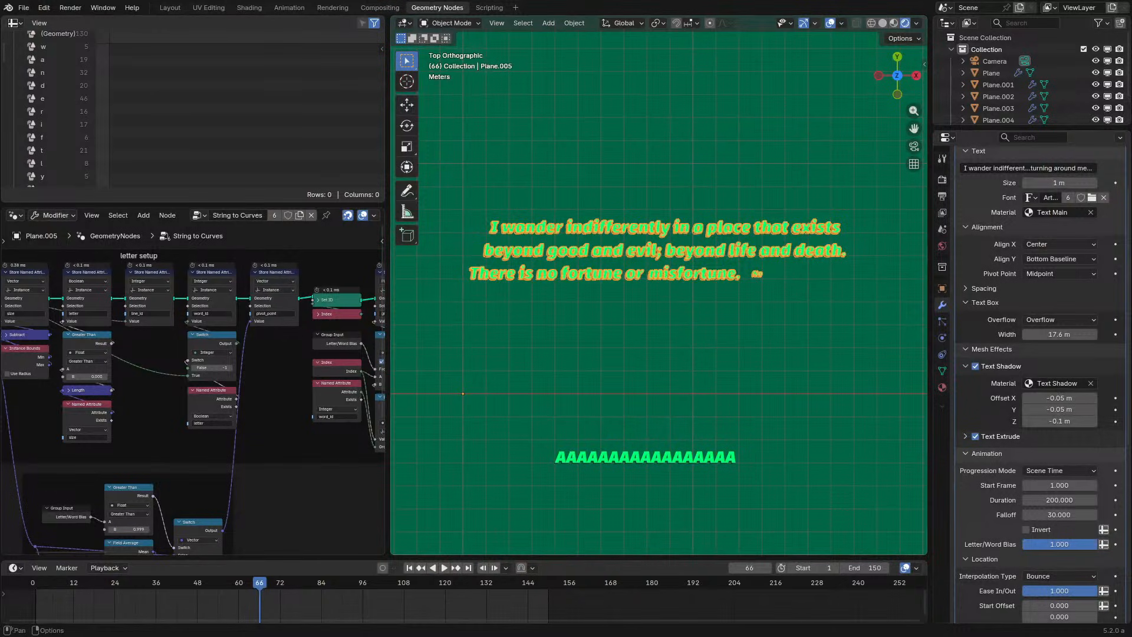
# Hide the viewport overlays and play the text animation from the beginning.
pyautogui.click(830, 24)
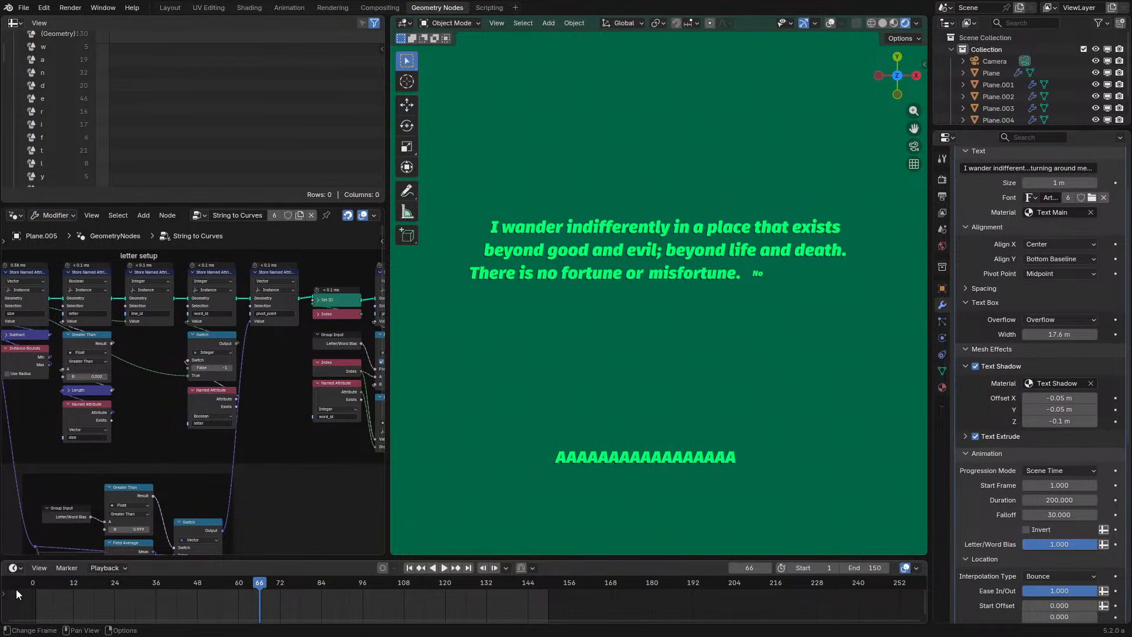
pyautogui.click(26, 583)
pyautogui.press('space')
pyautogui.press('space')
# Open the render settings, show the viewport overlays again and continue playing the text animation.
pyautogui.click(943, 179)
pyautogui.click(831, 23)
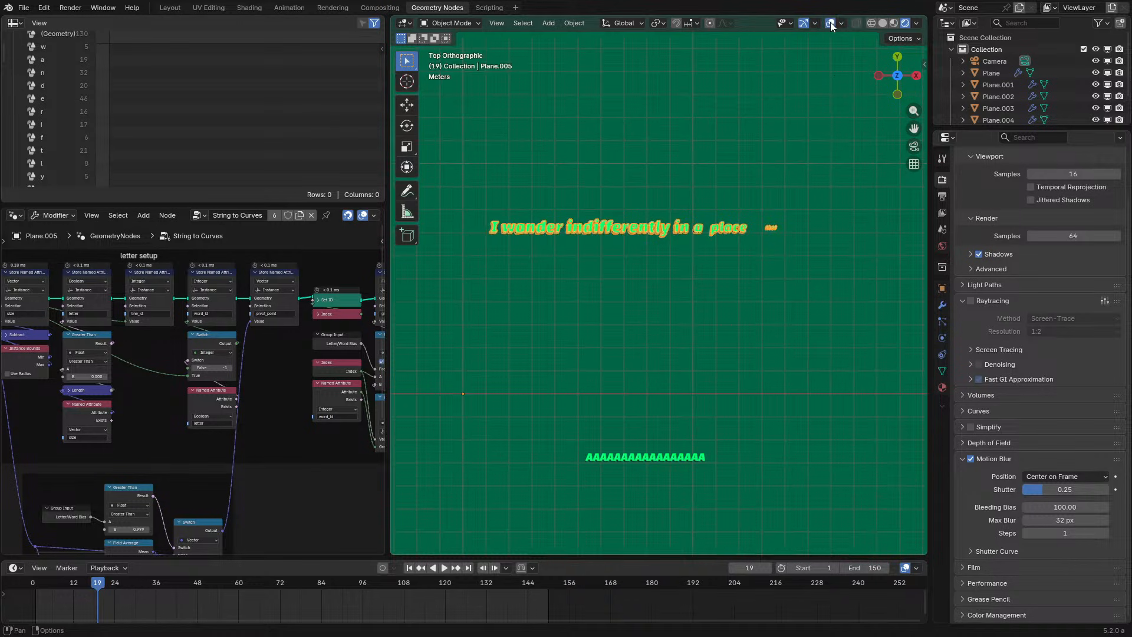
pyautogui.press('space')
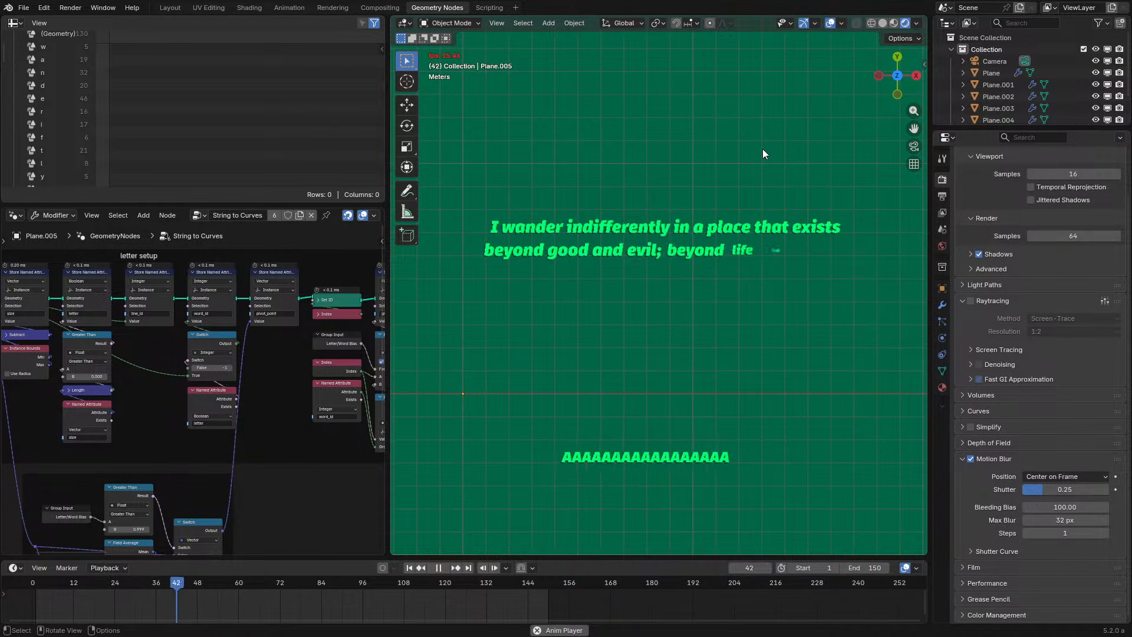
pyautogui.scroll(3, 1007, 324)
pyautogui.press('space')
# Open Plane.005's modifier settings and examine the Group Output timing at the end of the String to Curves node tree.
pyautogui.click(941, 304)
pyautogui.hotkey('ctrl', 'space')
pyautogui.moveTo(929, 348); pyautogui.dragTo(1032, 495, button='middle')
pyautogui.scroll(-9, 936, 450)
pyautogui.moveTo(938, 450); pyautogui.dragTo(659, 352, button='middle')
pyautogui.scroll(7, 229, 438)
pyautogui.hotkey('ctrl', 'space')
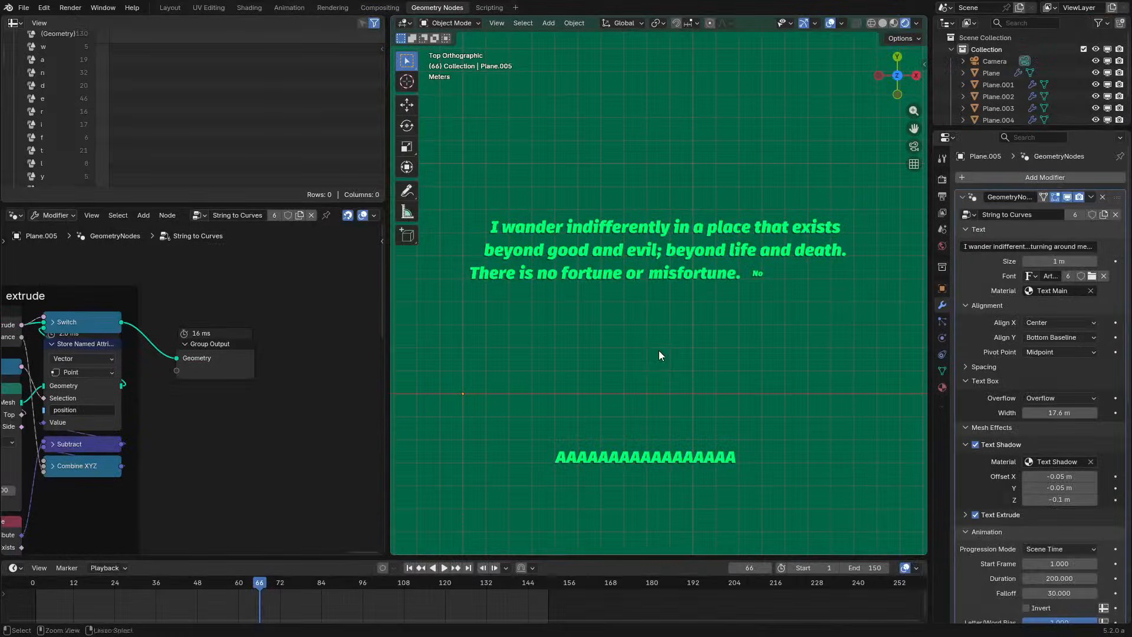
# Play and pause the text animation repeatedly to check its playback speed in the viewport.
pyautogui.press('g')
pyautogui.press('Escape')
pyautogui.press('space')
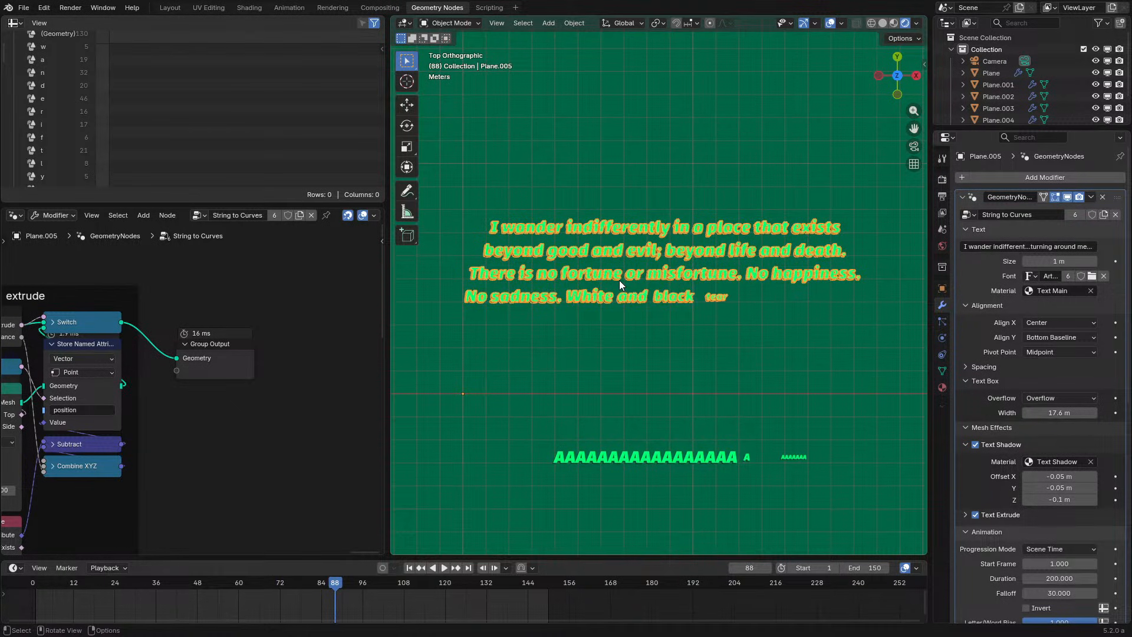
pyautogui.press('space')
pyautogui.press('space')
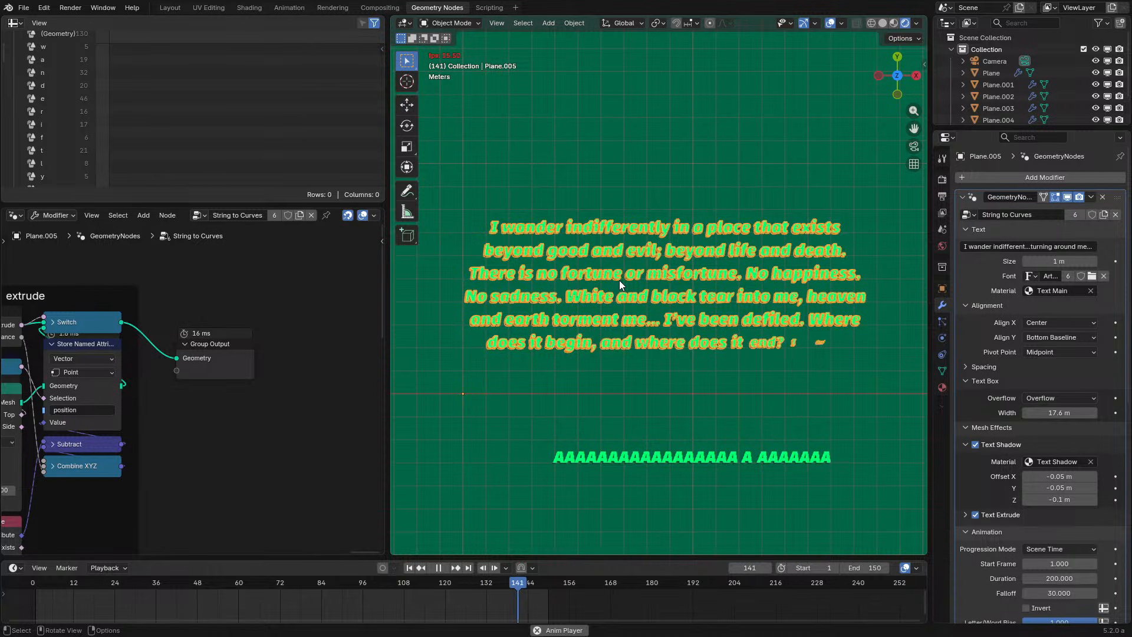
pyautogui.press('space')
pyautogui.press('space')
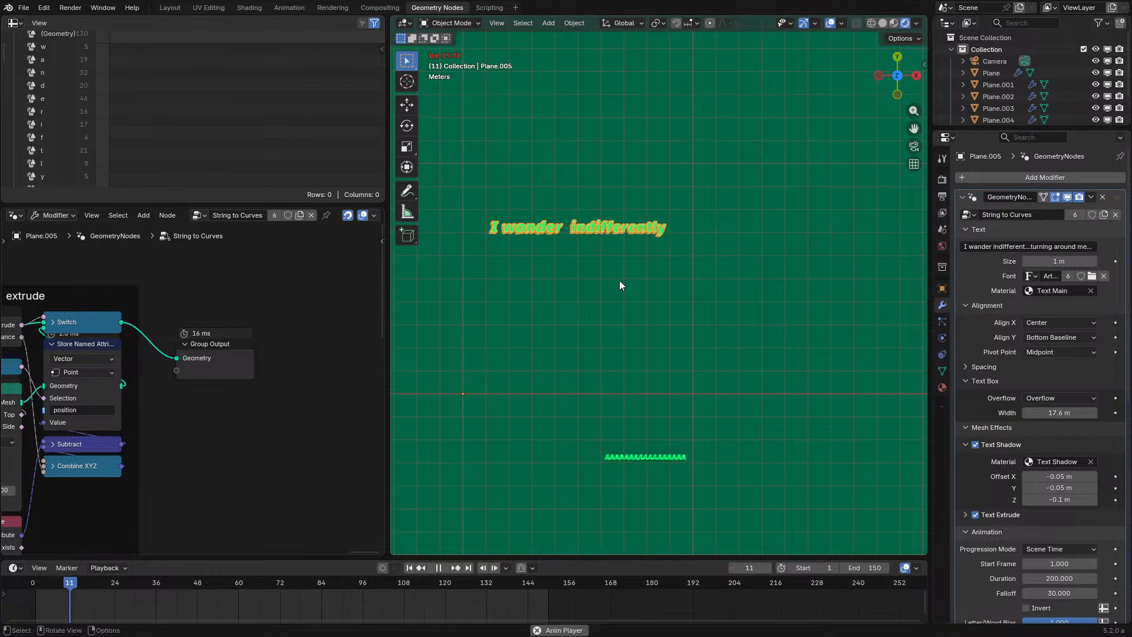
pyautogui.press('space')
pyautogui.press('space')
pyautogui.press('space')
pyautogui.press('space')
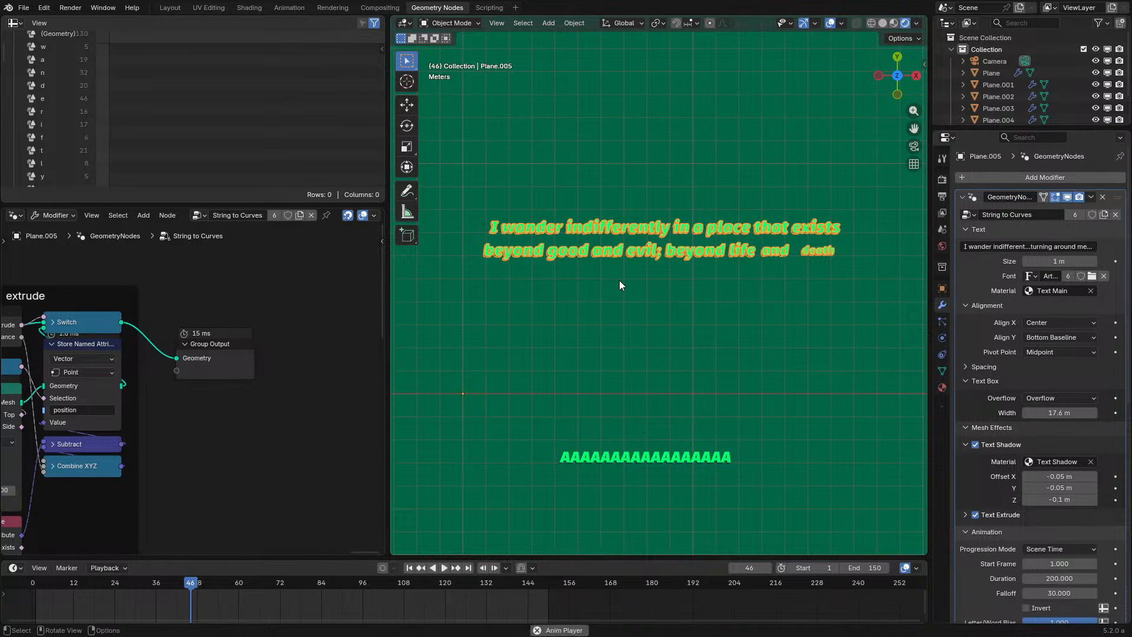
pyautogui.press('space')
pyautogui.keyDown('shift'); pyautogui.moveTo(551, 388); pyautogui.dragTo(602, 291, button='middle'); pyautogui.keyUp('shift')
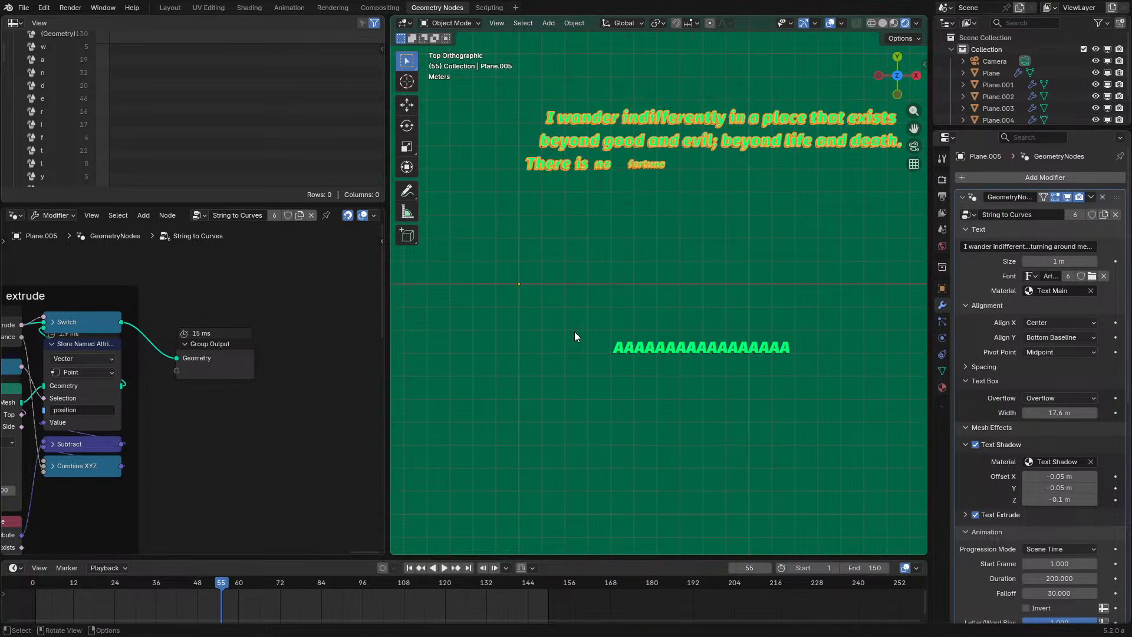
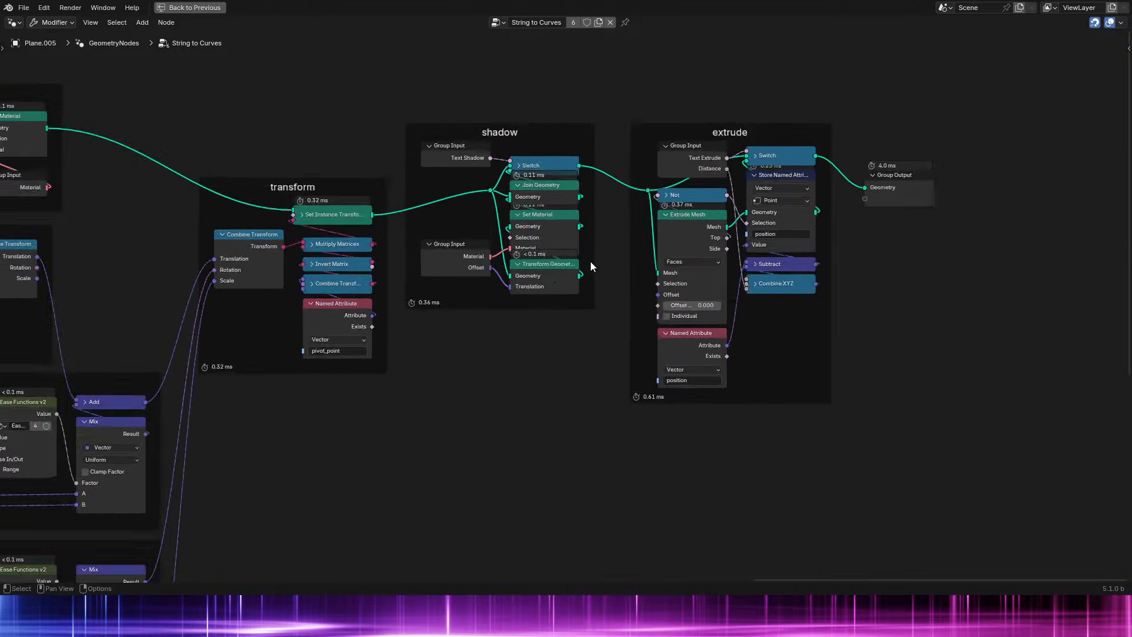
# Examine the Group Output execution time of String to Curves in Blender 5.1 for comparison while the animation plays.
pyautogui.moveTo(828, 251); pyautogui.dragTo(329, 418, button='middle')
pyautogui.scroll(9, 435, 354)
pyautogui.moveTo(434, 354); pyautogui.dragTo(582, 316, button='middle')
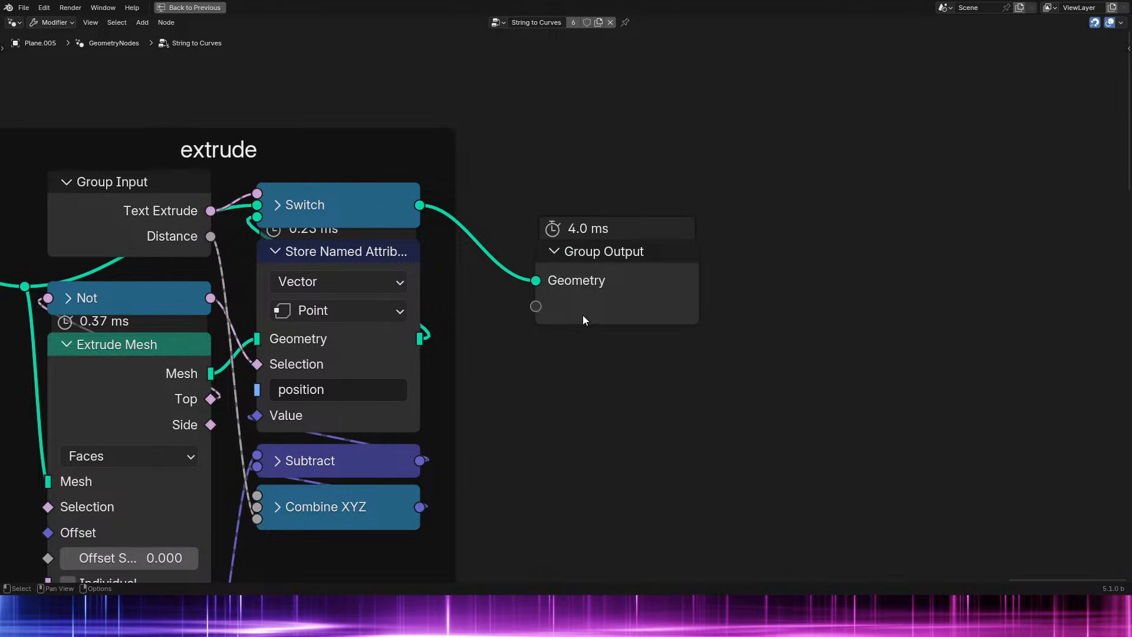
pyautogui.hotkey('ctrl', 'space')
pyautogui.scroll(2, 231, 327)
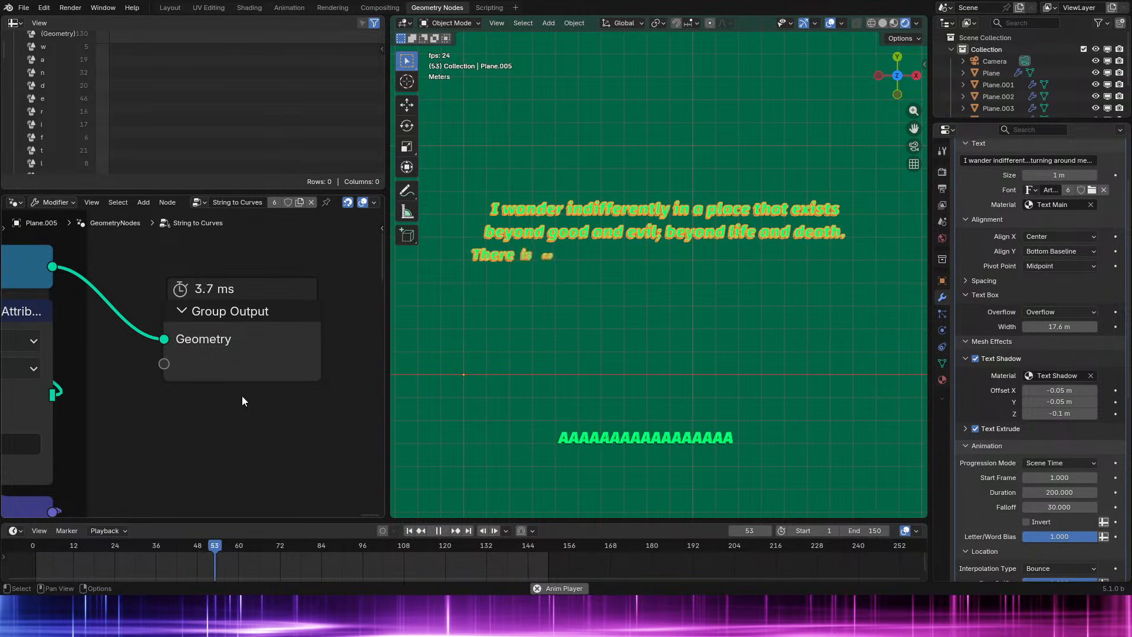
# Inspect the running text animations in a maximized viewport and restart playback near frame 1.
pyautogui.hotkey('ctrl', 'alt', 'space')
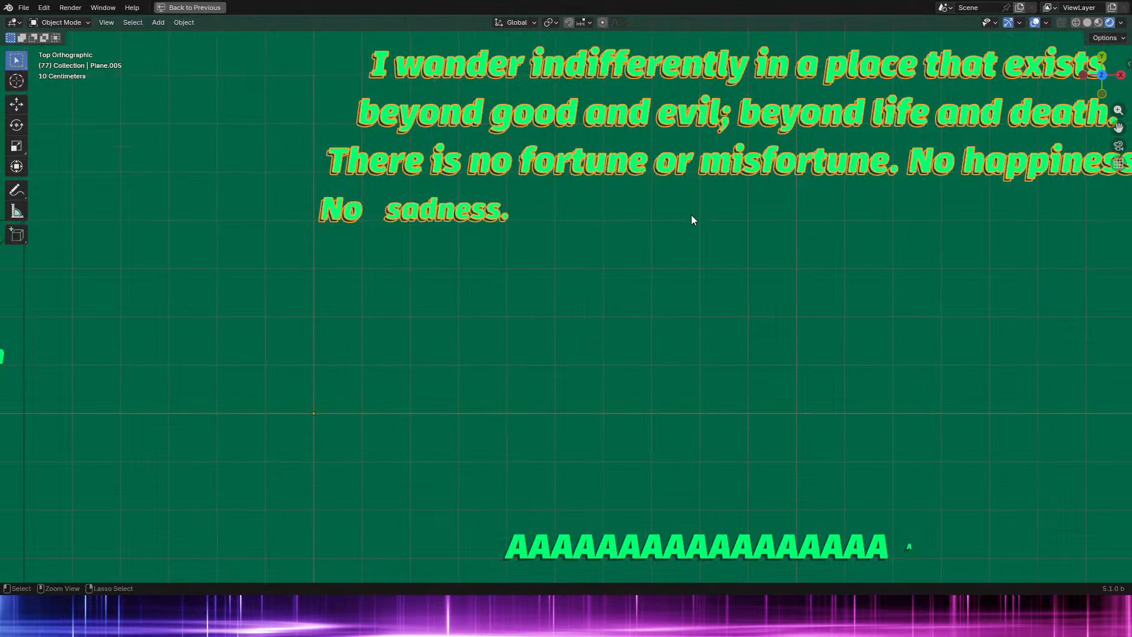
pyautogui.scroll(-5, 508, 303)
pyautogui.scroll(4, 642, 318)
pyautogui.scroll(3, 638, 314)
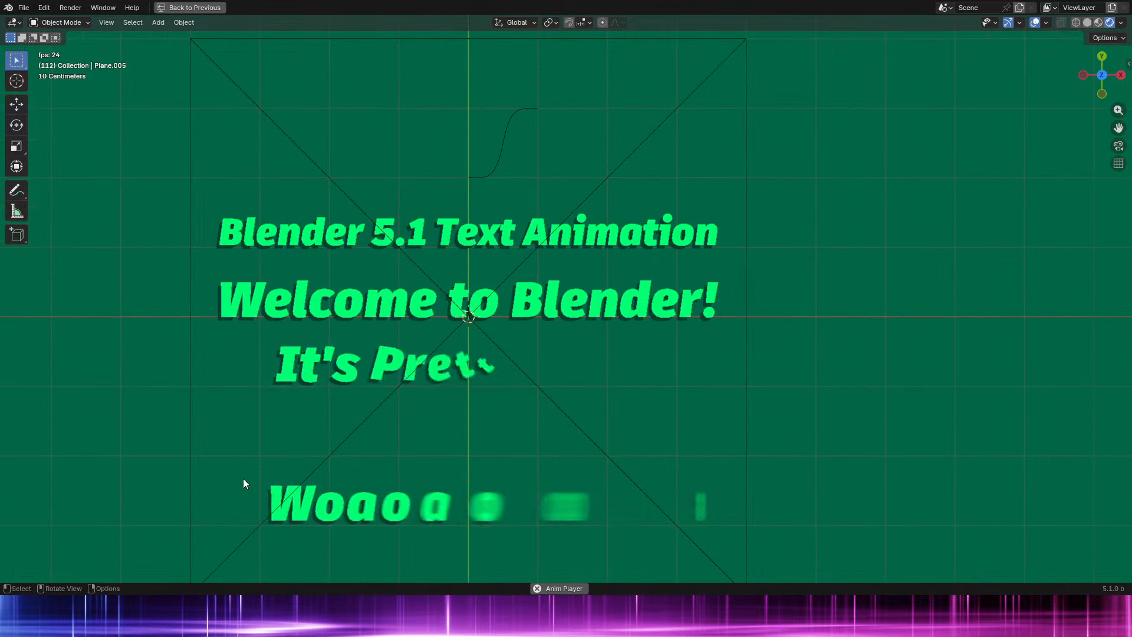
pyautogui.hotkey('ctrl', 'alt', 'space')
pyautogui.click(38, 552)
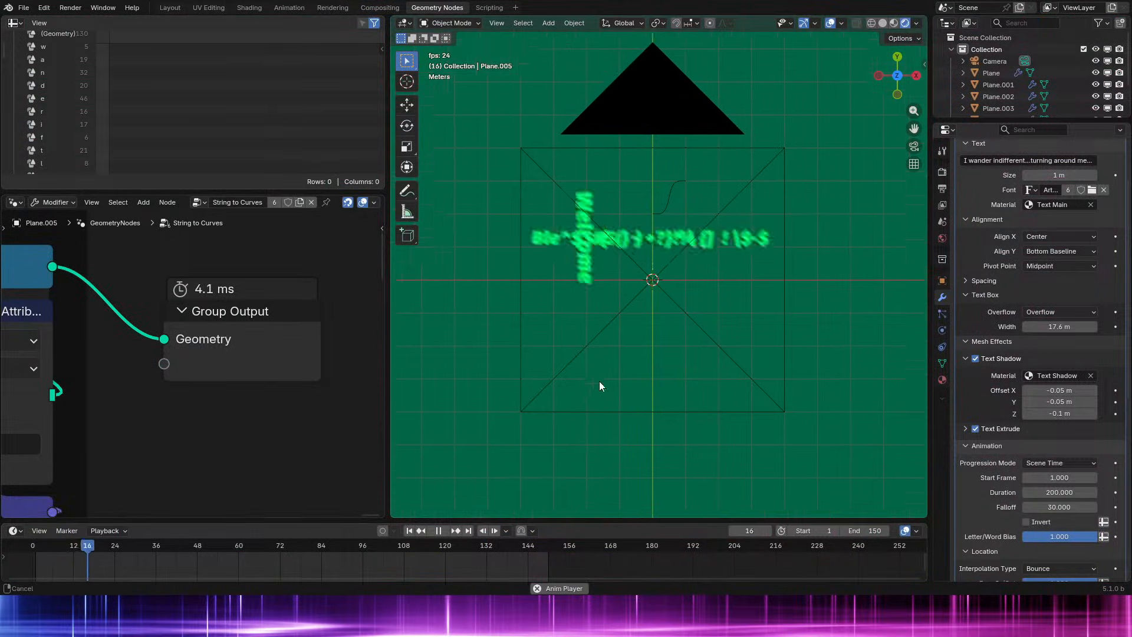
# Select the "Blender 5.1 Text Animation" text and the "Welcome to Blender!" text in turn while viewing them in the maximized viewport.
pyautogui.scroll(4, 612, 225)
pyautogui.click(663, 225)
pyautogui.hotkey('ctrl', 'alt', 'space')
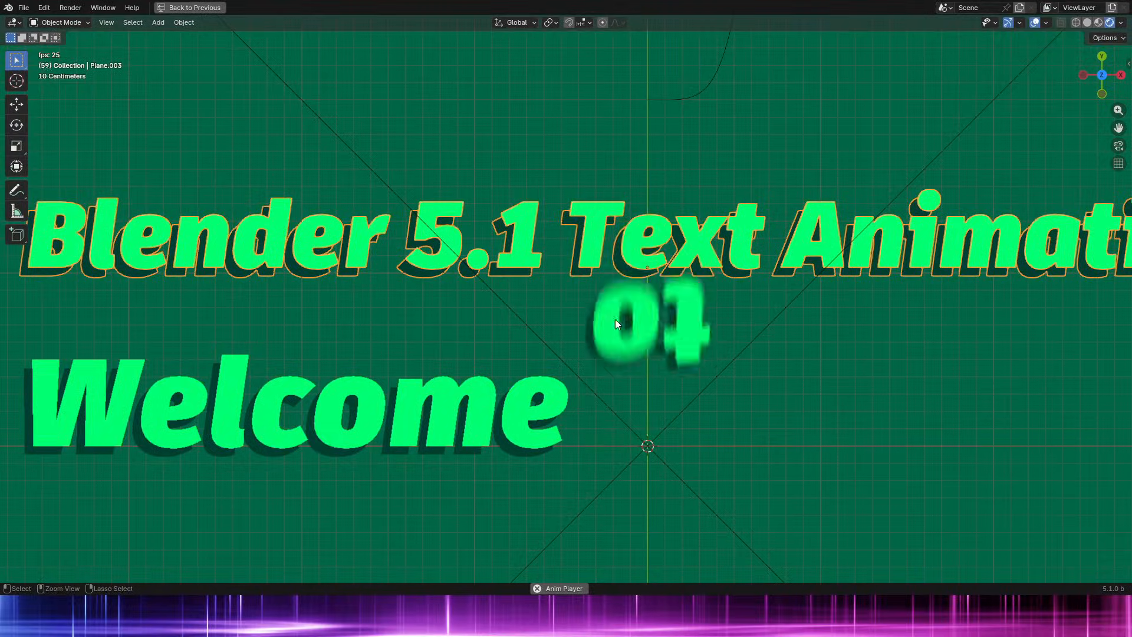
pyautogui.scroll(-4, 614, 320)
pyautogui.click(752, 362)
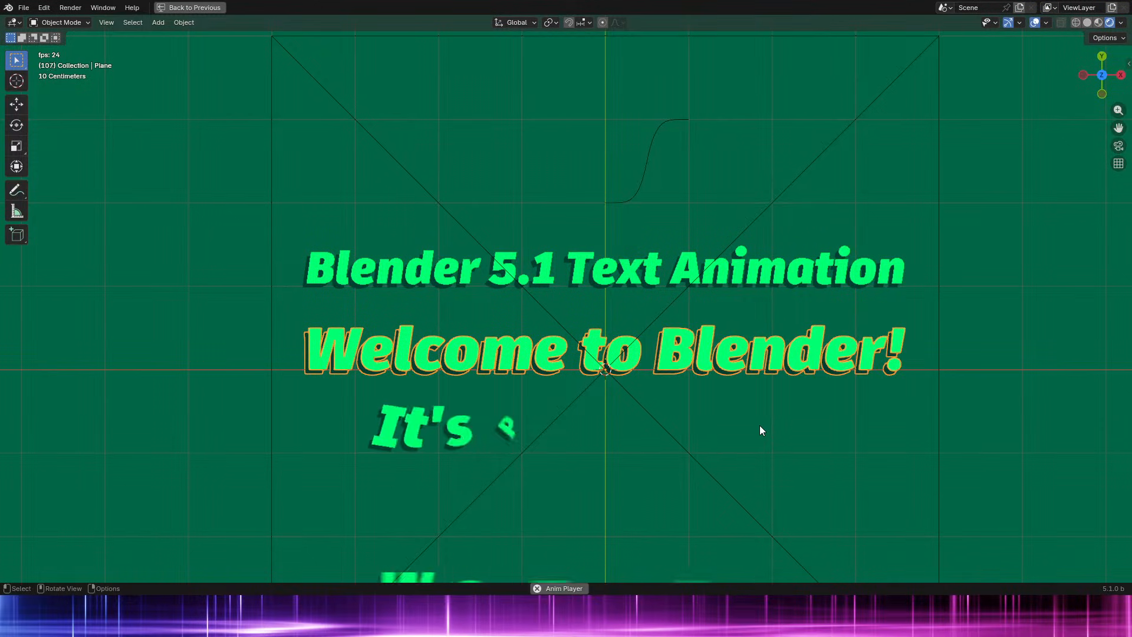
pyautogui.keyDown('shift'); pyautogui.moveTo(760, 426); pyautogui.dragTo(749, 382, button='middle'); pyautogui.keyUp('shift')
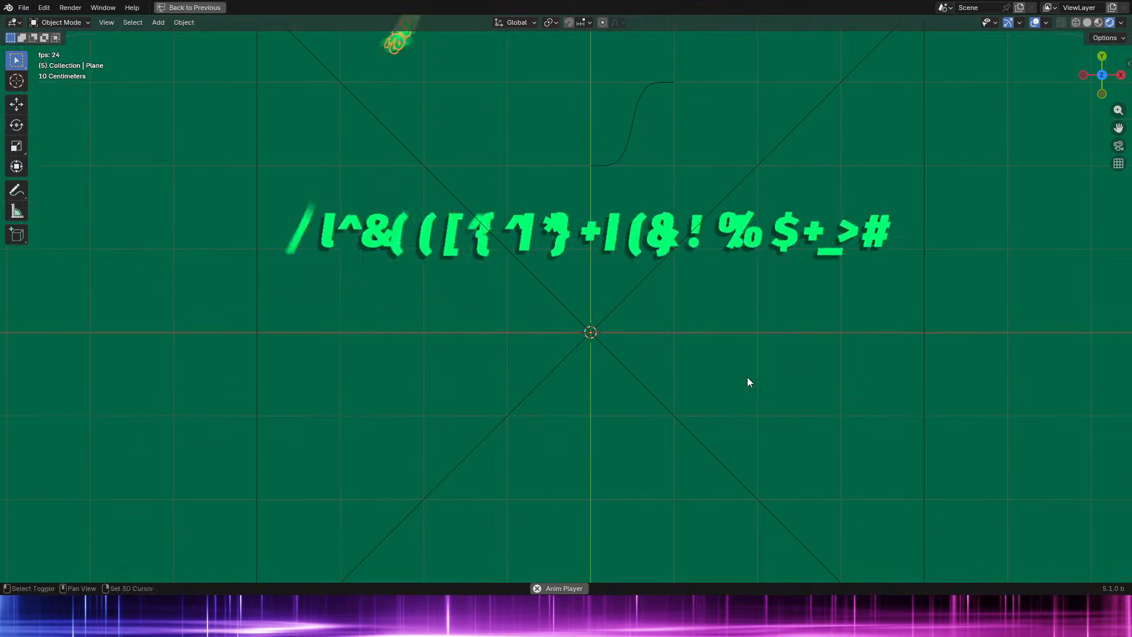
# Make the window fullscreen and look through the scene camera, with the editor layout restored.
pyautogui.click(103, 7)
pyautogui.click(146, 48)
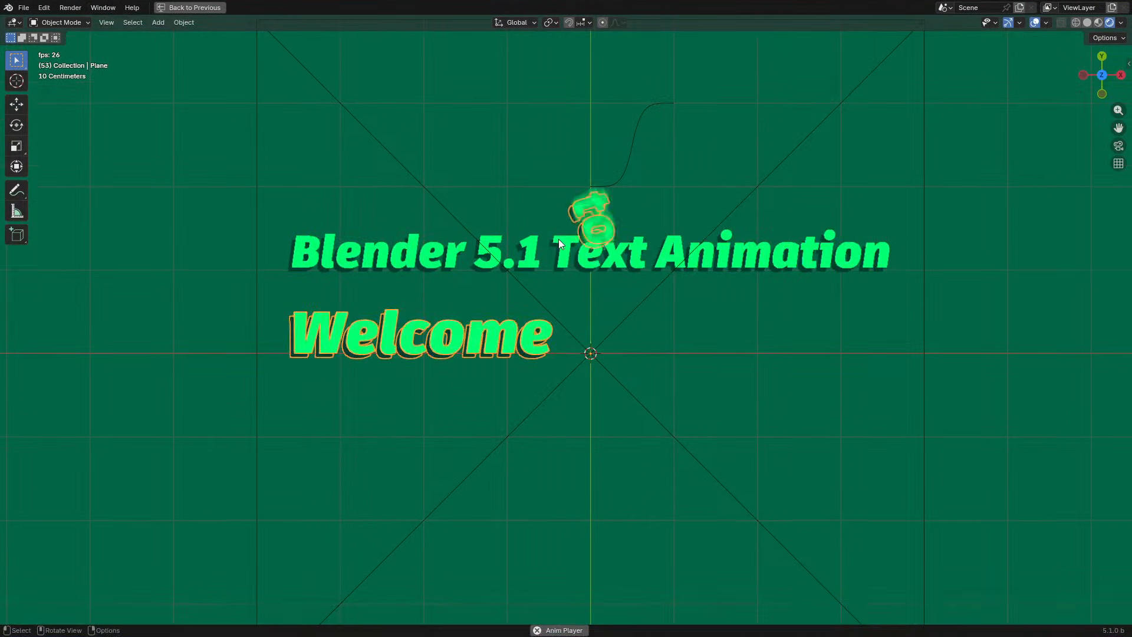
pyautogui.press('KP_0')
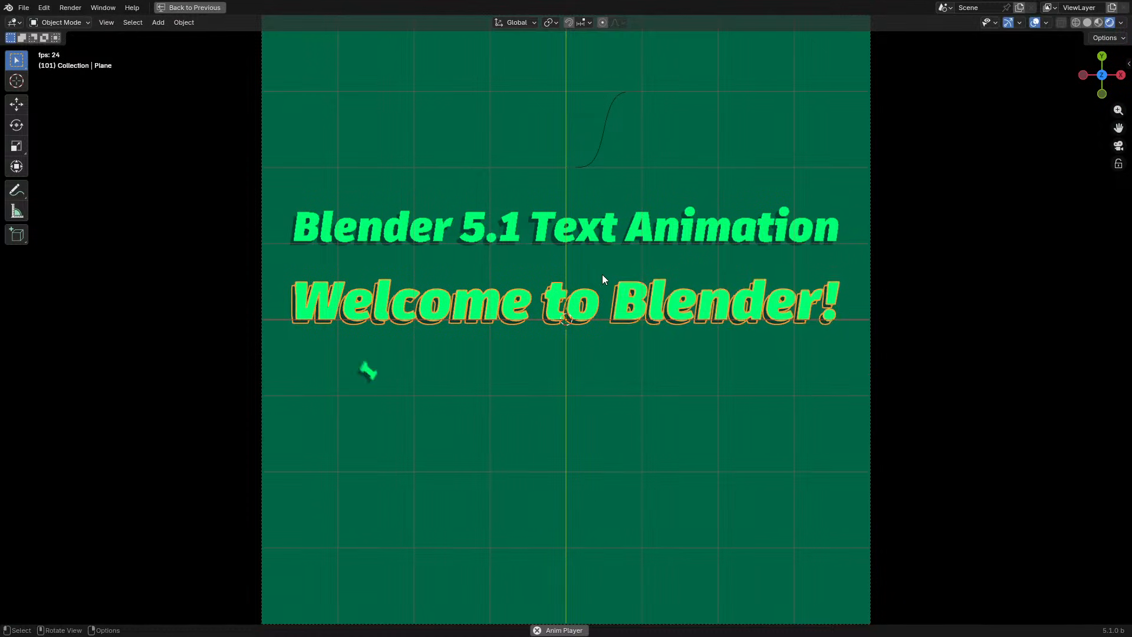
pyautogui.hotkey('ctrl', 'alt', 'space')
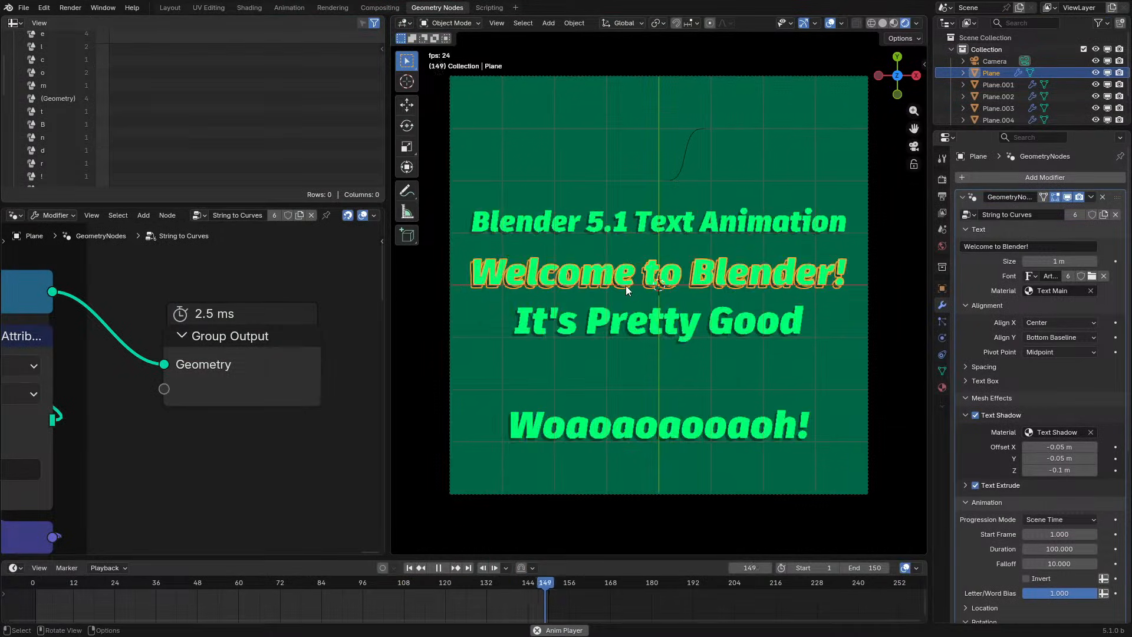
# Hide the viewport overlays, frame the text closer and briefly play the animation.
pyautogui.scroll(2, 626, 285)
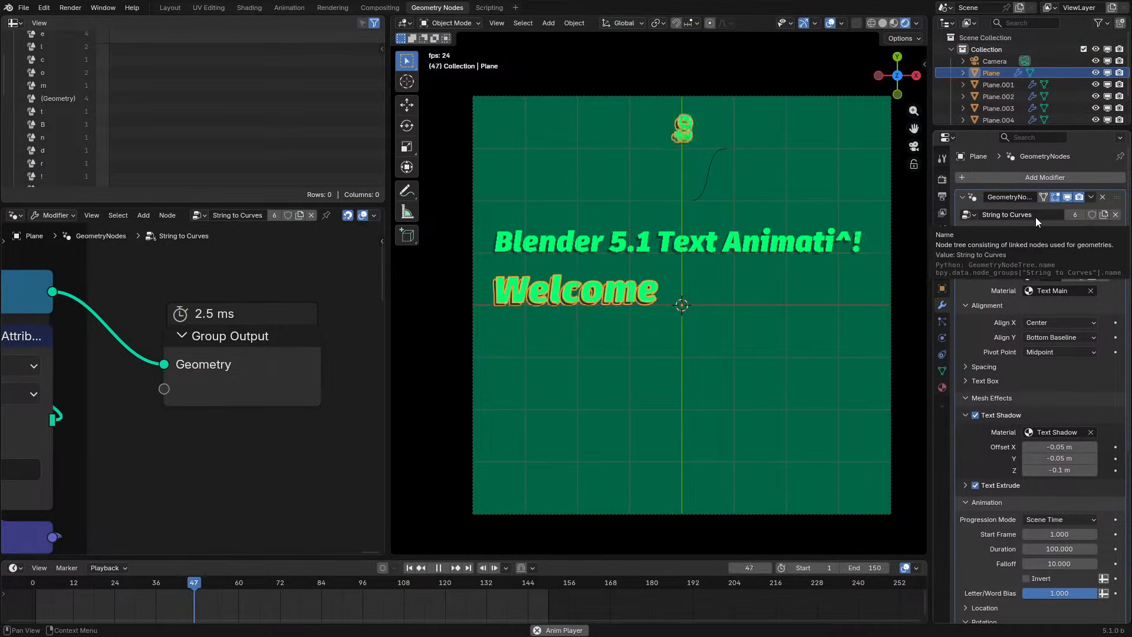
pyautogui.click(830, 22)
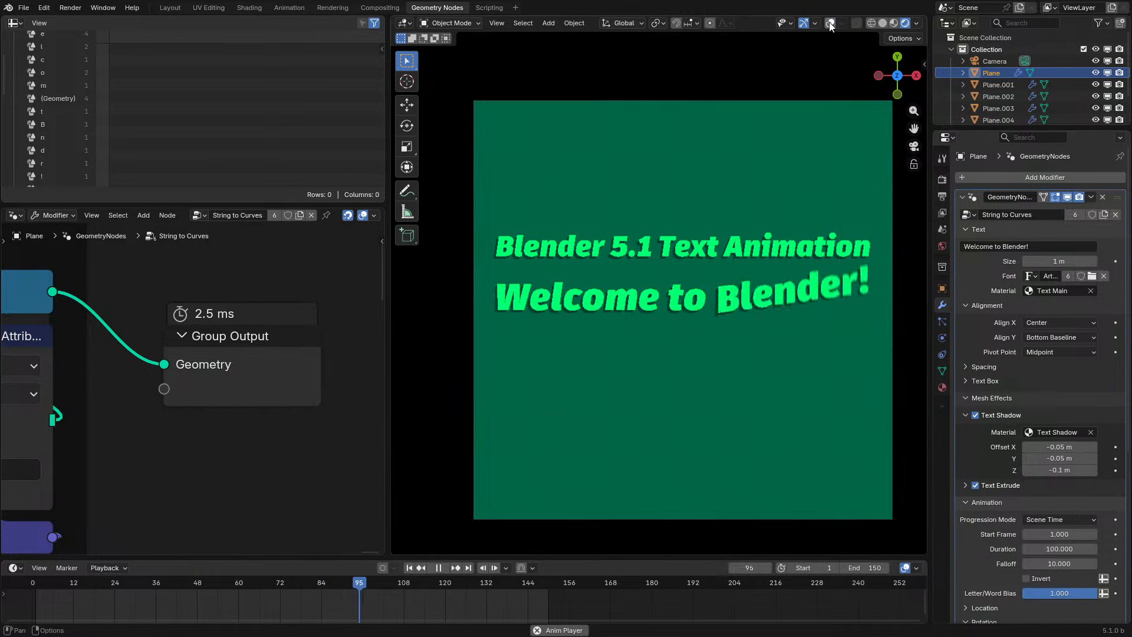
pyautogui.scroll(2, 823, 272)
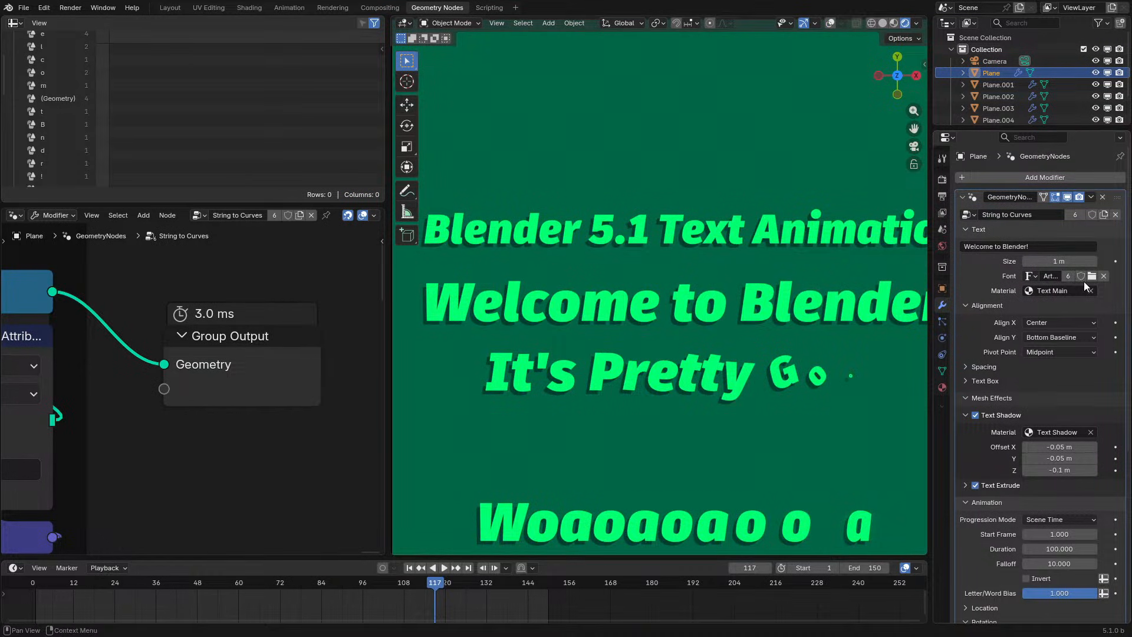
pyautogui.press('space')
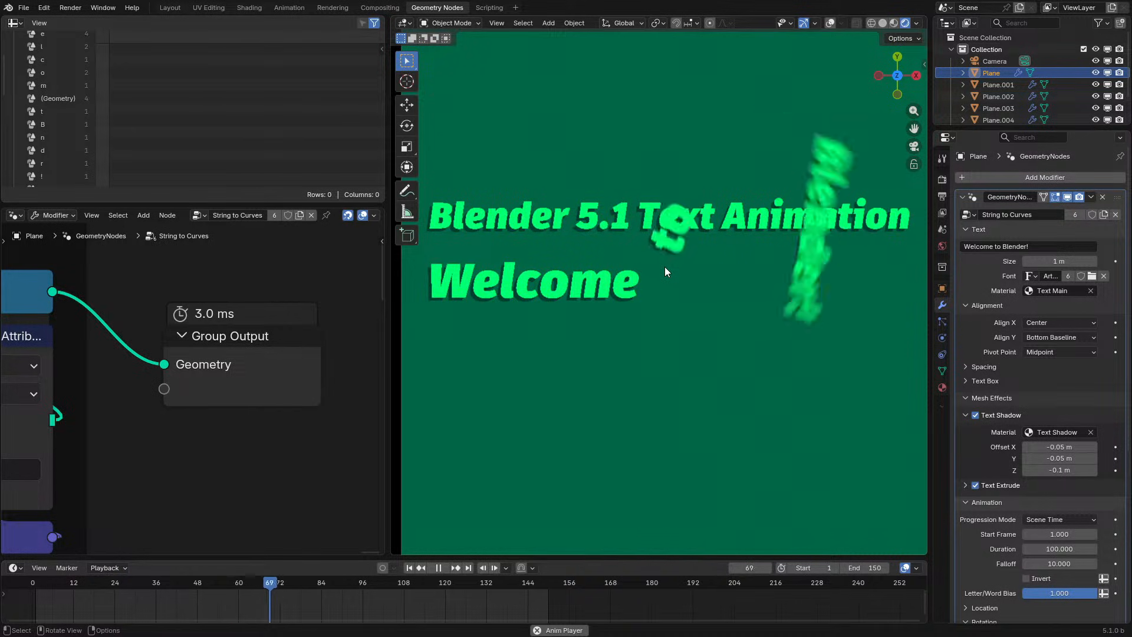
pyautogui.press('space')
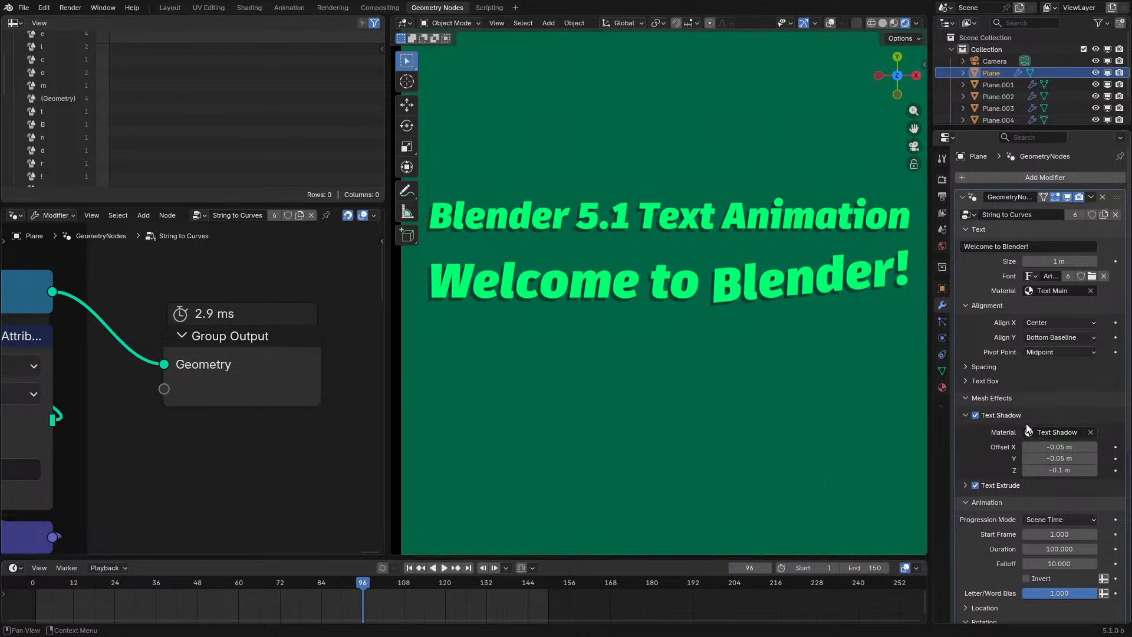
# Set the "Welcome to Blender!" text's Letter/Word Bias to 0.829 and watch the animation from the first frame.
pyautogui.scroll(-4, 1026, 423)
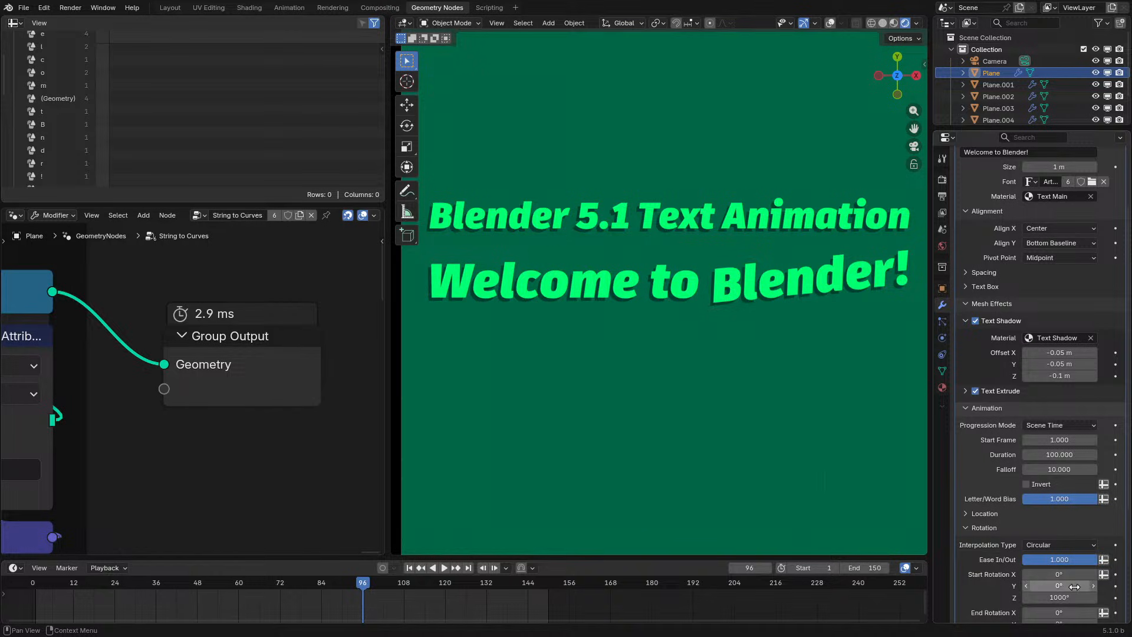
pyautogui.scroll(-2, 1075, 587)
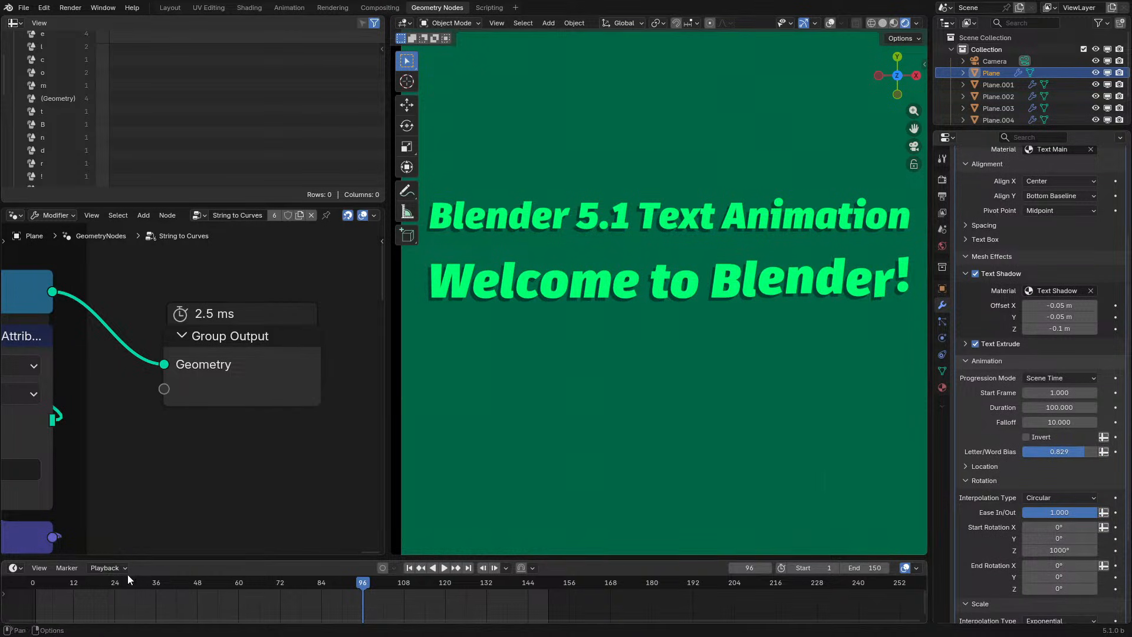
pyautogui.hotkey('shift', 'Left')
pyautogui.press('space')
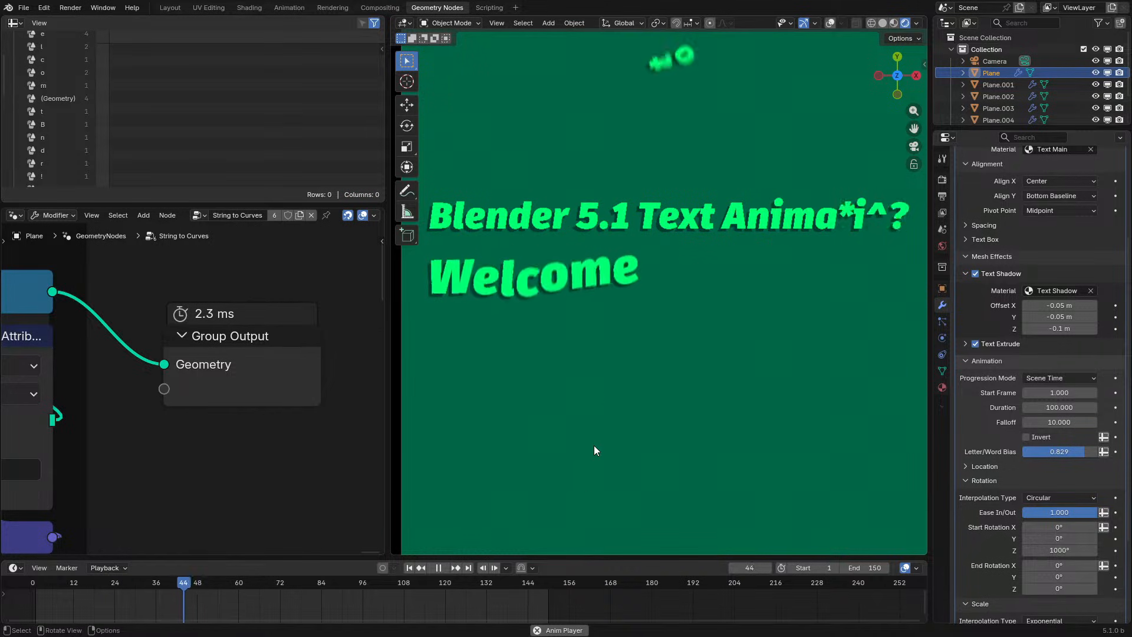
pyautogui.hotkey('ctrl', 'space')
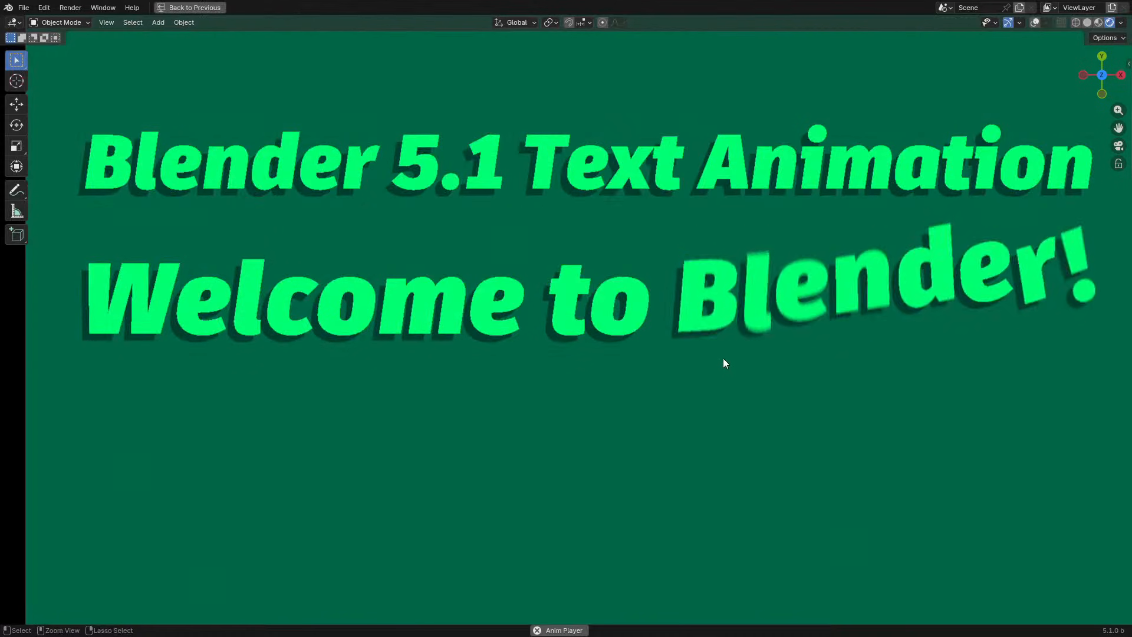
pyautogui.hotkey('ctrl', 'space')
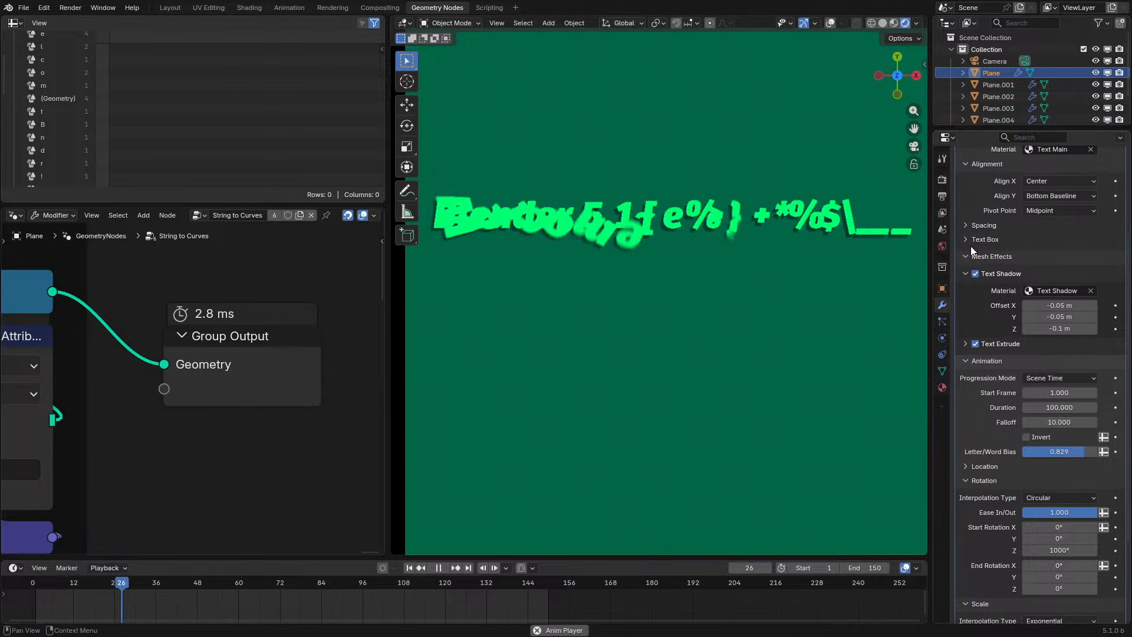
pyautogui.scroll(-1, 219, 346)
pyautogui.scroll(1, 219, 338)
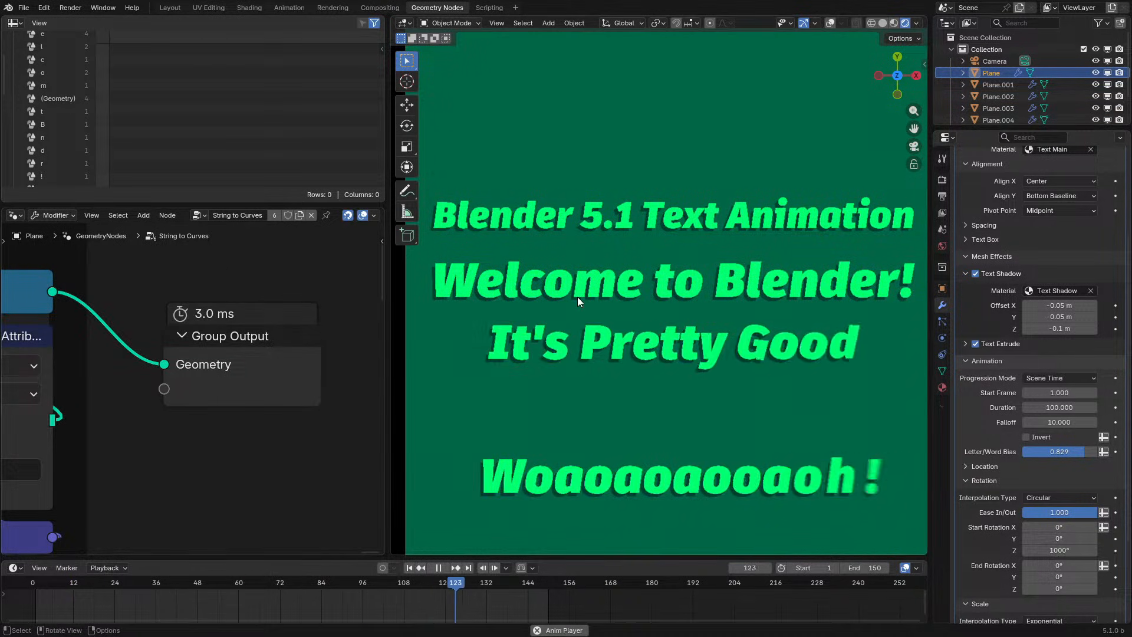
# Examine the Group Output timing and the extrude section of the String to Curves node tree during playback.
pyautogui.scroll(-3, 239, 369)
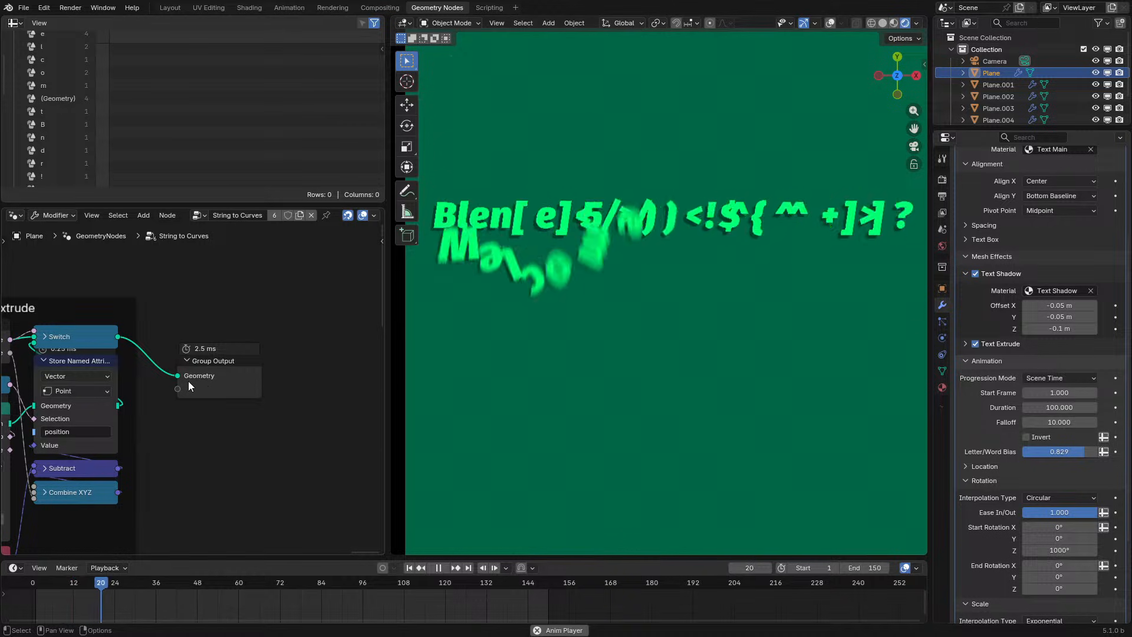
pyautogui.moveTo(188, 381)
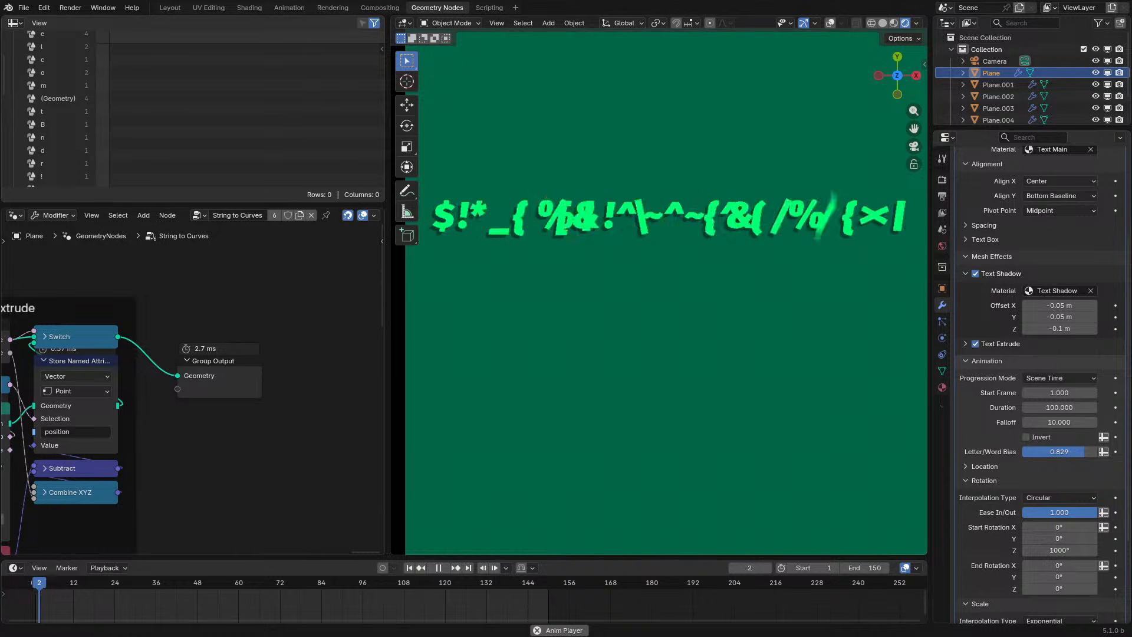
pyautogui.click(236, 396)
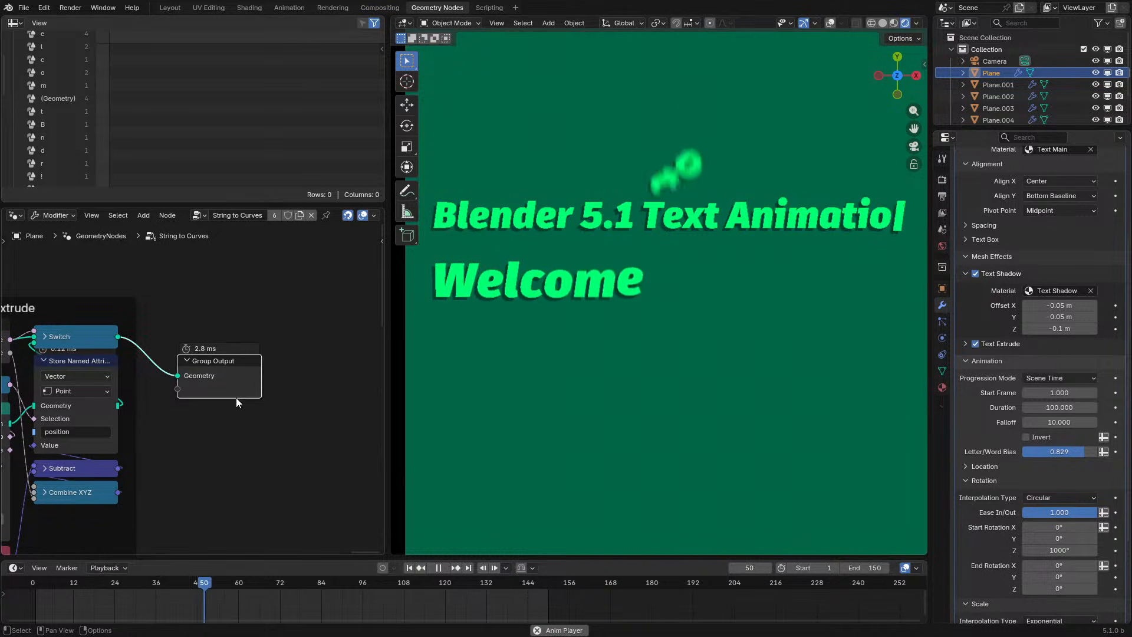
pyautogui.click(213, 419)
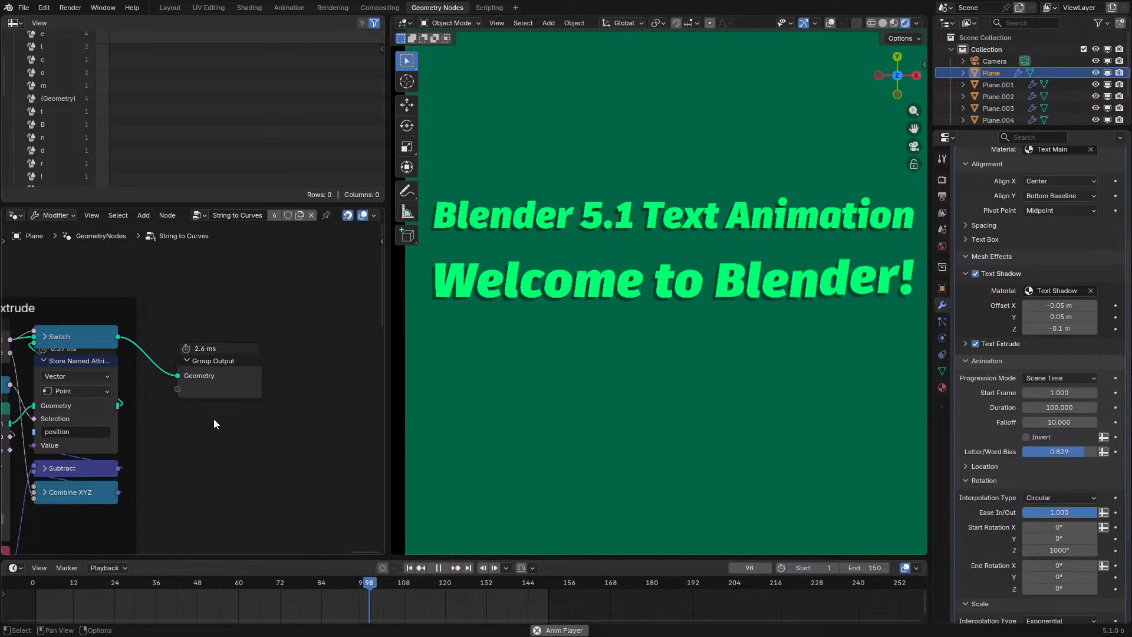
pyautogui.moveTo(242, 411); pyautogui.dragTo(264, 368, button='middle')
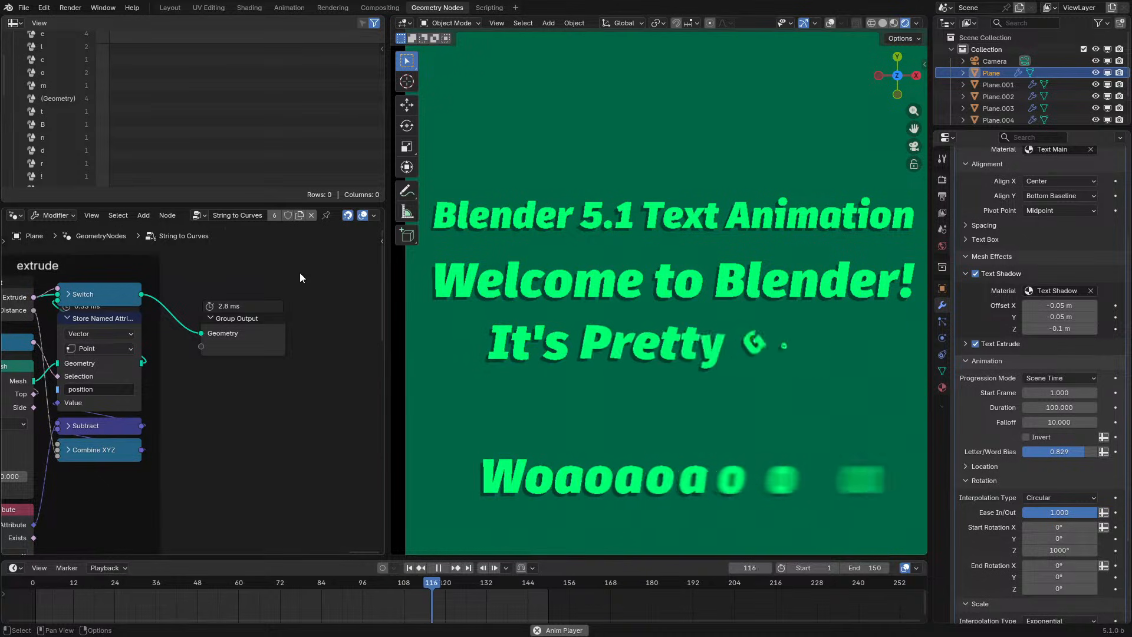
pyautogui.scroll(2, 250, 293)
pyautogui.moveTo(246, 250); pyautogui.dragTo(229, 335, button='middle')
pyautogui.scroll(1, 184, 294)
pyautogui.scroll(-1, 265, 312)
pyautogui.scroll(-7, 264, 312)
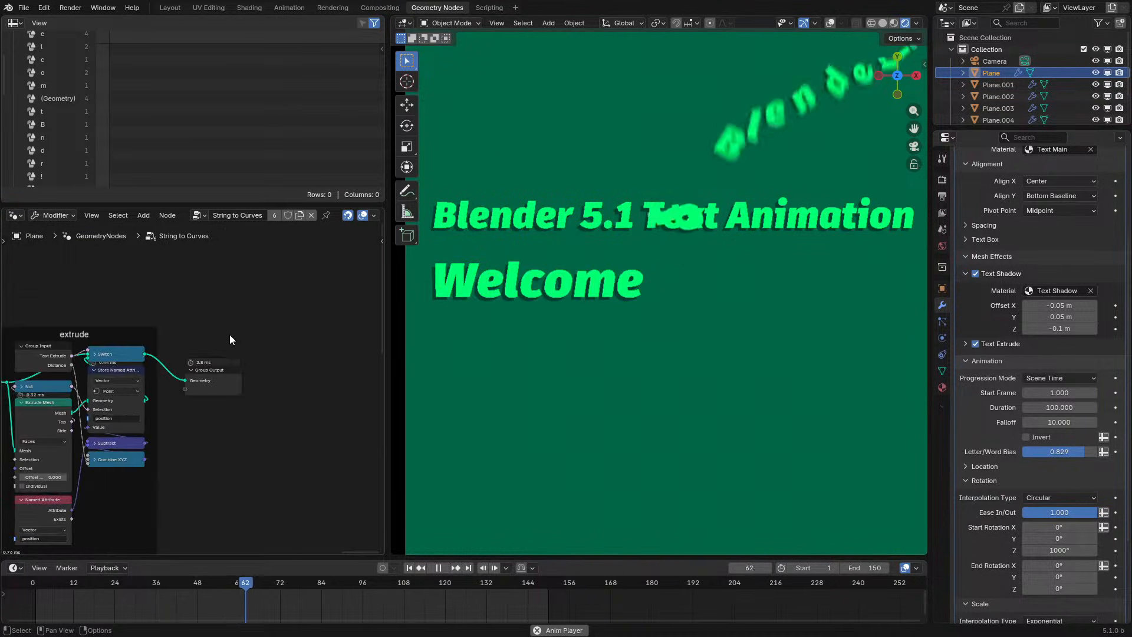
# Examine the scrambler section of the String to Curves node tree and its source strings in a maximized node editor.
pyautogui.hotkey('ctrl', 'space')
pyautogui.scroll(-7, 227, 331)
pyautogui.moveTo(61, 294); pyautogui.dragTo(696, 188, button='middle')
pyautogui.scroll(2, 283, 223)
pyautogui.moveTo(269, 225); pyautogui.dragTo(678, 188, button='middle')
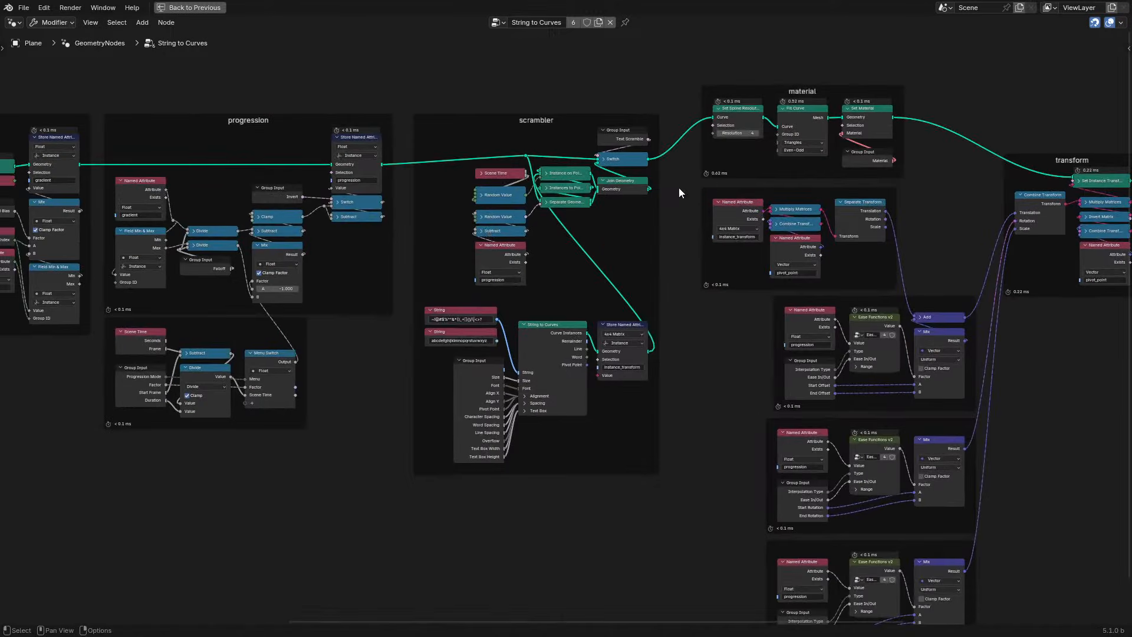
pyautogui.moveTo(207, 263); pyautogui.dragTo(146, 290, button='middle')
pyautogui.scroll(4, 146, 292)
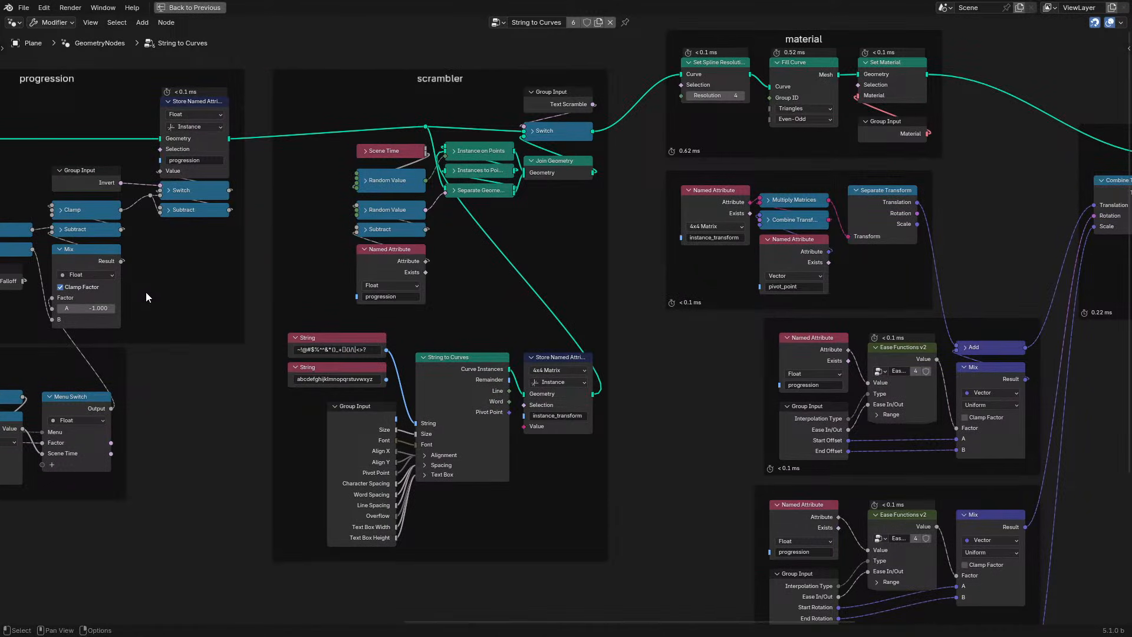
pyautogui.scroll(3, 146, 292)
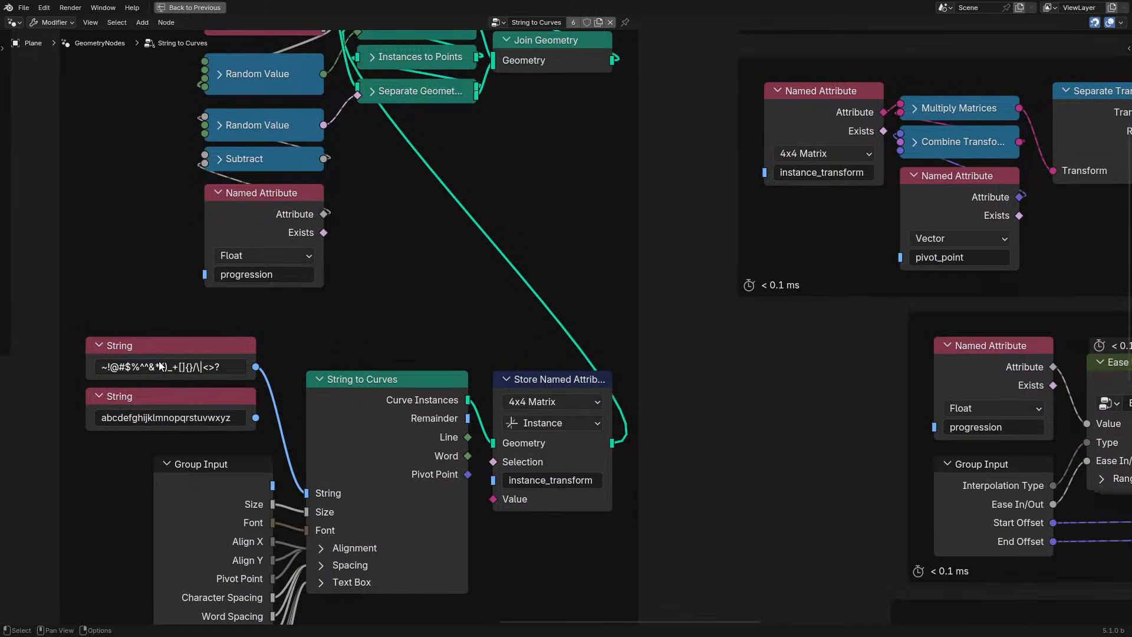
# Try the lowercase alphabet string as the scrambler's String to Curves input and replay the animation near the start.
pyautogui.hotkey('ctrl', 'space')
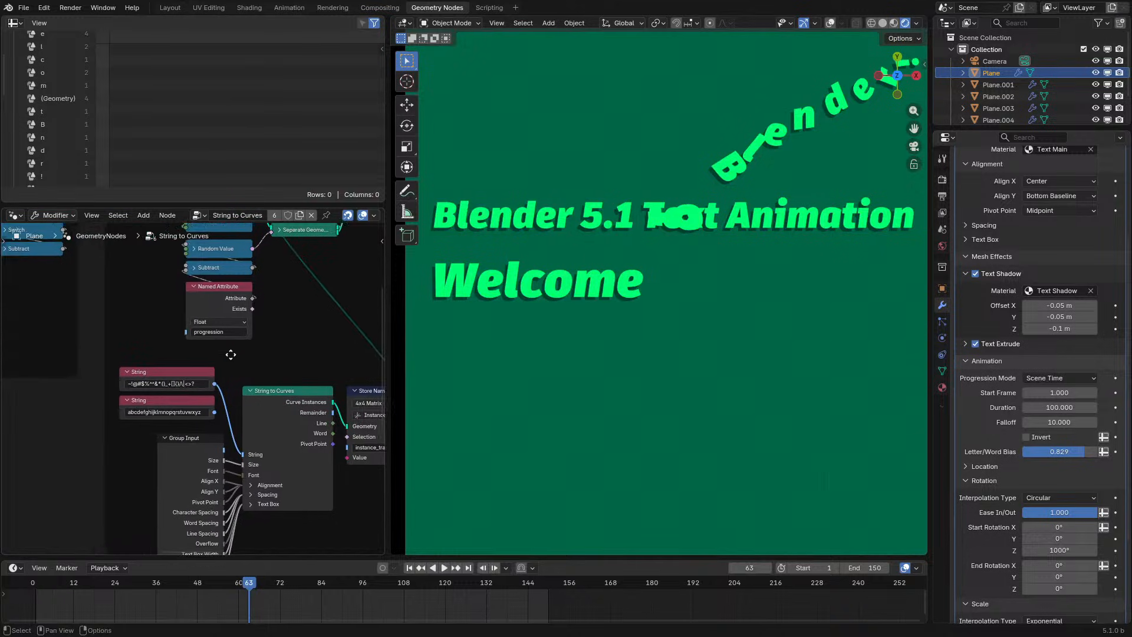
pyautogui.click(47, 612)
pyautogui.press('space')
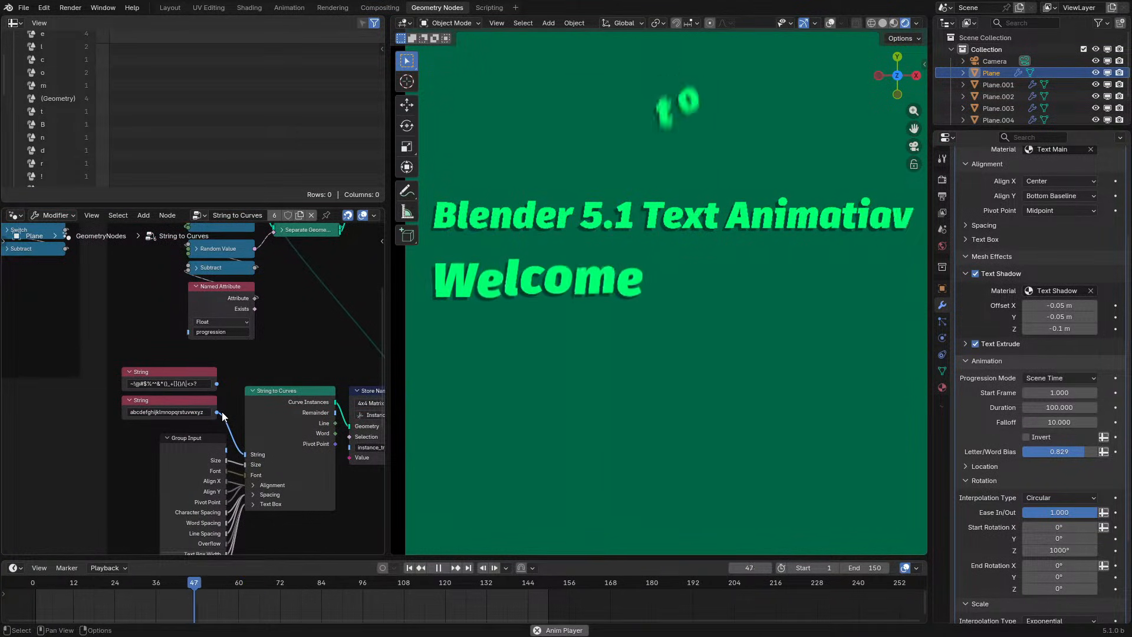
# Examine the progression and letter setup sections of the String to Curves node tree in a maximized node editor.
pyautogui.hotkey('ctrl', 'space')
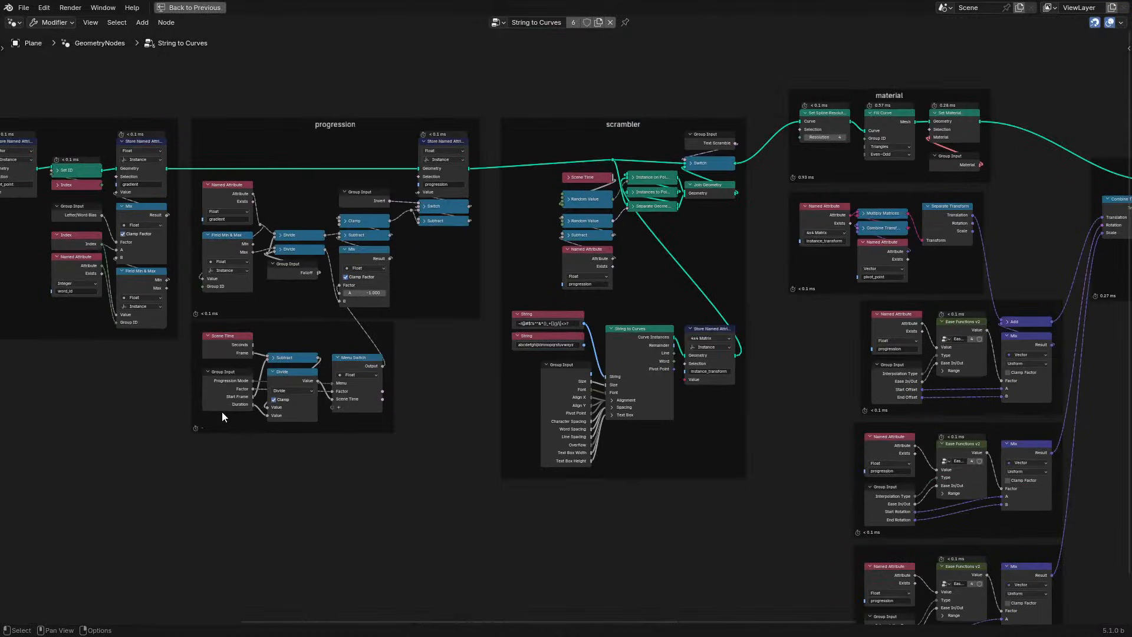
pyautogui.scroll(1, 497, 414)
pyautogui.scroll(1, 497, 414)
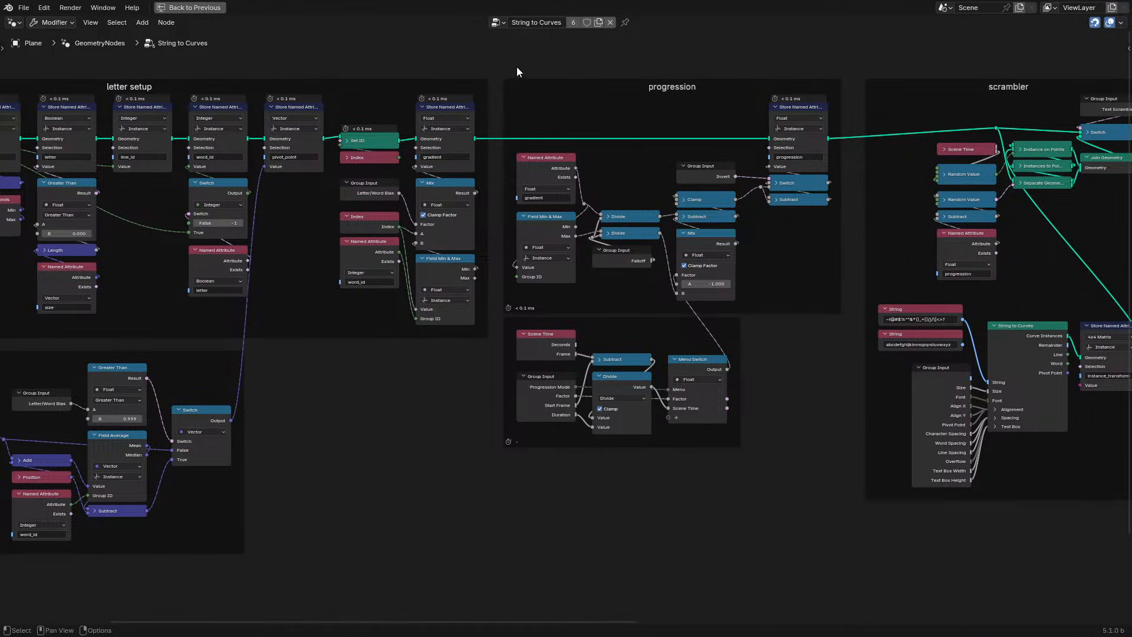
pyautogui.moveTo(517, 72); pyautogui.dragTo(802, 498)
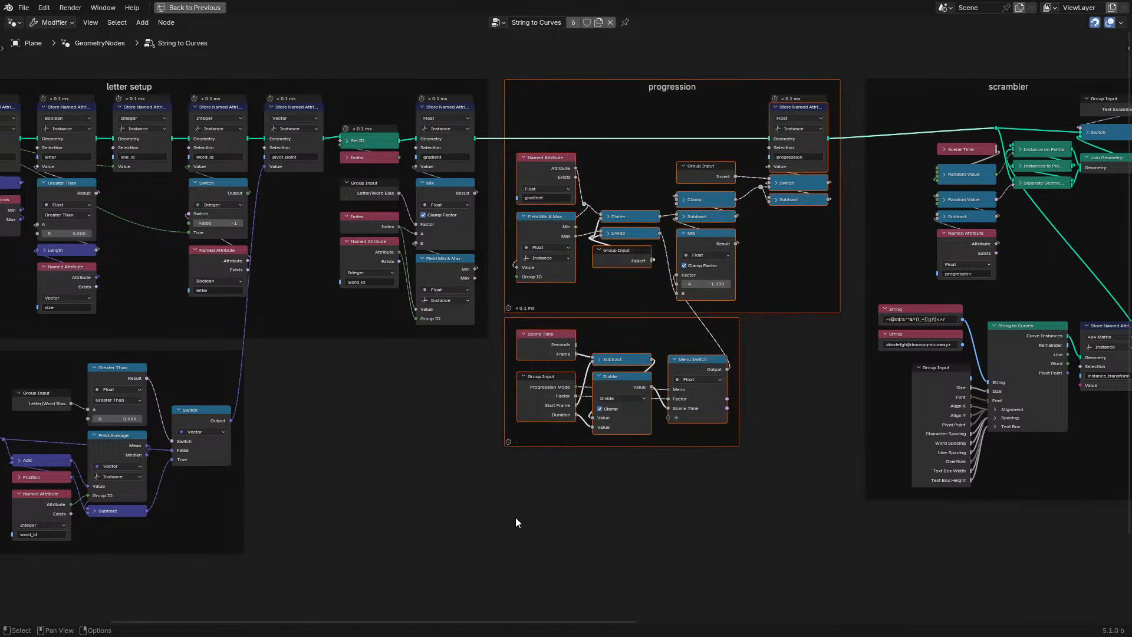
pyautogui.click(501, 518)
pyautogui.moveTo(370, 448); pyautogui.dragTo(623, 477, button='middle')
pyautogui.moveTo(351, 297); pyautogui.dragTo(597, 439, button='middle')
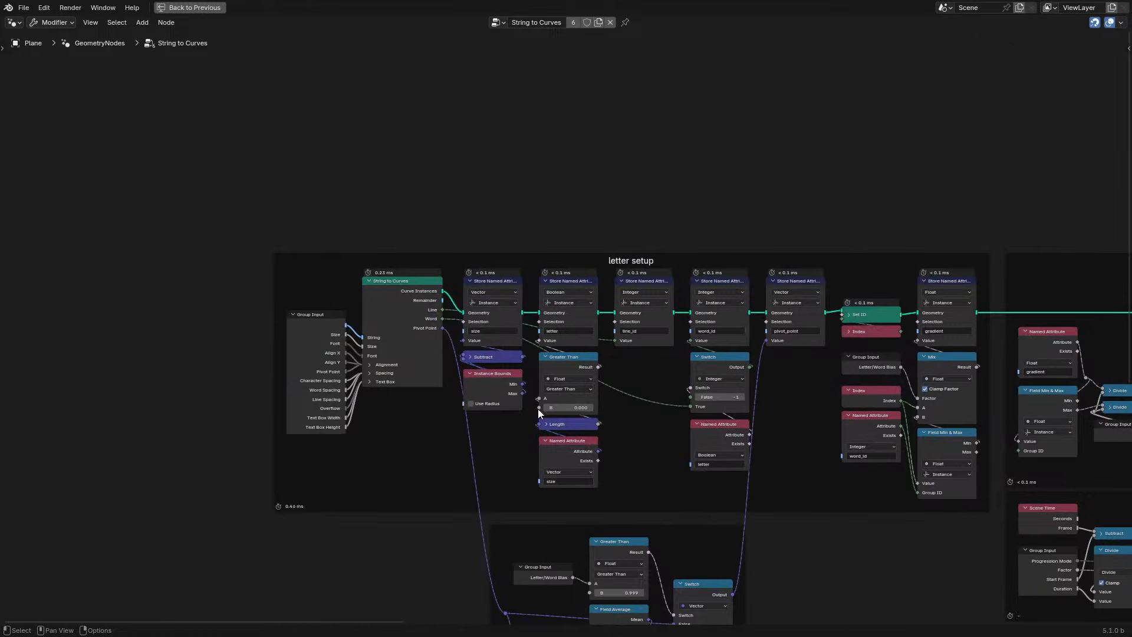
# Examine the letter setup, transform, shadow and extrude sections of the String to Curves node tree in a maximized node editor.
pyautogui.scroll(4, 538, 413)
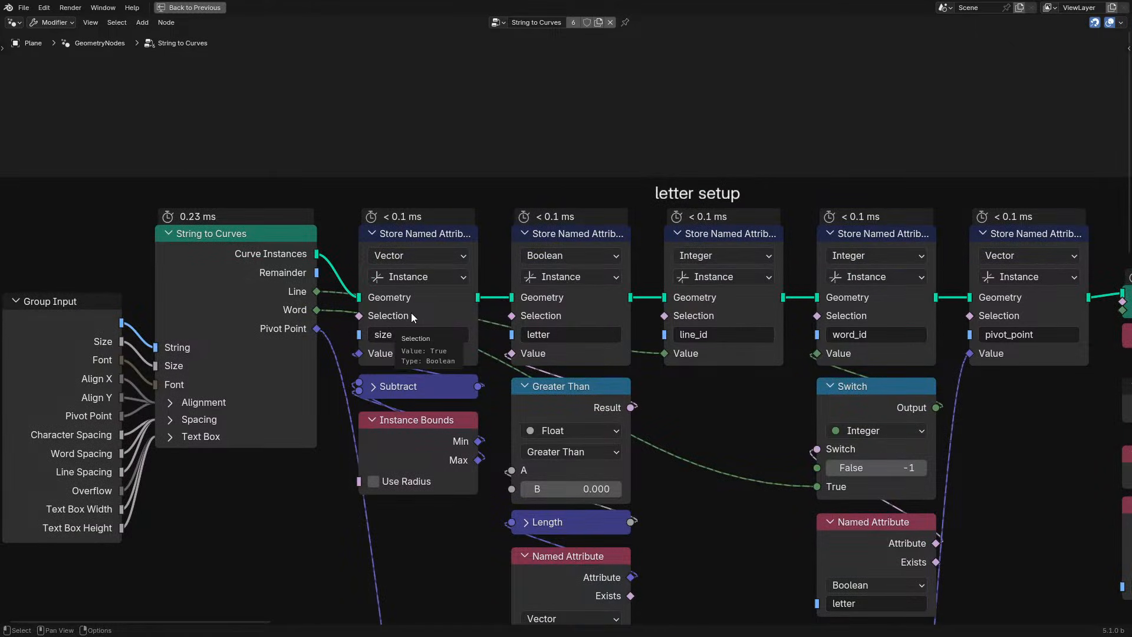
pyautogui.hotkey('ctrl', 'space')
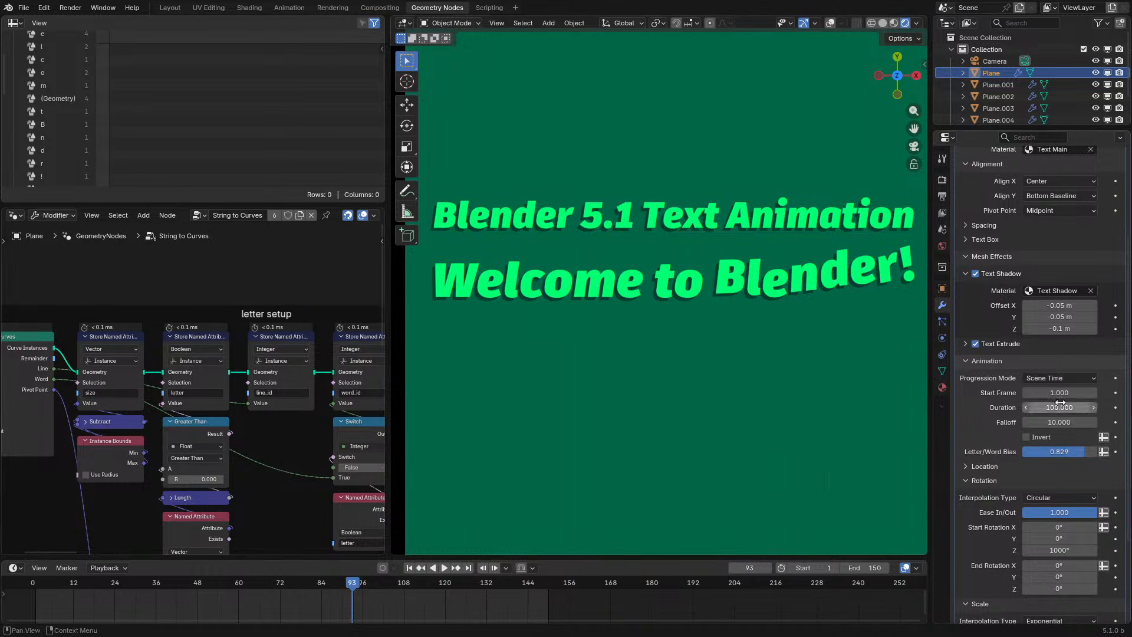
pyautogui.scroll(5, 1060, 353)
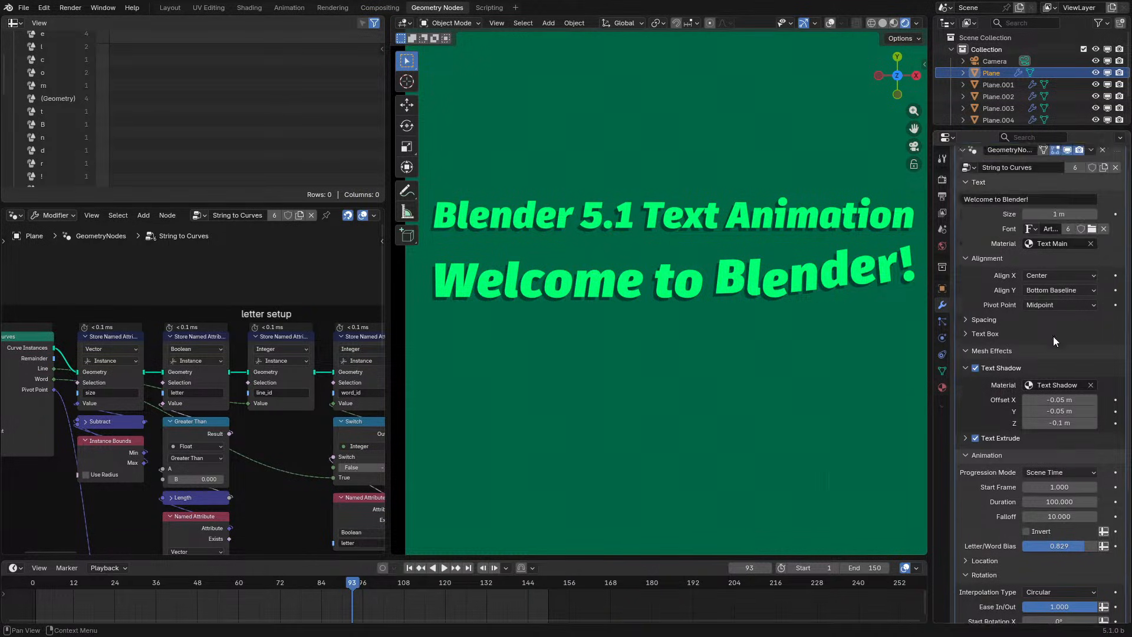
pyautogui.hotkey('ctrl', 'space')
pyautogui.scroll(-5, 873, 334)
pyautogui.moveTo(873, 334); pyautogui.dragTo(3, 313, button='middle')
pyautogui.moveTo(702, 323); pyautogui.dragTo(105, 260, button='middle')
pyautogui.moveTo(608, 310); pyautogui.dragTo(317, 336, button='middle')
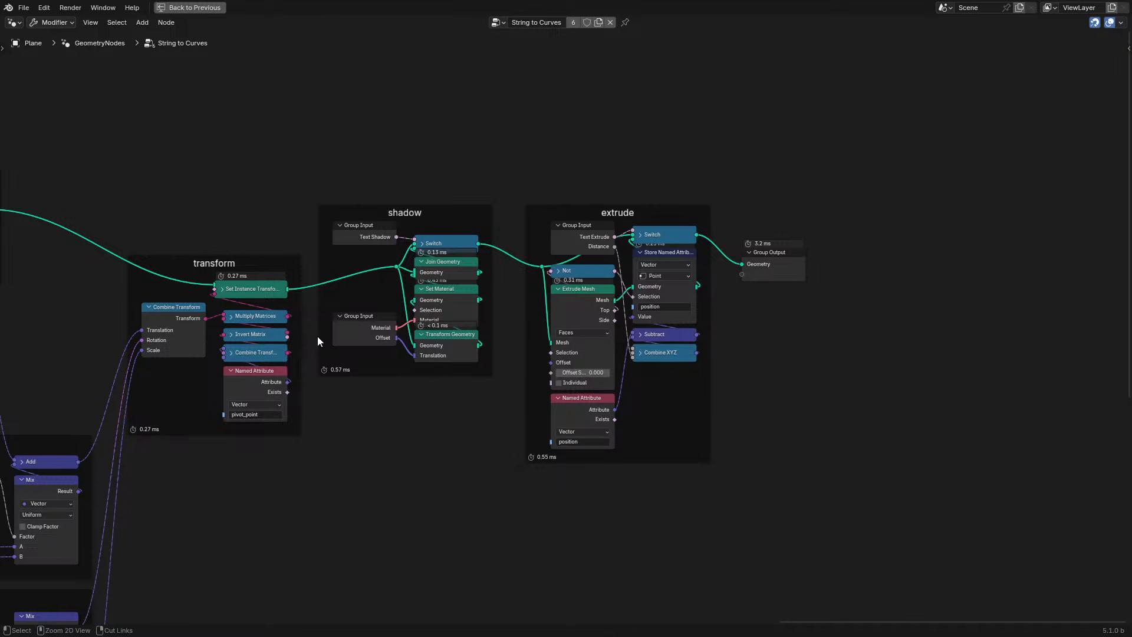
pyautogui.hotkey('ctrl', 'space')
# Play the text animation and show the plane's vertex groups in its mesh data properties with the list filter expanded.
pyautogui.press('space')
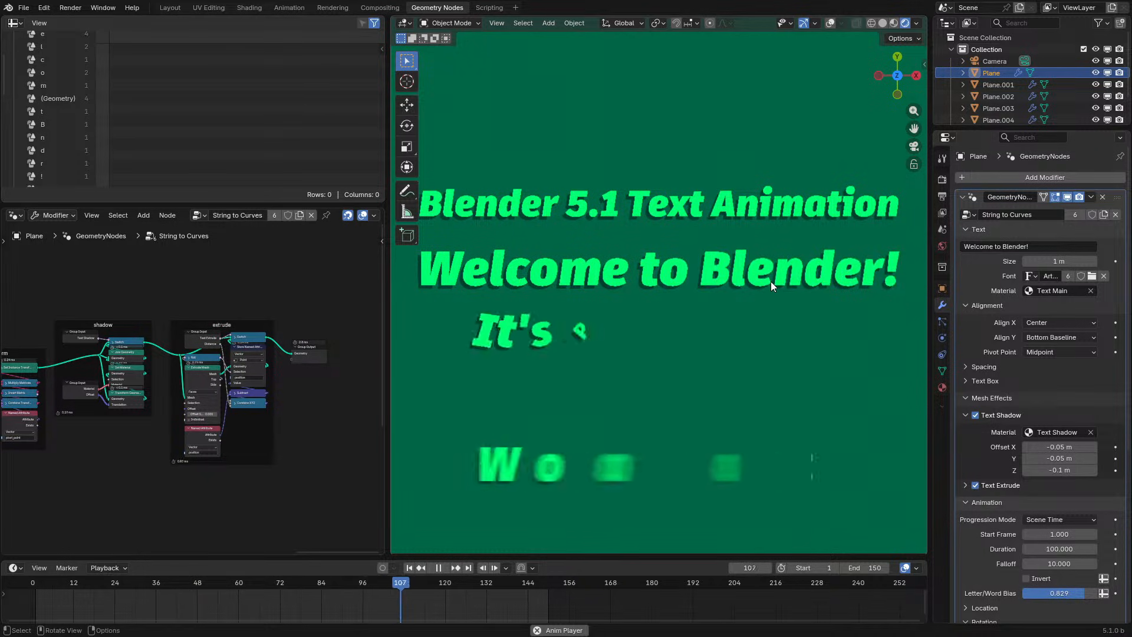
pyautogui.click(943, 371)
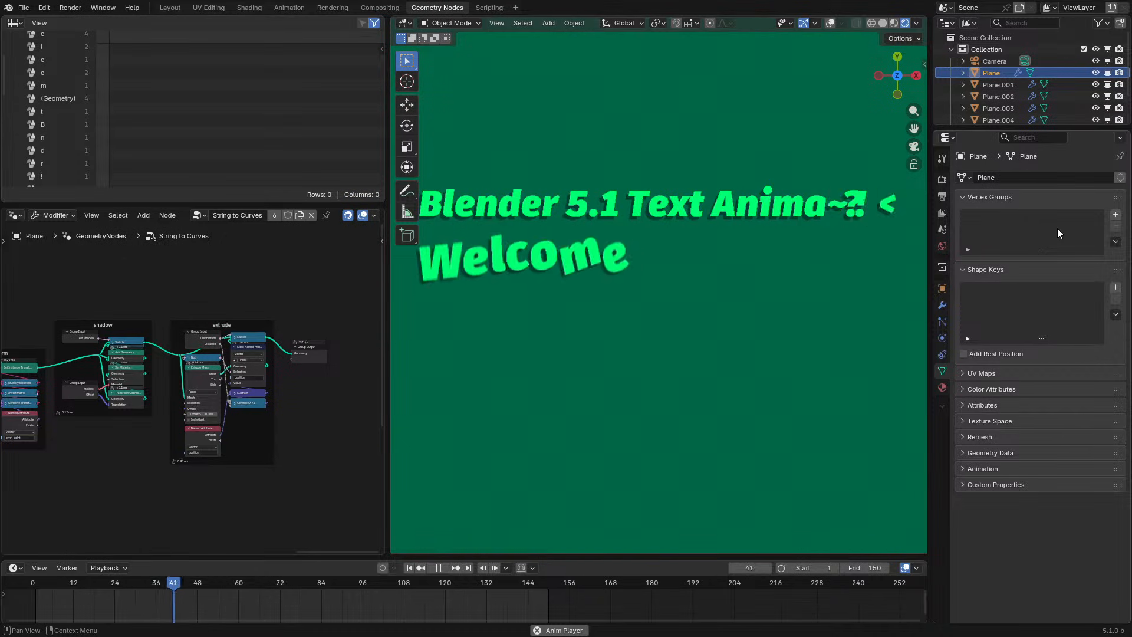
pyautogui.click(969, 249)
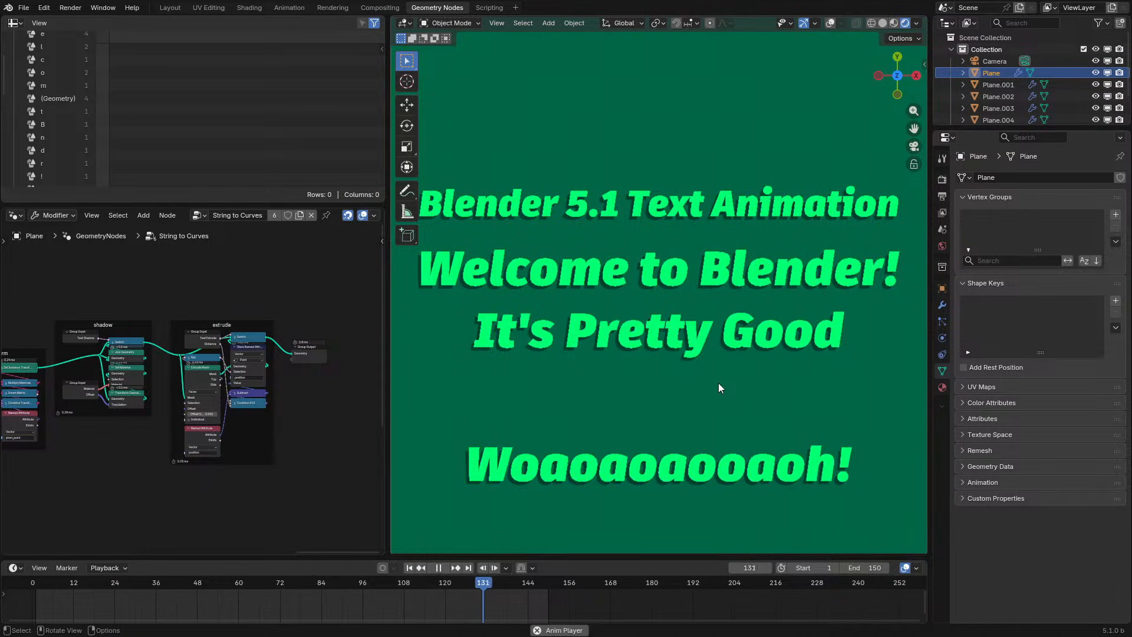
pyautogui.press('space')
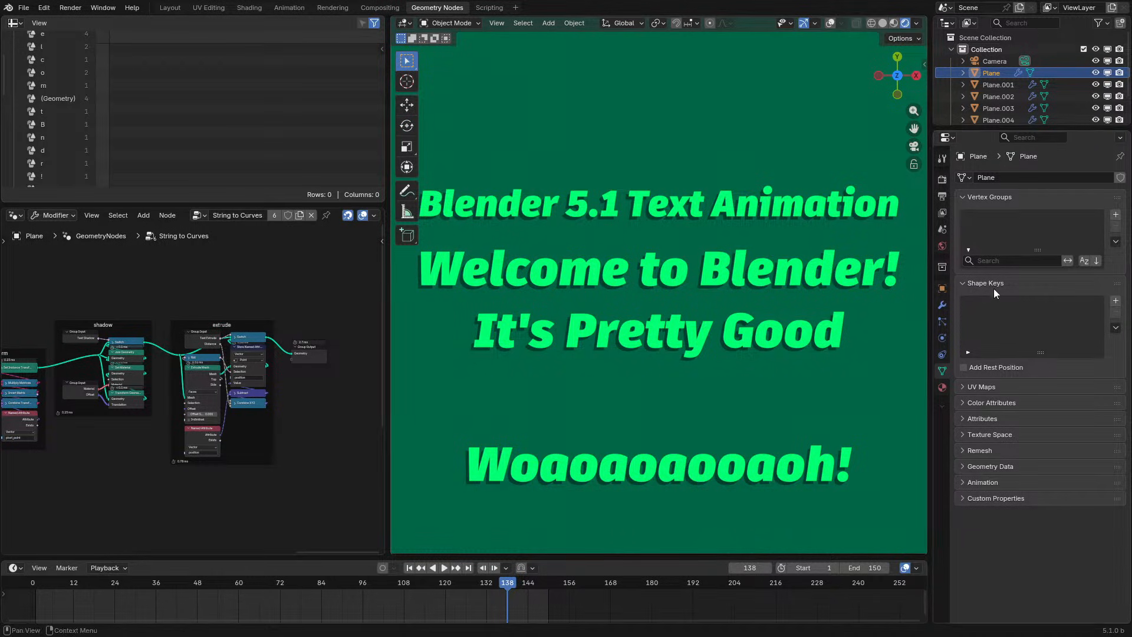
# Add seven vertex groups to the plane and enlarge the vertex group list to fit them all.
pyautogui.click(1119, 215)
pyautogui.click(1118, 215)
pyautogui.click(1119, 215)
pyautogui.click(1116, 215)
pyautogui.click(1116, 214)
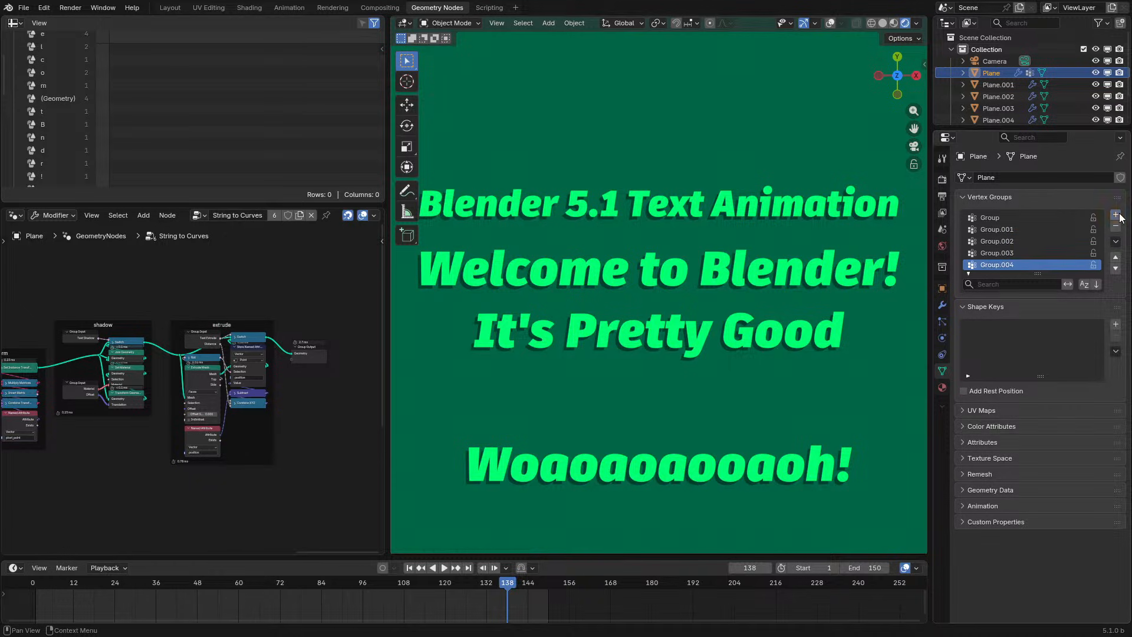
pyautogui.click(1116, 215)
pyautogui.click(1116, 215)
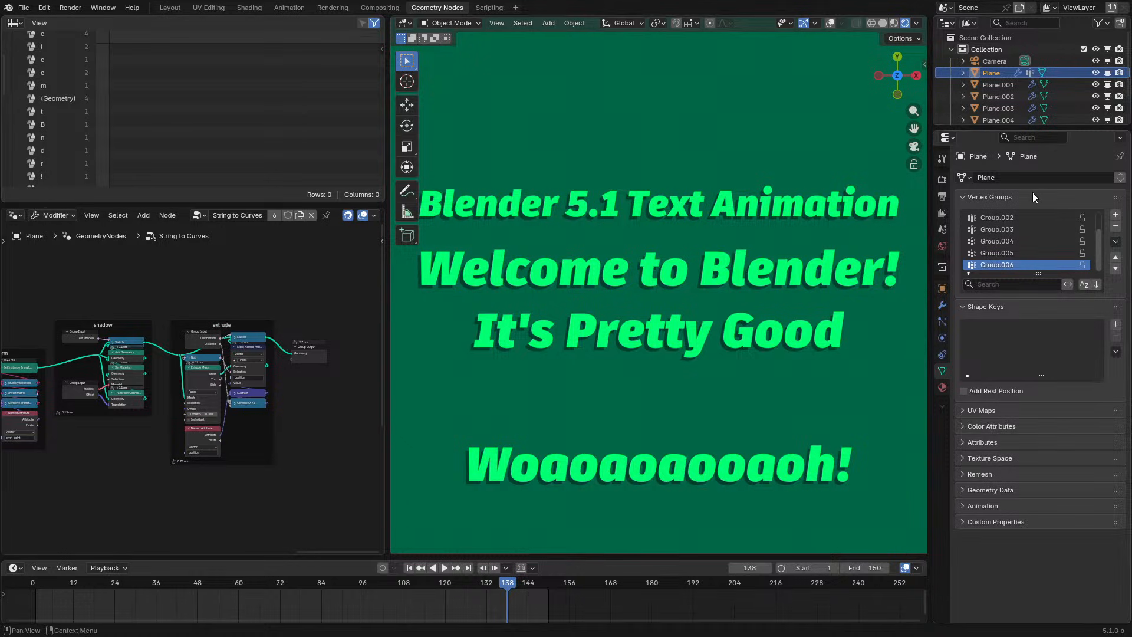
pyautogui.scroll(2, 1029, 235)
pyautogui.moveTo(1042, 270); pyautogui.dragTo(1034, 337)
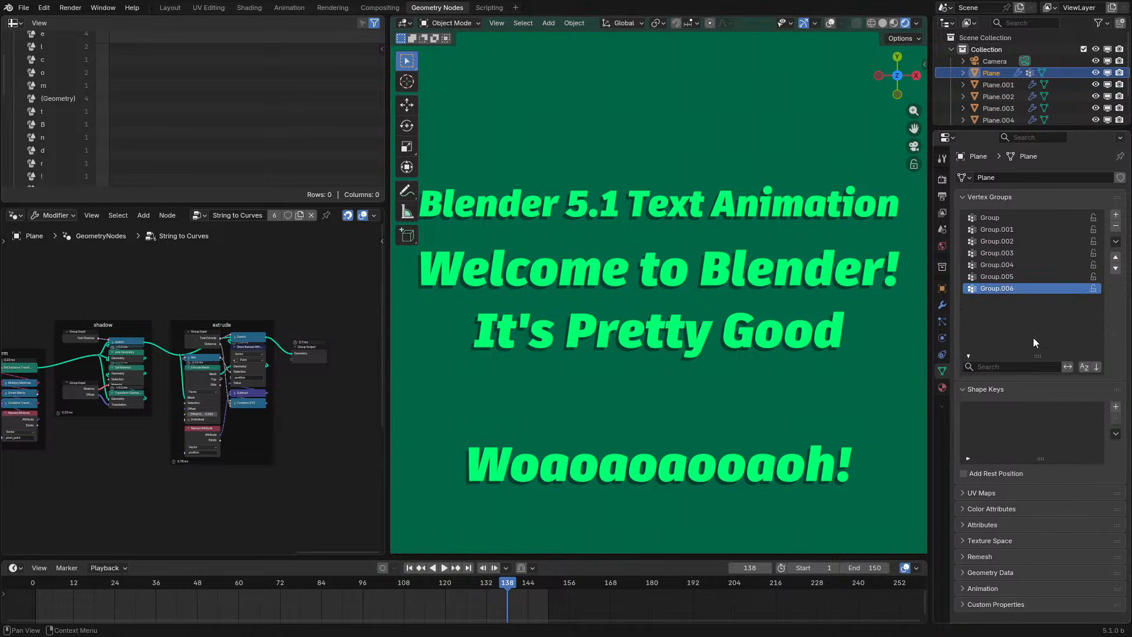
# Return from the vertex group list to the plane's modifier properties.
pyautogui.click(943, 305)
pyautogui.click(942, 370)
pyautogui.click(944, 306)
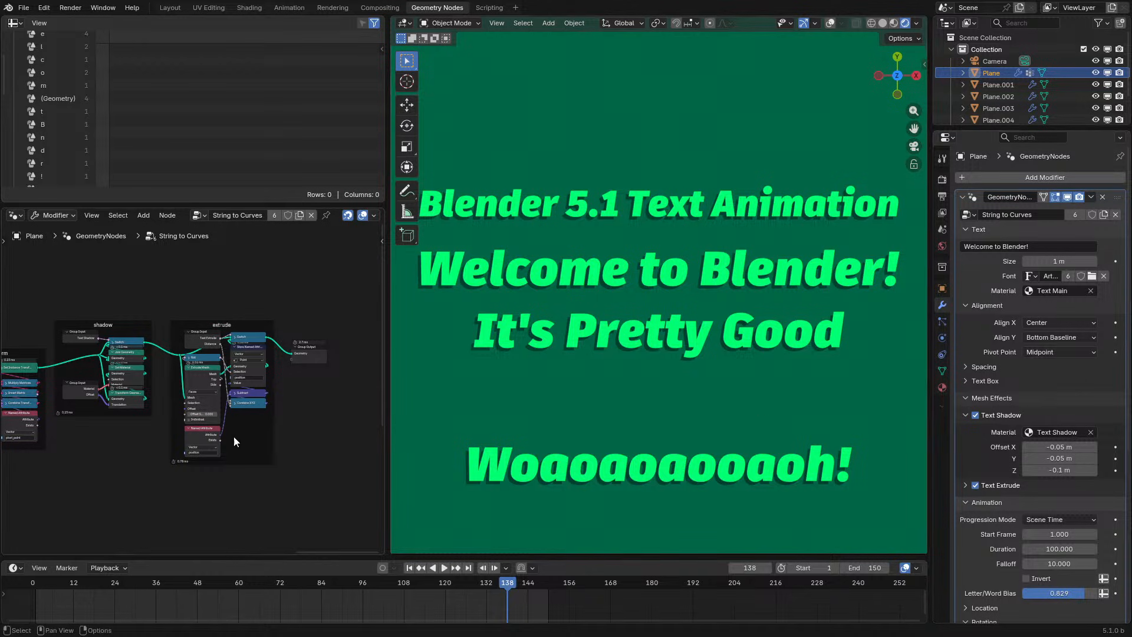
# Try a Store Named Attribute node between the extrude section's Switch node and the Group Output.
pyautogui.scroll(4, 314, 407)
pyautogui.moveTo(362, 386); pyautogui.dragTo(210, 440, button='middle')
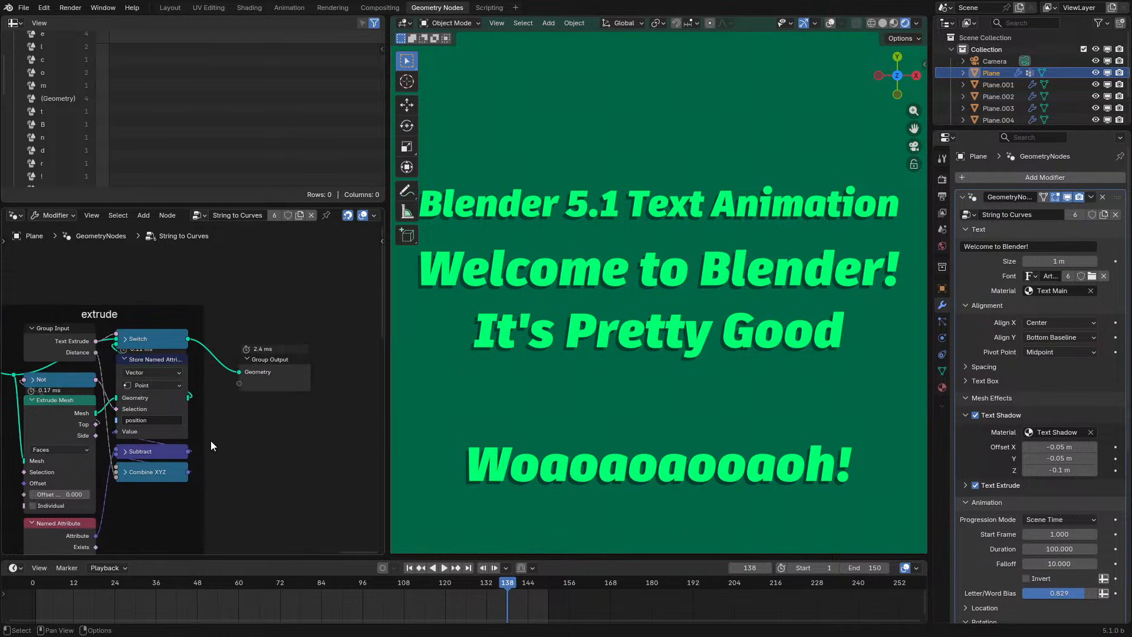
pyautogui.press('q')
pyautogui.click(245, 449)
pyautogui.click(216, 317)
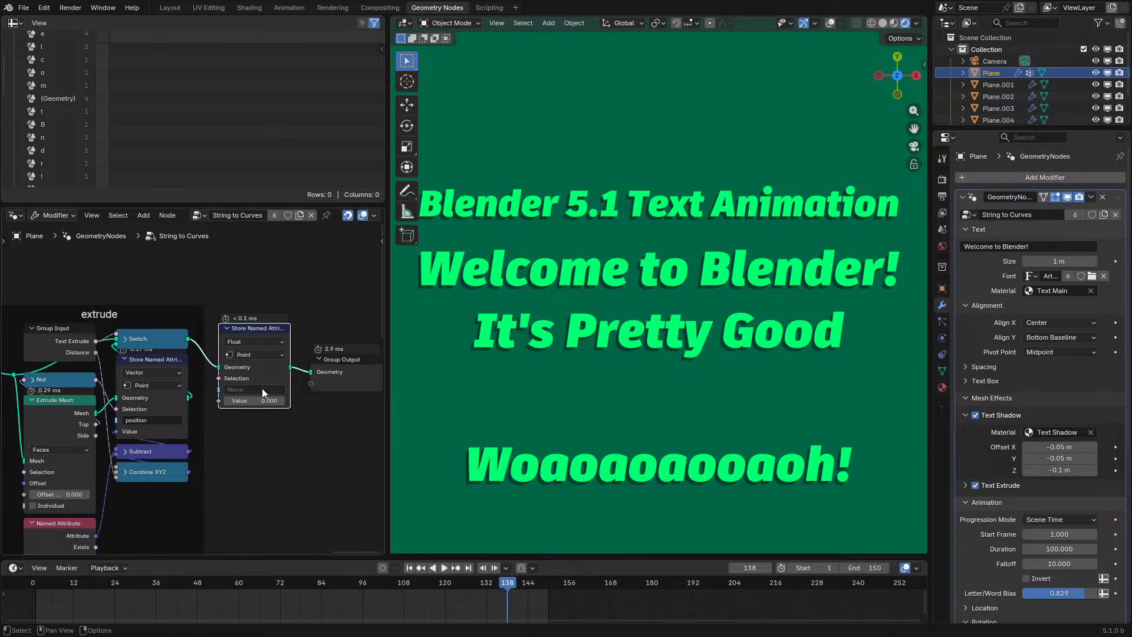
pyautogui.hotkey('ctrl', 'x')
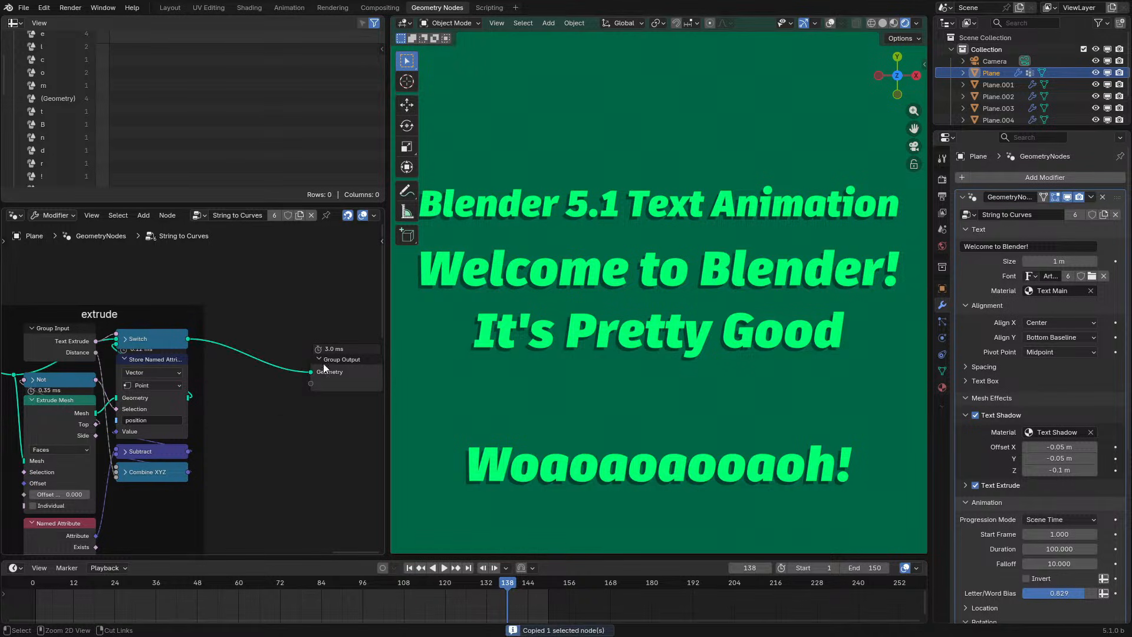
# Move the Group Output node up so it lines up with the extrude section's Switch node.
pyautogui.click(942, 386)
pyautogui.click(943, 303)
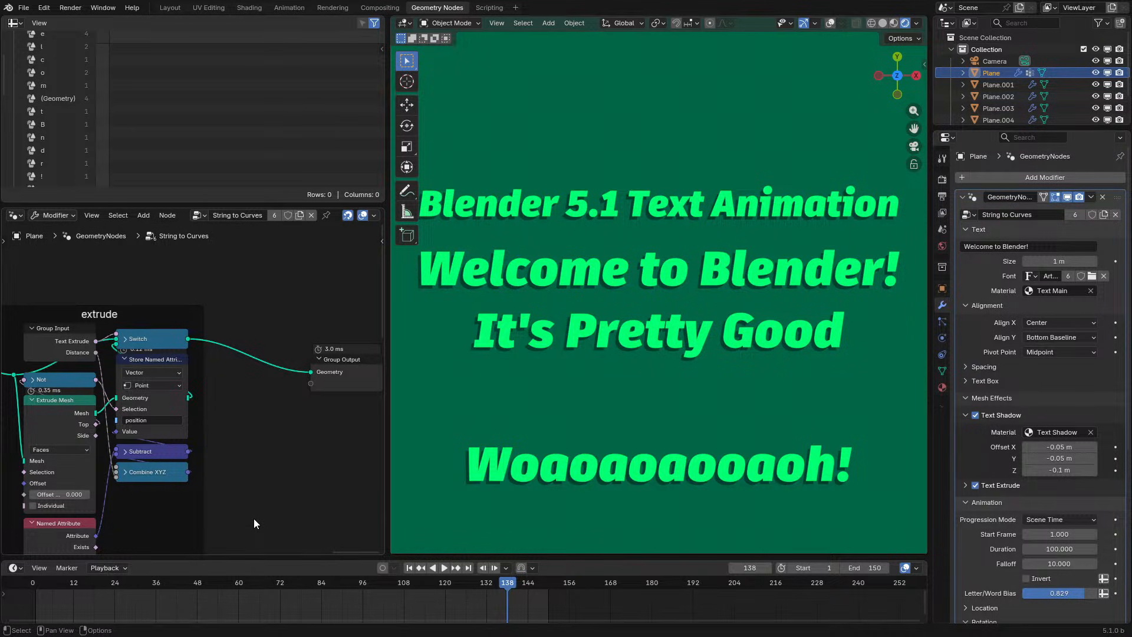
pyautogui.moveTo(334, 366); pyautogui.dragTo(330, 339)
pyautogui.click(320, 409)
pyautogui.moveTo(320, 408); pyautogui.dragTo(255, 415, button='middle')
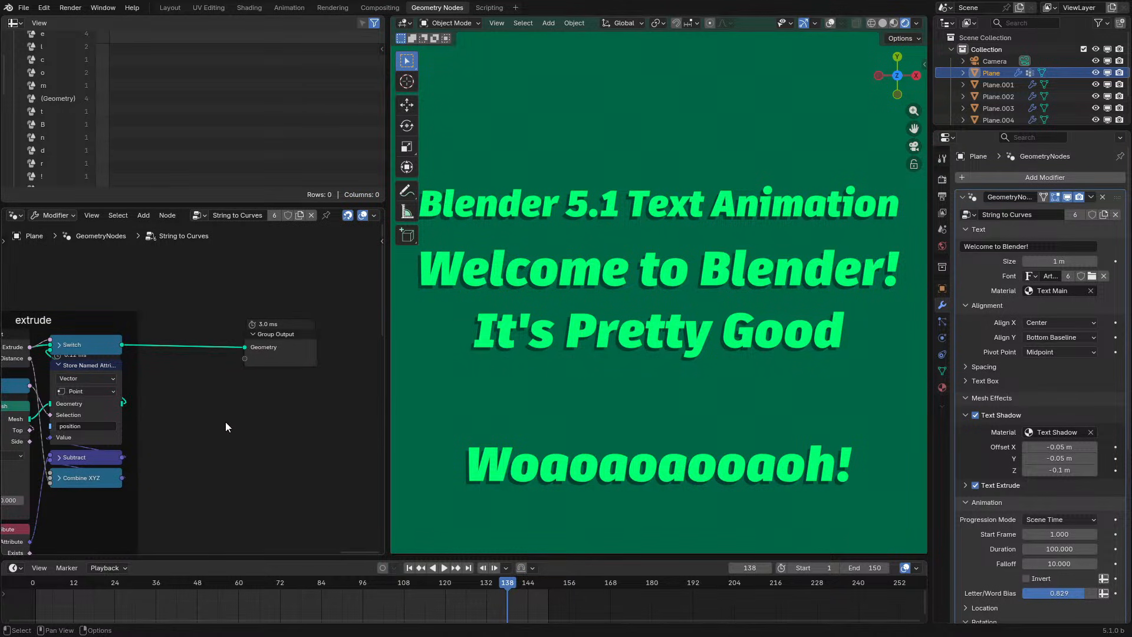
# Collapse the Alignment, Text Shadow, Rotation, Scale and Effects panels of the String to Curves modifier, leaving Text Shadow enabled.
pyautogui.click(995, 305)
pyautogui.click(993, 338)
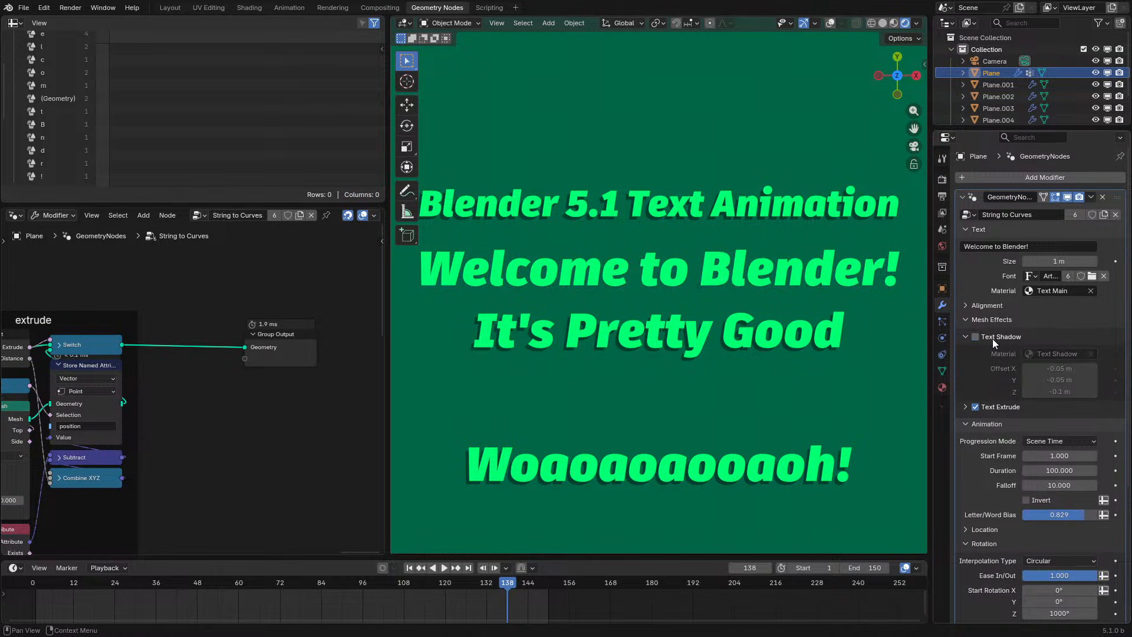
pyautogui.click(993, 338)
pyautogui.click(966, 337)
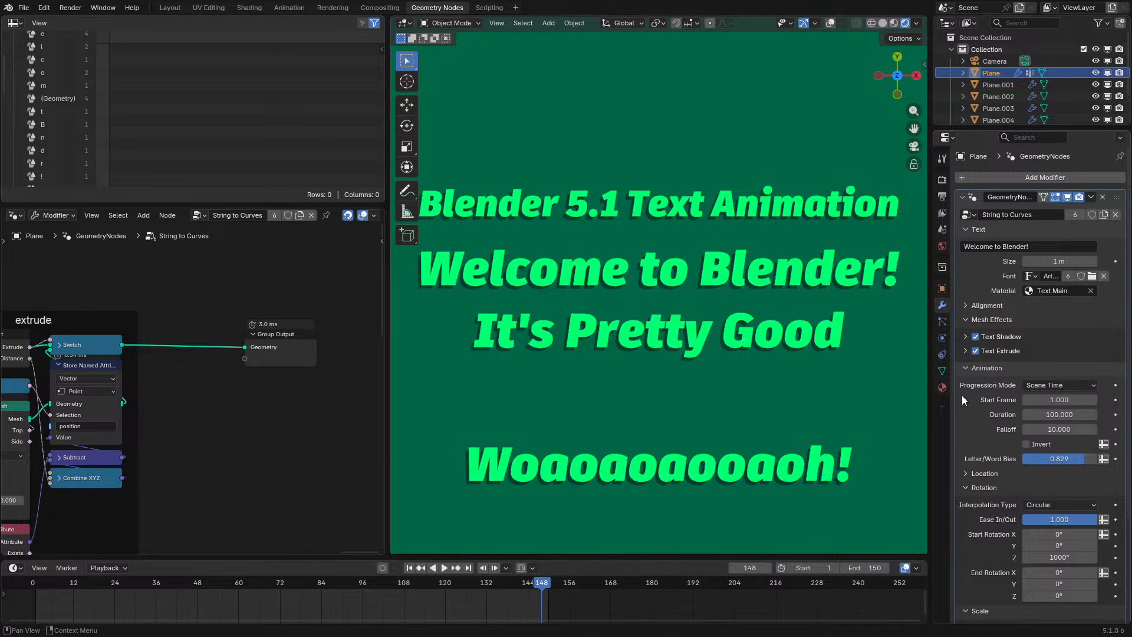
pyautogui.moveTo(964, 491); pyautogui.dragTo(966, 503)
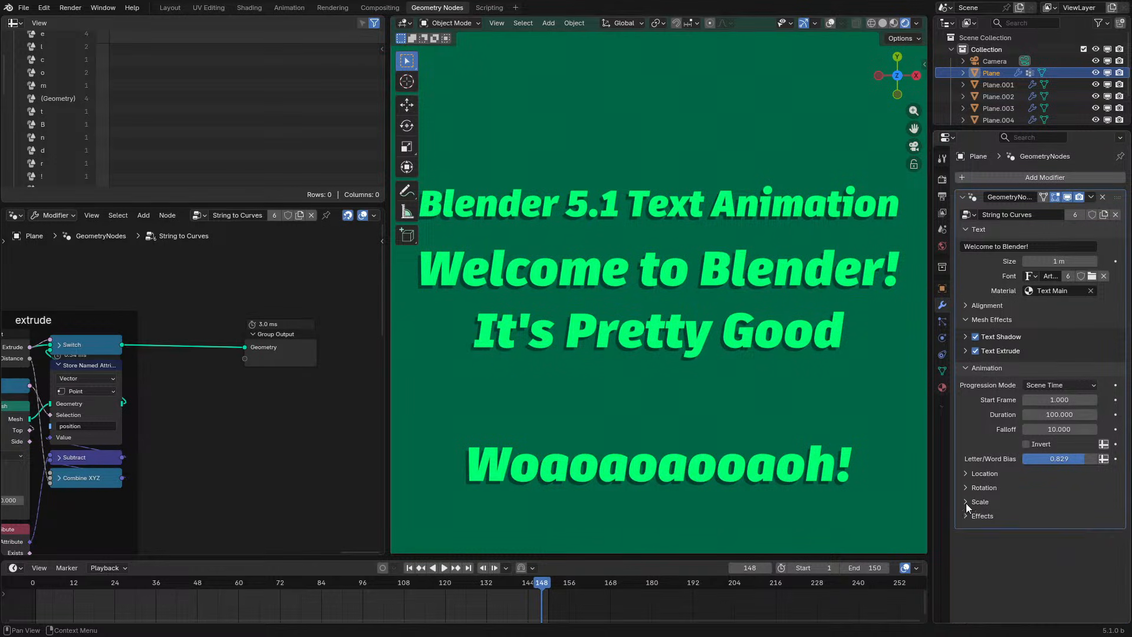
# Add a Displace modifier to the plane and look through its Vertex Group choices.
pyautogui.click(1051, 177)
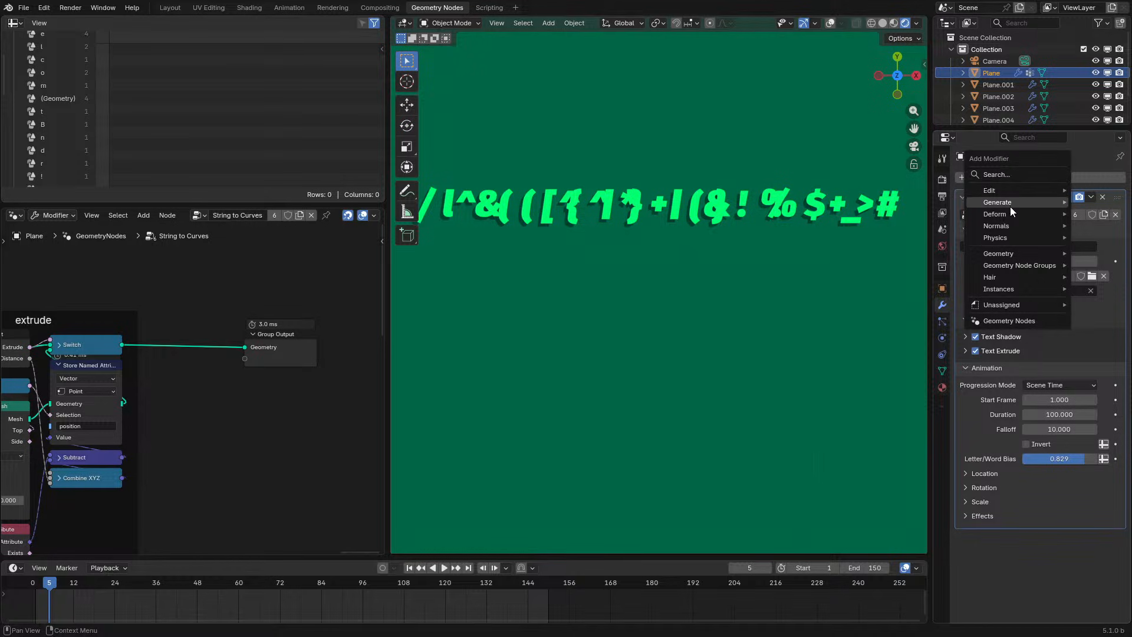
pyautogui.moveTo(1009, 207)
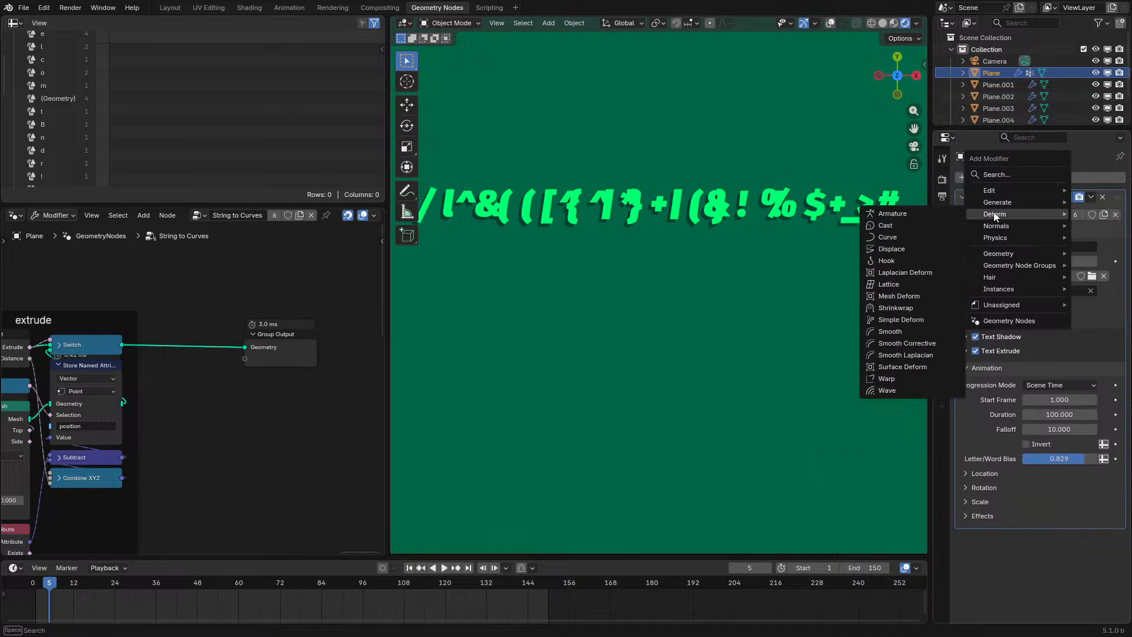
pyautogui.click(903, 248)
pyautogui.scroll(-1, 1021, 419)
pyautogui.click(1055, 612)
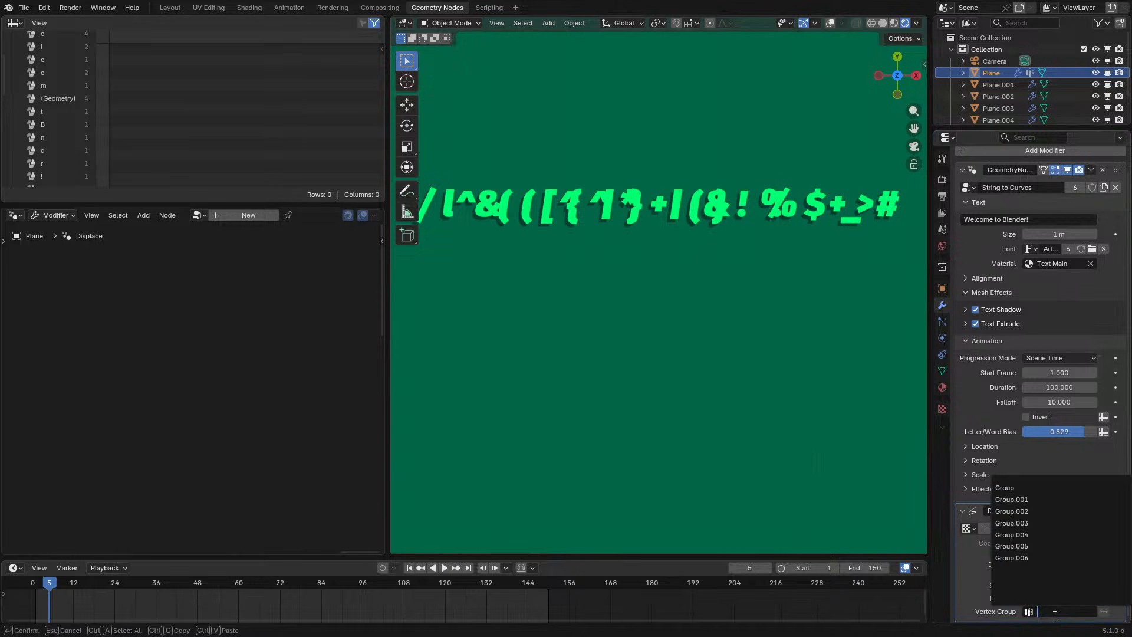
pyautogui.press('Escape')
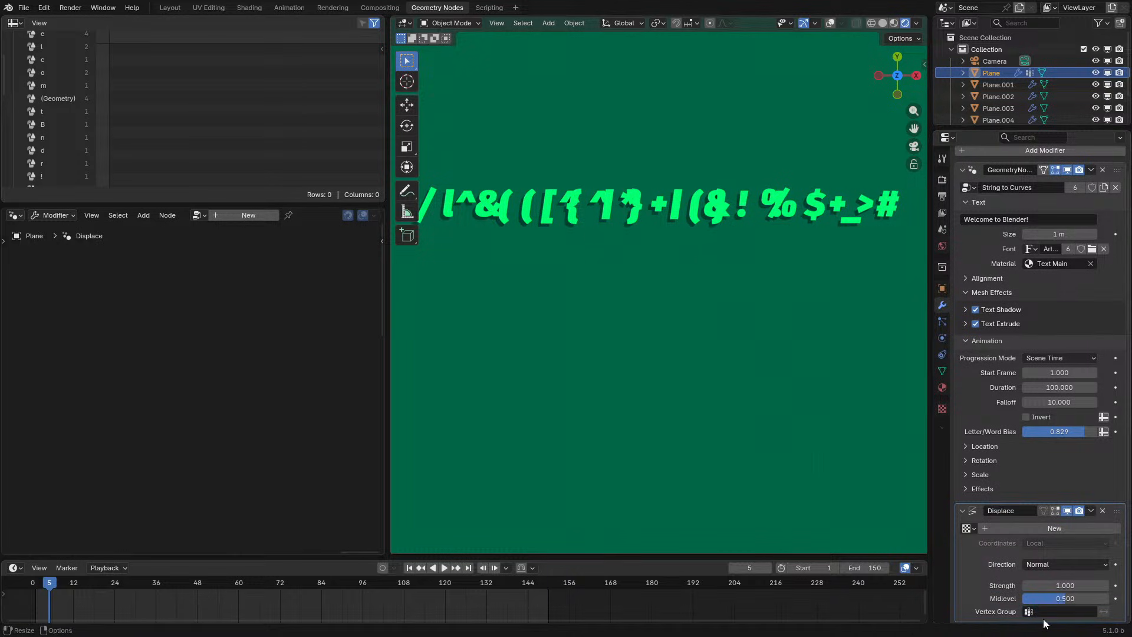
pyautogui.click(1042, 614)
pyautogui.press('Escape')
# Collapse the Text and Animation panels of the String to Curves modifier.
pyautogui.scroll(1, 967, 192)
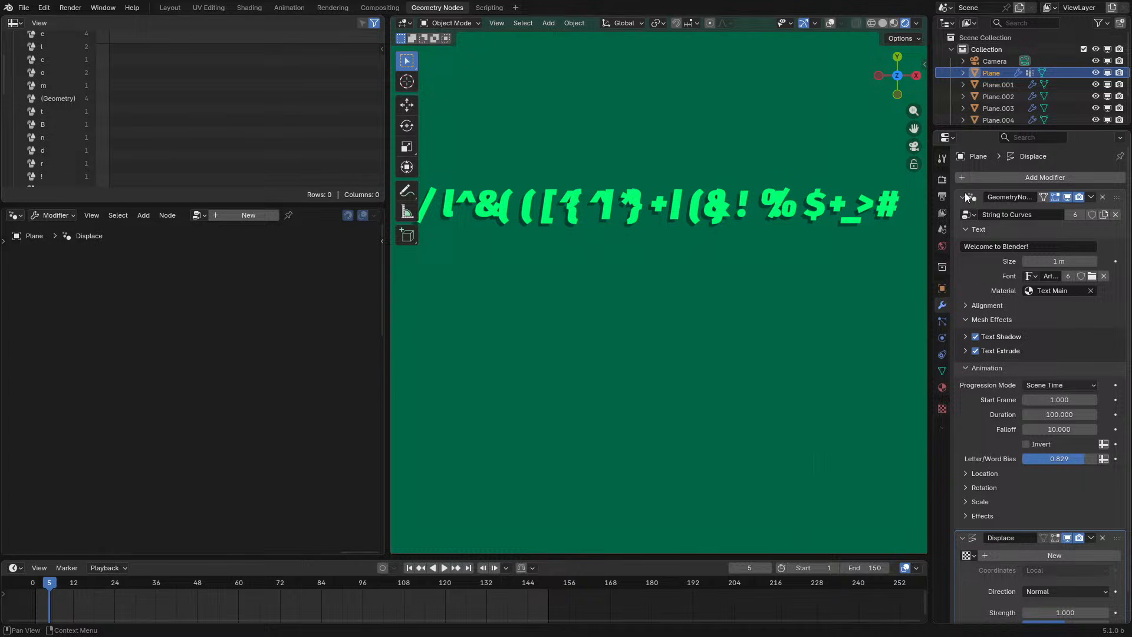
pyautogui.click(968, 229)
pyautogui.click(965, 233)
pyautogui.moveTo(965, 236); pyautogui.dragTo(968, 240)
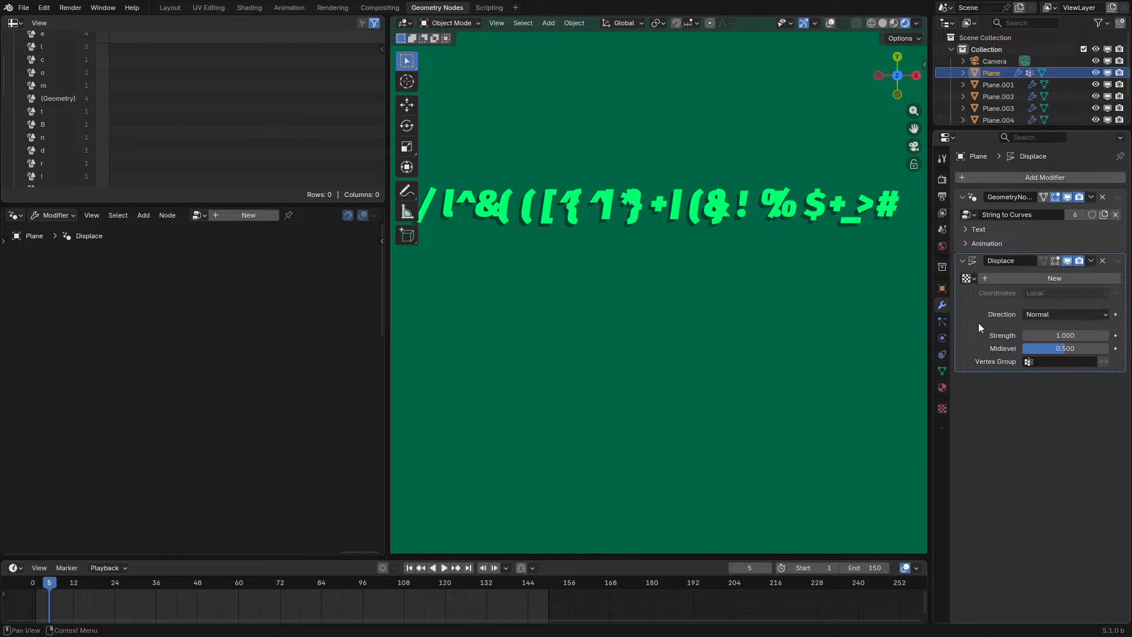
# Recheck the vertex groups offered to the Displace modifier and remove that modifier from the plane.
pyautogui.click(1056, 363)
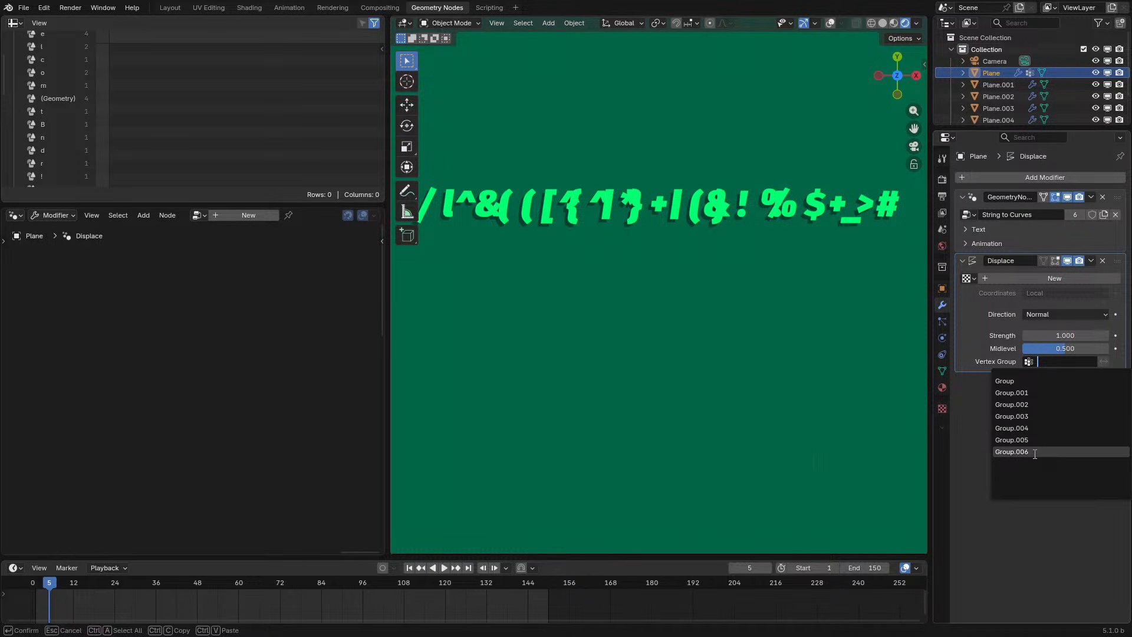
pyautogui.press('Escape')
pyautogui.click(976, 197)
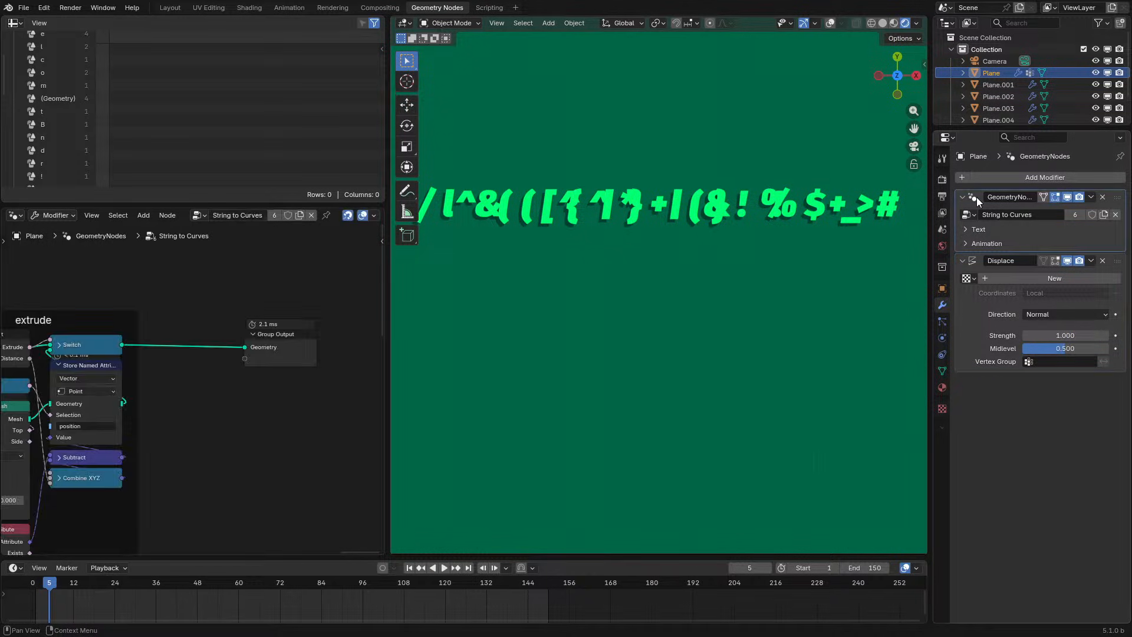
pyautogui.click(1102, 260)
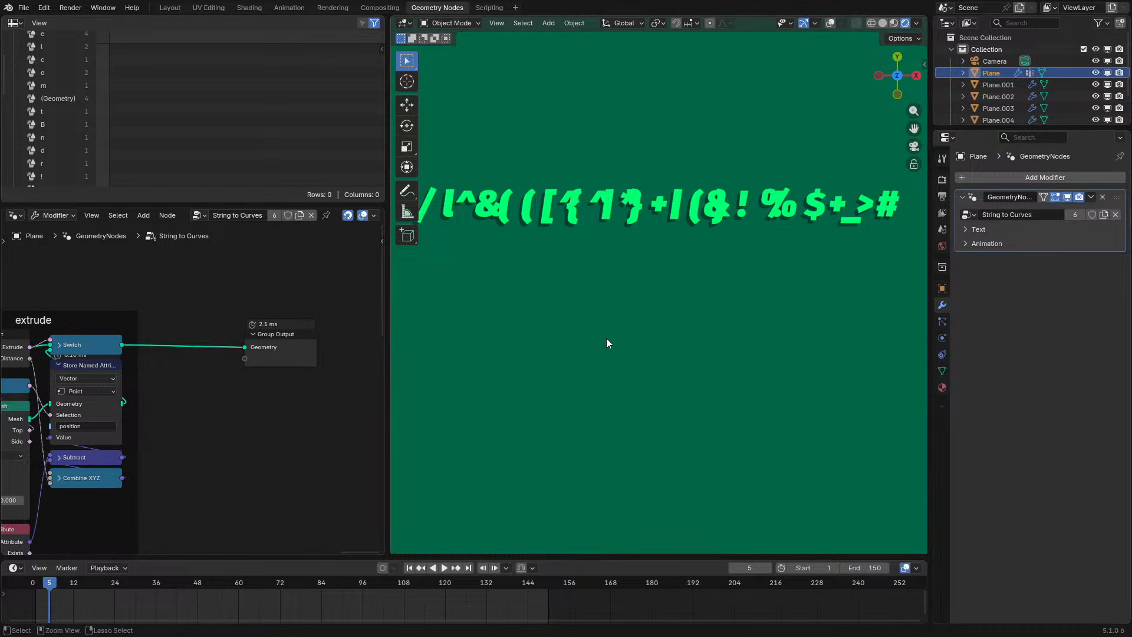
# Play the text animation in the viewport and adjust the camera view to fill it with the text.
pyautogui.hotkey('ctrl', 'alt', 'space')
pyautogui.press('space')
pyautogui.press('Home')
pyautogui.hotkey('ctrl', 'alt', 'space')
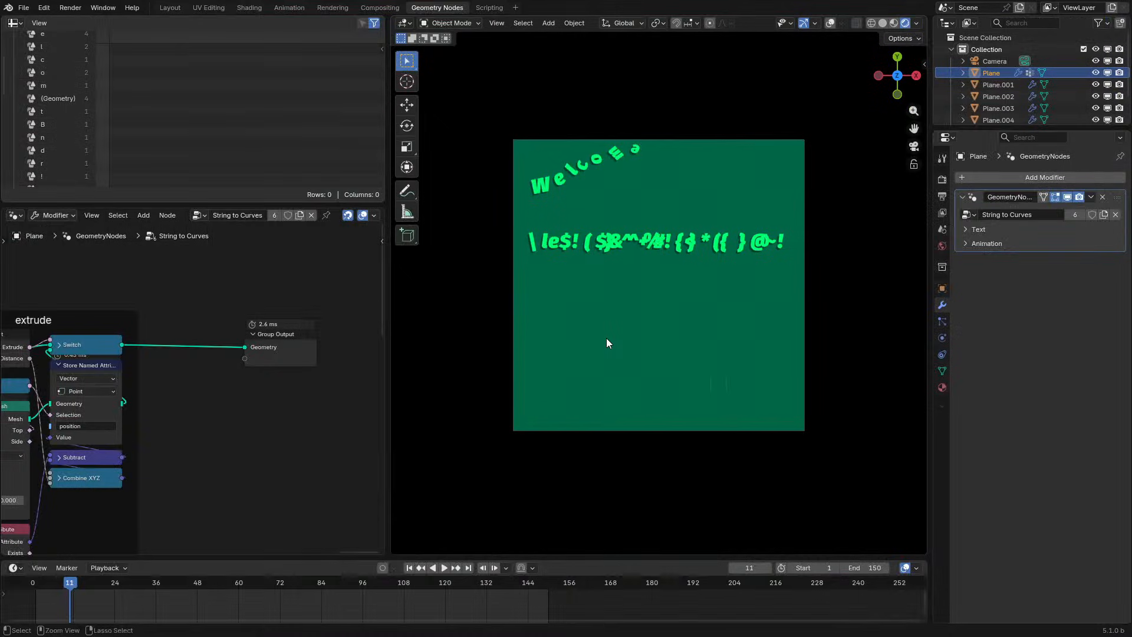
pyautogui.scroll(3, 607, 338)
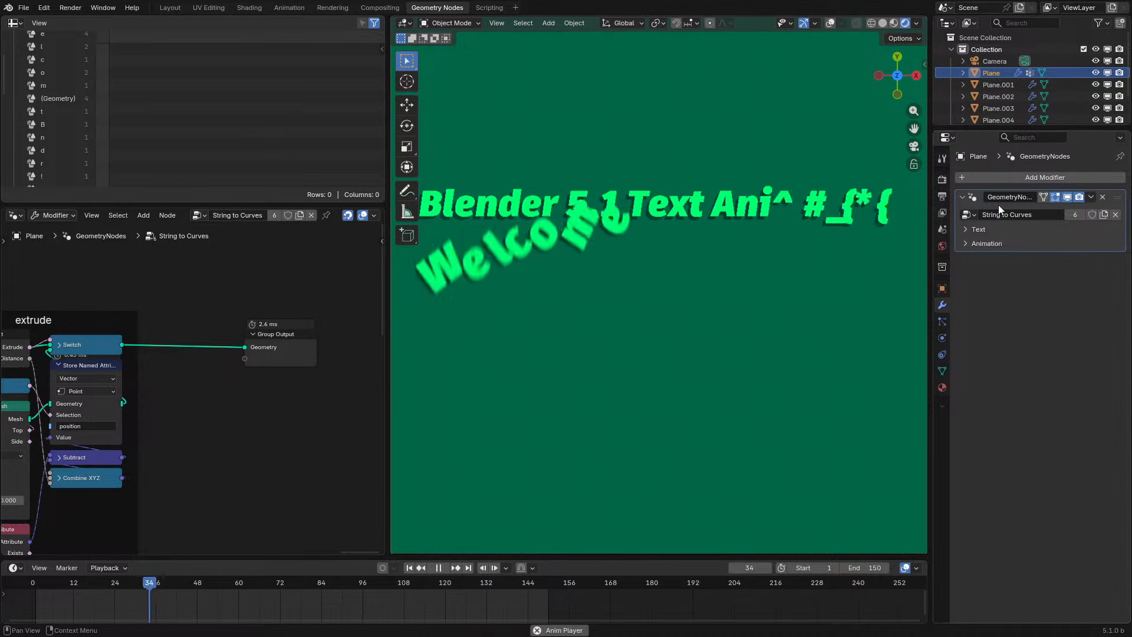
# Add an Armature modifier after the String to Curves modifier and look over the other Deform modifiers.
pyautogui.click(1000, 175)
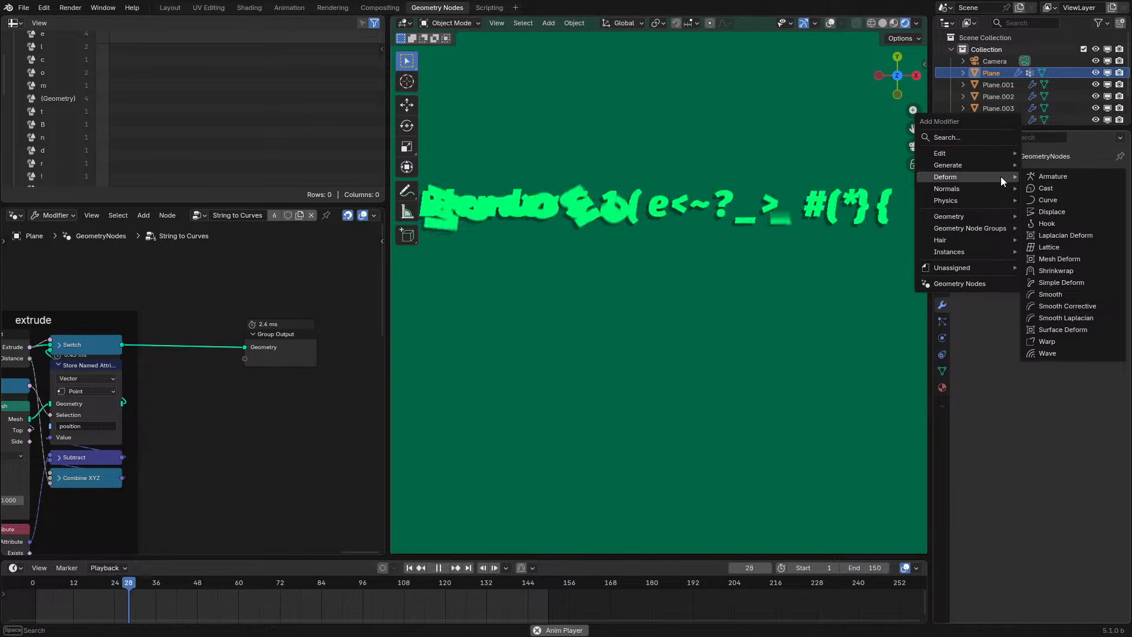
pyautogui.click(1090, 175)
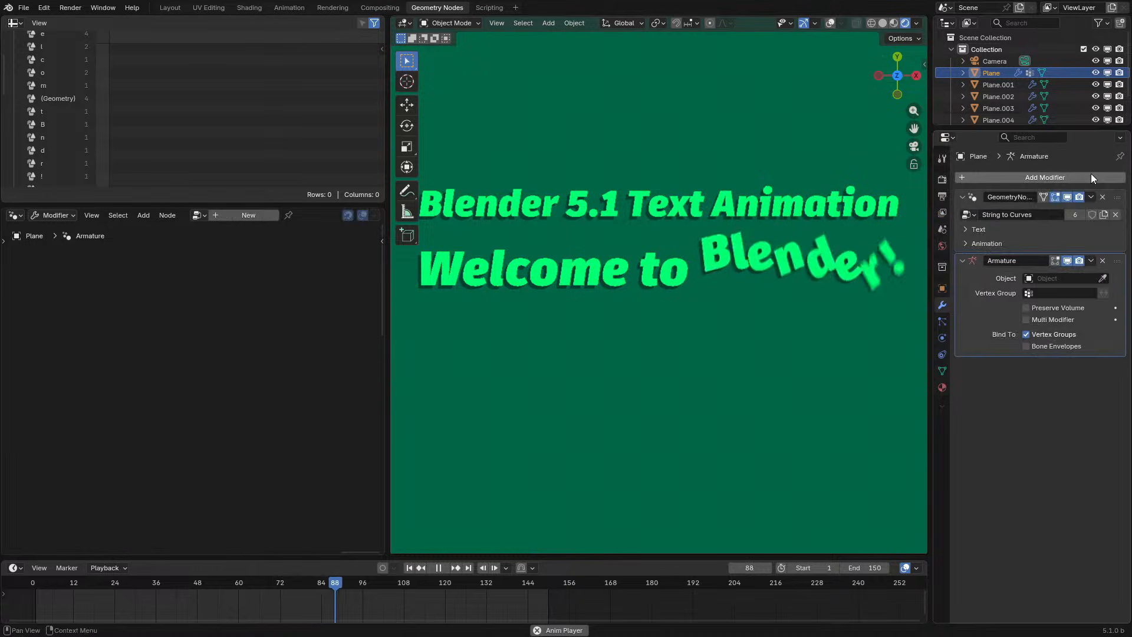
pyautogui.click(1051, 180)
pyautogui.moveTo(1052, 183)
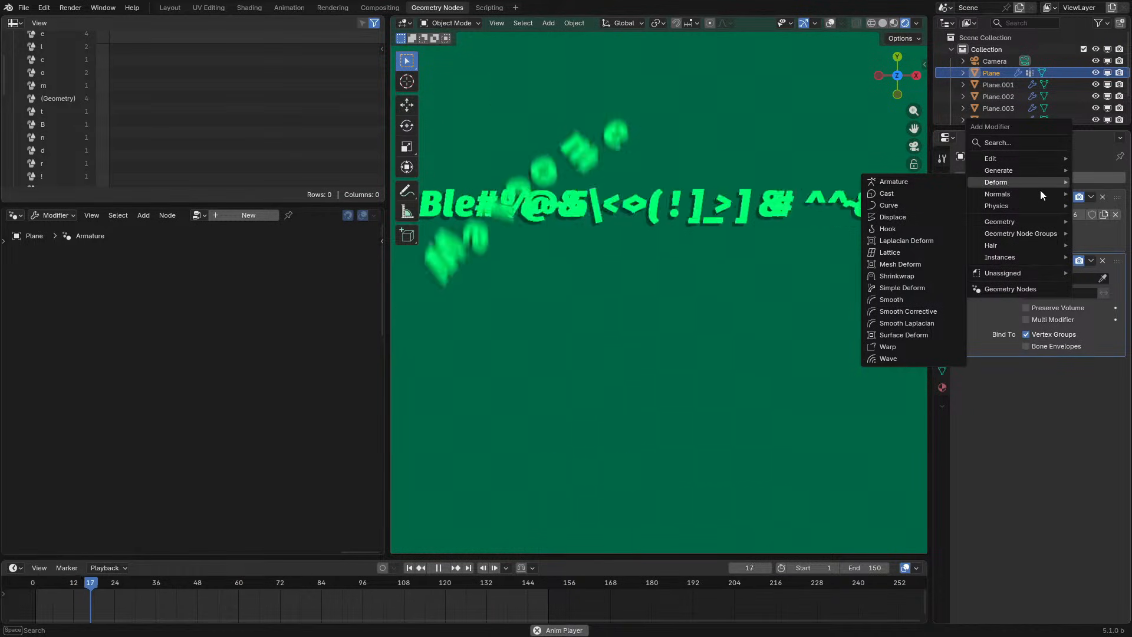
pyautogui.press('space')
pyautogui.press('Escape')
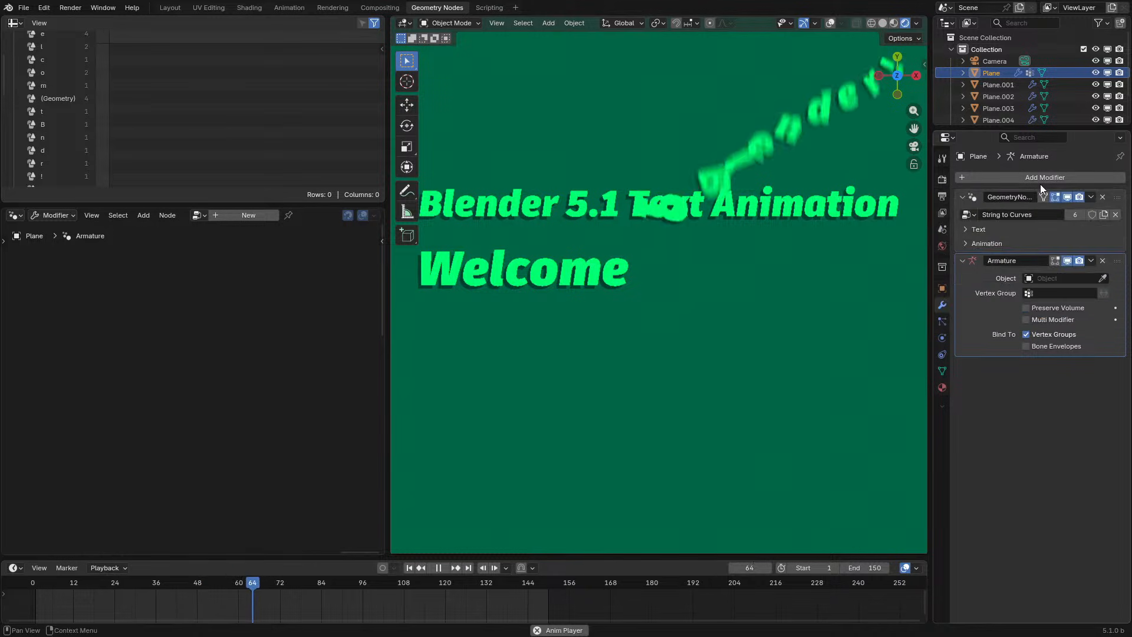
# Try a Simple Deform modifier after the plane's Armature modifier and remove it.
pyautogui.click(1040, 179)
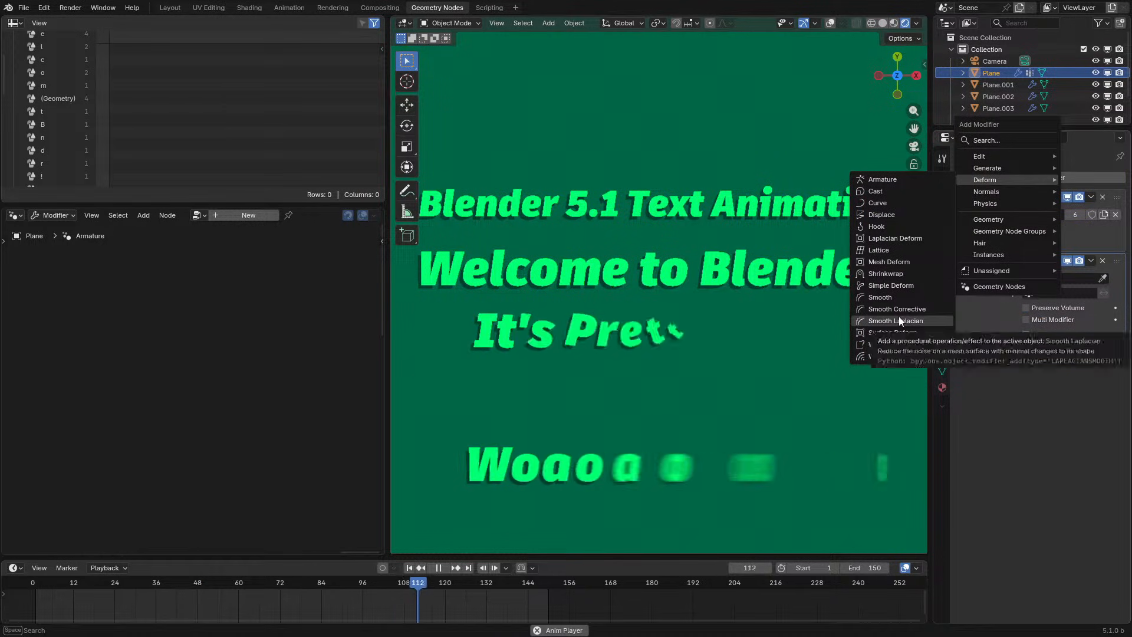
pyautogui.click(902, 287)
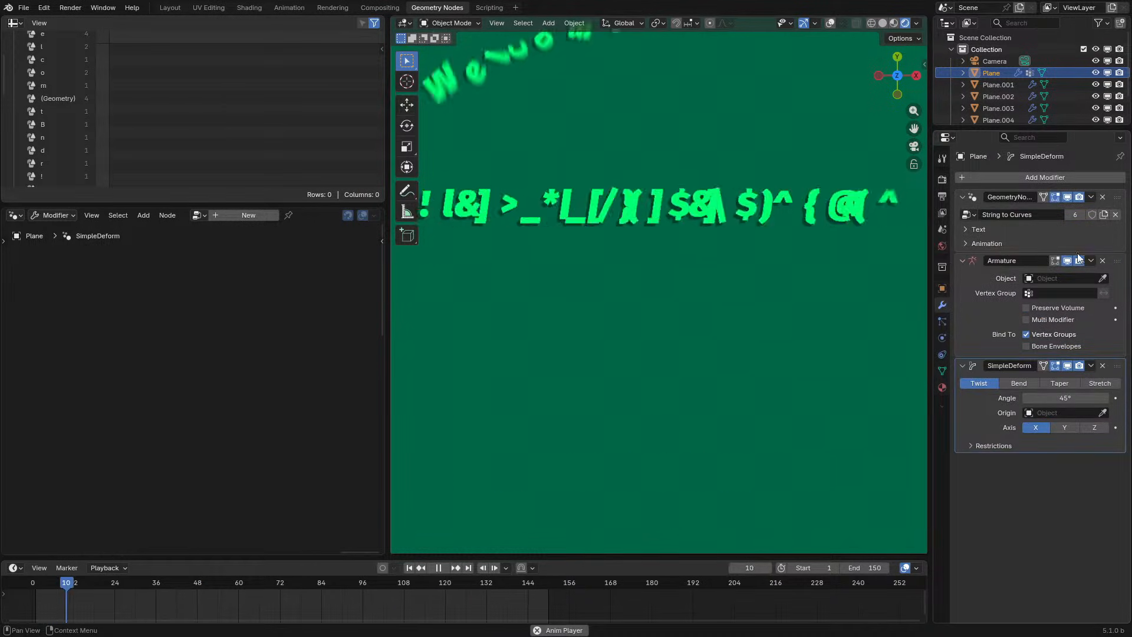
pyautogui.click(1102, 366)
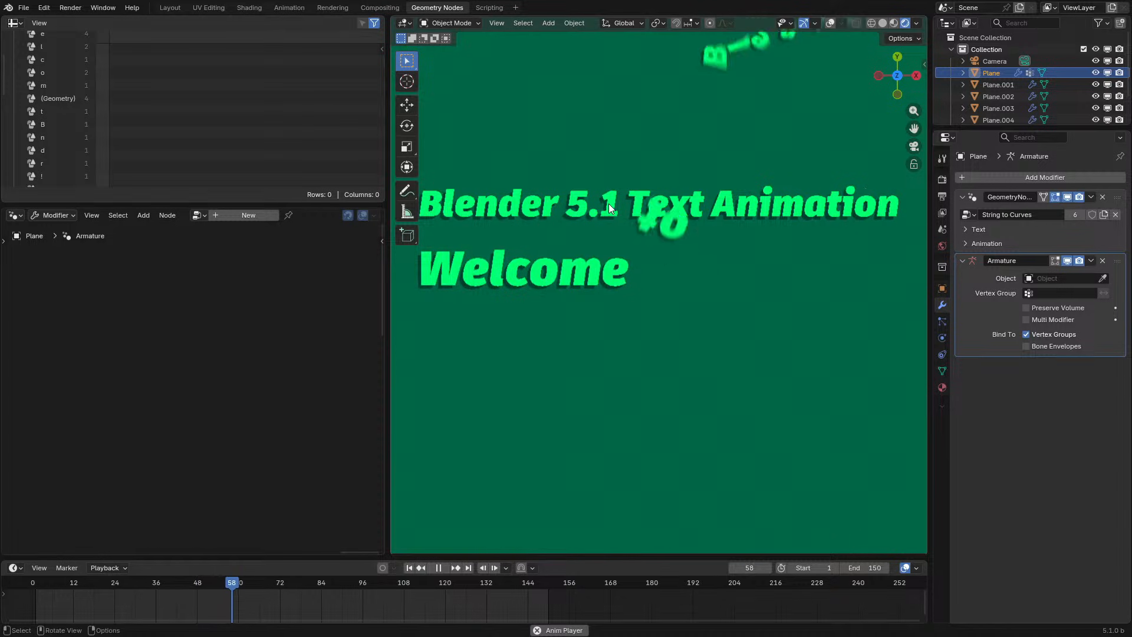
# View the text animation in wireframe and back in rendered shading, replay it and stop it at frame 44.
pyautogui.press('z')
pyautogui.click(639, 214)
pyautogui.press('z')
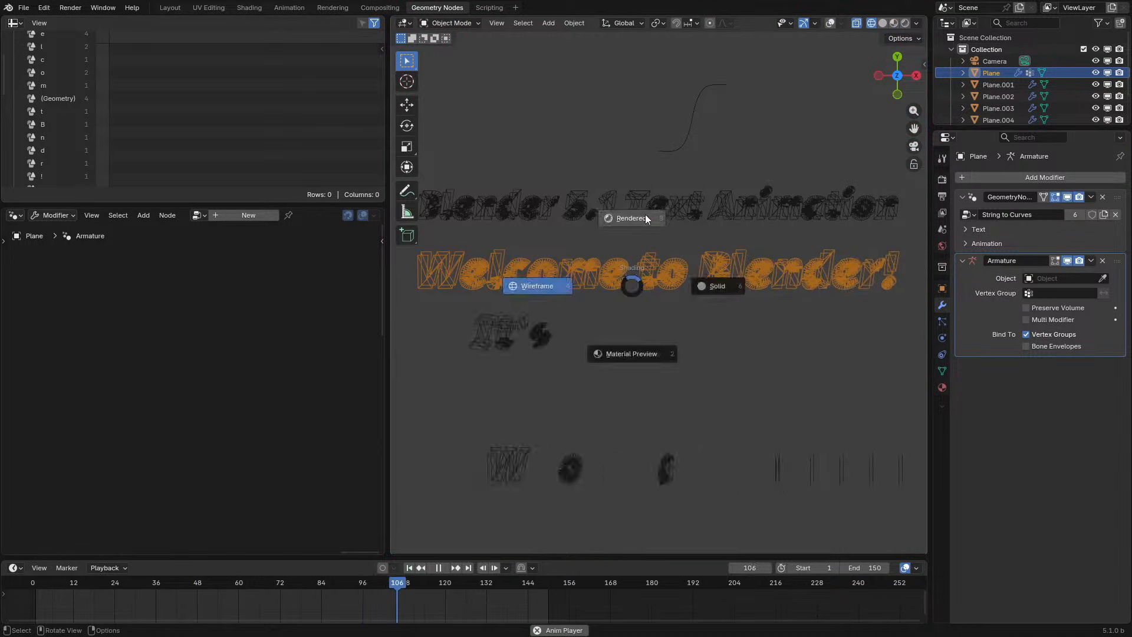
pyautogui.click(645, 215)
pyautogui.press('space')
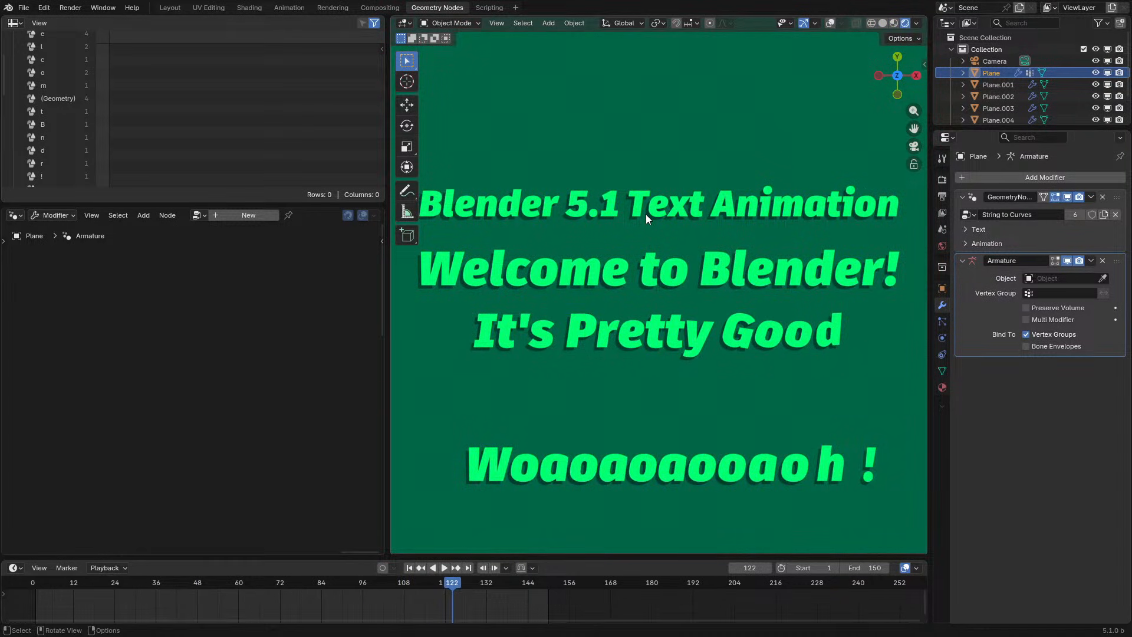
pyautogui.press('space')
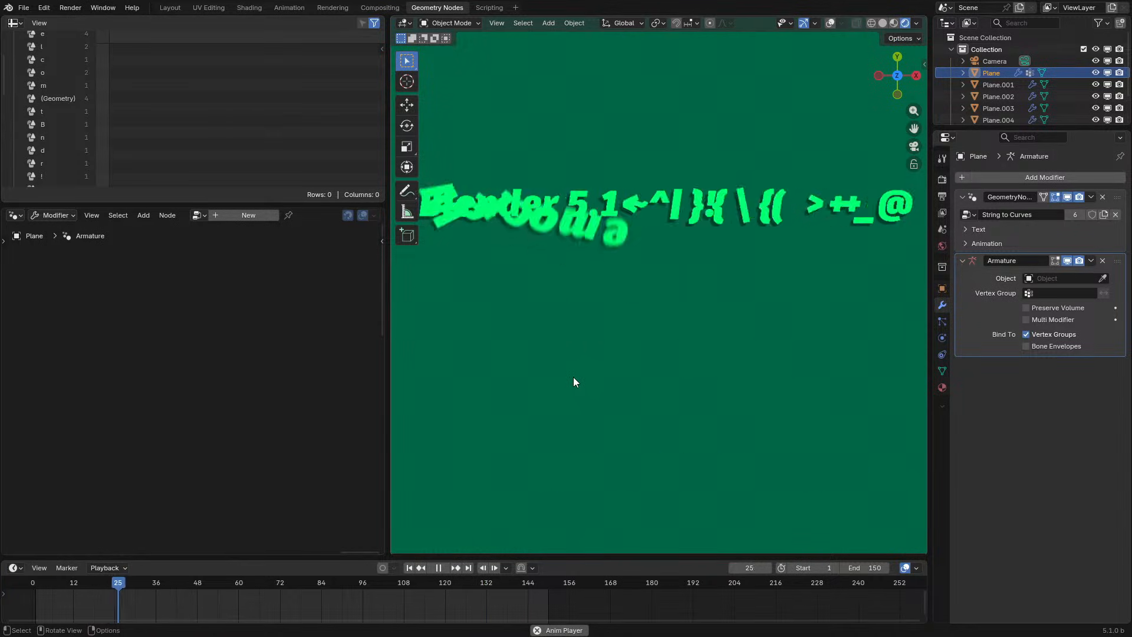
pyautogui.press('space')
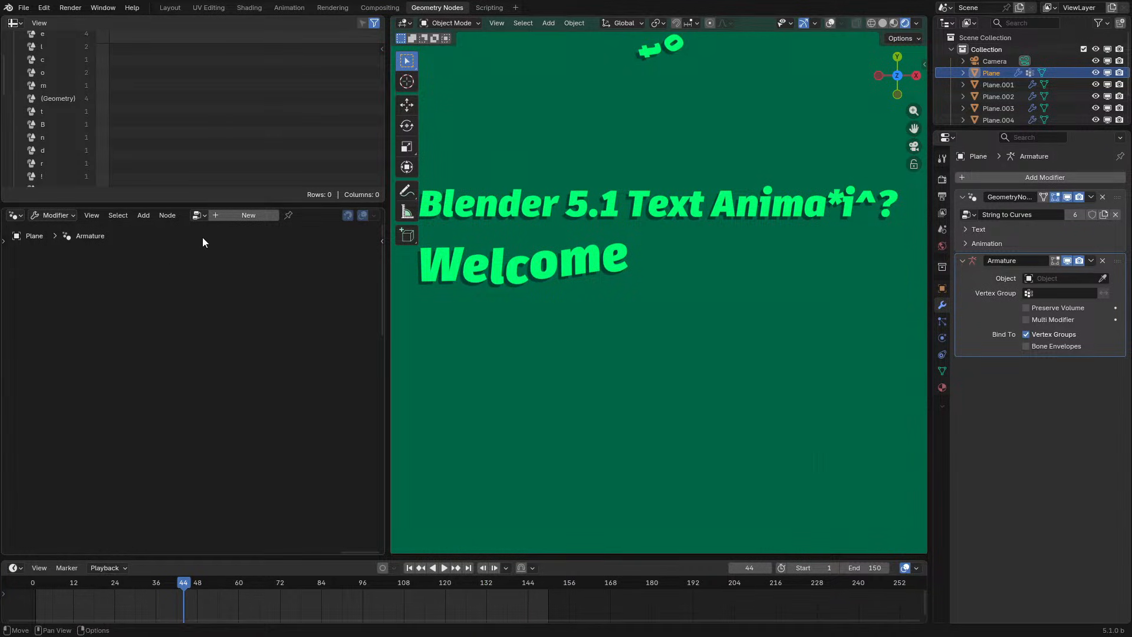
# Create a new geometry node group after the Armature modifier and try placing a Normal Displace node in it.
pyautogui.click(248, 215)
pyautogui.hotkey('shift', 'a')
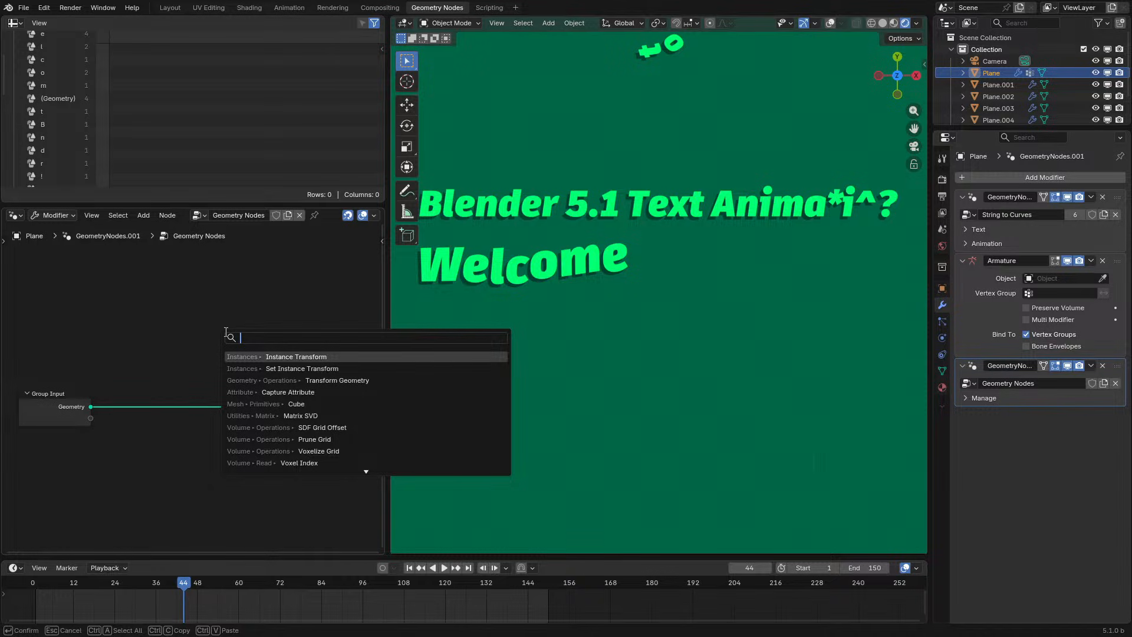
pyautogui.write('disc')
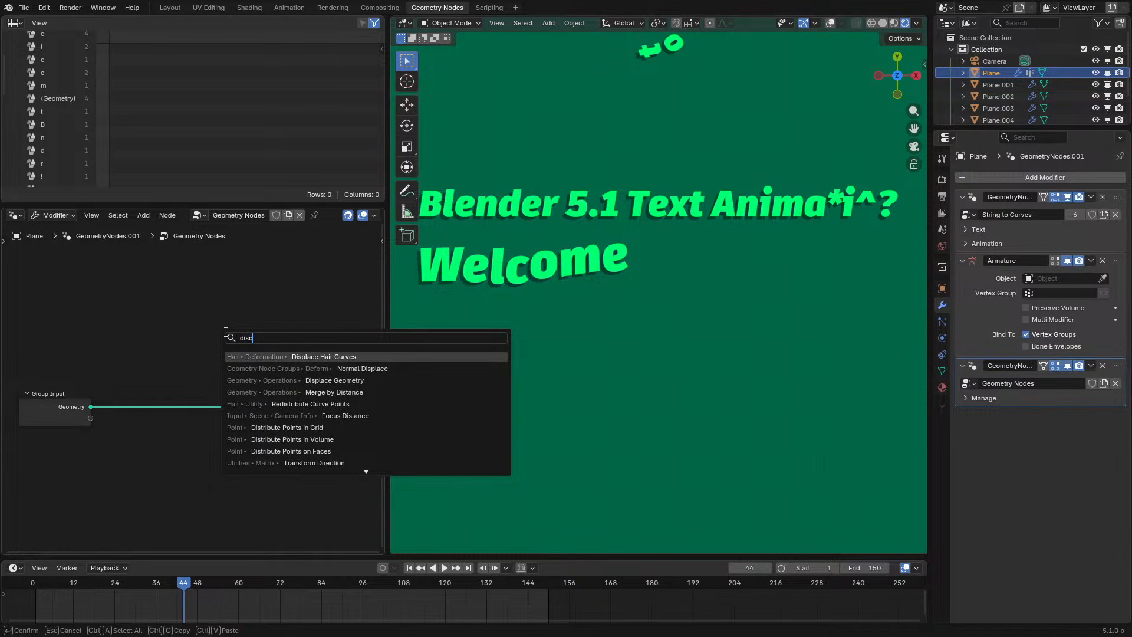
pyautogui.press('Down')
pyautogui.press('Return')
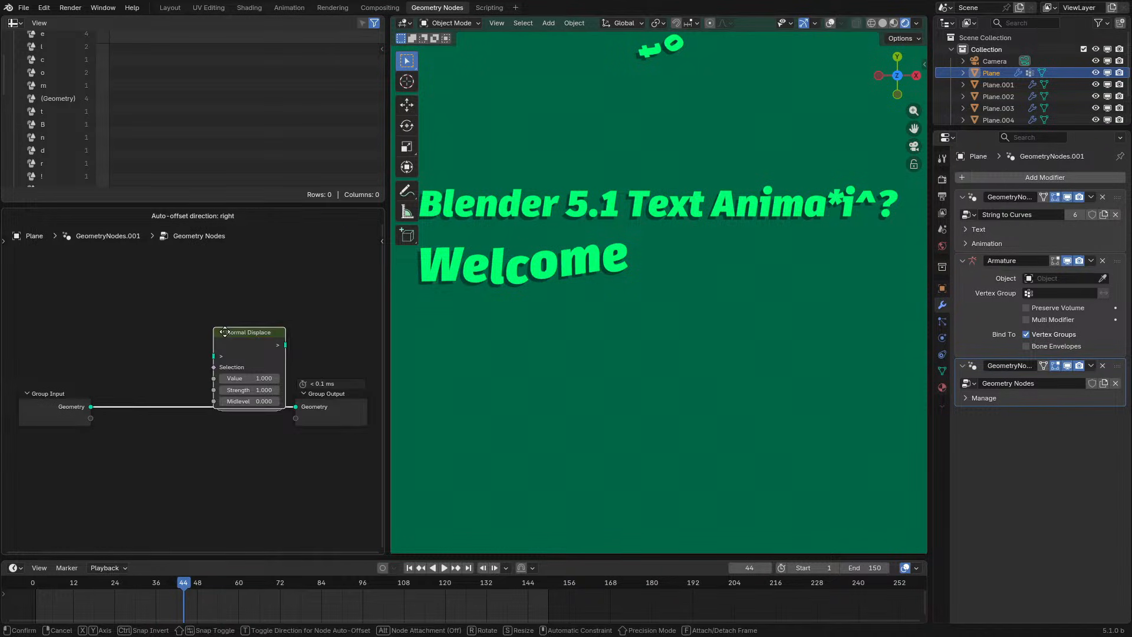
pyautogui.press('Escape')
# Look over the node categories that can be added to the node group, including Generate and Mesh.
pyautogui.hotkey('shift', 'a')
pyautogui.moveTo(197, 538)
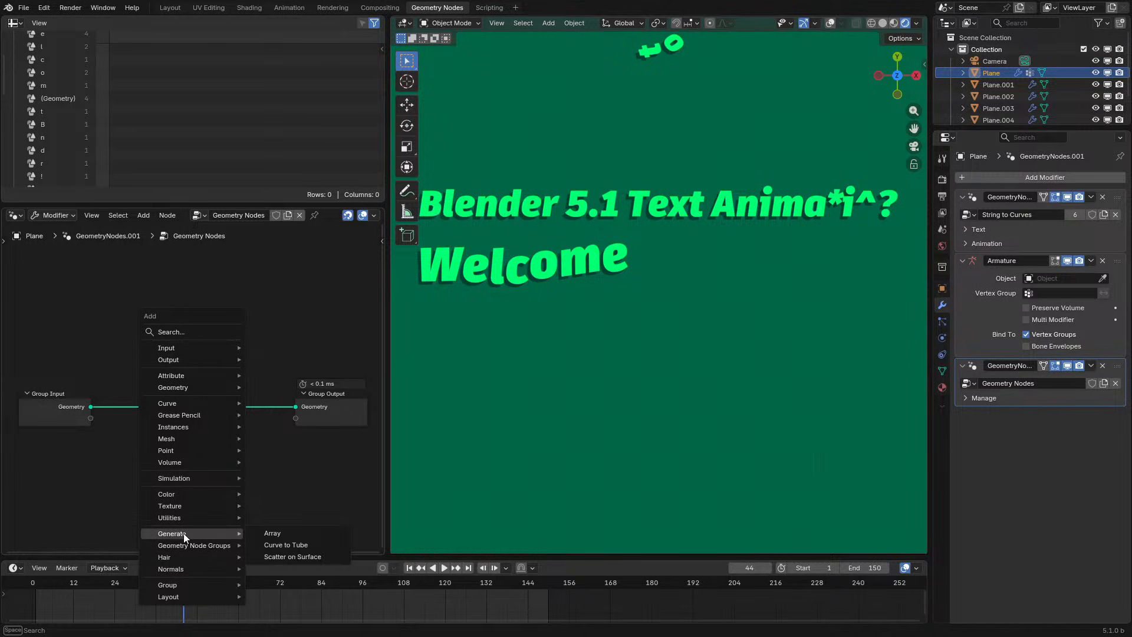
pyautogui.moveTo(205, 430)
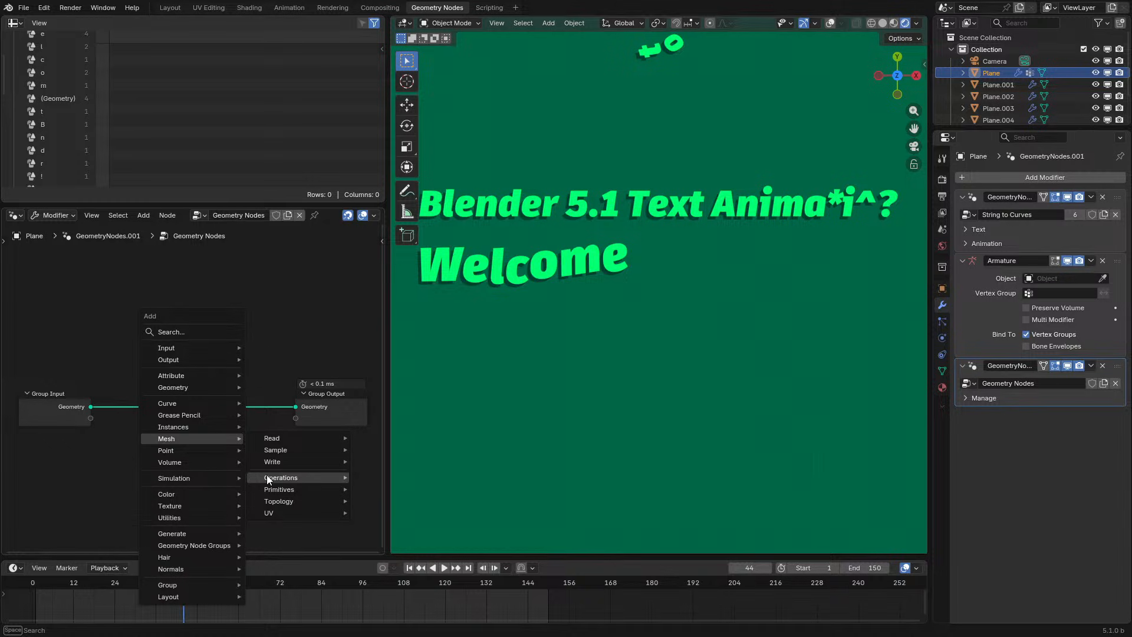
pyautogui.moveTo(268, 489)
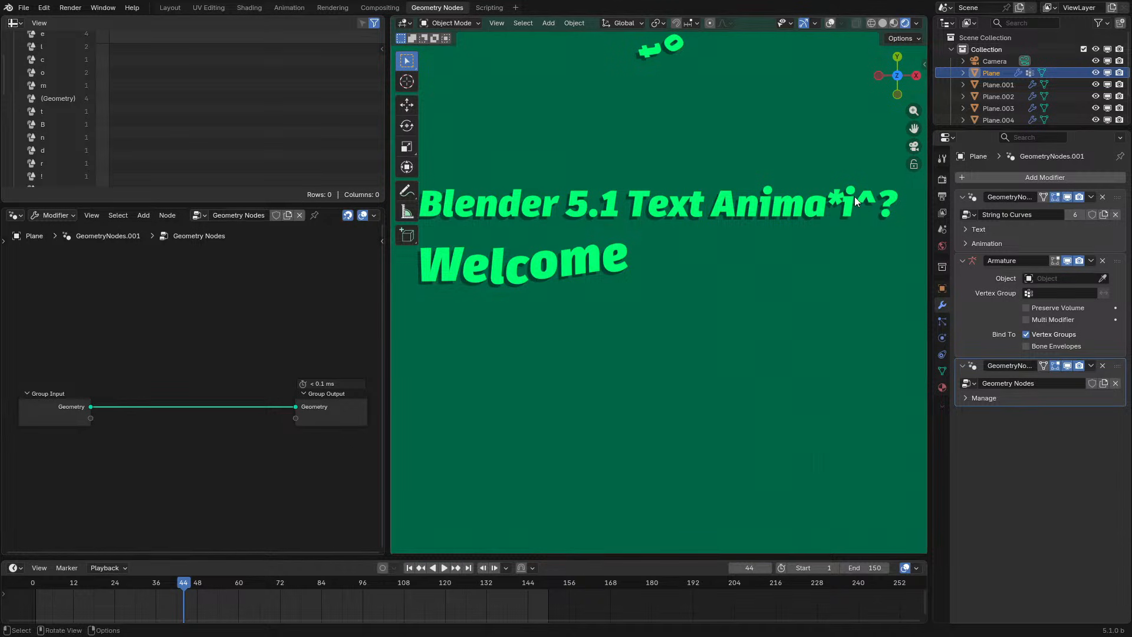
# Add a Displace modifier after the plane's new geometry nodes modifier.
pyautogui.click(1026, 181)
pyautogui.moveTo(1027, 182)
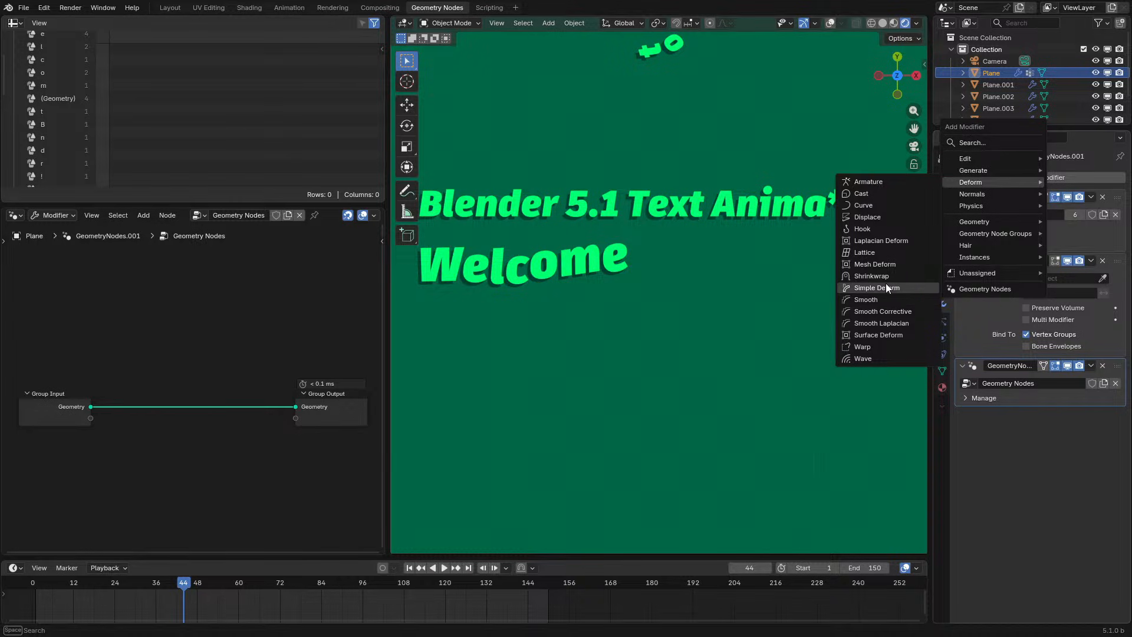
pyautogui.click(889, 217)
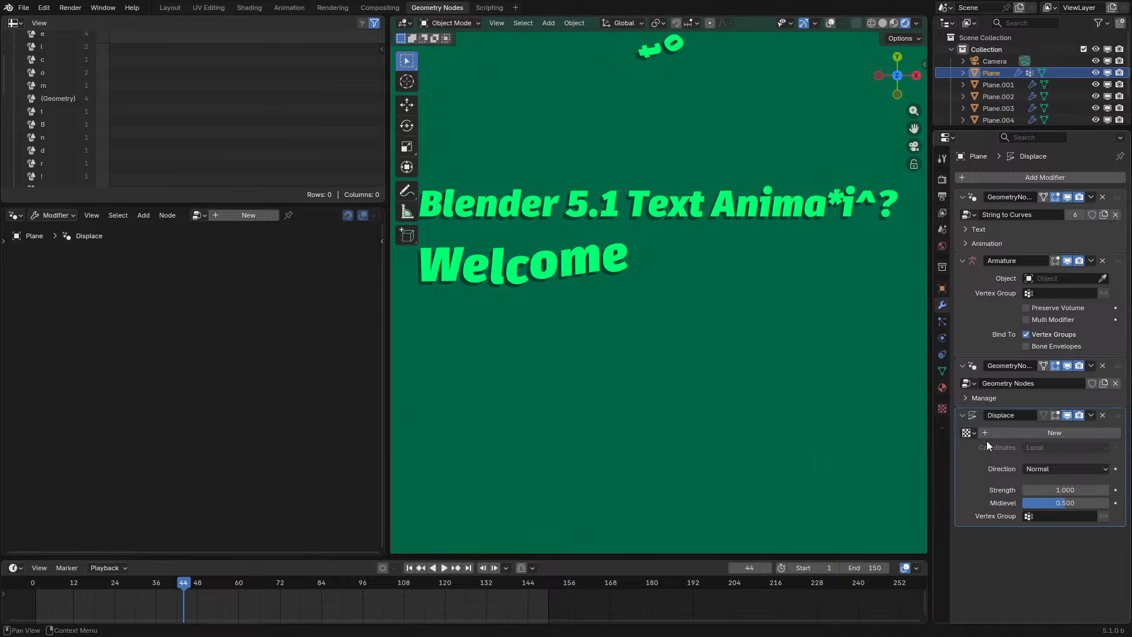
# Show the plane's vertex groups and shorten the height of their list.
pyautogui.click(942, 371)
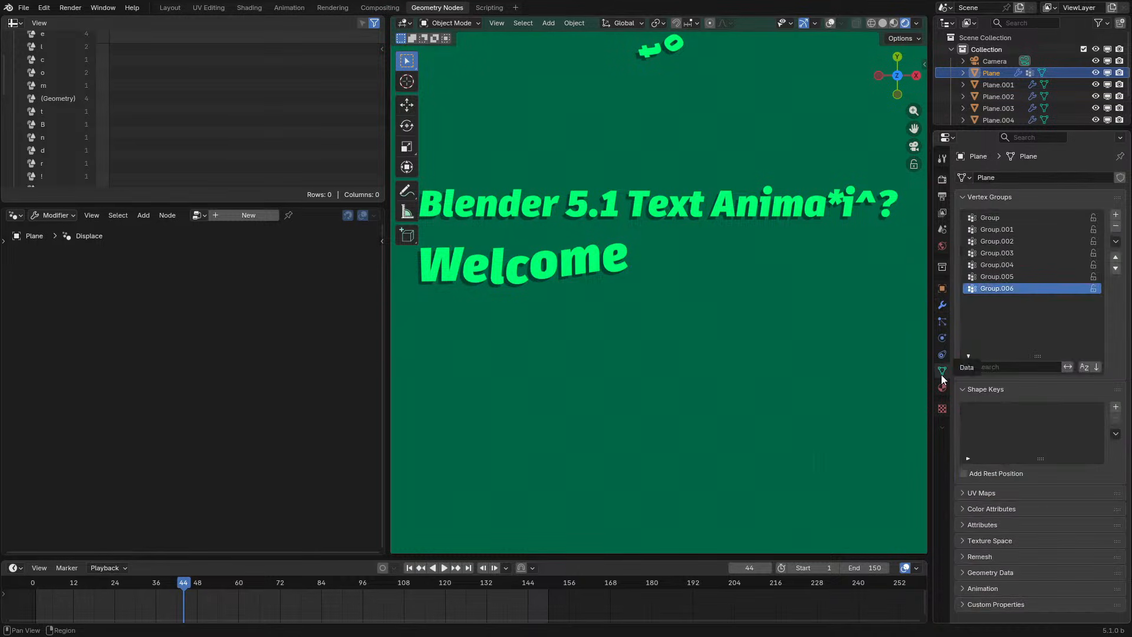
pyautogui.moveTo(1038, 370); pyautogui.dragTo(1052, 316)
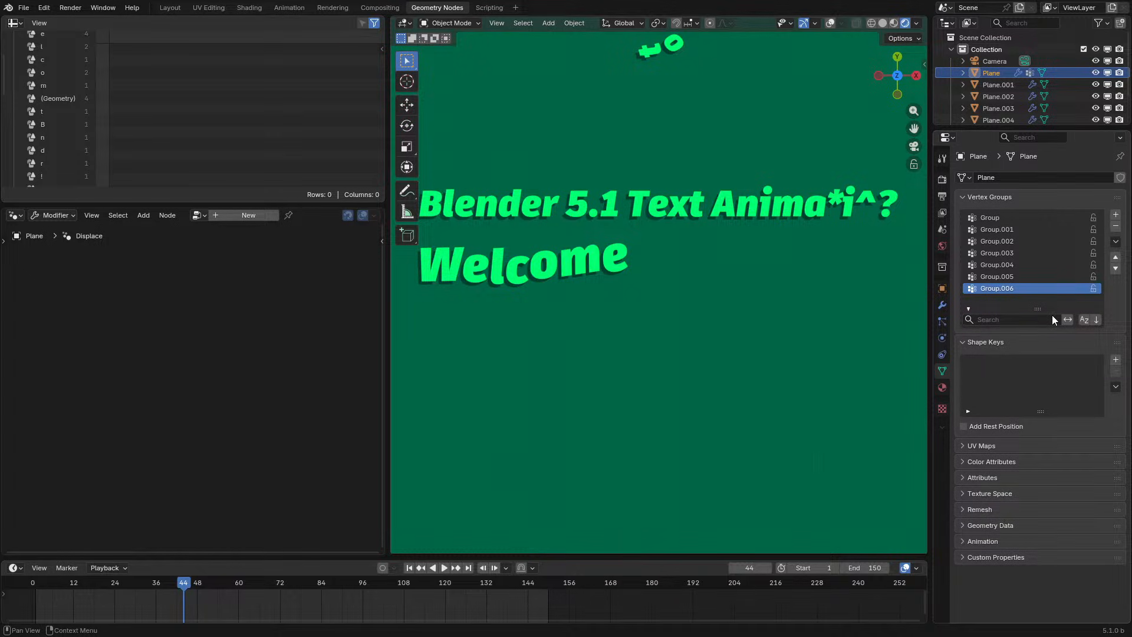
pyautogui.moveTo(1043, 308); pyautogui.dragTo(1027, 355)
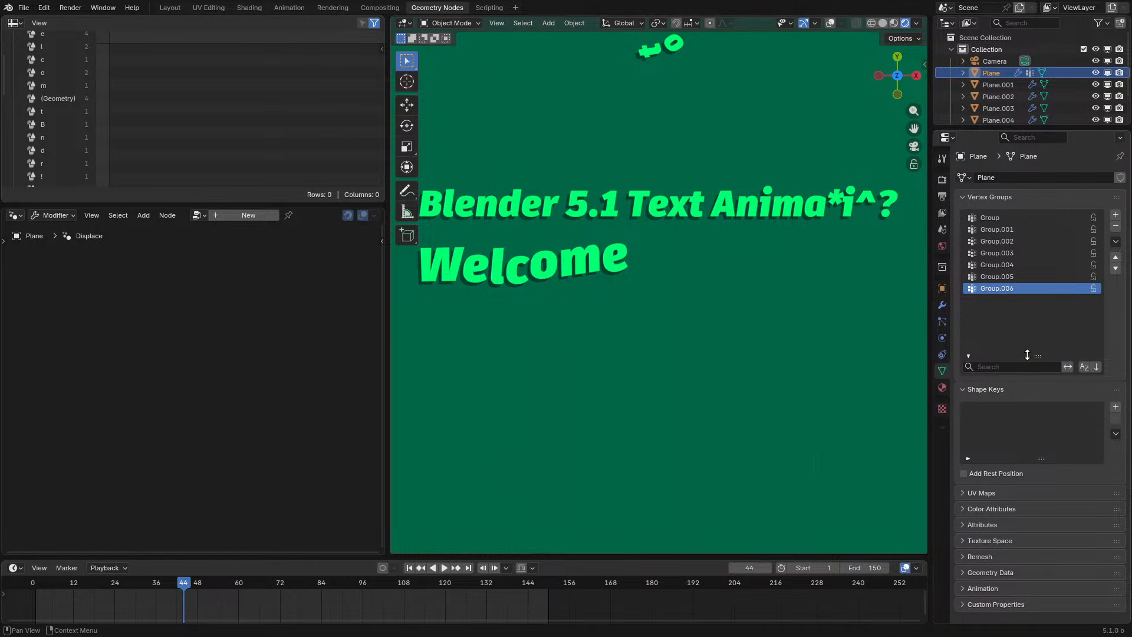
pyautogui.moveTo(1027, 354); pyautogui.dragTo(1026, 305)
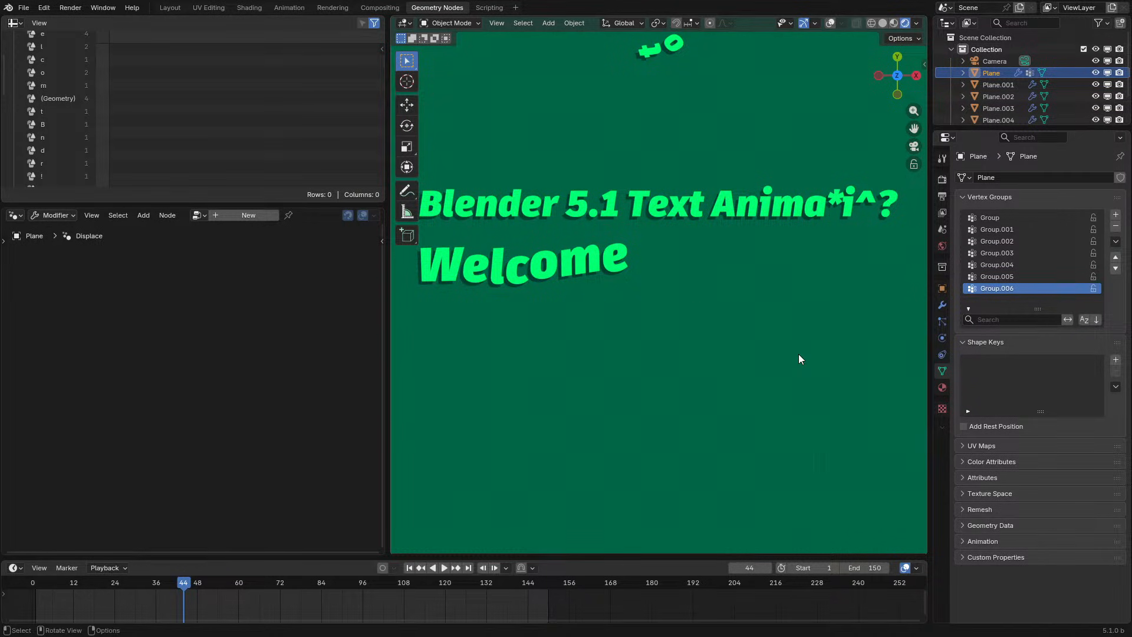
# Turn on the viewport overlays and compare the plane's modifier stack with its vertex groups.
pyautogui.click(831, 22)
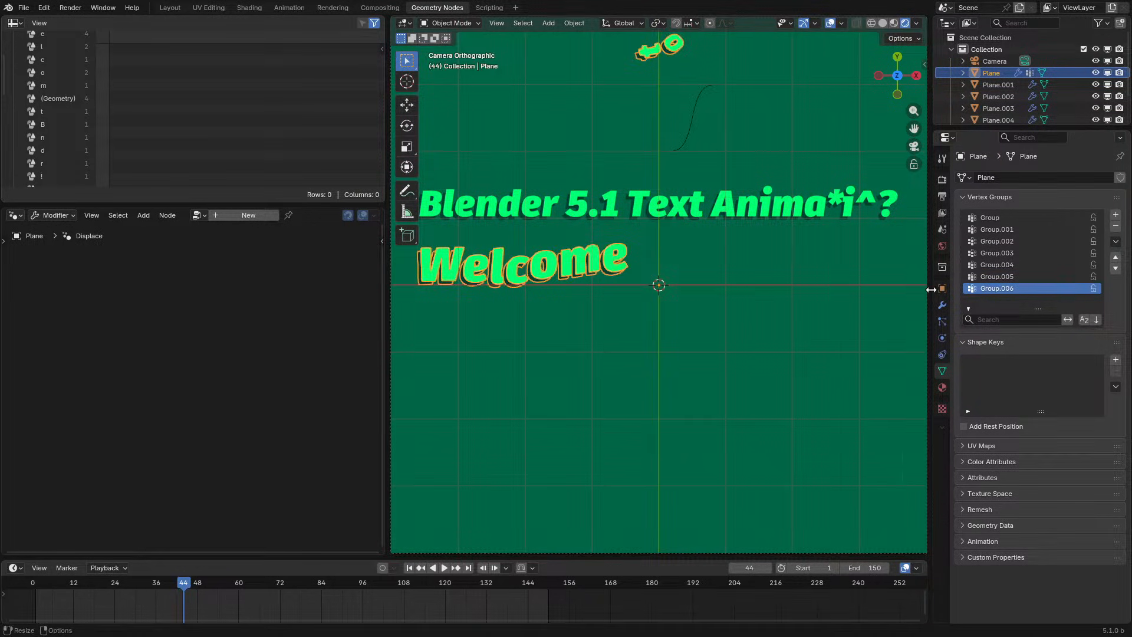
pyautogui.click(942, 305)
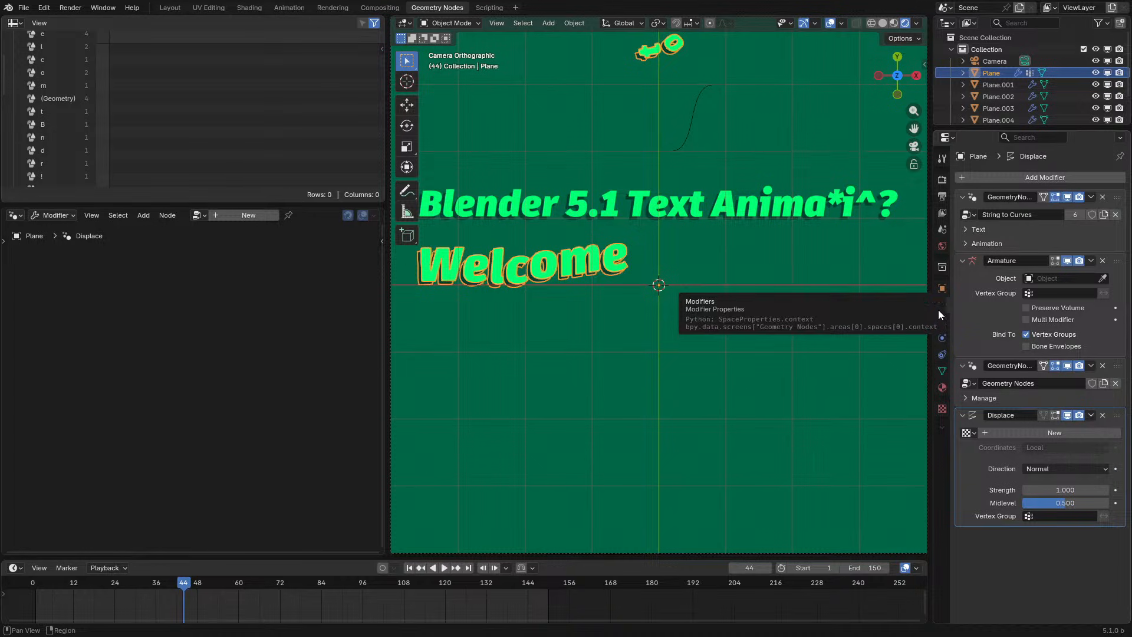
pyautogui.click(942, 370)
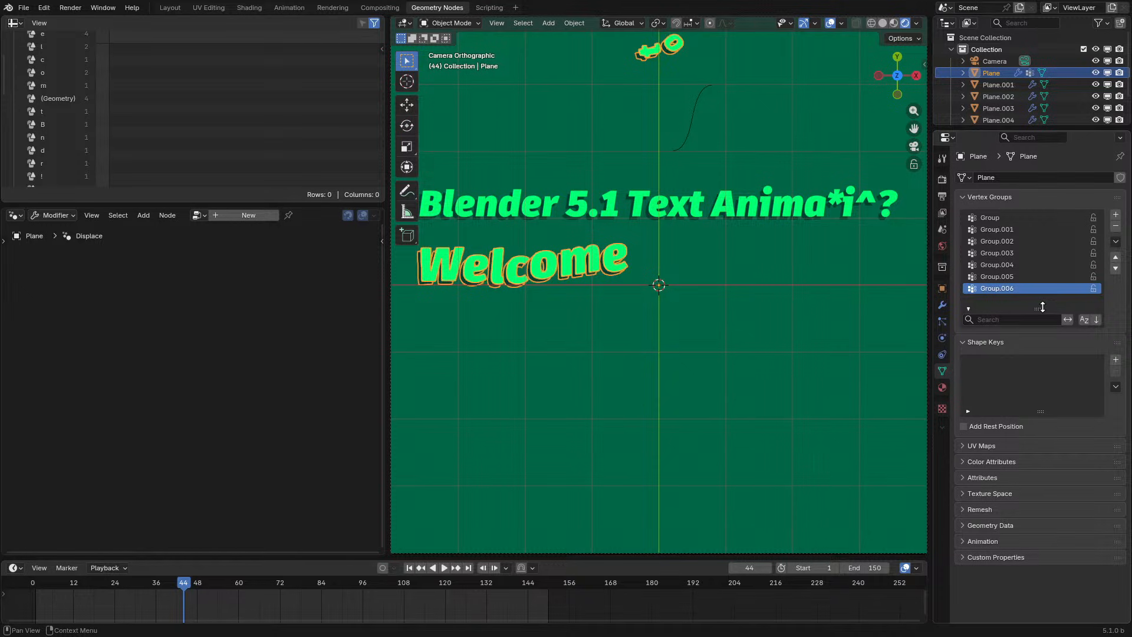
# Create another new geometry node group after the plane's Displace modifier.
pyautogui.click(943, 303)
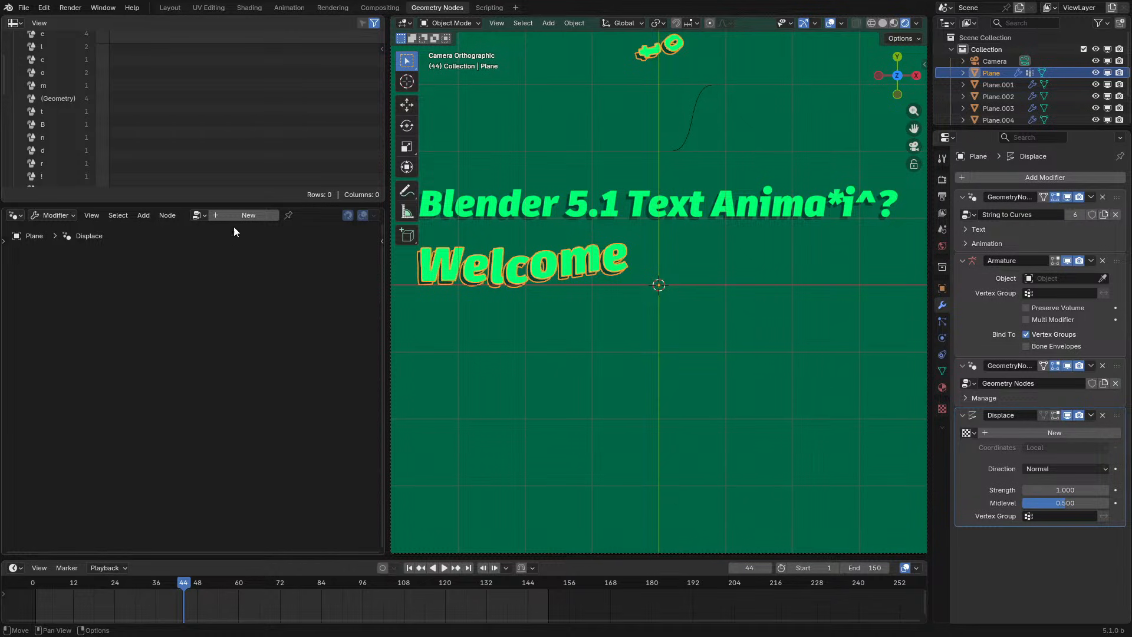
pyautogui.click(252, 216)
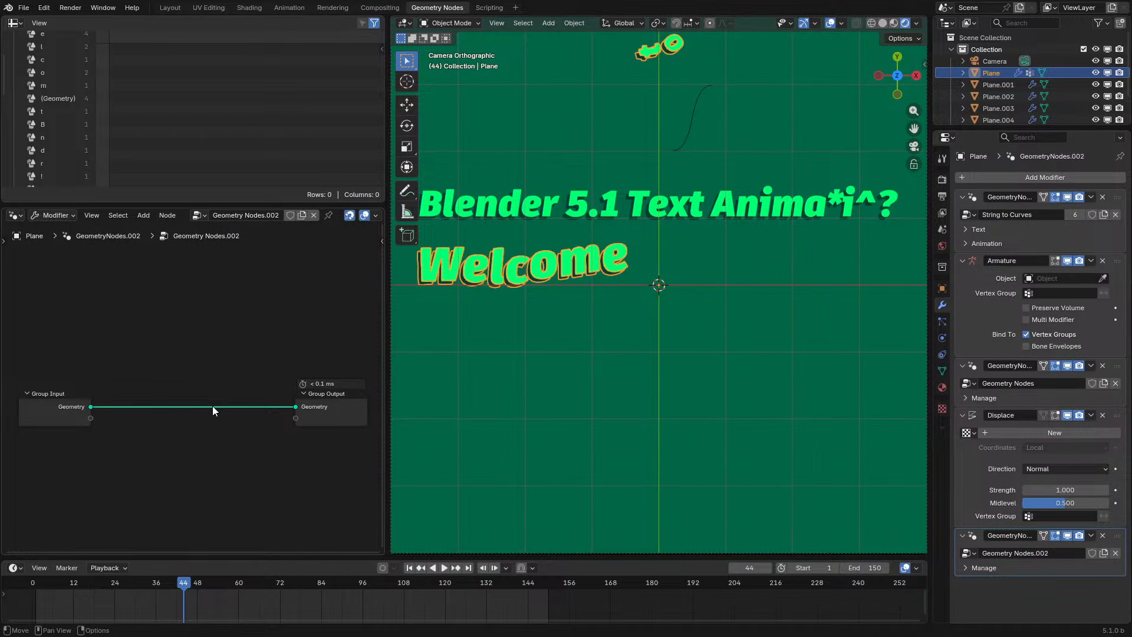
pyautogui.press('space')
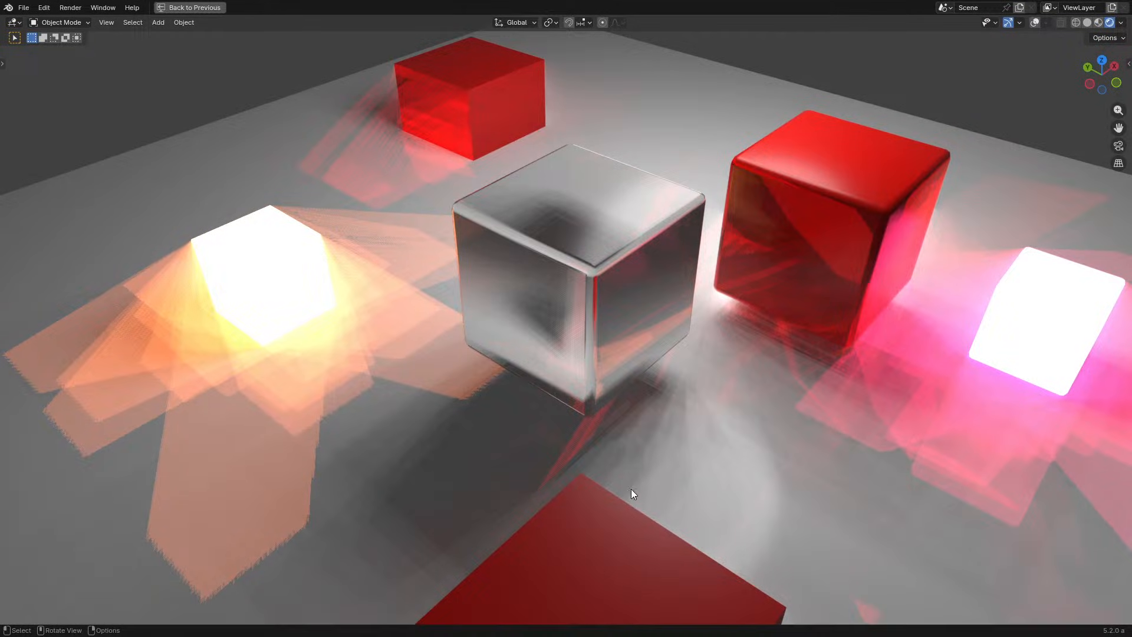
# Inspect the ray-traced cube scene from another angle and restore the workspace layout around the maximized viewport.
pyautogui.moveTo(451, 409); pyautogui.dragTo(451, 439, button='middle')
pyautogui.moveTo(586, 434); pyautogui.dragTo(550, 418, button='middle')
pyautogui.hotkey('ctrl', 'space')
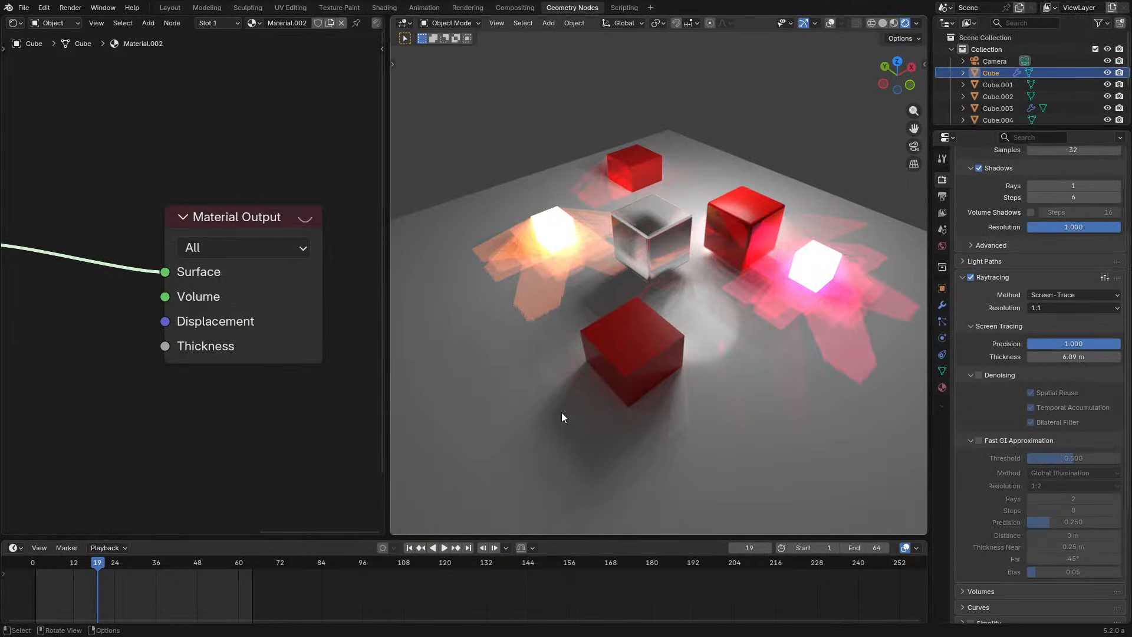
# Select the dark red cube at the front of the scene and raise it along the global Z axis.
pyautogui.click(619, 373)
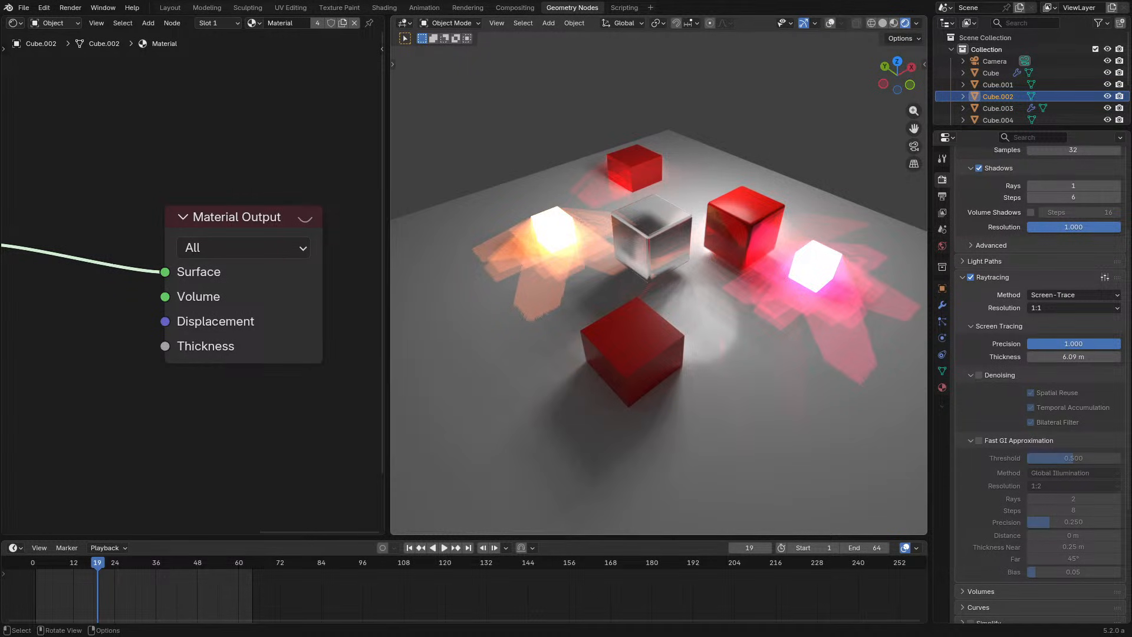
pyautogui.scroll(3, 599, 337)
pyautogui.press('g')
pyautogui.press('z')
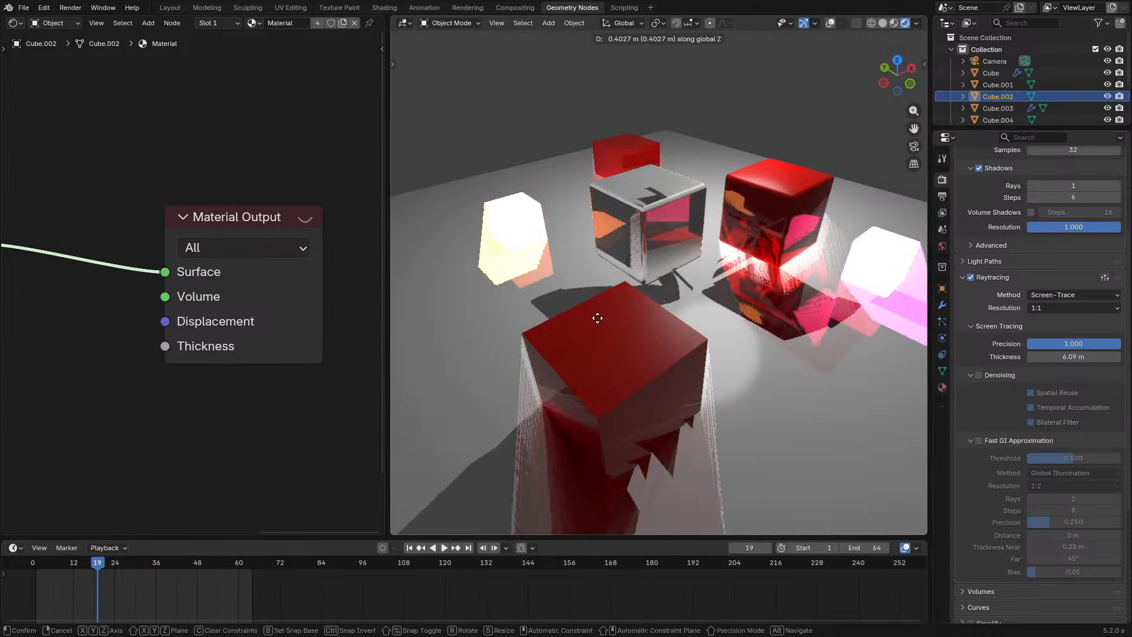
pyautogui.rightClick(590, 304)
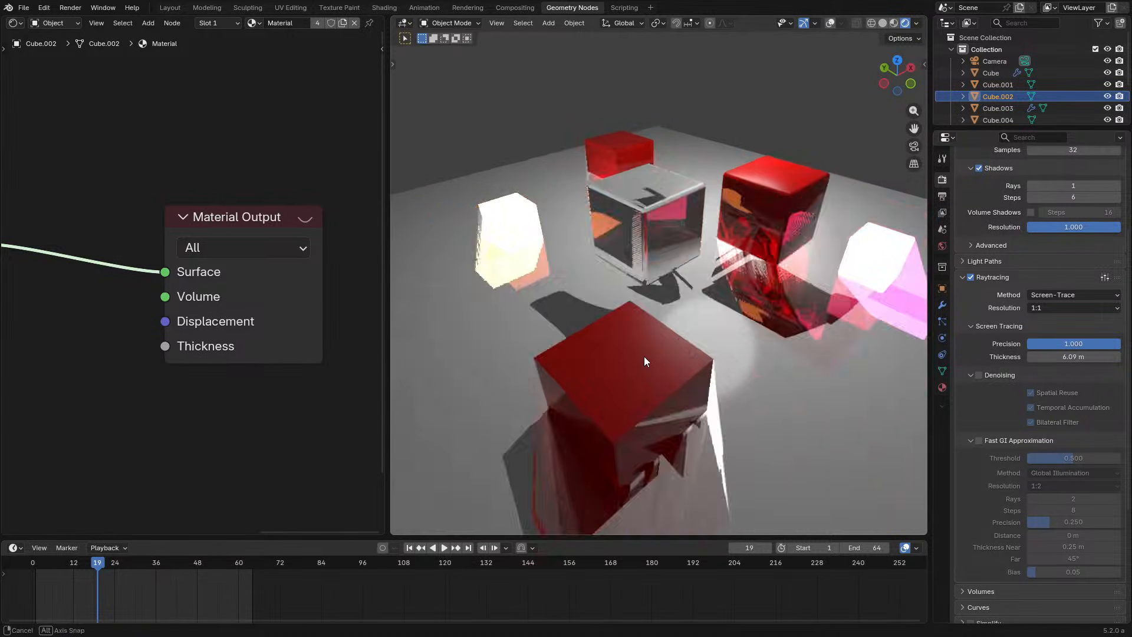
pyautogui.moveTo(644, 357); pyautogui.dragTo(682, 330, button='middle')
pyautogui.press('g')
pyautogui.press('z')
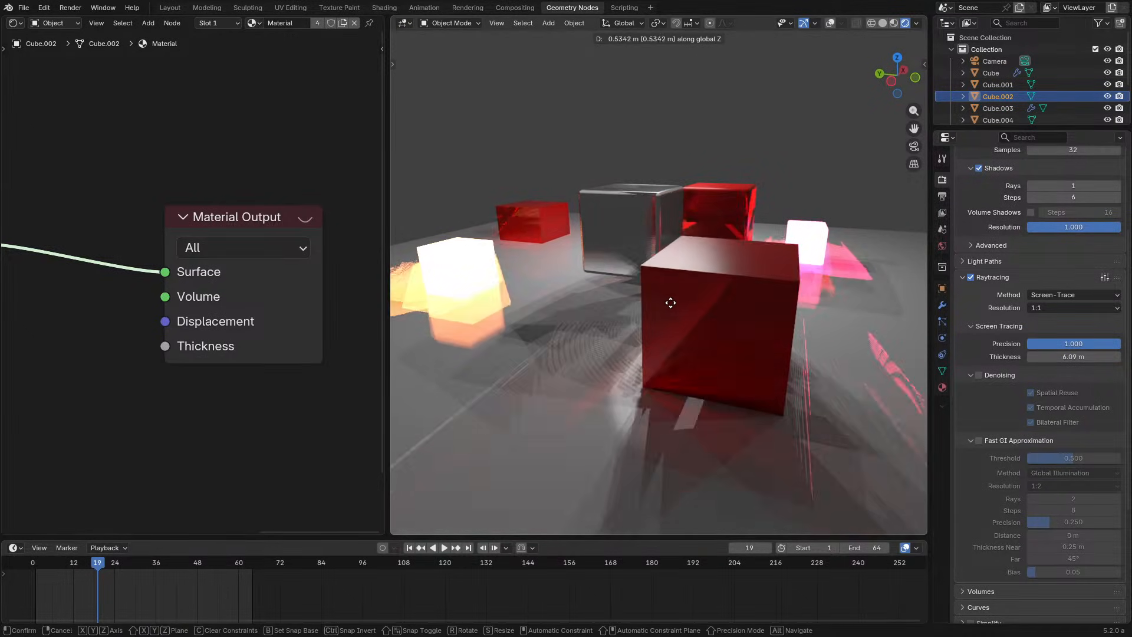
pyautogui.click(674, 292)
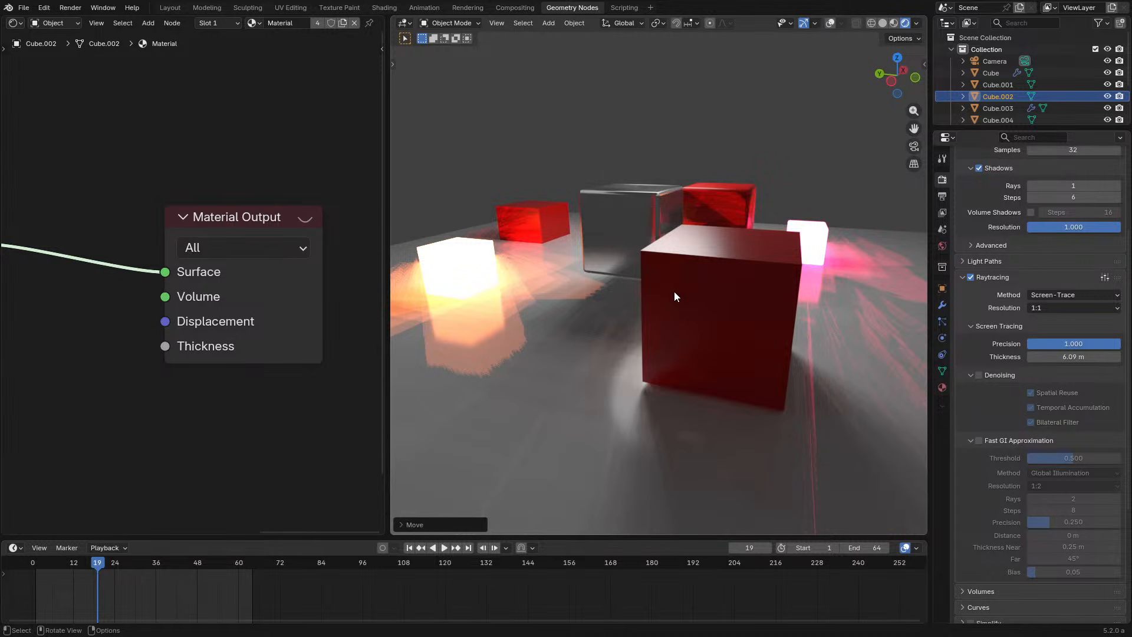
# Lower the front red cube about 0.34 m along the global Z axis.
pyautogui.press('g')
pyautogui.press('z')
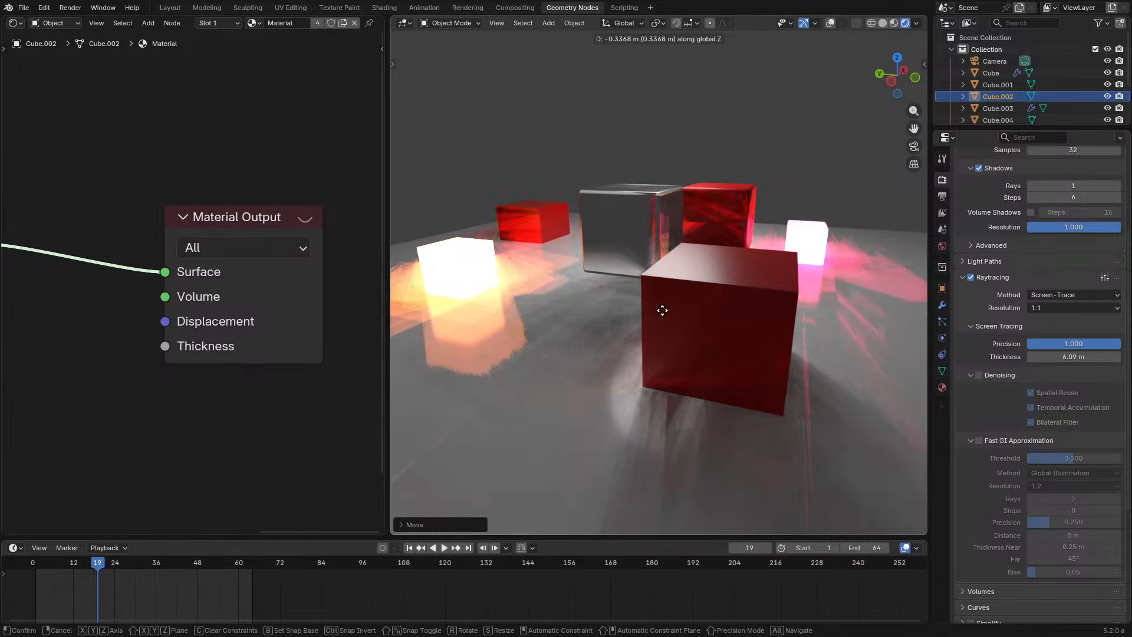
pyautogui.click(663, 310)
pyautogui.moveTo(663, 311); pyautogui.dragTo(711, 334, button='middle')
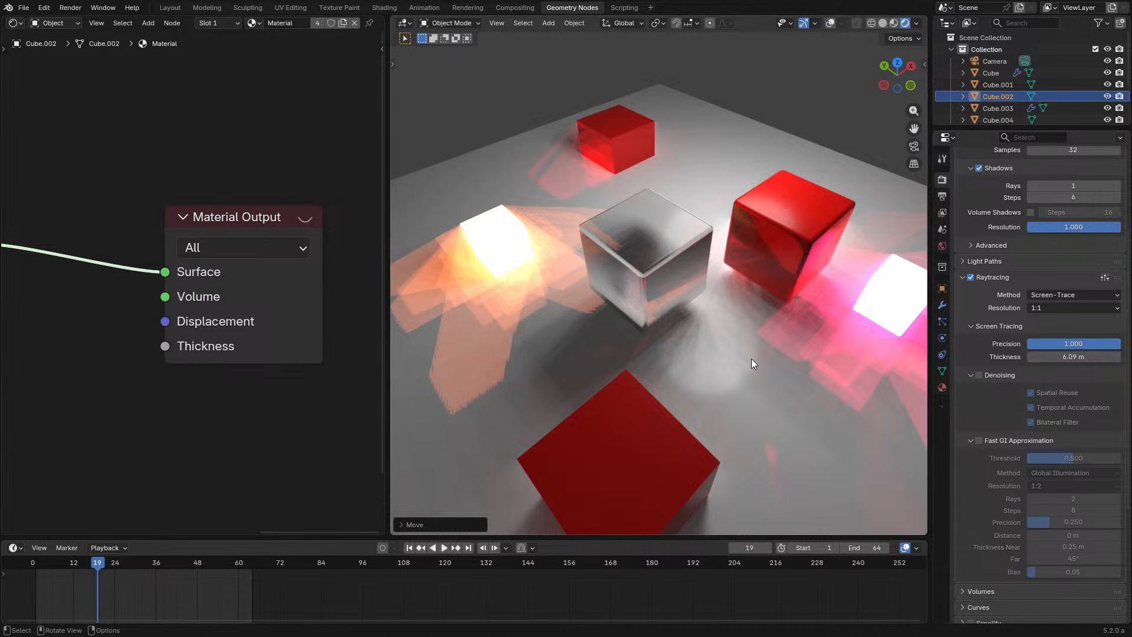
# Play the animation of the ray-traced scene and show the front red cube's modifiers.
pyautogui.moveTo(751, 359); pyautogui.dragTo(720, 342, button='middle')
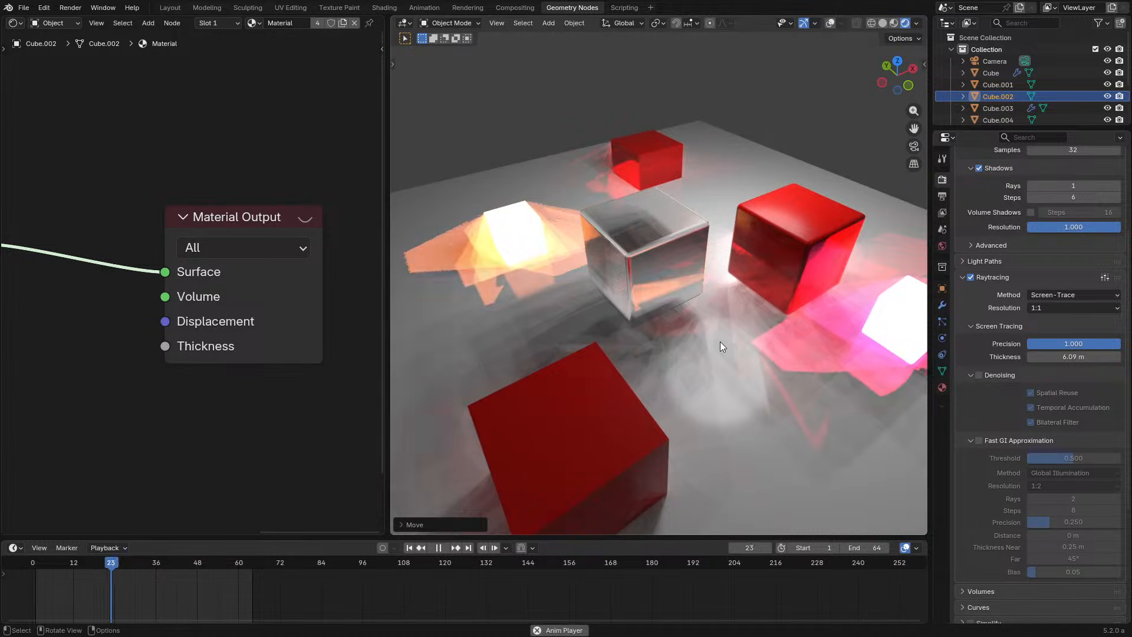
pyautogui.click(942, 305)
pyautogui.press('space')
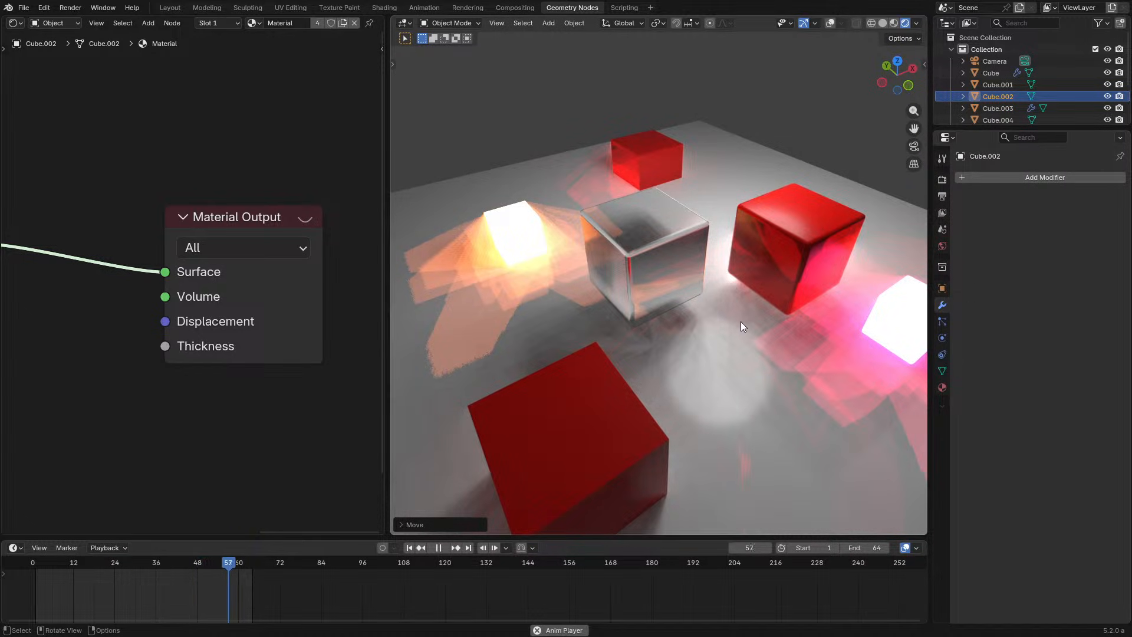
# Add a Wave modifier to the front red cube, check its vertex group choices, and remove the modifier.
pyautogui.click(1013, 177)
pyautogui.moveTo(963, 218)
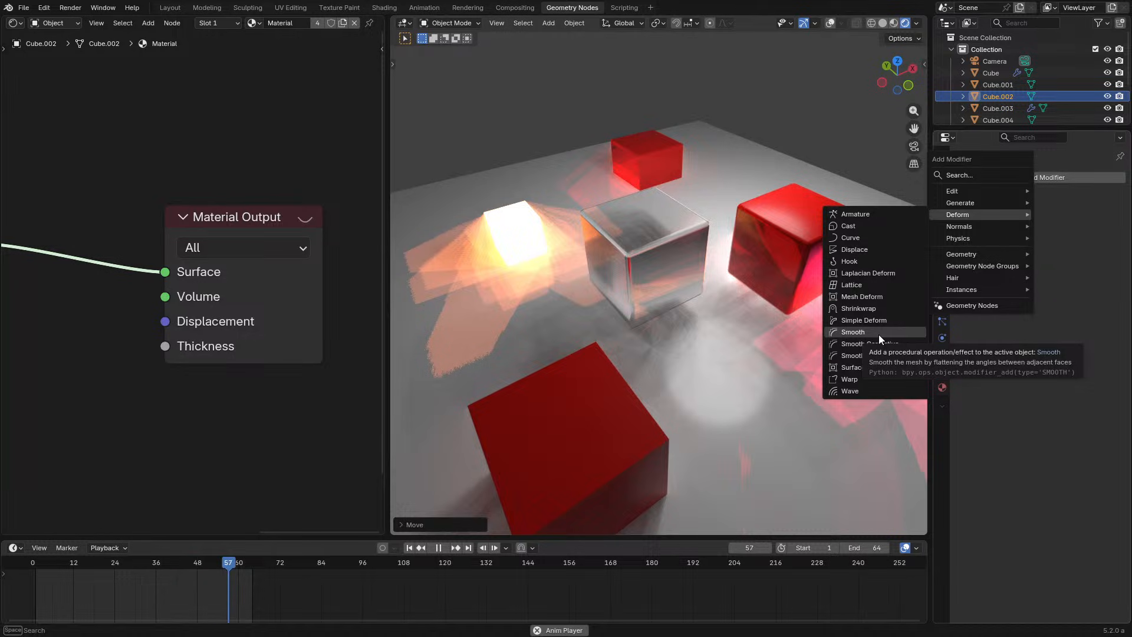
pyautogui.click(860, 390)
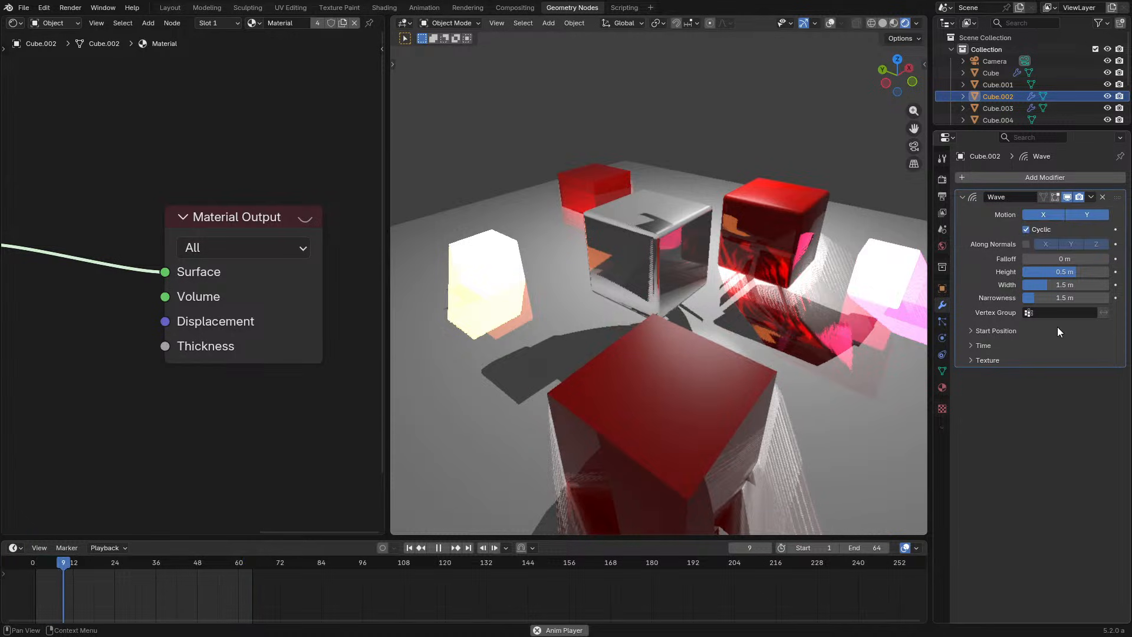
pyautogui.click(1062, 313)
pyautogui.press('Escape')
pyautogui.click(1103, 197)
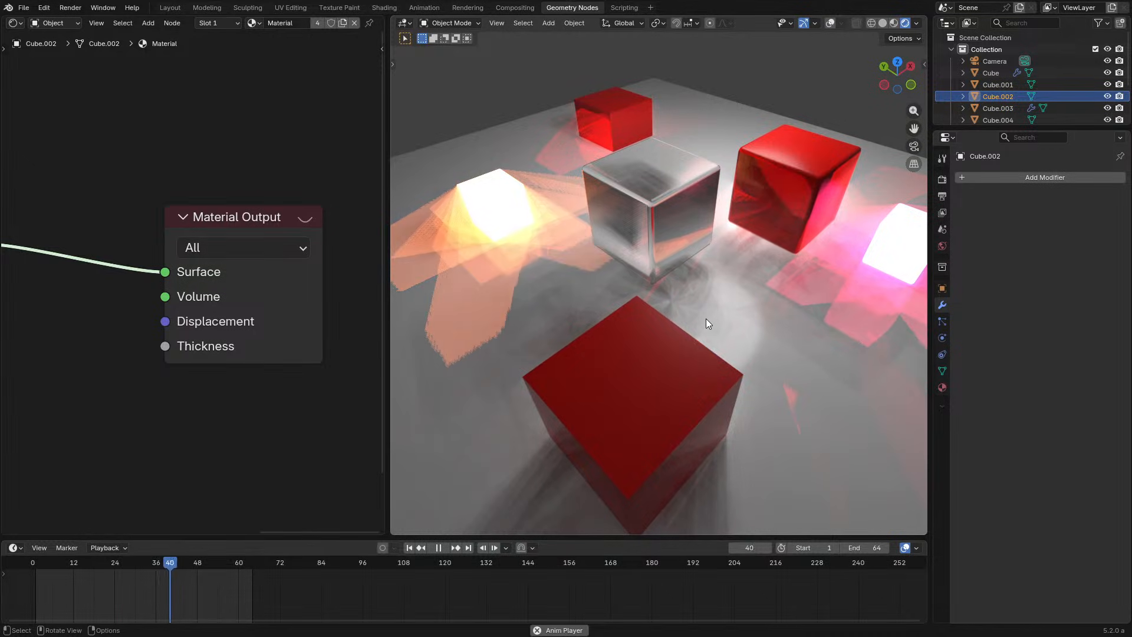
# Stop the animation and select the metallic cube in the middle of the scene to show its Bevel modifier.
pyautogui.press('space')
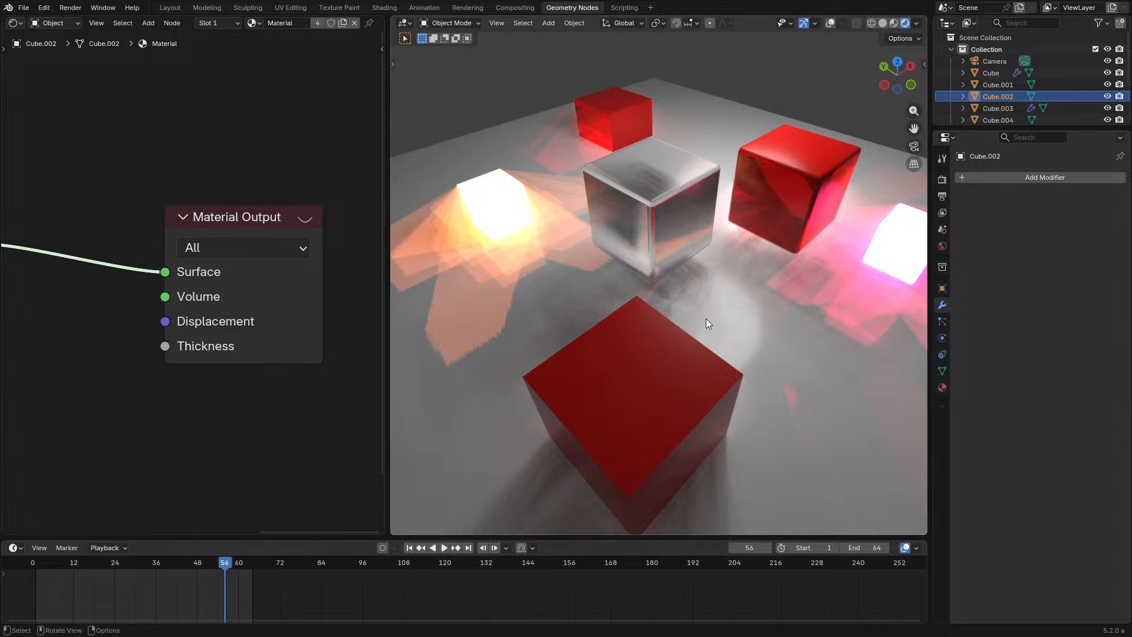
pyautogui.moveTo(661, 299); pyautogui.dragTo(624, 310, button='middle')
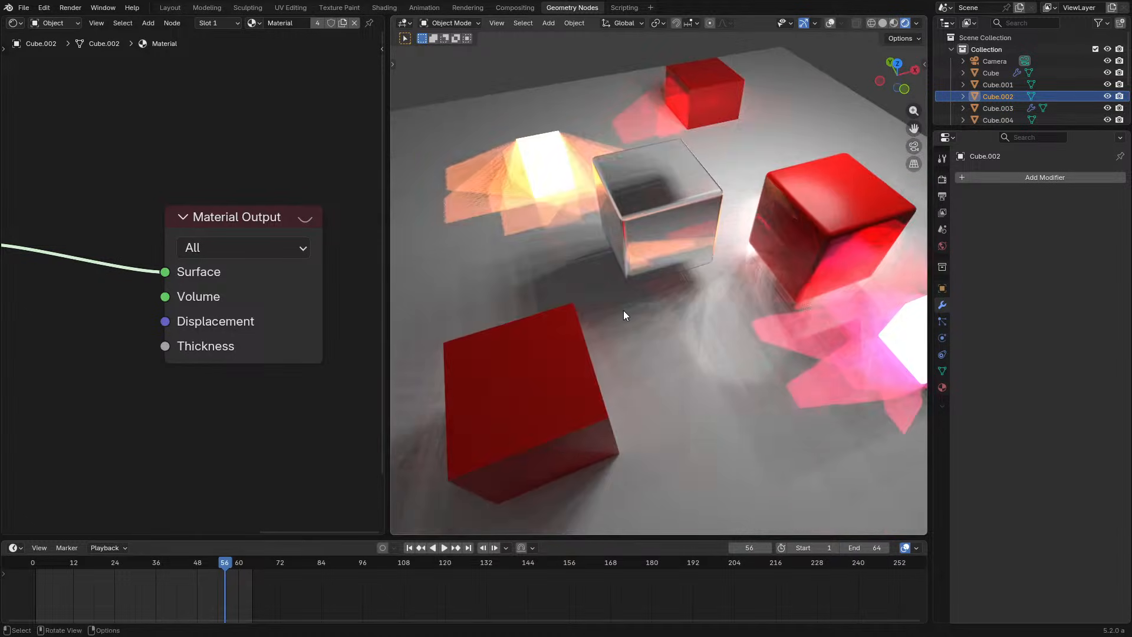
pyautogui.click(649, 210)
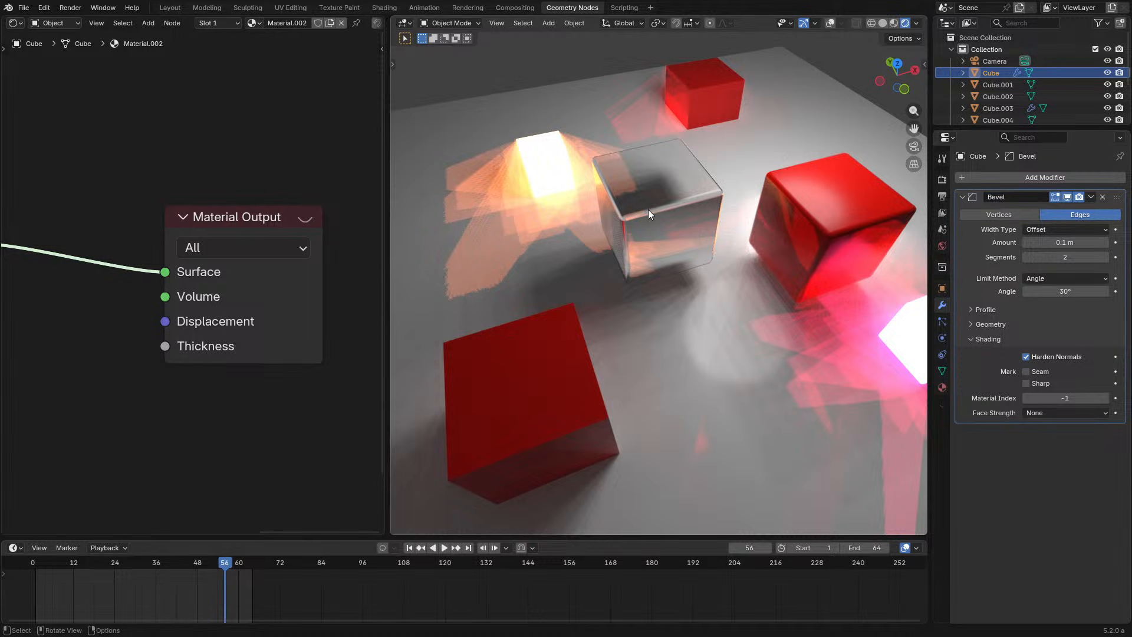
pyautogui.moveTo(649, 210); pyautogui.dragTo(664, 355, button='middle')
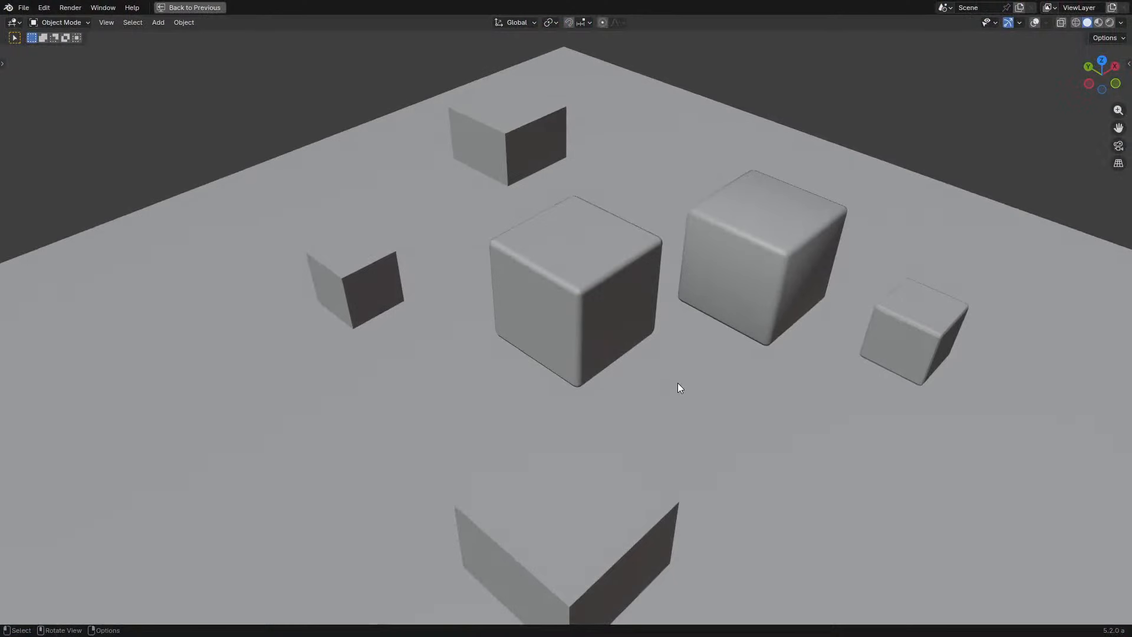
# Set the maximized viewport to rendered shading, inspect the metallic cube beside the orange glowing cube, and restore the workspace layout.
pyautogui.press('z')
pyautogui.click(658, 264)
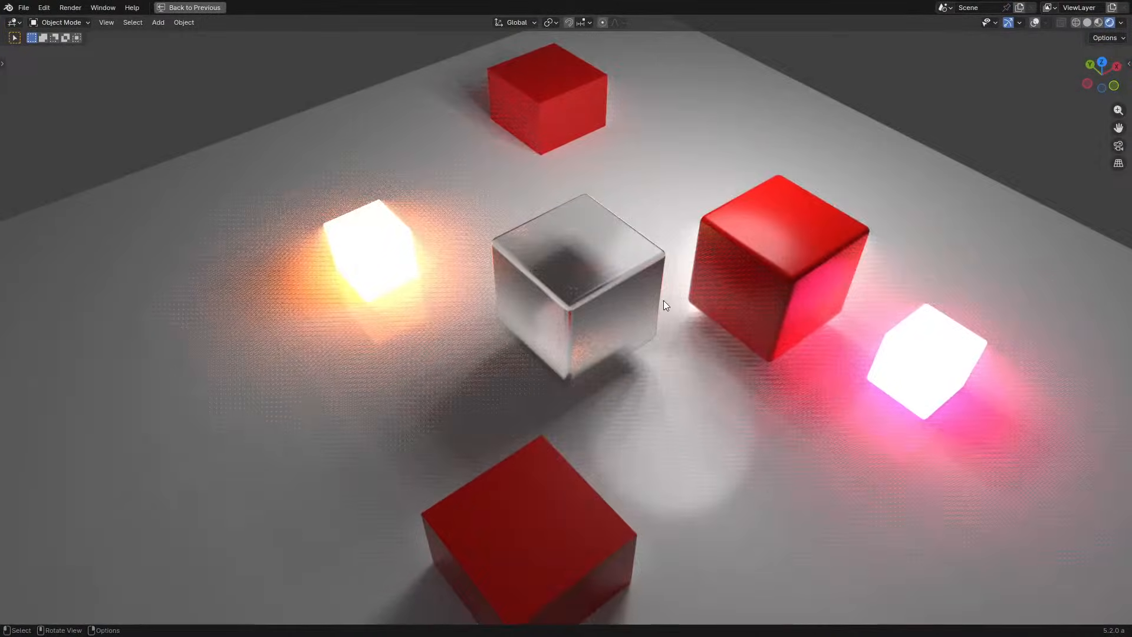
pyautogui.scroll(3, 664, 300)
pyautogui.moveTo(589, 295); pyautogui.dragTo(613, 295, button='middle')
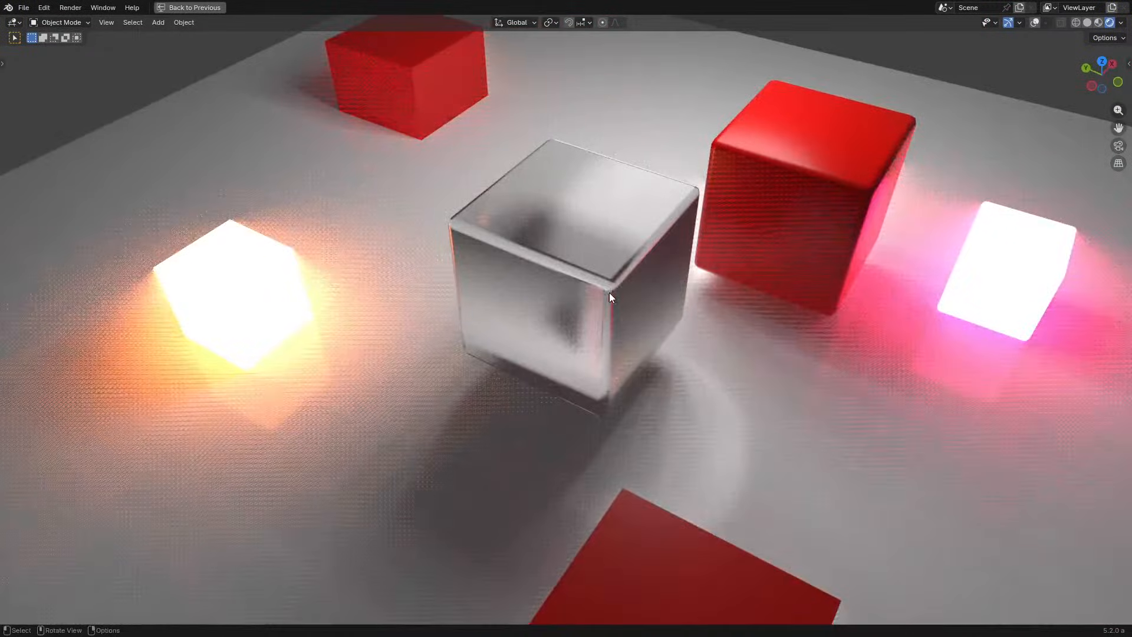
pyautogui.keyDown('shift'); pyautogui.moveTo(493, 331); pyautogui.dragTo(618, 291, button='middle'); pyautogui.keyUp('shift')
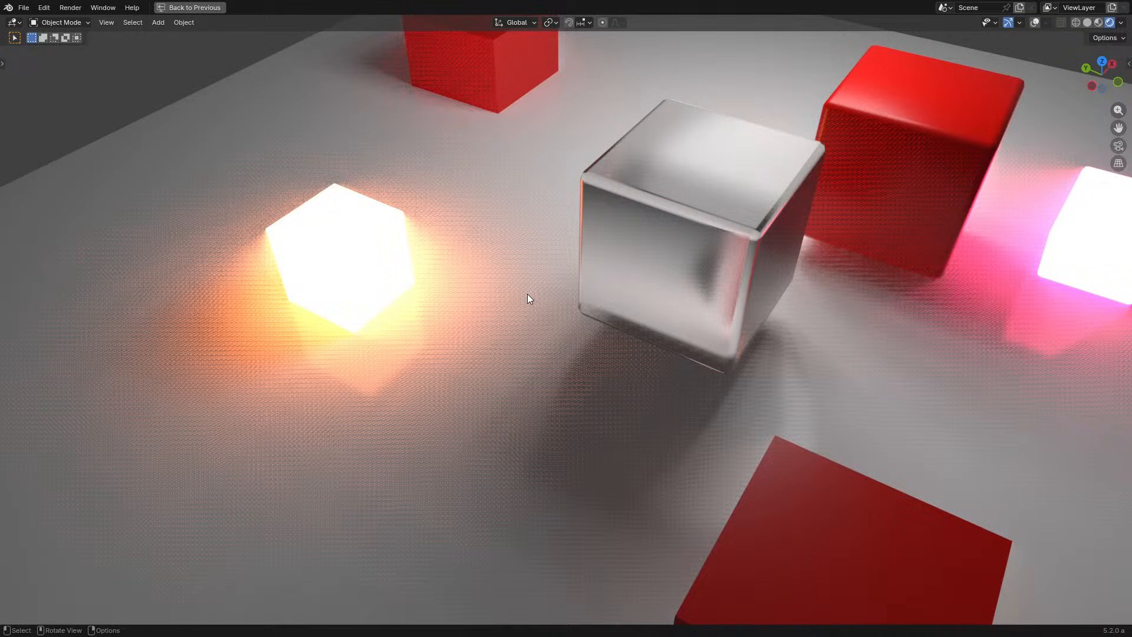
pyautogui.scroll(-1, 529, 295)
pyautogui.hotkey('ctrl', 'space')
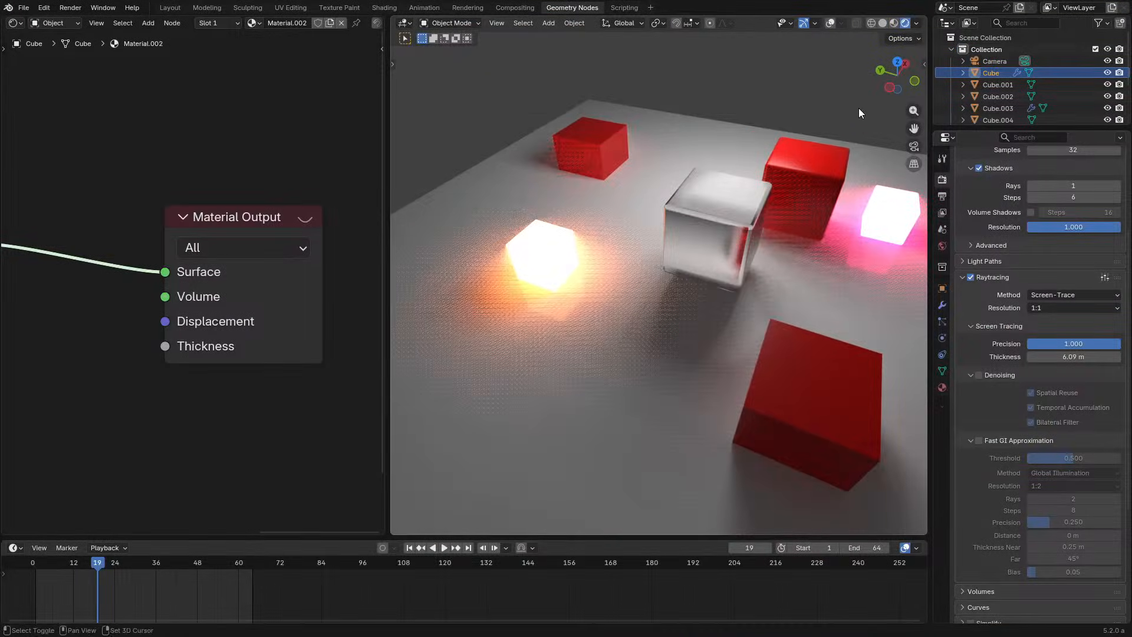
# Maximize the viewport and examine the orange light on the floor around the glowing cube up close, then restore the layout.
pyautogui.hotkey('ctrl', 'space')
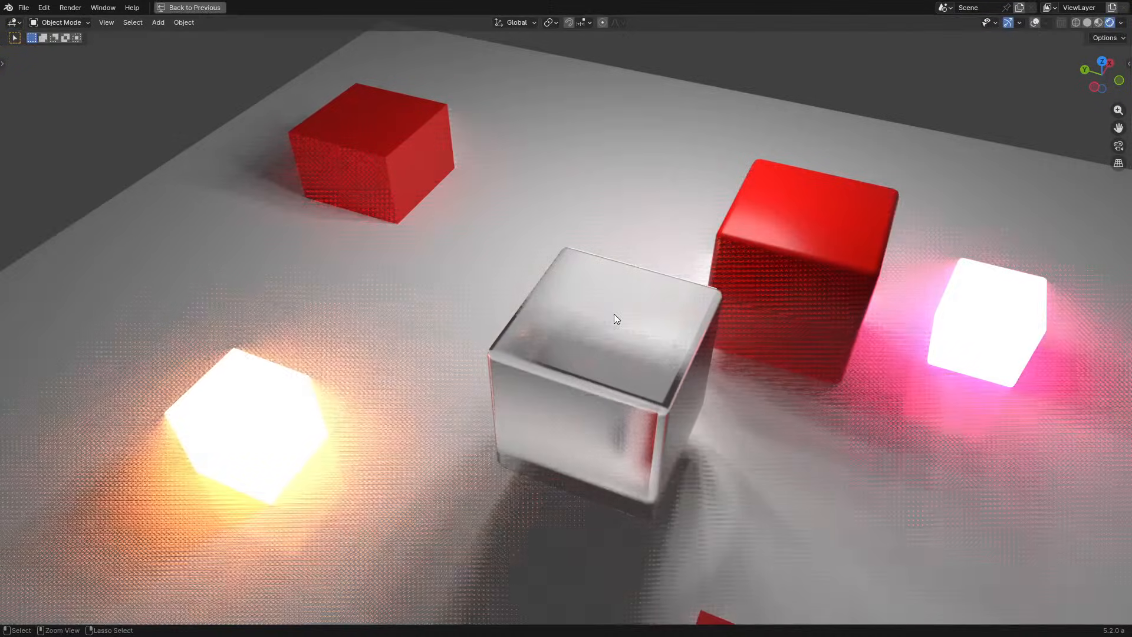
pyautogui.keyDown('shift'); pyautogui.moveTo(450, 349); pyautogui.dragTo(633, 245, button='middle'); pyautogui.keyUp('shift')
pyautogui.scroll(2, 590, 279)
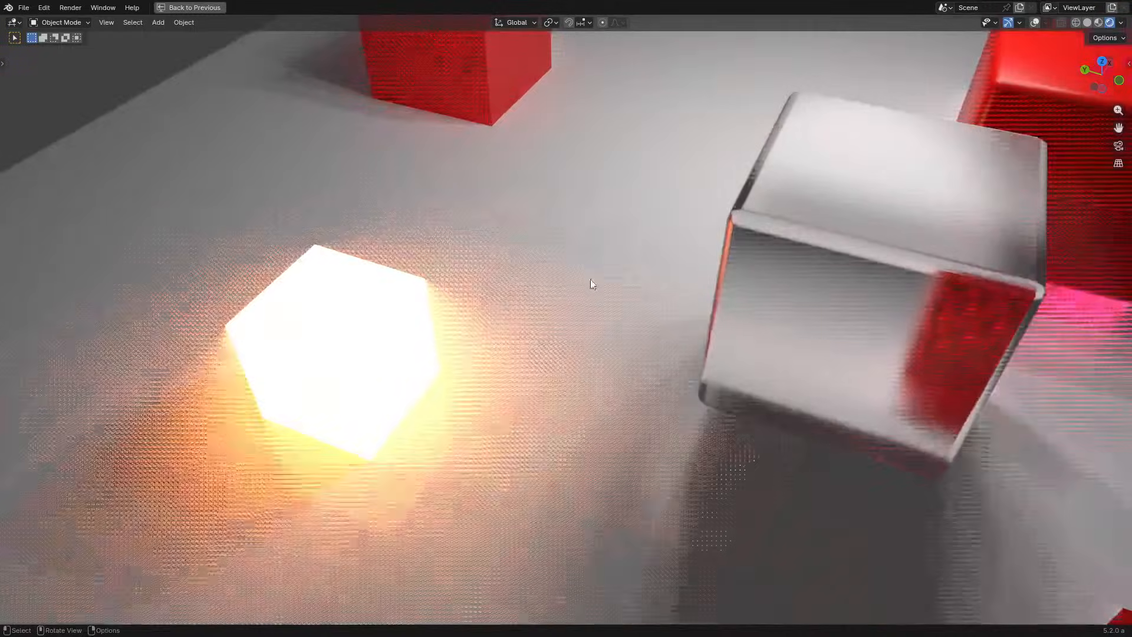
pyautogui.keyDown('shift'); pyautogui.moveTo(551, 299); pyautogui.dragTo(610, 236, button='middle'); pyautogui.keyUp('shift')
pyautogui.moveTo(561, 270); pyautogui.dragTo(527, 279, button='middle')
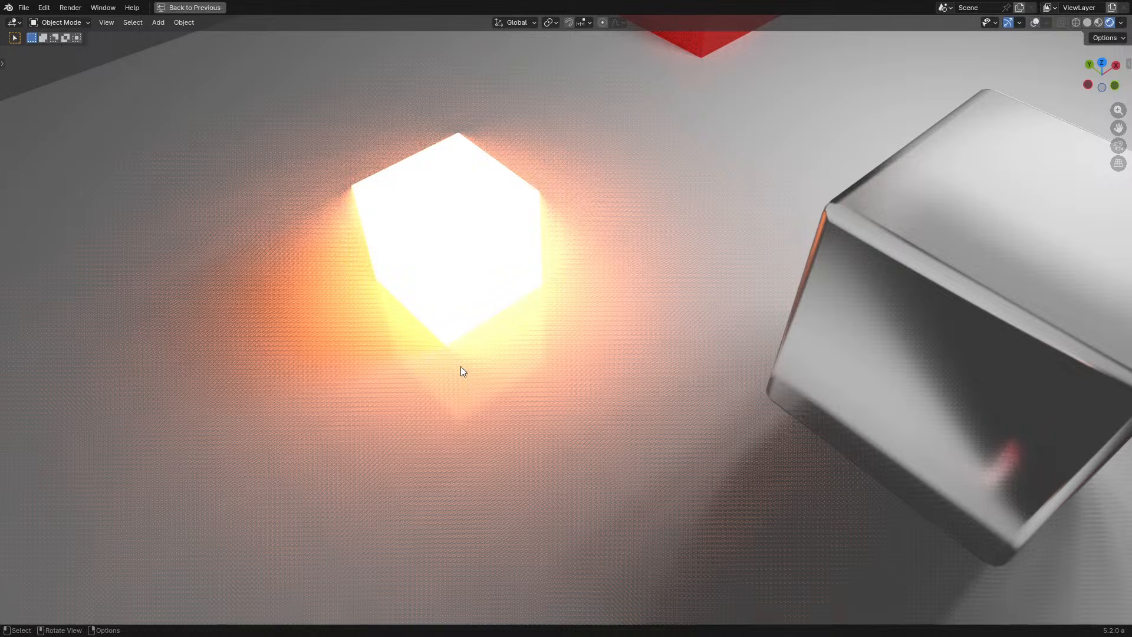
pyautogui.moveTo(461, 368); pyautogui.dragTo(539, 313, button='middle')
pyautogui.moveTo(710, 323); pyautogui.dragTo(619, 359, button='middle')
pyautogui.scroll(2, 554, 325)
pyautogui.scroll(2, 579, 361)
pyautogui.scroll(-3, 594, 337)
pyautogui.scroll(3, 621, 360)
pyautogui.scroll(-2, 621, 359)
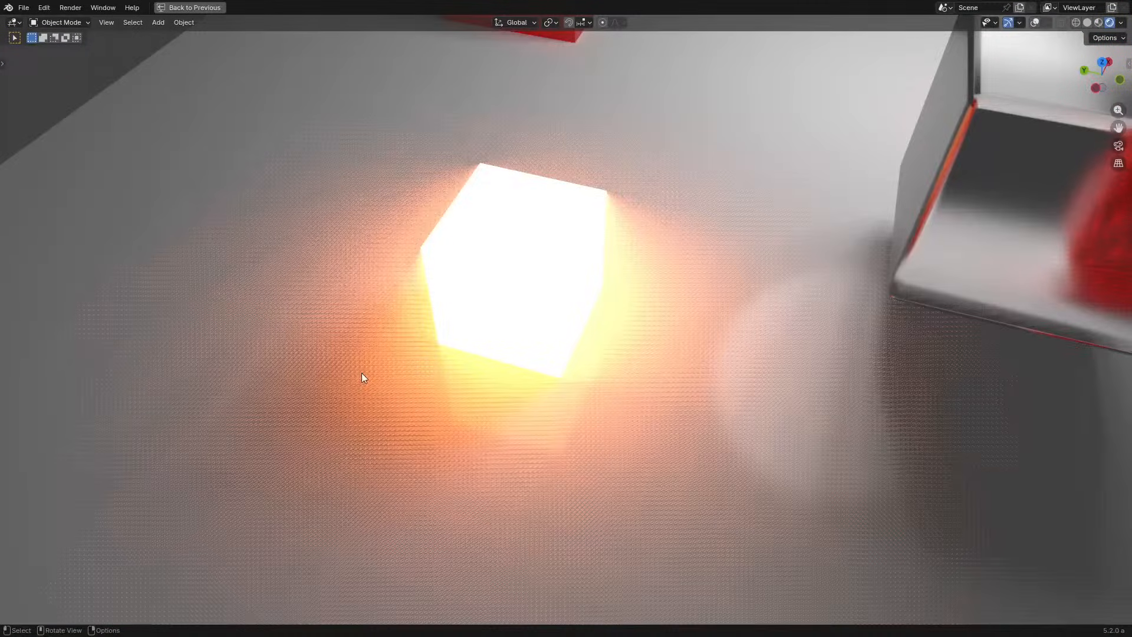
pyautogui.moveTo(361, 374); pyautogui.dragTo(530, 310, button='middle')
pyautogui.hotkey('ctrl', 'space')
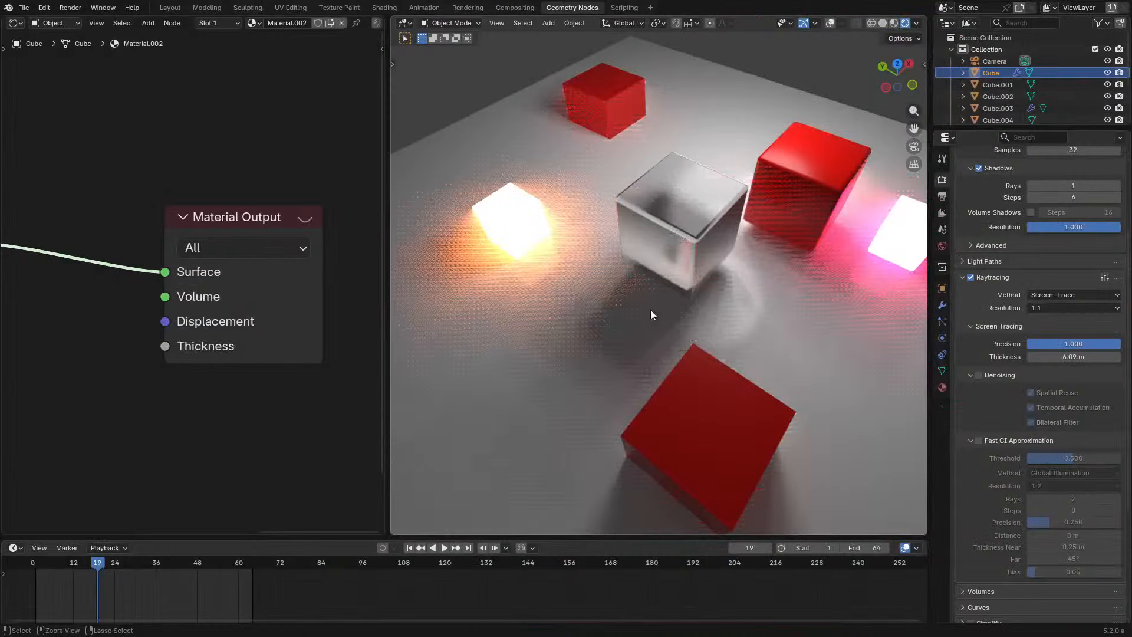
# Turn Fast GI Approximation on and back off, and inspect the shadow under the metallic cube.
pyautogui.click(979, 441)
pyautogui.click(979, 441)
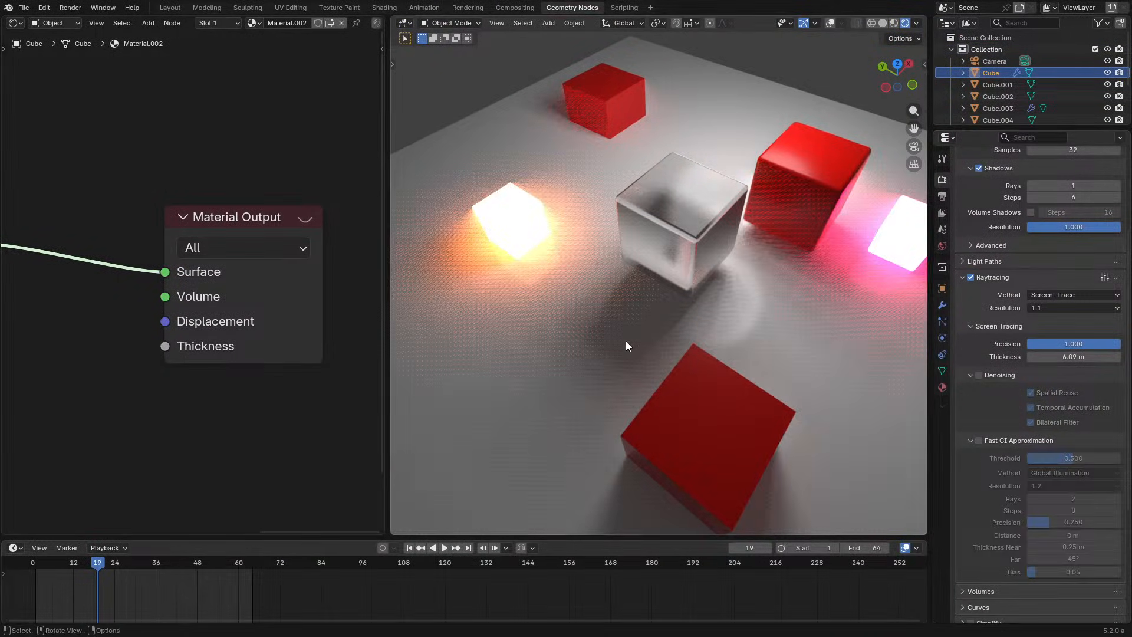
pyautogui.moveTo(625, 341); pyautogui.dragTo(630, 331, button='middle')
pyautogui.hotkey('ctrl', 'space')
pyautogui.scroll(4, 631, 332)
pyautogui.hotkey('ctrl', 'space')
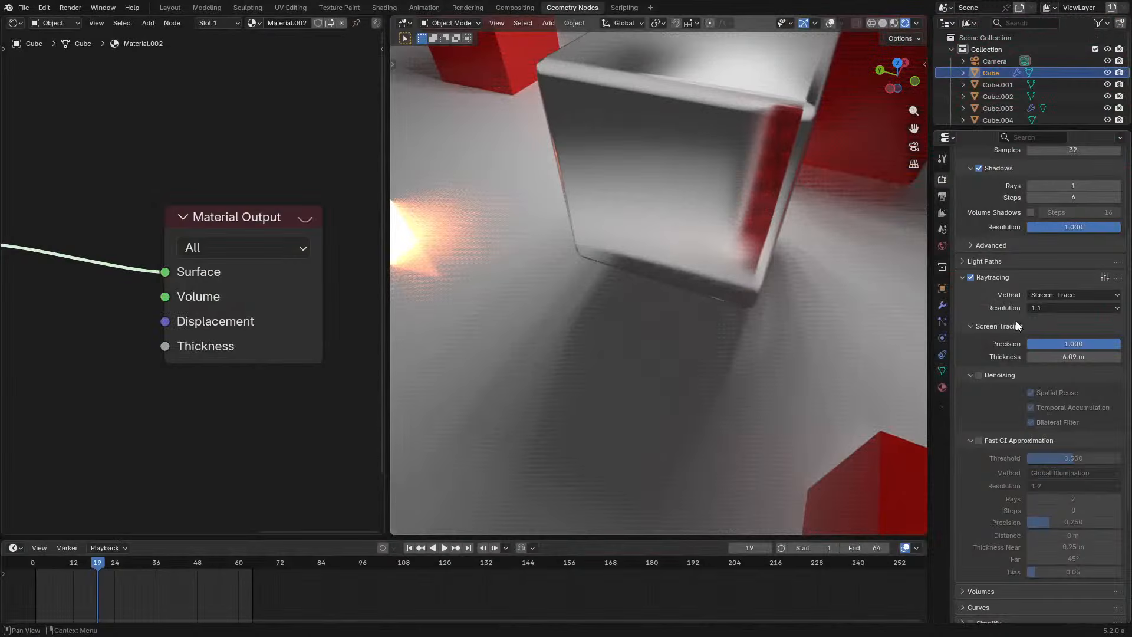
pyautogui.scroll(5, 1017, 321)
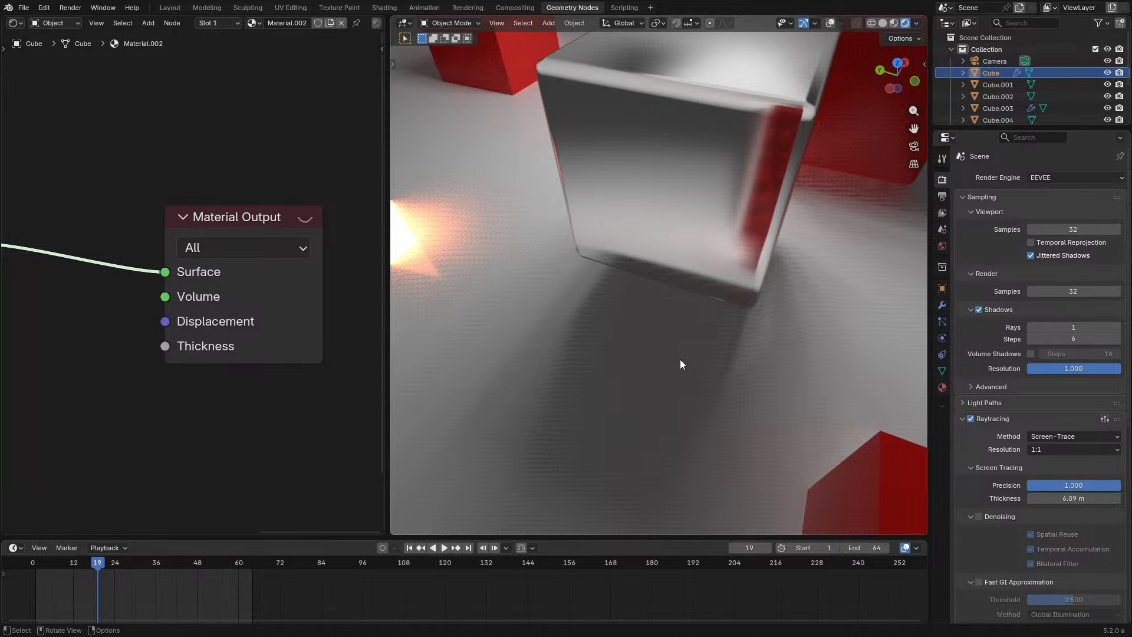
# Toggle the window out of fullscreen and back into it.
pyautogui.click(102, 7)
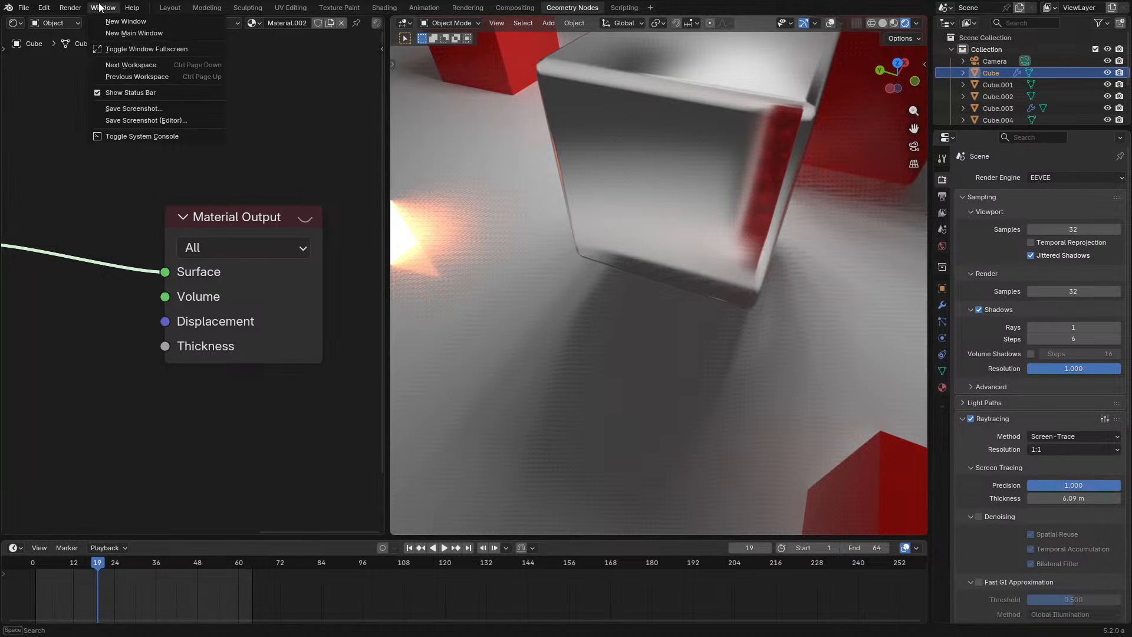
pyautogui.click(146, 49)
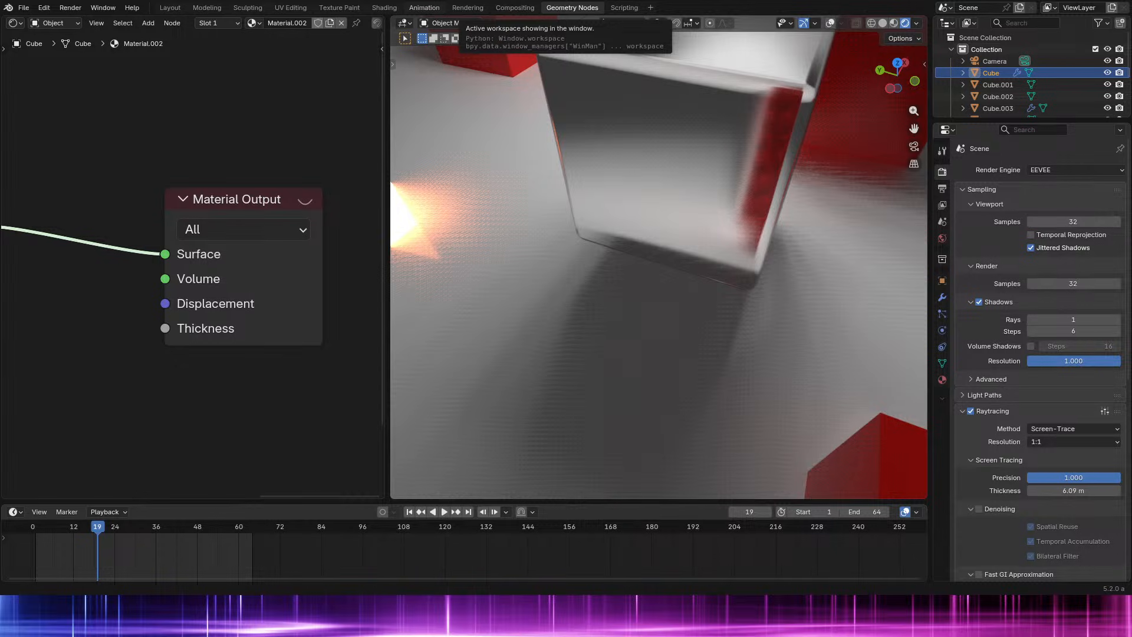
pyautogui.click(102, 7)
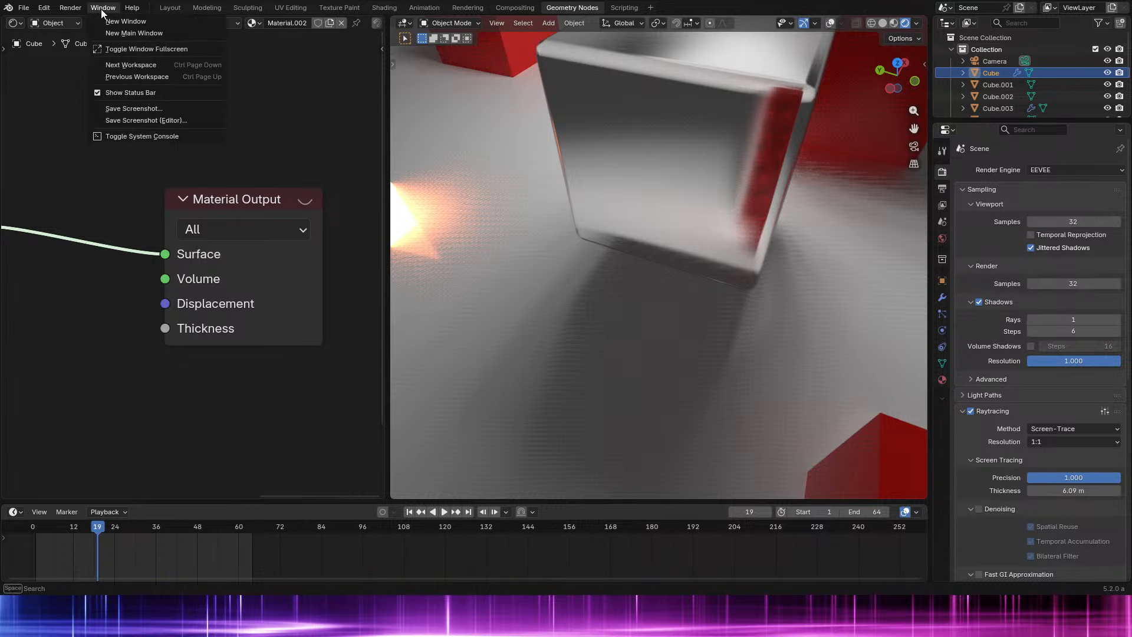
pyautogui.click(129, 49)
# Play the animation and enlarge the 3D viewport by shrinking the timeline and the node editor.
pyautogui.press('space')
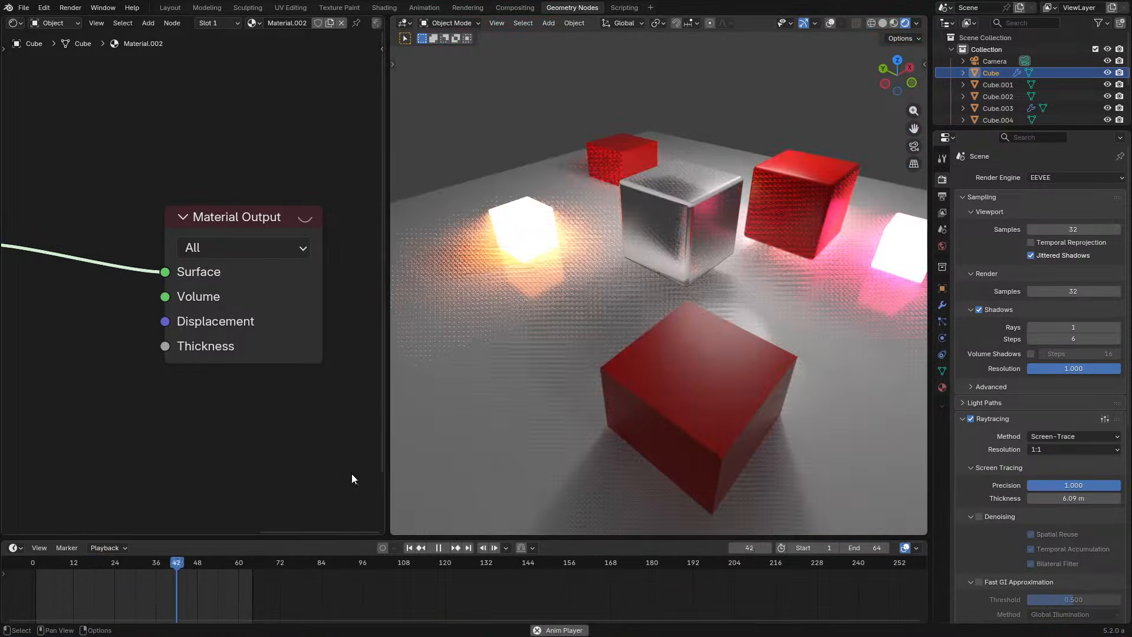
pyautogui.moveTo(474, 541); pyautogui.dragTo(474, 607)
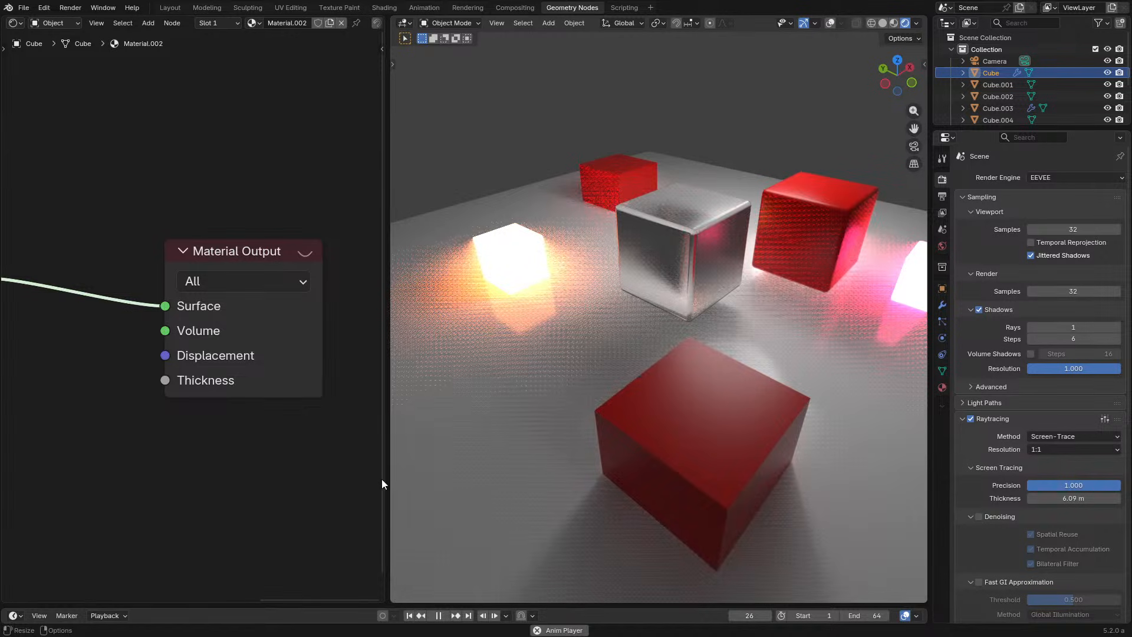
pyautogui.moveTo(383, 478); pyautogui.dragTo(187, 477)
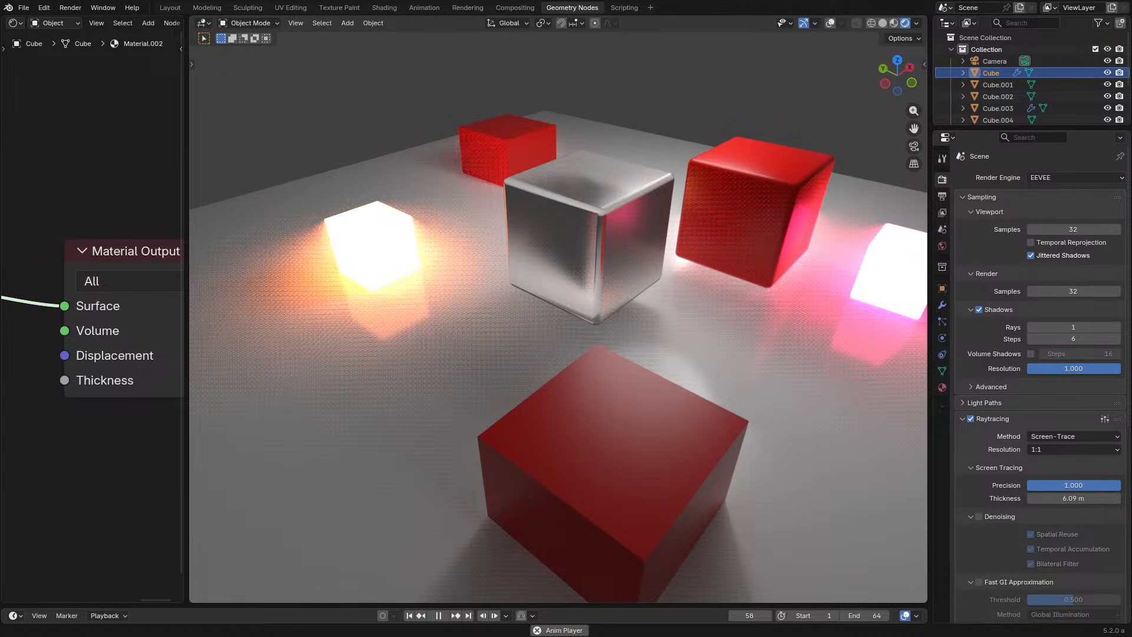
# Stop the playback and examine the reflections and floor lighting around the metallic and orange glowing cubes from several angles.
pyautogui.moveTo(456, 180); pyautogui.dragTo(481, 200, button='middle')
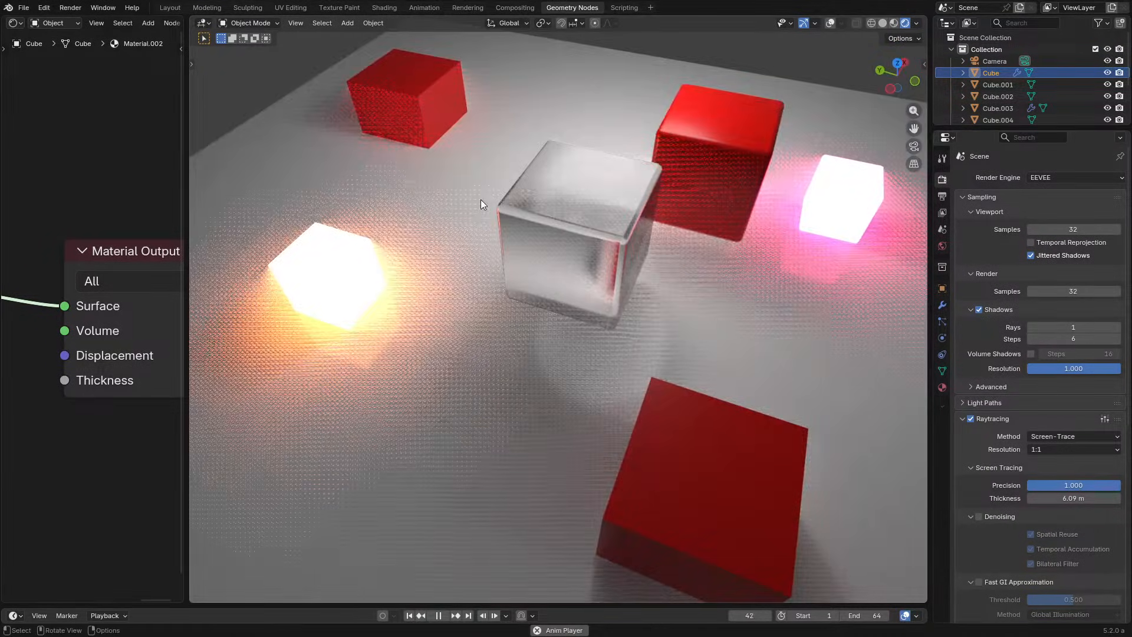
pyautogui.moveTo(472, 244); pyautogui.dragTo(552, 249, button='middle')
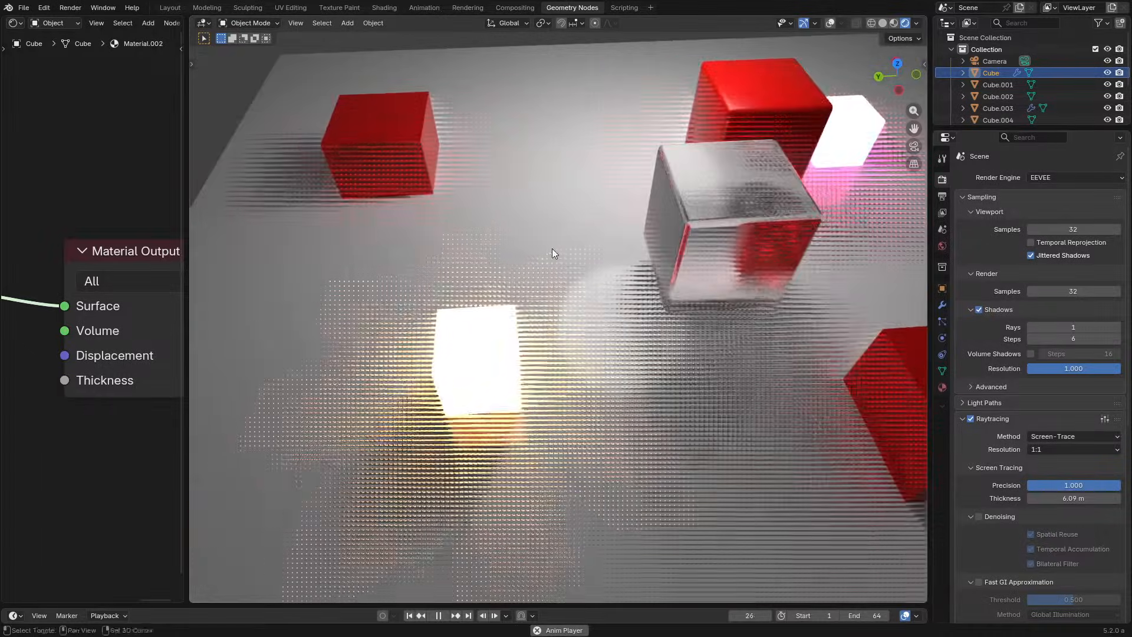
pyautogui.press('space')
pyautogui.scroll(3, 466, 339)
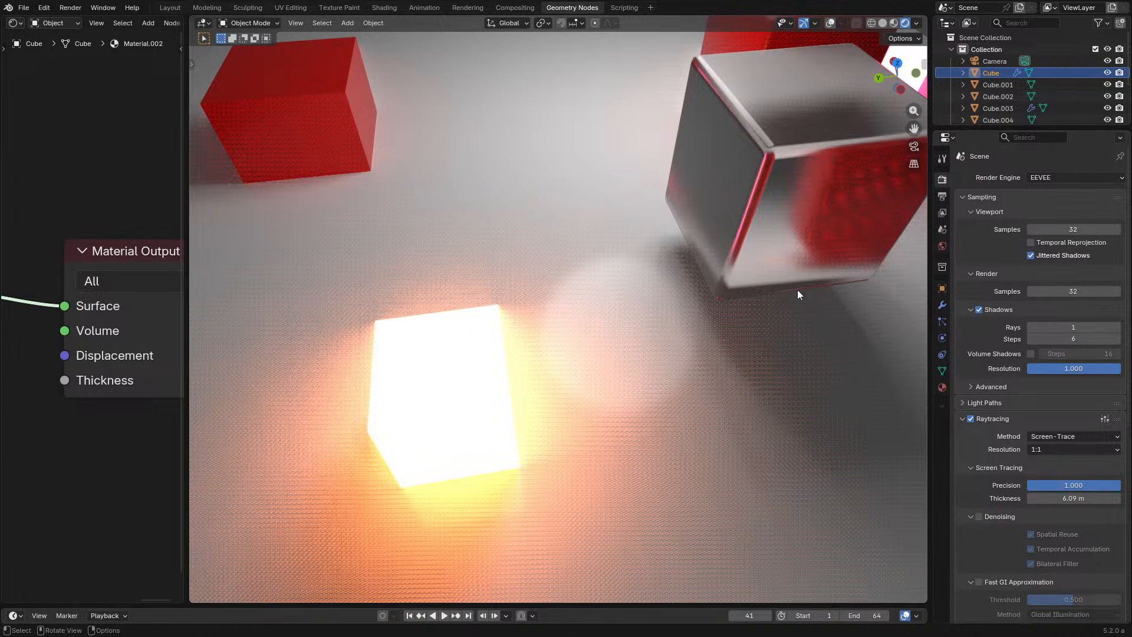
pyautogui.moveTo(795, 266); pyautogui.dragTo(710, 288, button='middle')
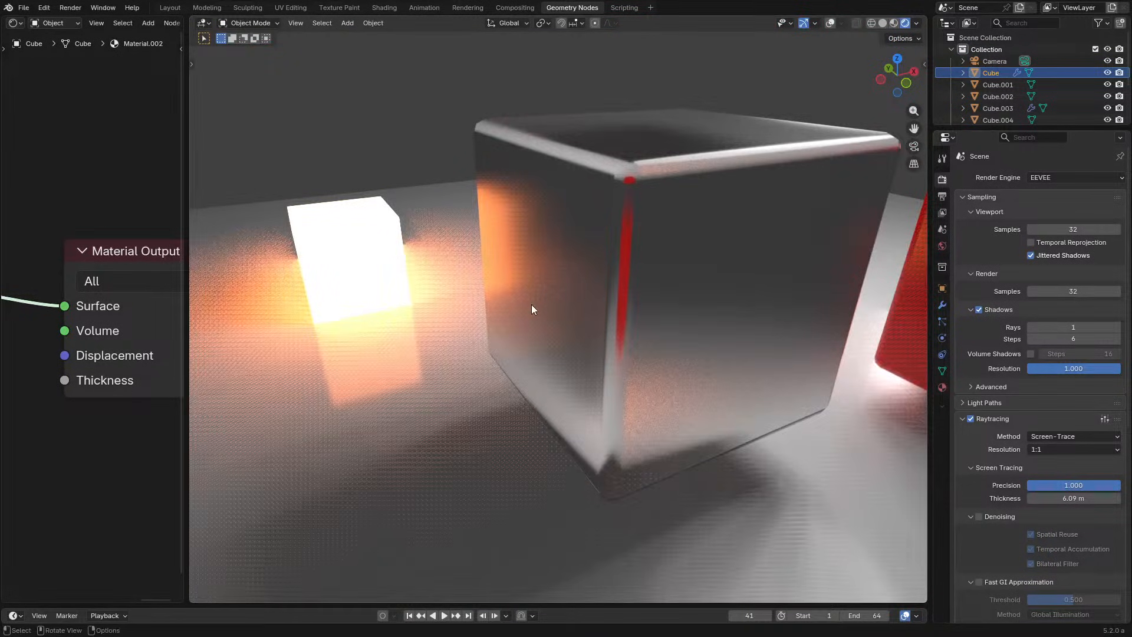
pyautogui.moveTo(532, 304); pyautogui.dragTo(530, 363, button='middle')
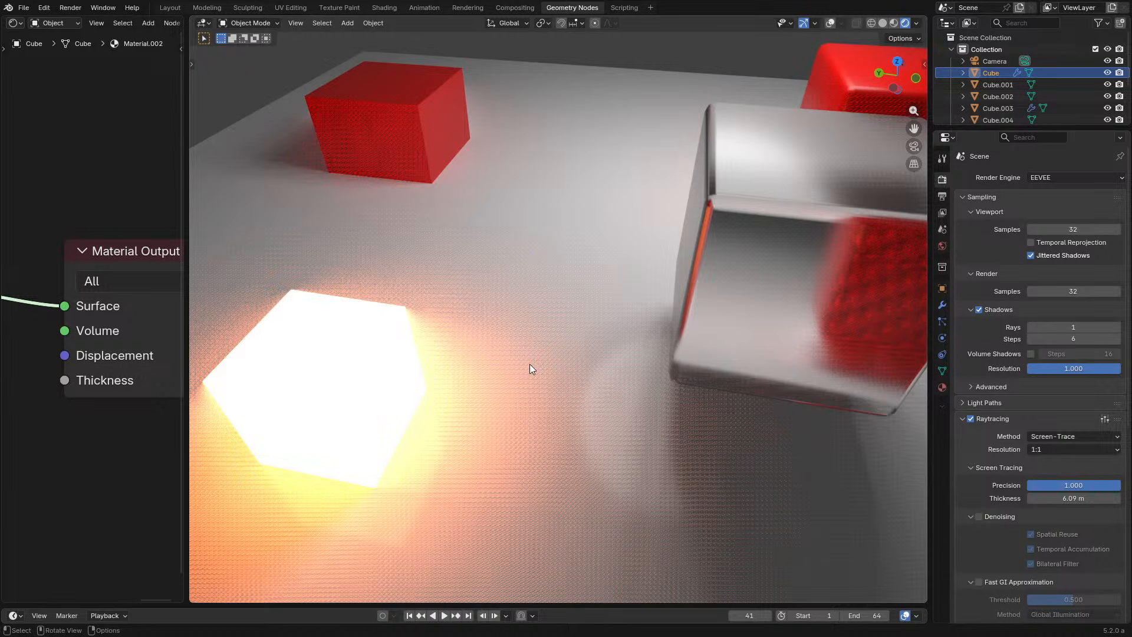
pyautogui.moveTo(530, 363); pyautogui.dragTo(592, 332, button='middle')
pyautogui.moveTo(688, 346); pyautogui.dragTo(615, 352, button='middle')
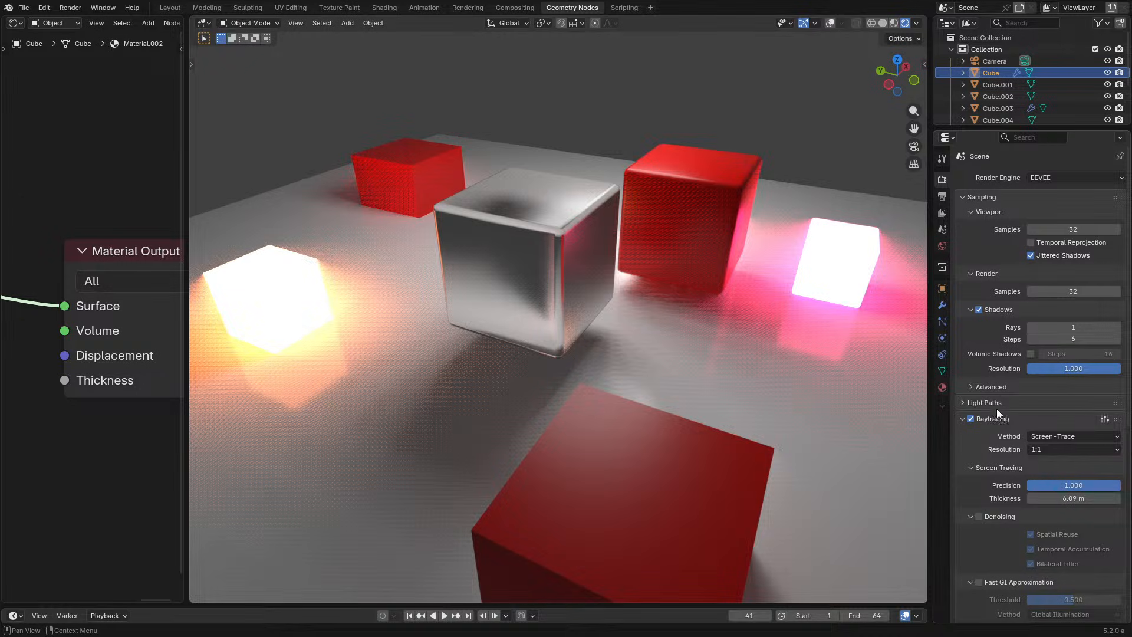
# Expand the Advanced sampling settings and collapse the Viewport, Render and Shadows settings.
pyautogui.click(1003, 385)
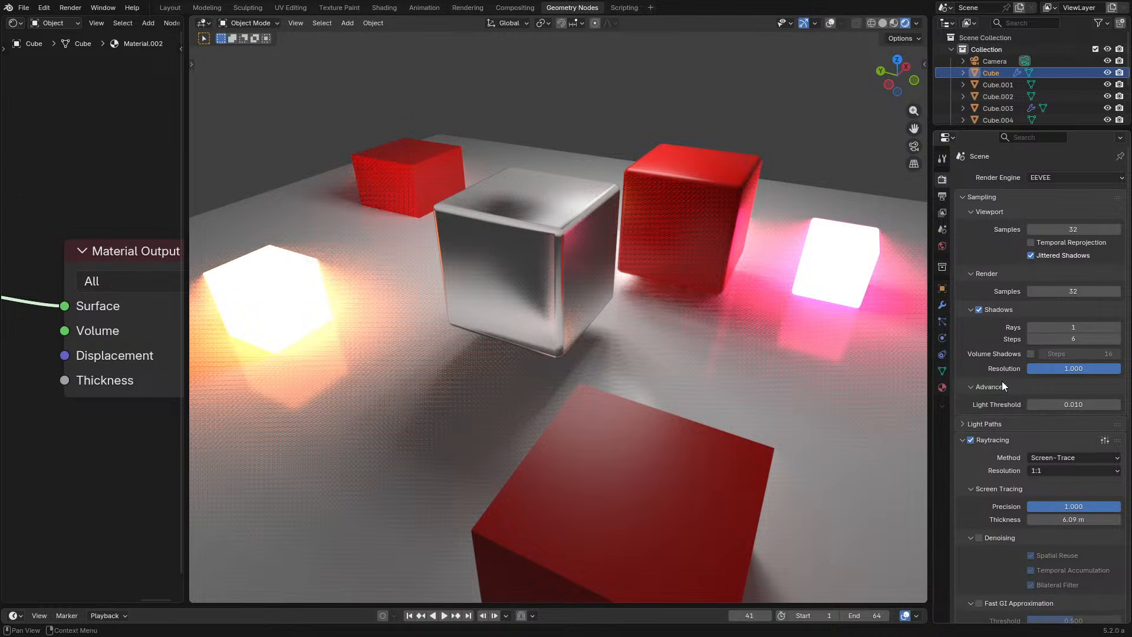
pyautogui.click(997, 213)
pyautogui.click(1003, 227)
pyautogui.click(1007, 241)
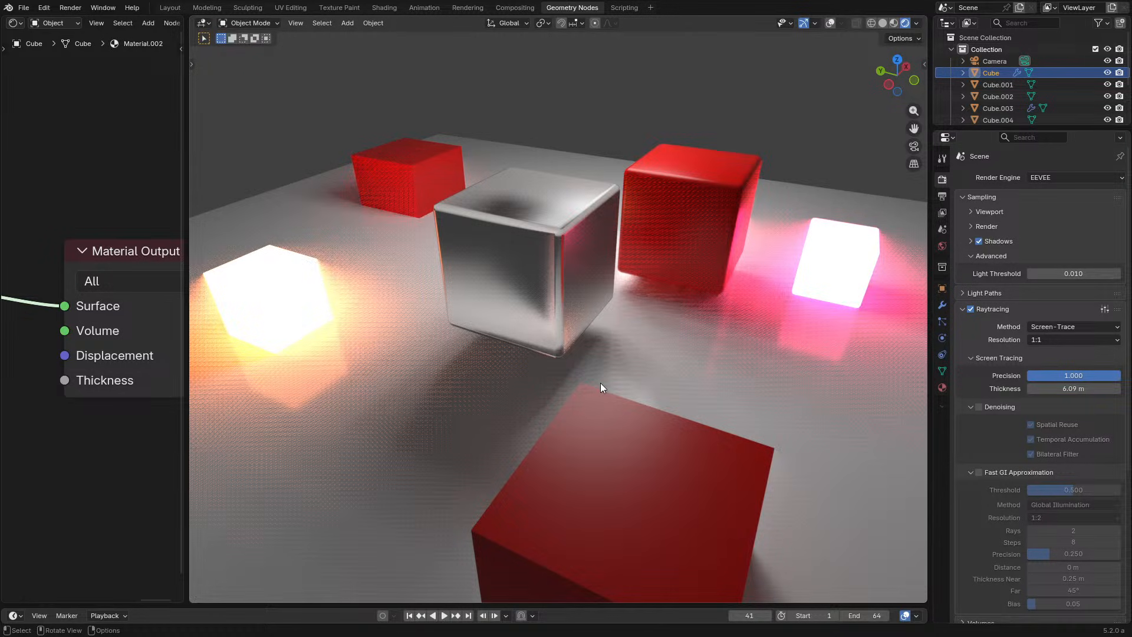
# Examine the ray-traced reflections on the metallic cube and the floor from low and high viewing angles.
pyautogui.moveTo(630, 365); pyautogui.dragTo(606, 381, button='middle')
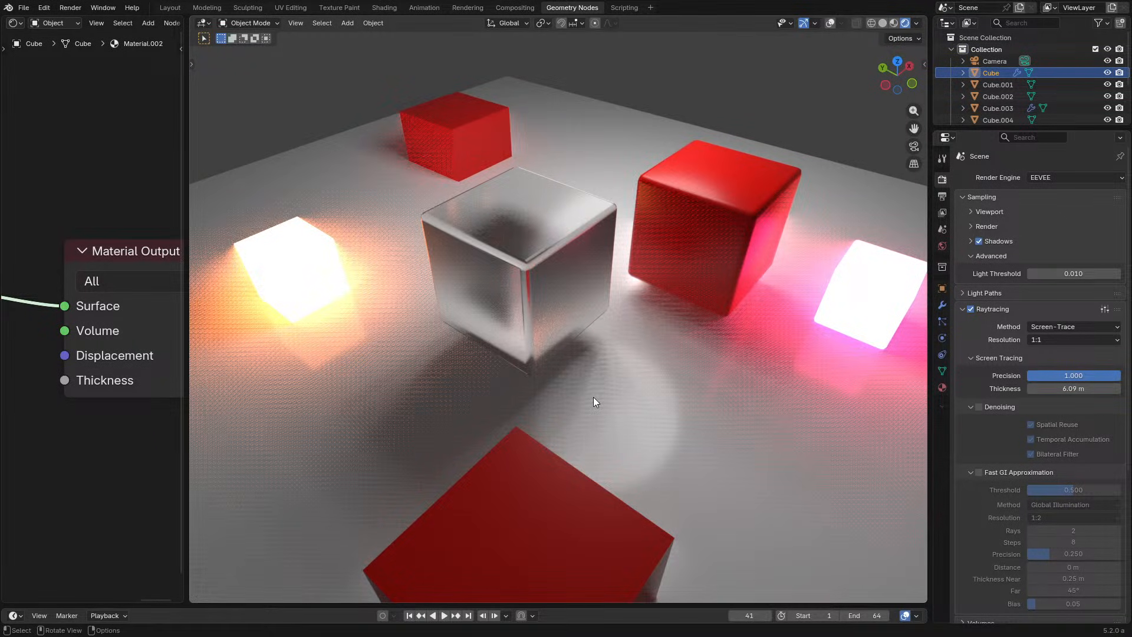
pyautogui.moveTo(517, 304); pyautogui.dragTo(584, 304, button='middle')
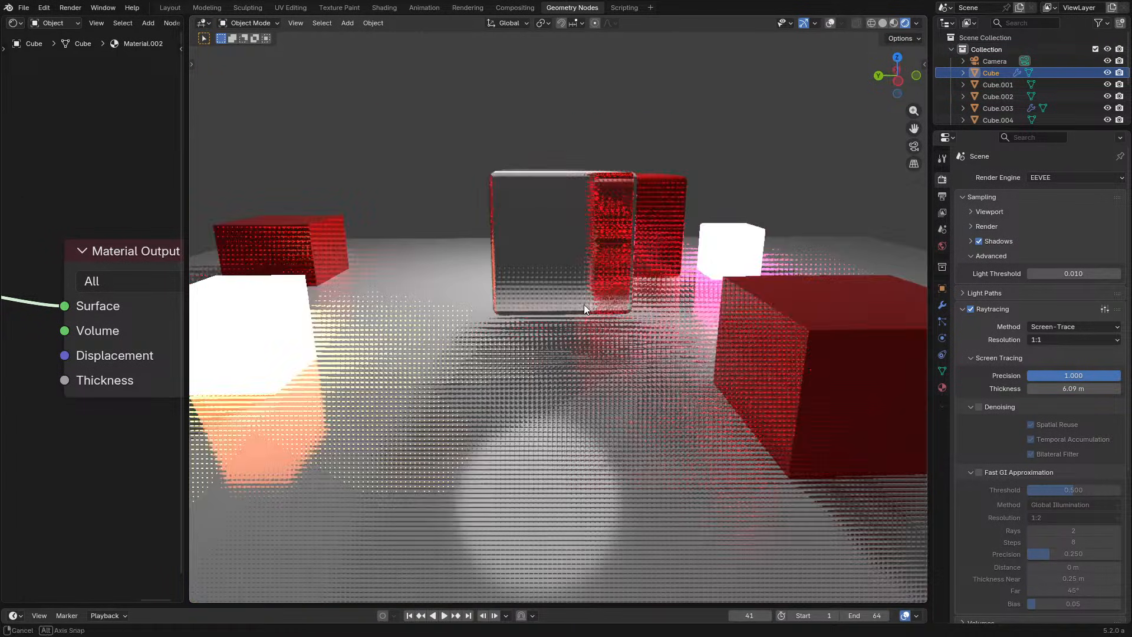
pyautogui.scroll(5, 574, 359)
pyautogui.moveTo(574, 358); pyautogui.dragTo(542, 373, button='middle')
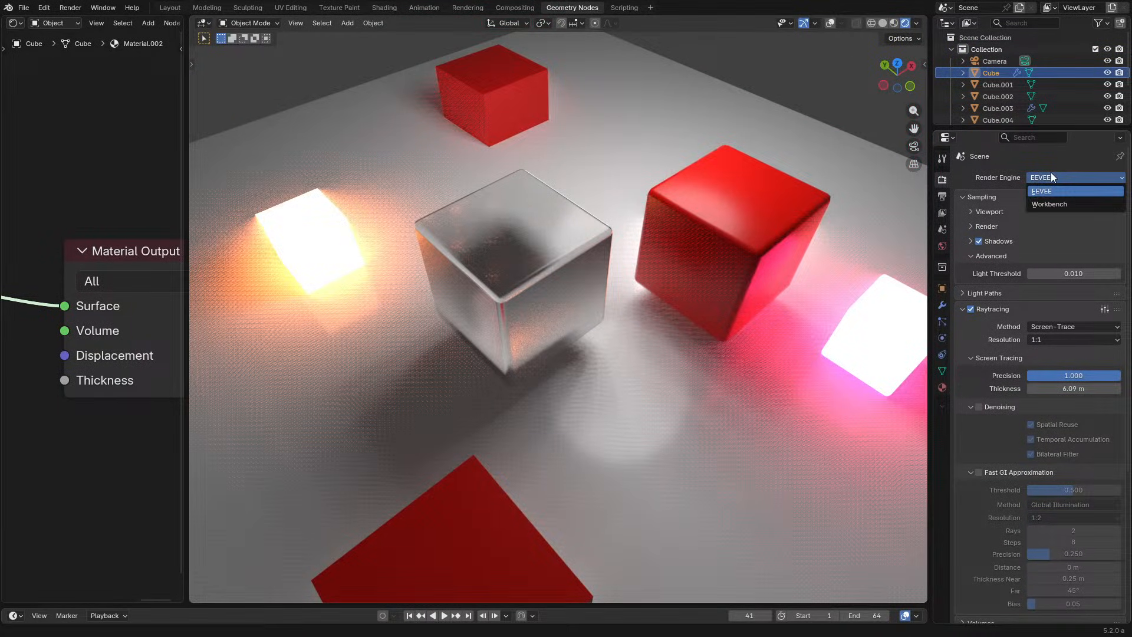
pyautogui.moveTo(526, 306); pyautogui.dragTo(552, 296, button='middle')
pyautogui.scroll(-2, 552, 296)
pyautogui.scroll(2, 555, 289)
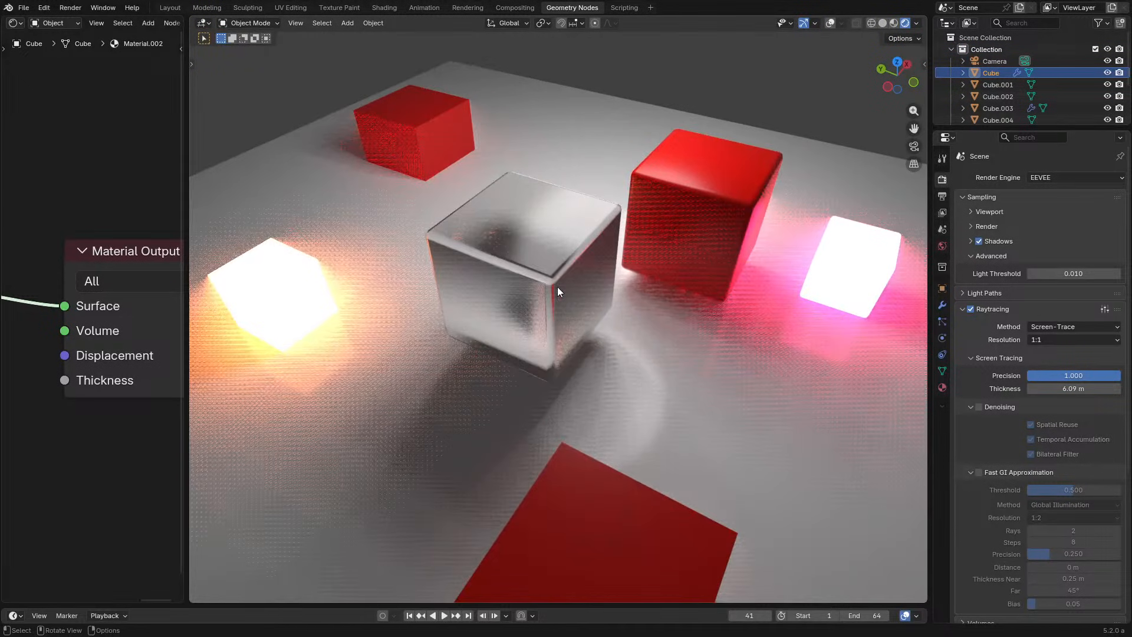
pyautogui.press('r')
pyautogui.press('r')
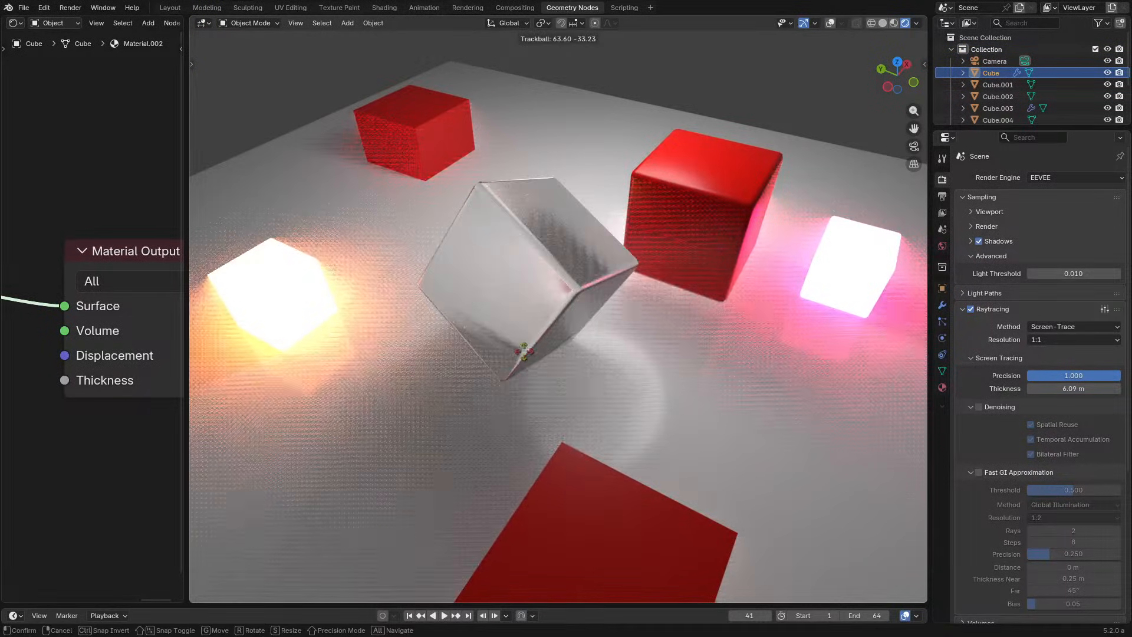
pyautogui.press('Escape')
# Move the metallic cube freehand between the red and glowing cubes, and adjust its position a second time.
pyautogui.press('g')
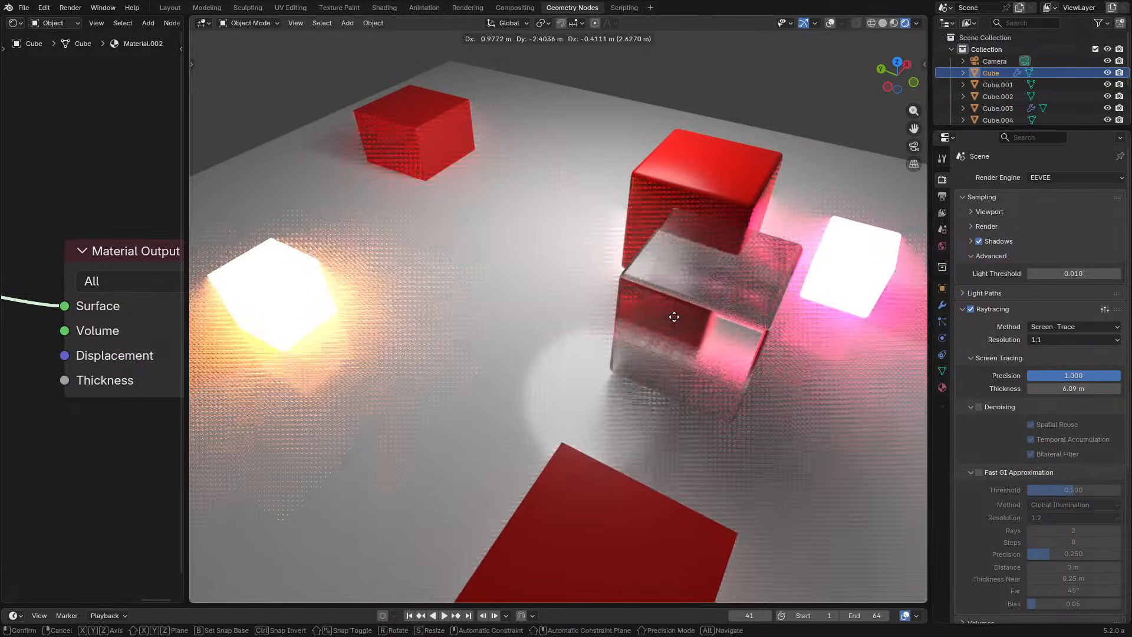
pyautogui.click(569, 263)
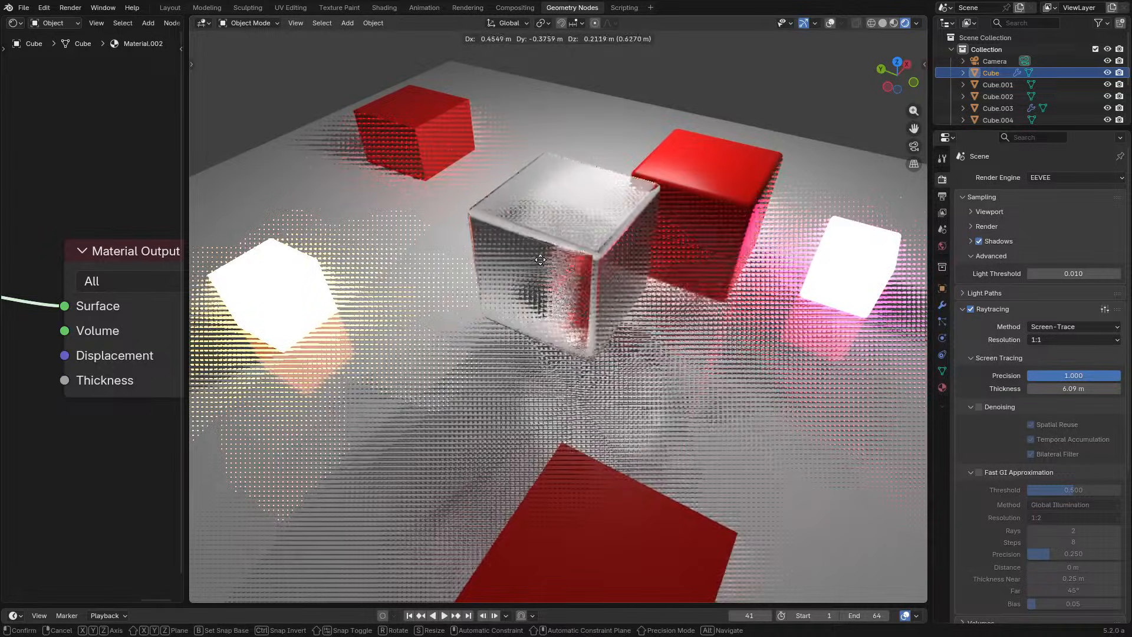
pyautogui.scroll(3, 584, 351)
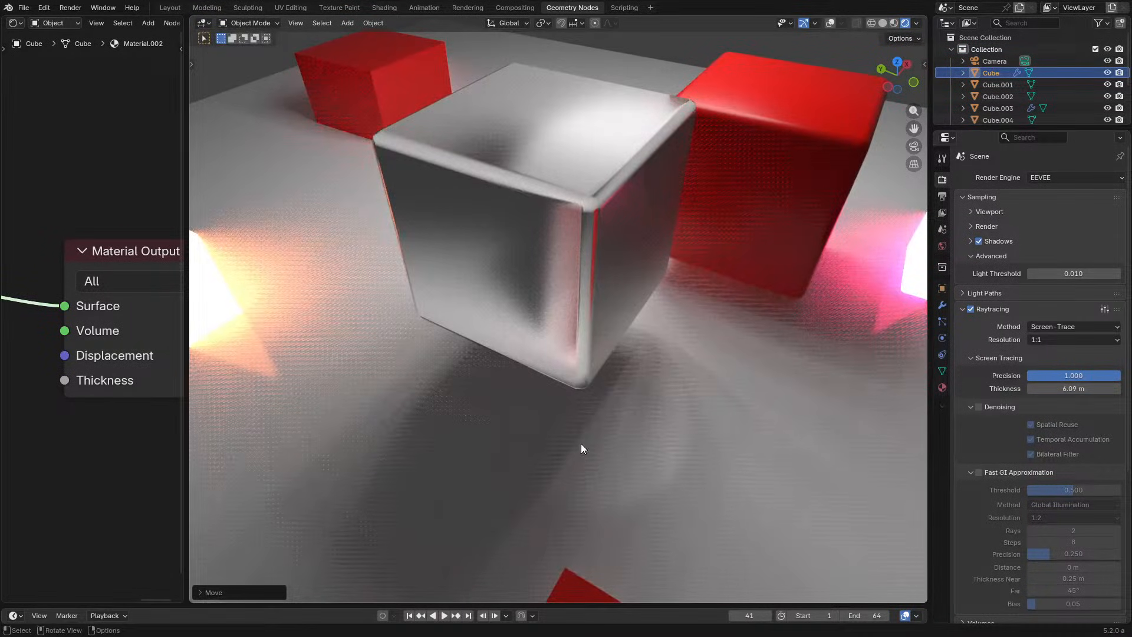
pyautogui.press('g')
pyautogui.click(576, 445)
pyautogui.scroll(-4, 814, 133)
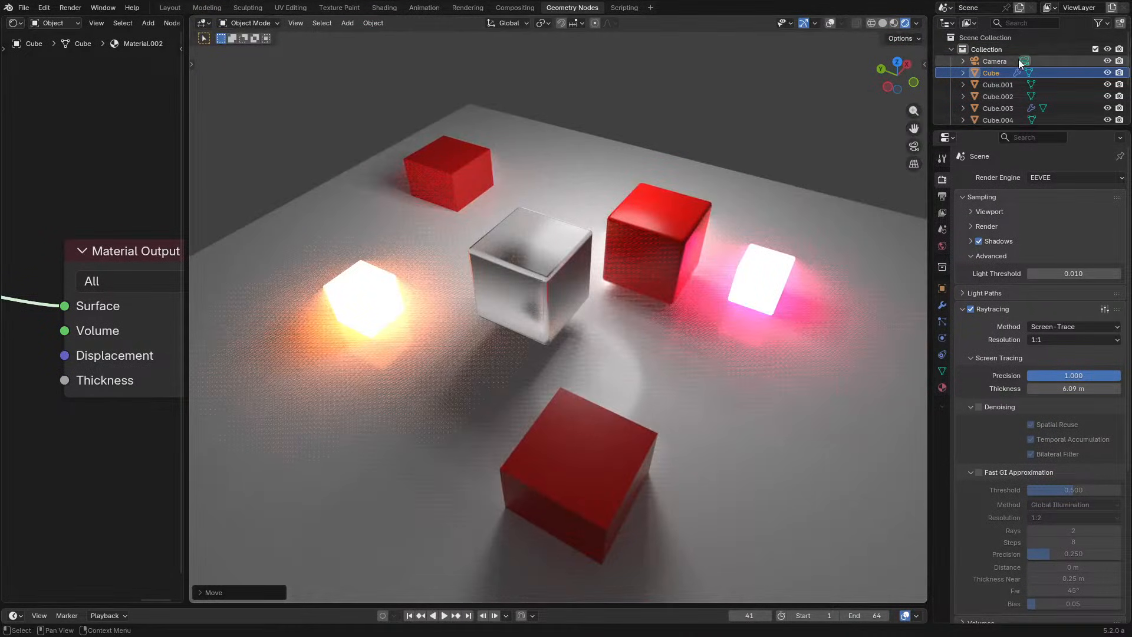
# Extend the selection from the metallic cube through the light and move all cubes and the light together twice.
pyautogui.scroll(-3, 1018, 59)
pyautogui.keyDown('shift'); pyautogui.click(997, 104); pyautogui.keyUp('shift')
pyautogui.press('g')
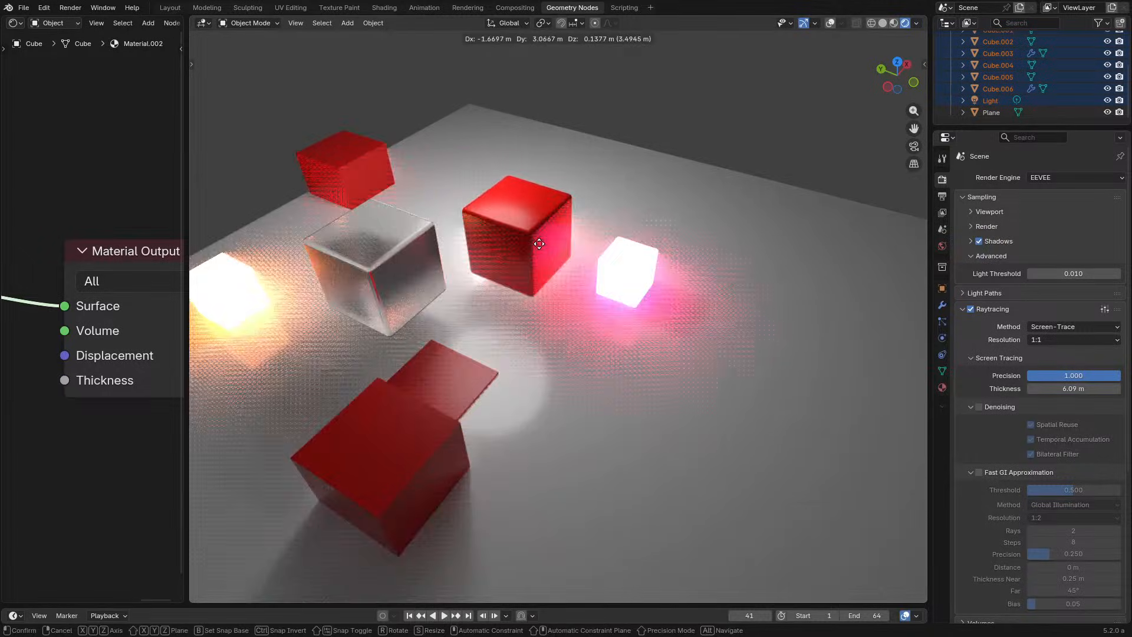
pyautogui.click(558, 245)
pyautogui.press('g')
pyautogui.click(502, 270)
pyautogui.moveTo(502, 270); pyautogui.dragTo(675, 212, button='middle')
pyautogui.scroll(3, 582, 303)
pyautogui.moveTo(582, 302); pyautogui.dragTo(521, 342, button='middle')
pyautogui.hotkey('ctrl', 'space')
pyautogui.scroll(-5, 565, 327)
pyautogui.hotkey('ctrl', 'space')
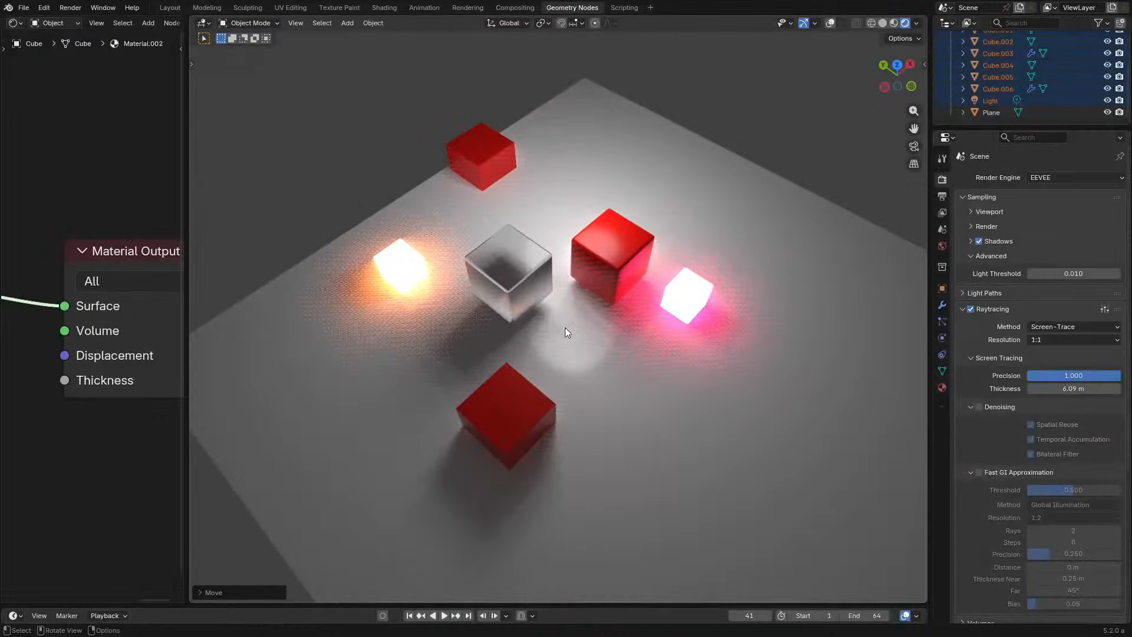
# Toggle the window out of fullscreen and back into it.
pyautogui.click(103, 7)
pyautogui.click(124, 47)
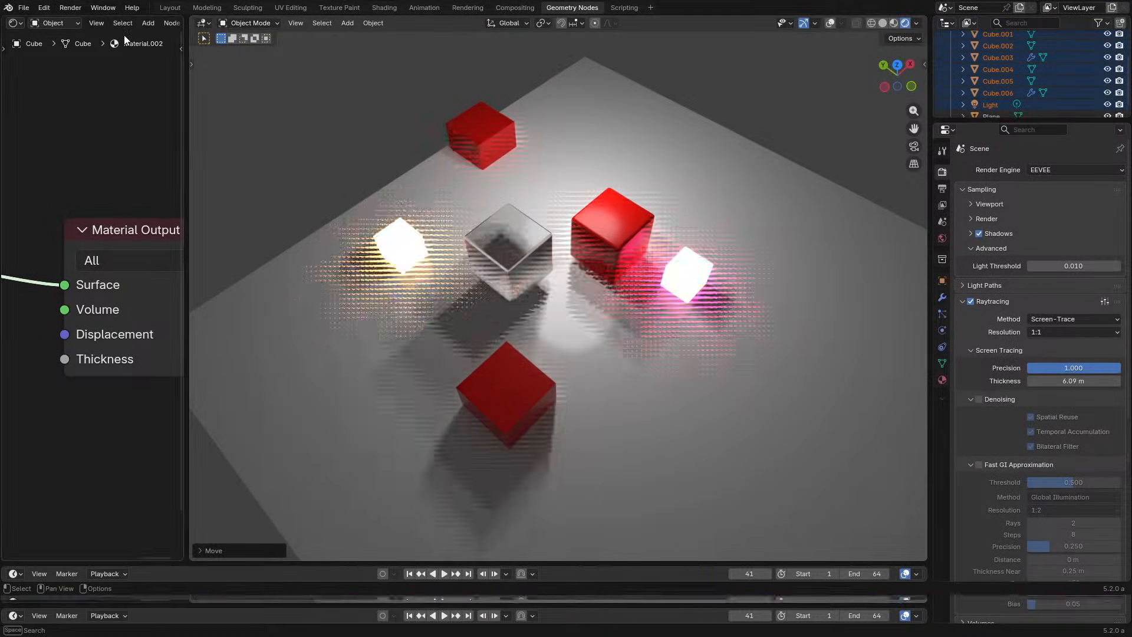
pyautogui.click(102, 7)
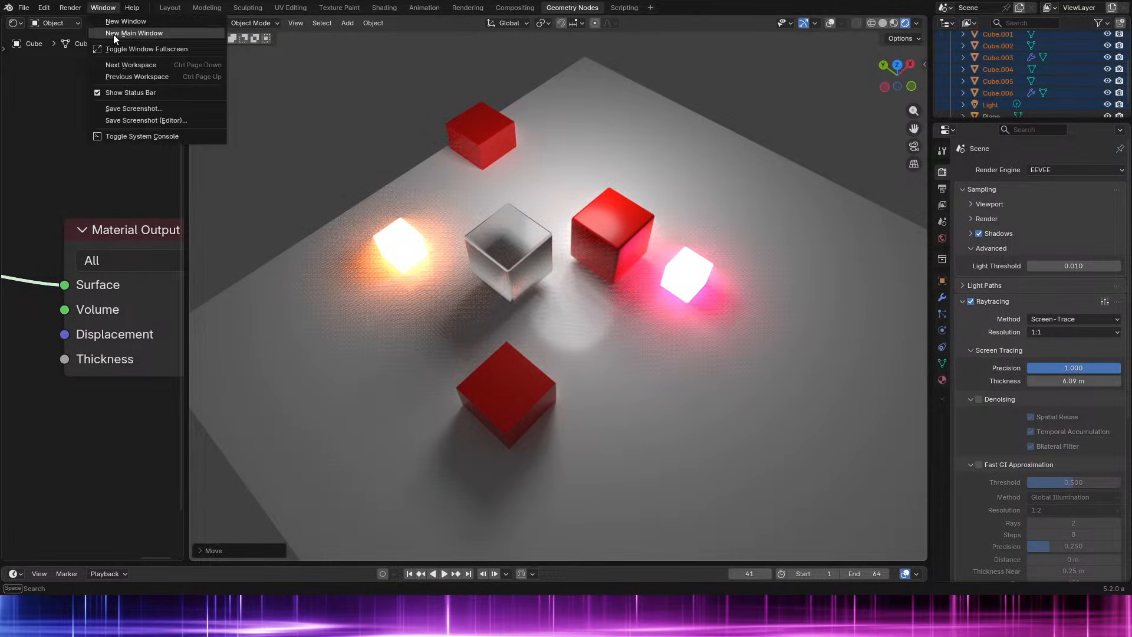
pyautogui.click(121, 49)
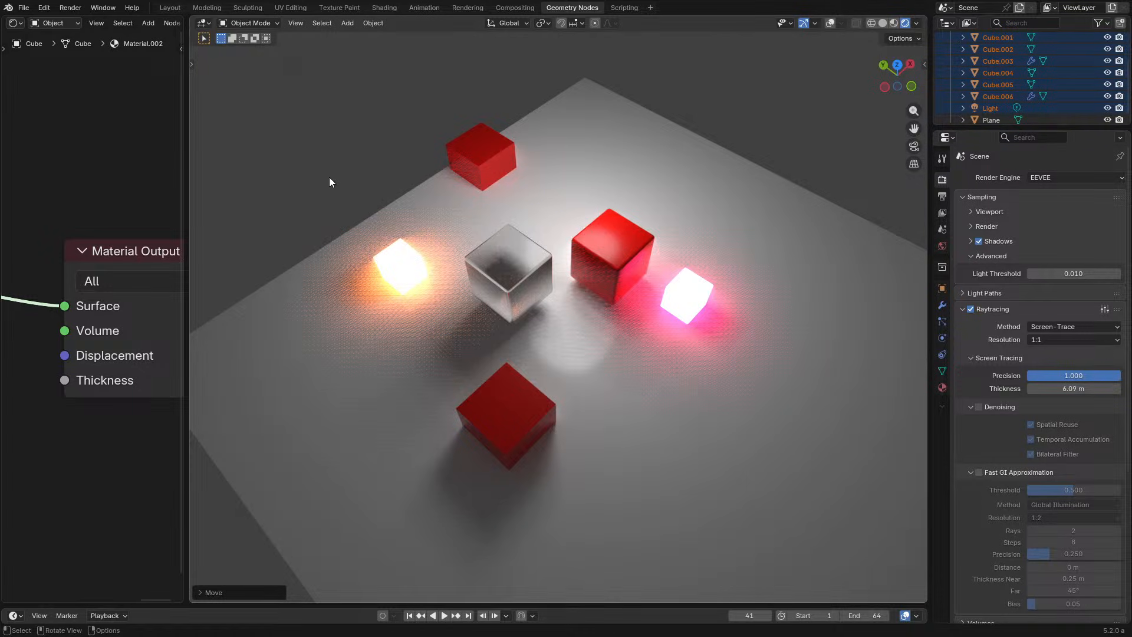
# Examine the orange and pink glow on the floor and the light reflected in the metallic and red cubes close up.
pyautogui.scroll(5, 565, 257)
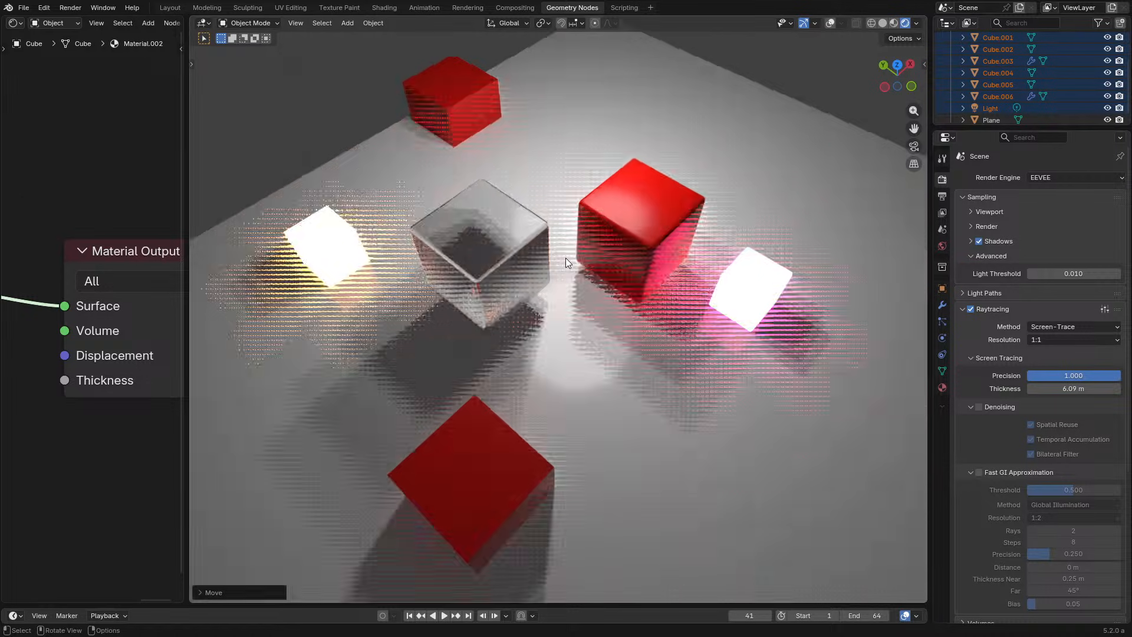
pyautogui.moveTo(468, 310); pyautogui.dragTo(528, 246, button='middle')
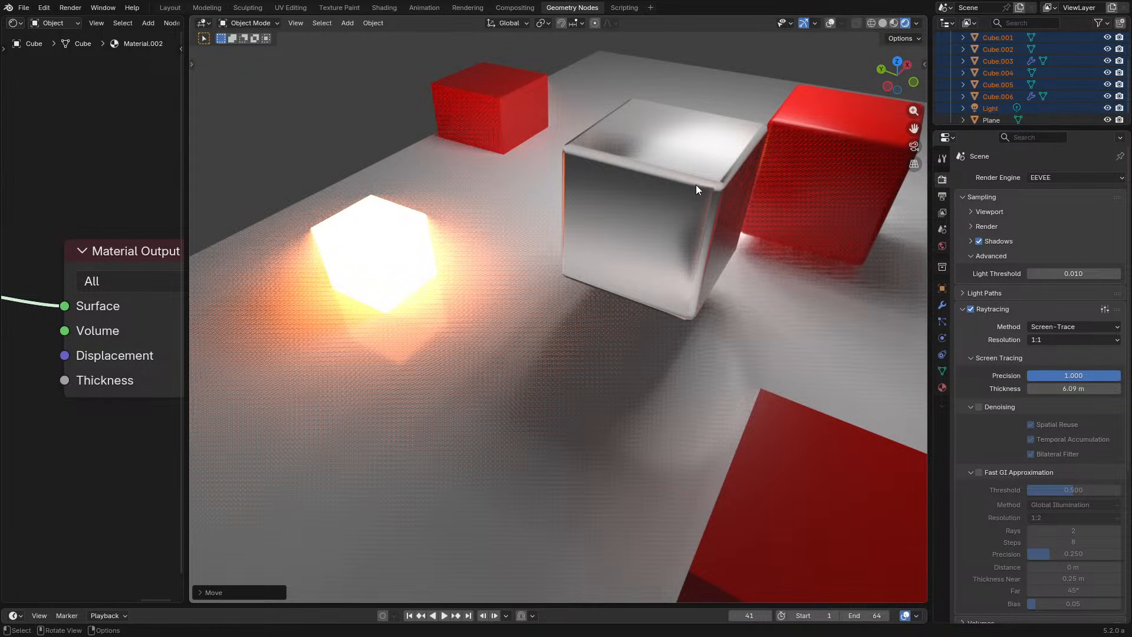
pyautogui.moveTo(696, 185); pyautogui.dragTo(744, 246, button='middle')
pyautogui.keyDown('shift'); pyautogui.moveTo(527, 375); pyautogui.dragTo(676, 328, button='middle'); pyautogui.keyUp('shift')
pyautogui.scroll(3, 513, 358)
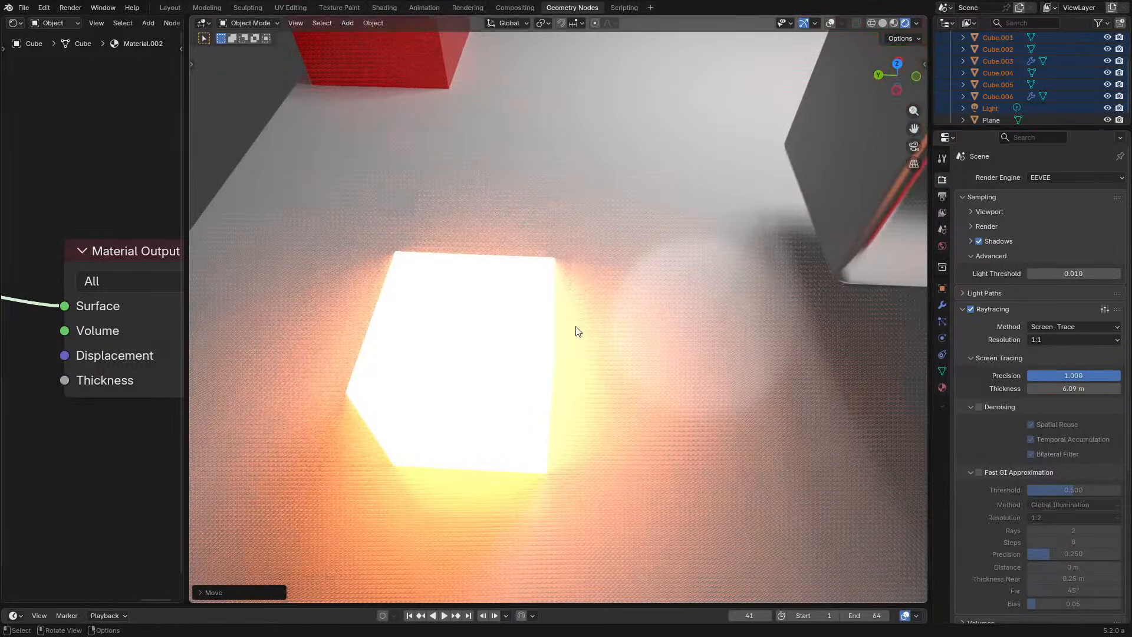
pyautogui.moveTo(576, 327); pyautogui.dragTo(427, 449, button='middle')
pyautogui.moveTo(649, 307); pyautogui.dragTo(567, 378, button='middle')
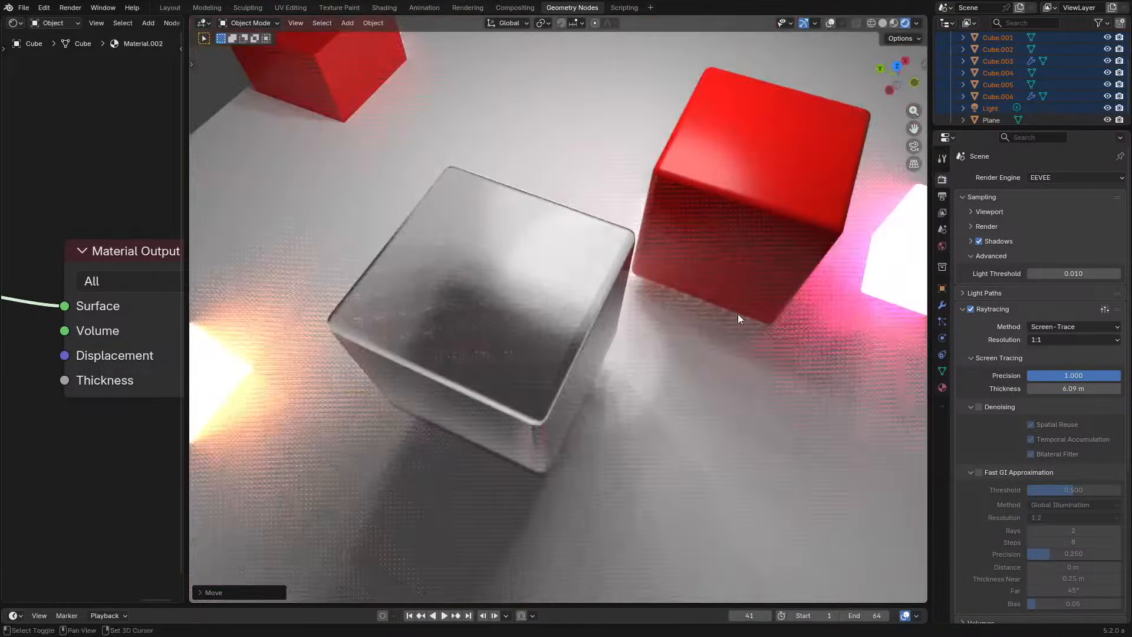
pyautogui.moveTo(737, 314); pyautogui.dragTo(527, 306, button='middle')
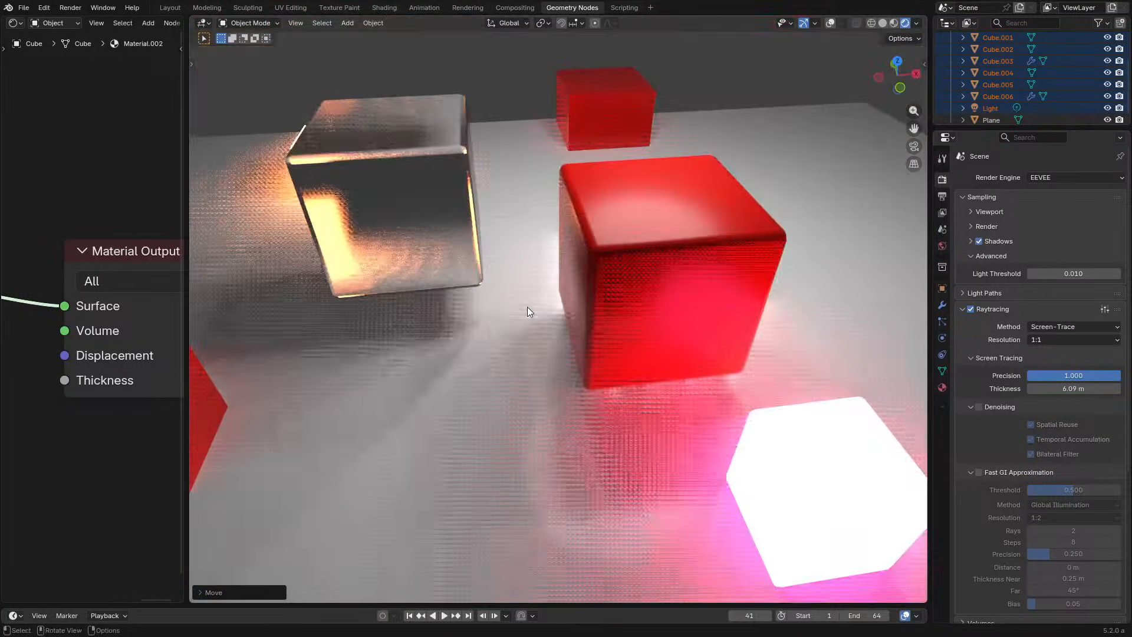
pyautogui.moveTo(470, 353); pyautogui.dragTo(551, 339, button='middle')
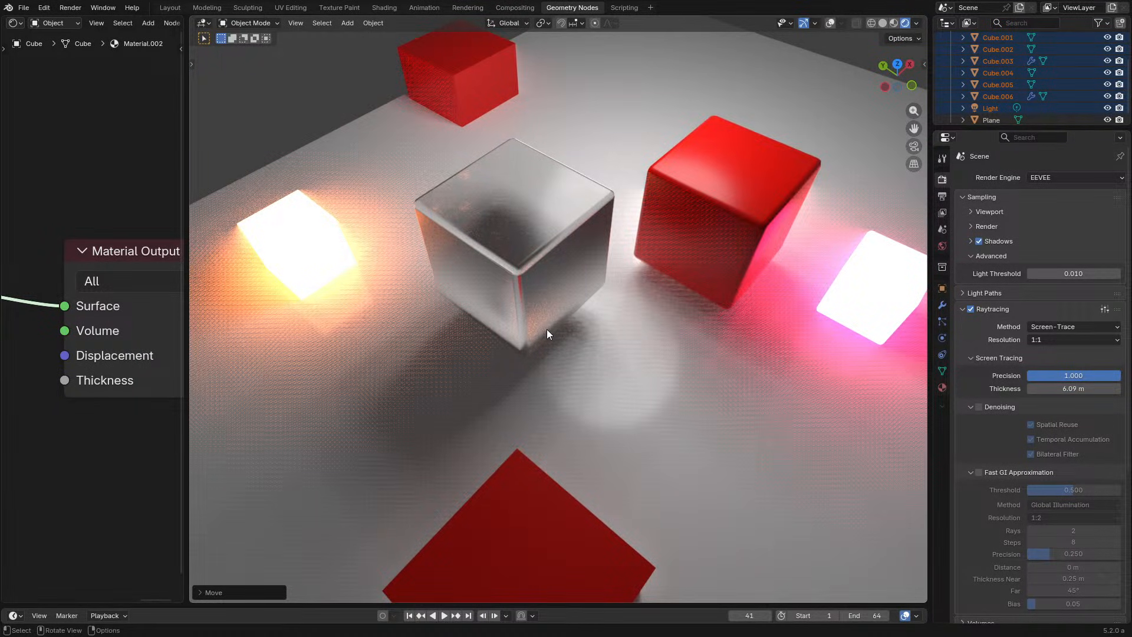
pyautogui.moveTo(547, 329); pyautogui.dragTo(558, 324, button='middle')
# Play the animation briefly, stop it at frame 50, and inspect the metallic cube's reflections and shadow from several angles.
pyautogui.press('space')
pyautogui.press('space')
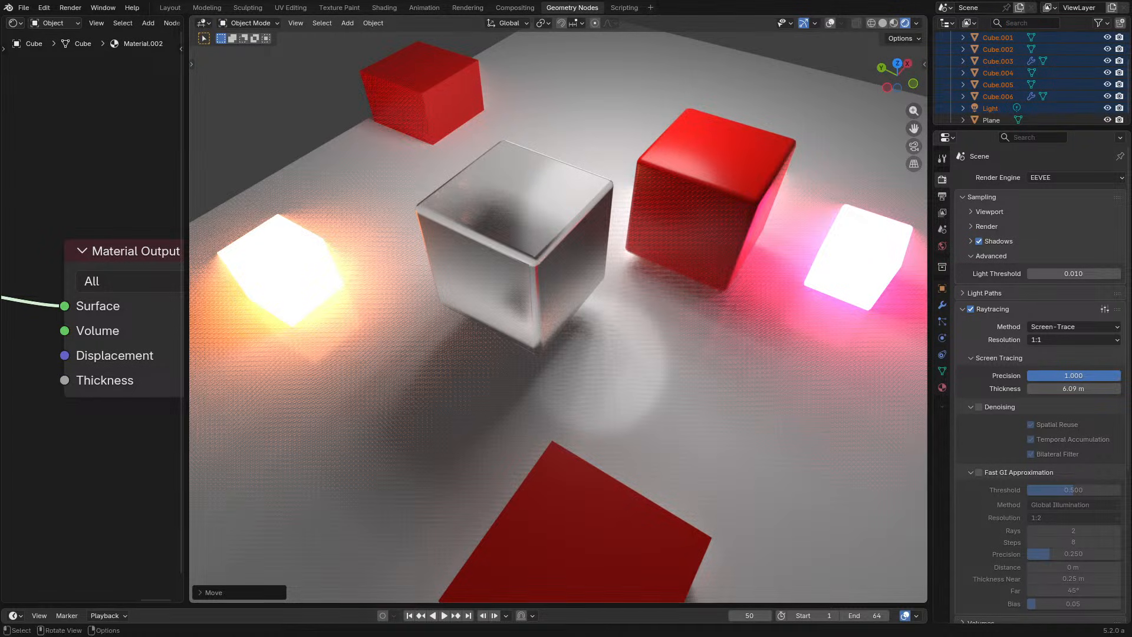
pyautogui.moveTo(767, 153); pyautogui.dragTo(724, 214, button='middle')
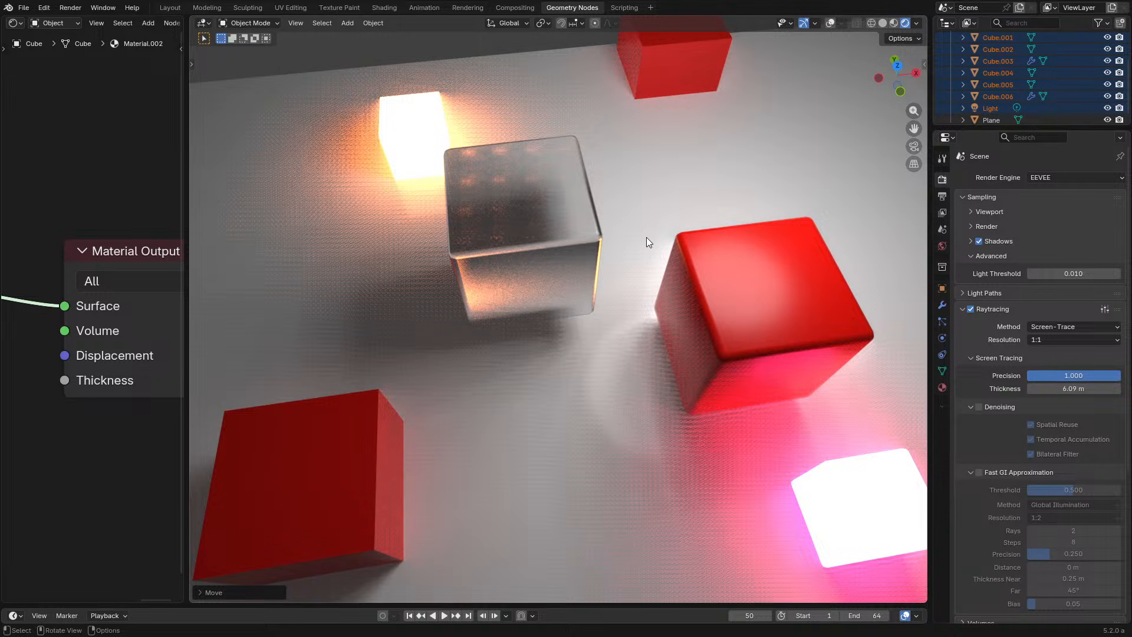
pyautogui.moveTo(567, 335); pyautogui.dragTo(618, 326, button='middle')
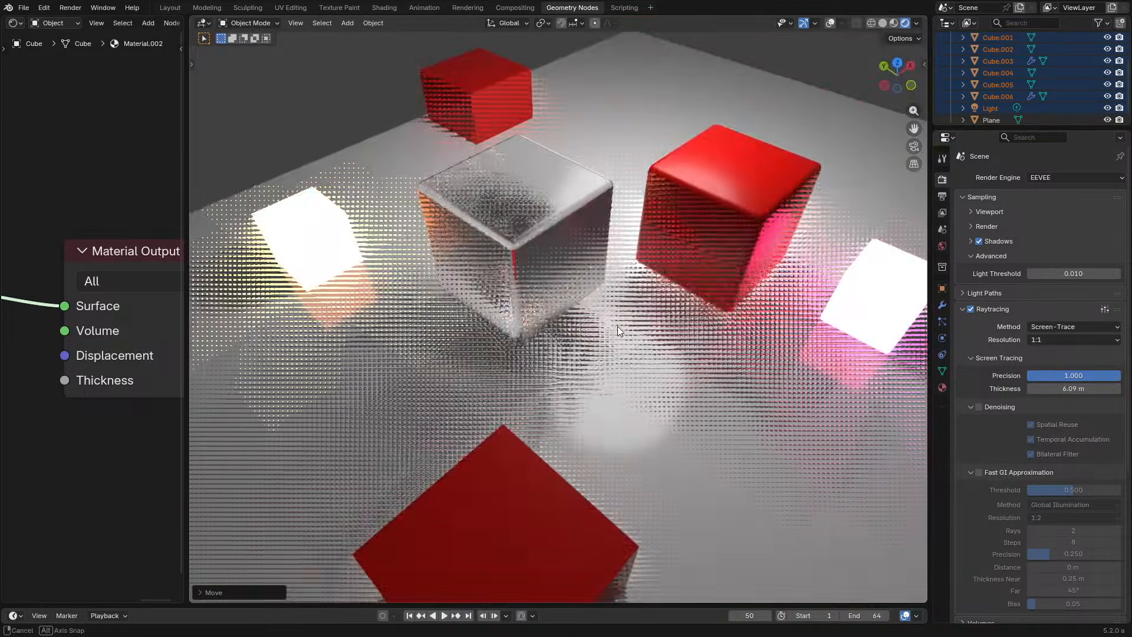
pyautogui.scroll(3, 625, 317)
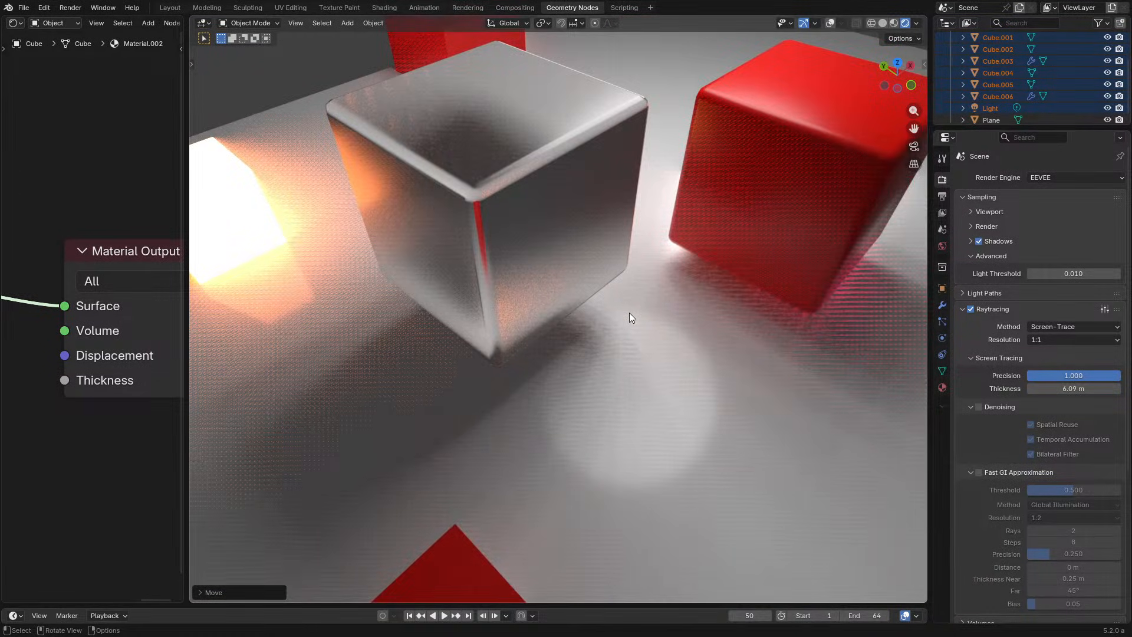
pyautogui.moveTo(608, 348)
pyautogui.mouseDown(button='middle')
pyautogui.moveTo(606, 360)
pyautogui.moveTo(599, 352)
pyautogui.moveTo(624, 347)
pyautogui.moveTo(566, 339)
pyautogui.moveTo(549, 322)
pyautogui.moveTo(582, 347)
pyautogui.moveTo(620, 352)
pyautogui.mouseUp(button='middle')
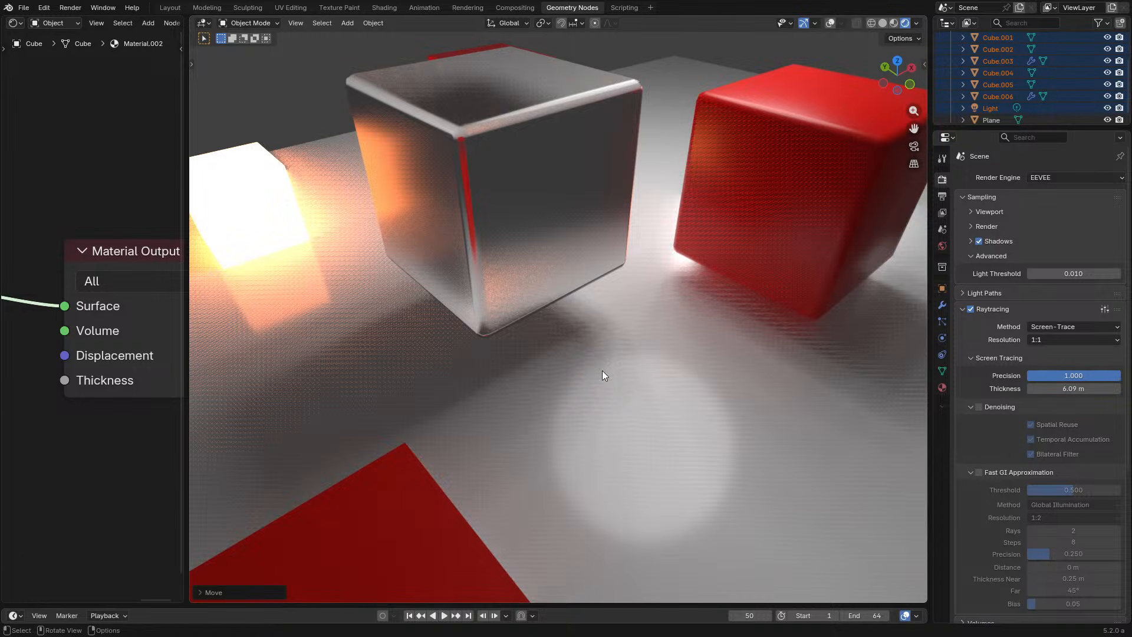
# Enable Fast GI Approximation in the ray tracing settings.
pyautogui.scroll(-5, 603, 370)
pyautogui.moveTo(603, 370); pyautogui.dragTo(661, 377, button='middle')
pyautogui.scroll(4, 673, 364)
pyautogui.scroll(-5, 590, 375)
pyautogui.click(980, 471)
pyautogui.scroll(3, 660, 378)
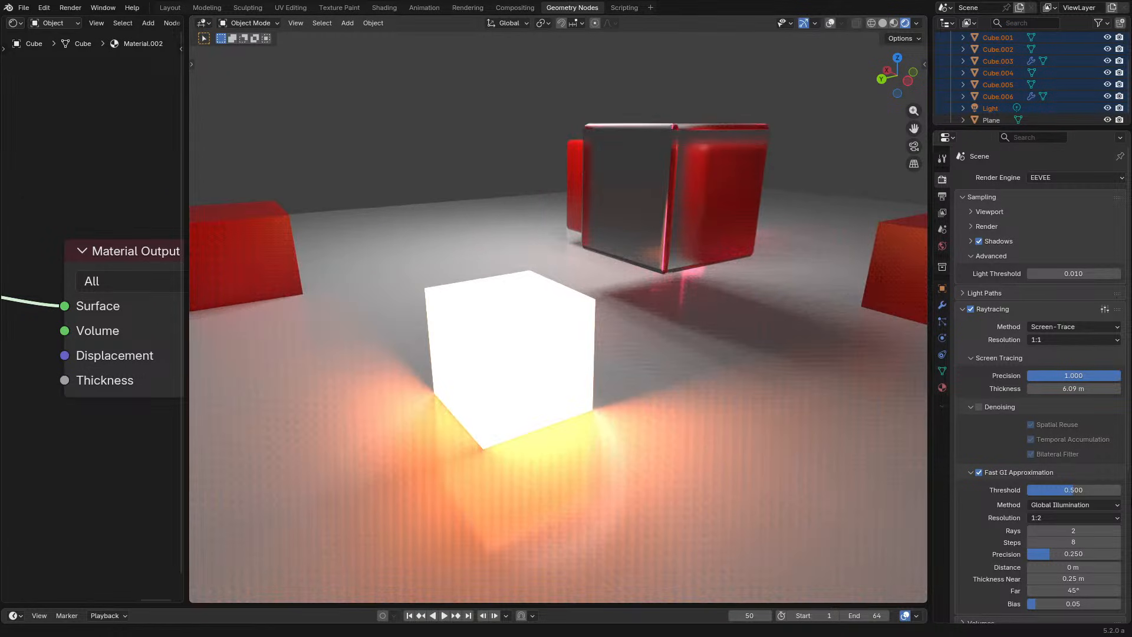
pyautogui.moveTo(1073, 490); pyautogui.dragTo(1120, 490)
pyautogui.press('Escape')
pyautogui.moveTo(1068, 591)
pyautogui.mouseDown()
pyautogui.moveTo(1034, 591)
pyautogui.moveTo(1061, 591)
pyautogui.mouseUp()
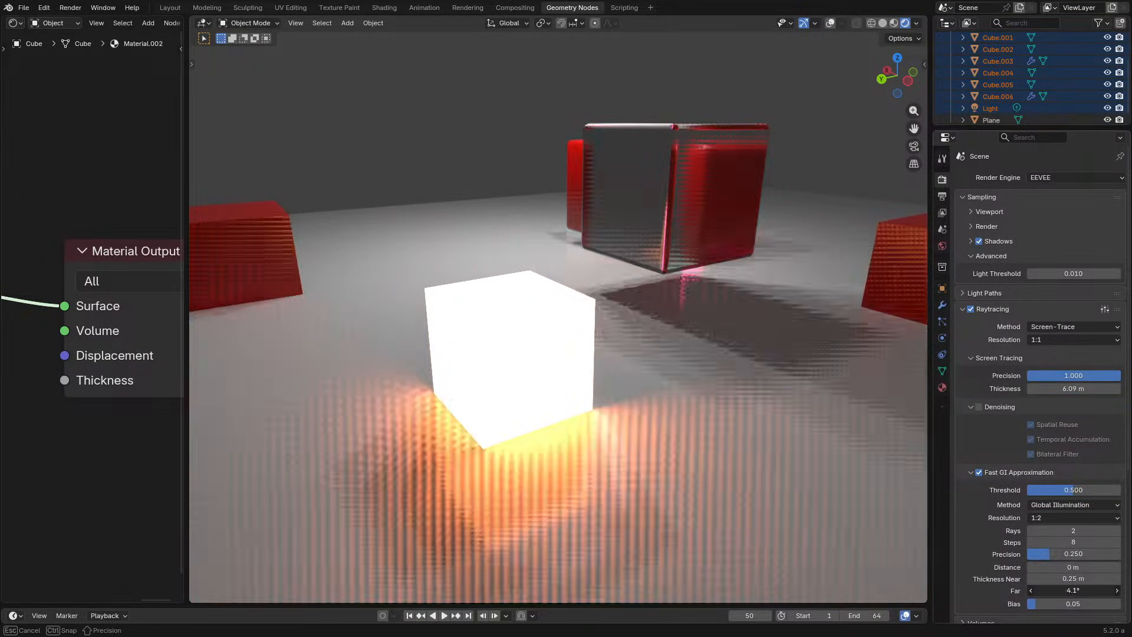
pyautogui.press('Escape')
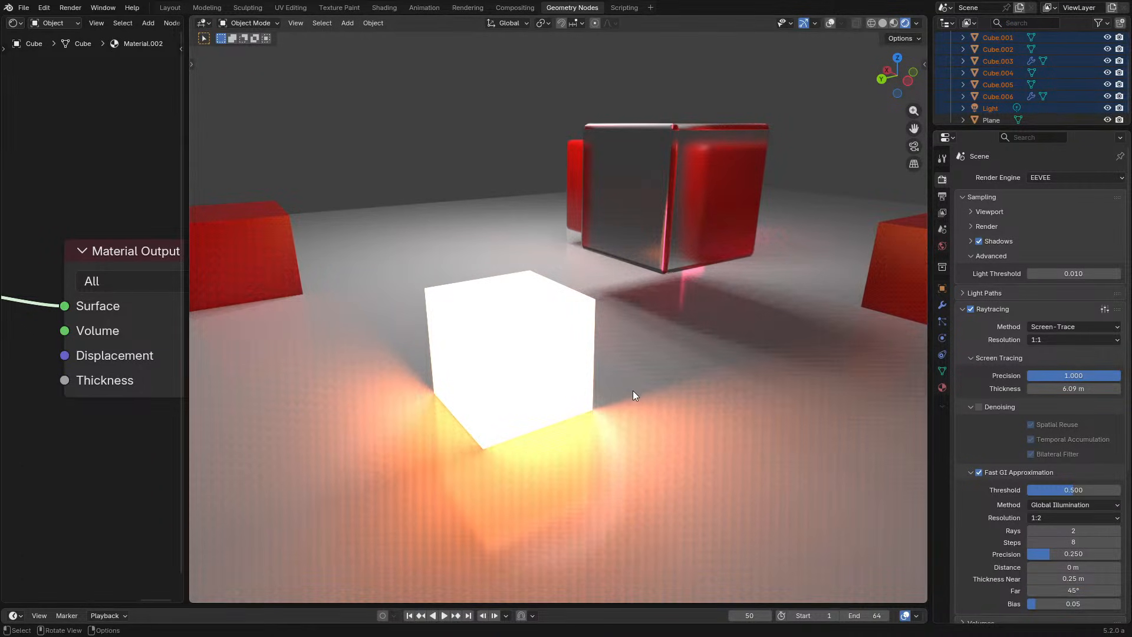
# Switch Fast GI Approximation off, on and off again to compare the glow around the orange emissive cube.
pyautogui.moveTo(632, 391)
pyautogui.mouseDown(button='middle')
pyautogui.moveTo(589, 445)
pyautogui.moveTo(729, 411)
pyautogui.moveTo(639, 379)
pyautogui.mouseUp(button='middle')
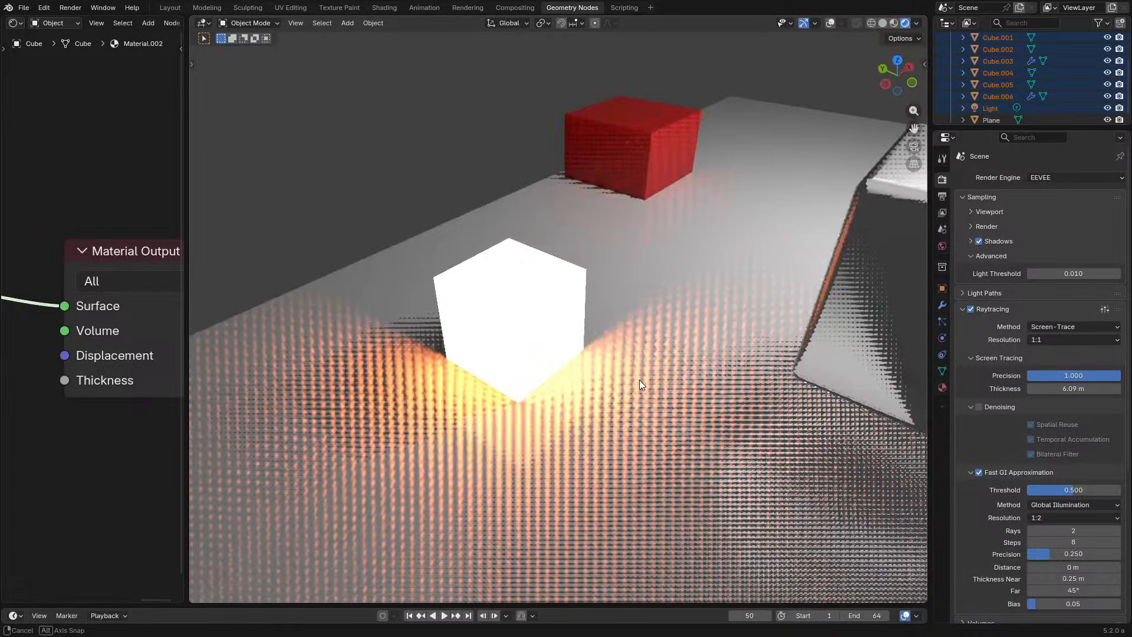
pyautogui.click(979, 473)
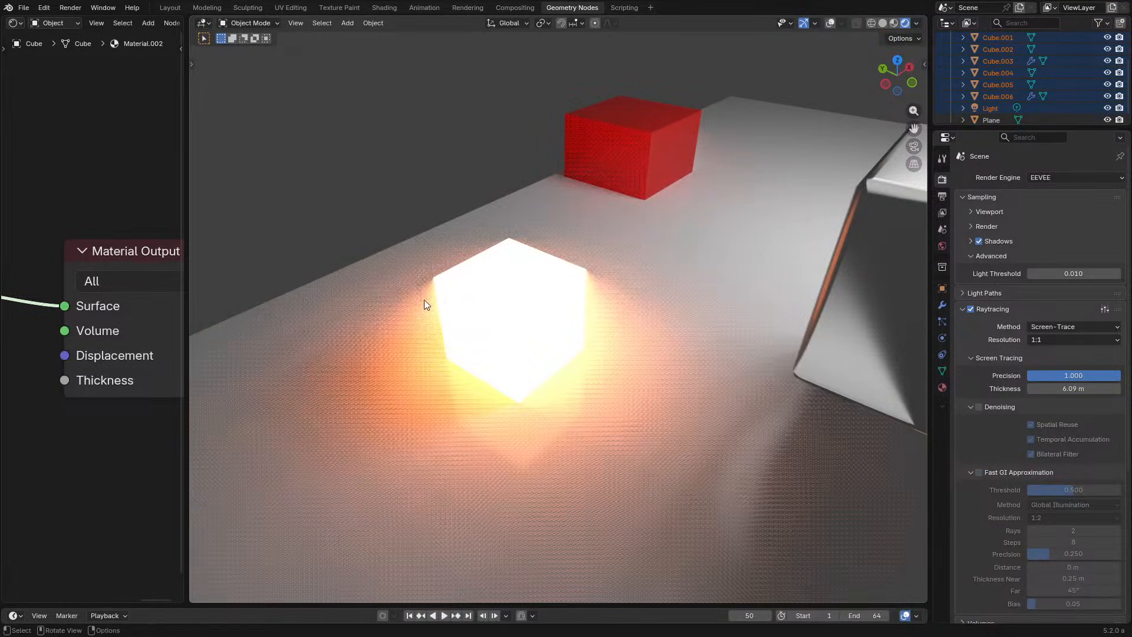
pyautogui.click(982, 470)
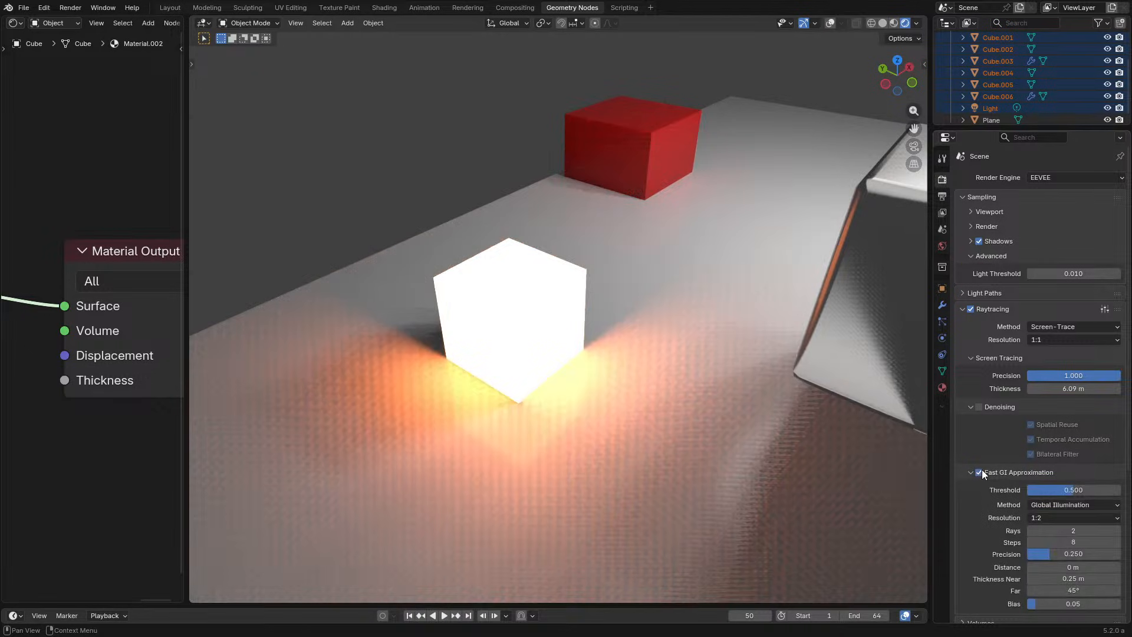
pyautogui.click(980, 472)
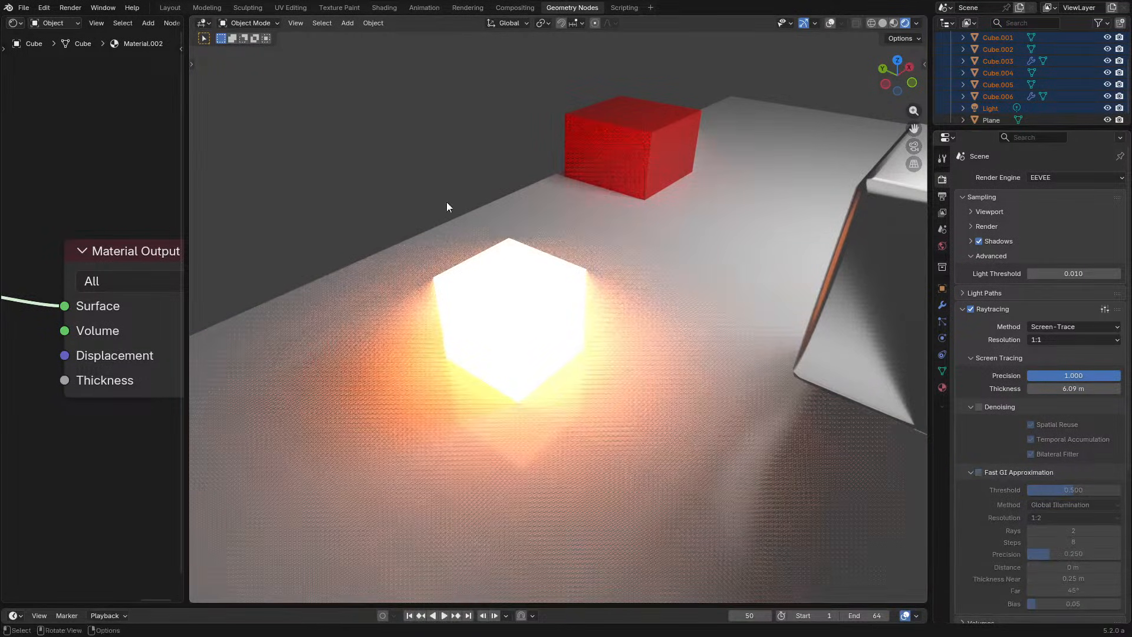
# Inspect the glow around the orange emissive cube with Fast GI Approximation off, and bring the other cubes back into view.
pyautogui.moveTo(608, 226); pyautogui.dragTo(614, 319, button='middle')
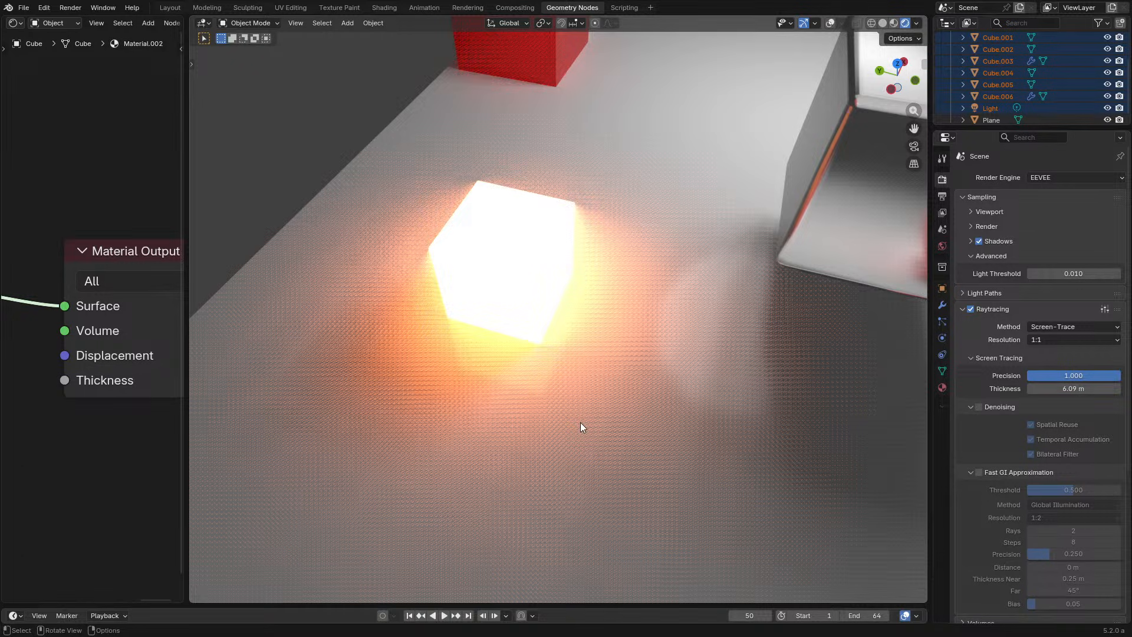
pyautogui.moveTo(620, 418); pyautogui.dragTo(599, 373, button='middle')
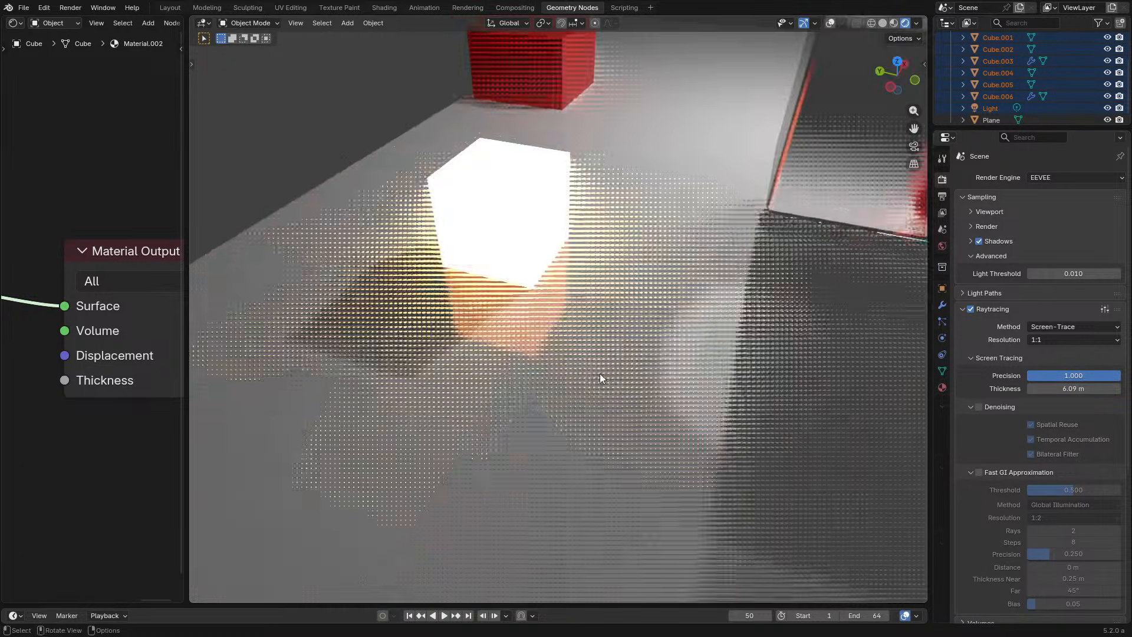
pyautogui.scroll(-3, 680, 310)
pyautogui.keyDown('shift'); pyautogui.moveTo(680, 310); pyautogui.dragTo(588, 355, button='middle'); pyautogui.keyUp('shift')
pyautogui.moveTo(629, 412); pyautogui.dragTo(561, 394, button='middle')
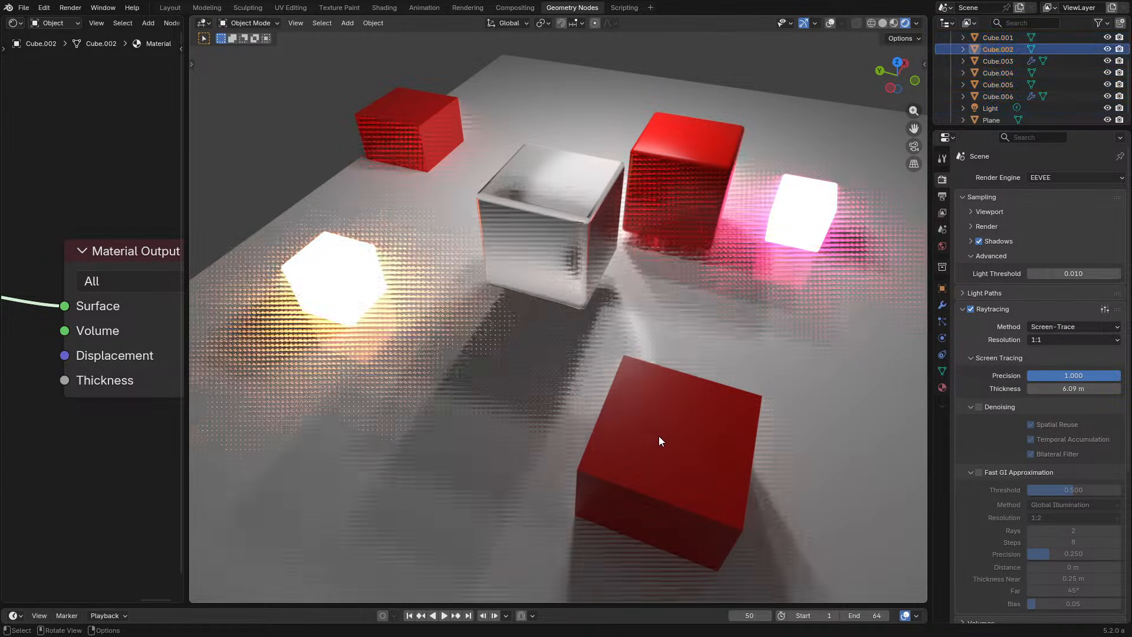
# Select the rounded red cube beside the metallic one, show its Bevel modifier and try a bevel amount of 0.11 m.
pyautogui.click(660, 143)
pyautogui.click(943, 305)
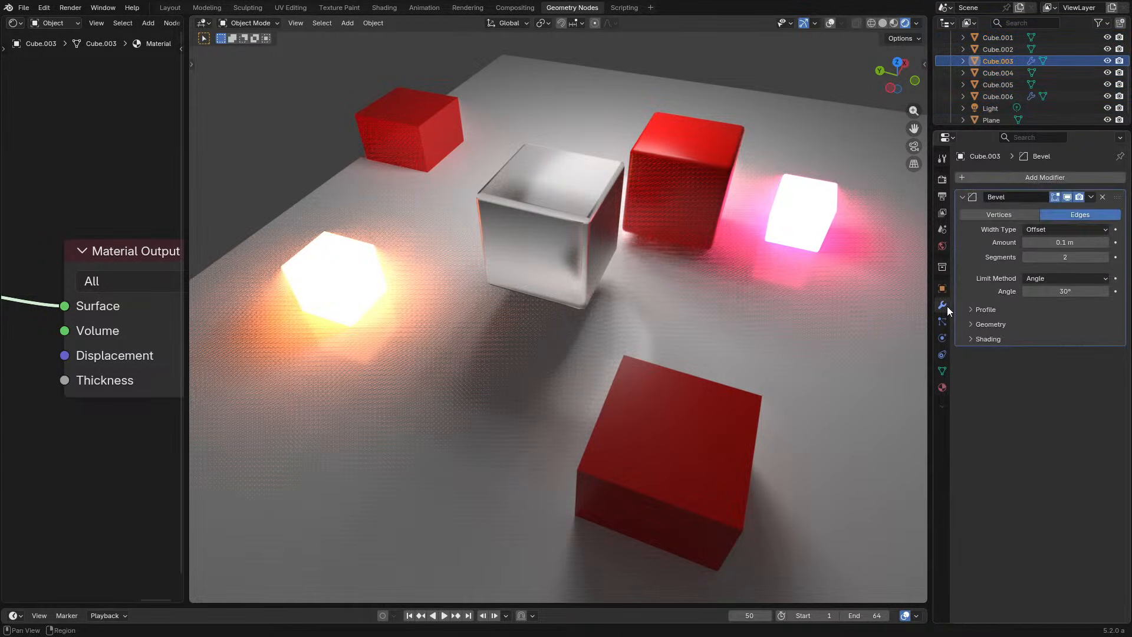
pyautogui.moveTo(1053, 245)
pyautogui.mouseDown()
pyautogui.moveTo(1080, 245)
pyautogui.moveTo(1050, 245)
pyautogui.mouseUp()
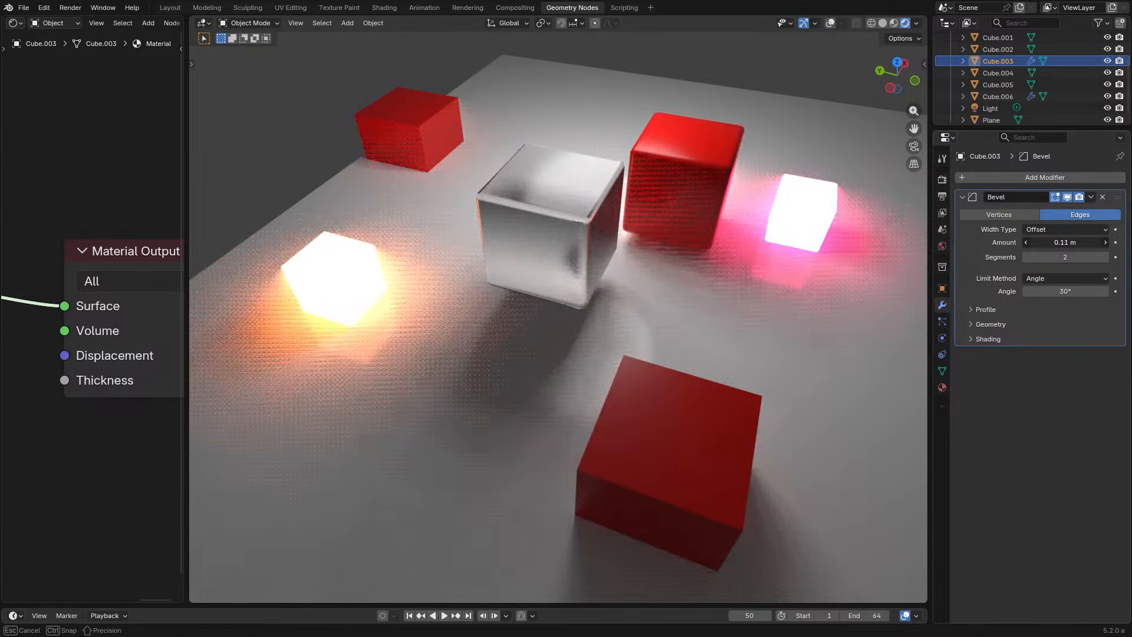
# Inspect the lighting and reflections on the bevelled red cube, the metallic cube and the floor from several angles and distances.
pyautogui.keyDown('shift'); pyautogui.moveTo(709, 193); pyautogui.dragTo(677, 282, button='middle'); pyautogui.keyUp('shift')
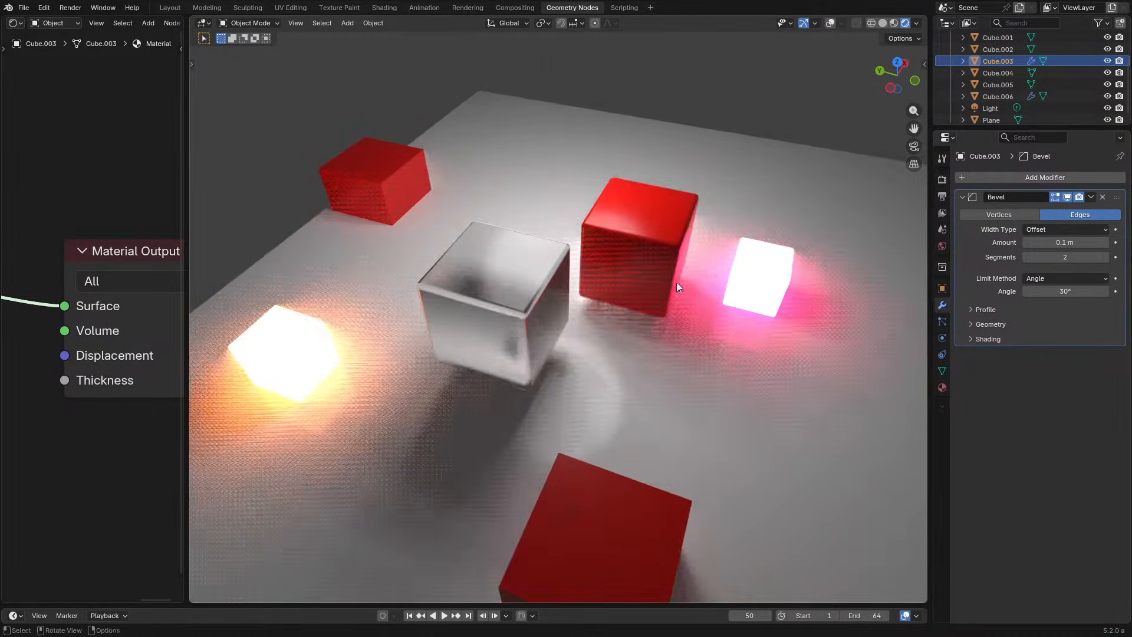
pyautogui.scroll(3, 667, 297)
pyautogui.keyDown('shift'); pyautogui.moveTo(564, 321); pyautogui.dragTo(637, 319, button='middle'); pyautogui.keyUp('shift')
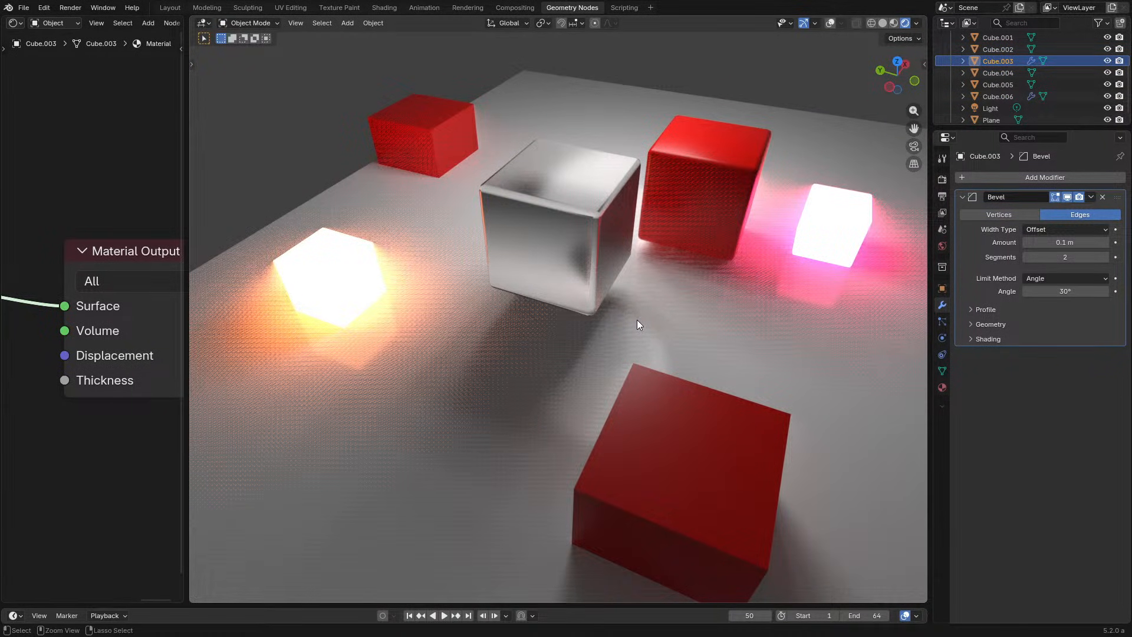
pyautogui.moveTo(637, 320); pyautogui.dragTo(609, 322, button='middle')
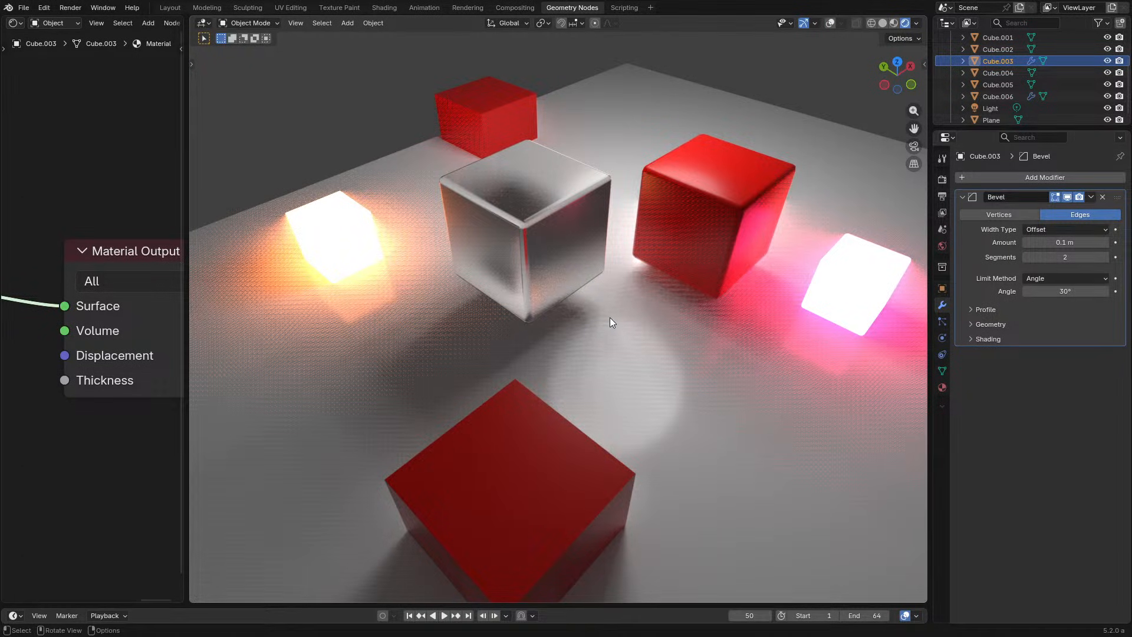
pyautogui.scroll(-3, 608, 349)
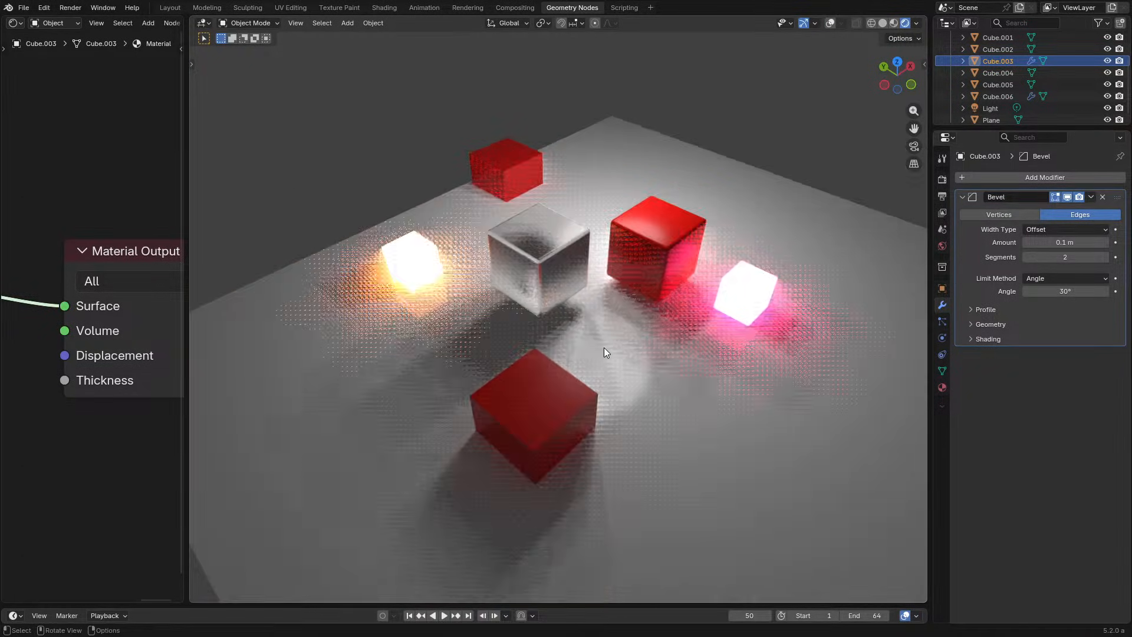
pyautogui.moveTo(604, 348)
pyautogui.mouseDown(button='middle')
pyautogui.moveTo(634, 349)
pyautogui.moveTo(624, 346)
pyautogui.mouseUp(button='middle')
pyautogui.scroll(3, 630, 346)
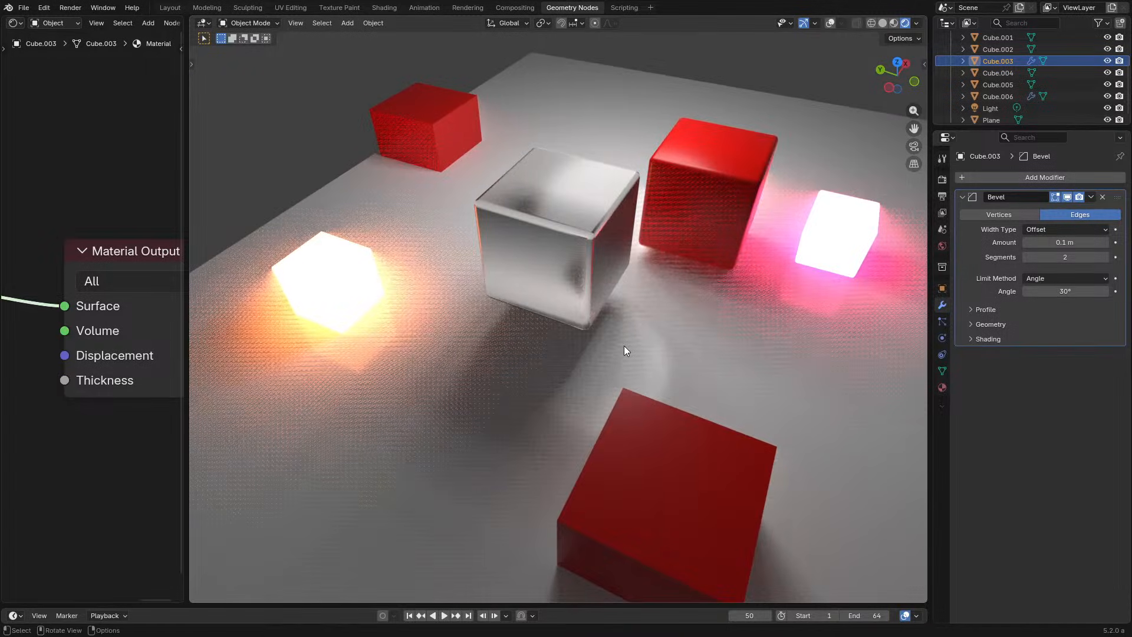